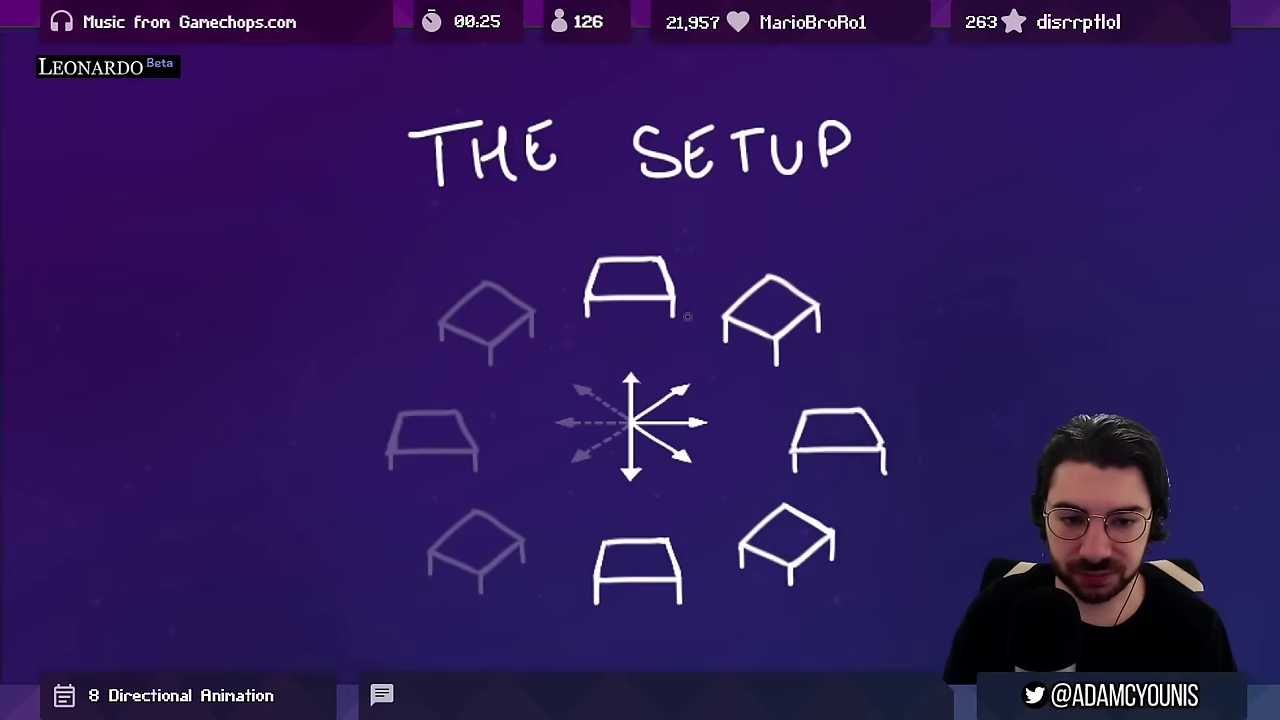
Draw a curve around the brighter table sketches and a vertical stroke through the faded ones, and undo both
drag(846, 266, 856, 588)
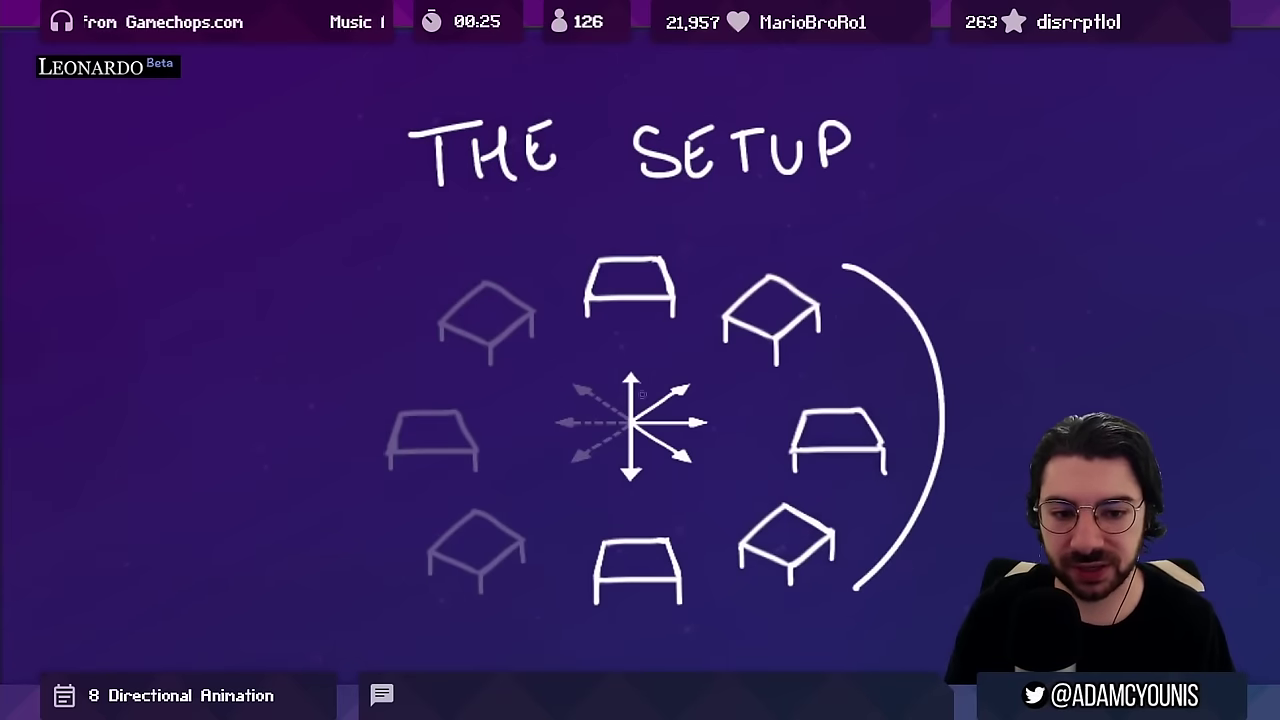
mouse_move(458, 252)
mouse_down()
mouse_move(391, 283)
mouse_move(457, 597)
mouse_up()
key(ctrl+z)
key(ctrl+z)
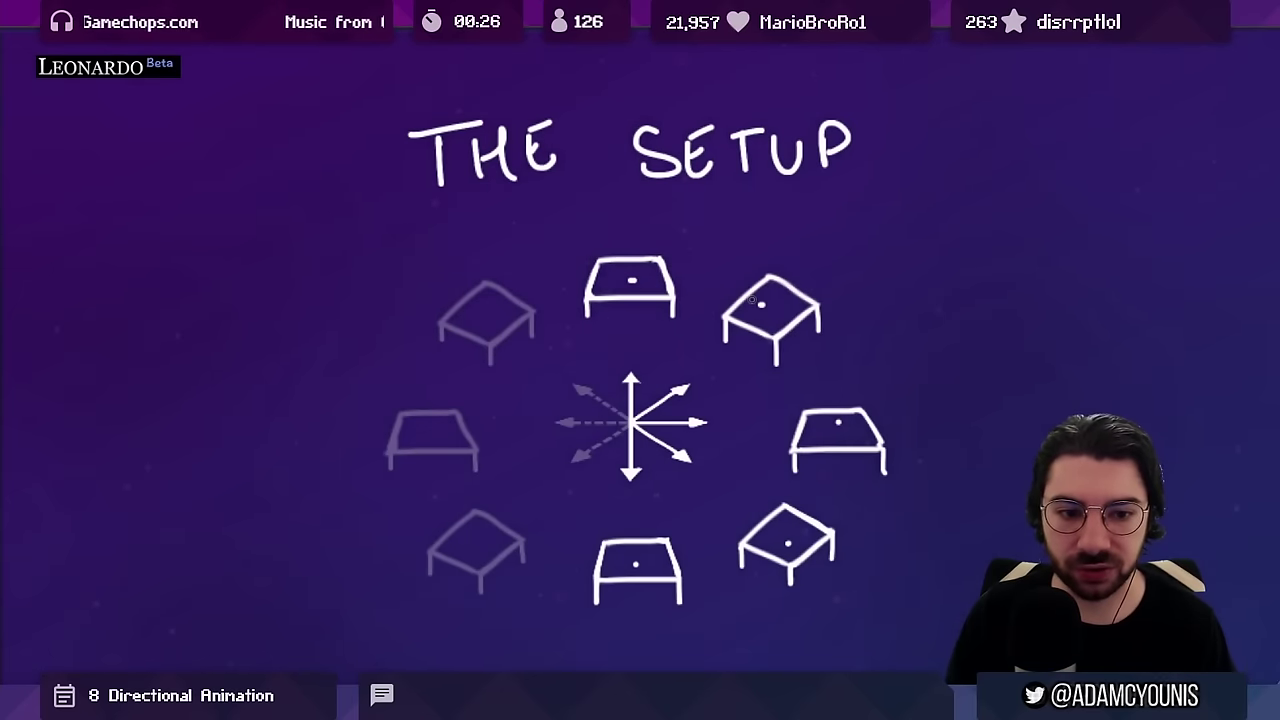
Draw a stroke from above the rear-facing table sketch around to the lower diagonal table sketch
drag(632, 239, 800, 571)
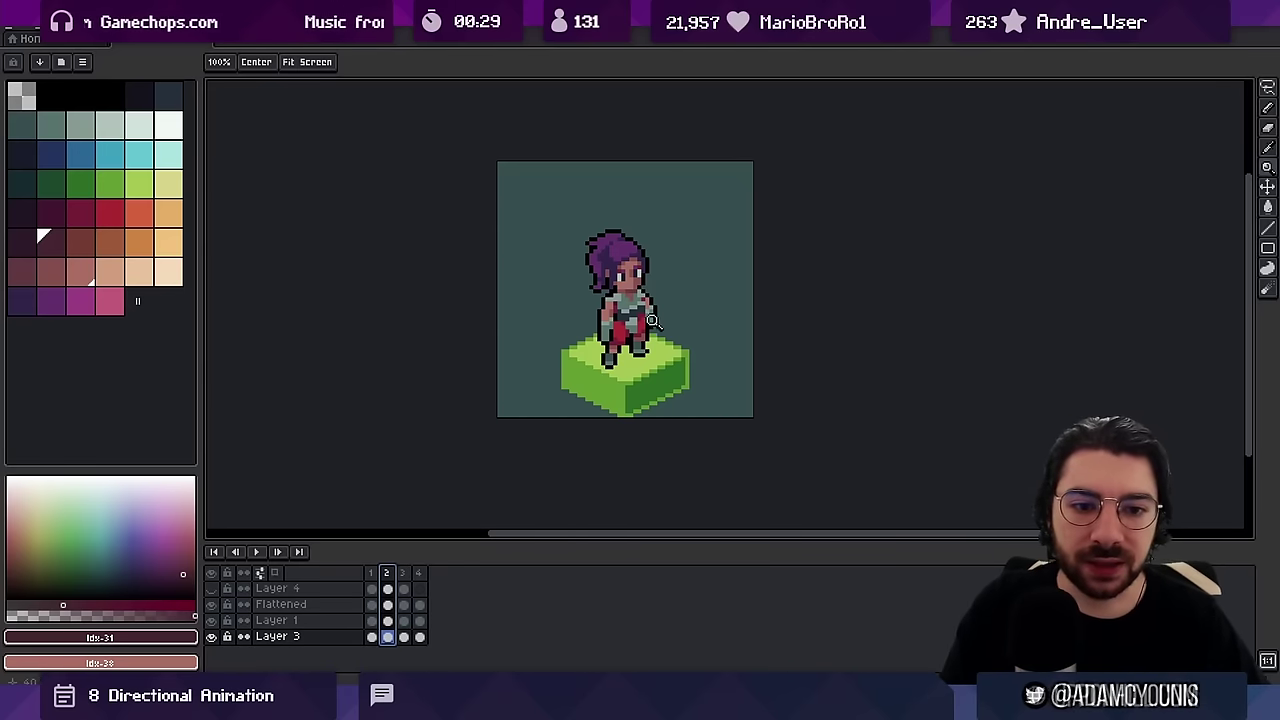
Display frame 3 with the Flattened layer hidden to examine the green platform on its own
click(404, 572)
click(212, 605)
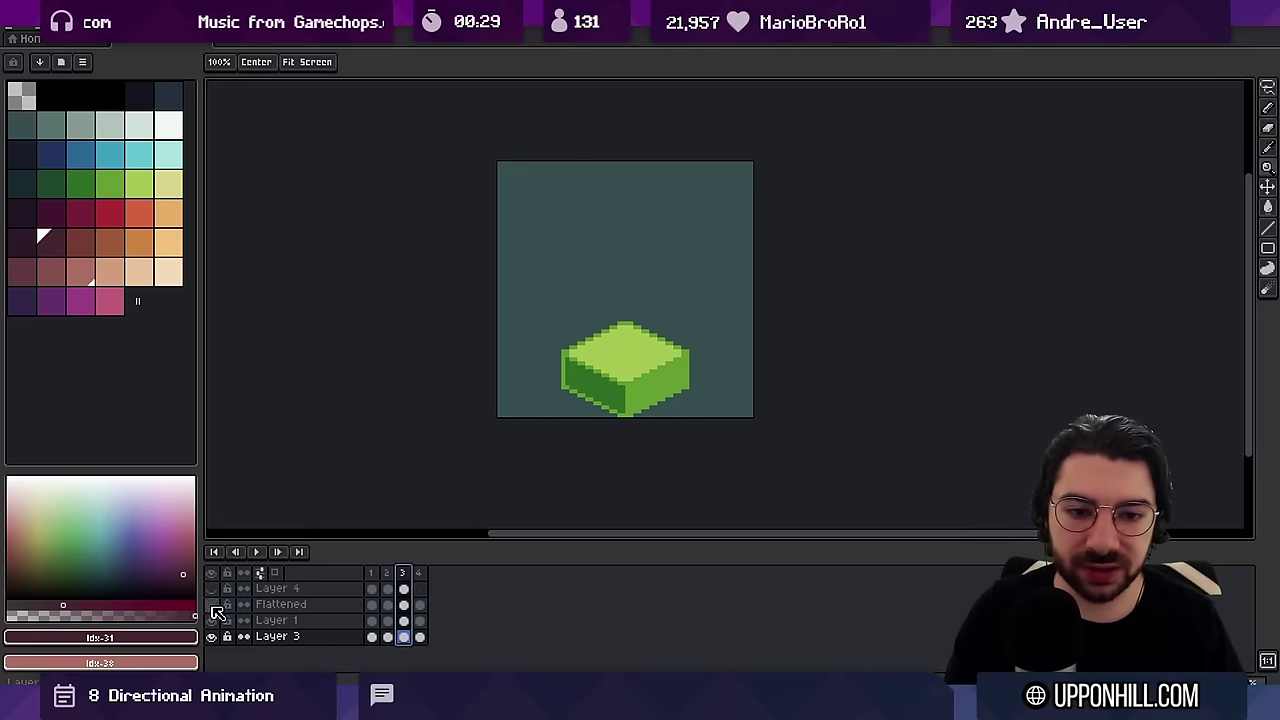
click(656, 368)
key(b)
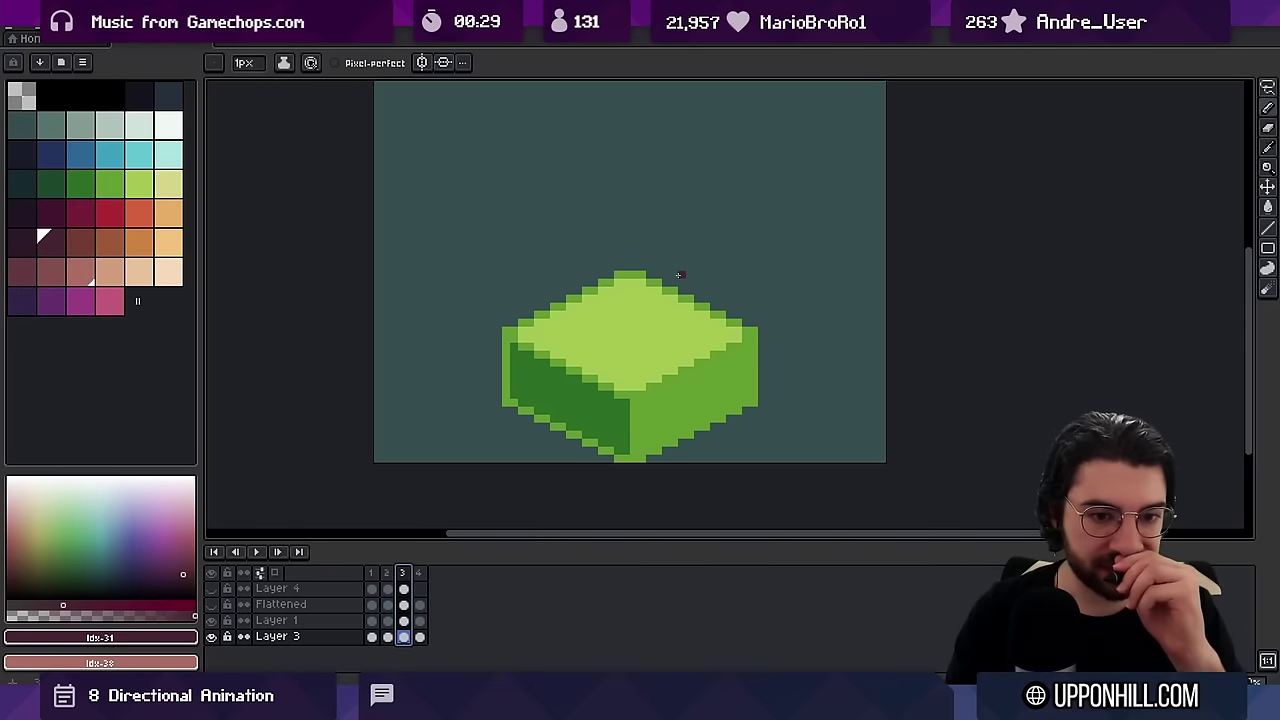
Show the Flattened layer again and examine how the character stands on the platform in frame 3
click(212, 605)
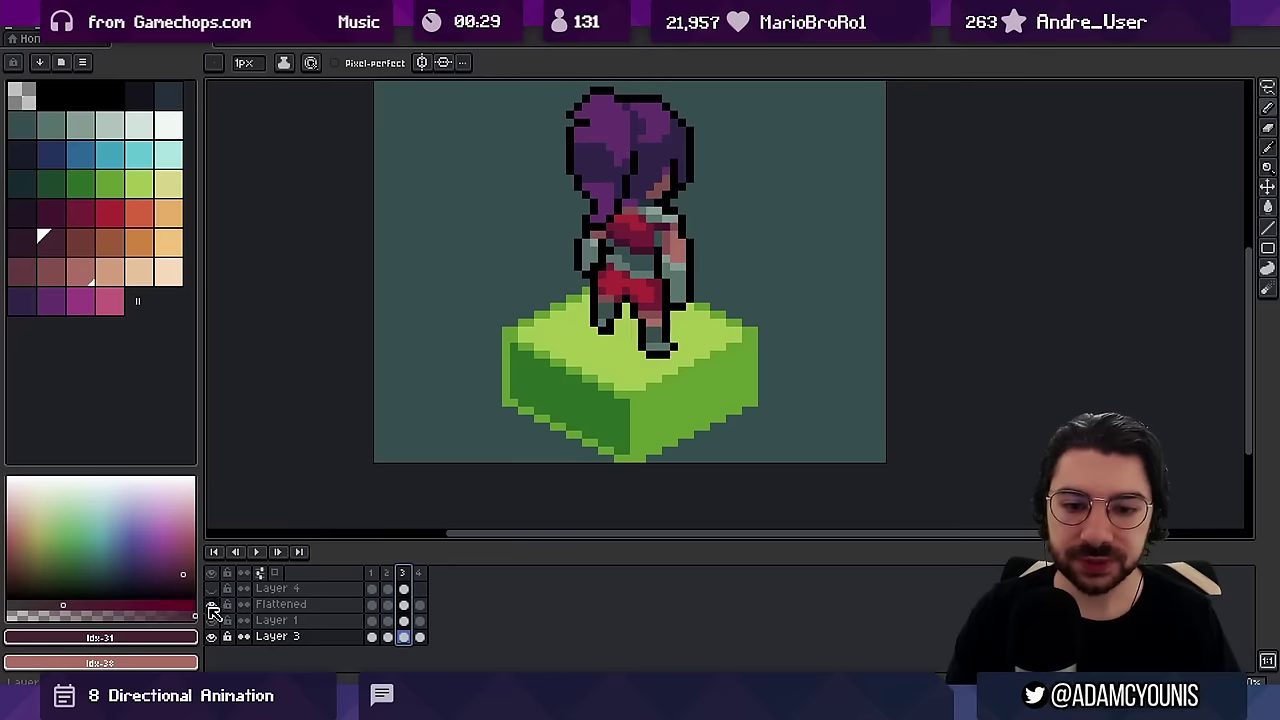
drag(640, 349, 622, 396)
scroll(641, 360, down, 1)
scroll(640, 360, up, 1)
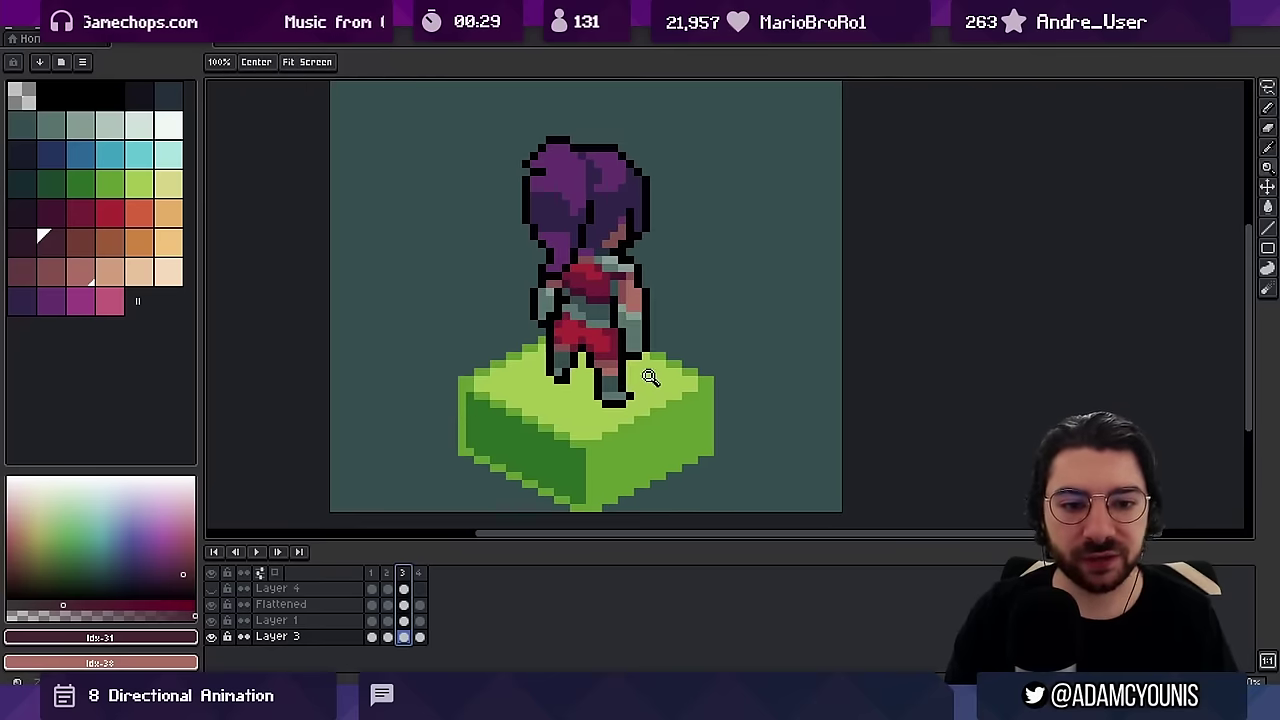
key(b)
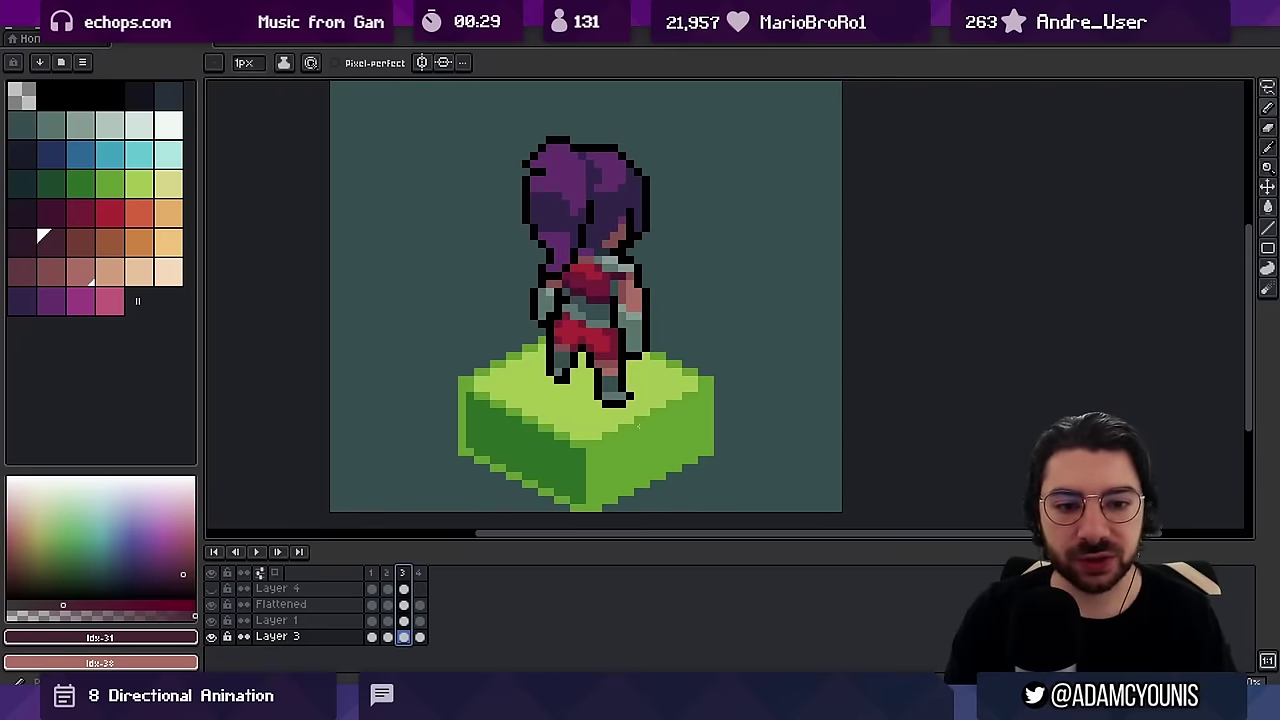
Add a new layer above Layer 4 and choose white (Idx-11) for drawing on frame 2
click(143, 243)
click(303, 588)
key(shift+n)
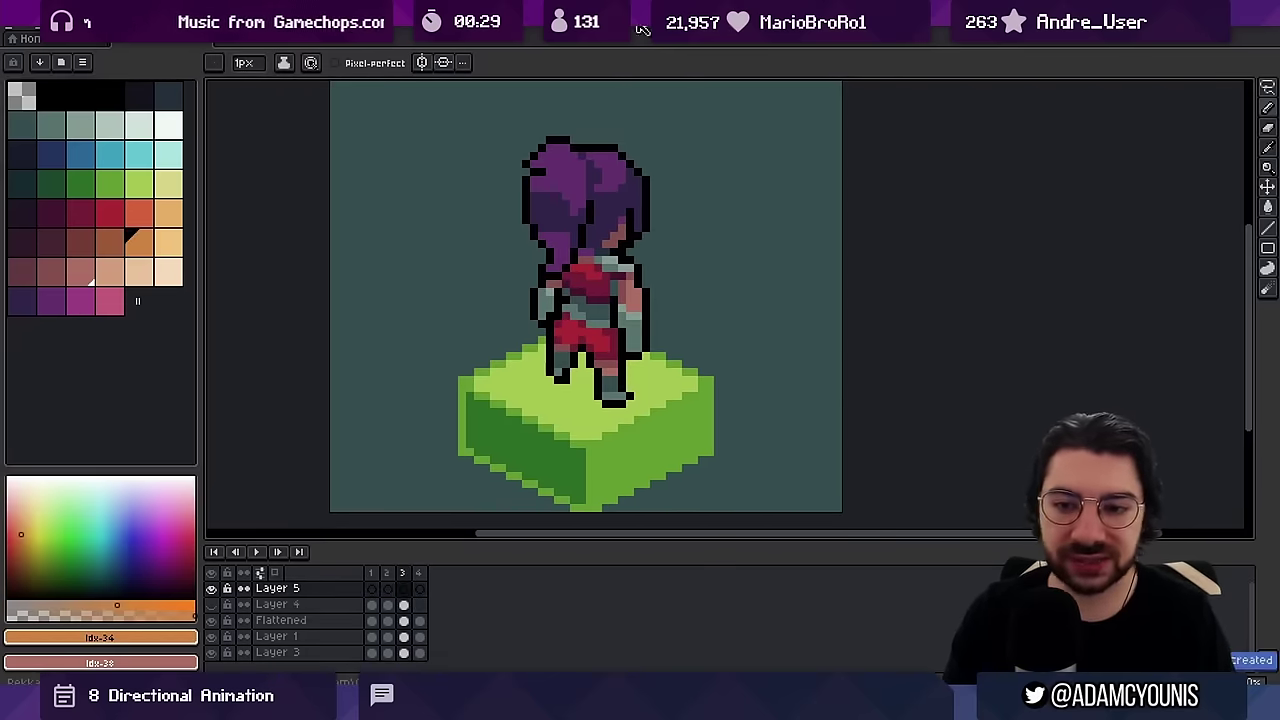
click(168, 124)
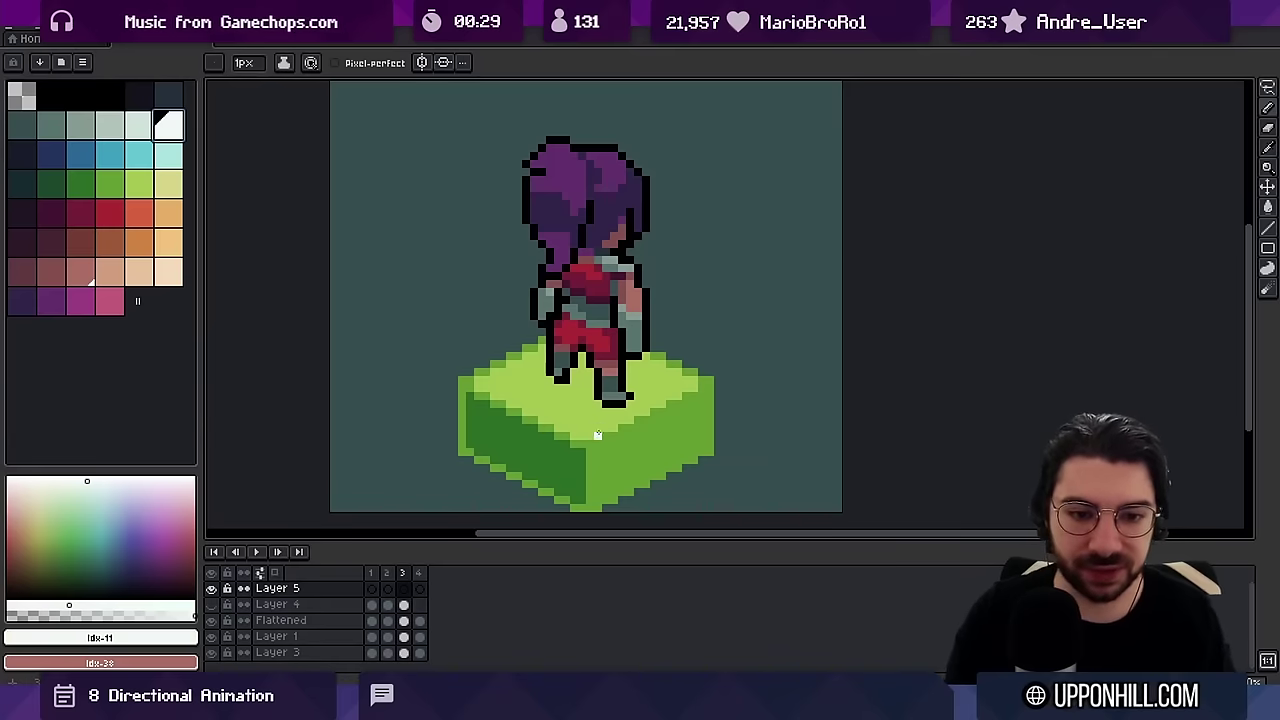
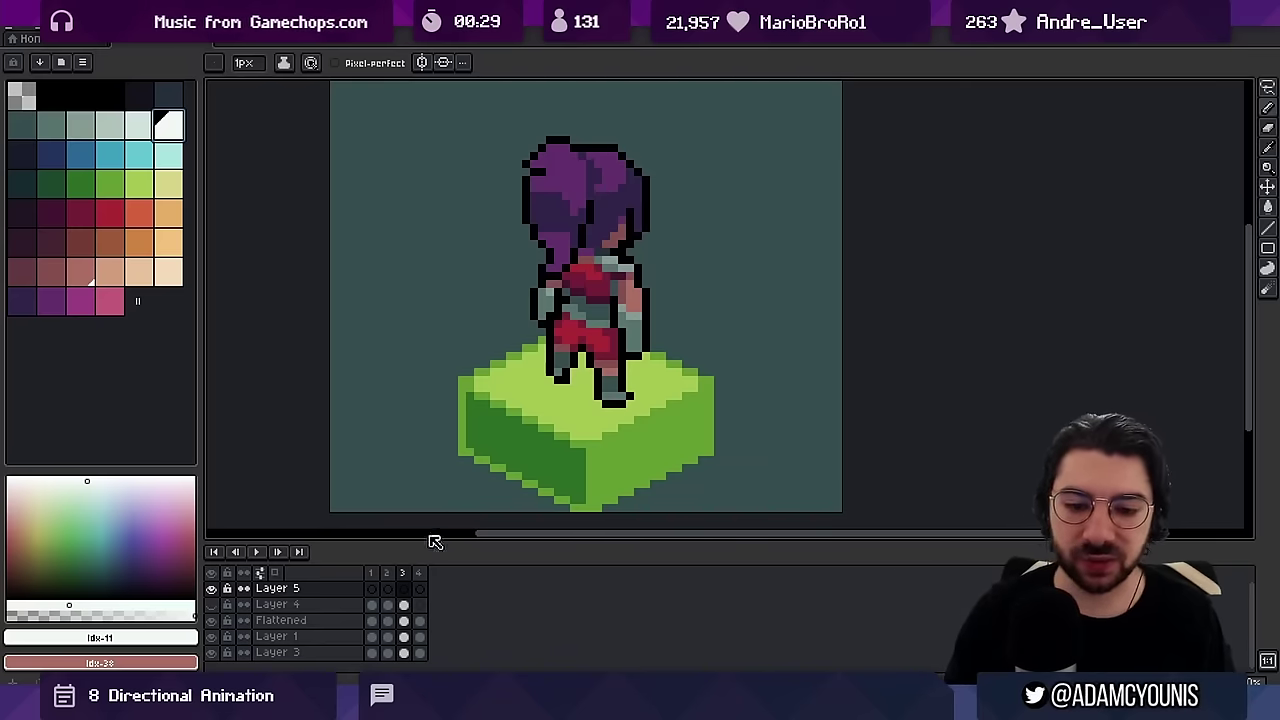
drag(391, 573, 388, 571)
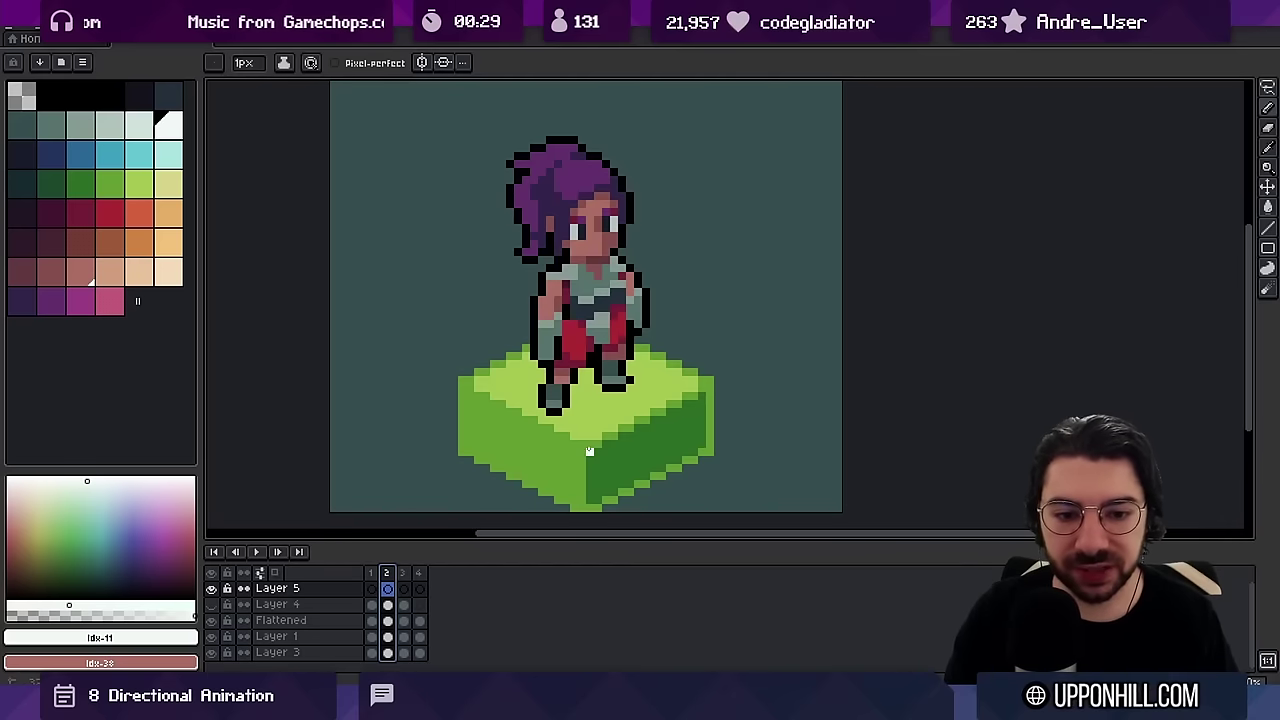
Try a white line along the upper edge of the platform's dark green side and undo it
drag(596, 446, 706, 388)
key(ctrl+z)
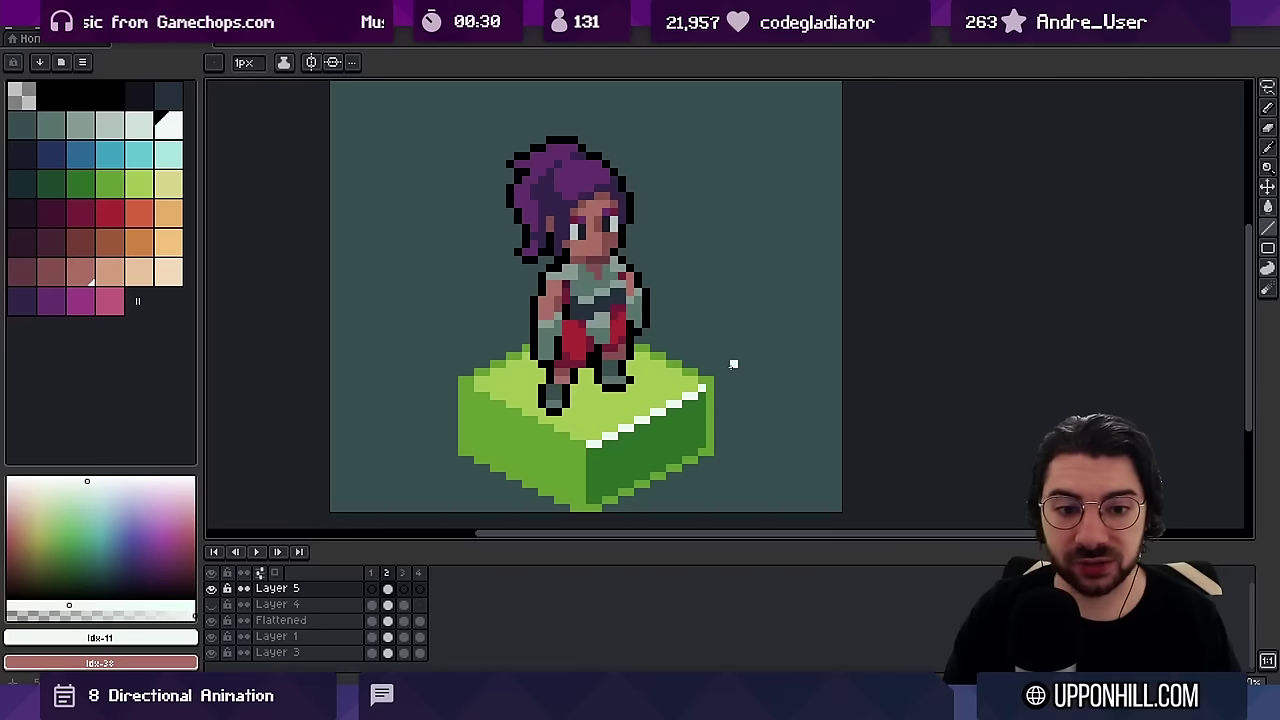
key(ctrl+z)
key(ctrl+y)
key(ctrl+z)
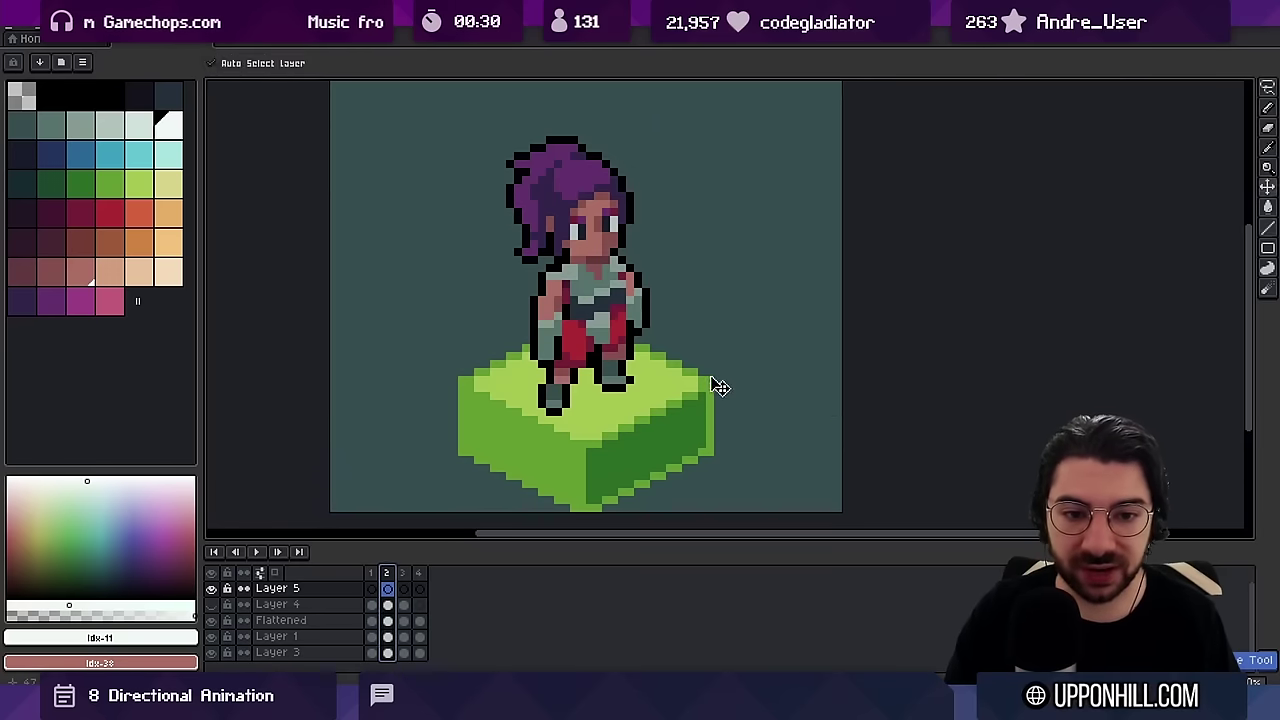
Draw a straight white line along the upper edge of the platform's dark side and examine its pixel steps up close
drag(594, 443, 710, 387)
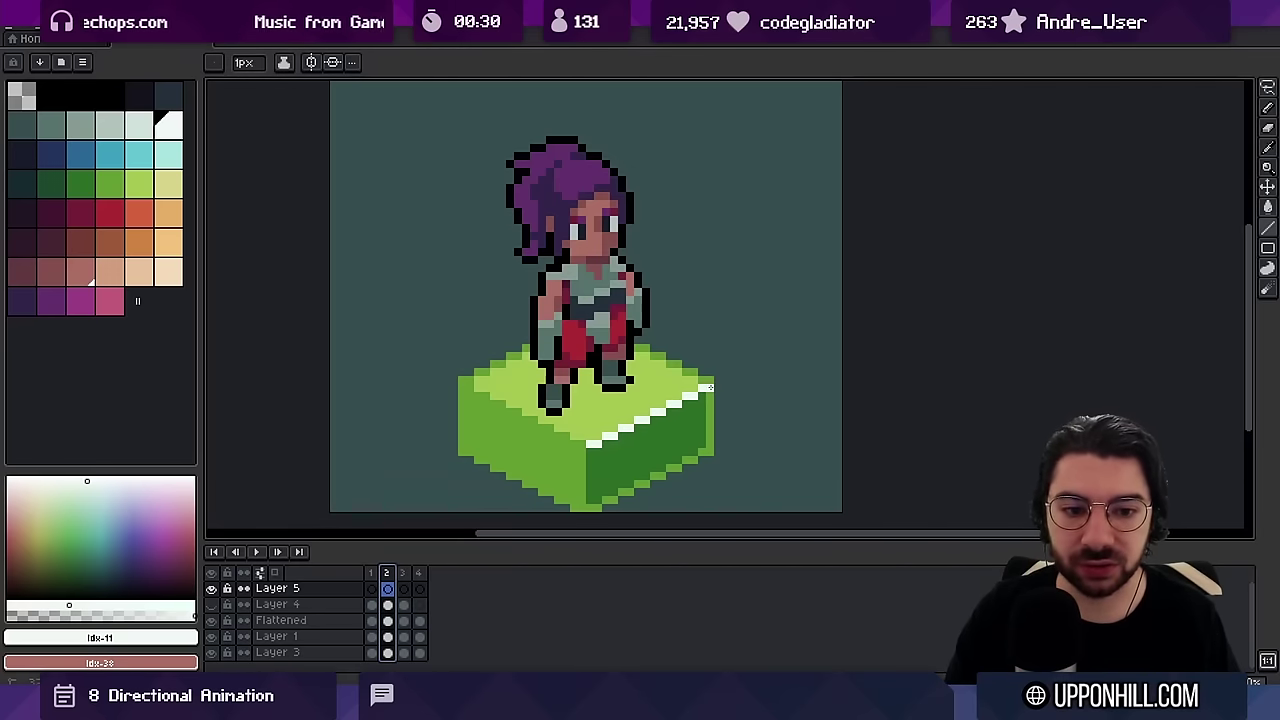
key(ctrl+space)
drag(595, 447, 606, 425)
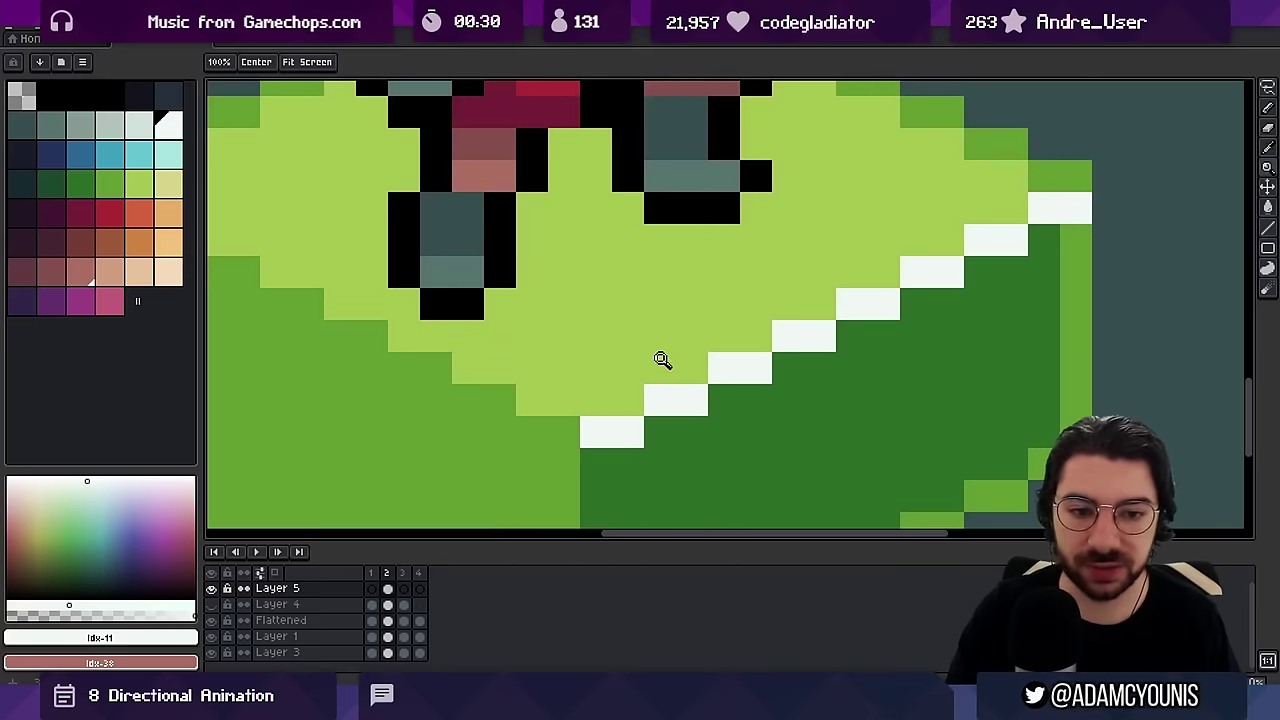
scroll(776, 349, down, 5)
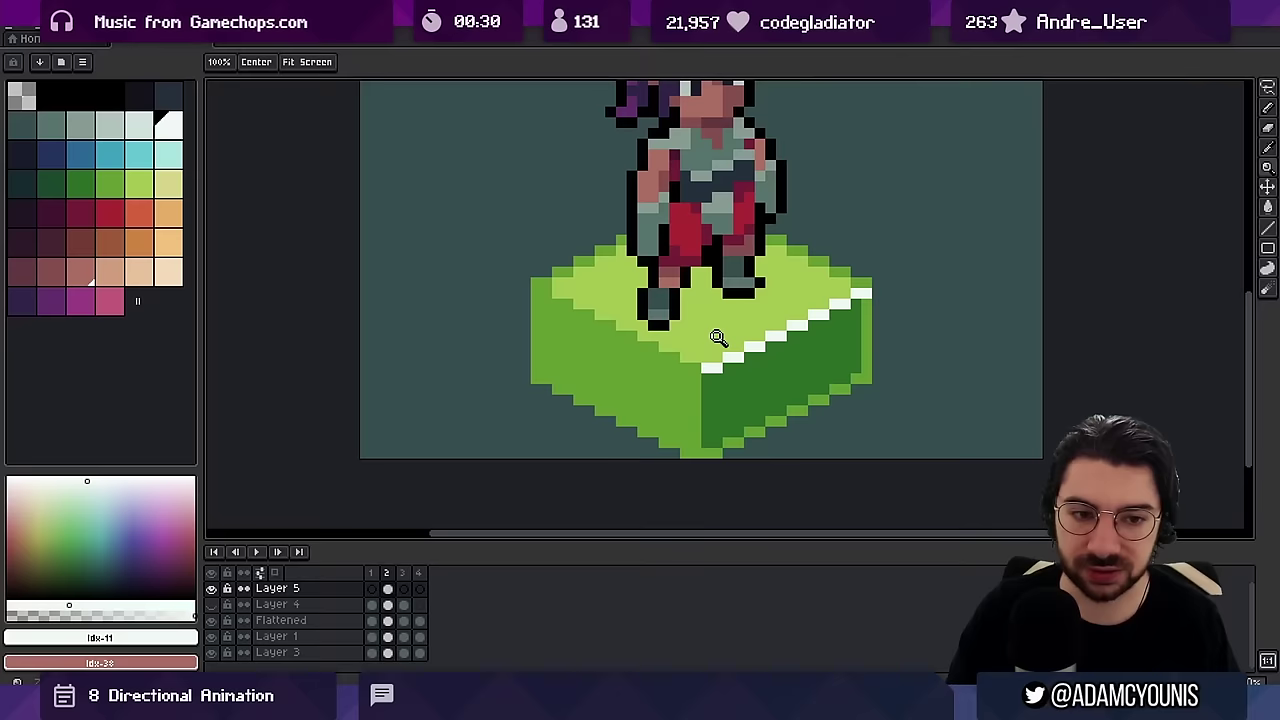
scroll(710, 360, up, 3)
Try short white angle lines across the character's belt and waist, and undo them
key(b)
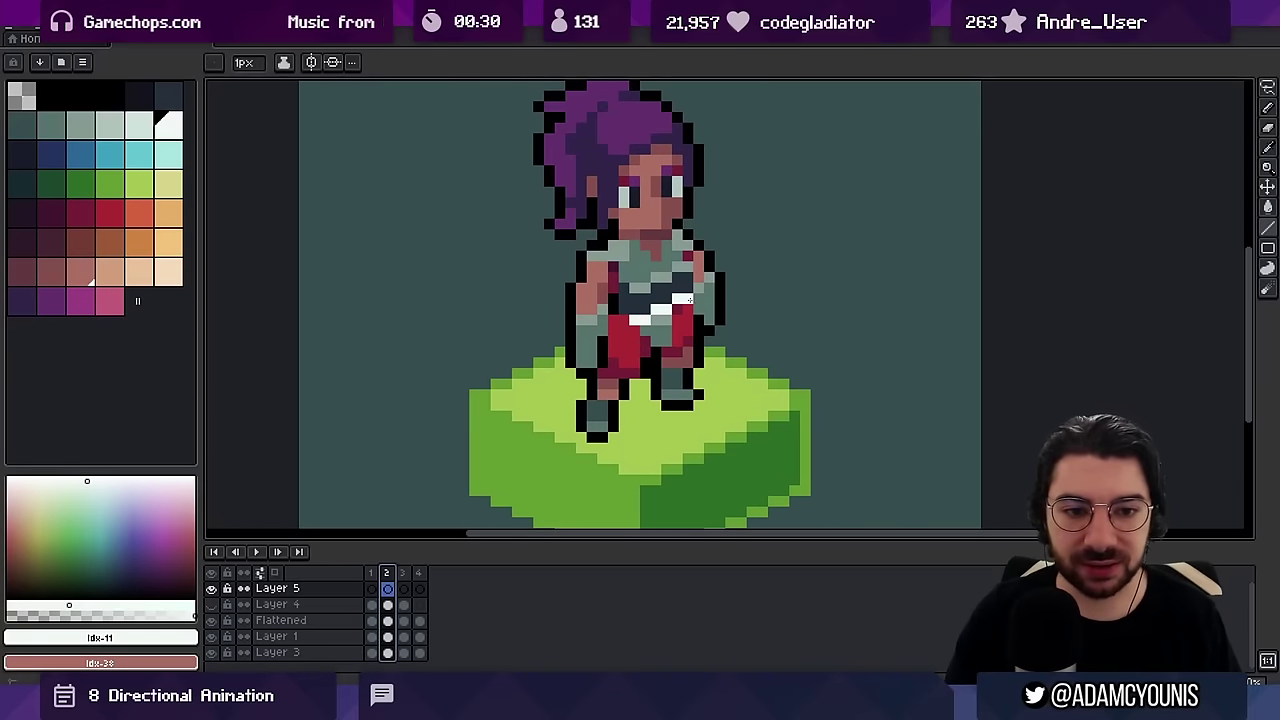
drag(692, 298, 692, 298)
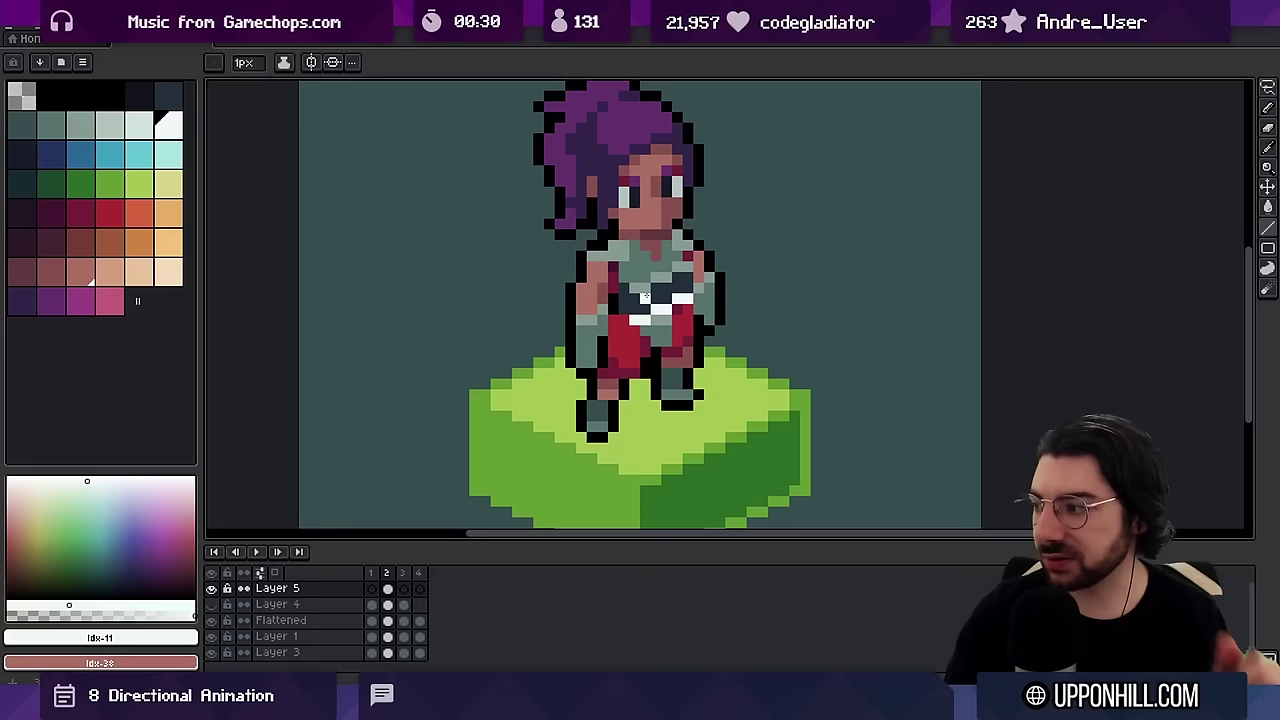
key(ctrl+z)
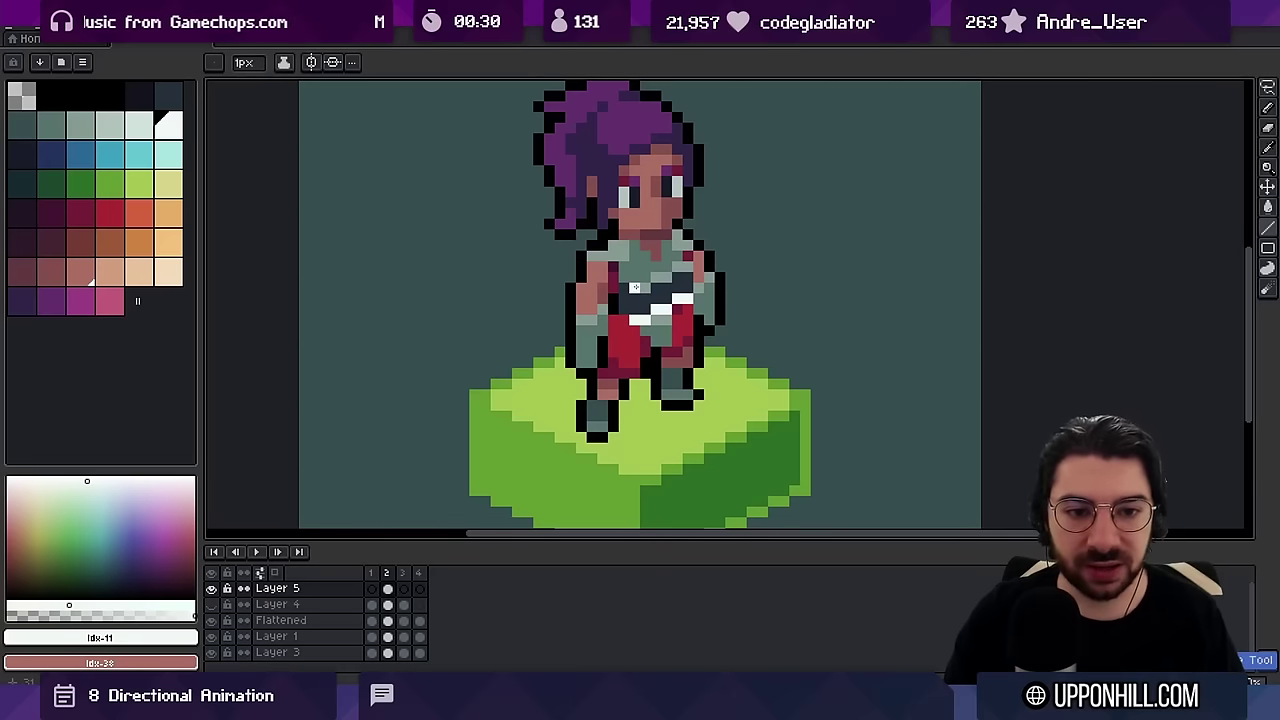
mouse_move(634, 289)
mouse_down()
mouse_move(688, 267)
mouse_move(628, 340)
mouse_move(678, 312)
mouse_up()
key(ctrl+z)
key(ctrl+z)
Try a white angle line across the character's shoulders and undo it
key(z)
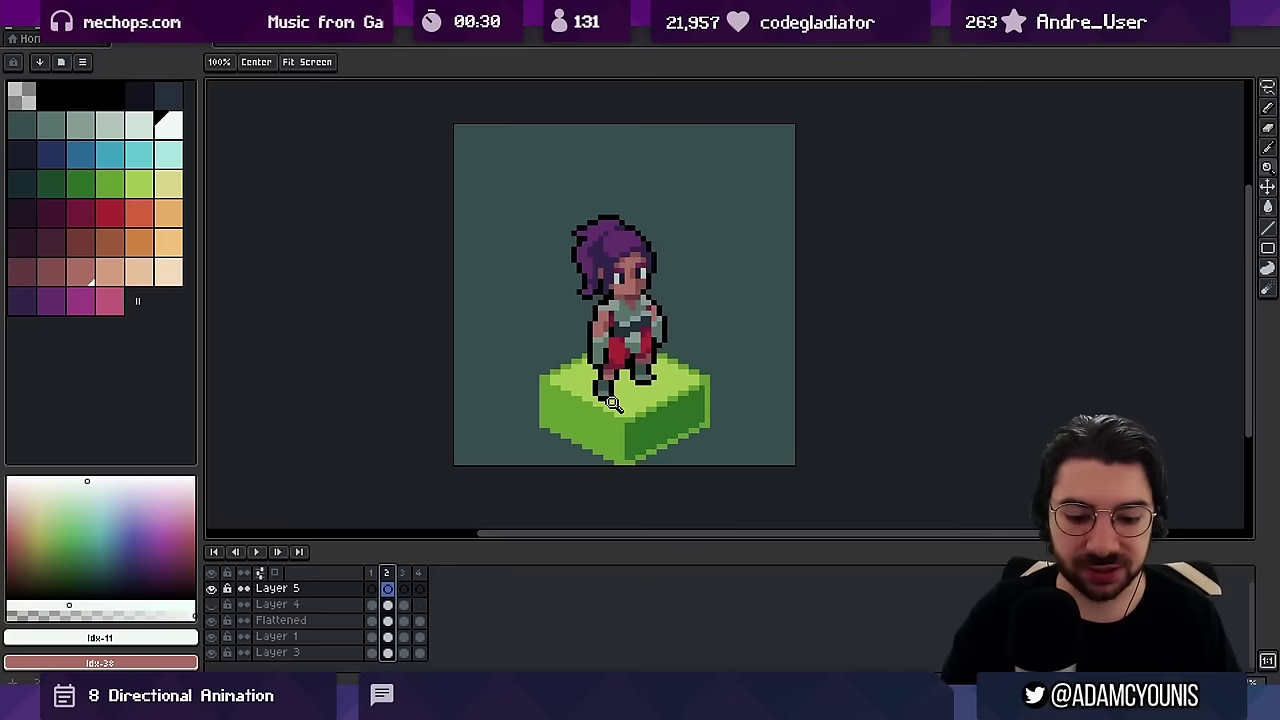
key(b)
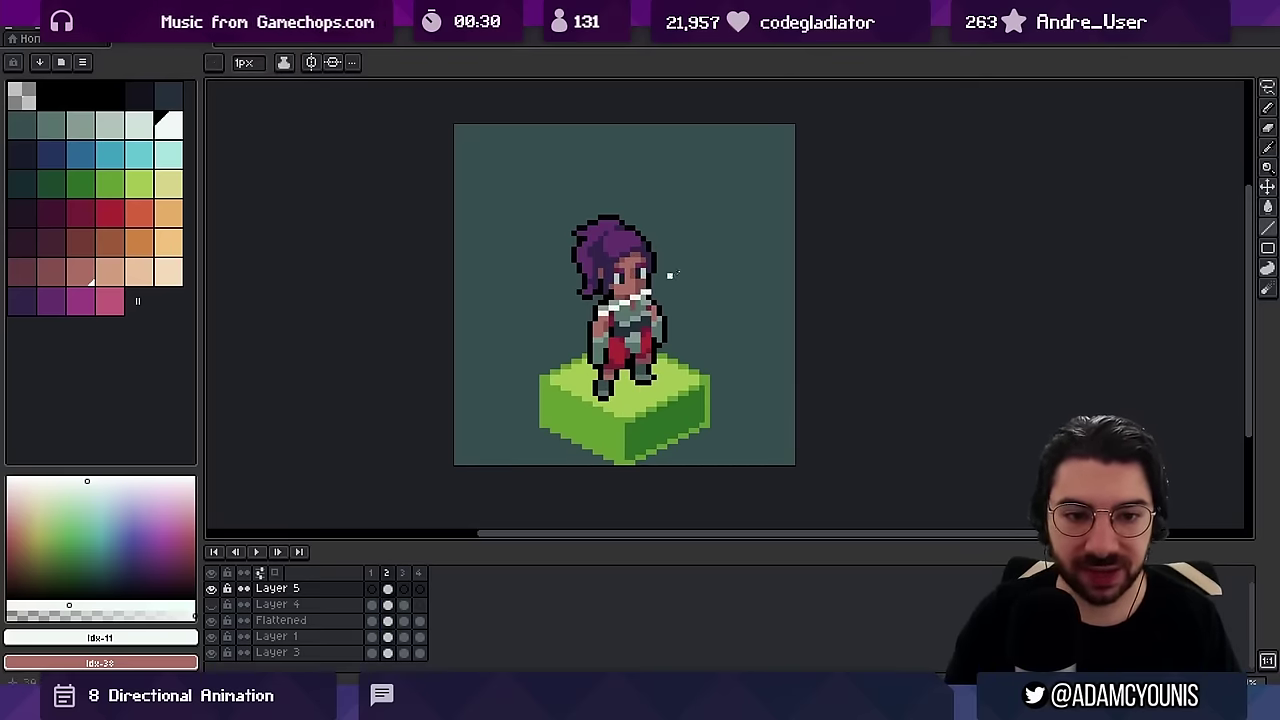
key(z)
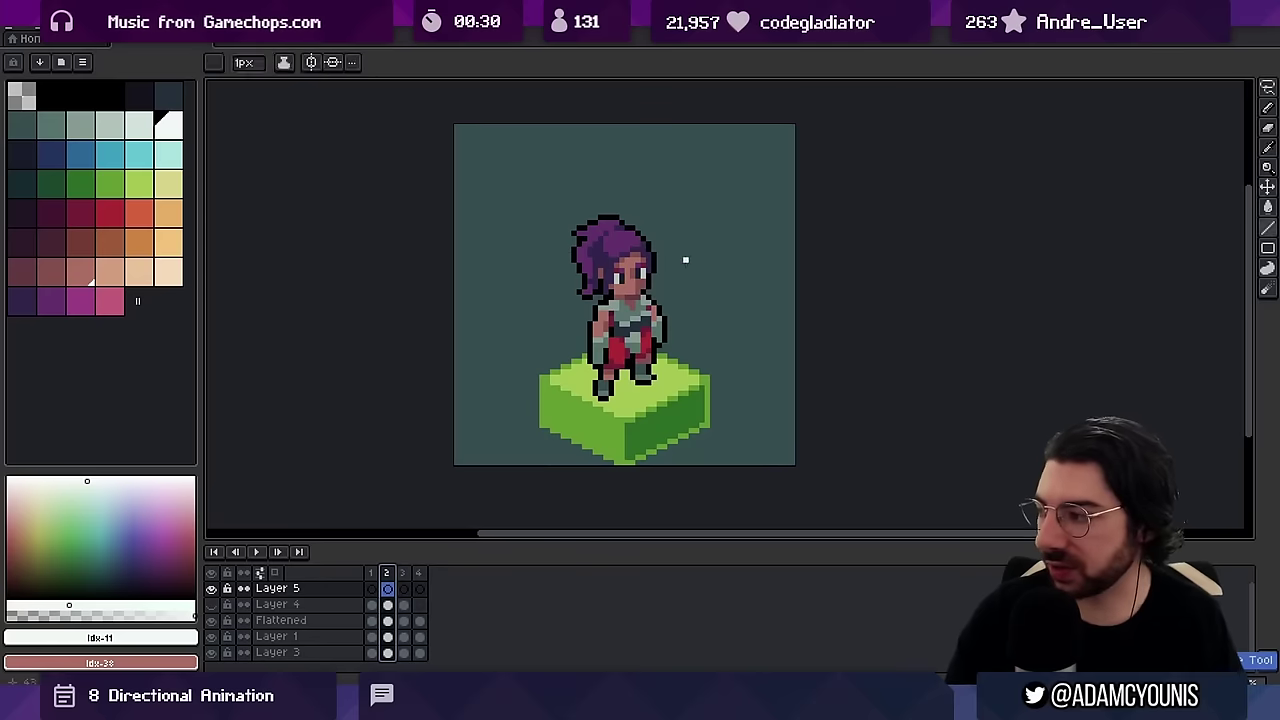
Draw two 45-degree white diagonals forming a V beside the character and undo them
click(655, 282)
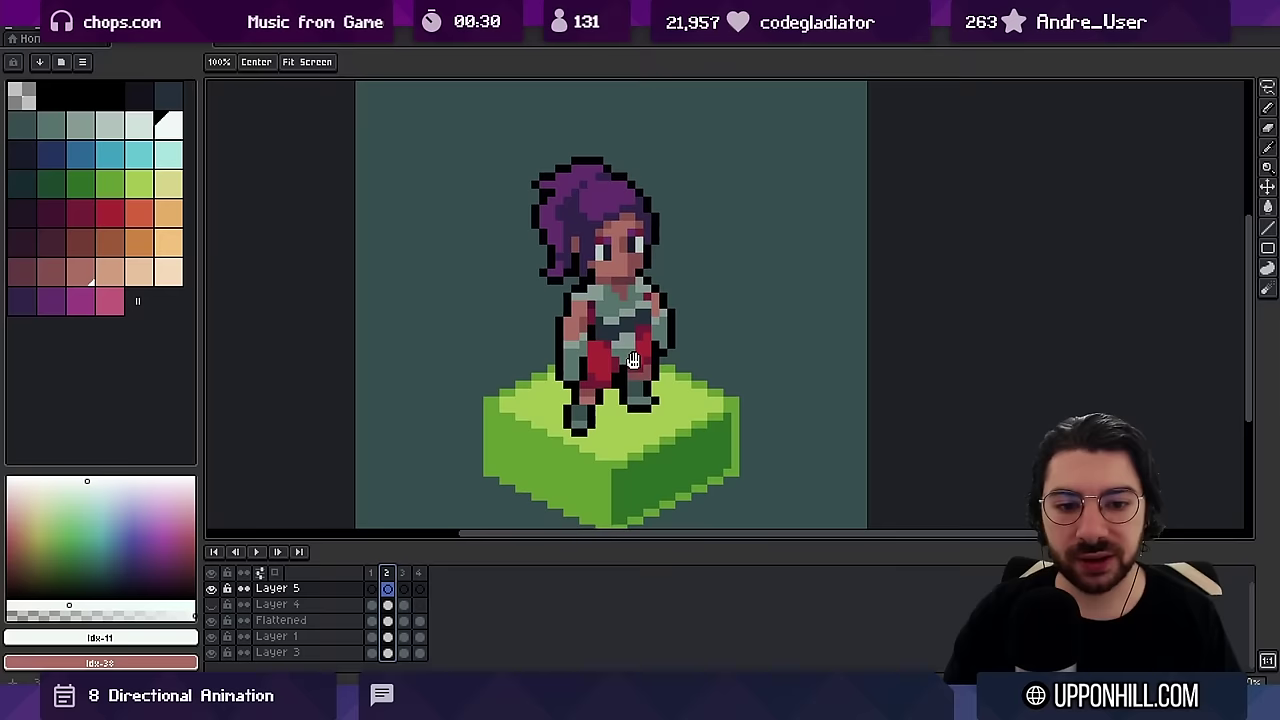
scroll(672, 400, down, 2)
key(b)
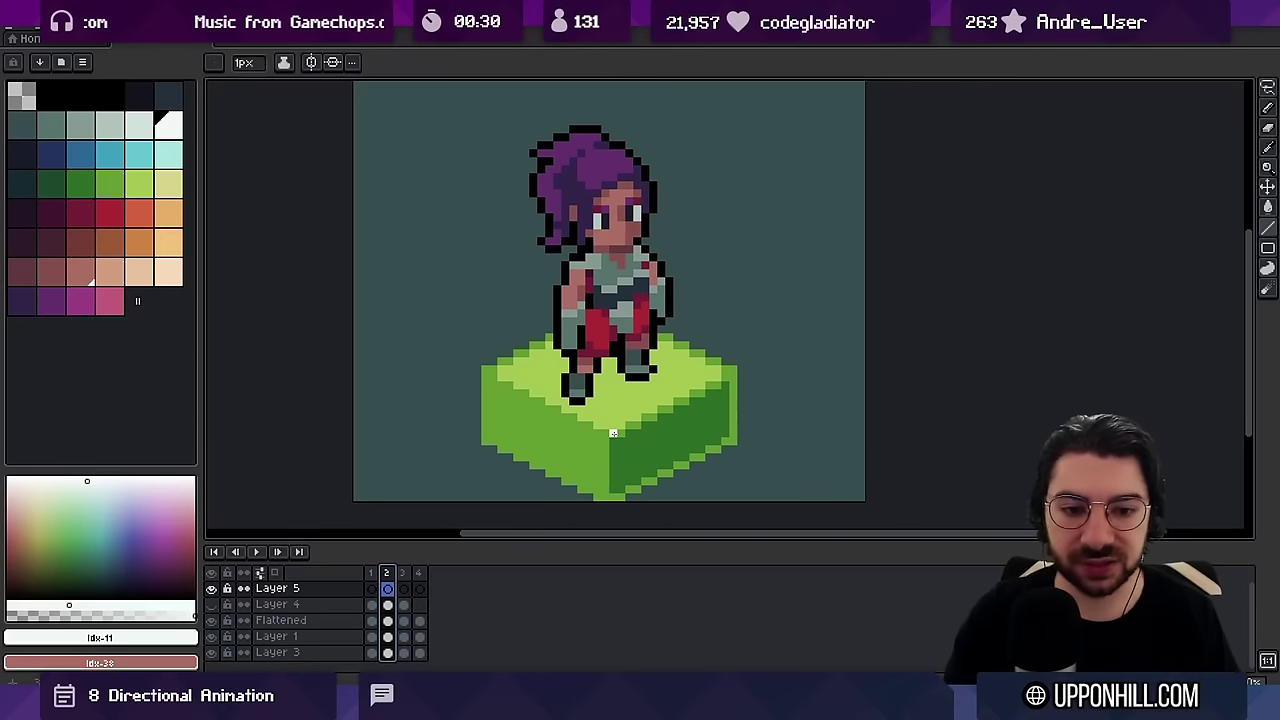
key(space)
drag(708, 329, 650, 374)
mouse_move(619, 262)
mouse_down()
mouse_move(706, 355)
mouse_move(779, 277)
mouse_up()
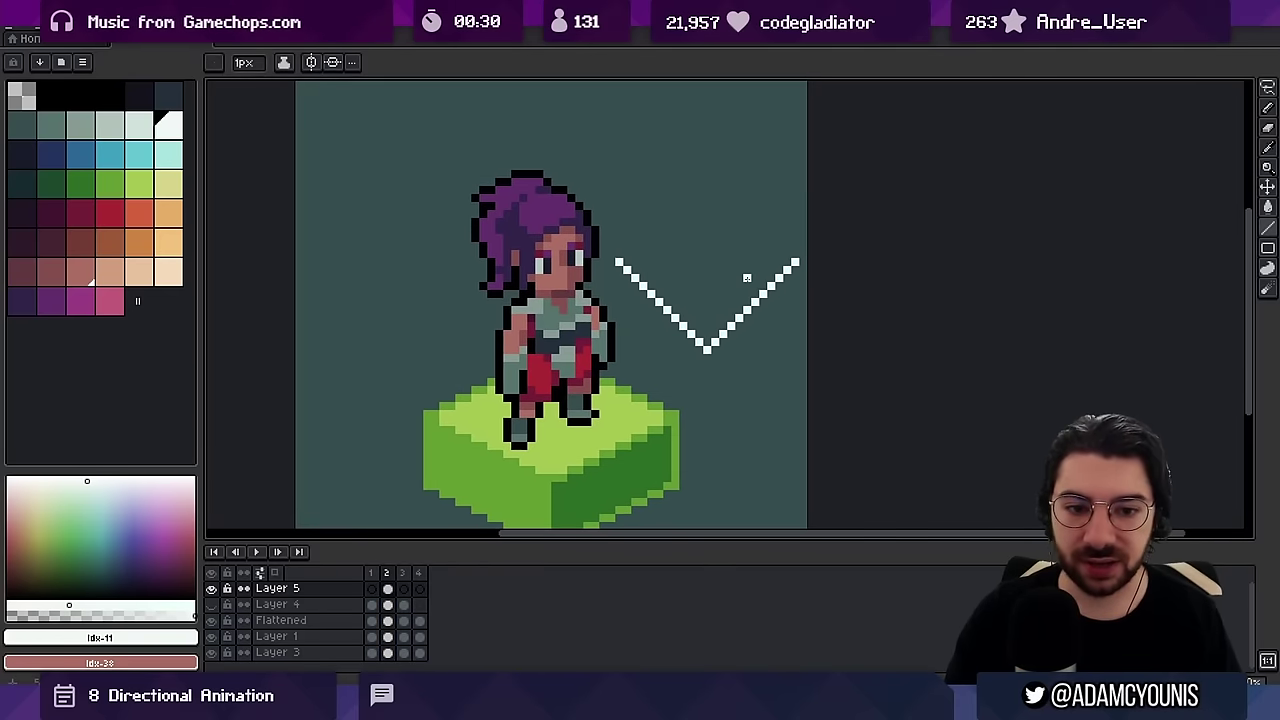
key(v)
key(ctrl+z)
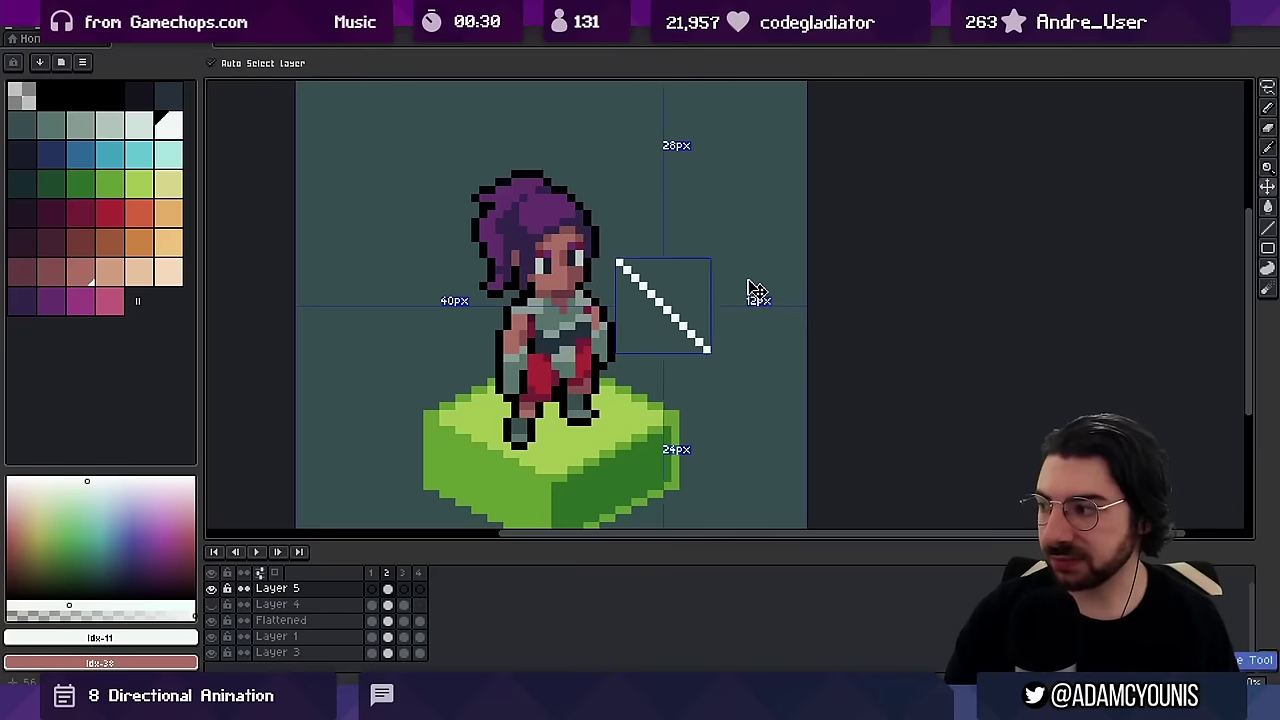
key(ctrl+z)
Try a 45-degree white diagonal across the character's waist and undo it
key(b)
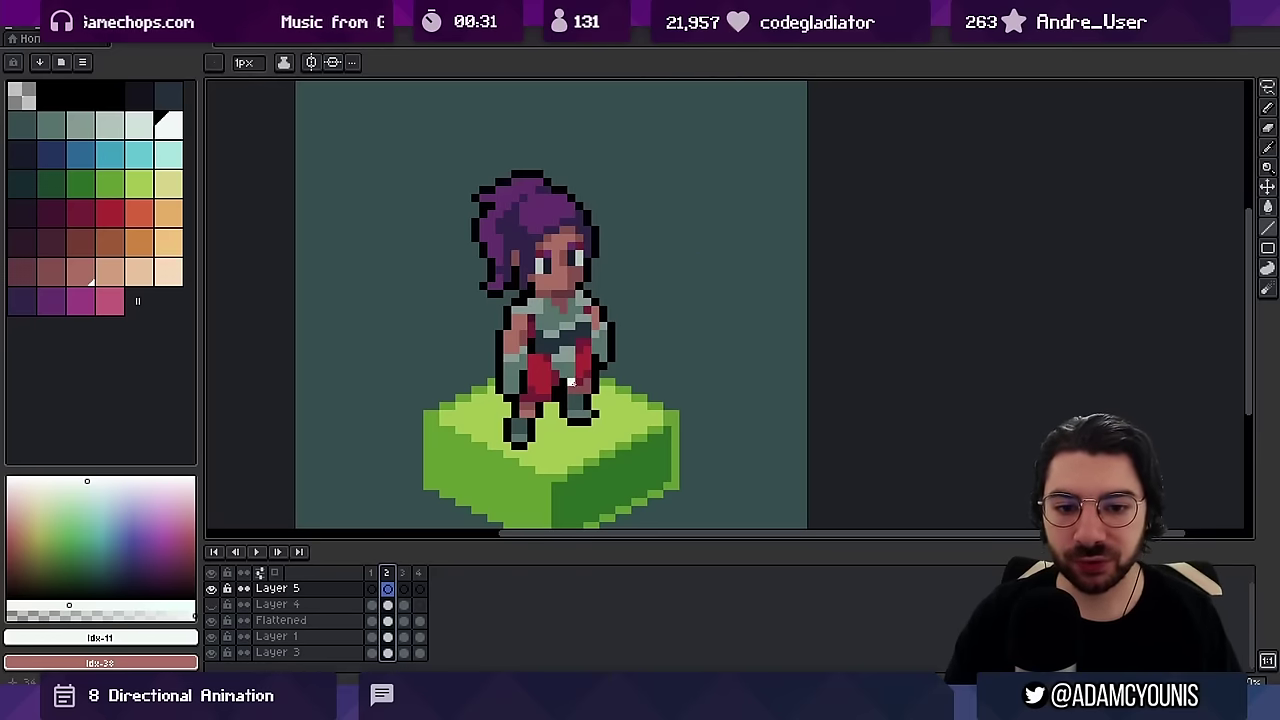
drag(565, 357, 612, 309)
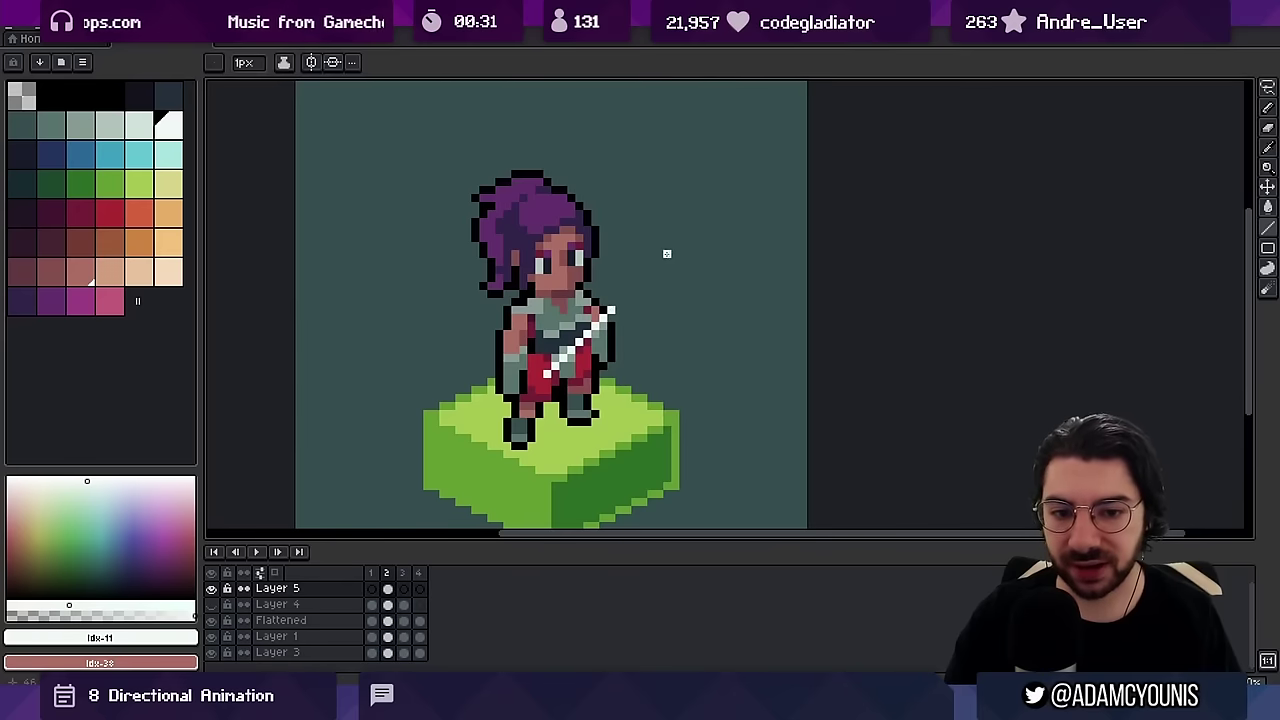
key(ctrl+z)
Draw white lines along the platform's dark-side upper edge, parallel to it beside the character, and at 45 degrees above that
key(l)
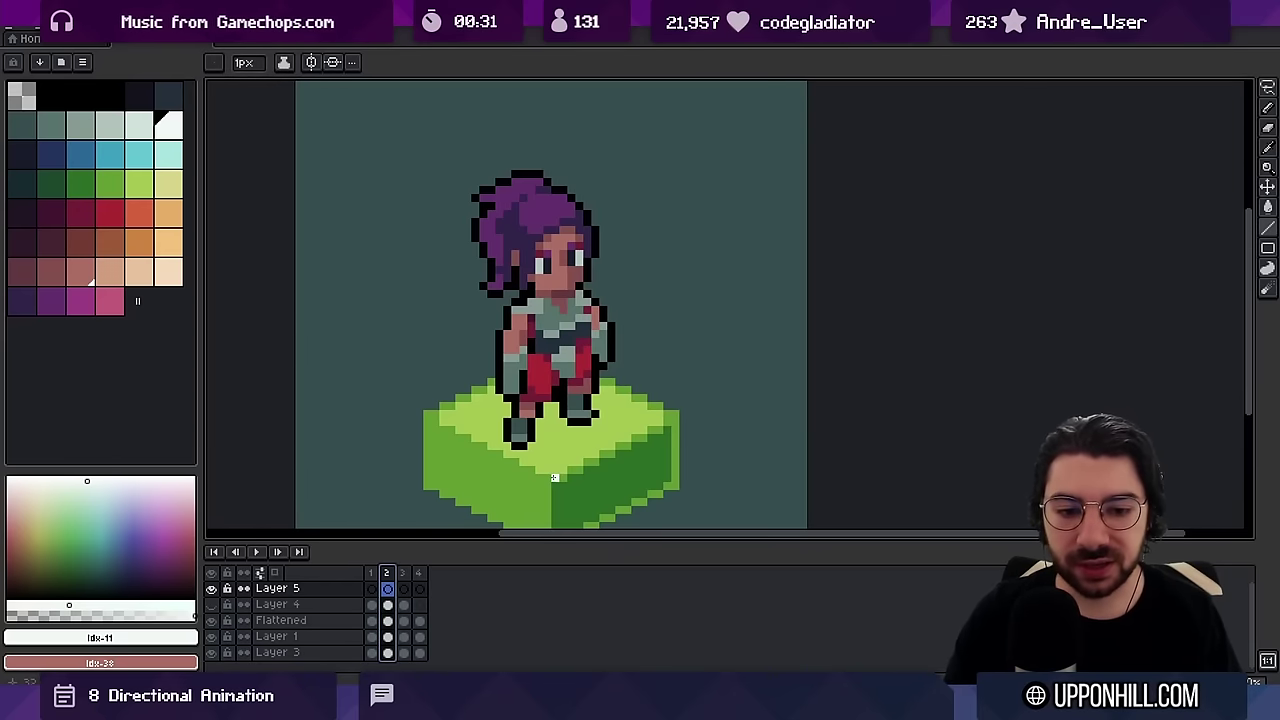
drag(555, 478, 660, 428)
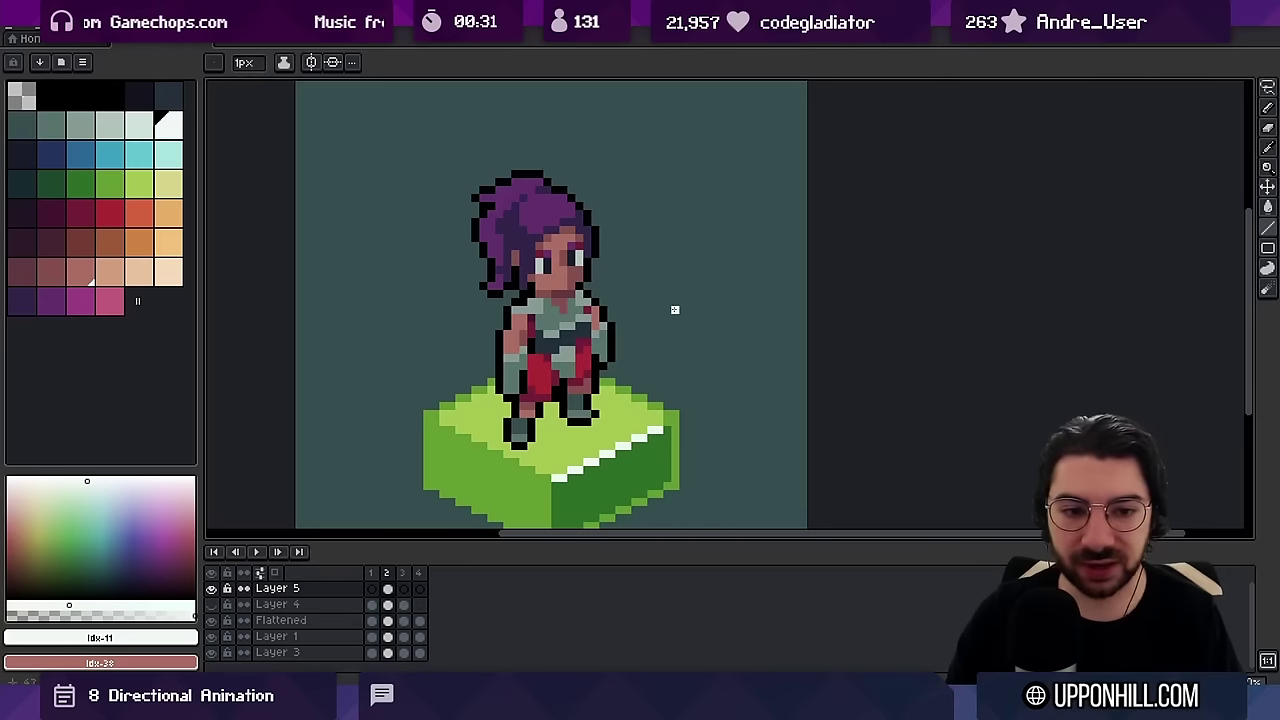
drag(666, 317, 778, 265)
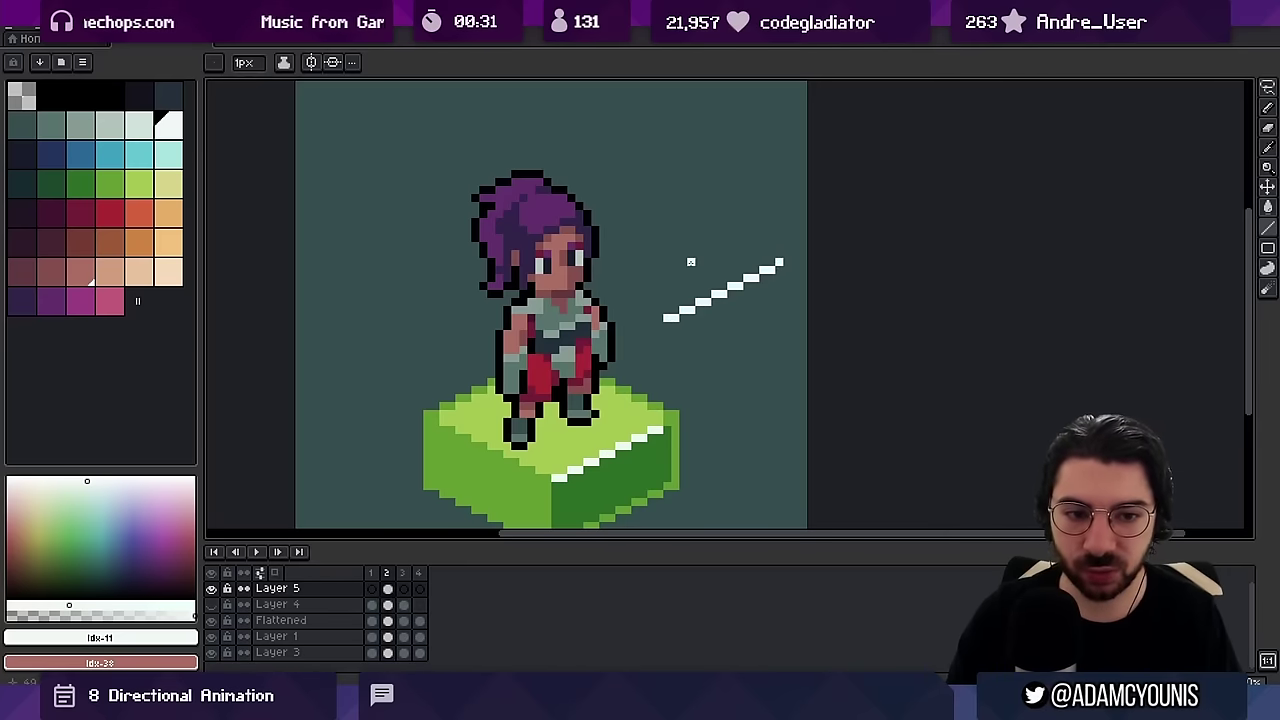
drag(667, 269, 766, 172)
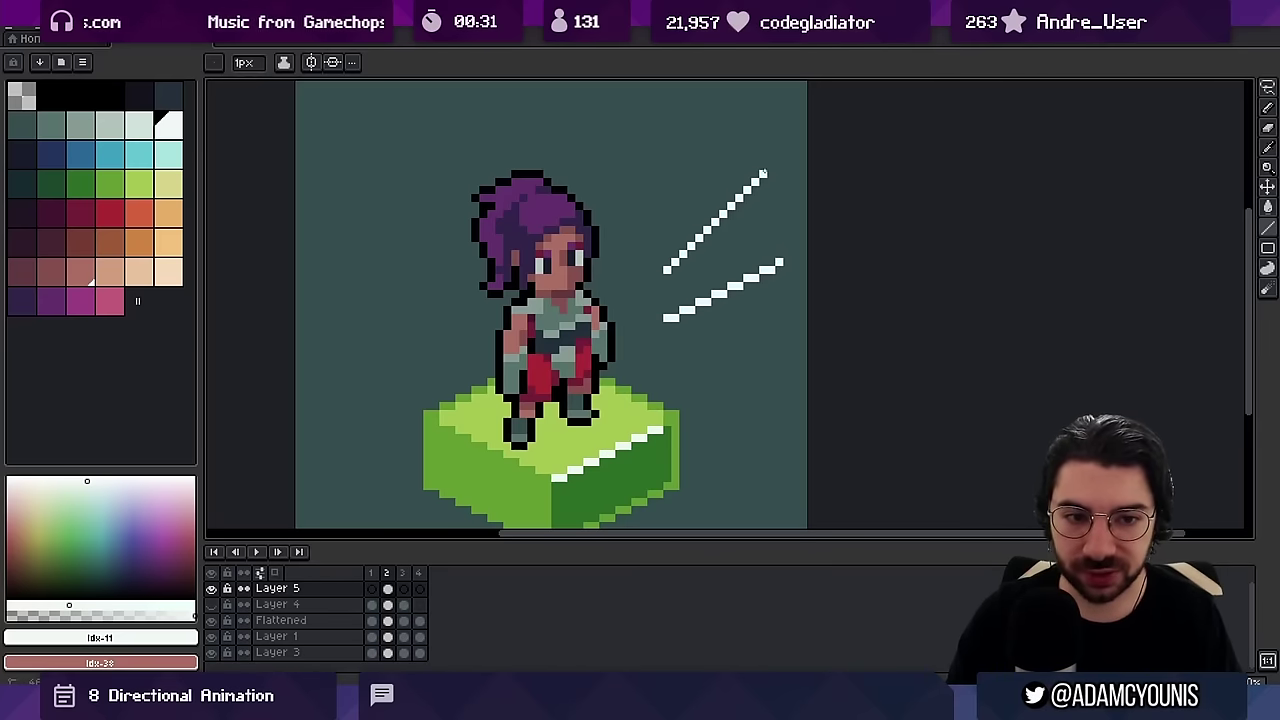
Try a third white line between the two beside the character, inspect it up close, and undo it
drag(667, 292, 788, 222)
key(z)
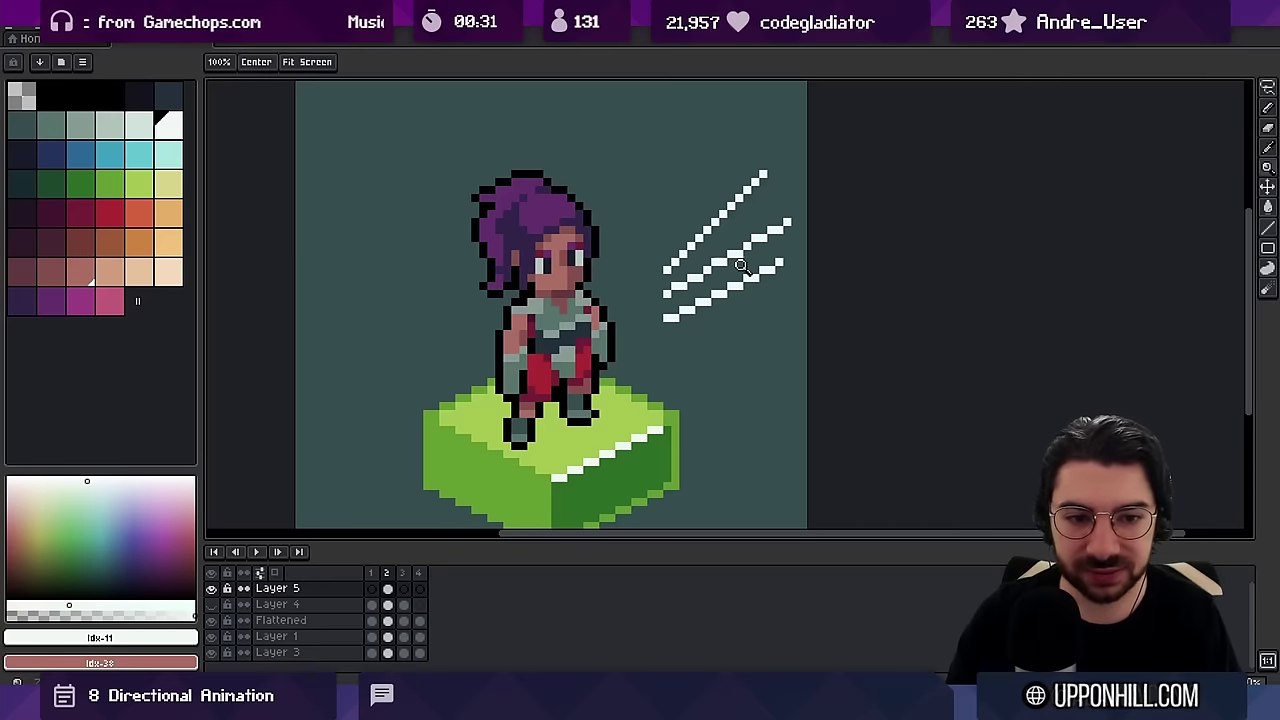
click(740, 264)
key(ctrl+z)
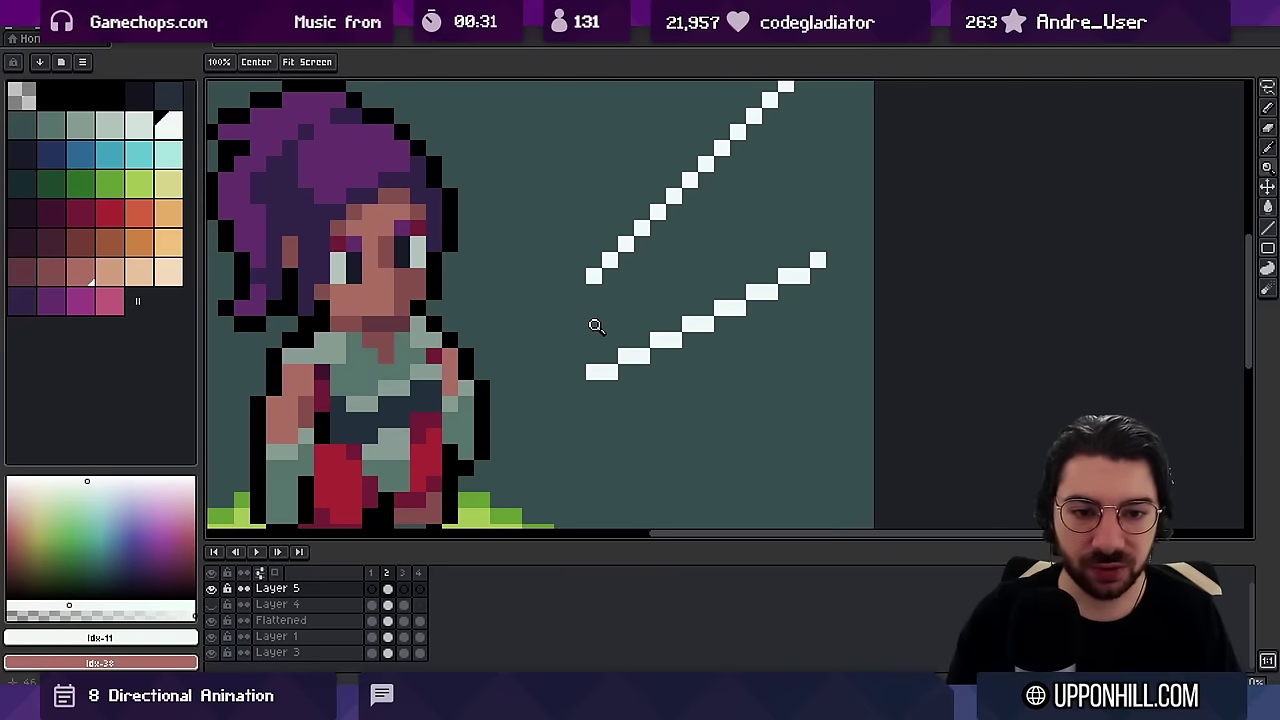
Draw an intermediate white guide line between the 45-degree diagonal and the lower platform-angle line, and compare all three angles
key(b)
drag(594, 322, 643, 290)
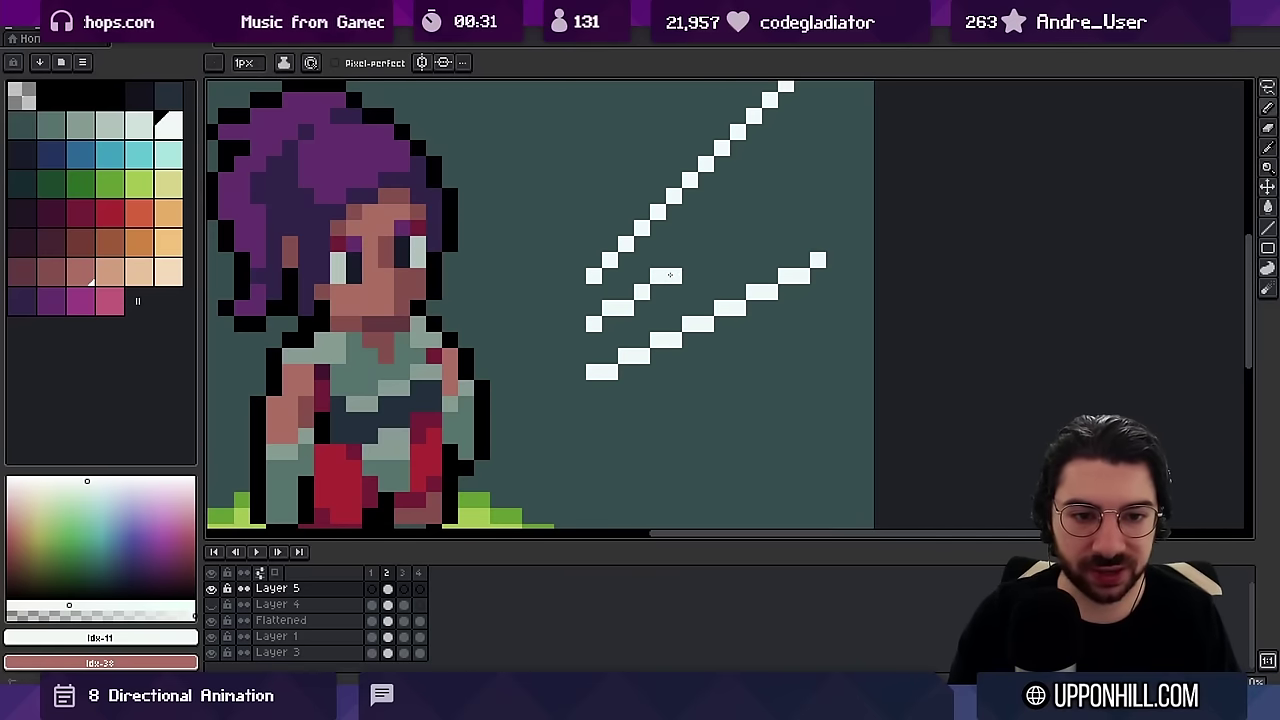
drag(706, 261, 737, 228)
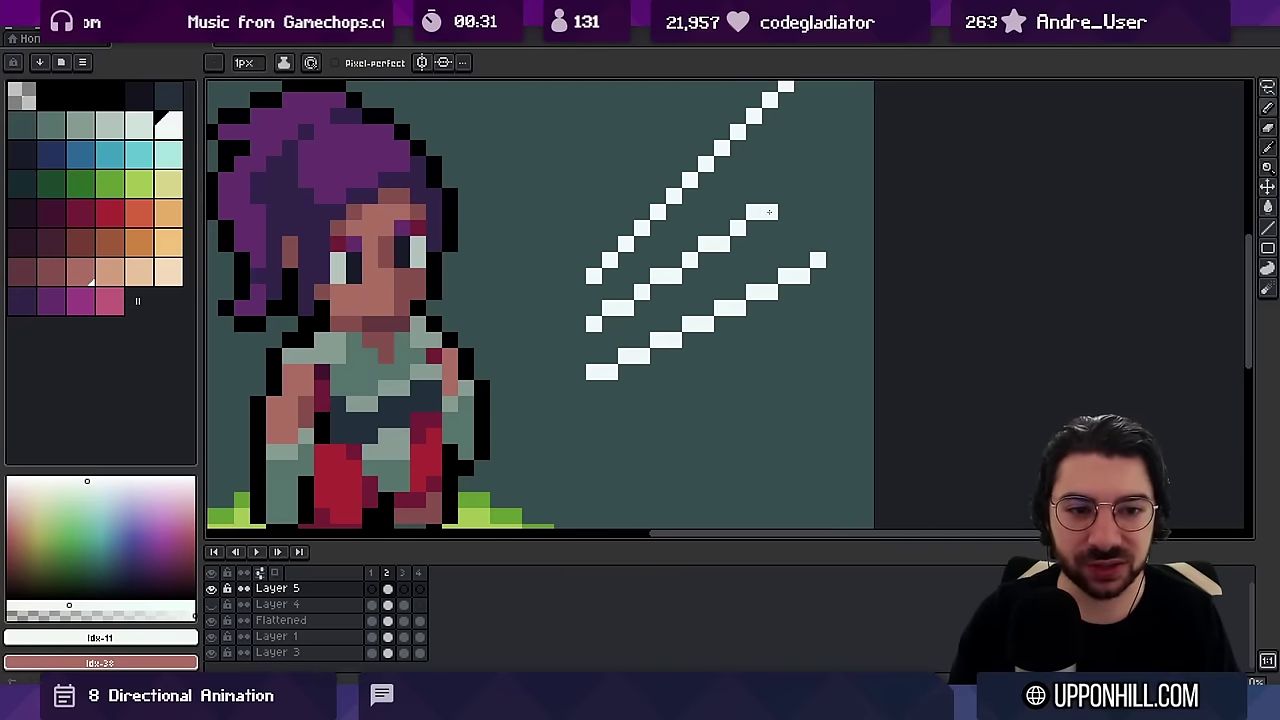
key(z)
scroll(785, 208, down, 4)
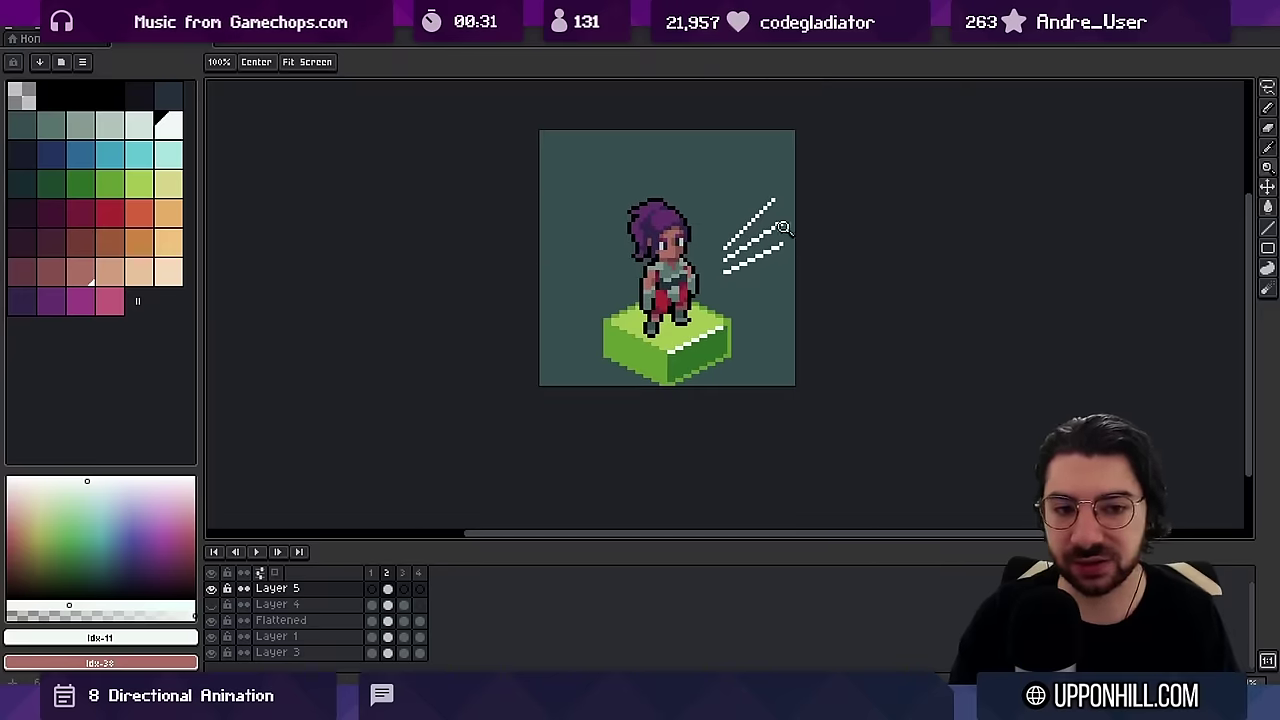
scroll(762, 235, up, 2)
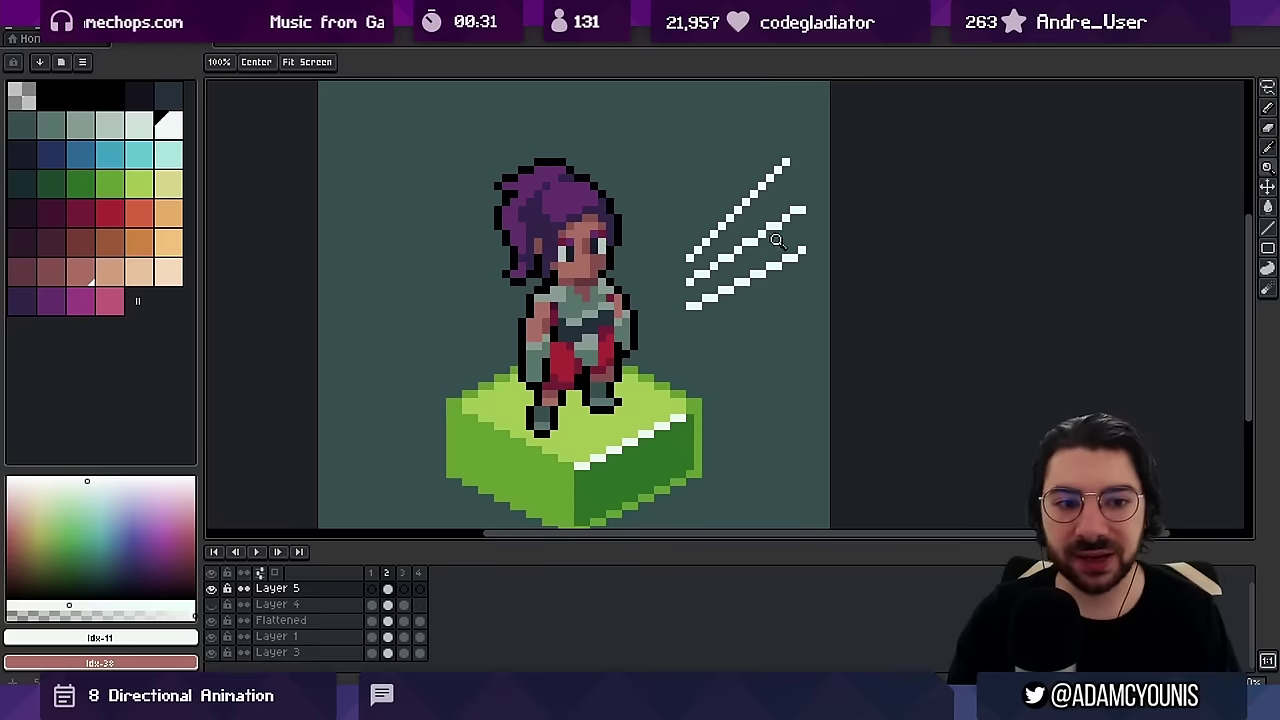
Clear all the white guide lines from frame 2 of Layer 5
key(b)
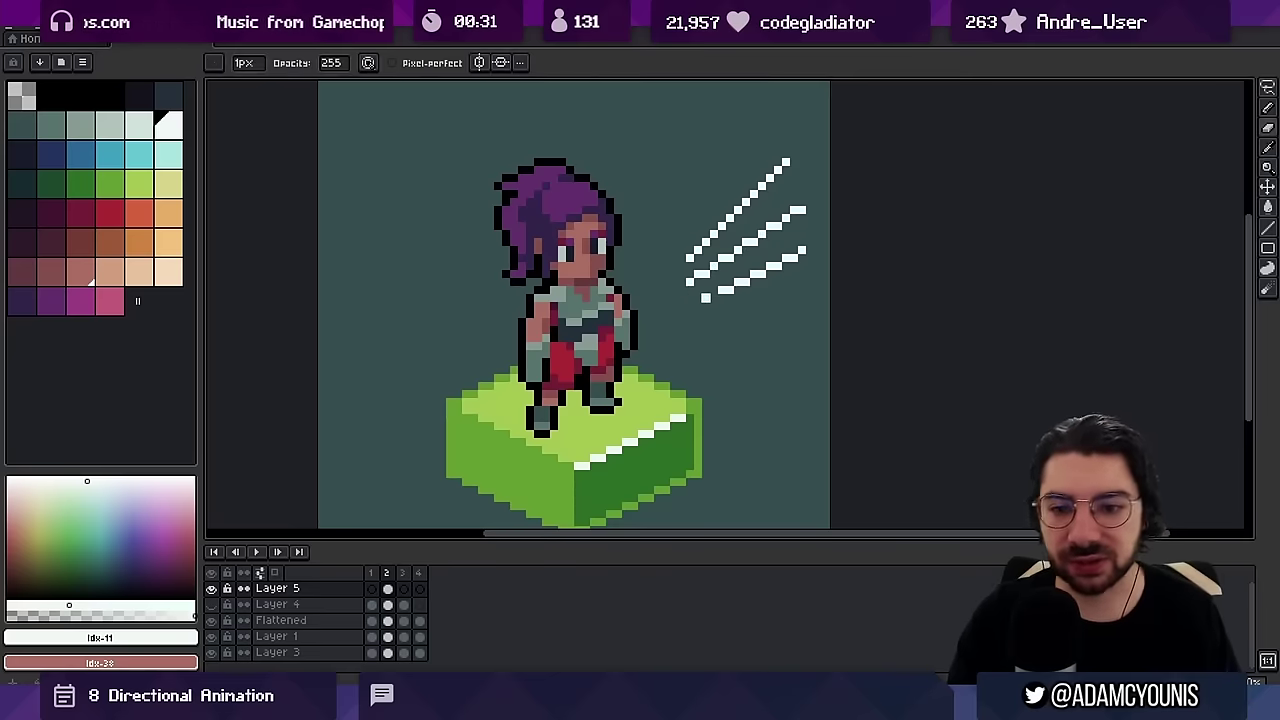
key(Left)
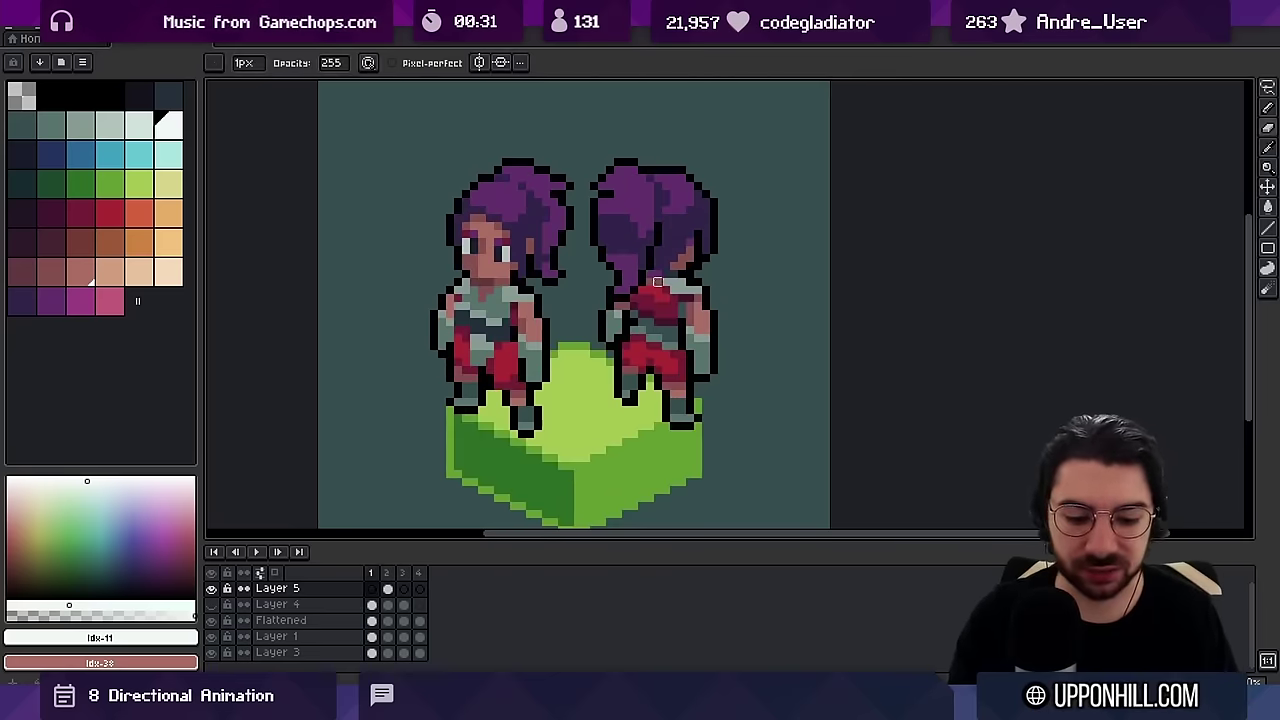
key(Right)
key(m)
key(Delete)
key(b)
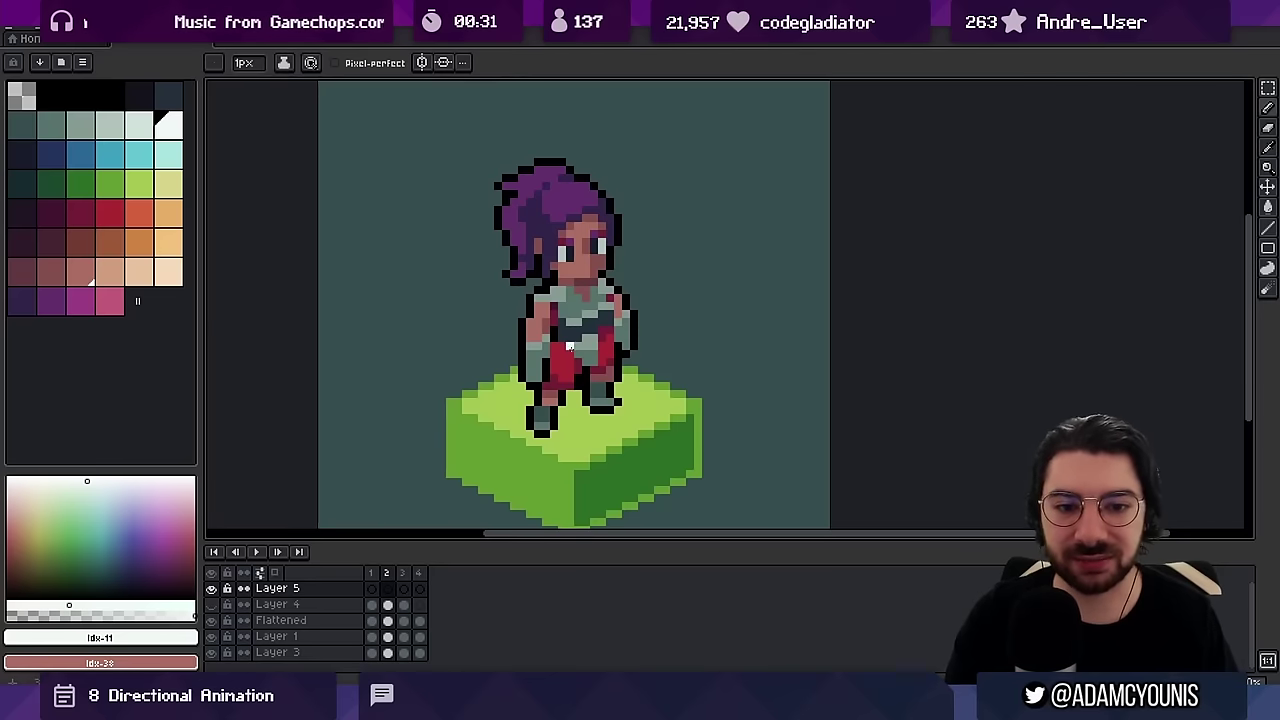
key(v)
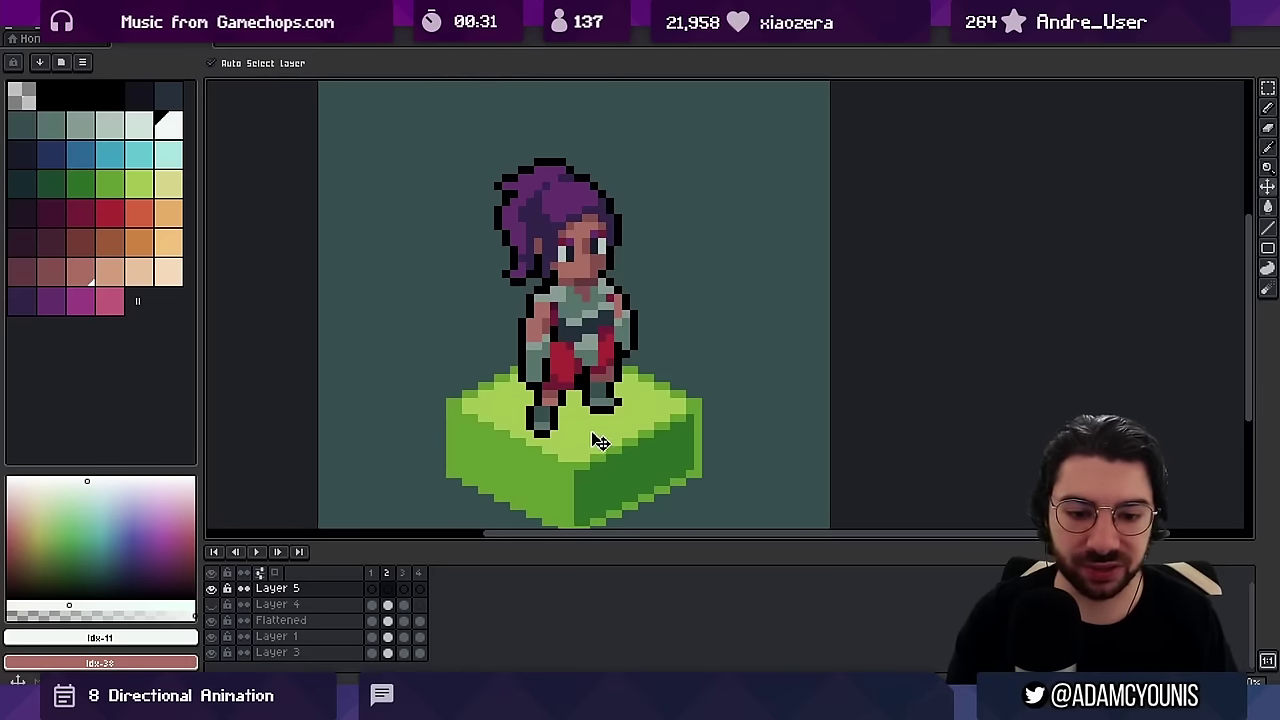
click(620, 437)
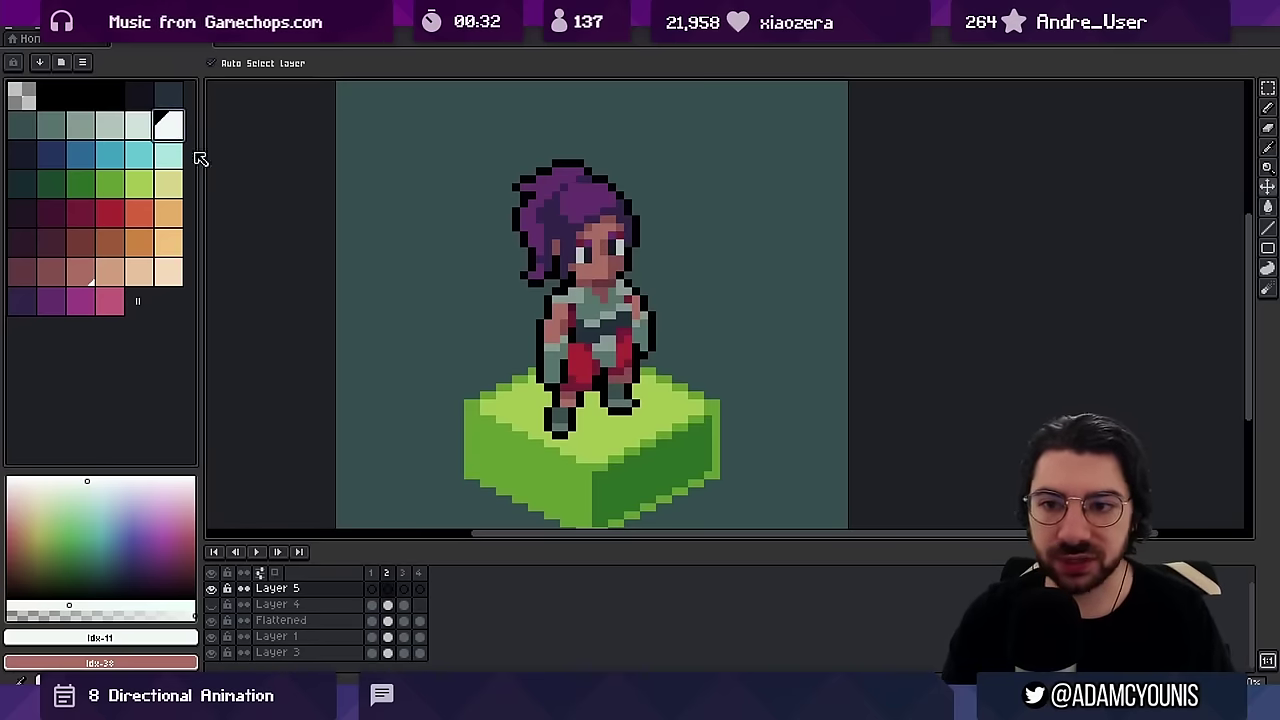
Rename Layer 5 as Head
key(b)
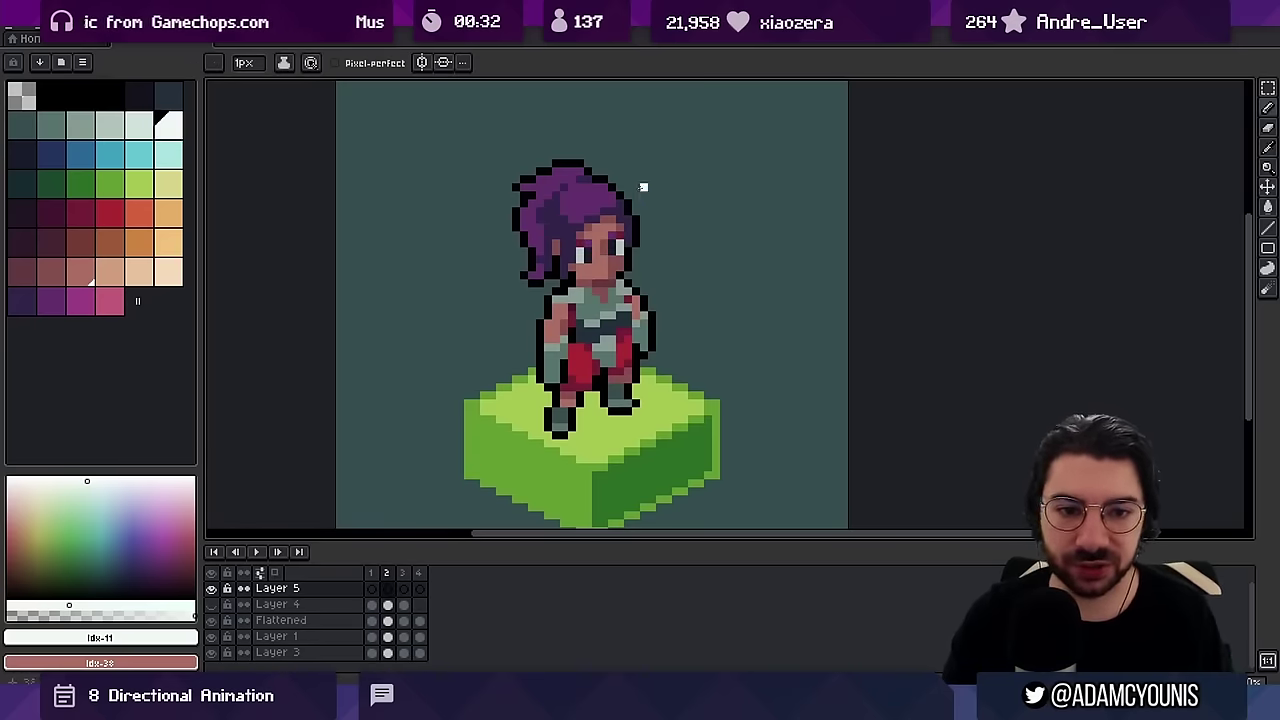
click(300, 588)
double_click(300, 590)
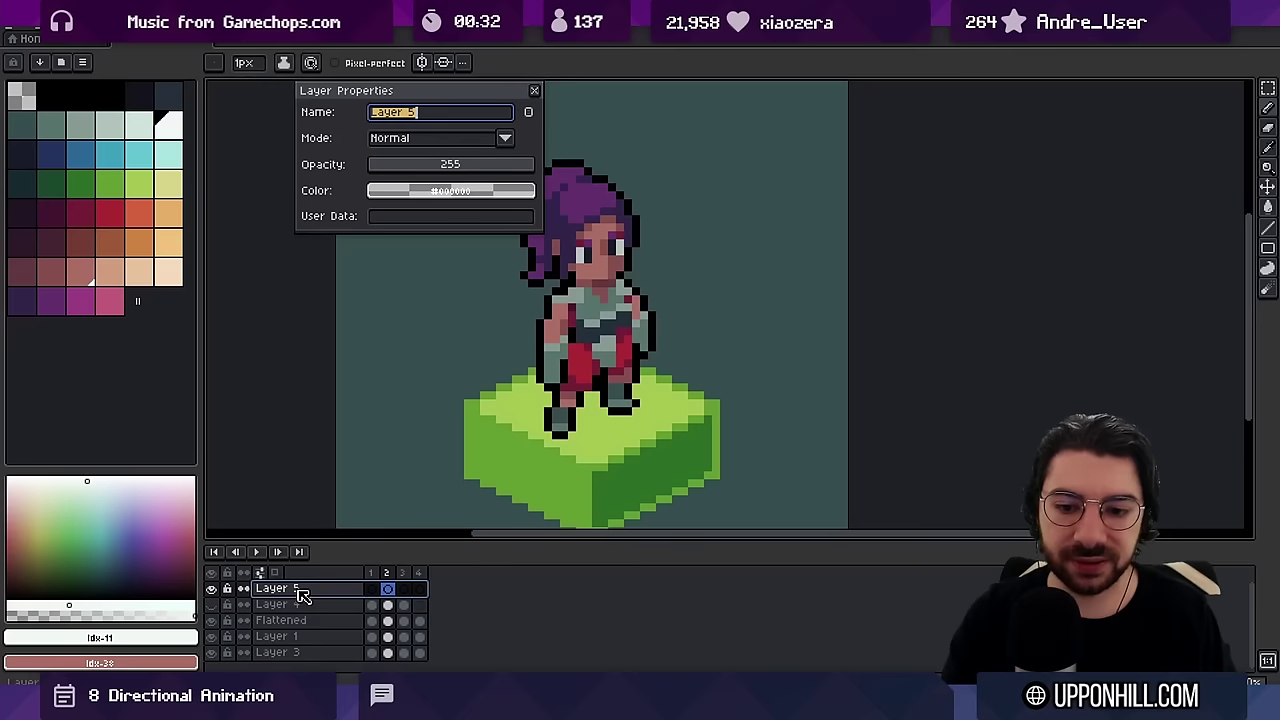
text(Head)
key(Return)
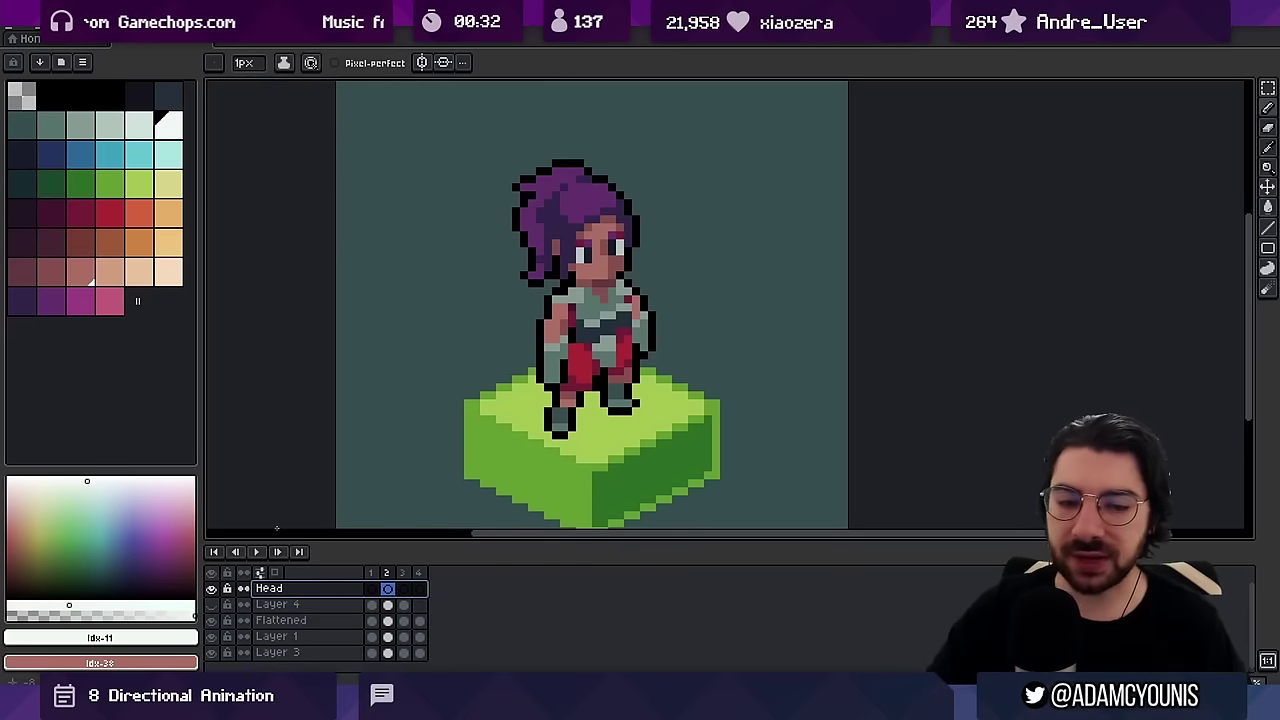
Paint a solid light-cyan round head over the character's face with a 5 px brush, and return the brush to 1 px
click(139, 157)
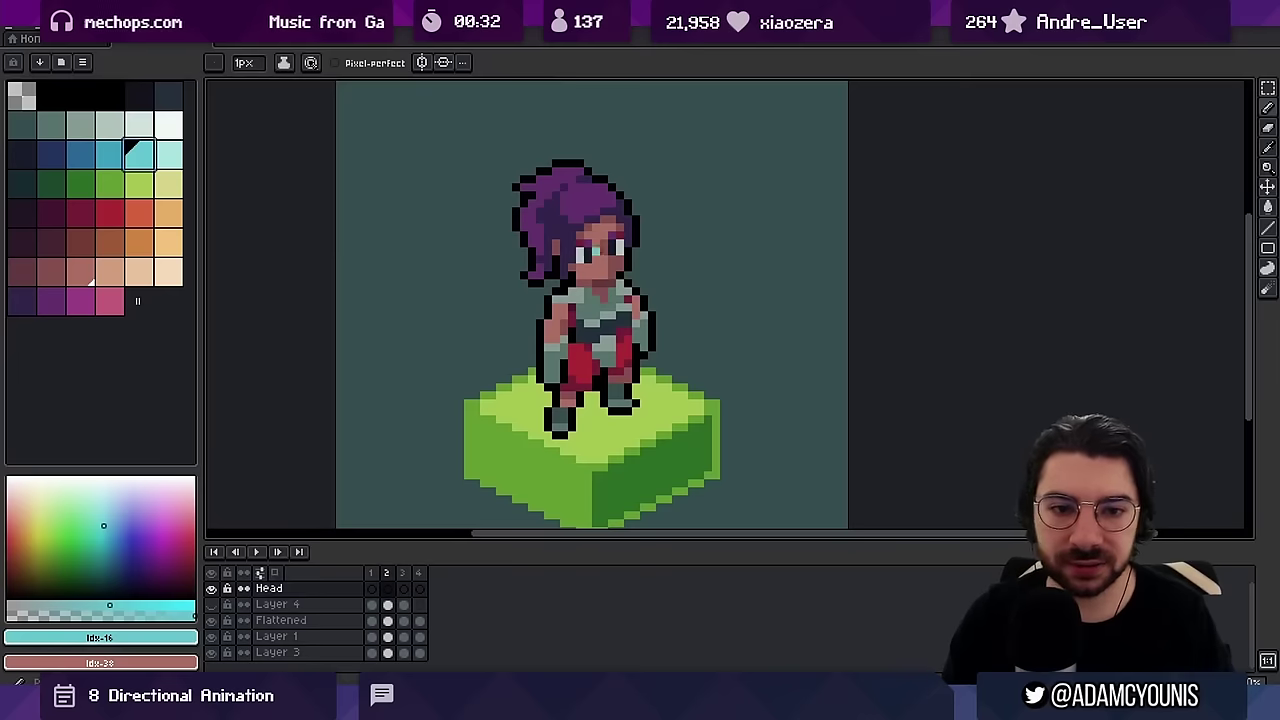
key(plus)
key(plus)
key(plus)
key(plus)
drag(578, 253, 585, 260)
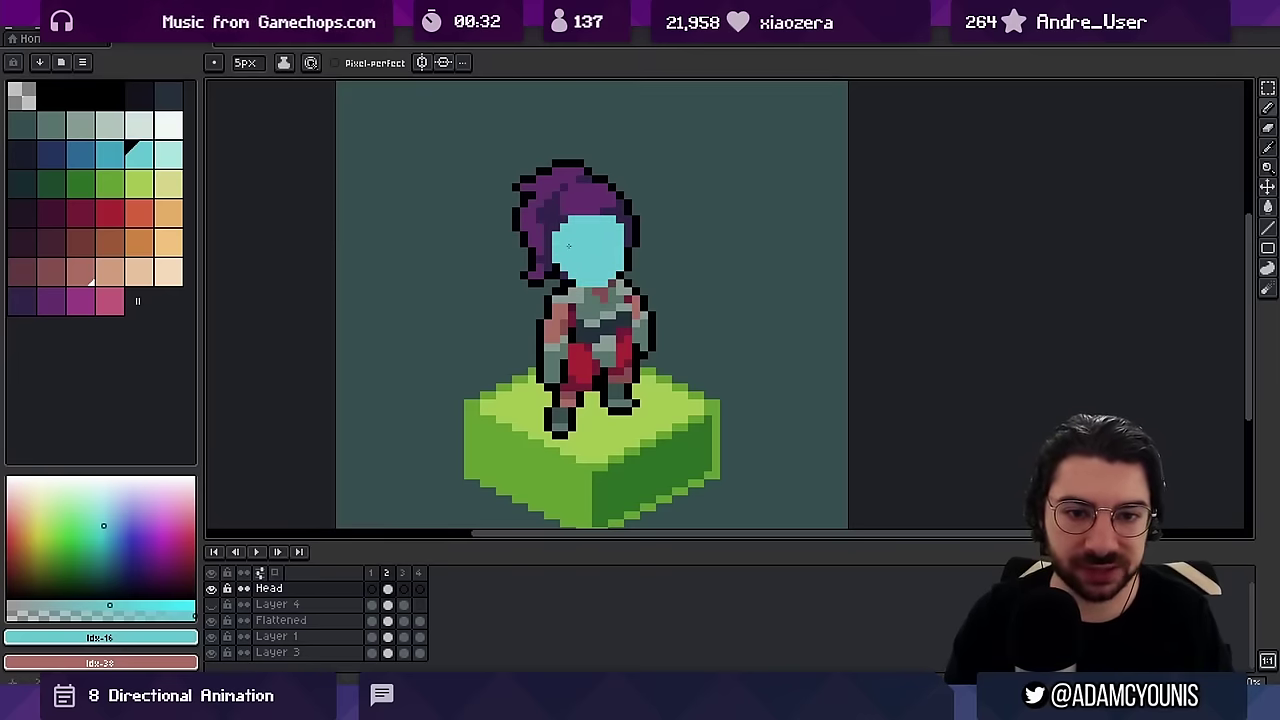
drag(578, 234, 590, 214)
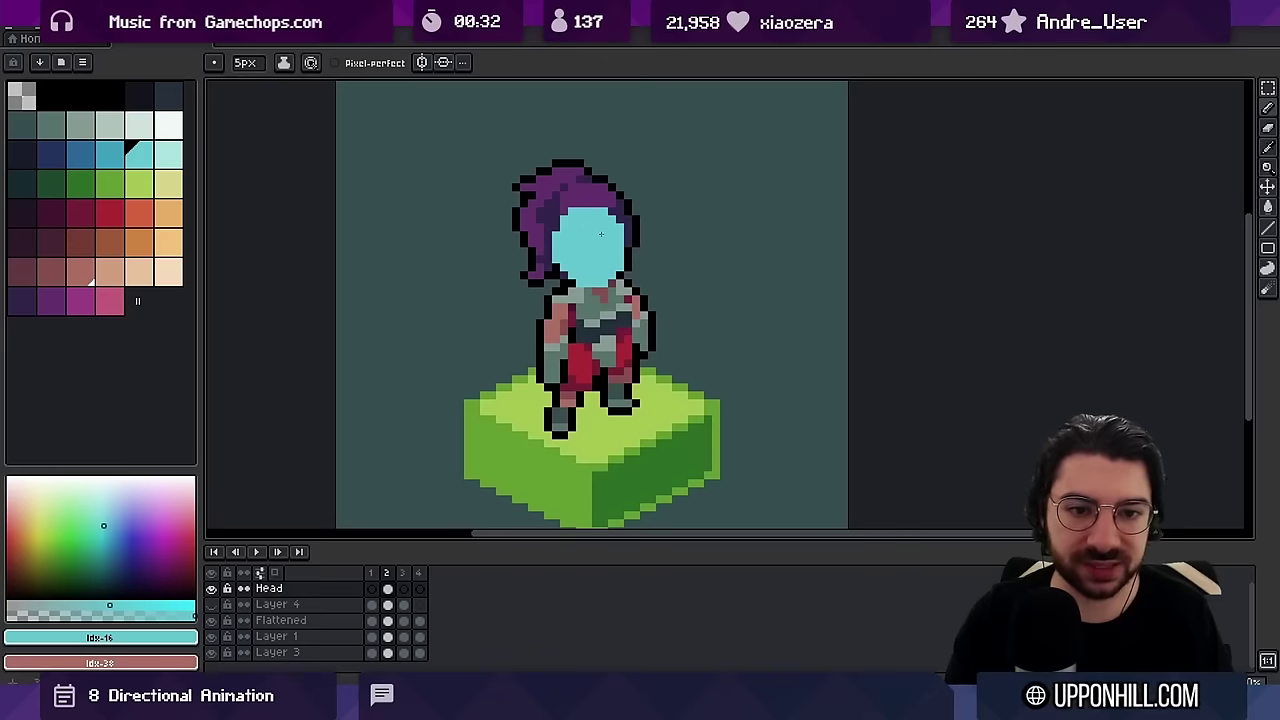
key(minus)
key(minus)
key(minus)
key(minus)
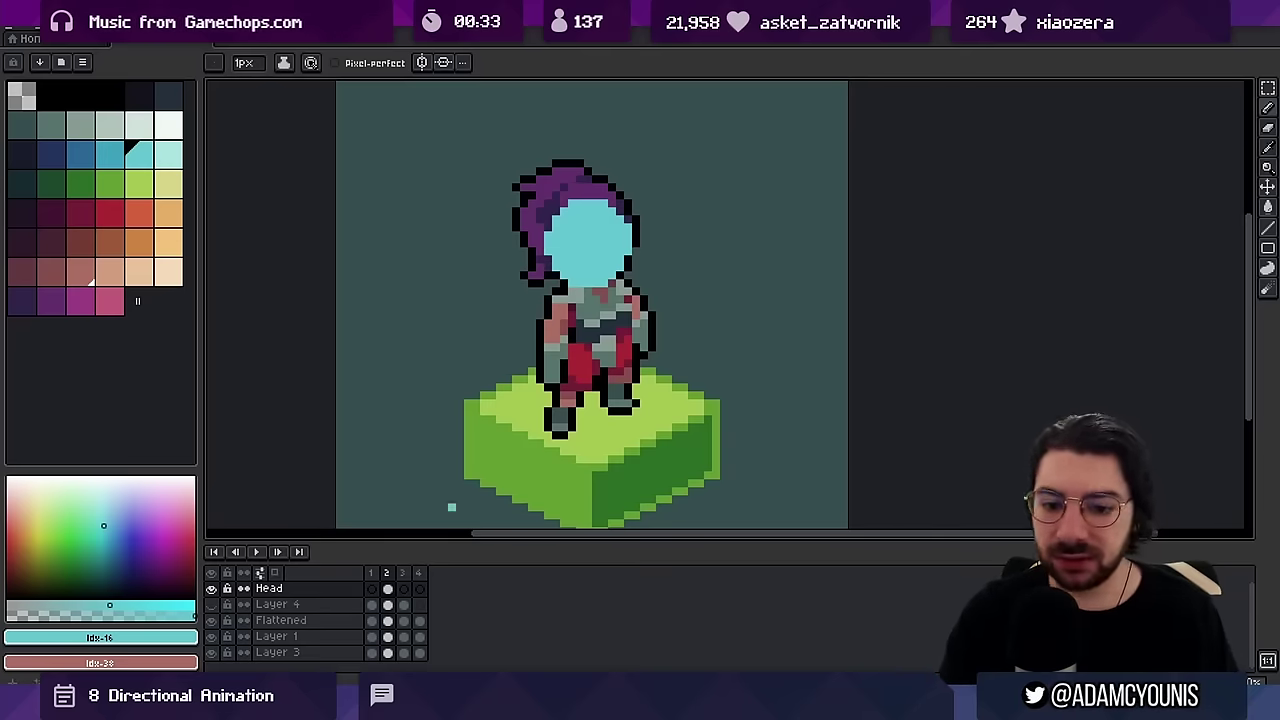
Add a new layer beneath Head and name it Body
key(shift+n)
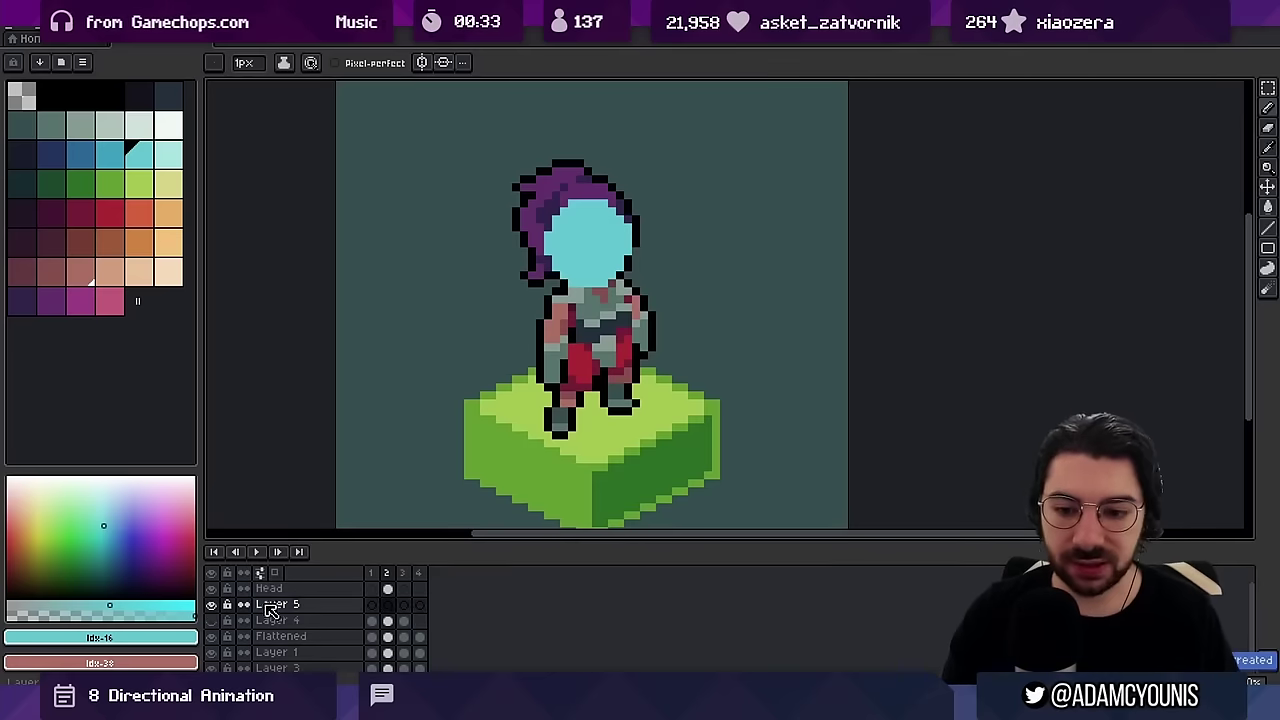
double_click(270, 605)
text(Body)
key(Return)
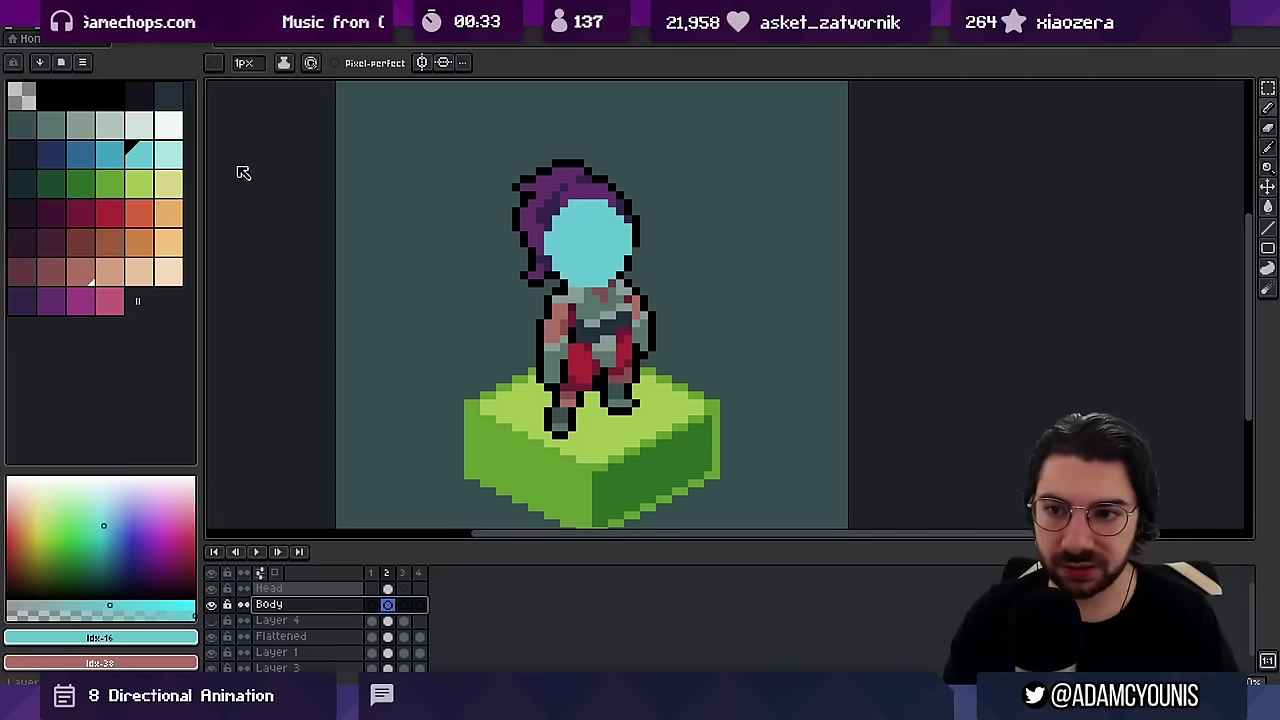
Block in the torso beneath the head with a 4 px brush and fill it with the near-black purple Idx-24
click(86, 217)
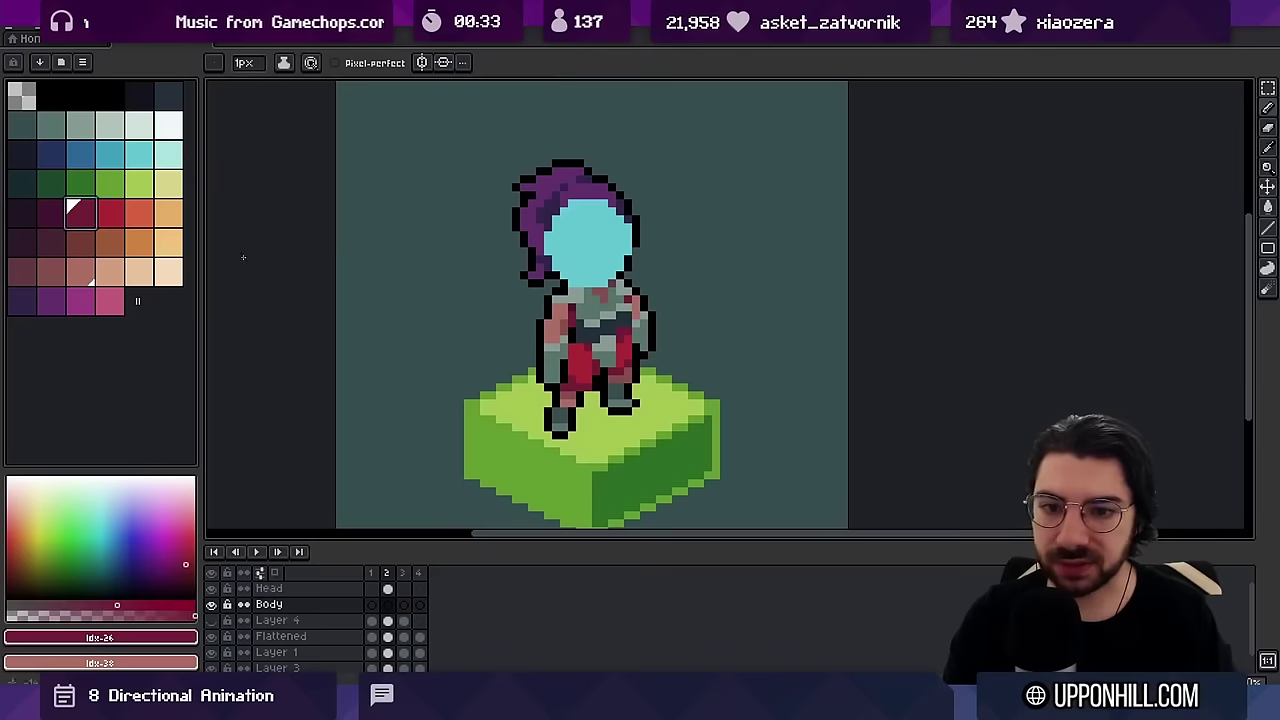
key(plus)
key(plus)
key(plus)
mouse_move(583, 297)
mouse_down()
mouse_move(589, 311)
mouse_move(618, 290)
mouse_move(628, 308)
mouse_up()
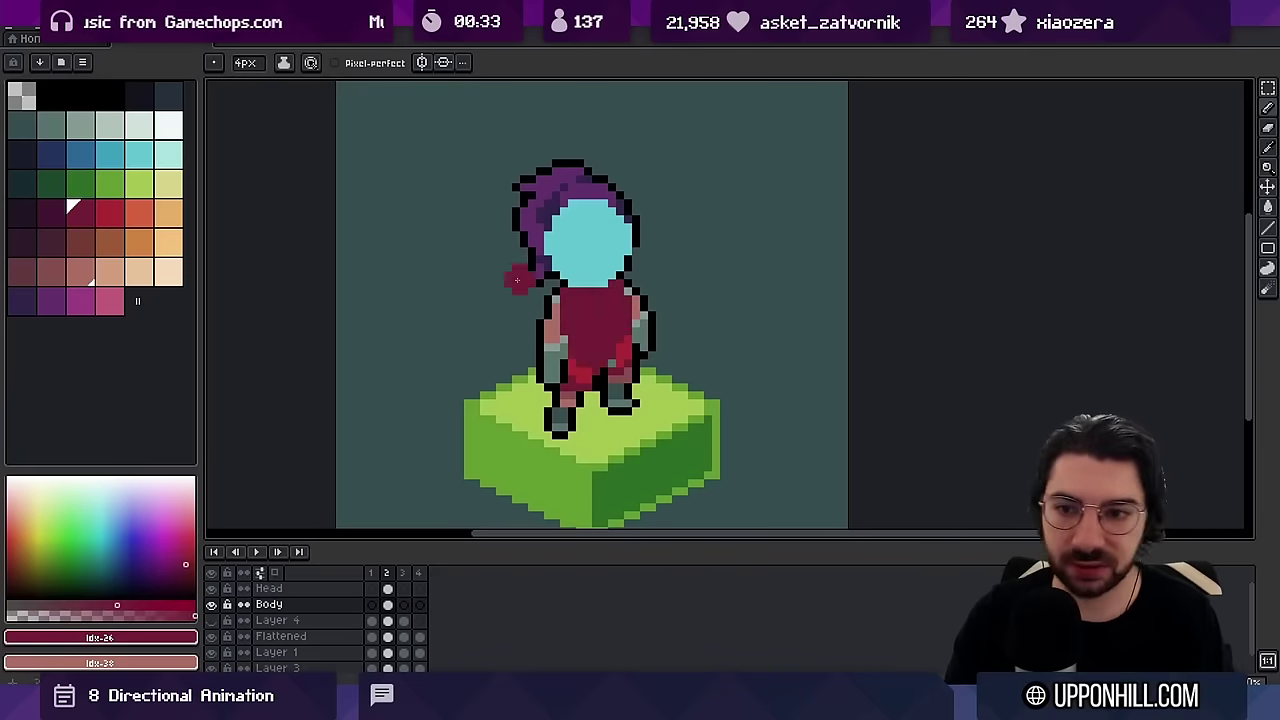
click(50, 222)
click(25, 218)
key(g)
click(592, 308)
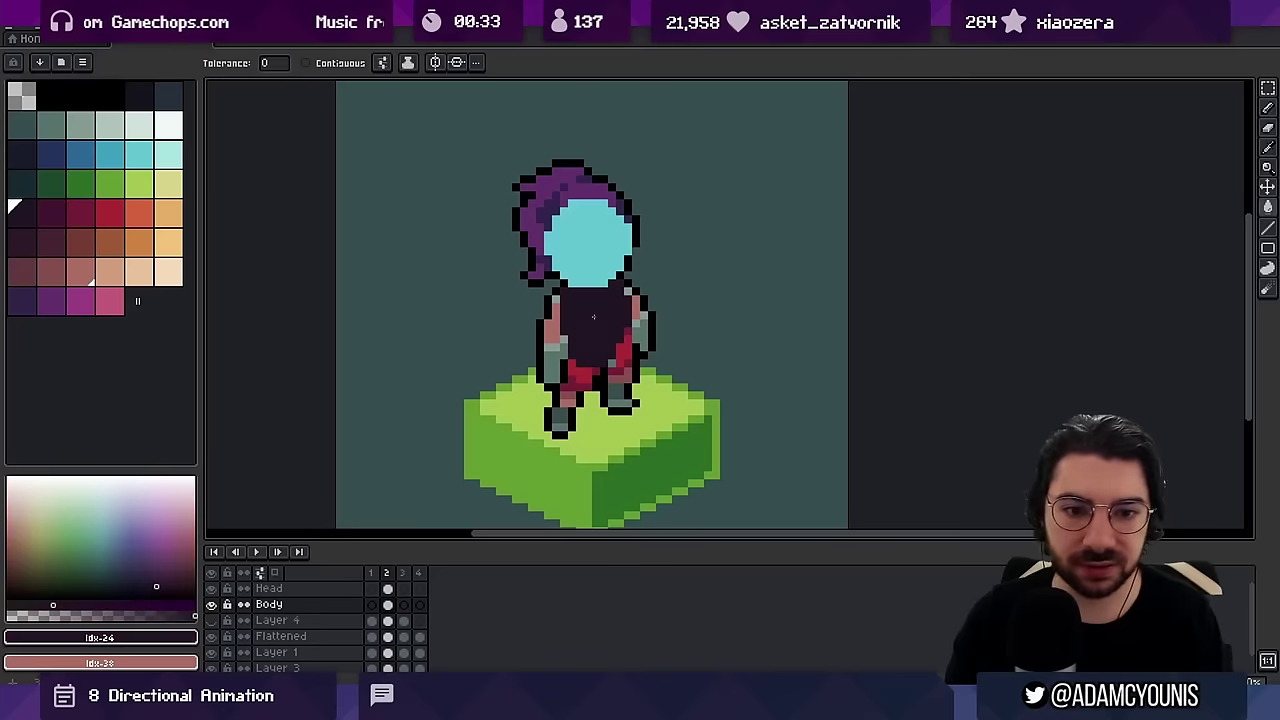
Lower the Flattened layer's opacity to 81
click(281, 636)
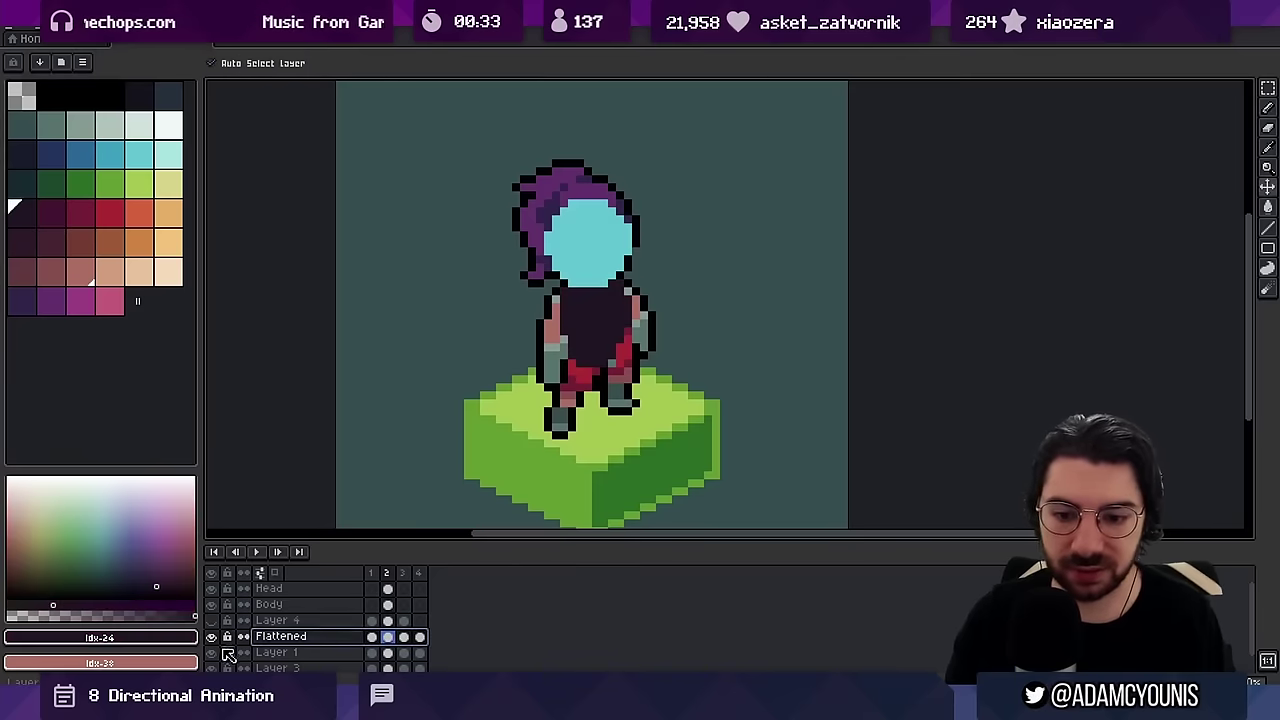
double_click(281, 636)
click(428, 166)
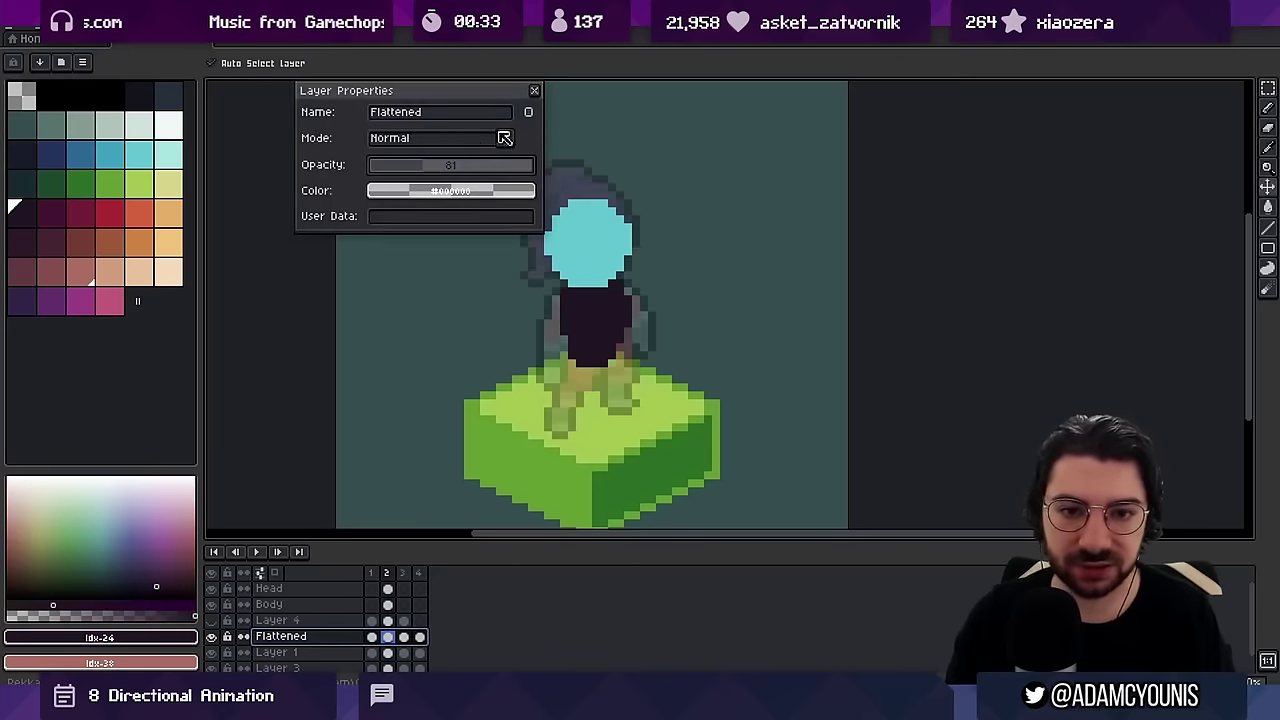
click(534, 90)
Trim the torso's bottom edge on the Body layer and widen its side next to the front arm by a pixel column
ctrl+click(597, 352)
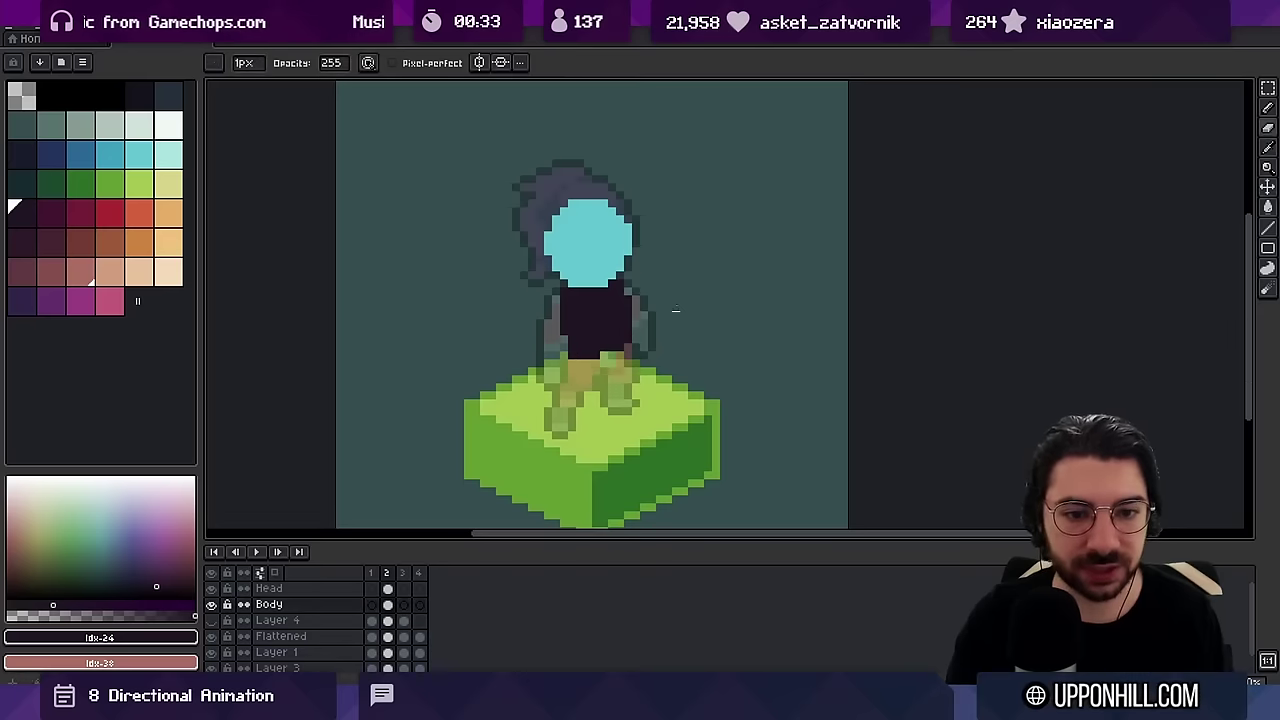
key(b)
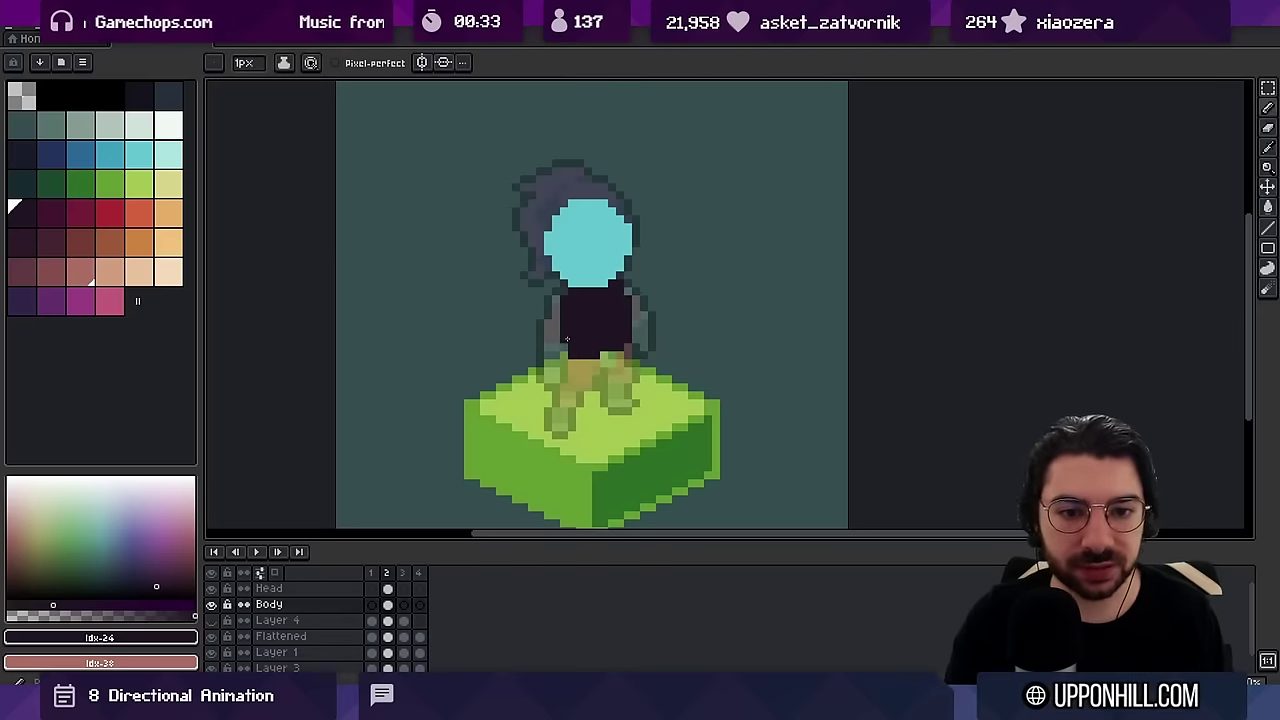
click(558, 329)
Add a new layer directly above Body and name it Front Arm
key(z)
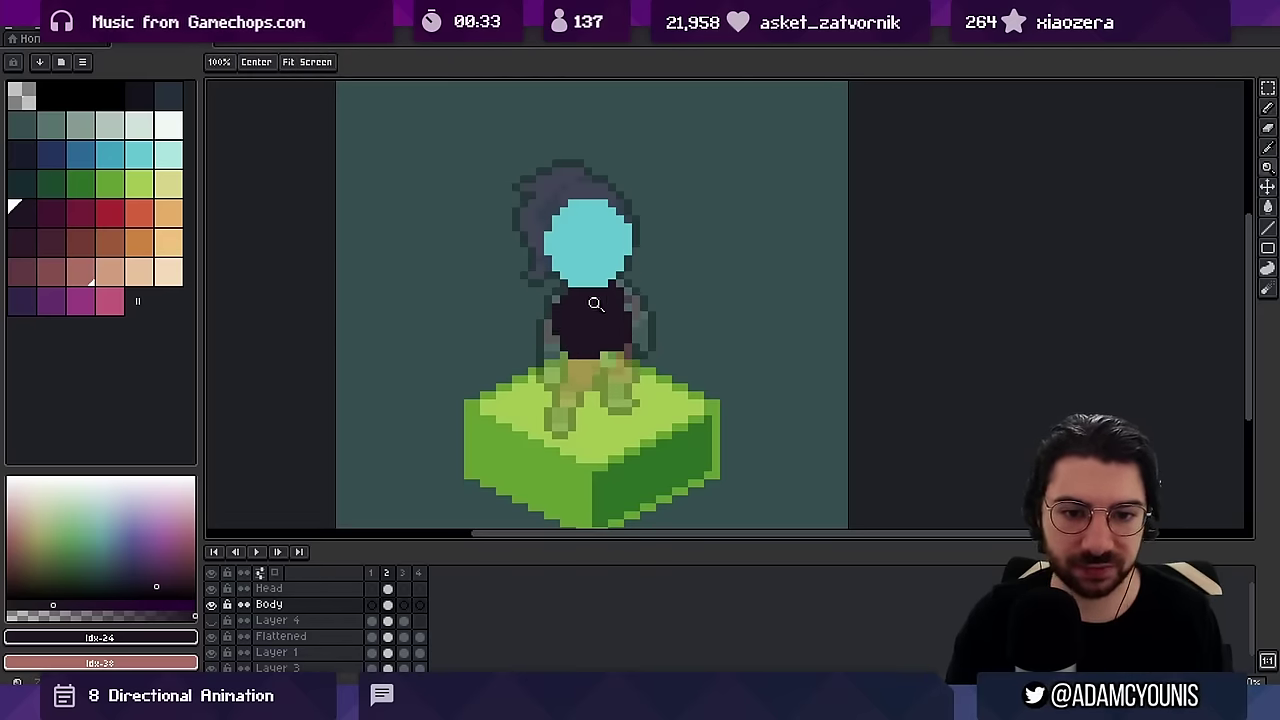
scroll(608, 304, down, 6)
scroll(609, 298, up, 4)
drag(634, 352, 592, 341)
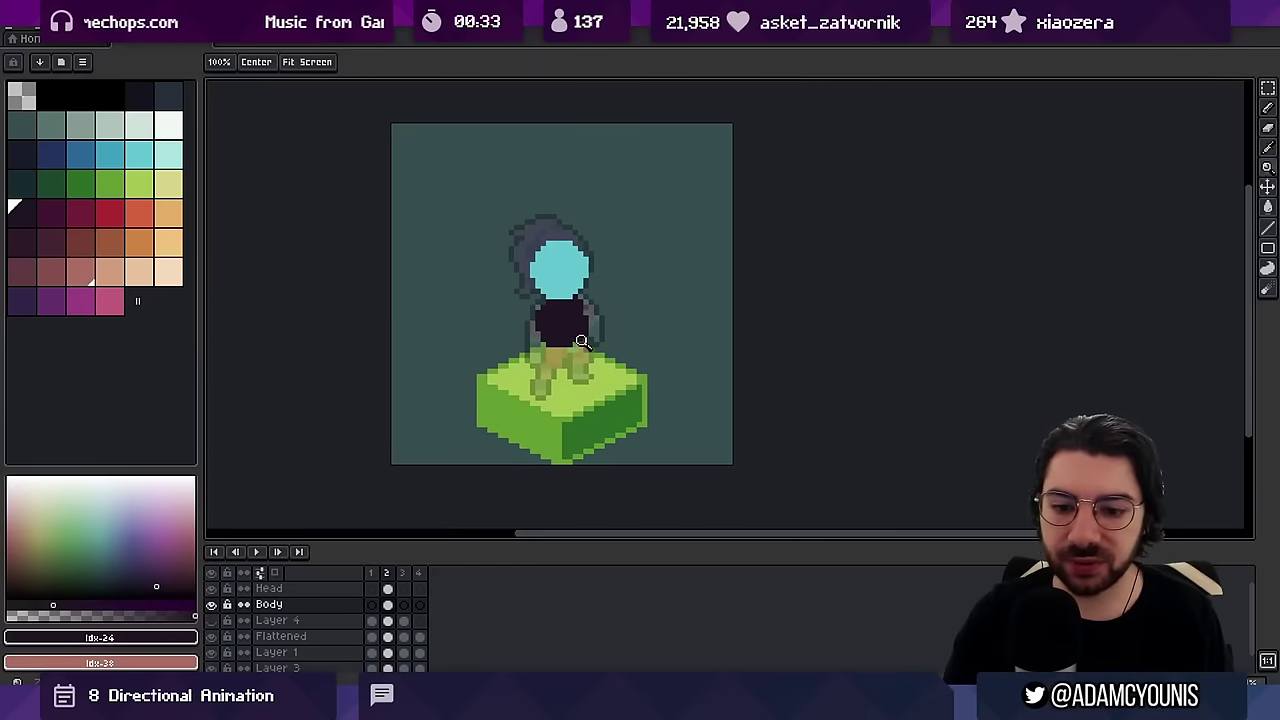
scroll(593, 342, up, 1)
click(312, 604)
key(shift+n)
key(F2)
text(Front A)
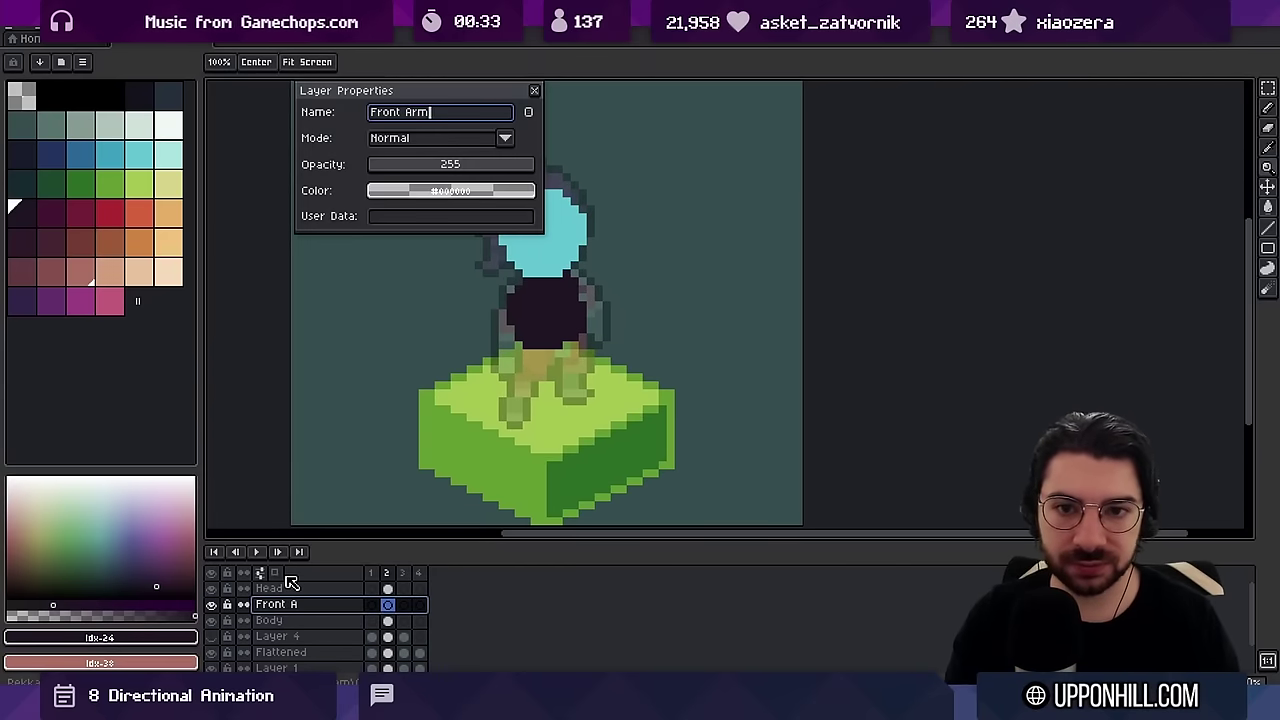
text(rm)
key(Return)
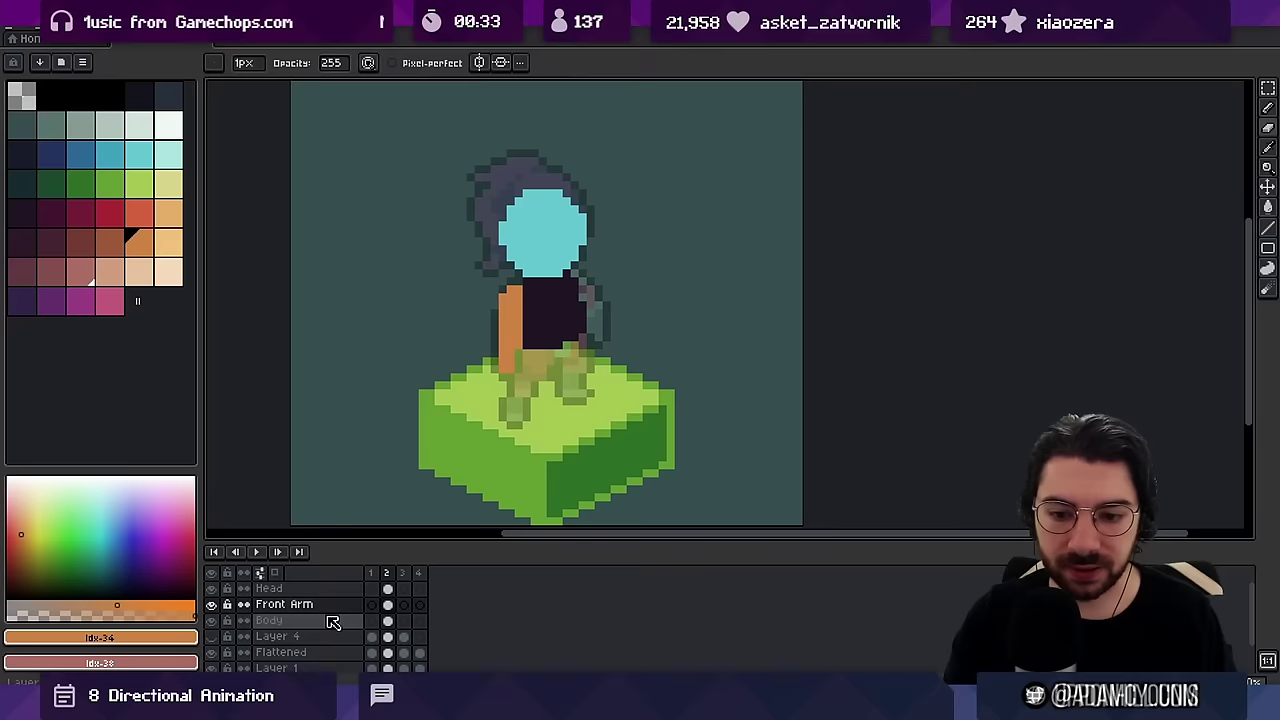
Add a new layer between Body and Layer 4 and name it Back Arm
click(329, 620)
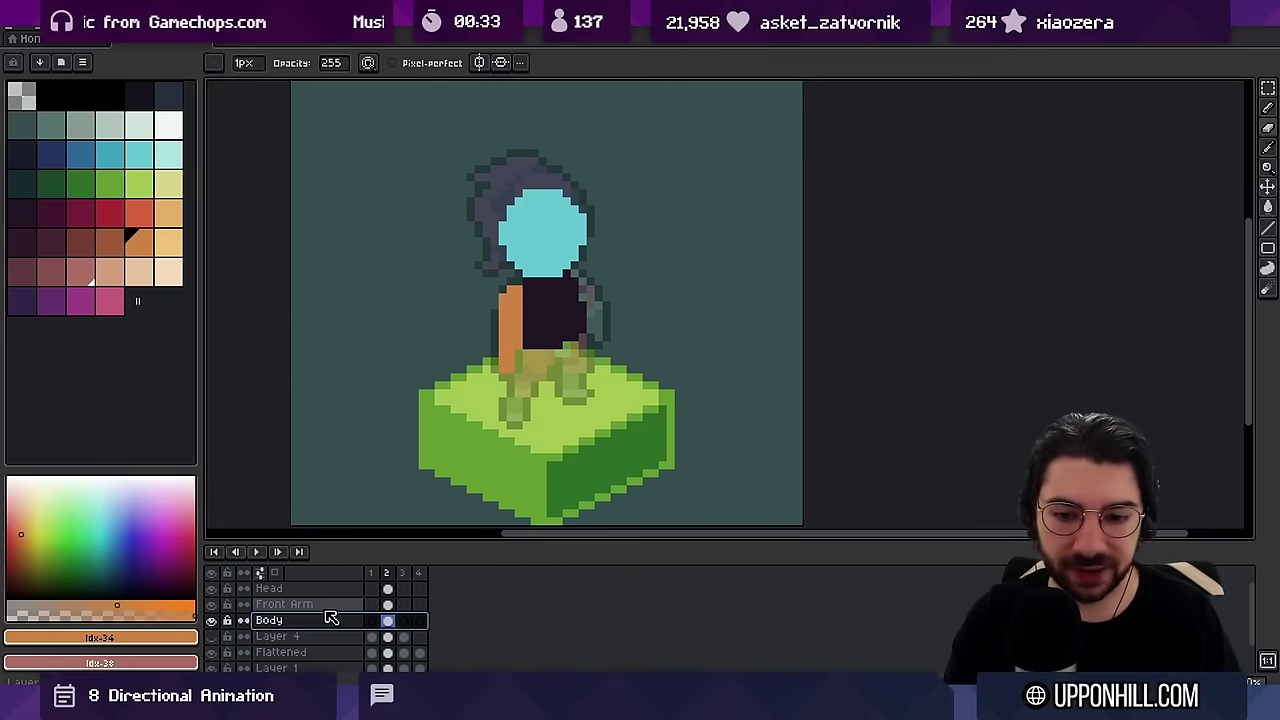
click(305, 637)
key(shift+n)
key(shift+p)
text(Back Arm)
key(Return)
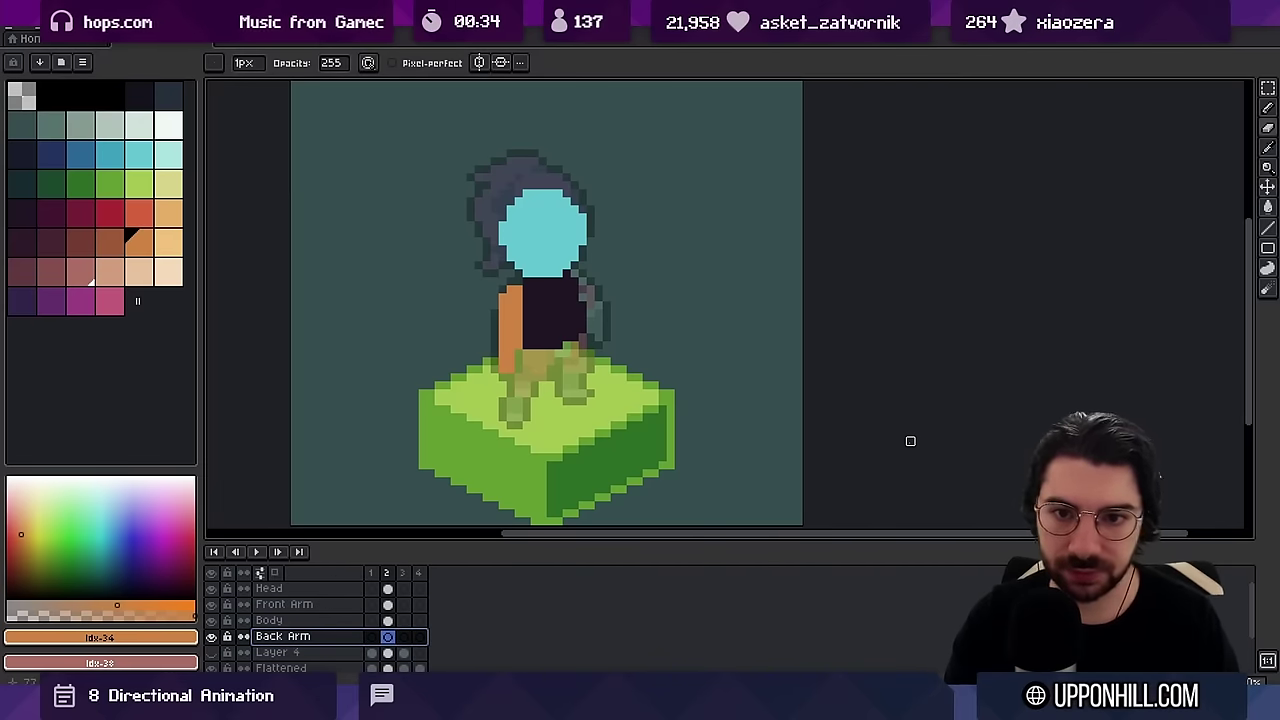
Paint the back arm in red Idx-27 with a 2 px brush and erase the excess pixel at its shoulder
click(110, 213)
drag(584, 283, 590, 306)
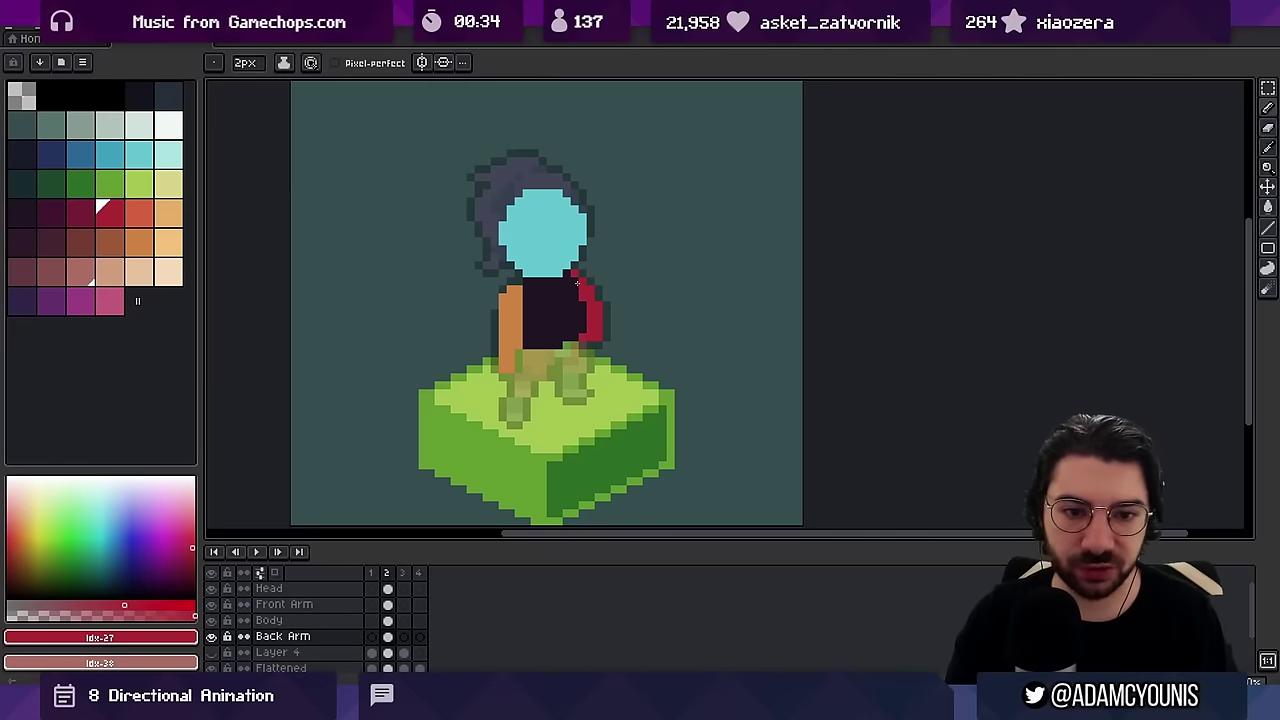
key(e)
key(b)
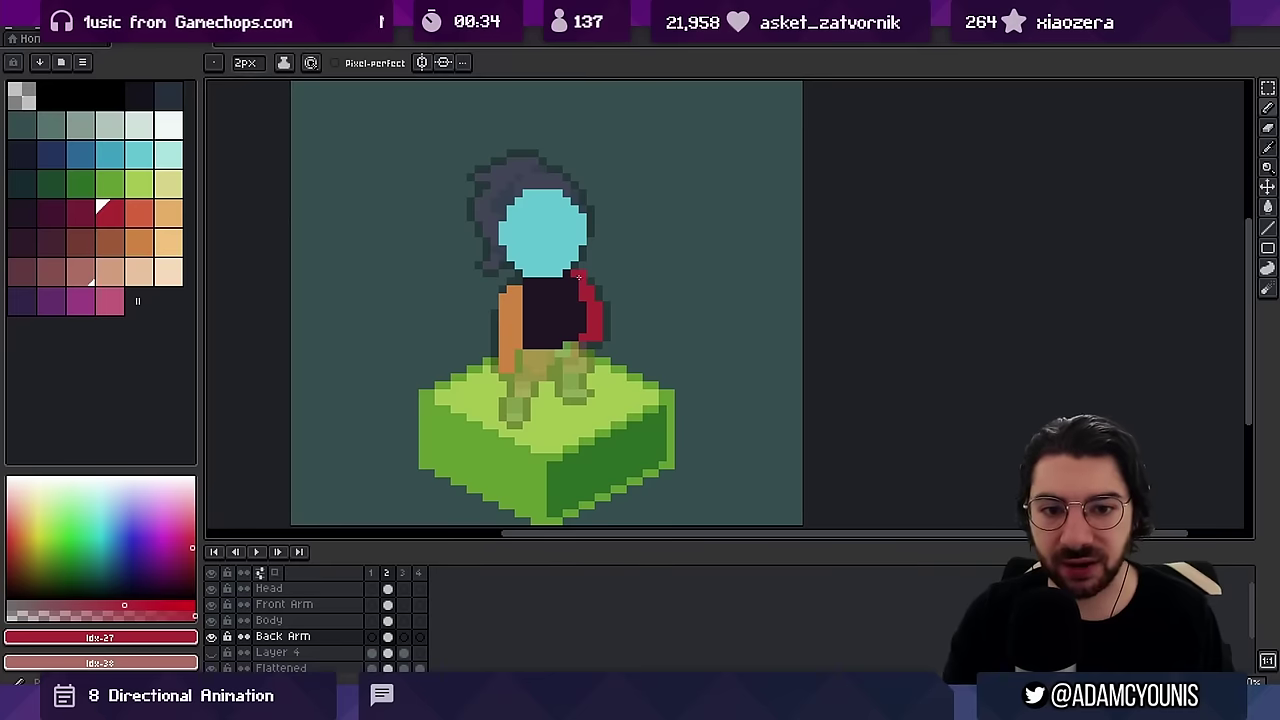
key(e)
click(582, 273)
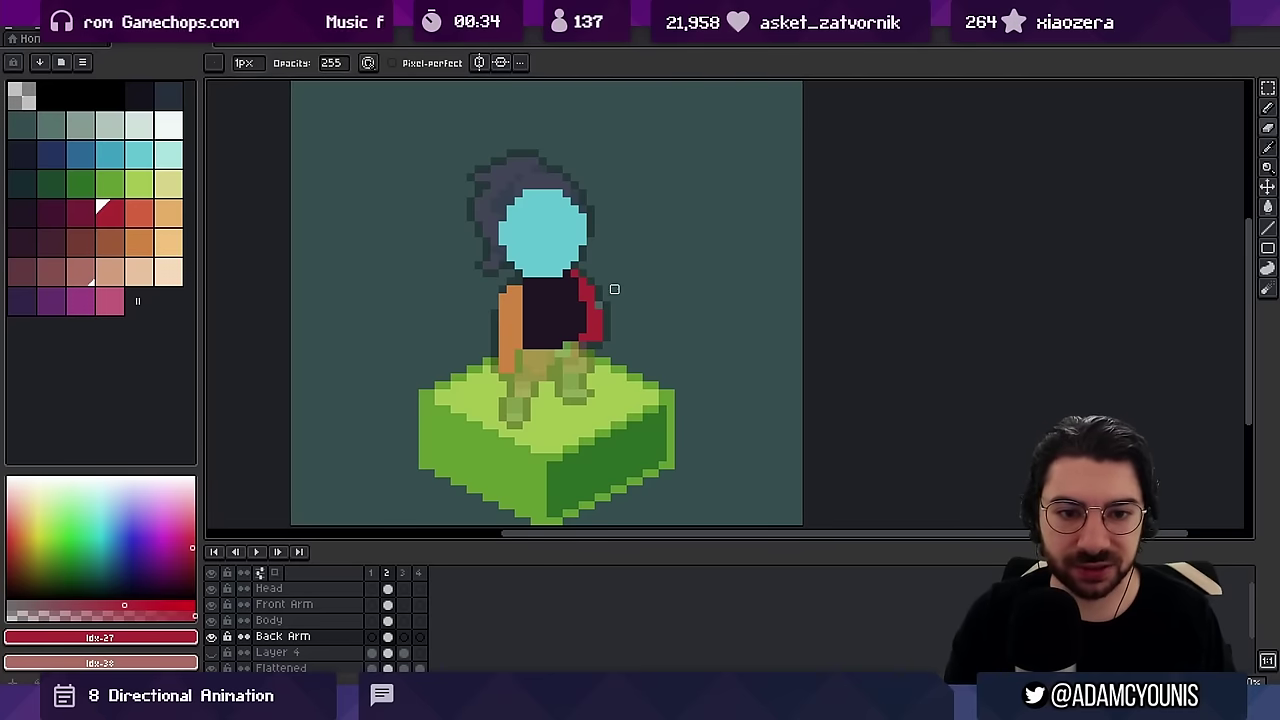
key(e)
key(e)
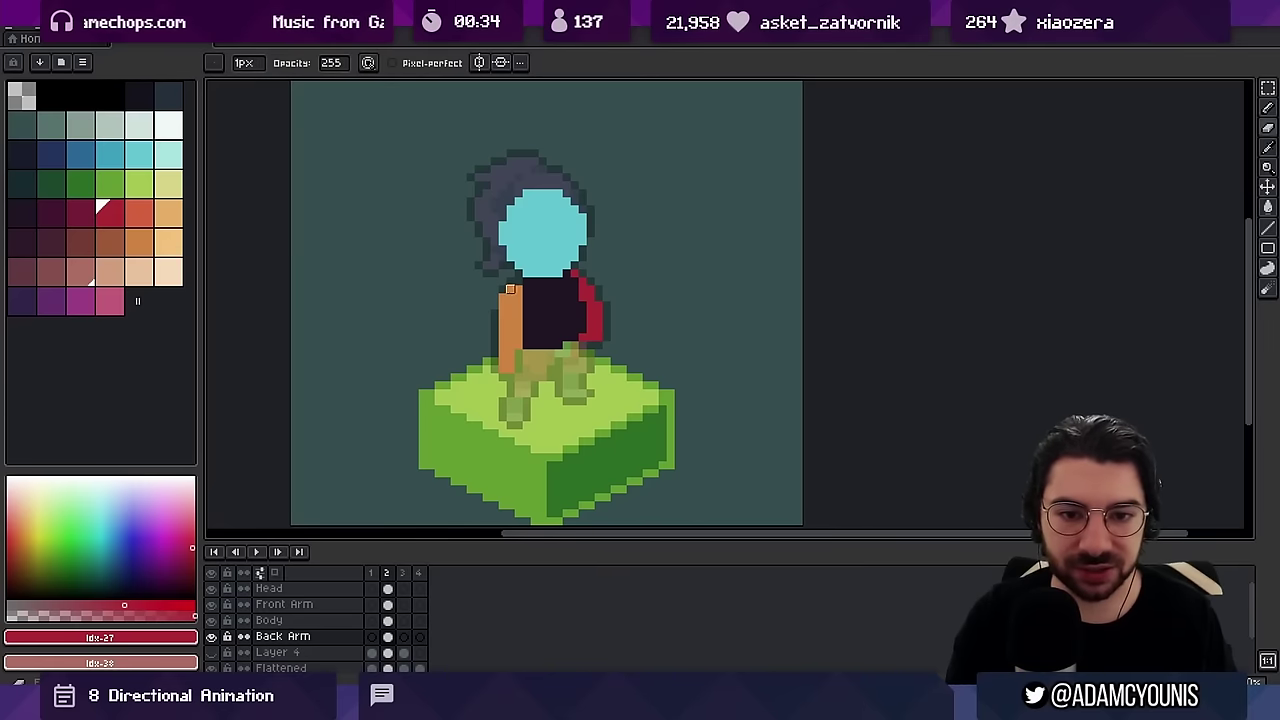
Trim the shoulder corner on the Front Arm layer and block out the legs in flat colours on Front Leg and Back Leg layers
key(Up)
key(Up)
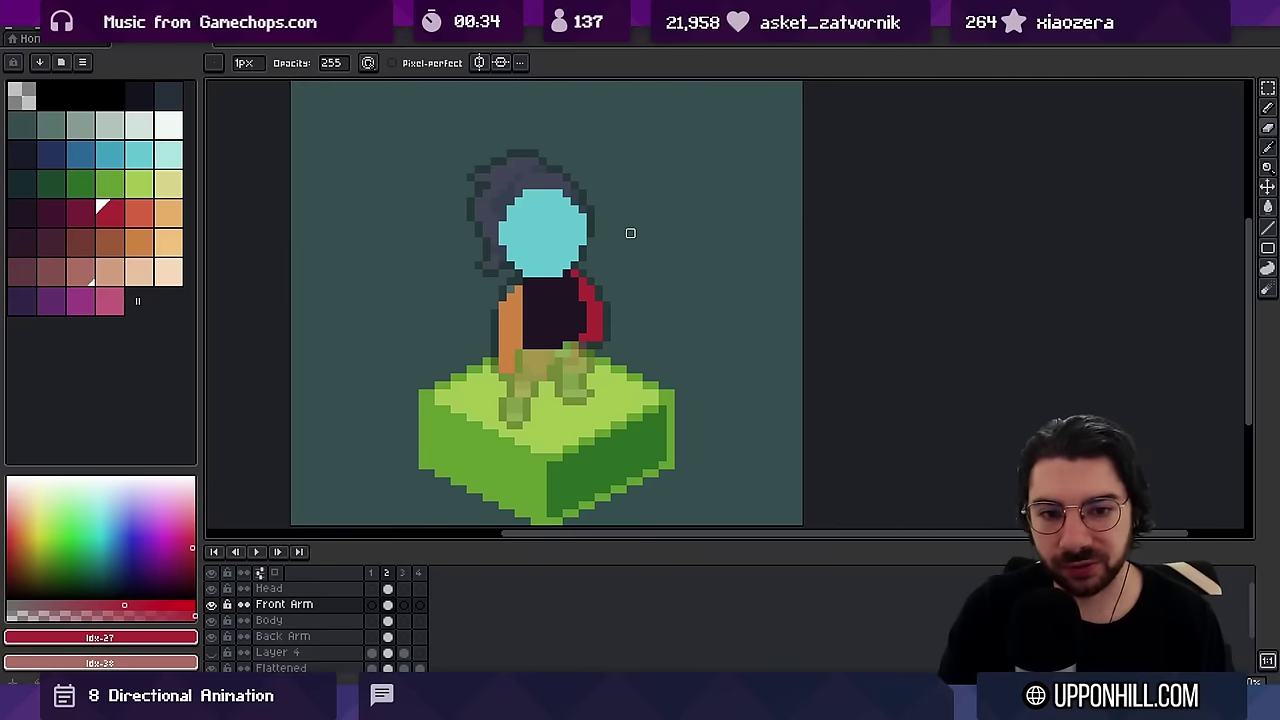
scroll(345, 625, down, 2)
click(343, 624)
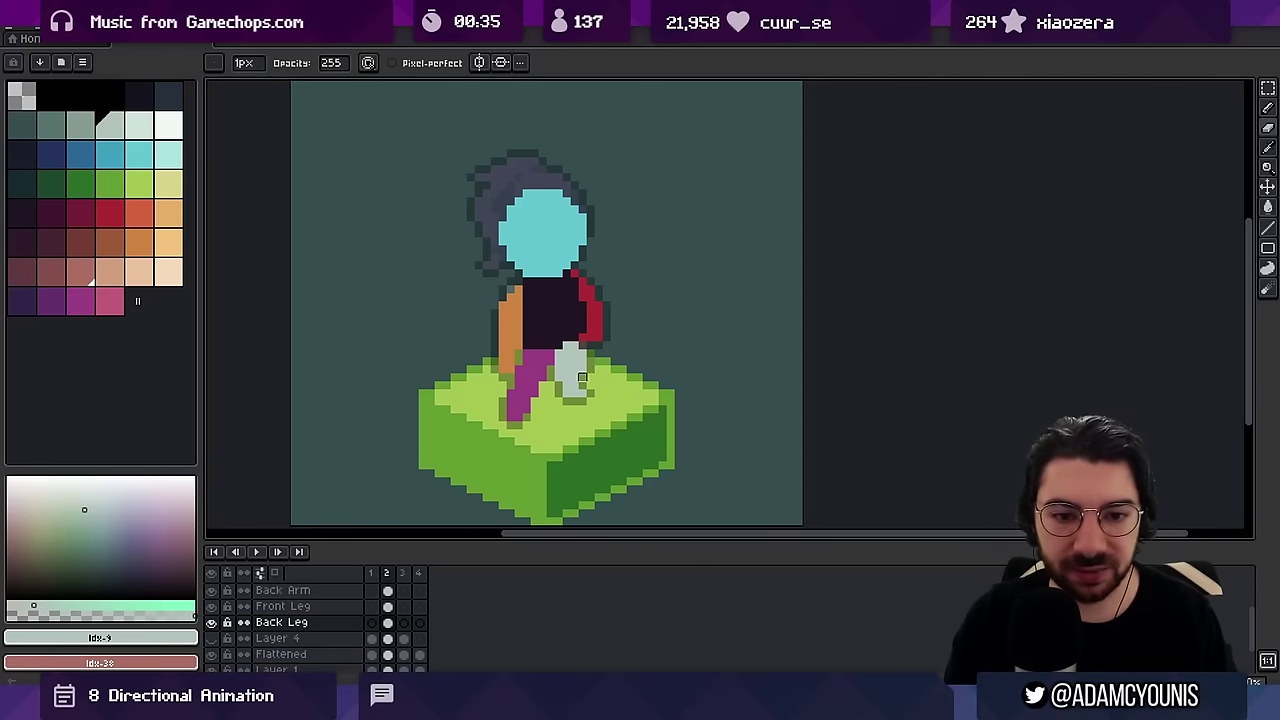
key(e)
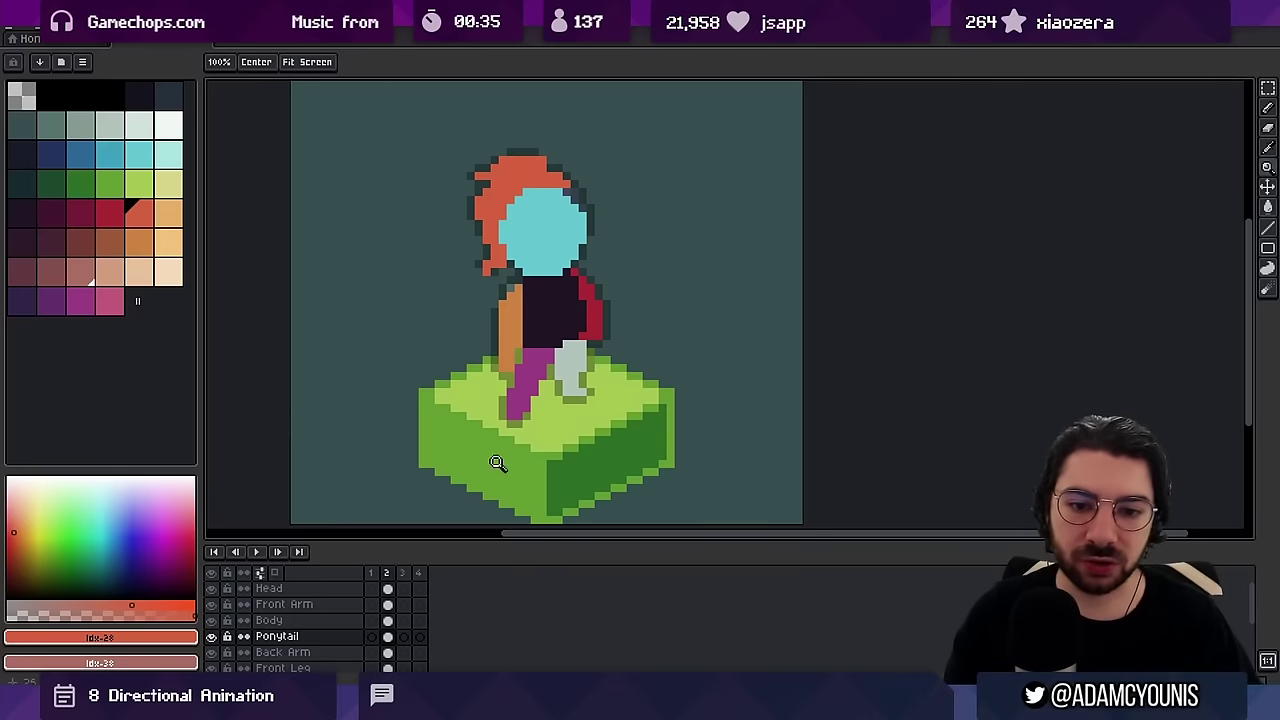
Add a tag named SE to frame 2
double_click(387, 574)
click(644, 394)
right_click(387, 572)
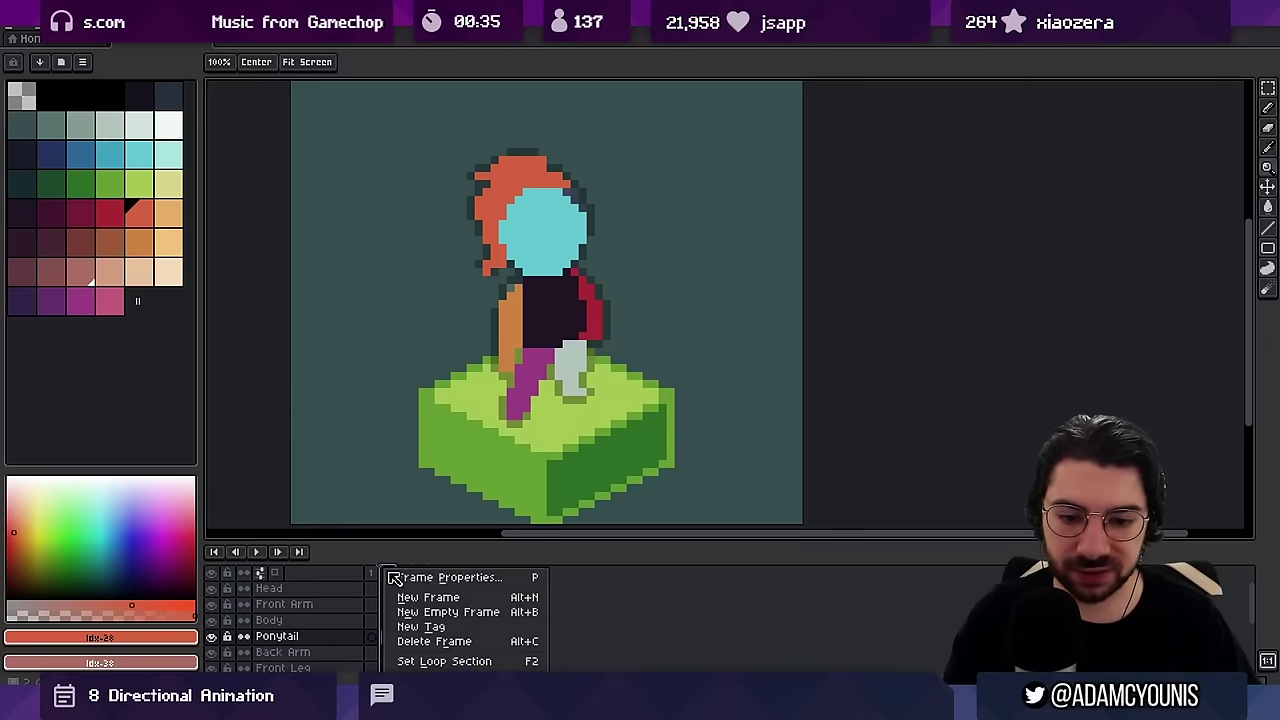
click(517, 628)
text(T)
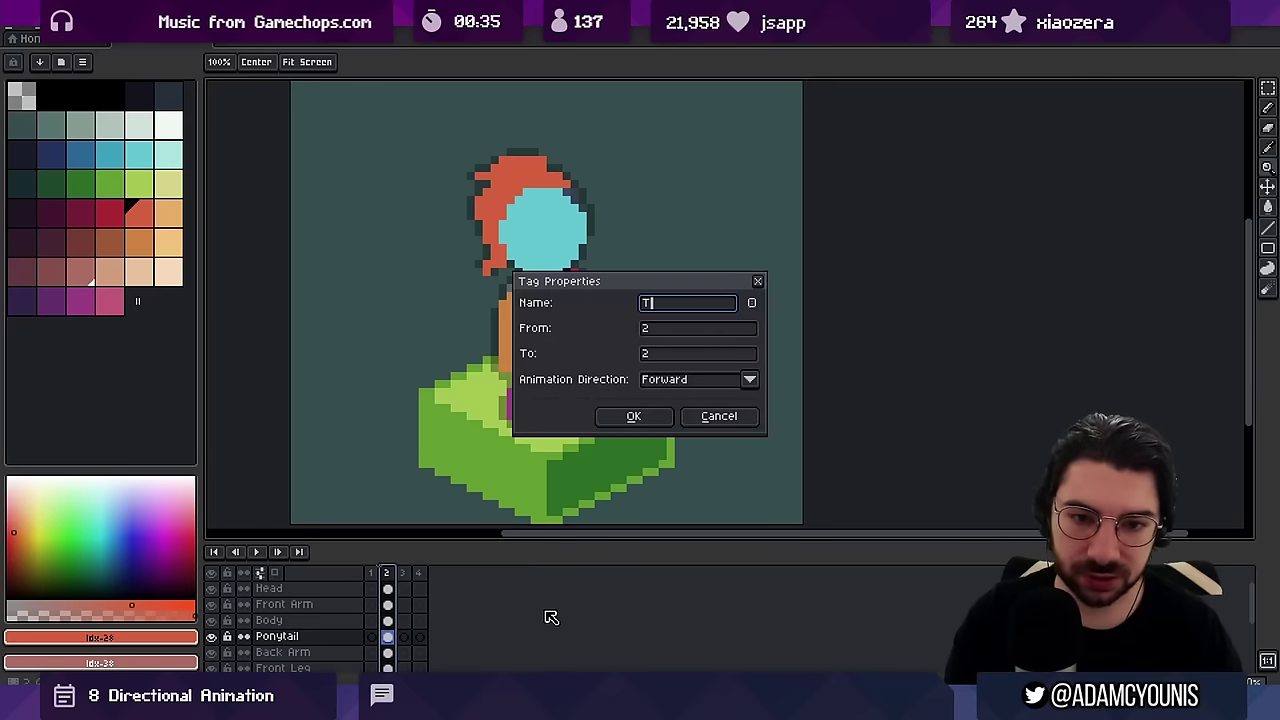
text(oward)
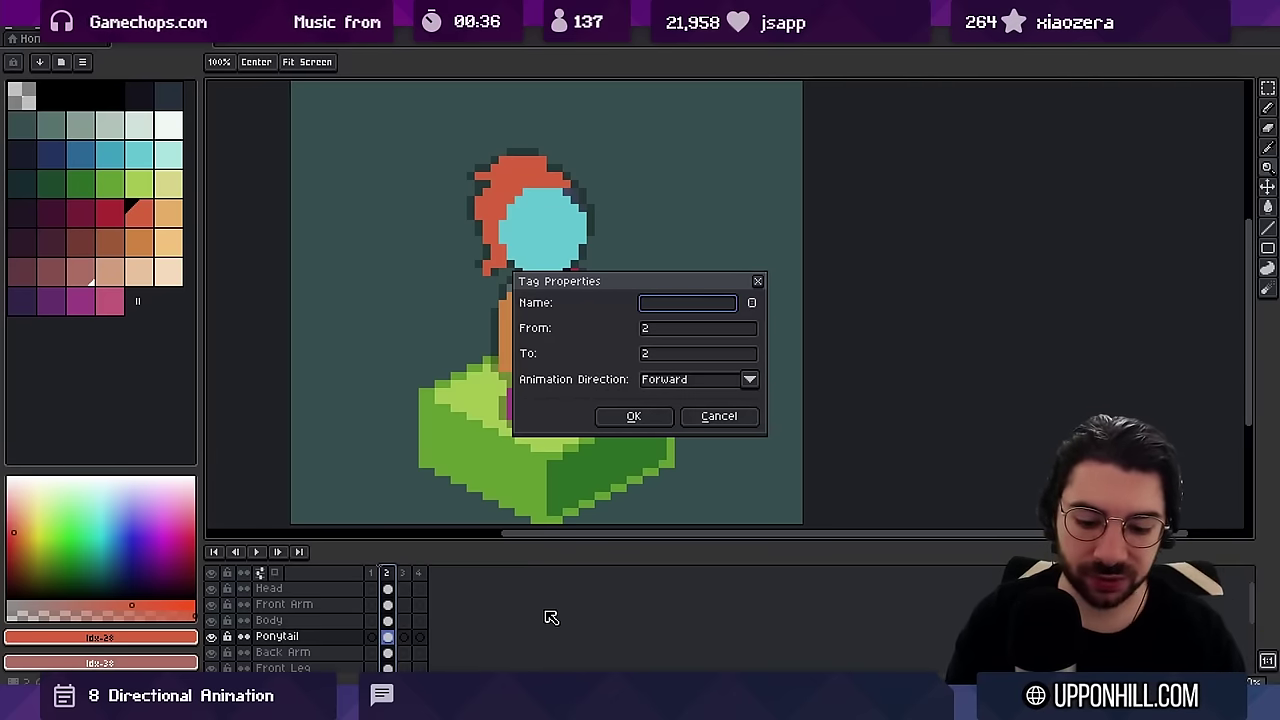
key(Return)
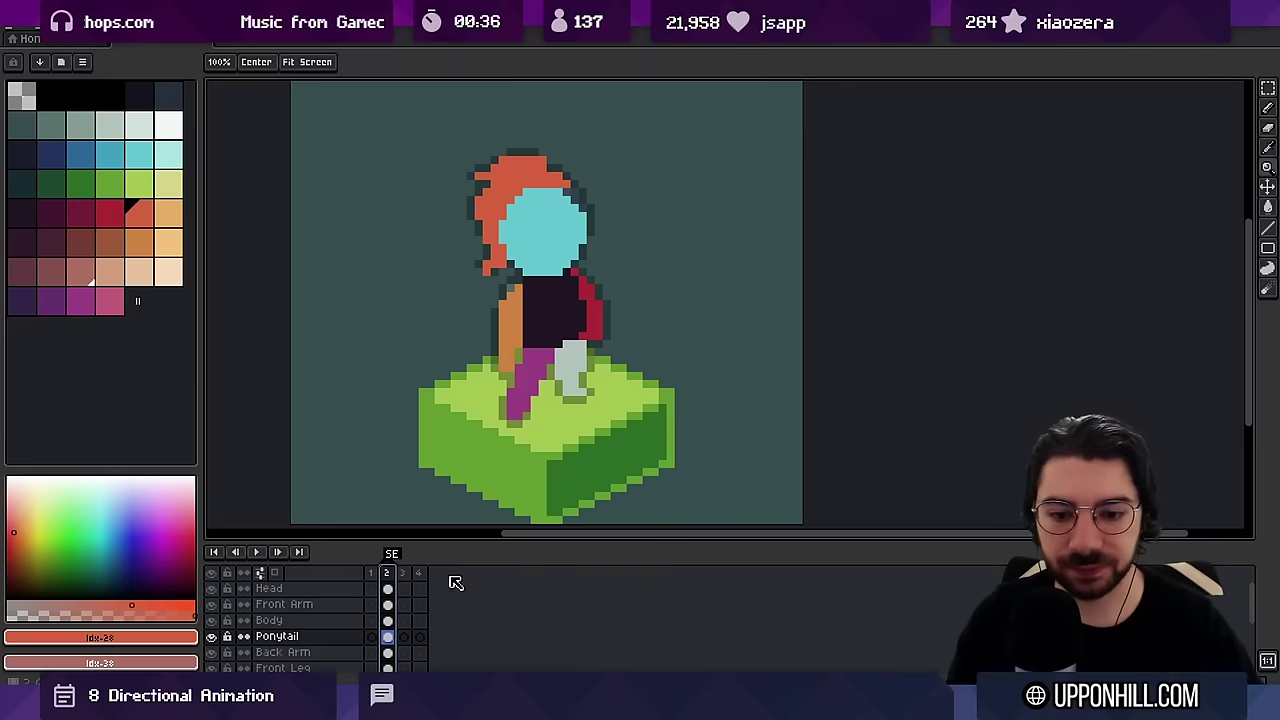
Add a tag named NE to frame 3
click(405, 578)
right_click(411, 583)
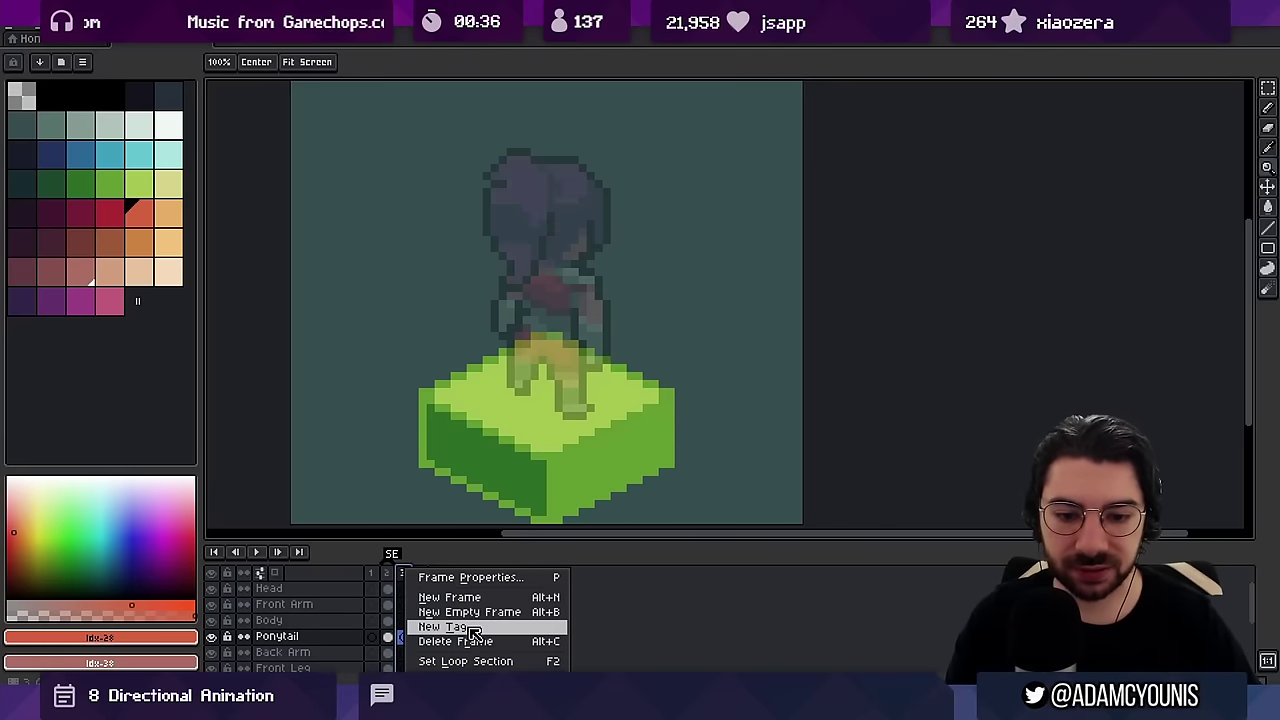
click(468, 628)
text(N)
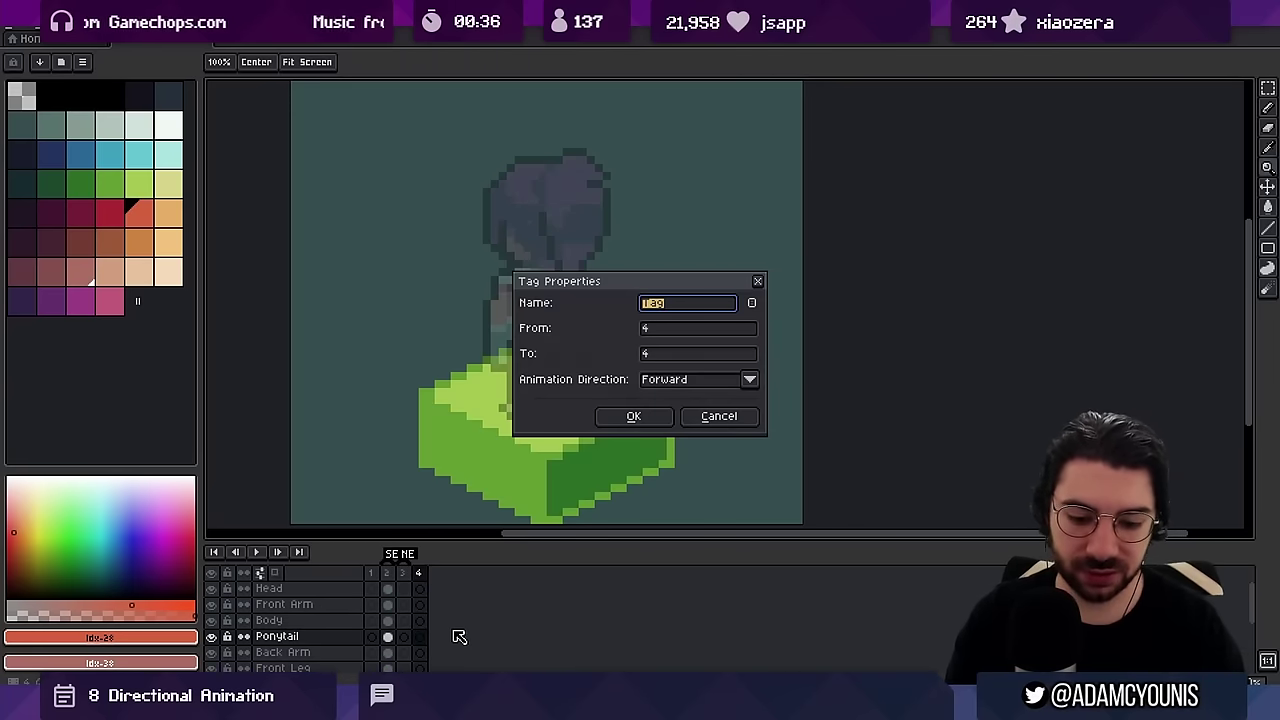
Tag frame 4 as NW and frame 1 as SW
text(NW)
key(Return)
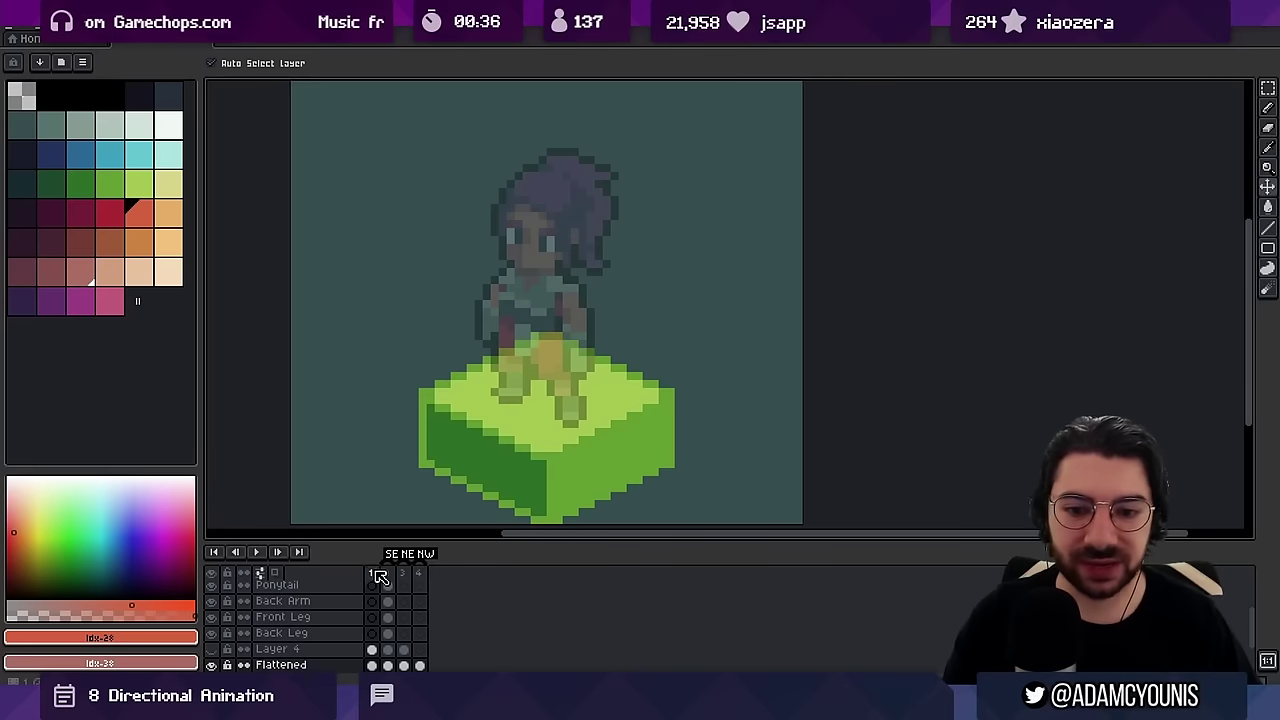
right_click(380, 575)
click(411, 626)
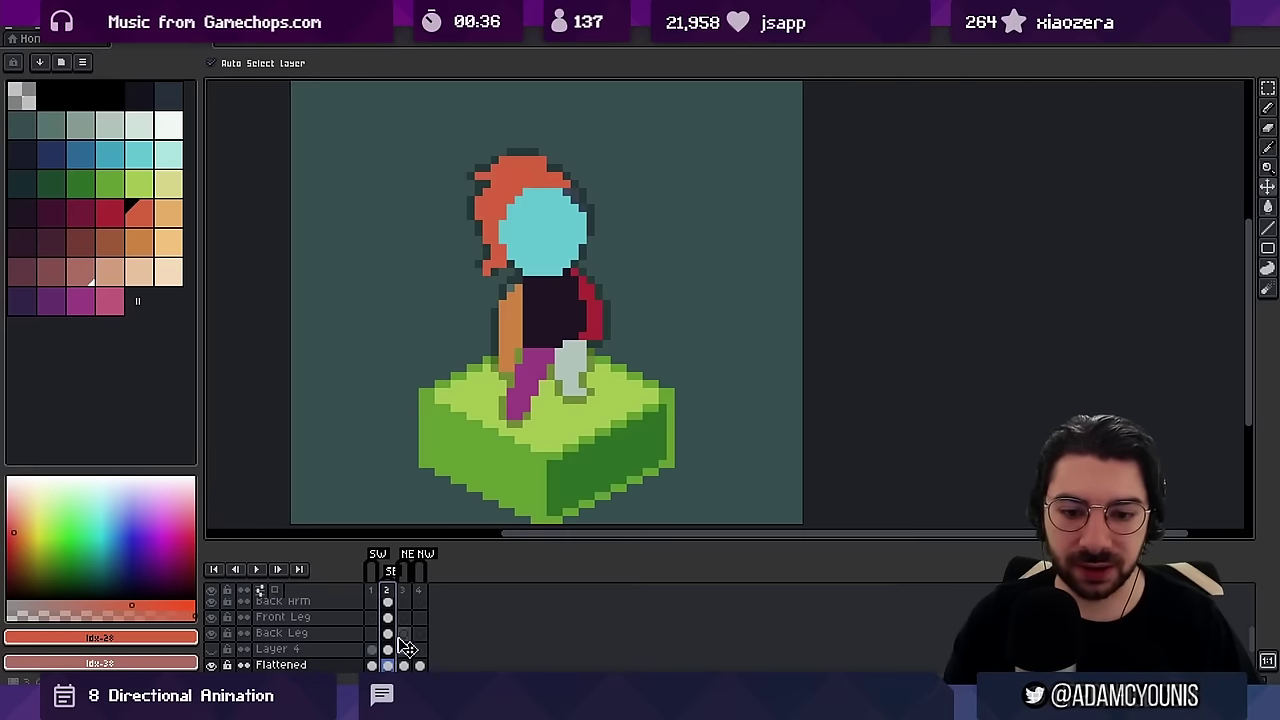
Copy the frame 2 cels of all body-part layers from Head to Back Leg into frames 3, 4 and 1
drag(390, 636, 388, 574)
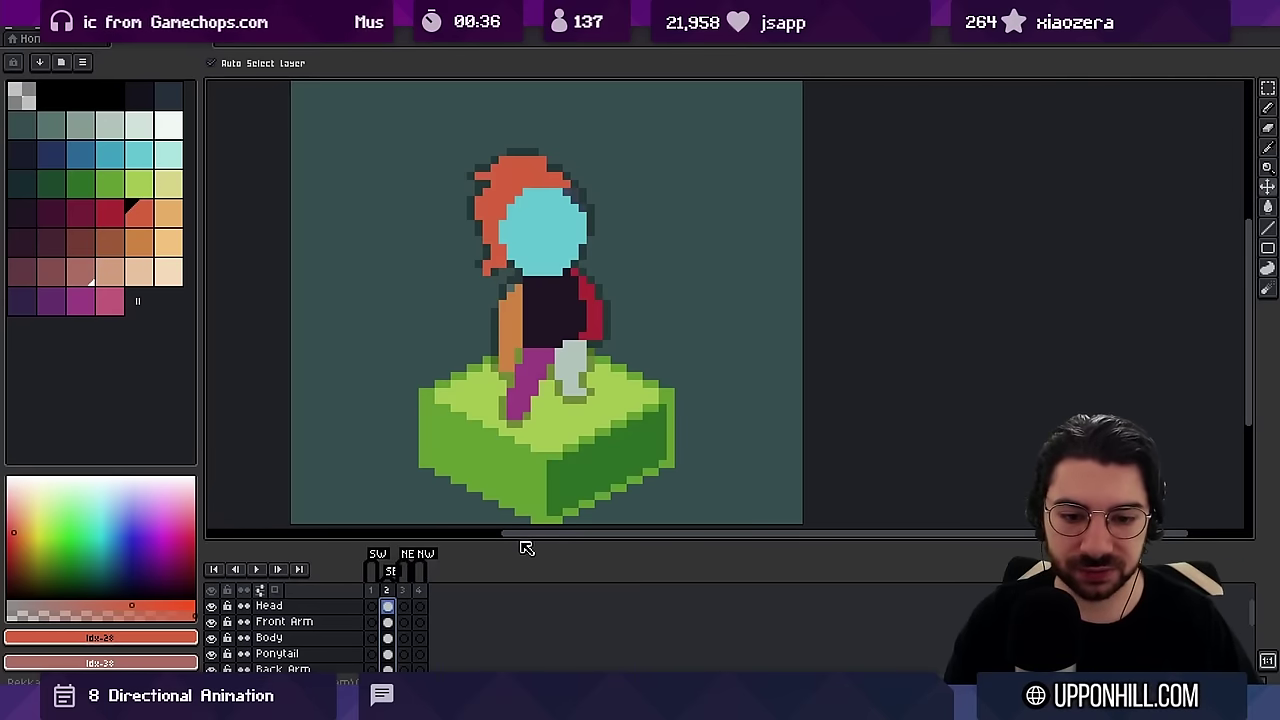
drag(518, 541, 516, 432)
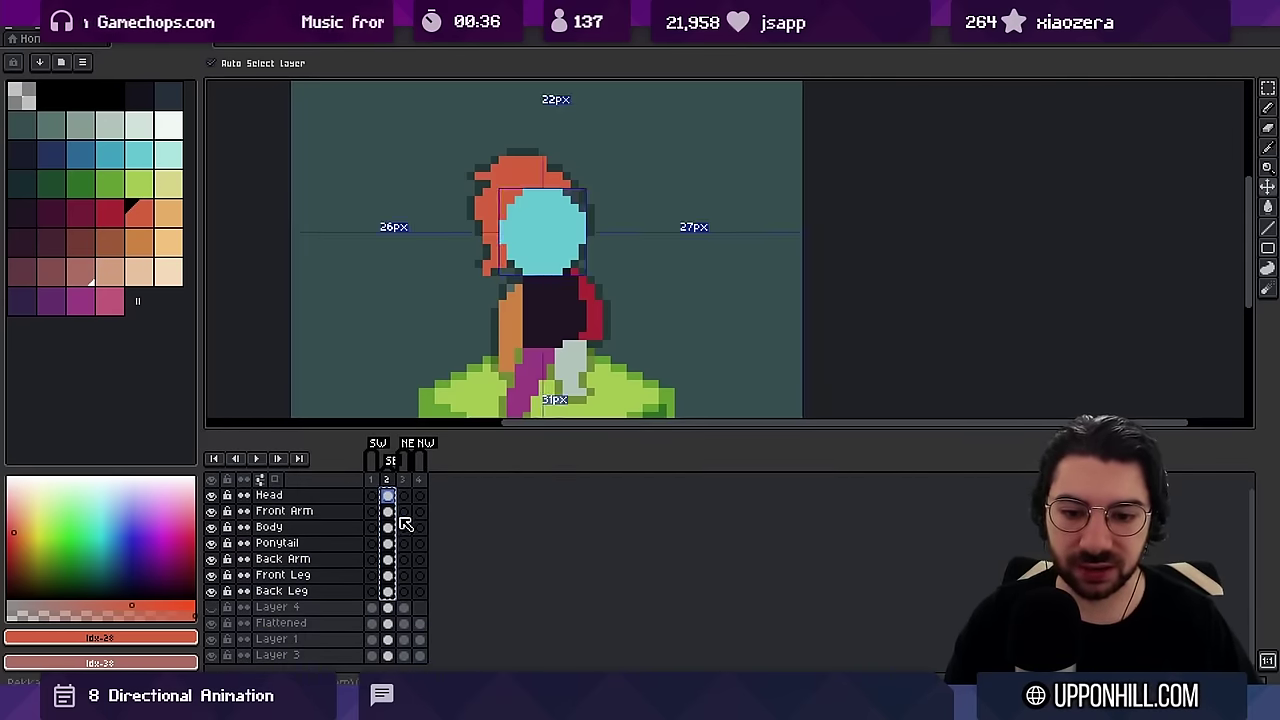
key(ctrl+c)
click(406, 496)
key(ctrl+v)
click(420, 497)
key(ctrl+v)
click(372, 496)
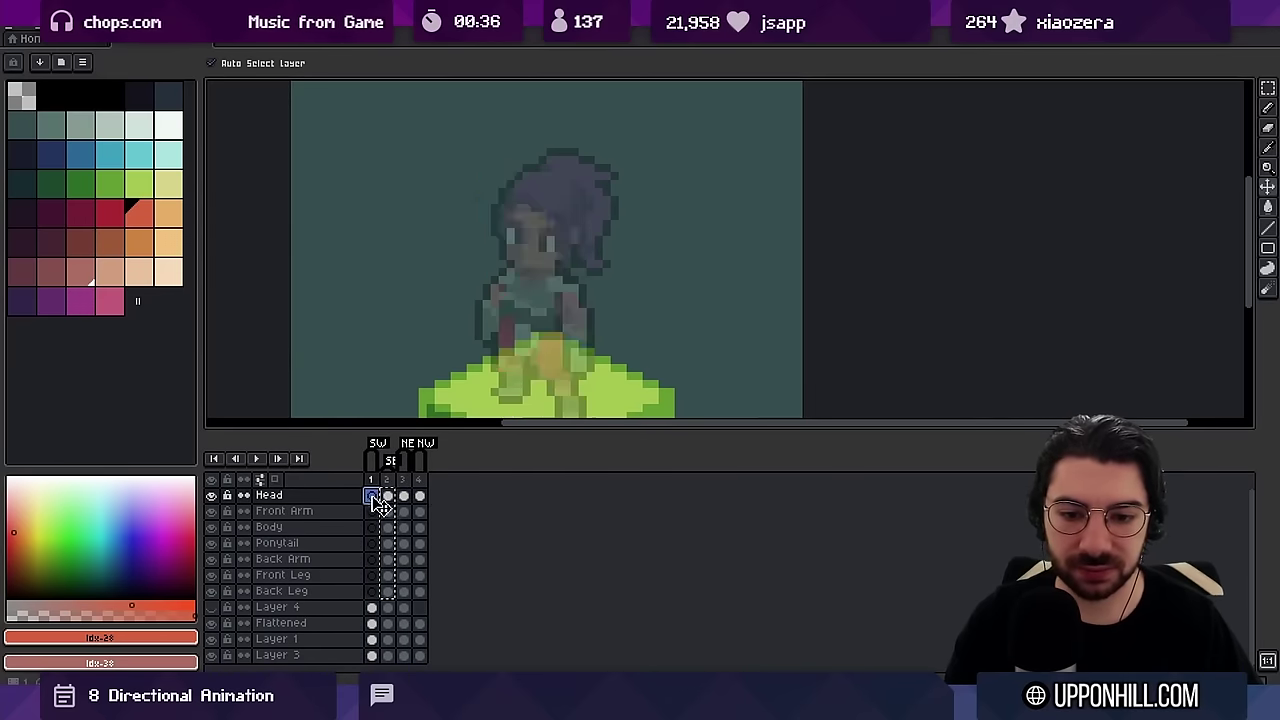
key(ctrl+v)
click(388, 497)
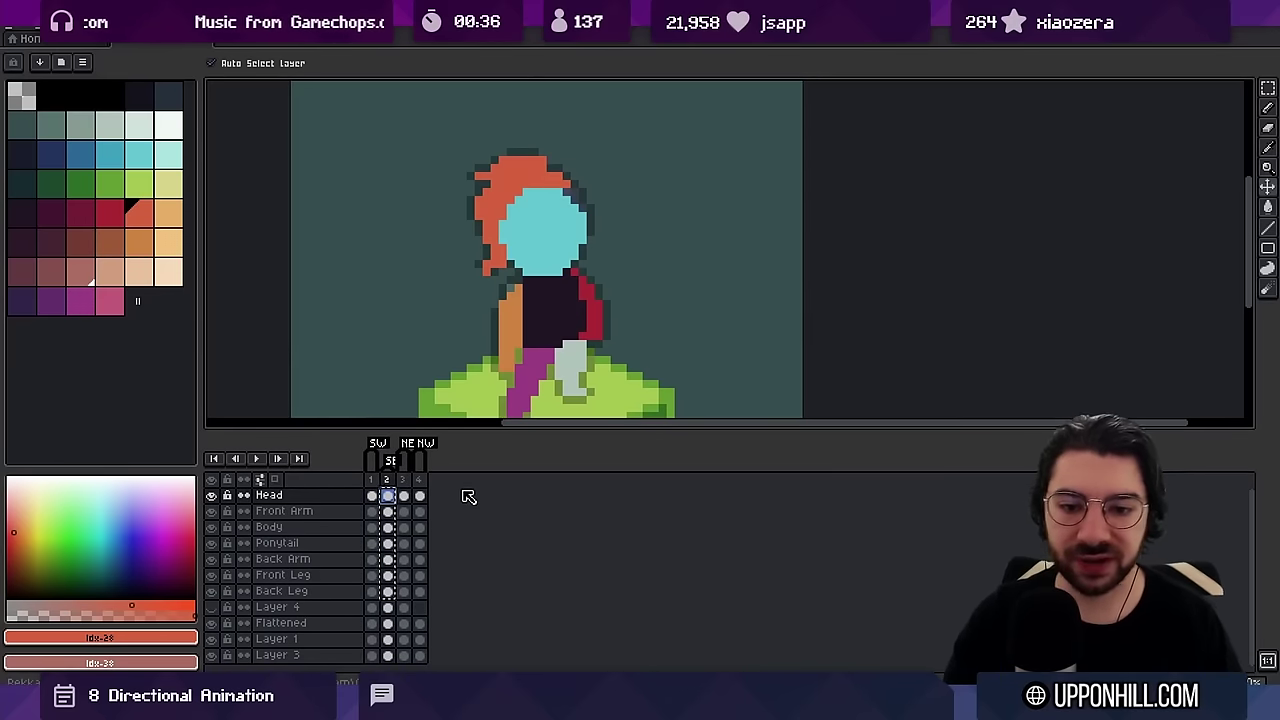
click(405, 488)
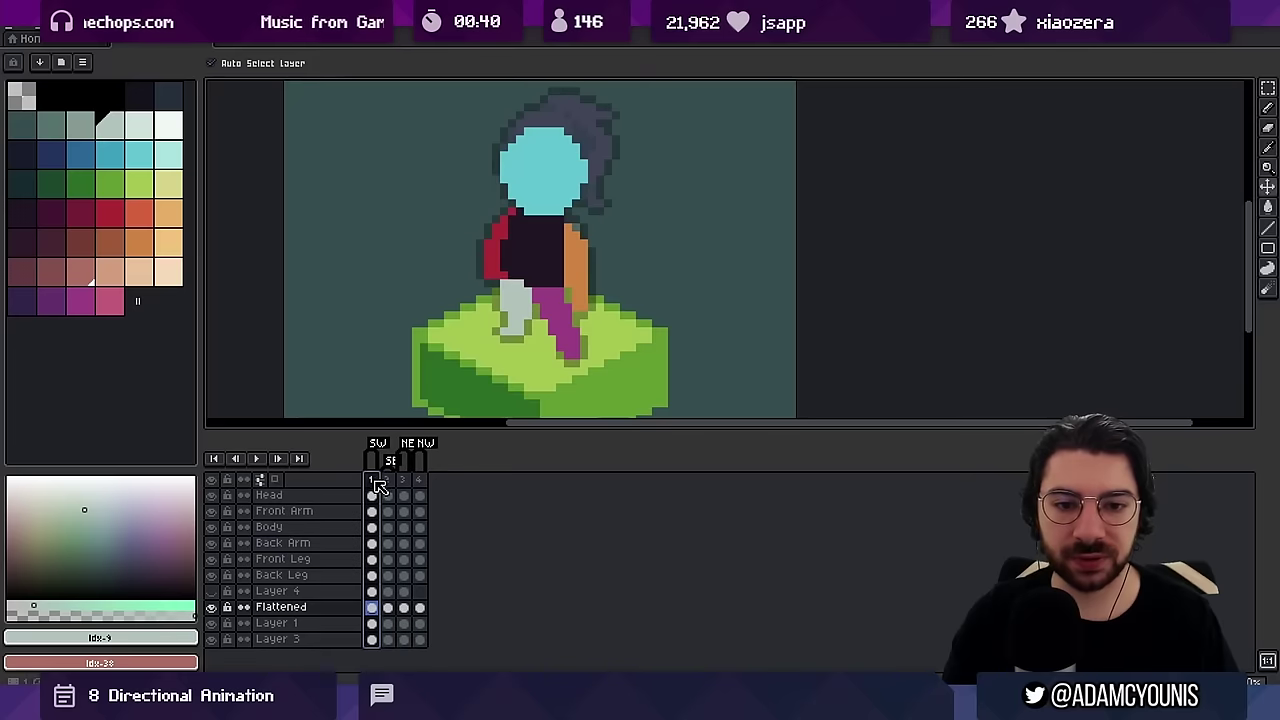
Duplicate the four diagonal direction frames to make eight frames, and tag frame 2 as S and frame 4 as E
click(388, 480)
click(372, 480)
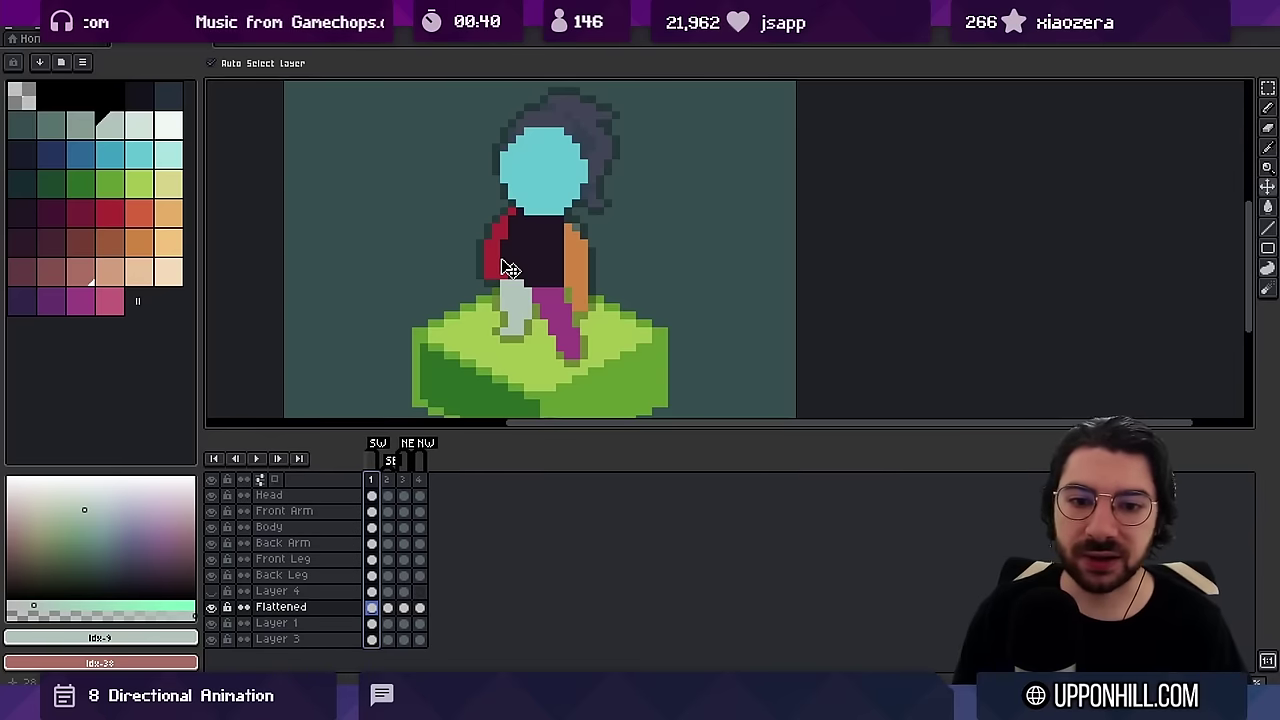
drag(372, 480, 404, 480)
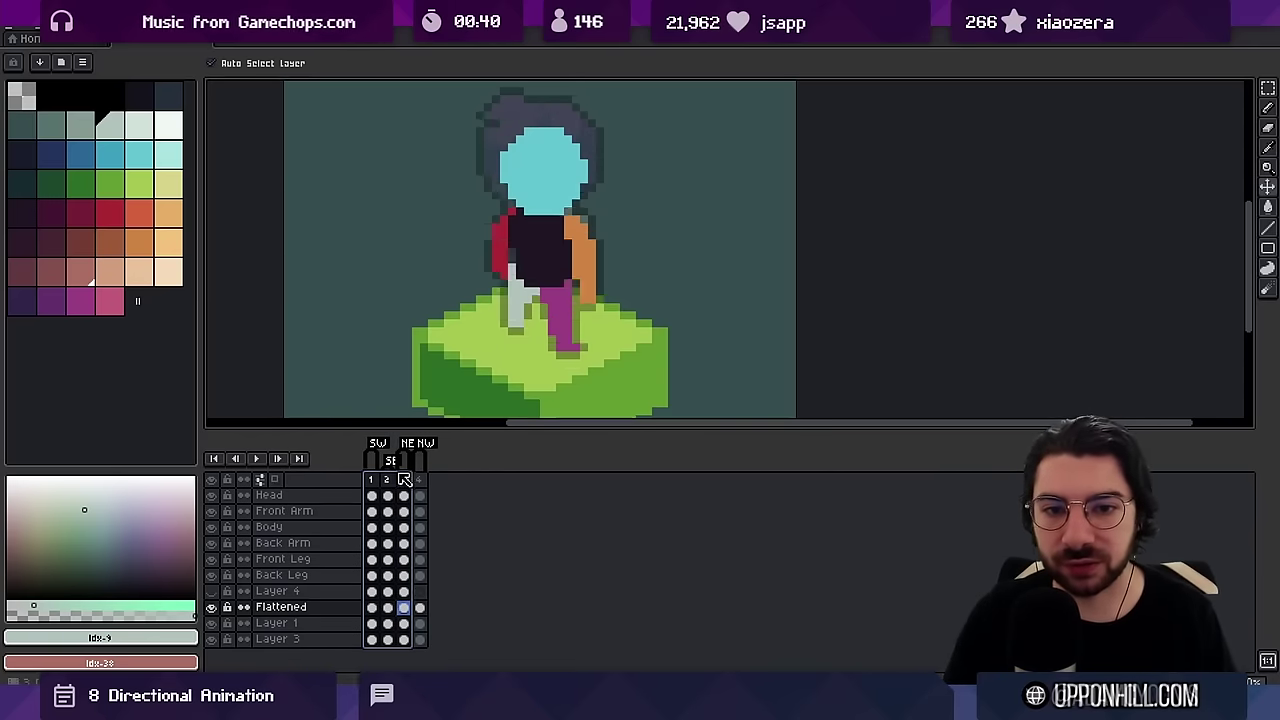
click(371, 479)
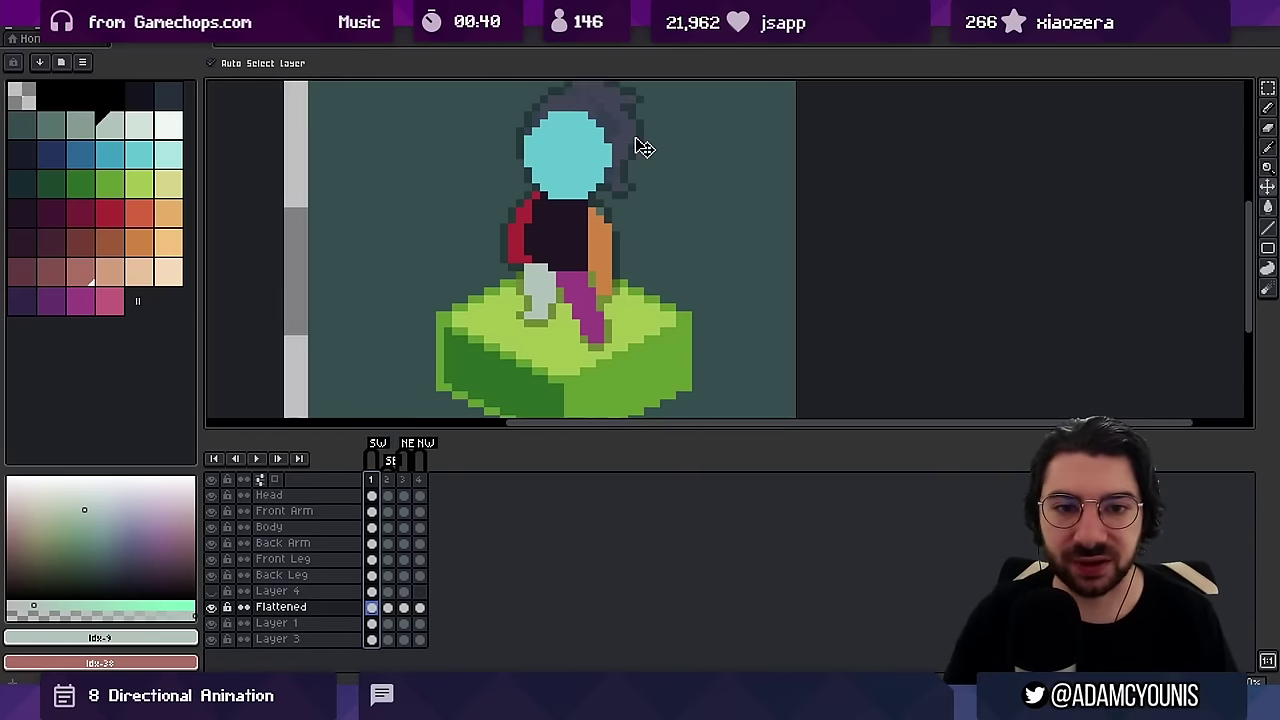
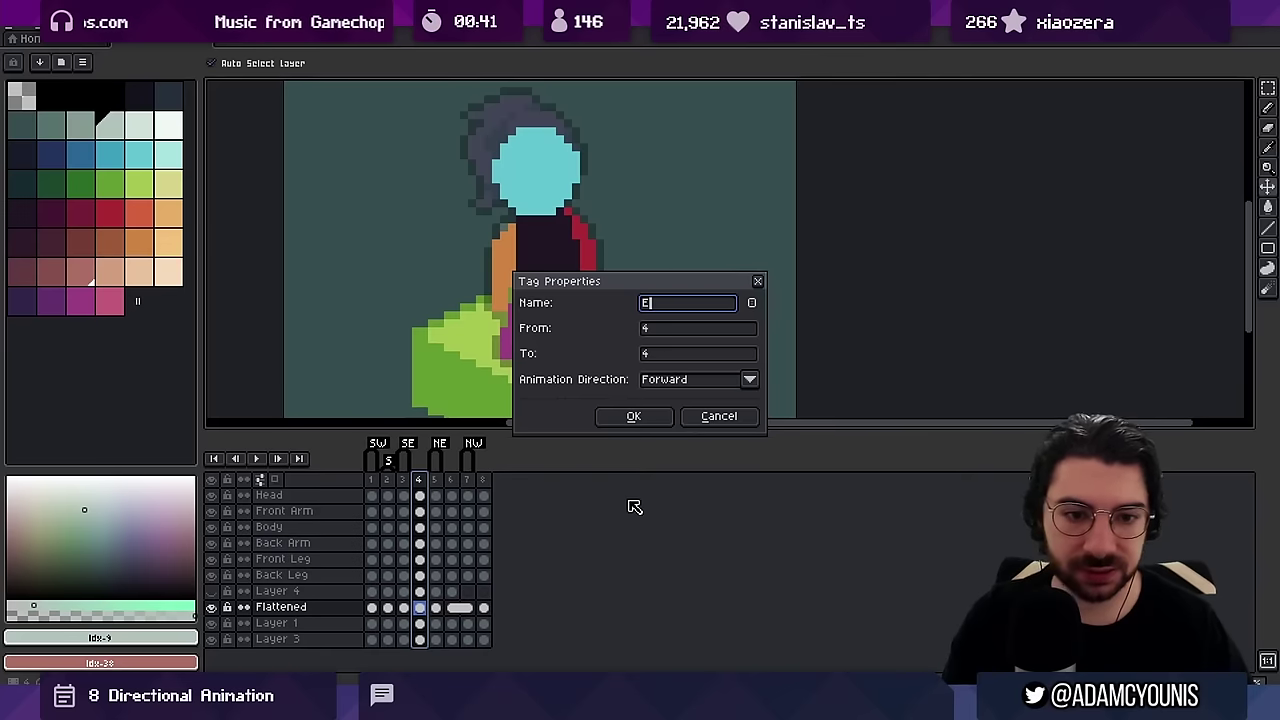
key(Return)
Add a tag named N to frame 6
click(451, 482)
right_click(452, 482)
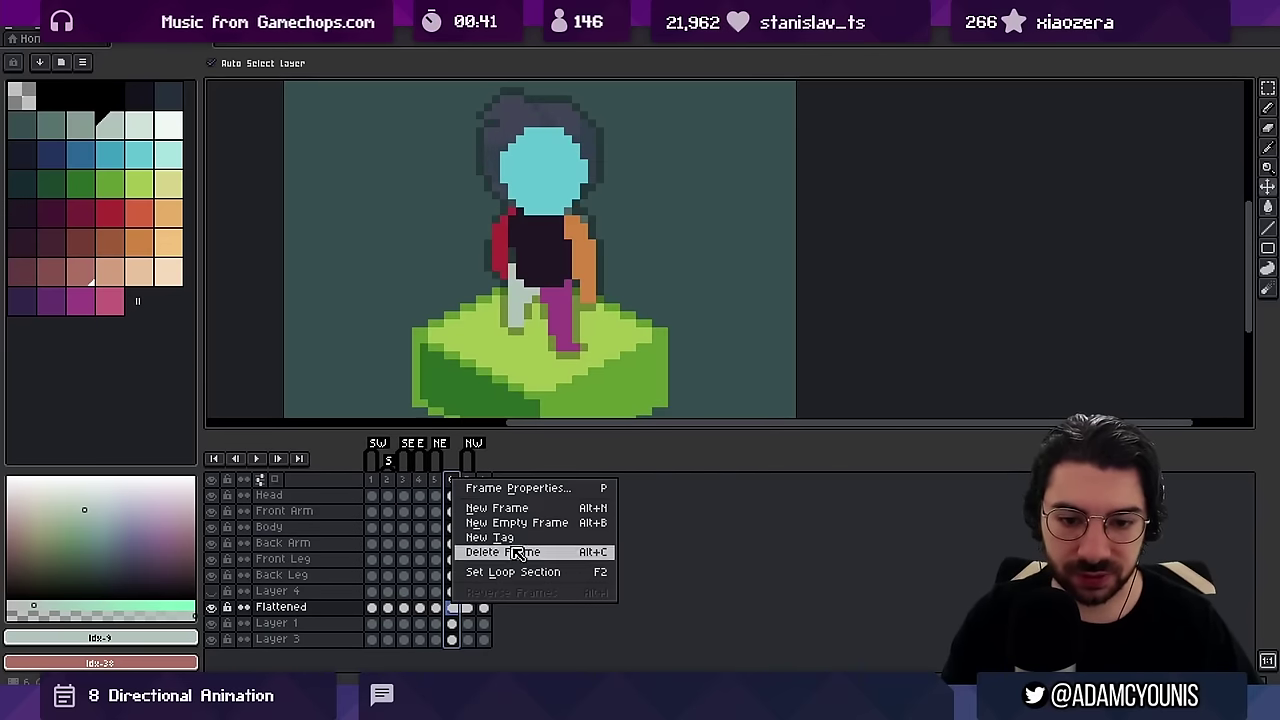
click(518, 538)
key(Return)
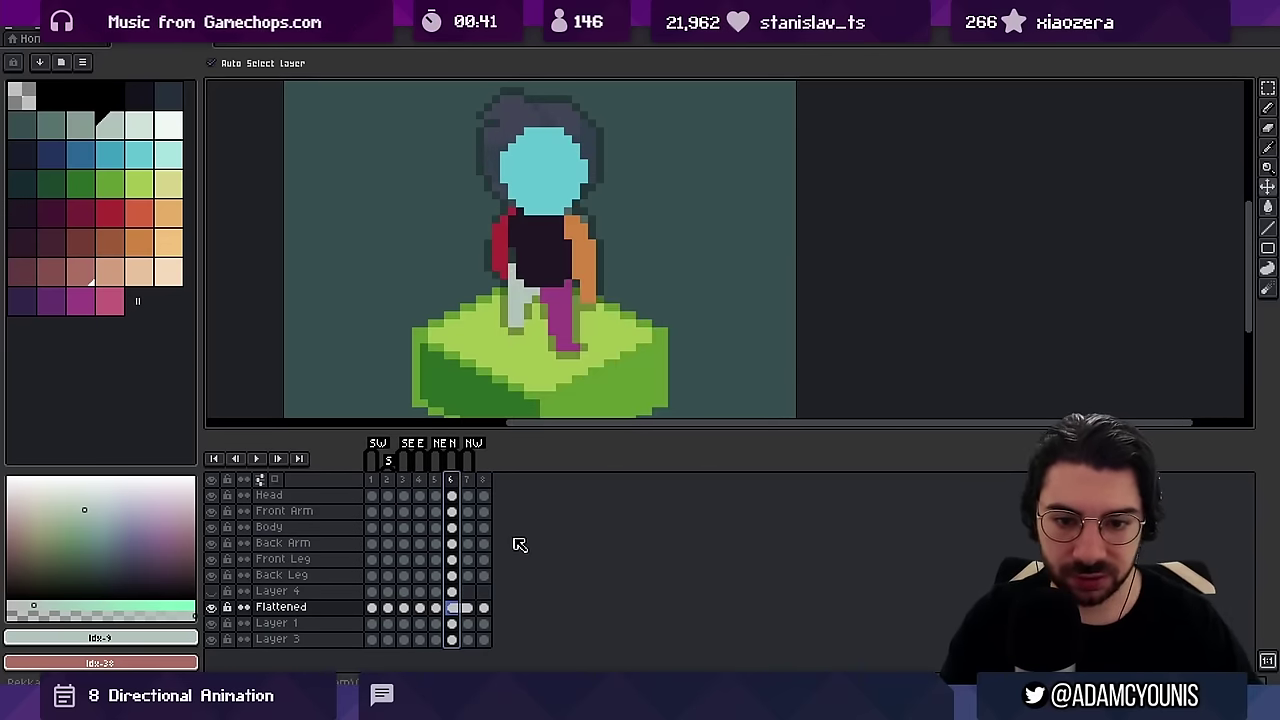
Tag frame 8 as W and play through the direction frames
click(484, 482)
right_click(486, 488)
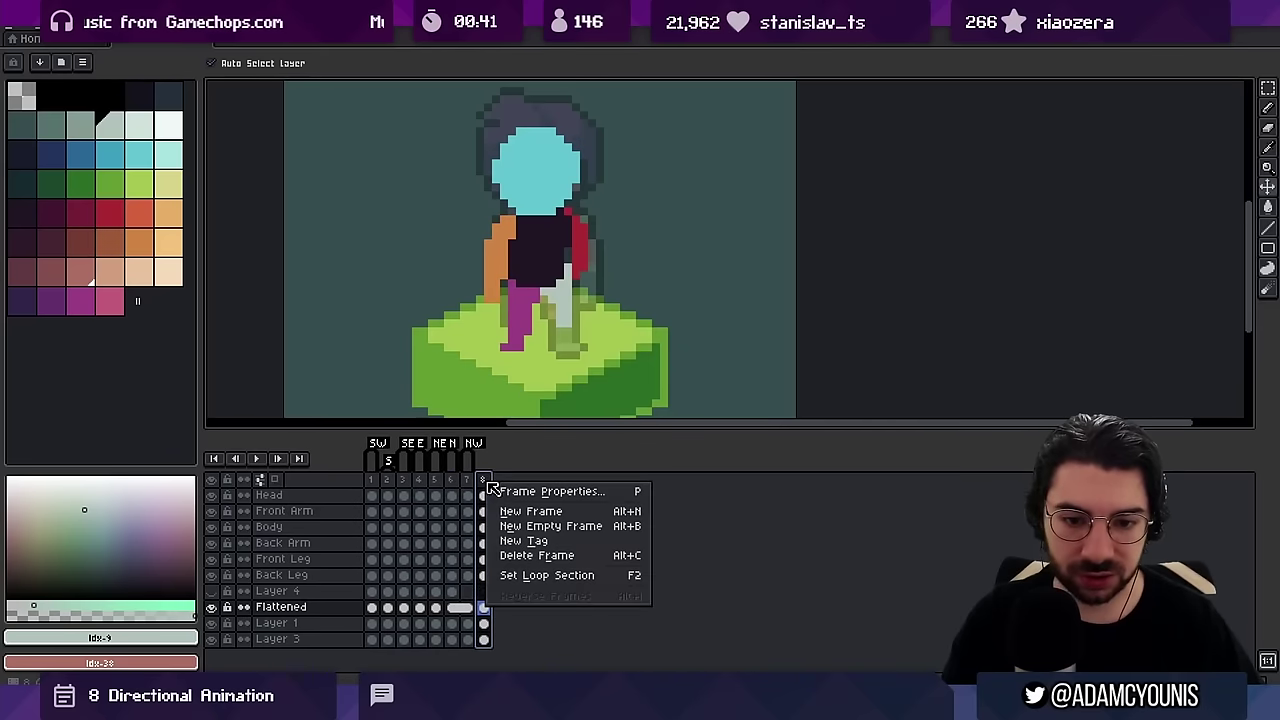
click(552, 541)
text(W)
key(Return)
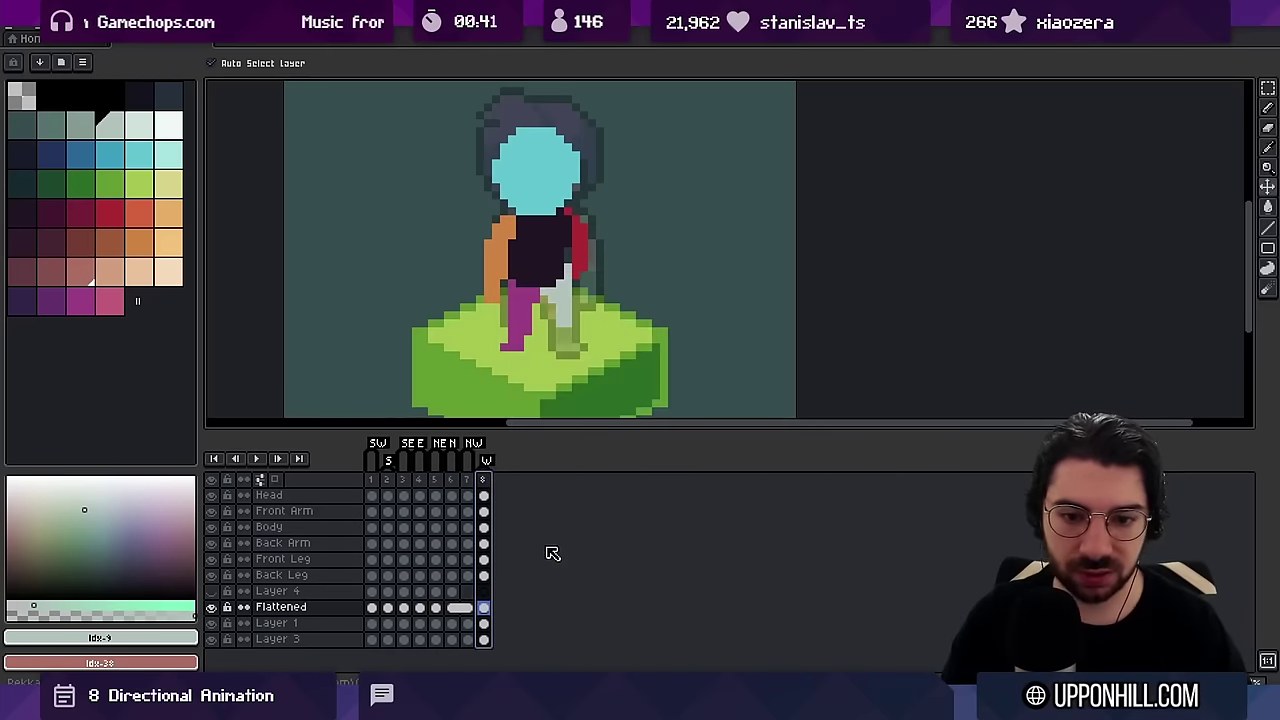
key(Return)
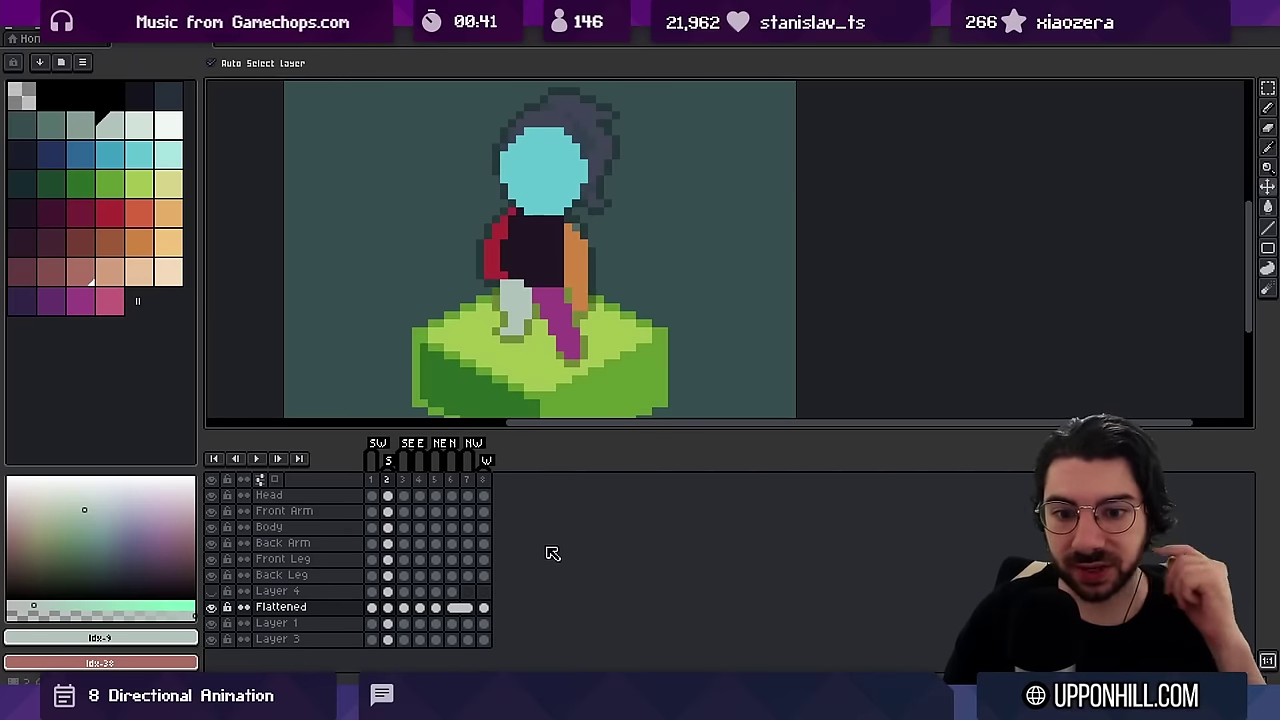
Delete the SW, NW and W frames and make the S frame active
click(374, 481)
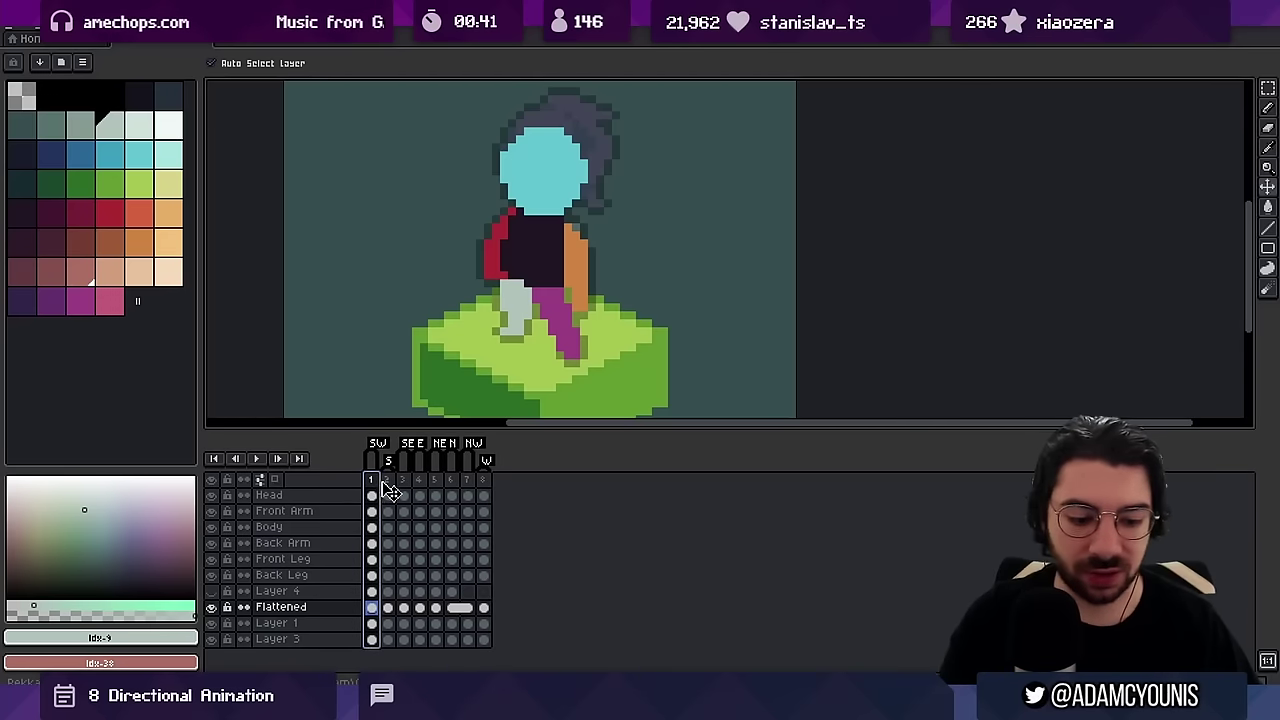
key(Delete)
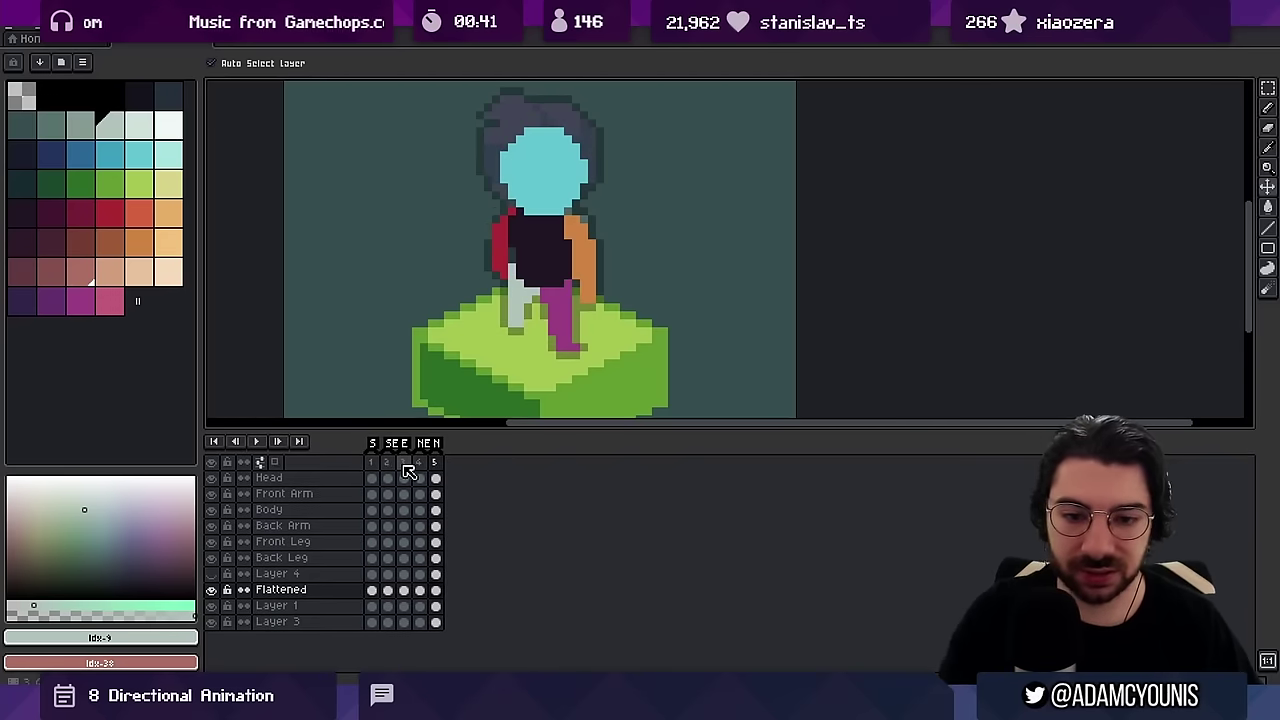
drag(371, 462, 348, 449)
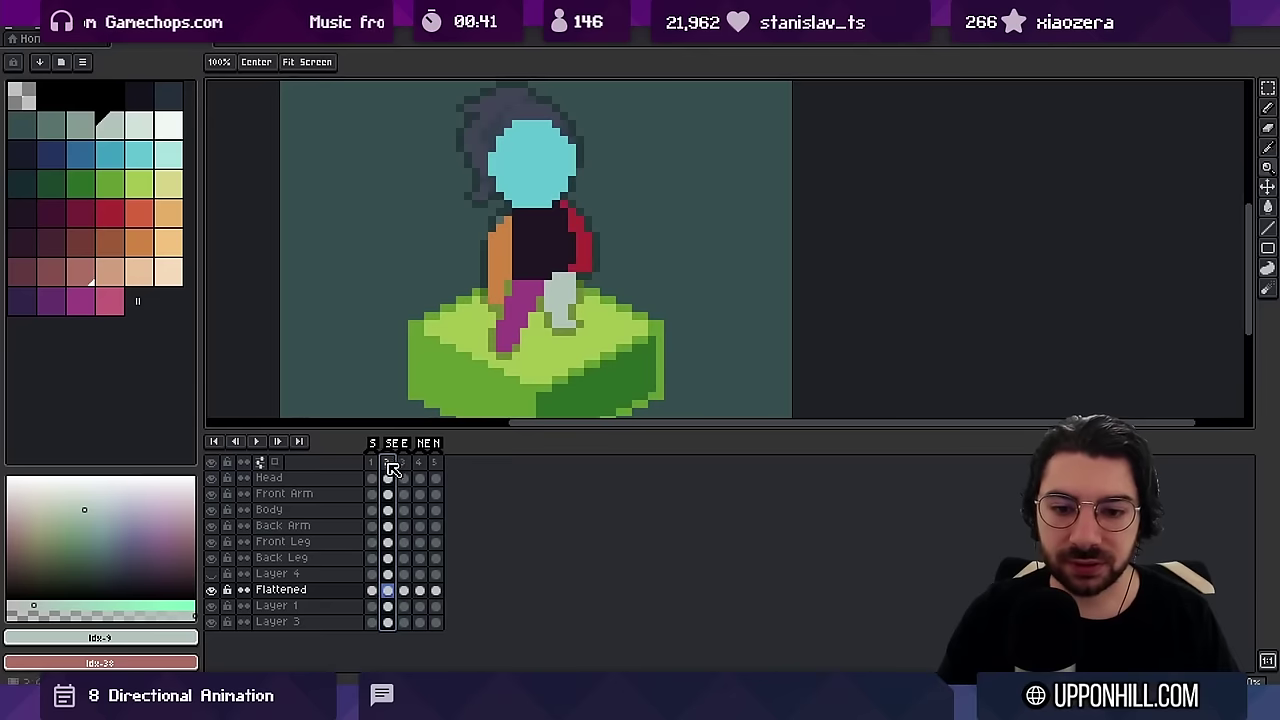
click(371, 464)
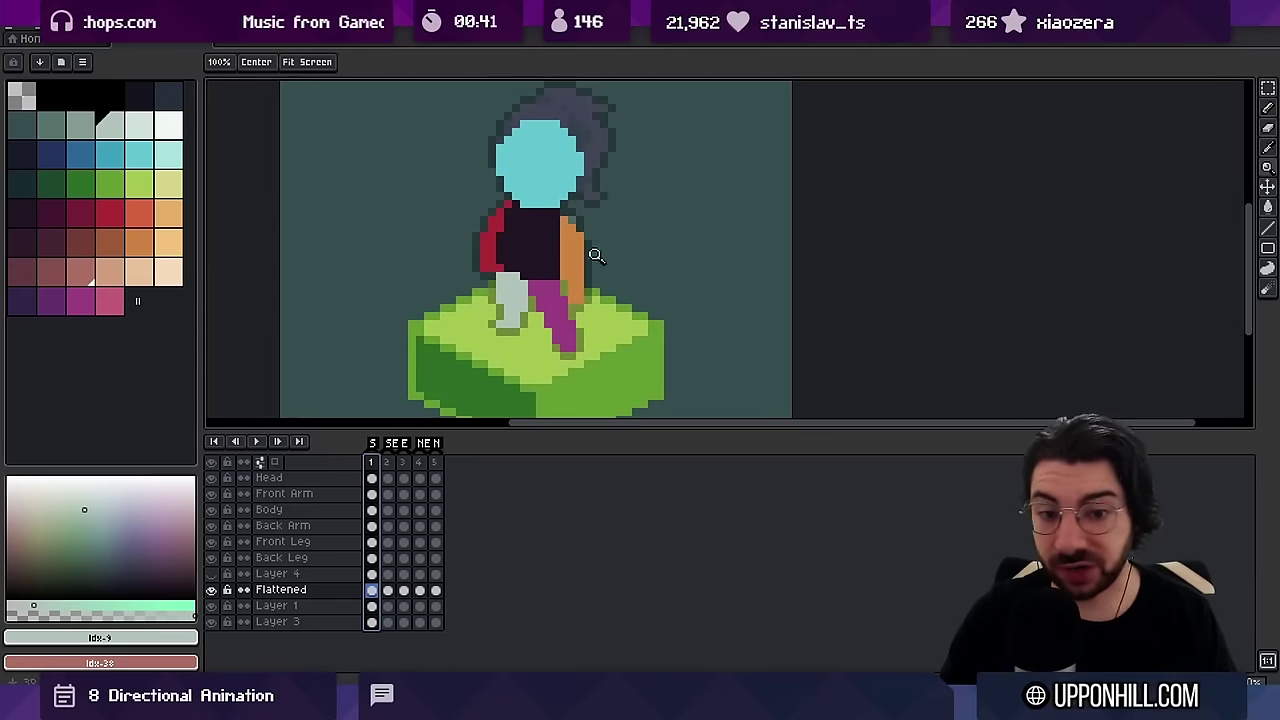
Try to shift the back leg one pixel toward the other leg in the S frame
key(v)
click(514, 318)
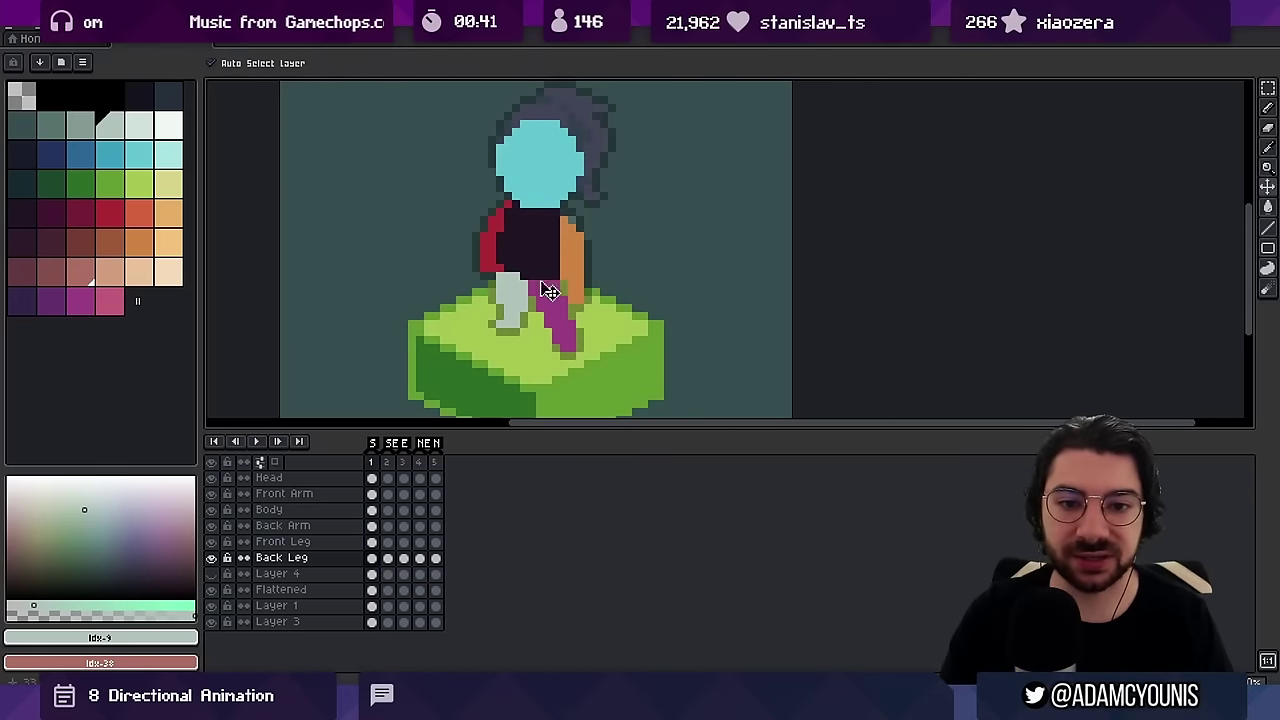
alt+click(512, 304)
drag(506, 322, 514, 331)
key(b)
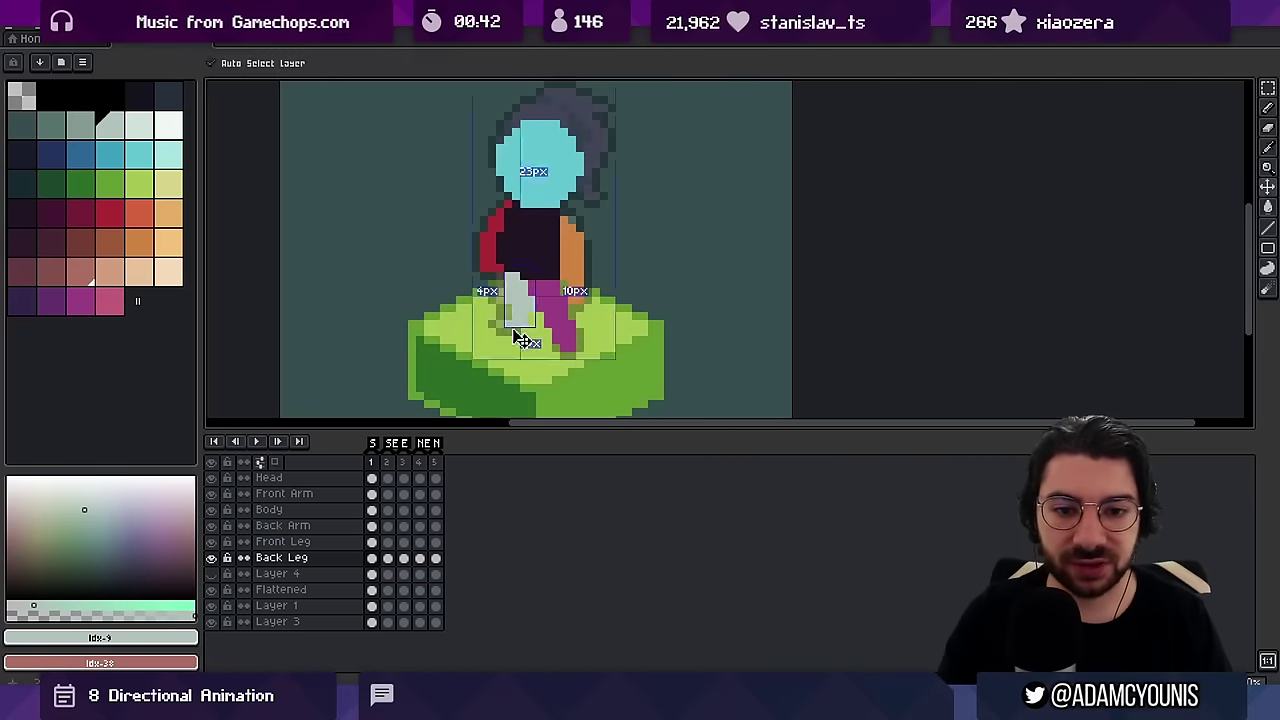
key(ctrl+z)
Lengthen the back arm downward by two pixels in red Idx-27 in the S frame and erase its shoulder tip pixel
drag(484, 276, 492, 283)
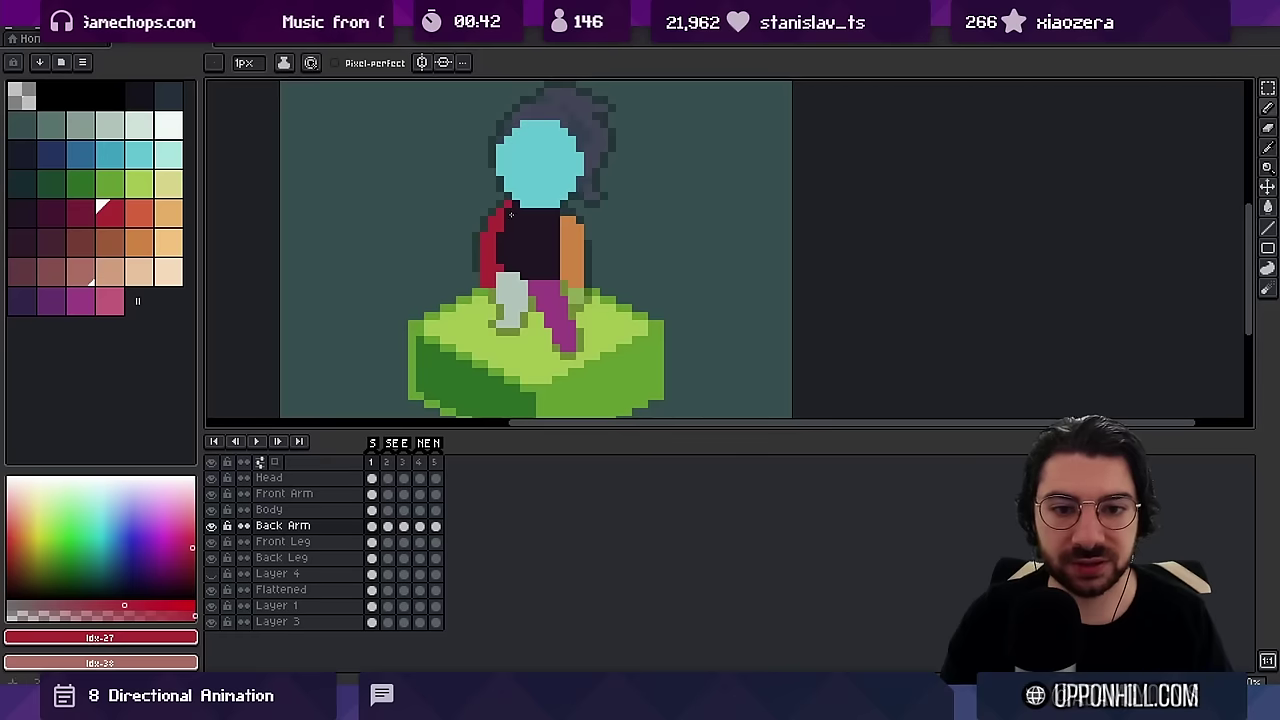
key(e)
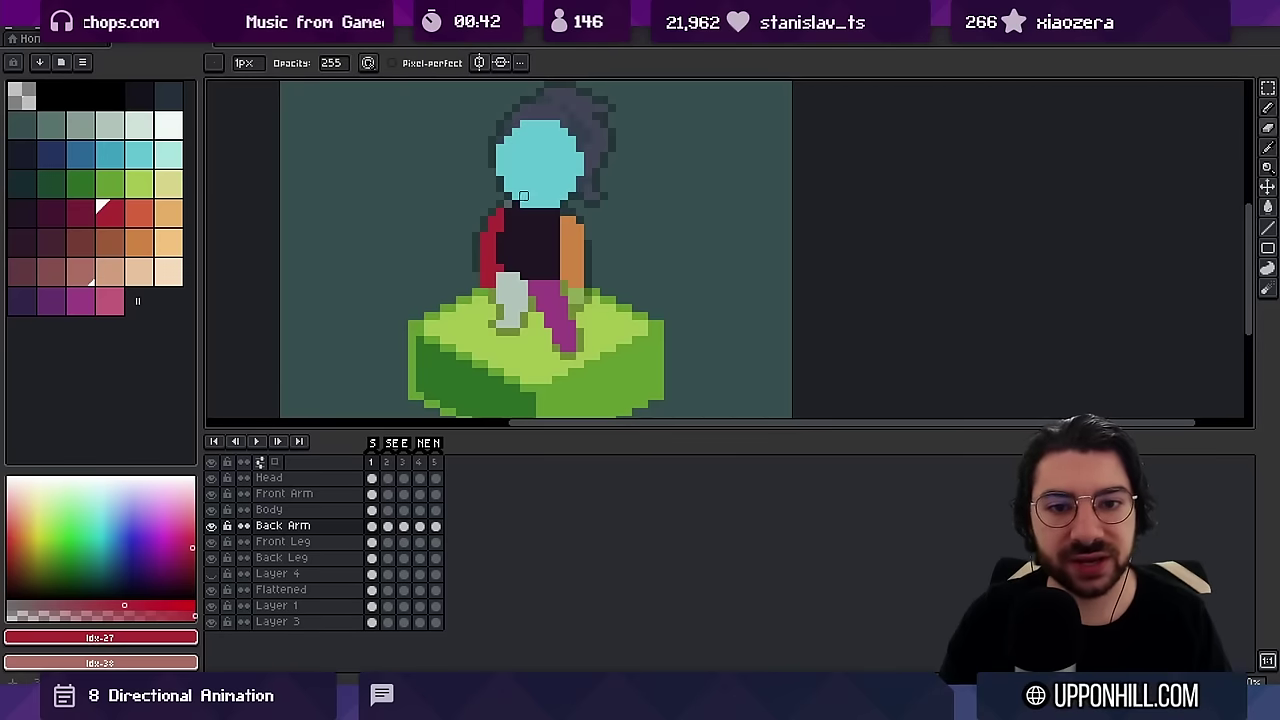
Lengthen the back leg downward in Idx-9 and shorten the front leg's foot so both feet line up in the S frame
key(v)
click(550, 192)
ctrl+click(509, 317)
alt+click(509, 317)
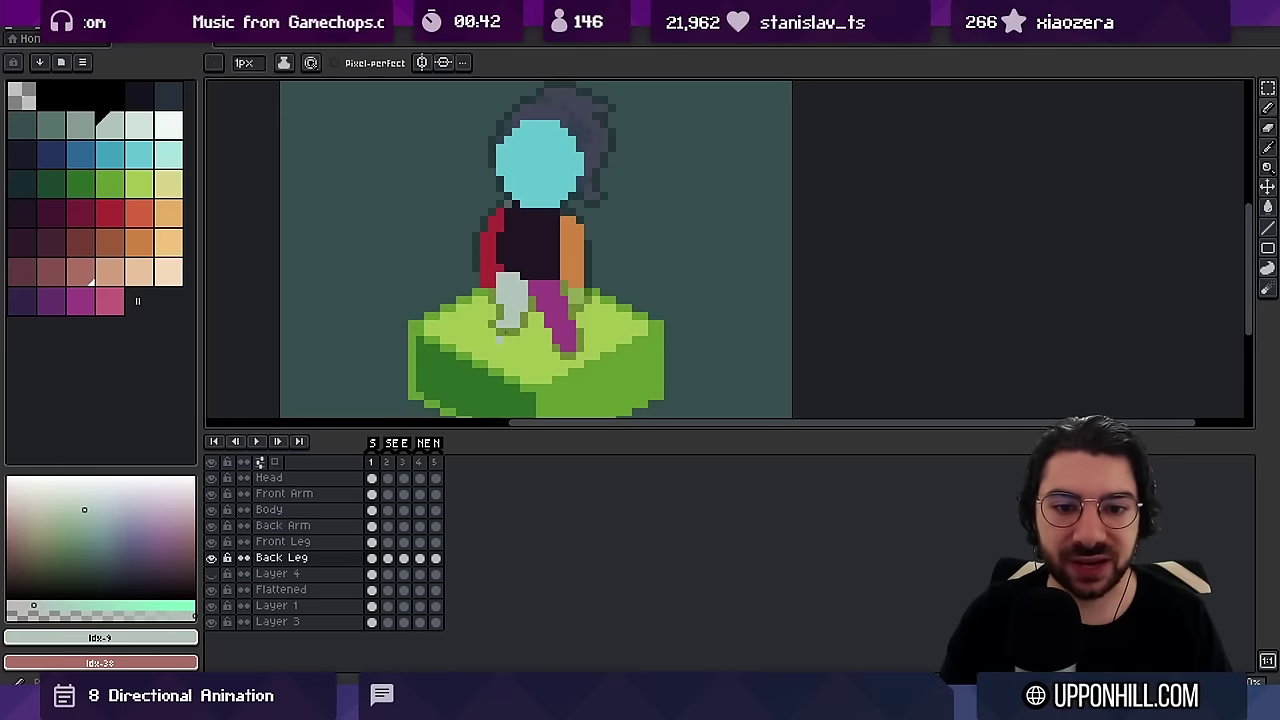
ctrl+click(568, 345)
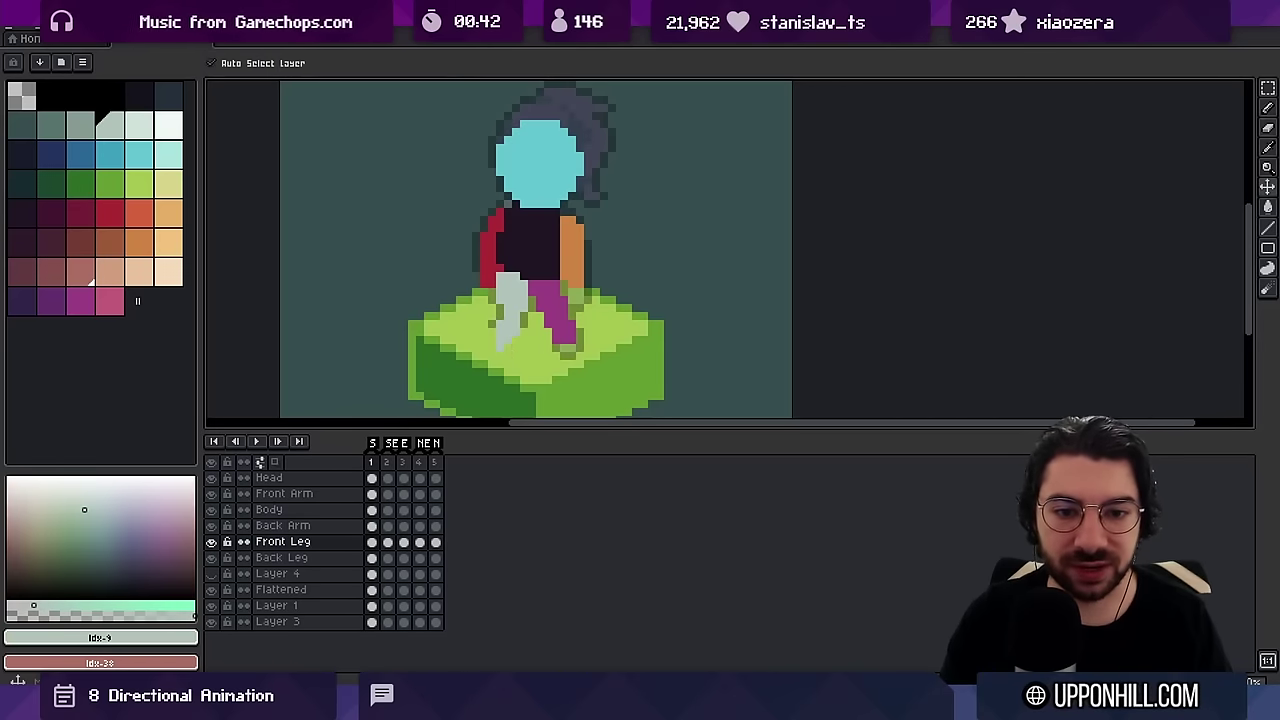
ctrl+click(505, 348)
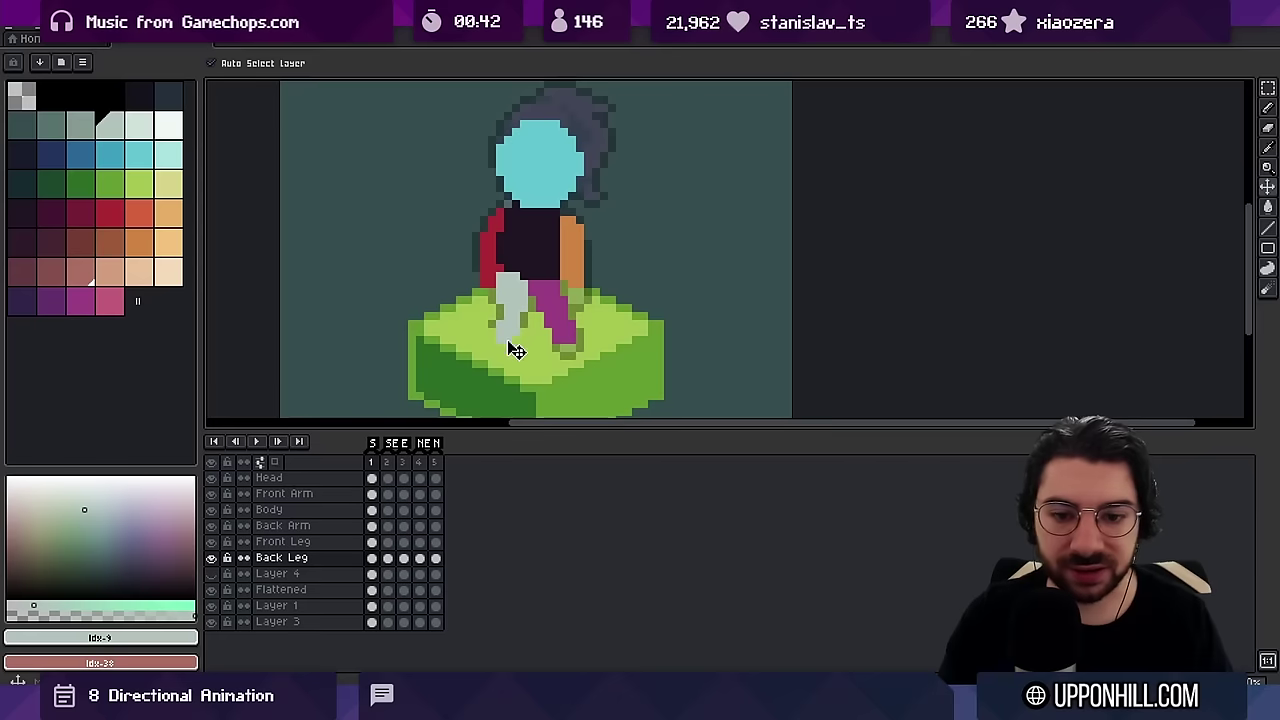
Replace colour Idx-9 with Idx-7 across the front and back leg layers to darken the back leg
click(372, 541)
key(shift+r)
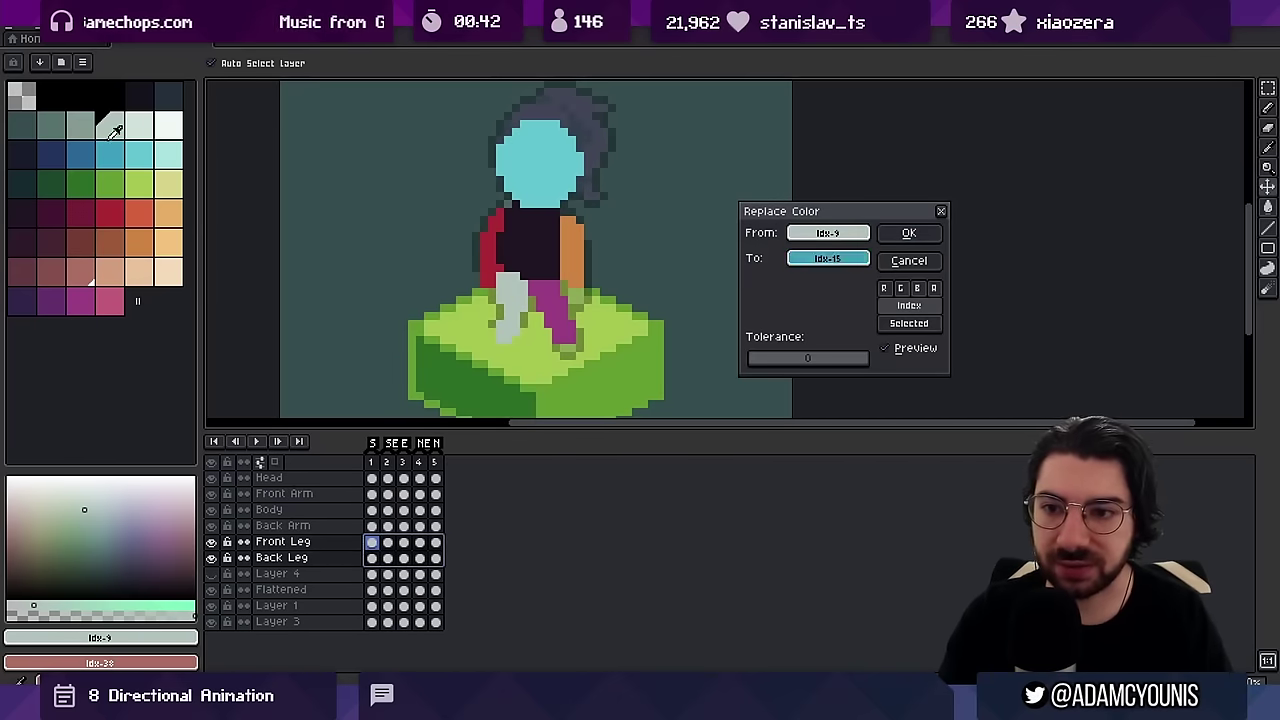
click(45, 115)
key(Return)
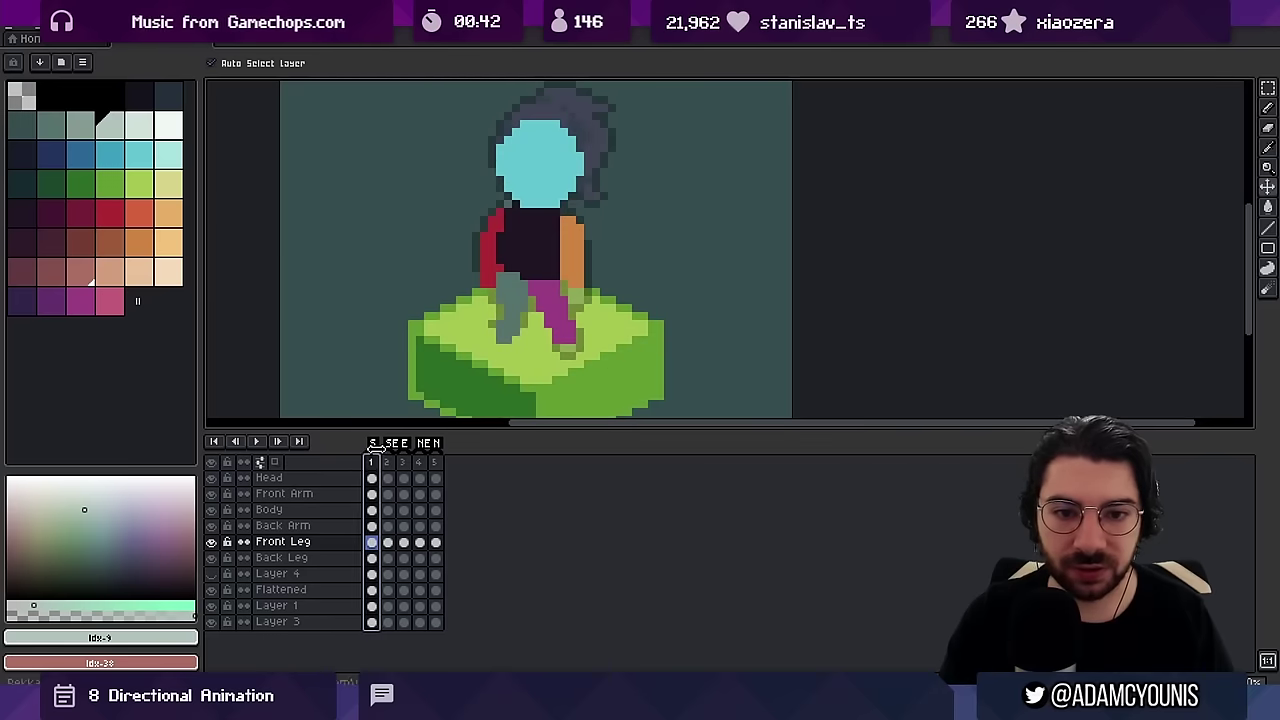
Square off the body's lower edge beside the back arm and straighten both legs beneath it in the S frame
ctrl+click(533, 268)
alt+click(538, 268)
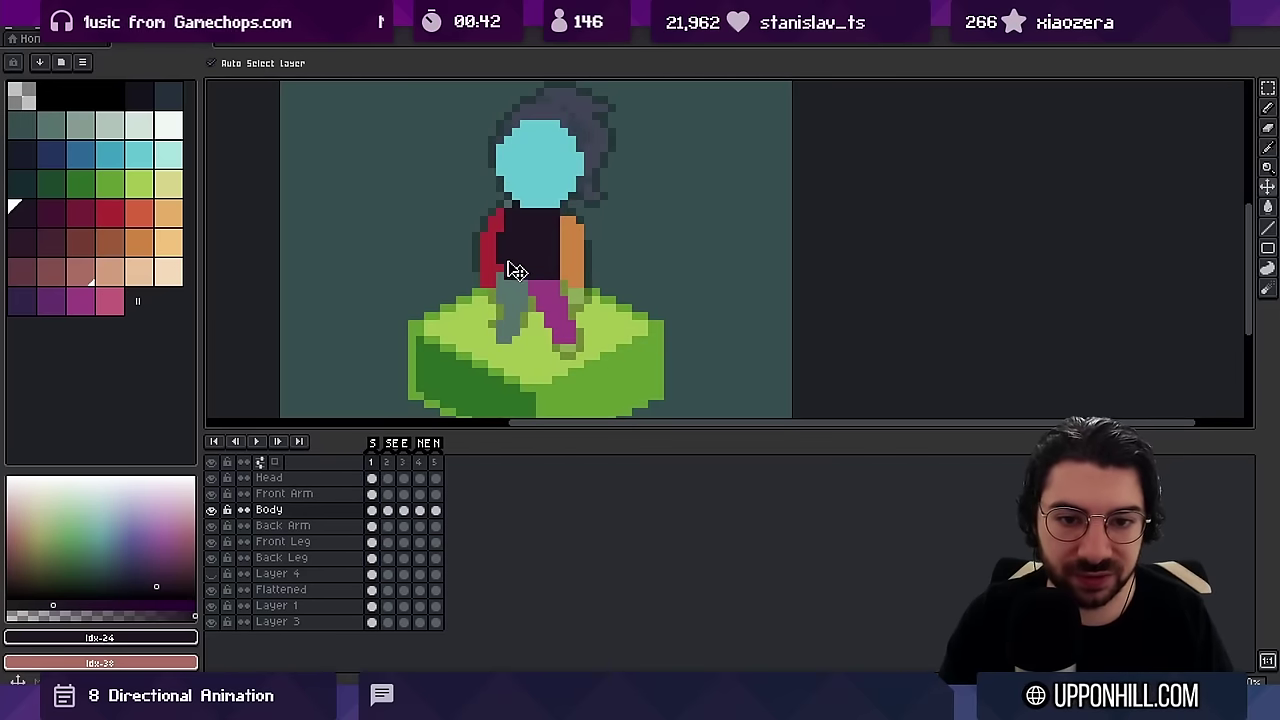
ctrl+click(512, 302)
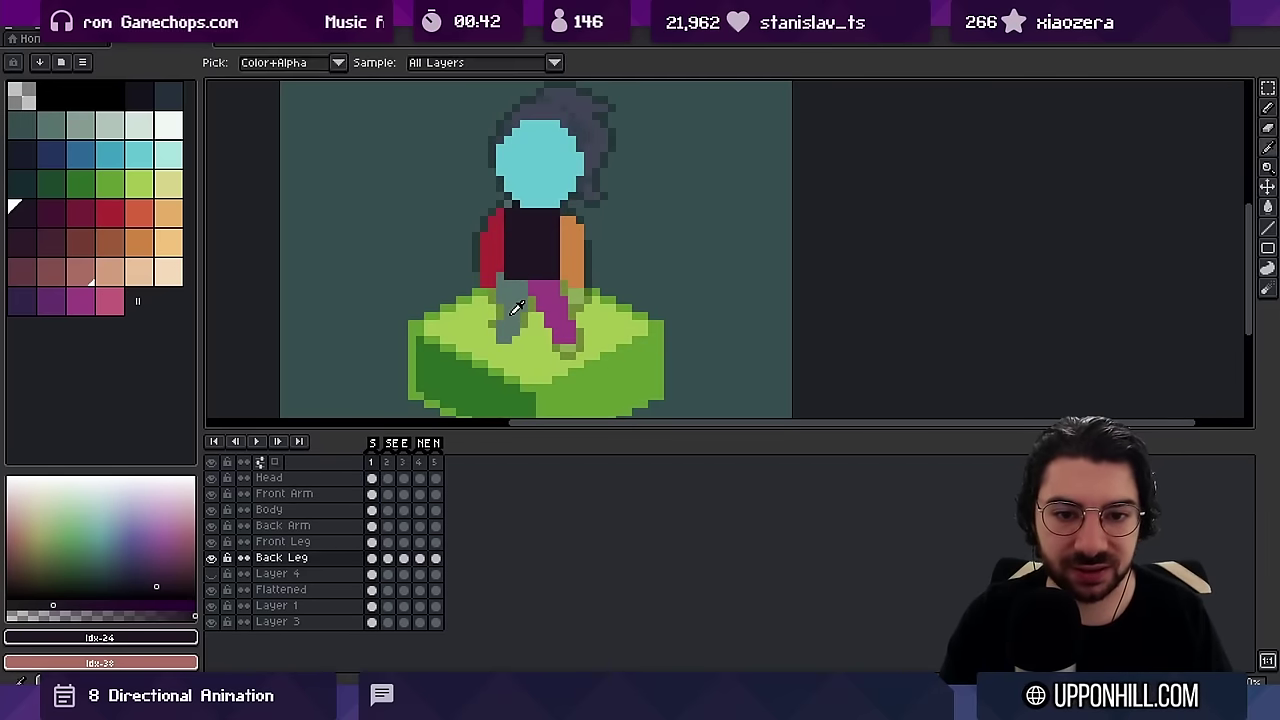
alt+click(514, 306)
ctrl+click(555, 296)
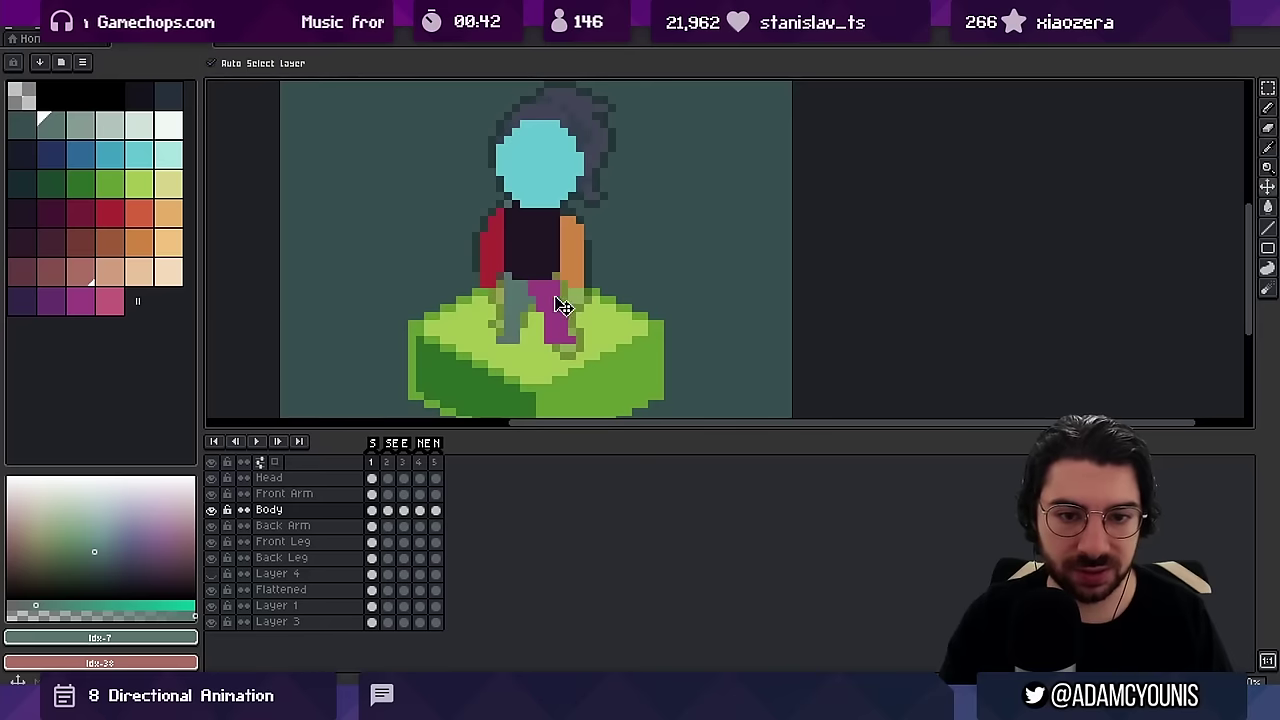
alt+click(555, 282)
Extend the shoulders inward toward the neck in the S frame, using Idx-34 on the front arm and Idx-27 on the back arm
ctrl+click(572, 240)
alt+click(576, 222)
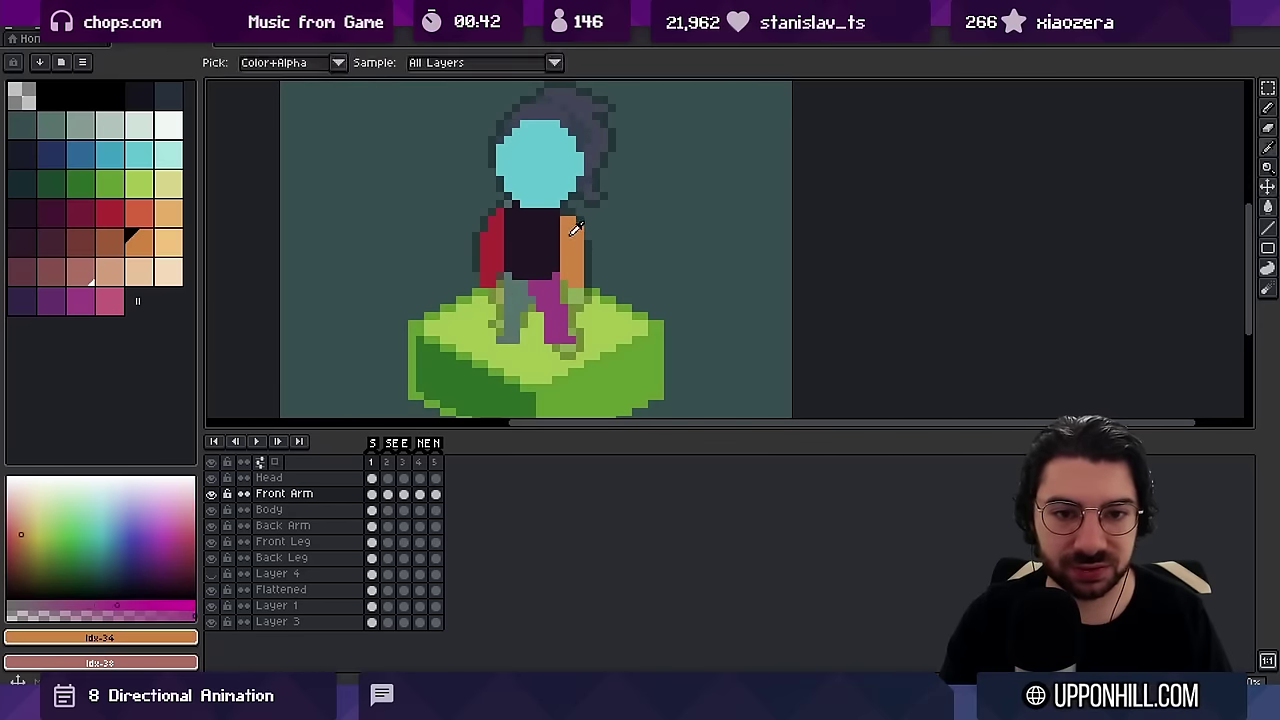
ctrl+click(496, 266)
alt+click(497, 263)
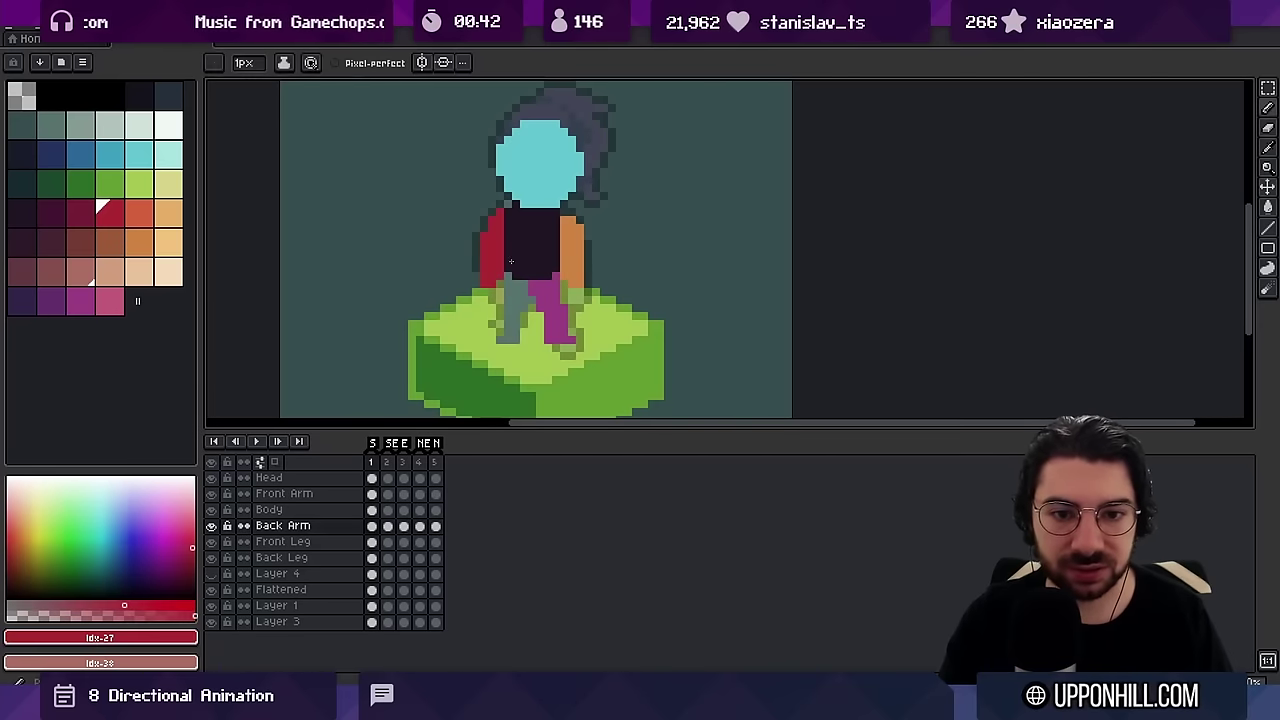
Trim the outer side of the front leg and tidy its foot in Idx-44 in the S frame
ctrl+click(508, 311)
alt+click(507, 313)
drag(506, 313, 561, 297)
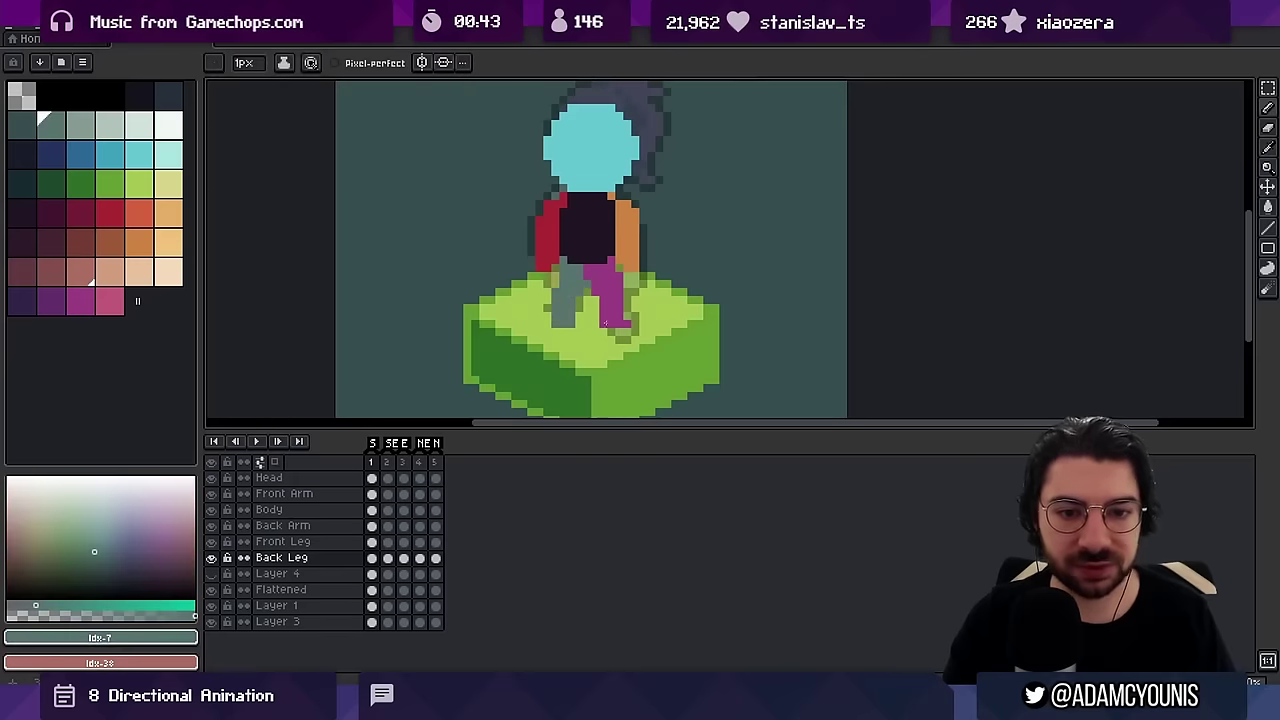
key(e)
key(b)
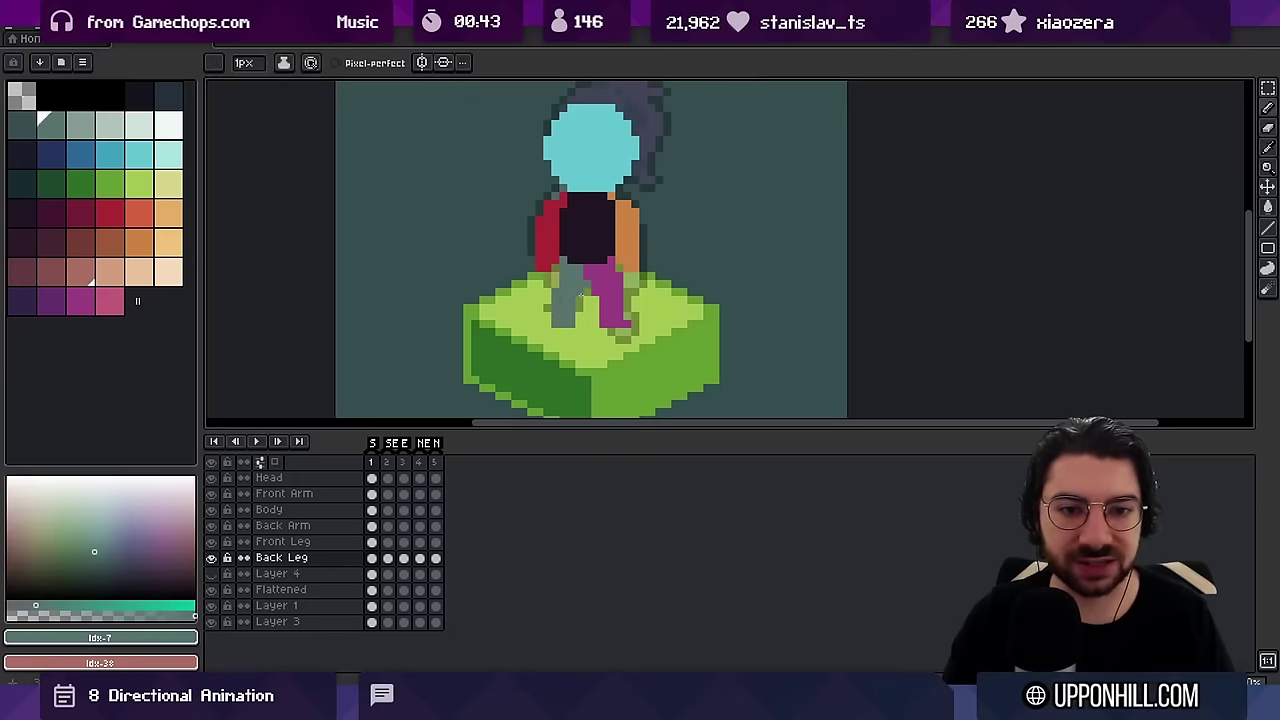
ctrl+click(617, 272)
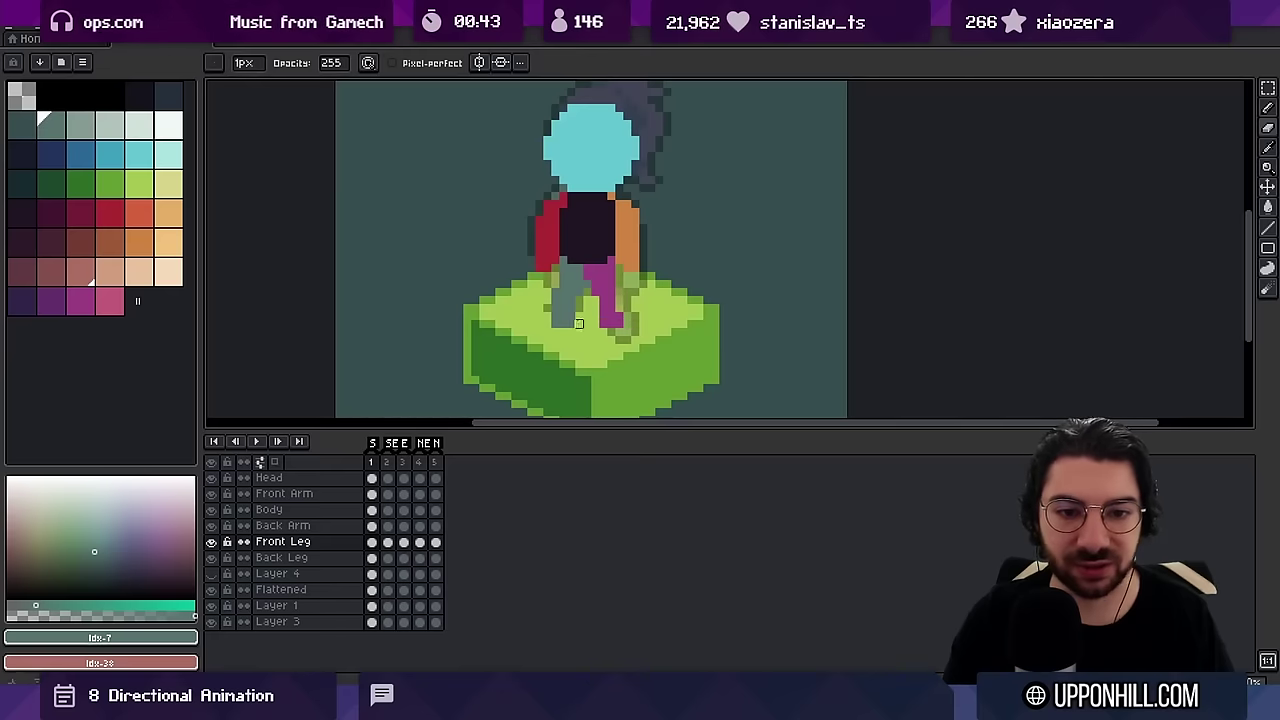
alt+click(614, 314)
Narrow the feet of both legs to two pixels wide in the S frame
ctrl+click(555, 300)
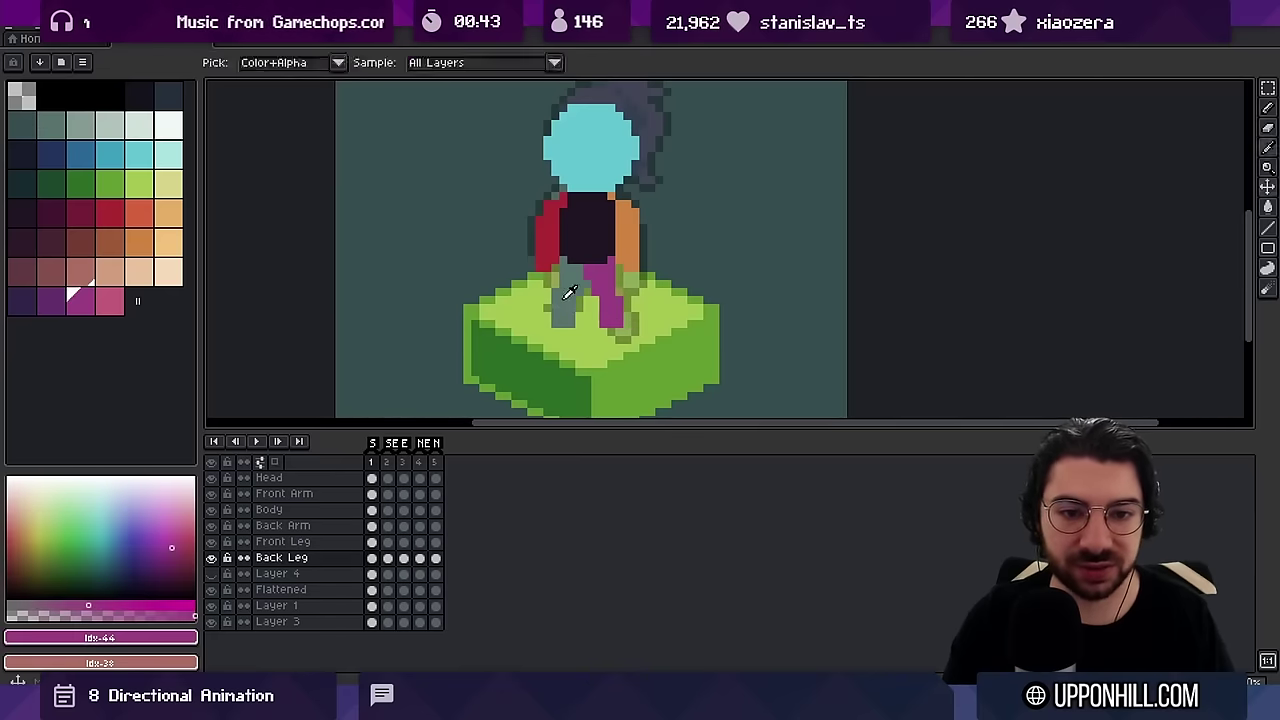
alt+click(556, 295)
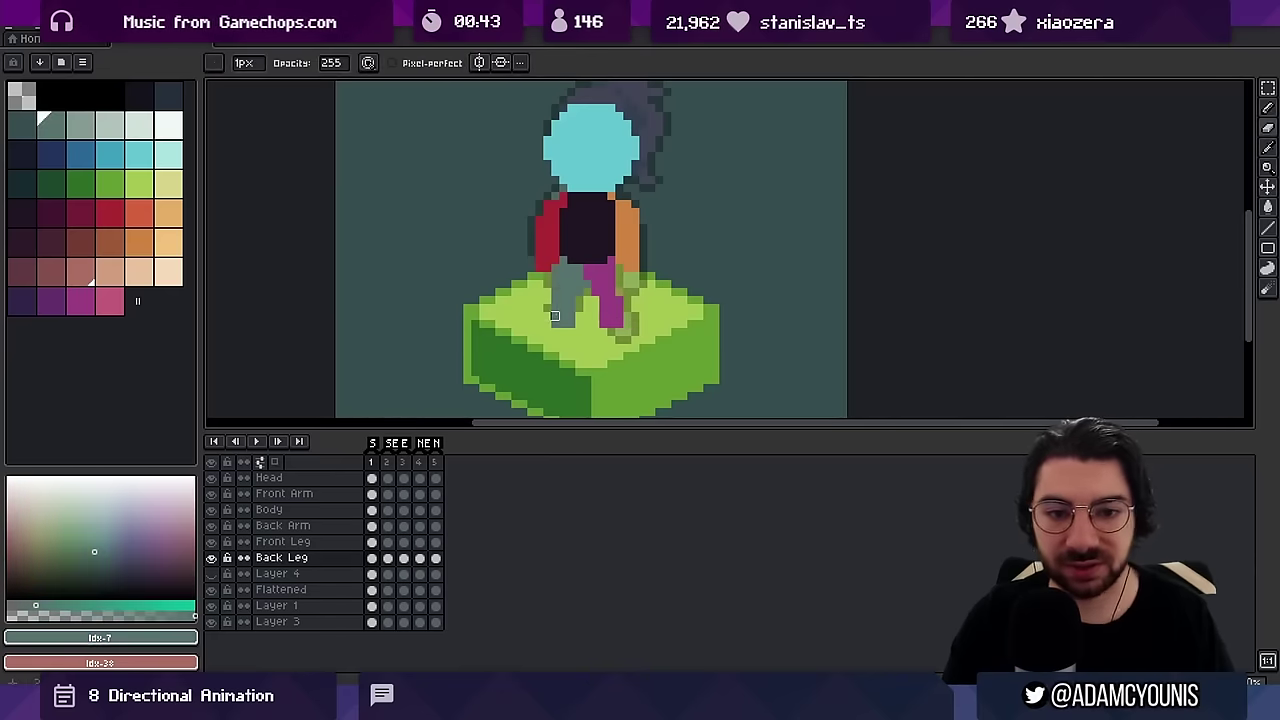
ctrl+click(619, 292)
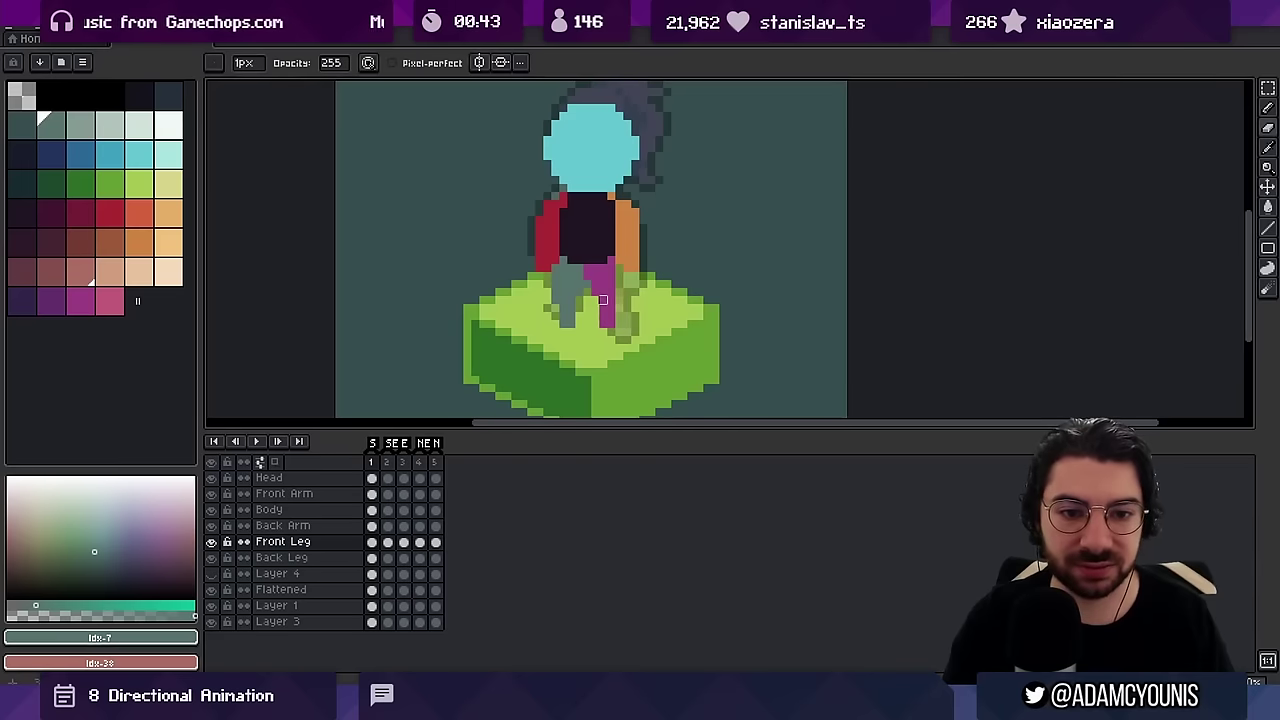
alt+click(603, 299)
Trim the back leg's outer edge in the S frame so its shape lines up with its narrow foot
mouse_move(619, 268)
mouse_down()
mouse_move(613, 300)
mouse_move(634, 263)
mouse_move(618, 296)
mouse_move(568, 252)
mouse_up()
key(z)
scroll(648, 263, up, 3)
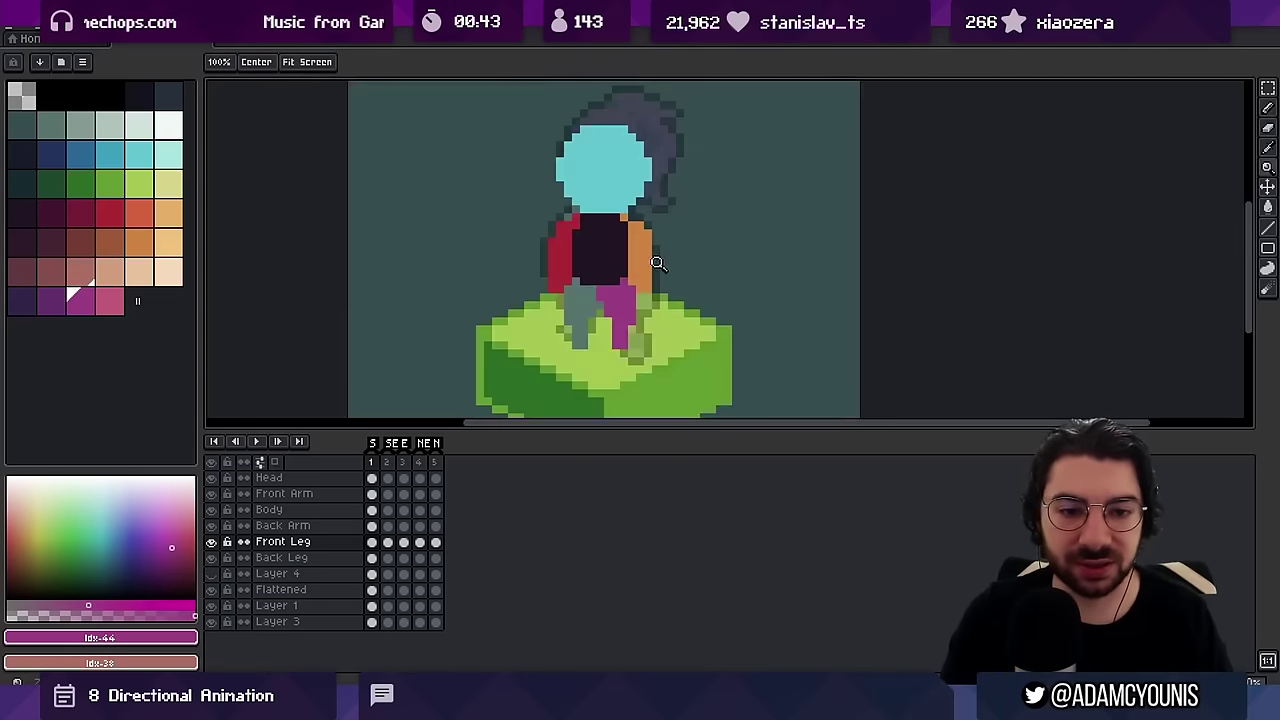
scroll(629, 274, down, 2)
key(v)
click(583, 303)
key(b)
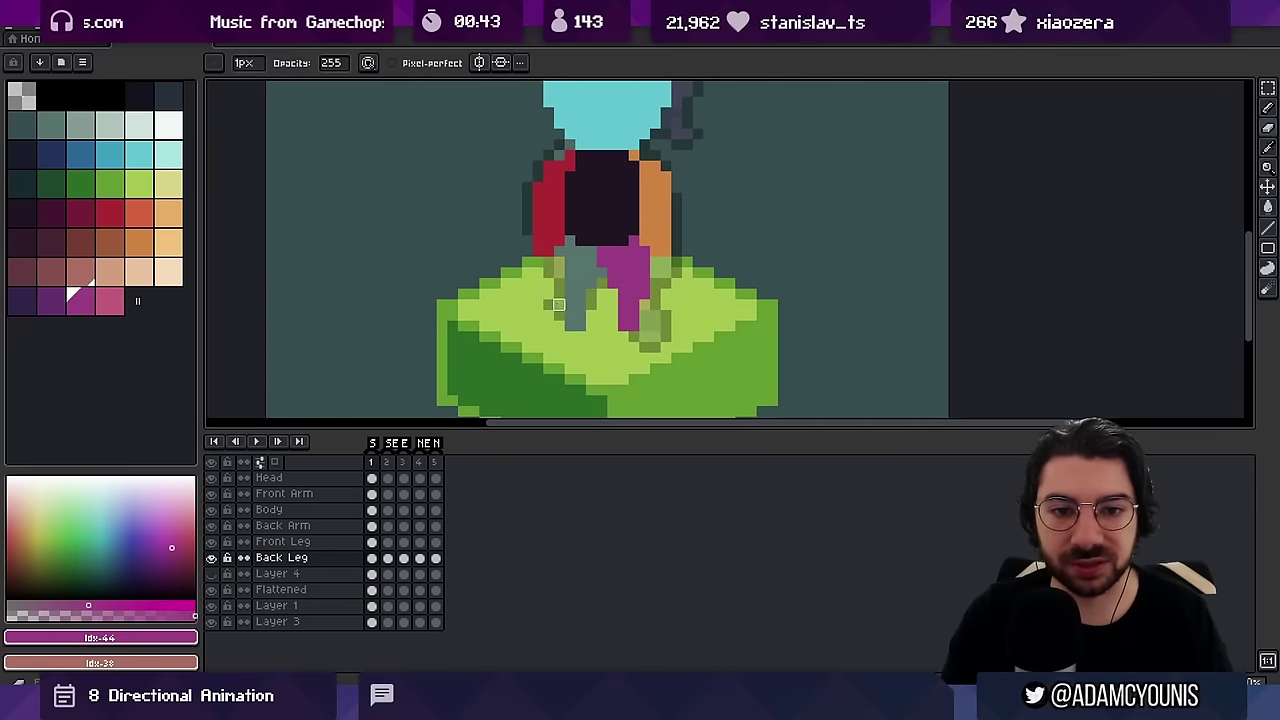
alt+click(583, 303)
alt+click(626, 280)
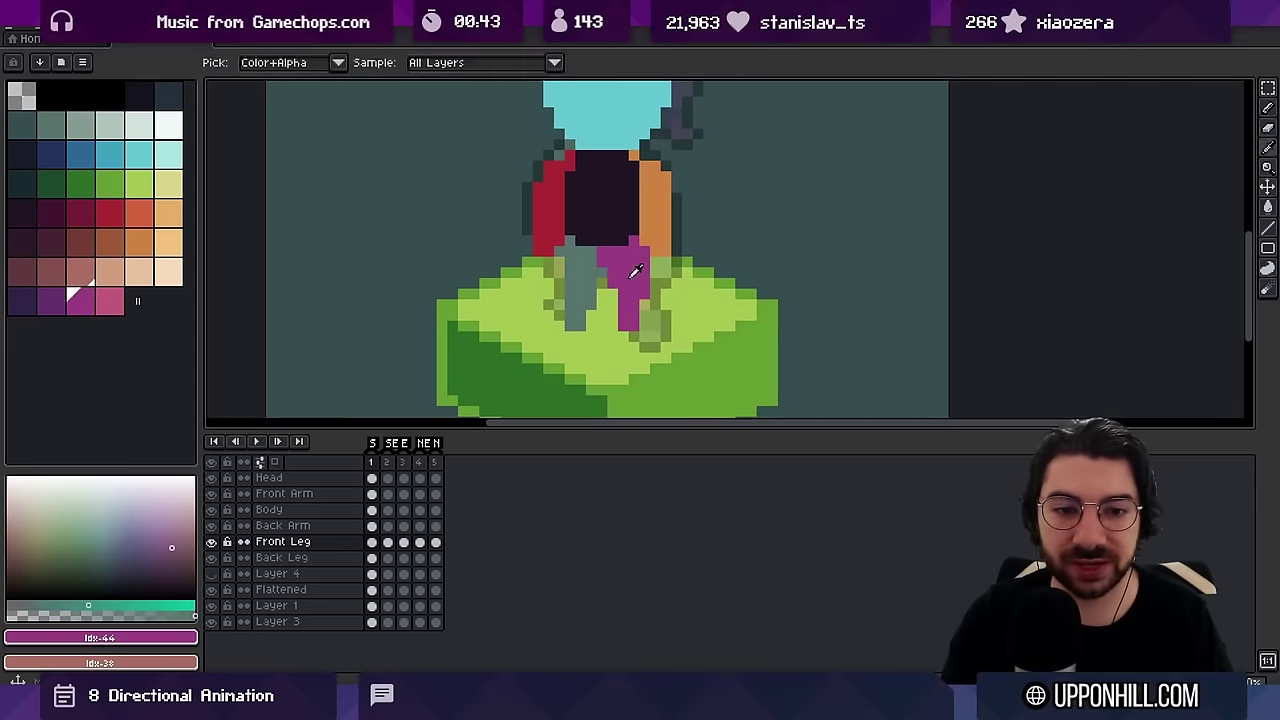
Examine the S frame's leg shapes and overall silhouette at both close and reduced zoom
key(z)
scroll(601, 250, down, 2)
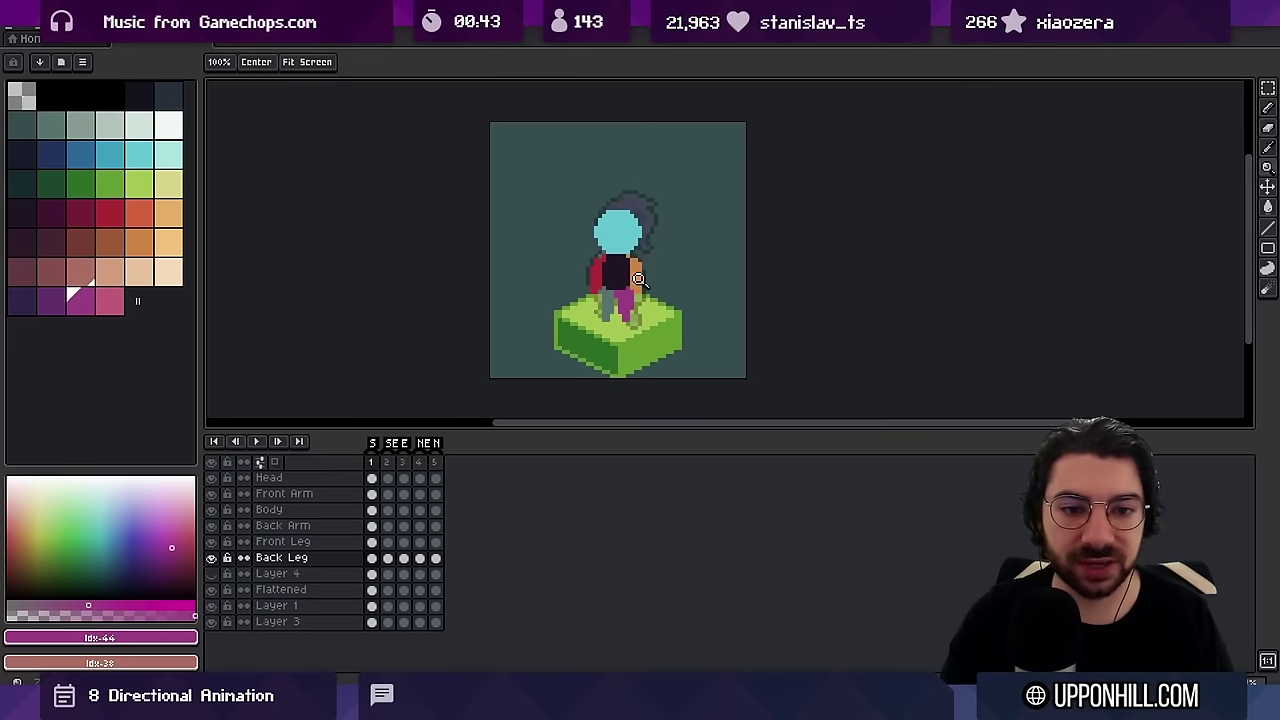
scroll(601, 250, up, 3)
key(b)
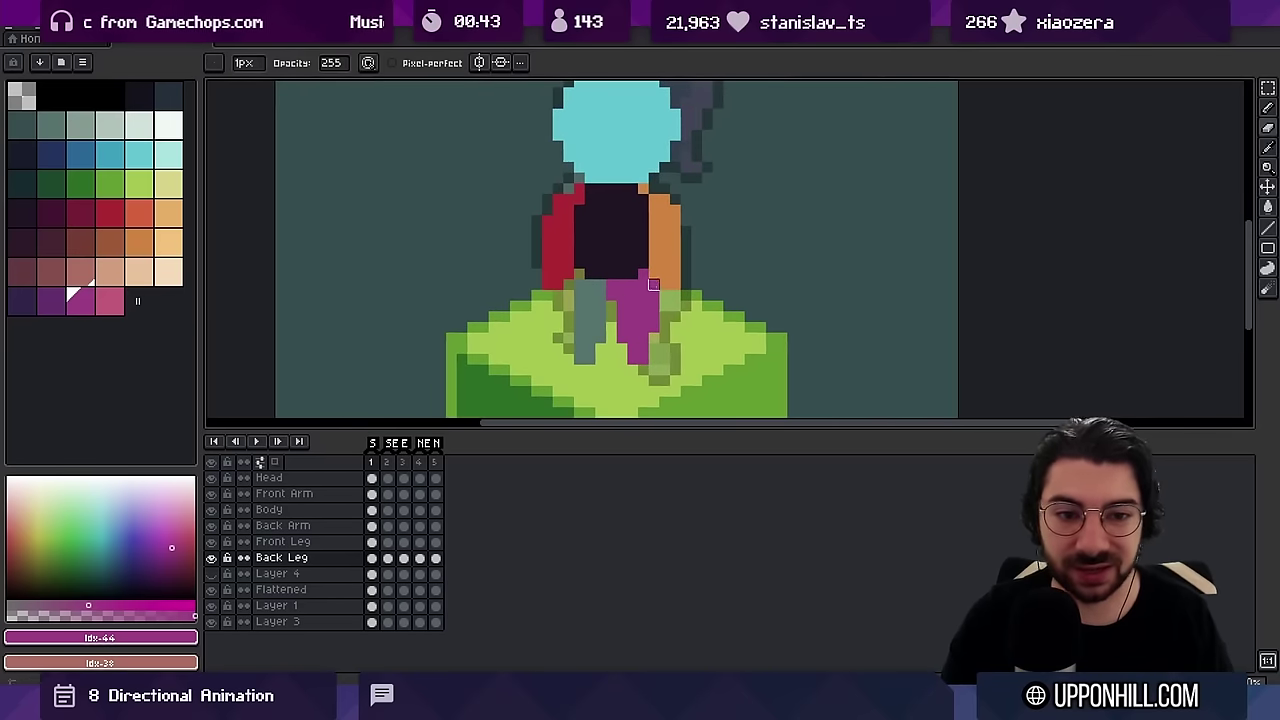
key(z)
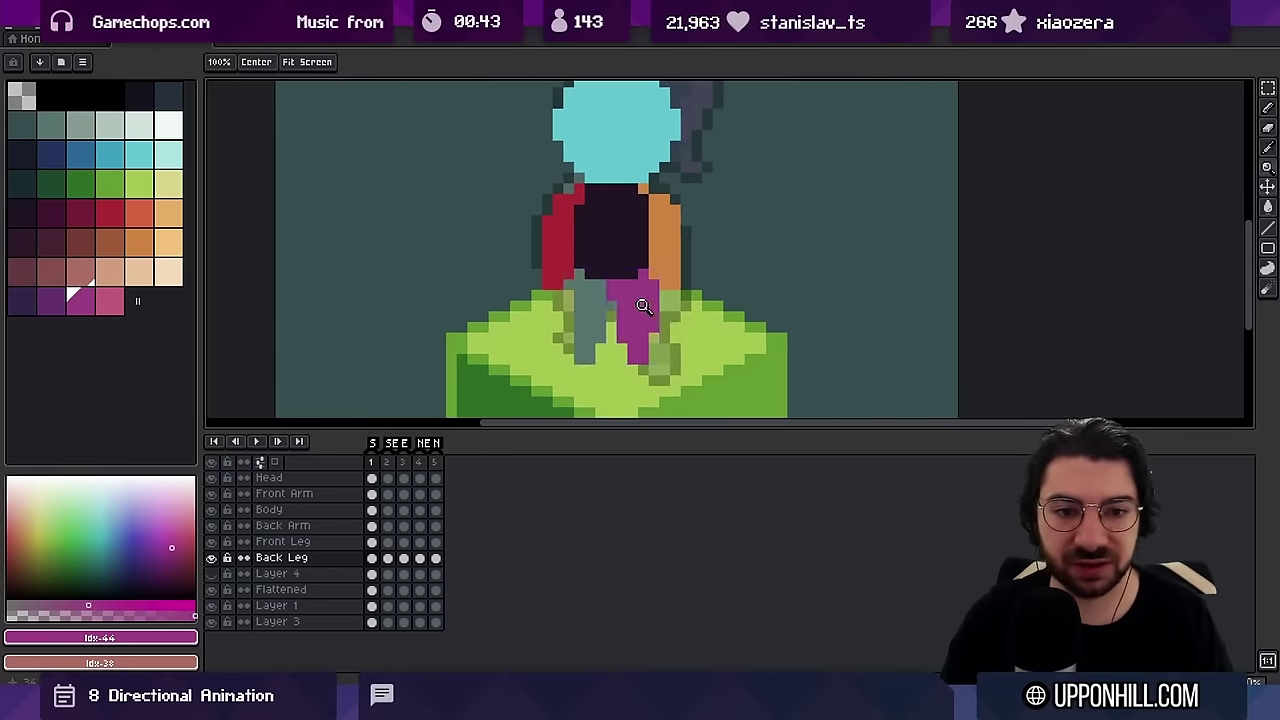
alt+click(590, 328)
scroll(590, 328, down, 4)
scroll(590, 327, up, 1)
Add an empty frame after the N frame and make the E frame active
mouse_move(373, 466)
mouse_down()
mouse_move(386, 469)
mouse_move(370, 472)
mouse_up()
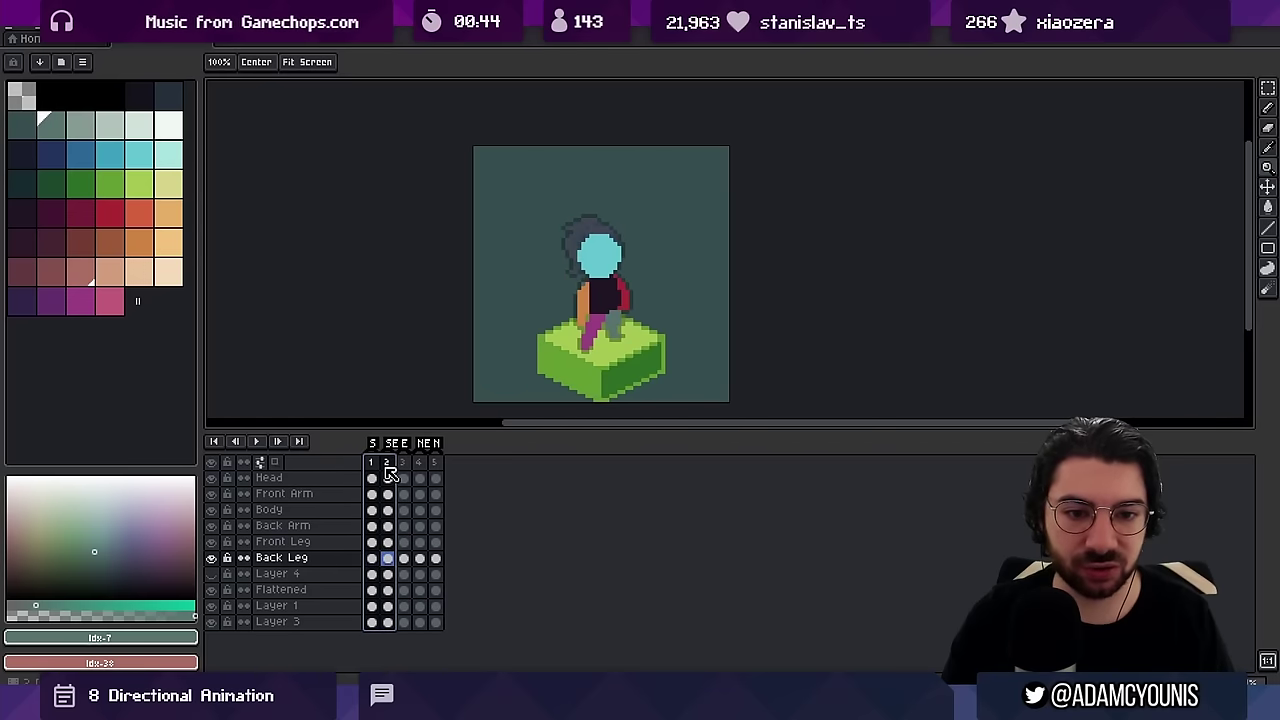
click(565, 342)
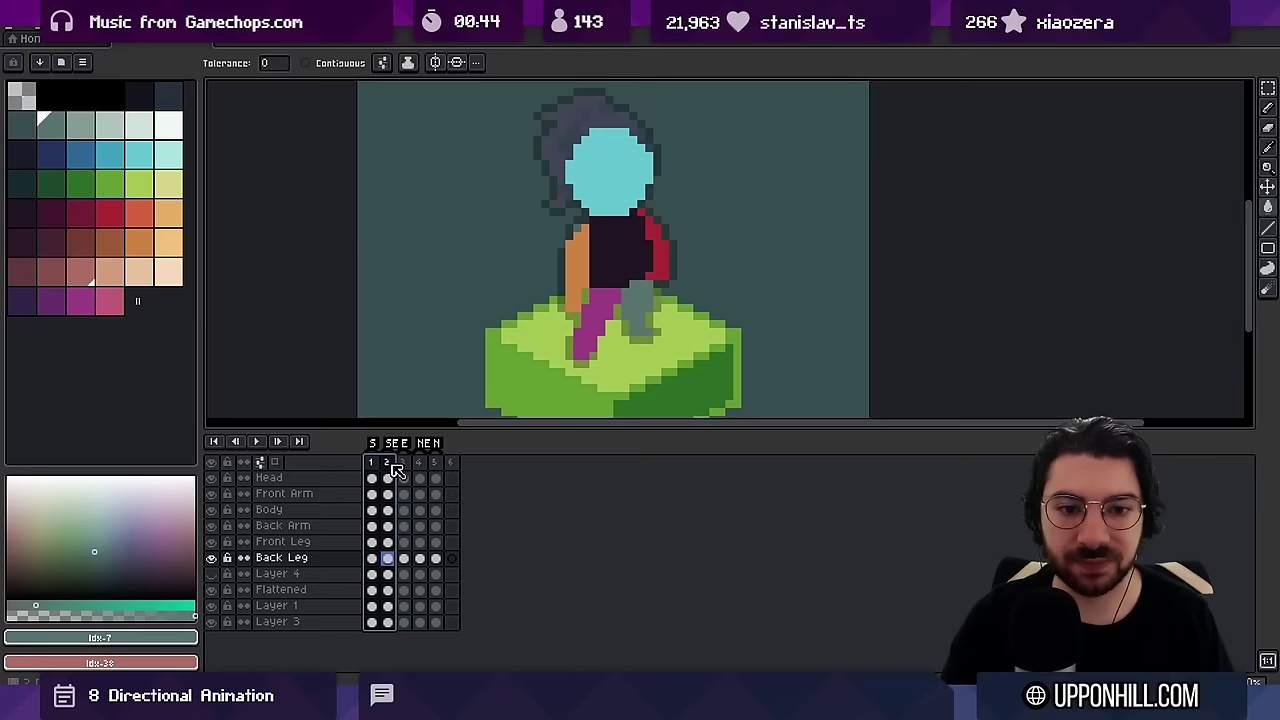
mouse_move(391, 467)
mouse_down()
mouse_move(373, 467)
mouse_move(387, 467)
mouse_up()
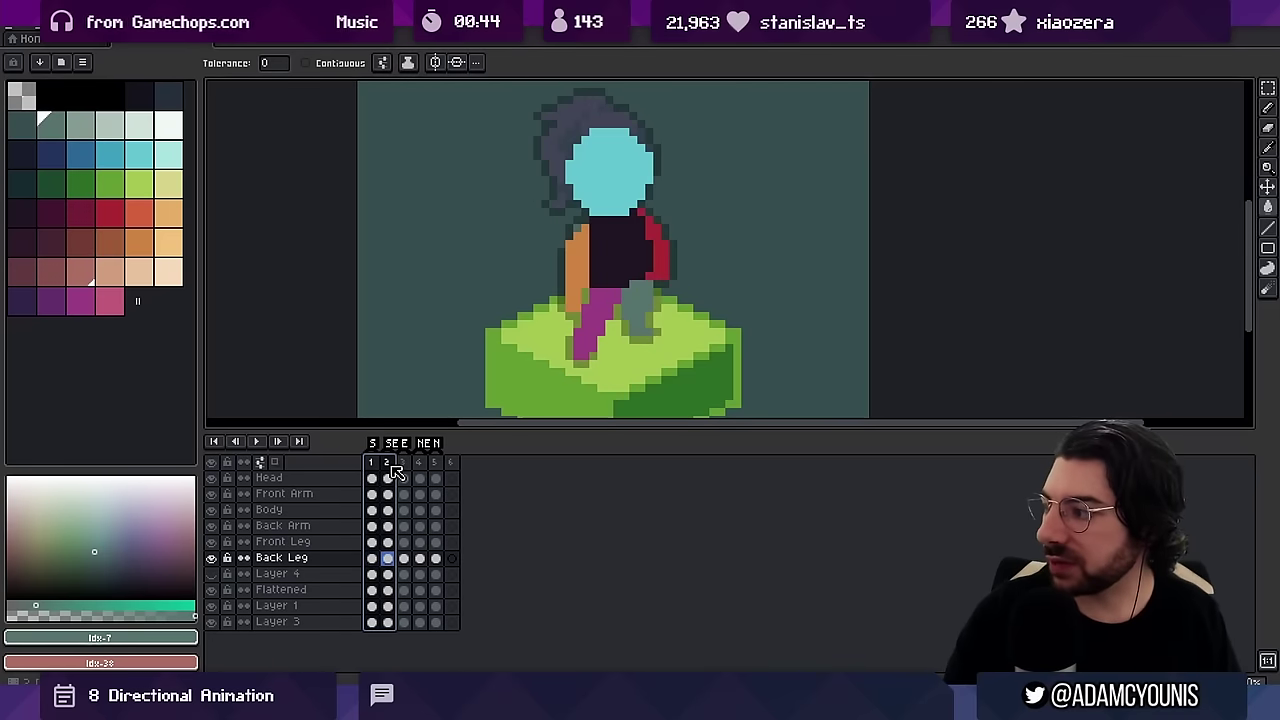
key(alt+n)
click(410, 460)
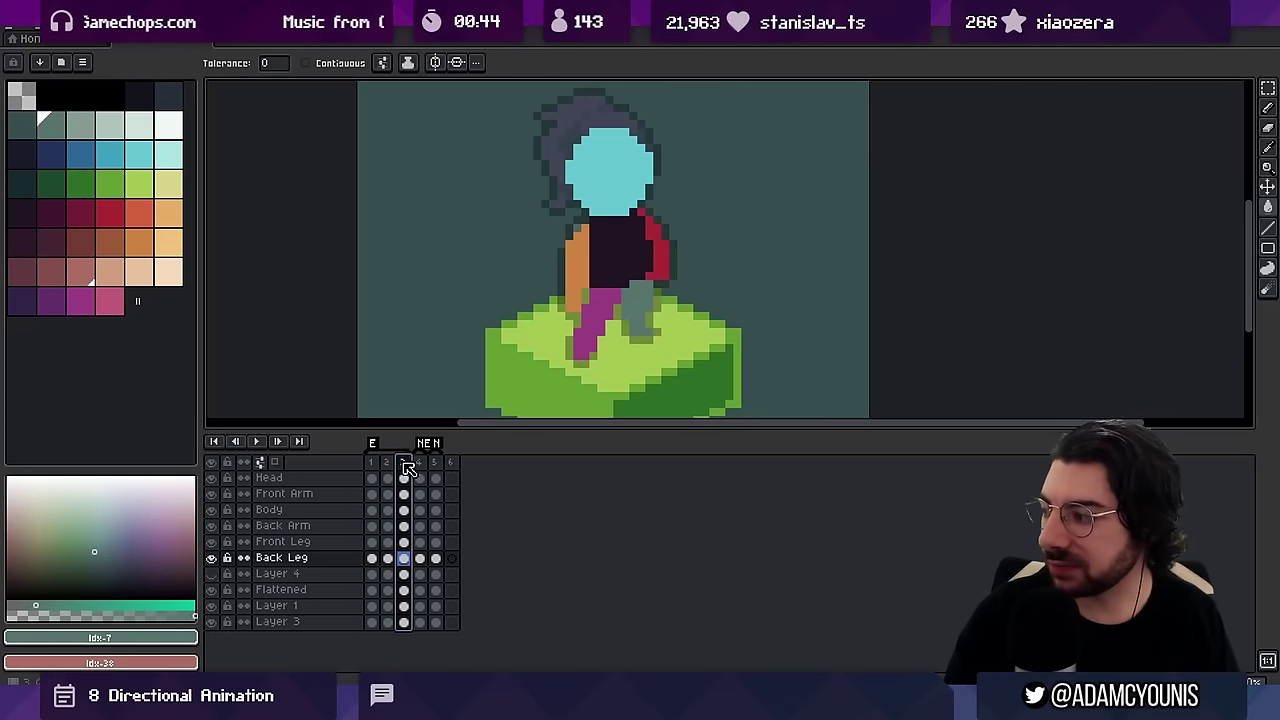
key(z)
scroll(569, 328, down, 2)
scroll(630, 283, up, 1)
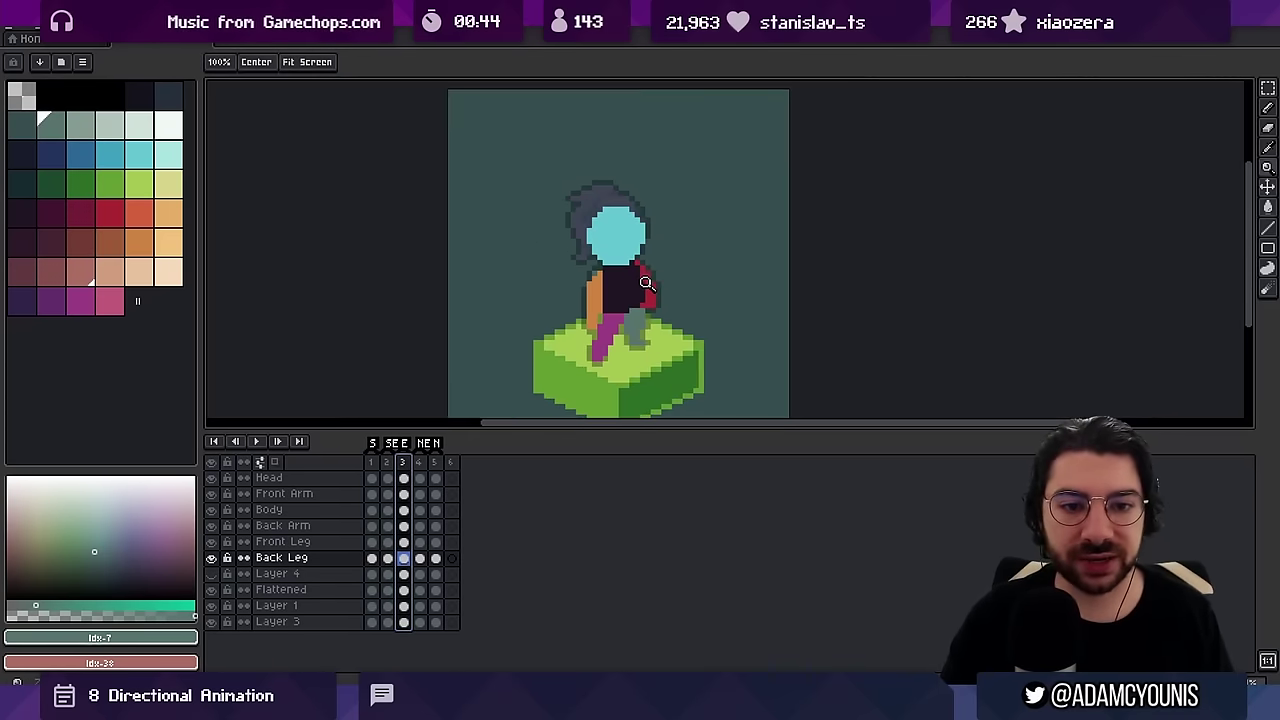
Turn the E frame into a side view: erase the back arm and back leg, move the front arm and leg inward, and trim the body's back edge
drag(616, 304, 612, 271)
scroll(612, 268, up, 1)
key(v)
click(583, 266)
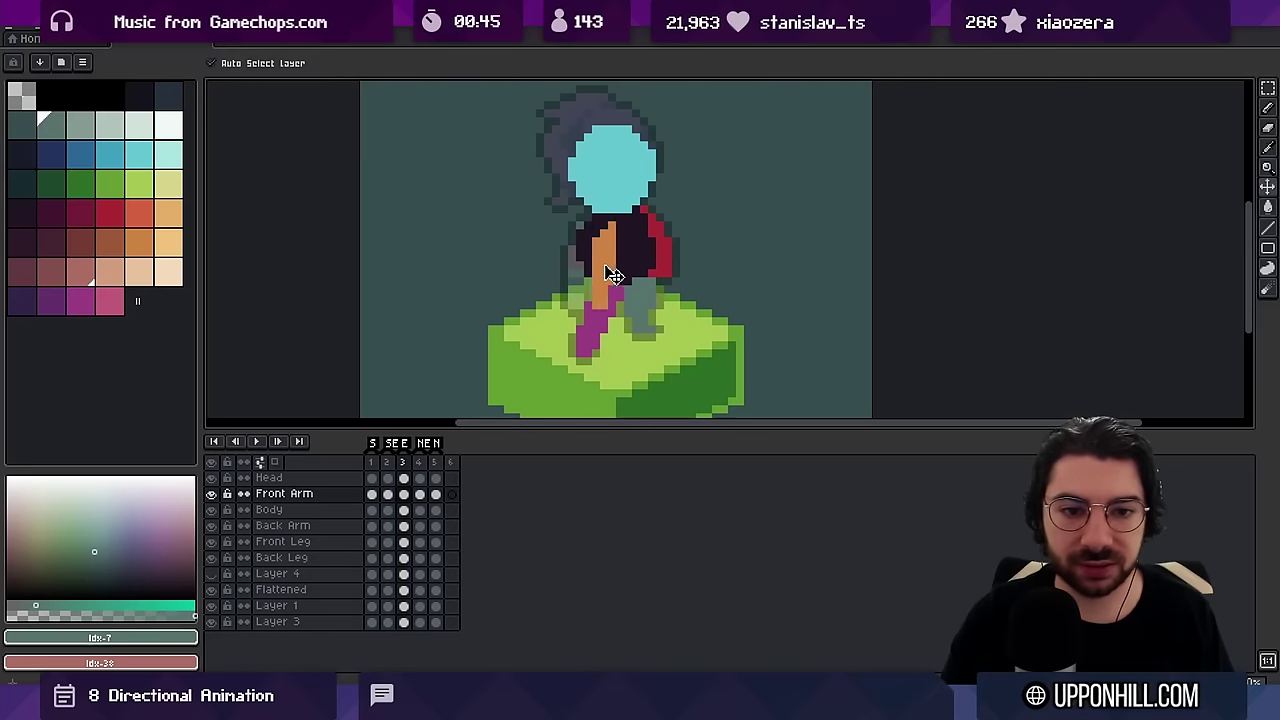
ctrl+click(667, 249)
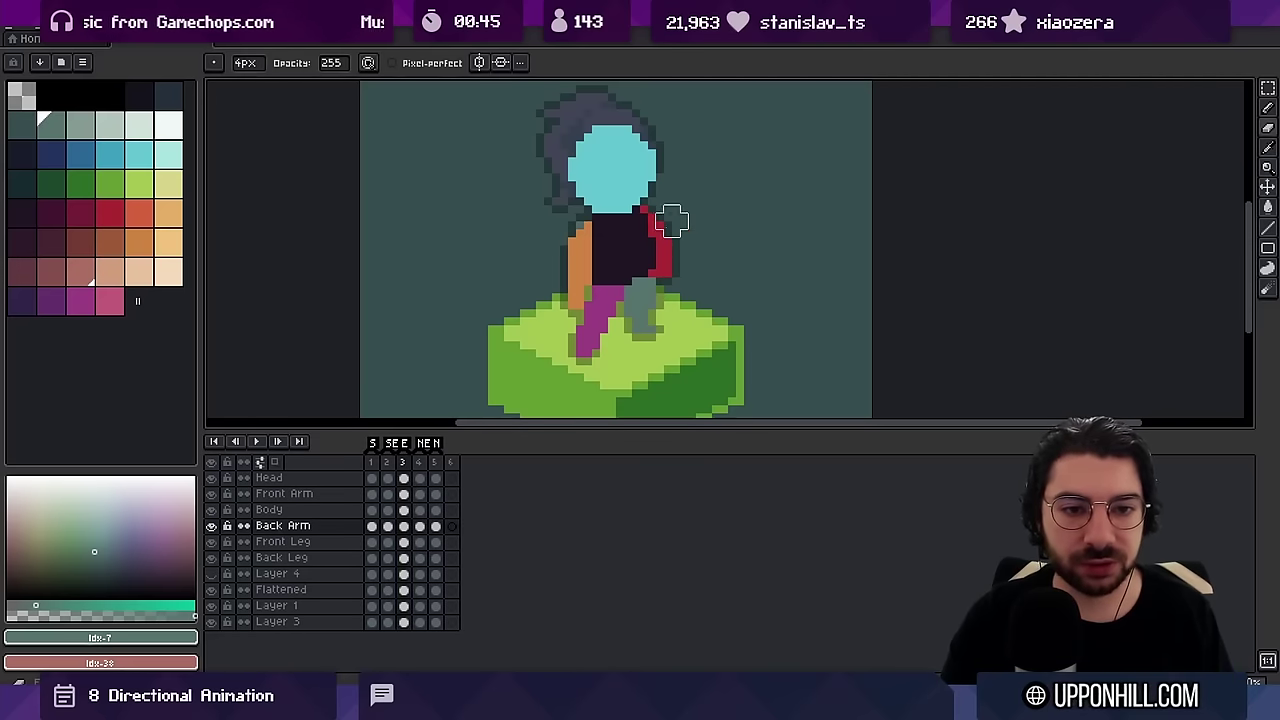
drag(600, 277, 614, 333)
alt+click(621, 318)
ctrl+click(592, 264)
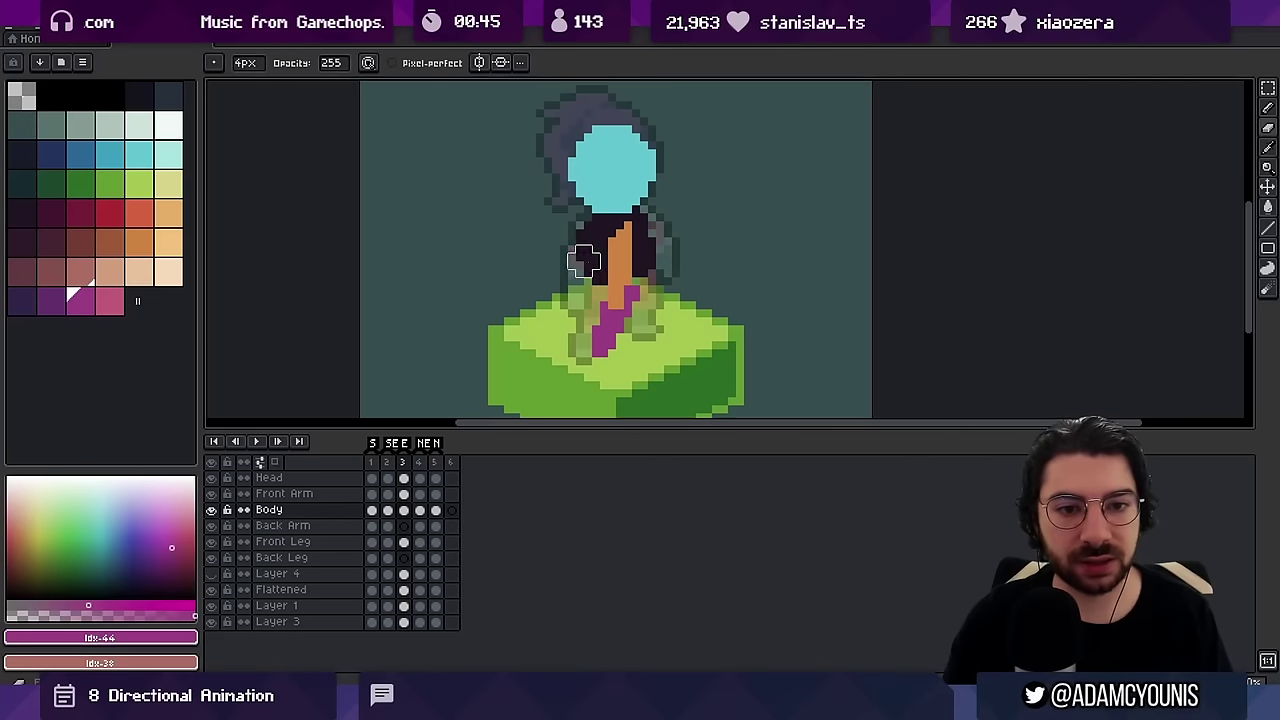
drag(586, 258, 576, 280)
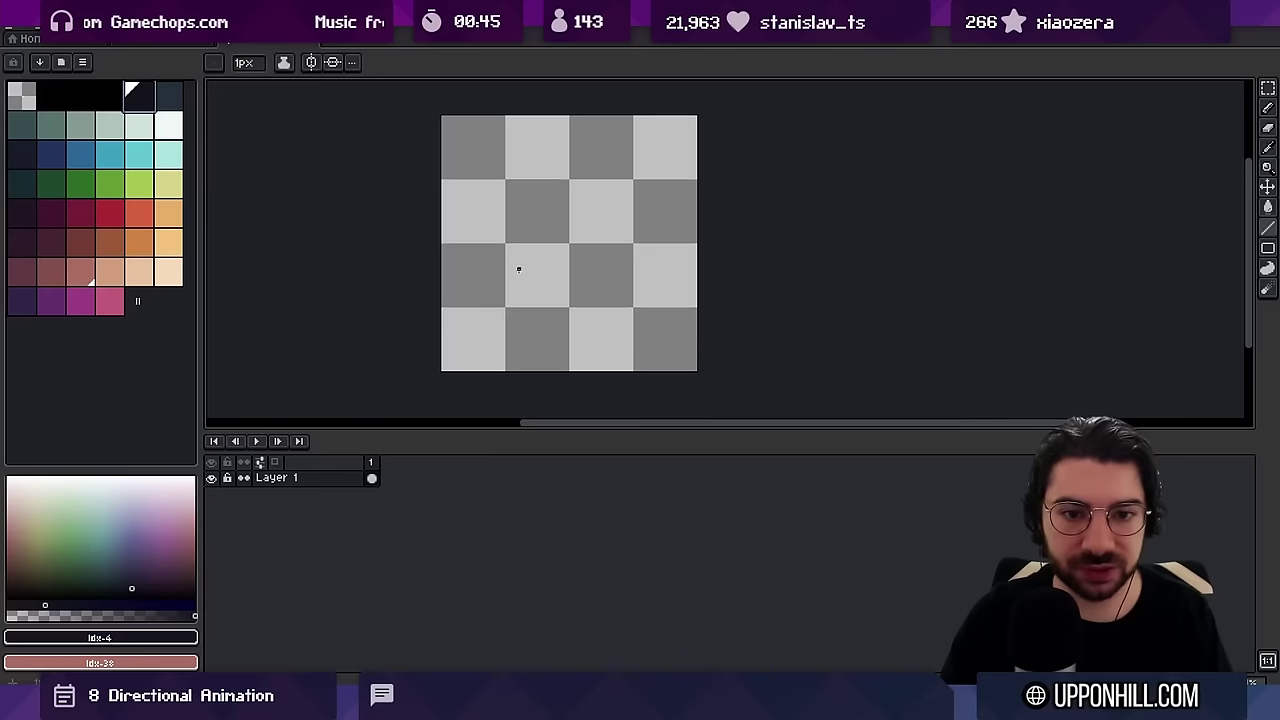
In a new sprite, draw an eight-sector ellipse in Idx-4 and, on a second layer, two Idx-27 legs reaching its left and right ends
drag(508, 268, 634, 210)
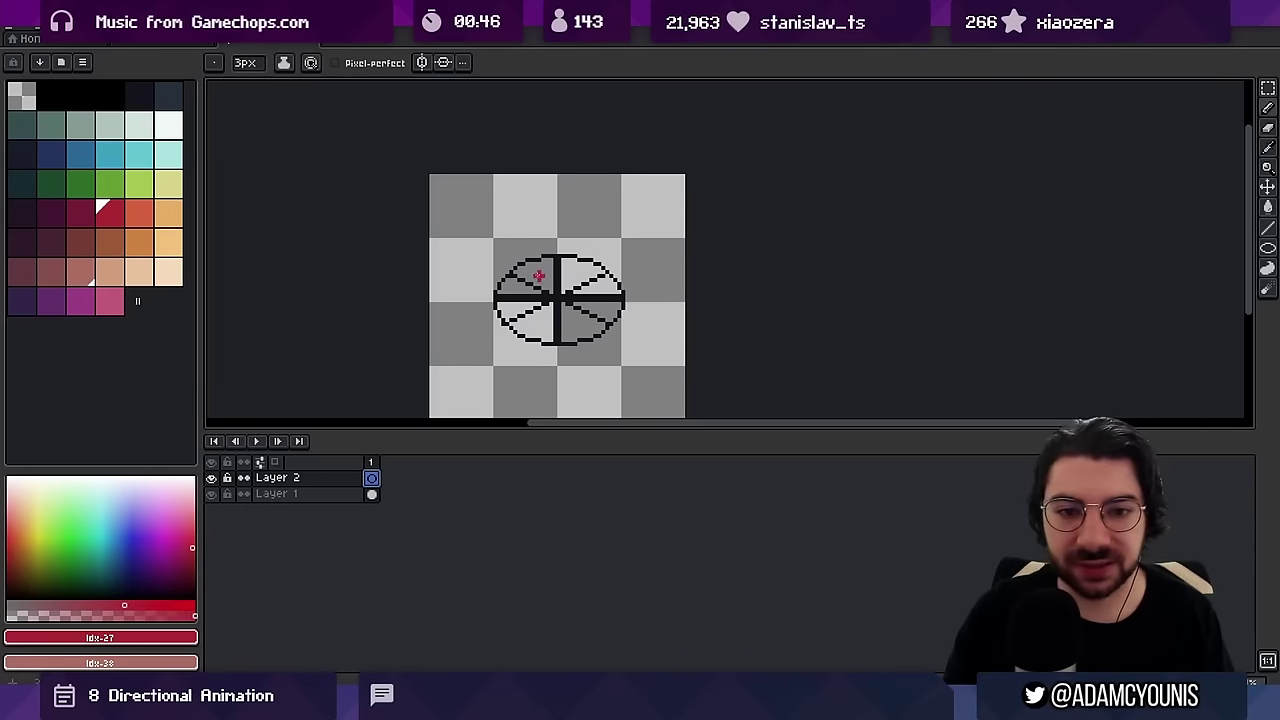
mouse_move(499, 295)
mouse_down()
mouse_move(541, 179)
mouse_move(594, 213)
mouse_move(614, 296)
mouse_up()
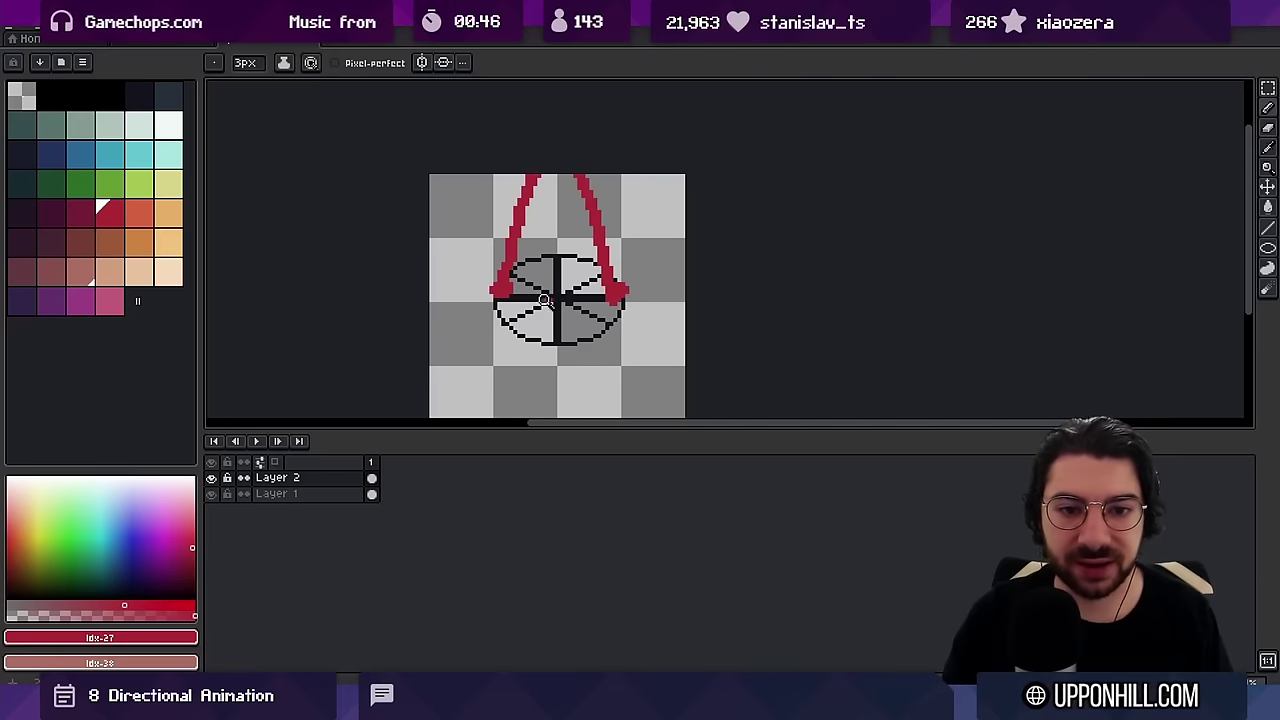
Undo the marquee selection and the right-hand red leg stroke on Layer 2
scroll(544, 300, up, 1)
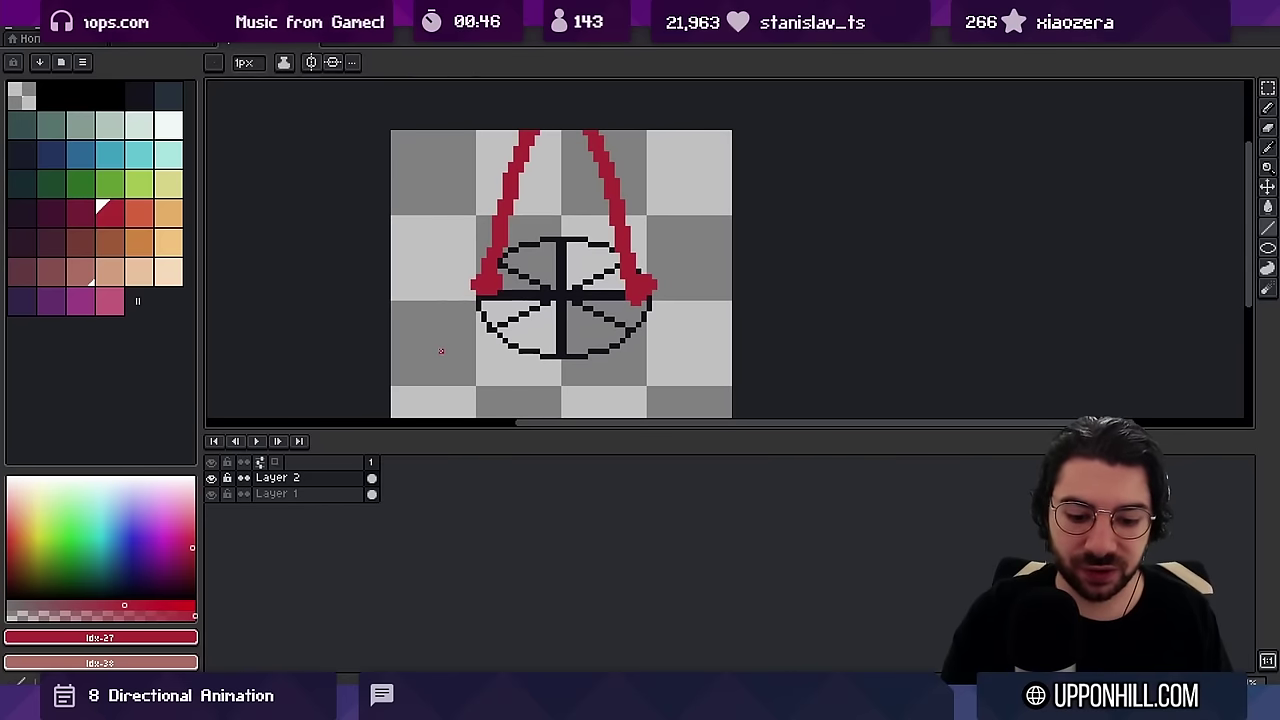
key(m)
drag(409, 292, 734, 300)
key(ctrl+z)
key(ctrl+z)
key(ctrl+z)
key(ctrl+z)
key(ctrl+z)
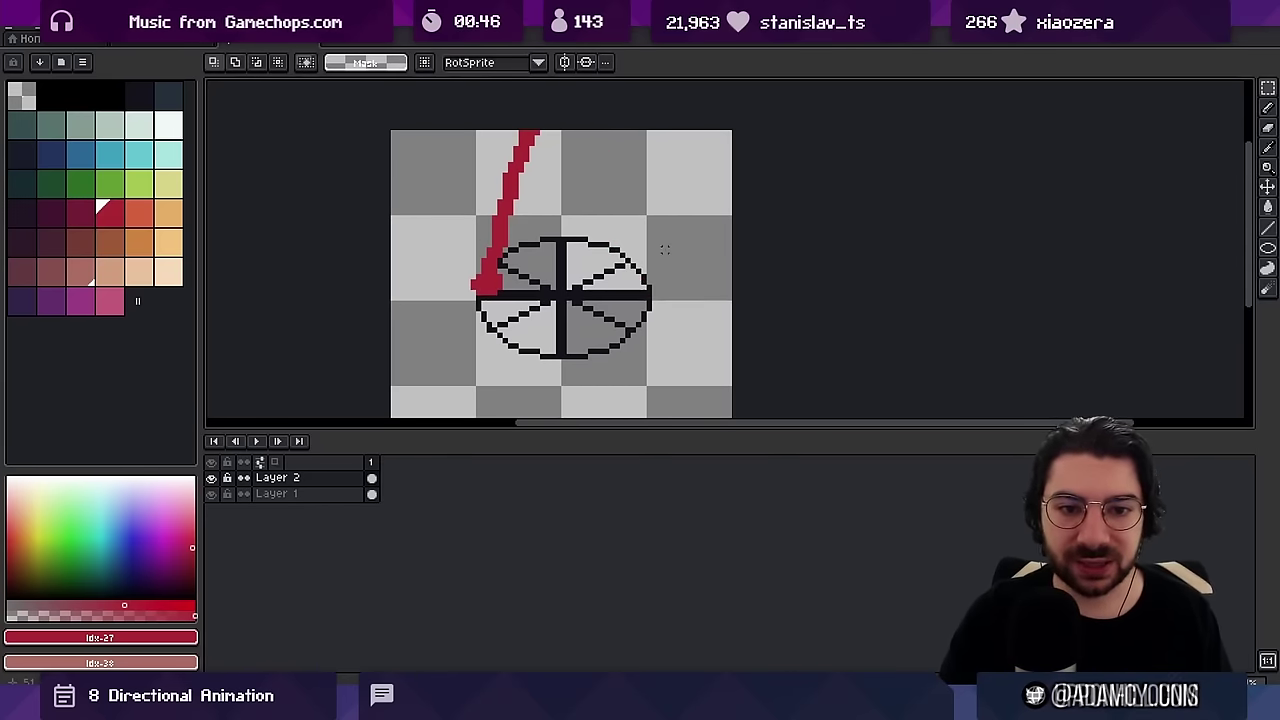
On Layer 2, draw two Idx-27 legs from a shared apex above the ellipse to its lower-left and upper-right diagonals
key(b)
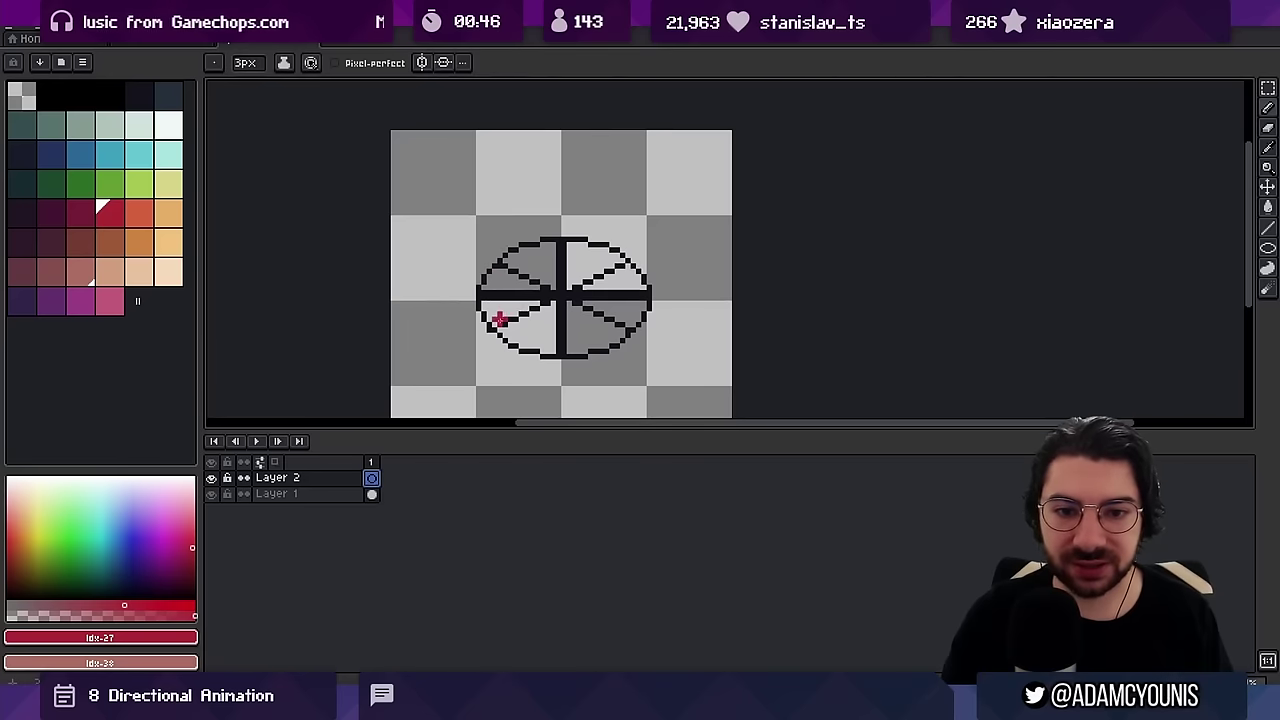
drag(526, 263, 564, 187)
key(ctrl+z)
drag(499, 327, 532, 197)
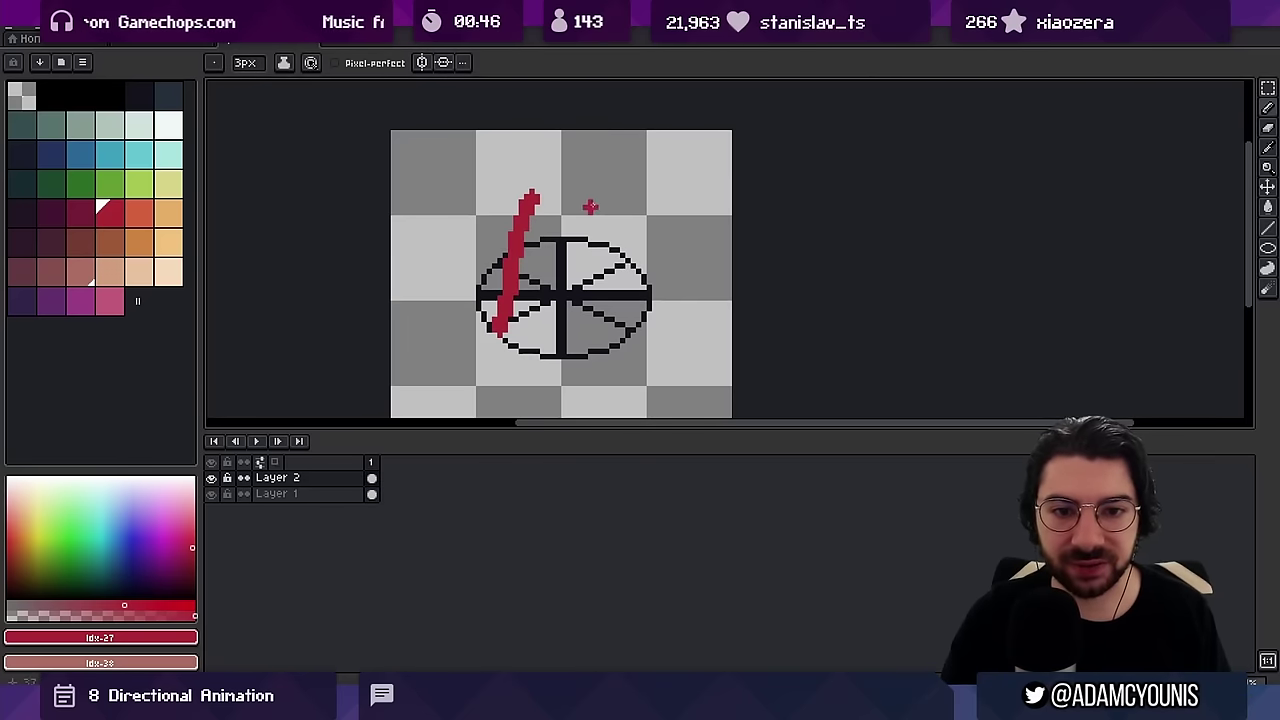
drag(565, 157, 625, 248)
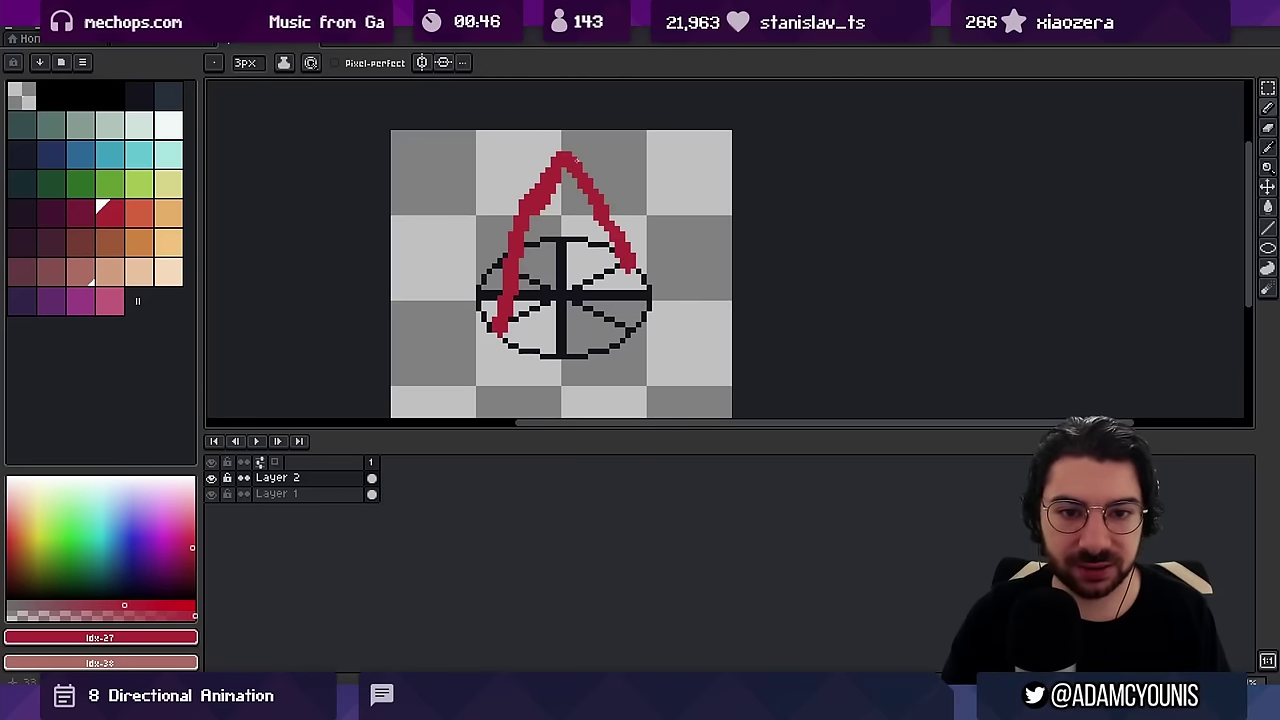
Undo the two red diagonal leg strokes over the ellipse
key(m)
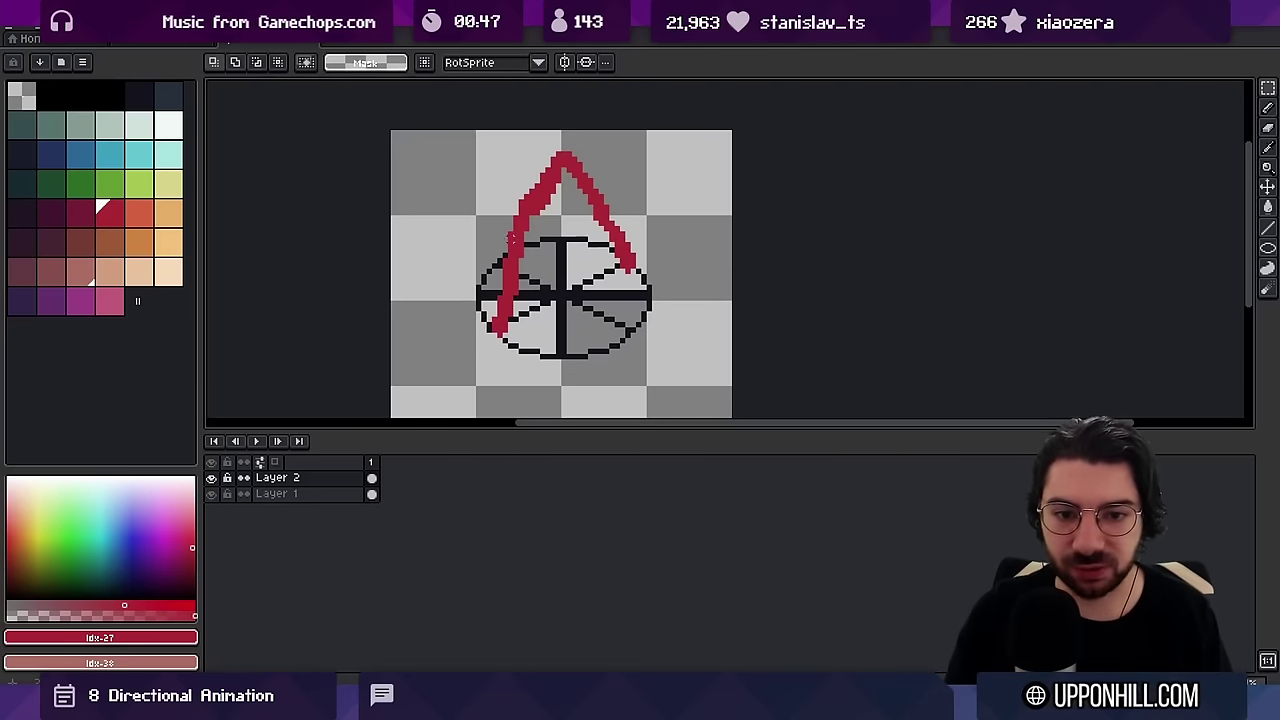
key(ctrl+z)
key(ctrl+z)
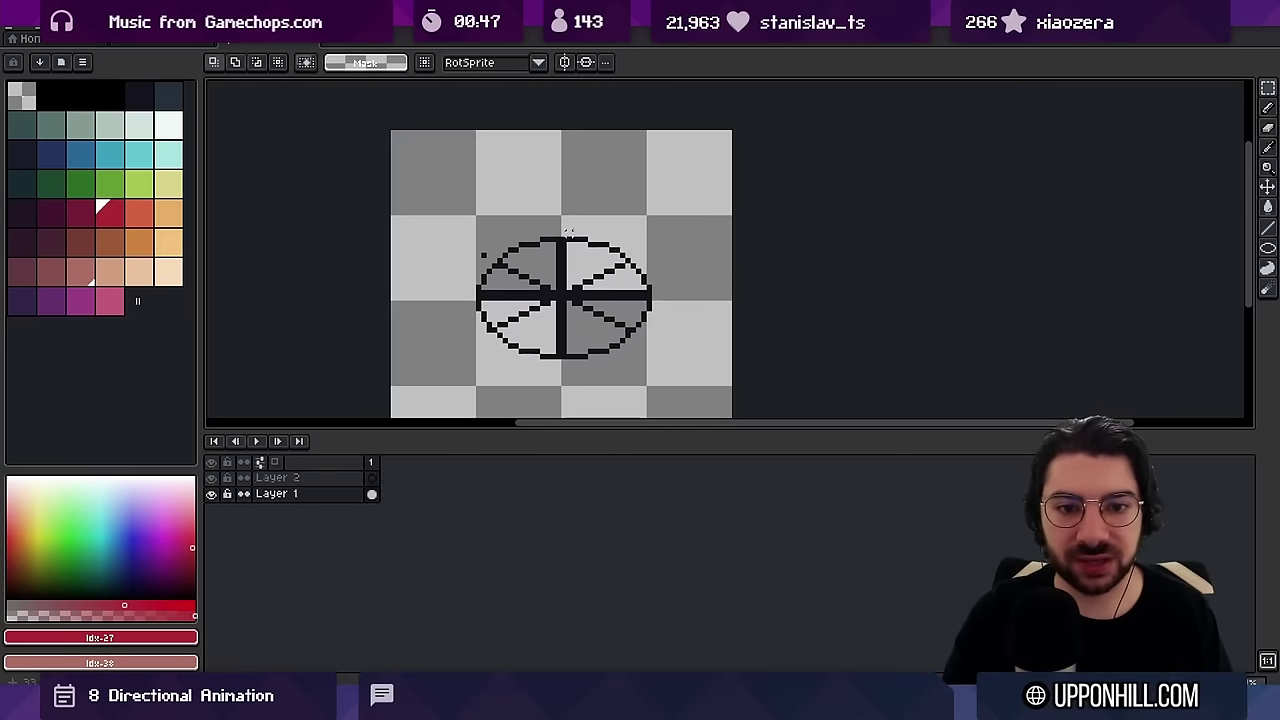
Switch back to the character sprite and make the E frame active
click(175, 44)
key(space)
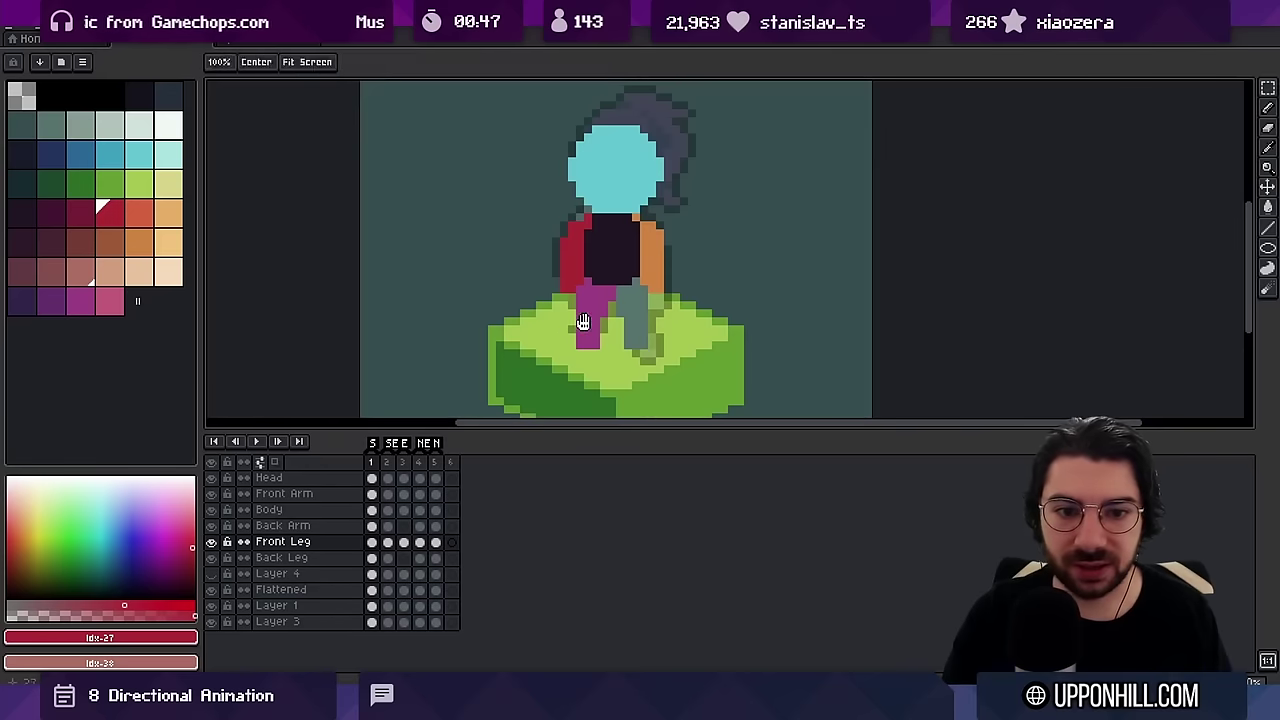
drag(582, 322, 513, 308)
mouse_move(373, 465)
mouse_down()
mouse_move(393, 463)
mouse_move(378, 461)
mouse_up()
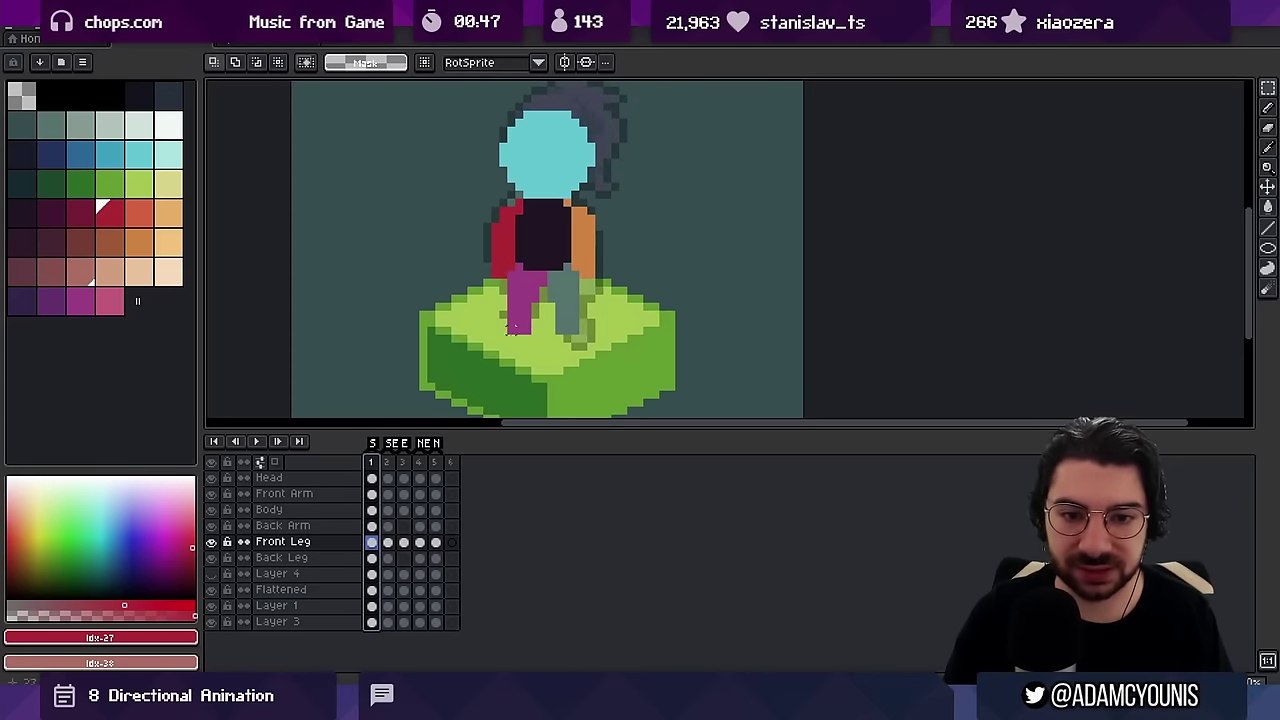
click(391, 462)
click(403, 464)
On the Body layer of the E frame, paint a shoulder band across the top of the torso in Idx-25
alt+click(548, 318)
key(ctrl+space)
mouse_move(577, 318)
mouse_down()
mouse_move(557, 302)
mouse_move(579, 347)
mouse_move(574, 333)
mouse_up()
key(e)
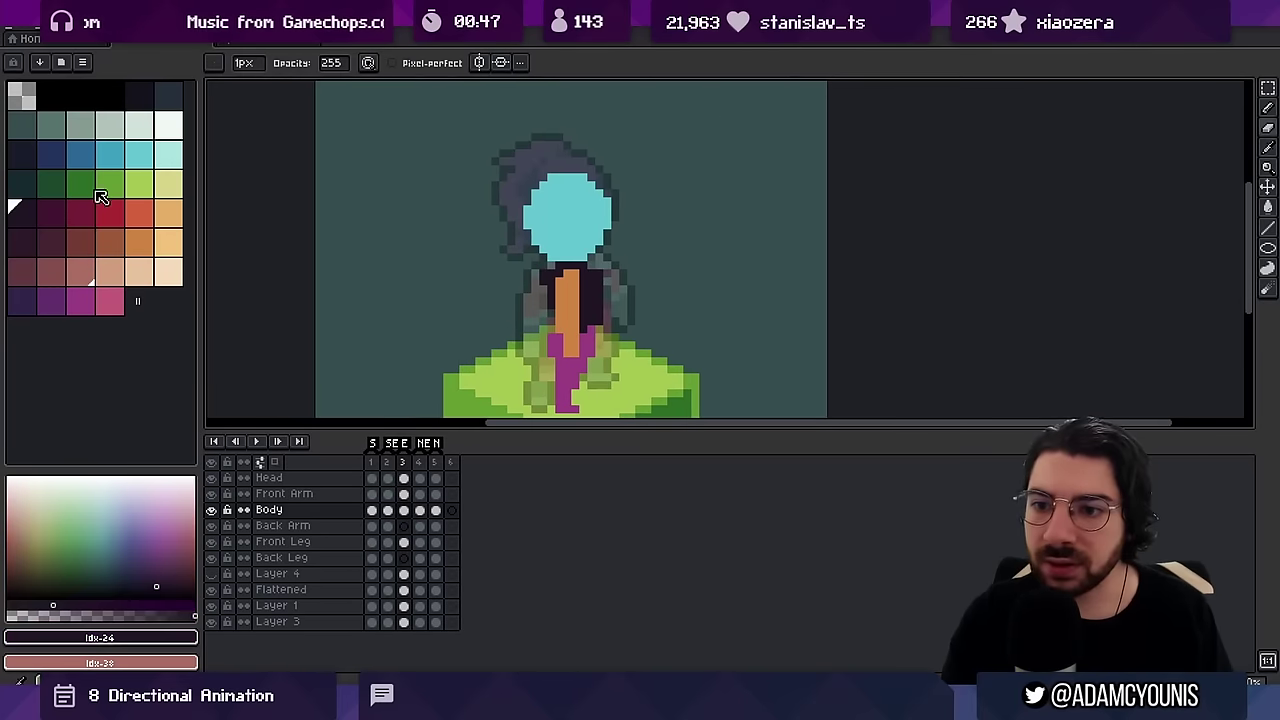
click(56, 215)
key(b)
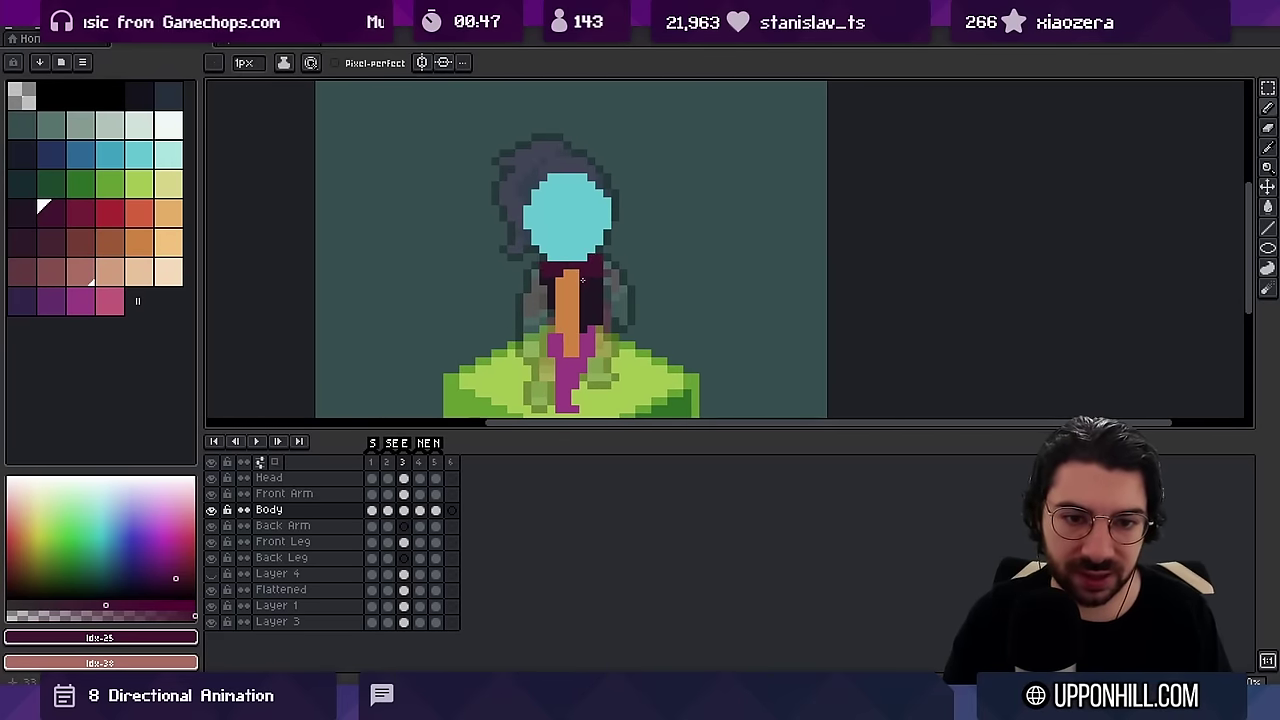
scroll(595, 265, down, 3)
scroll(605, 255, up, 2)
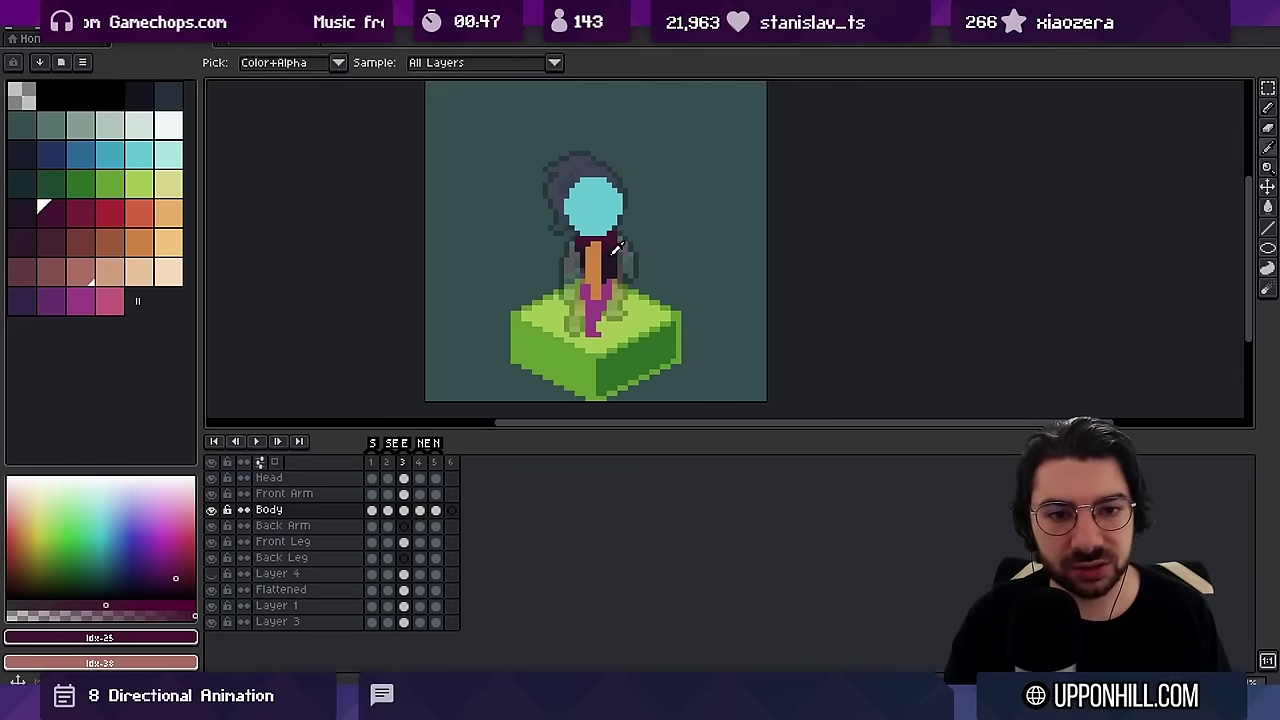
alt+click(614, 246)
scroll(608, 245, up, 2)
alt+click(559, 254)
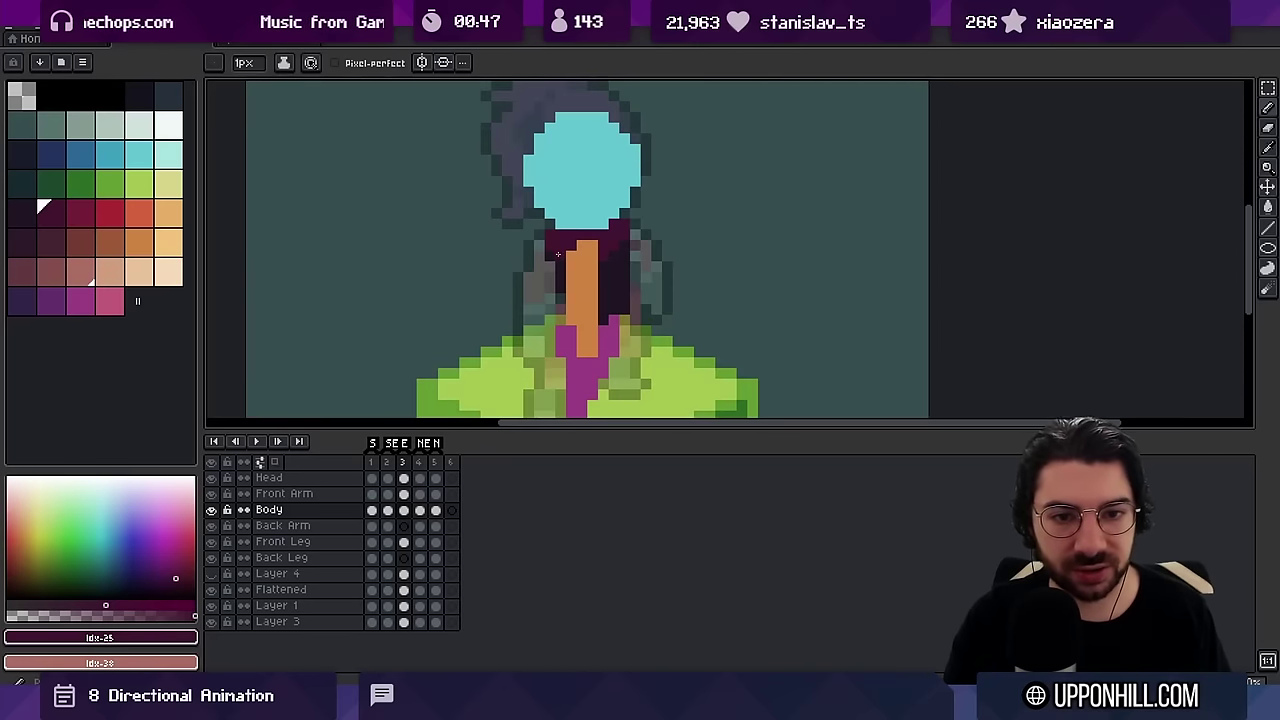
key(z)
drag(630, 238, 657, 231)
scroll(657, 231, up, 2)
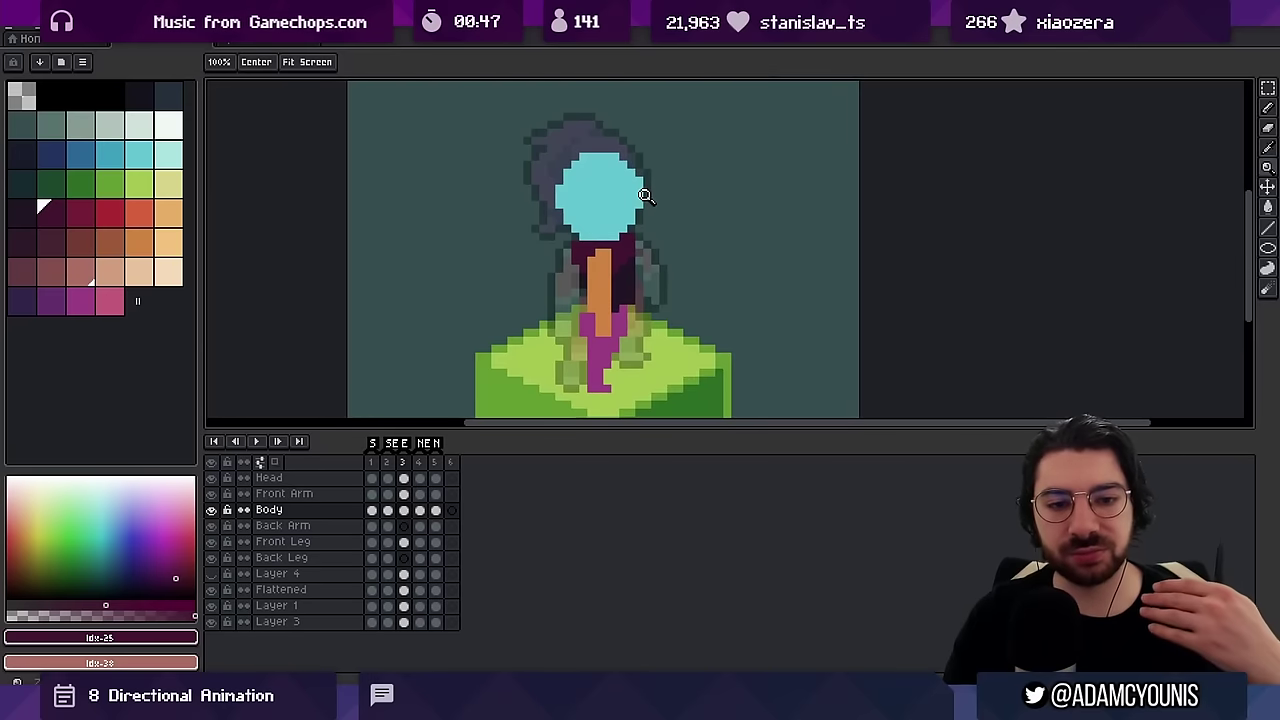
Try filling the E frame's shoulder band with Idx-26
key(v)
key(b)
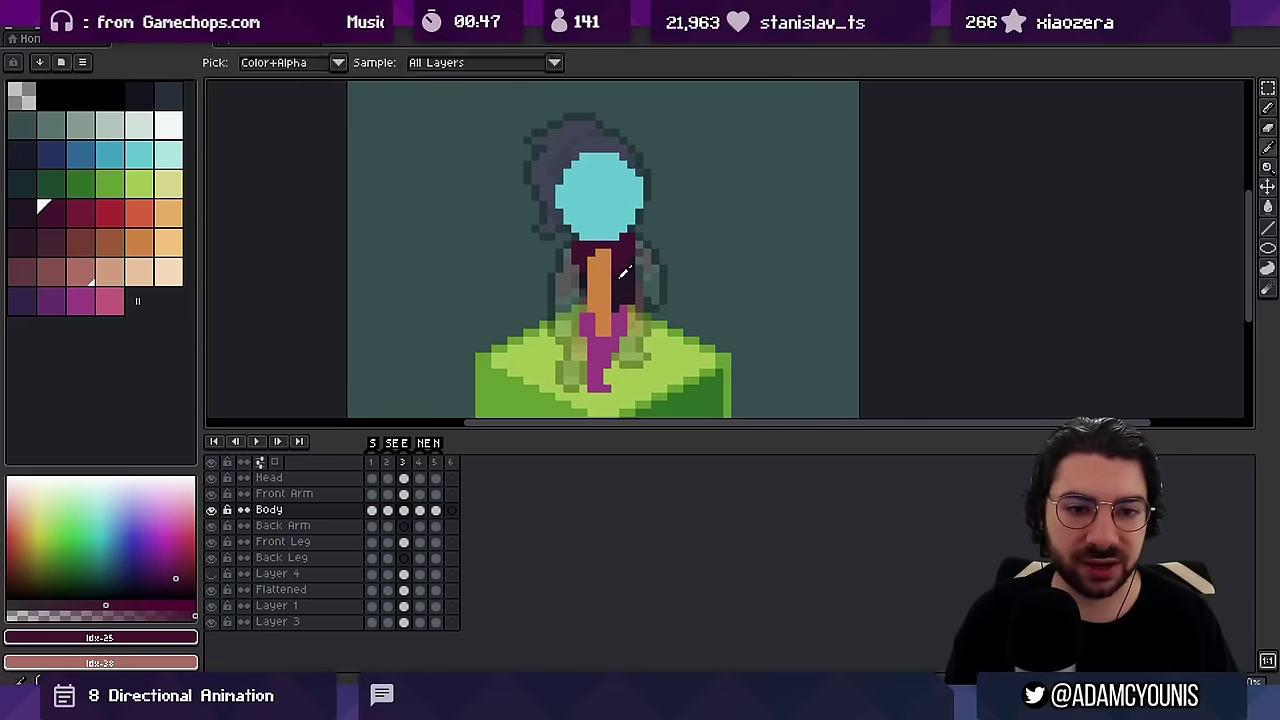
alt+click(612, 268)
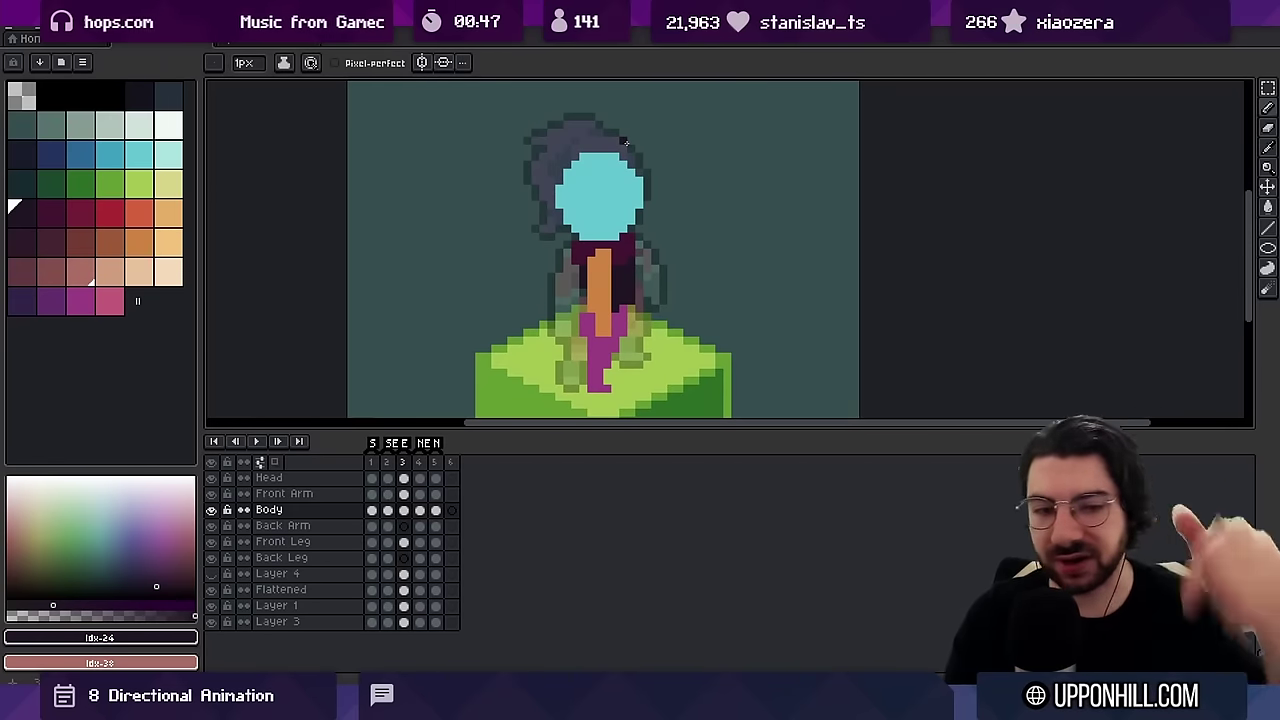
alt+click(627, 247)
click(76, 219)
key(g)
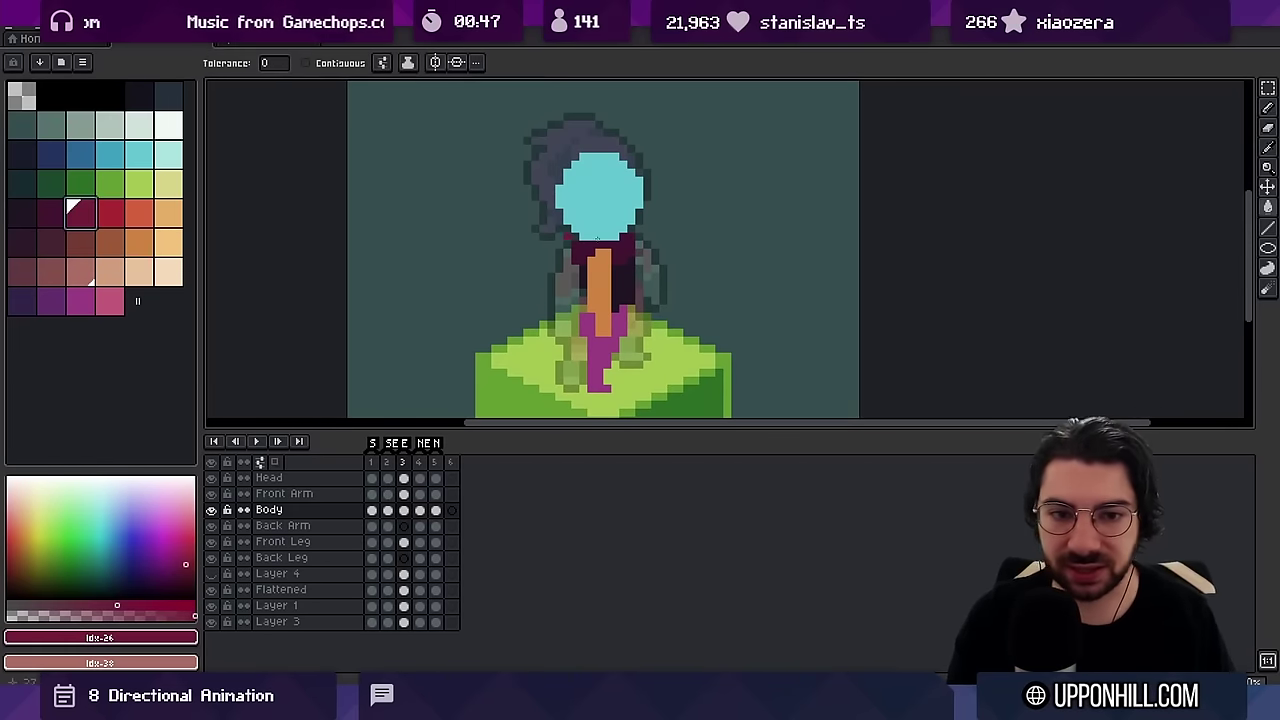
click(630, 248)
key(z)
scroll(634, 245, down, 4)
scroll(640, 245, up, 3)
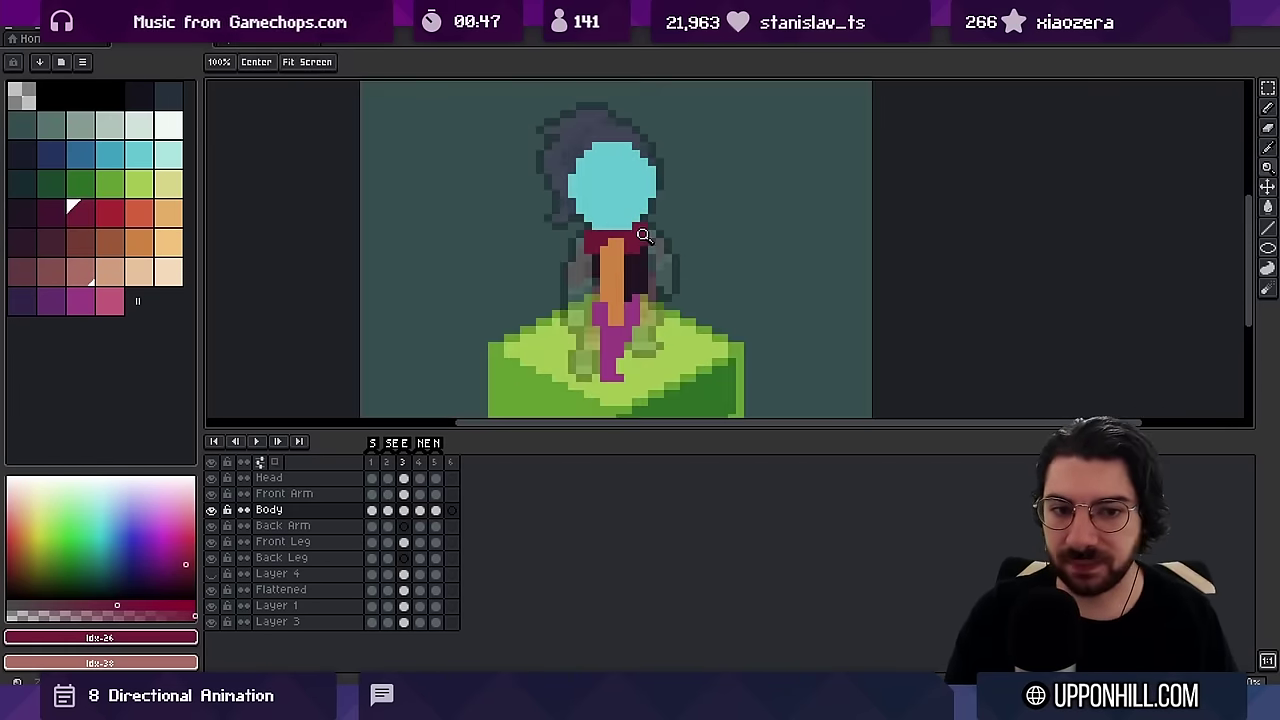
Sample the torso's Idx-24 color and undo the shoulder band's recoloring
alt+click(627, 295)
scroll(638, 256, up, 1)
scroll(636, 214, down, 3)
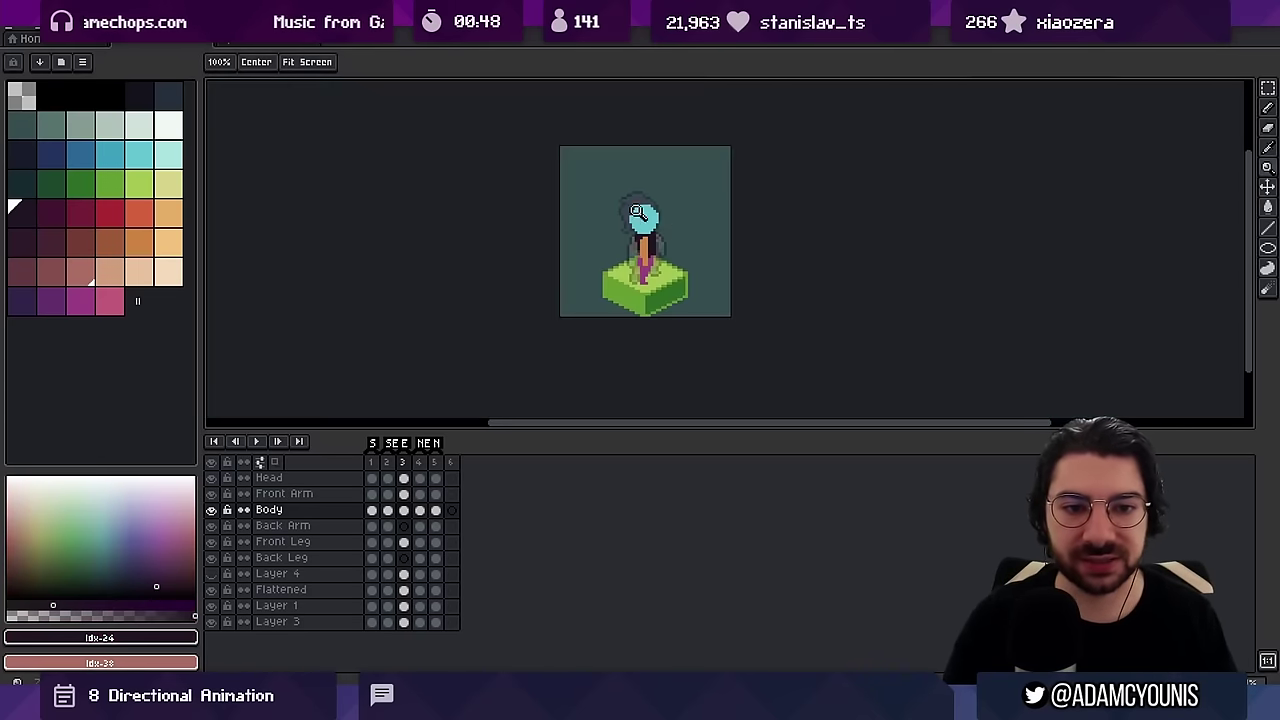
key(ctrl+z)
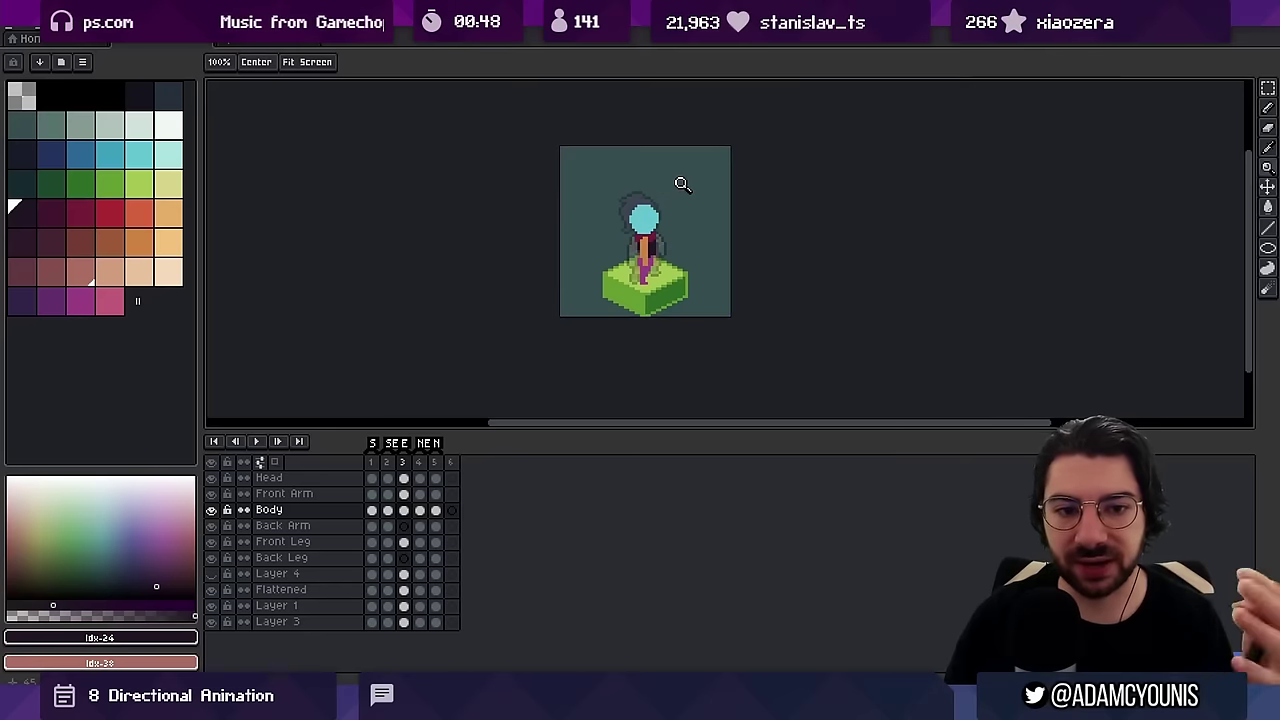
On the Front Arm layer of the E frame, highlight the top of the arm in Idx-35
scroll(690, 221, up, 1)
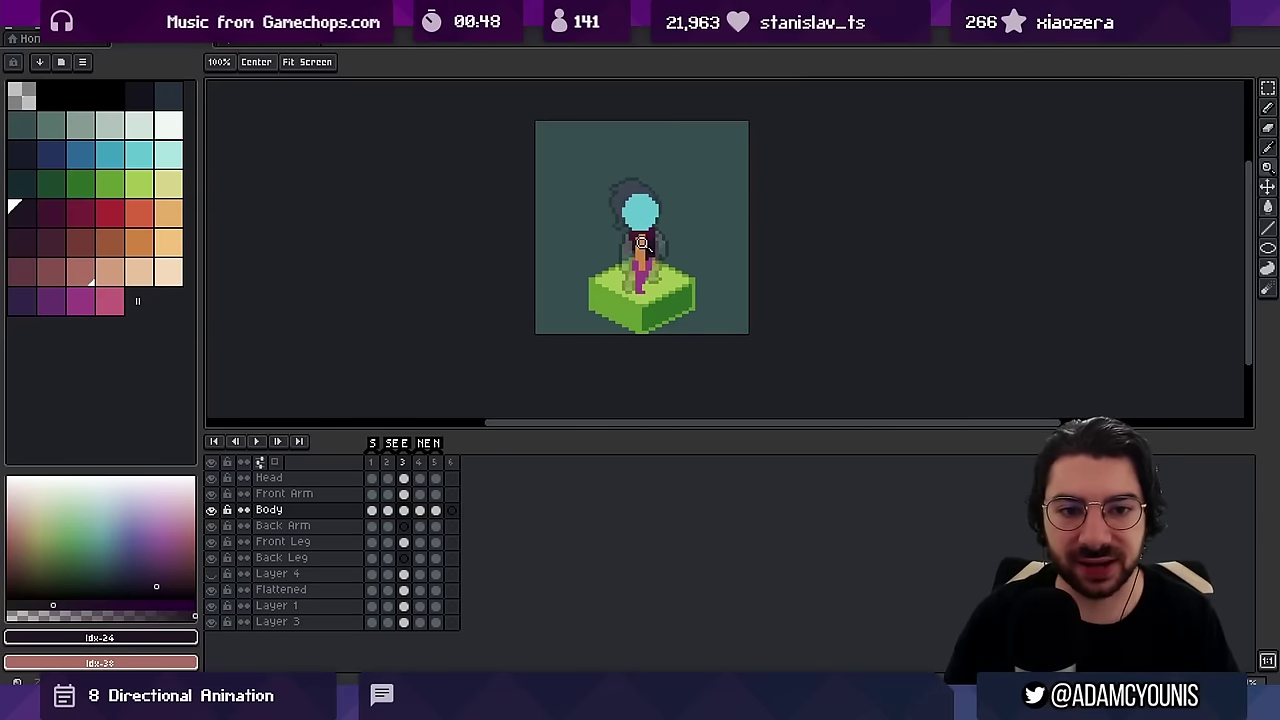
scroll(655, 235, up, 1)
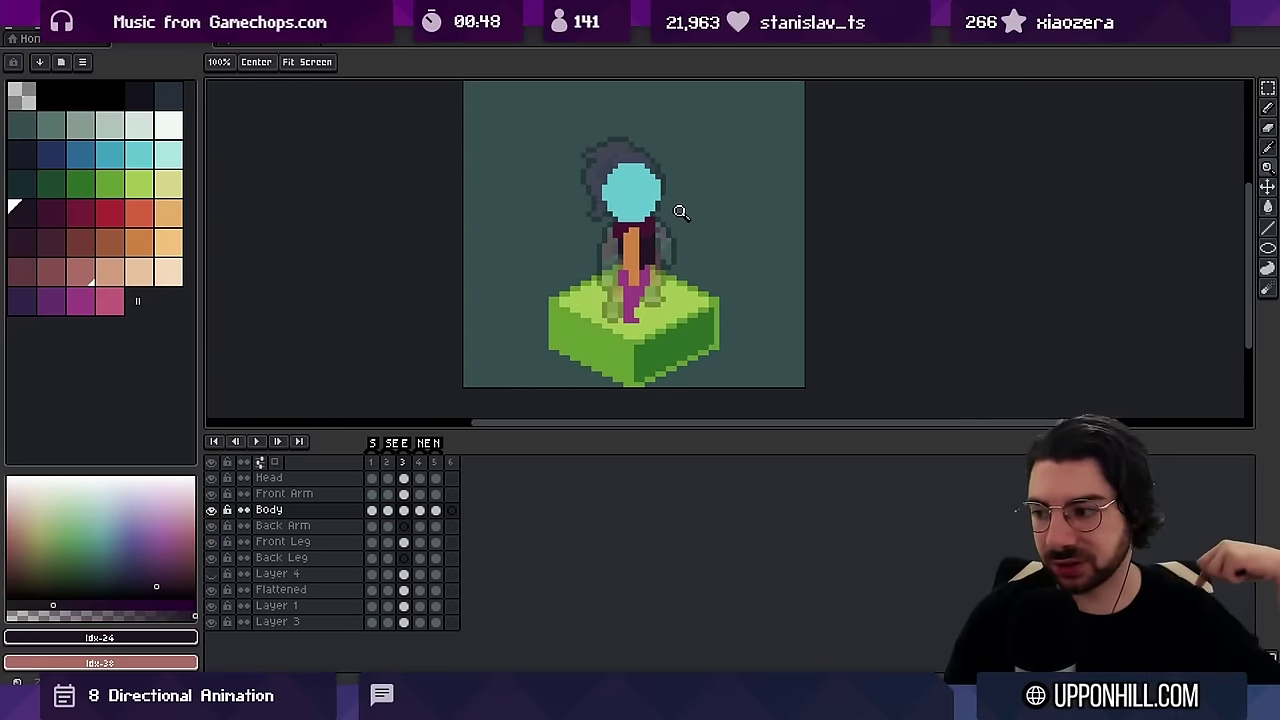
scroll(672, 252, up, 2)
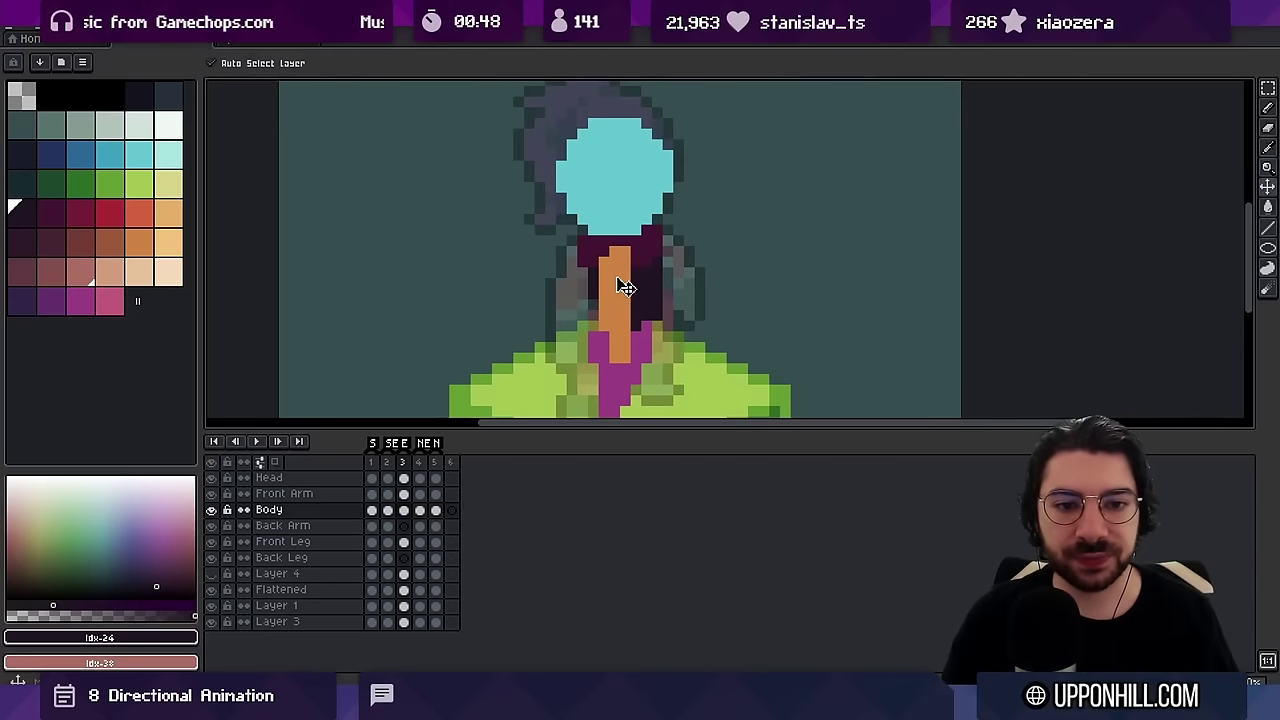
alt+click(620, 286)
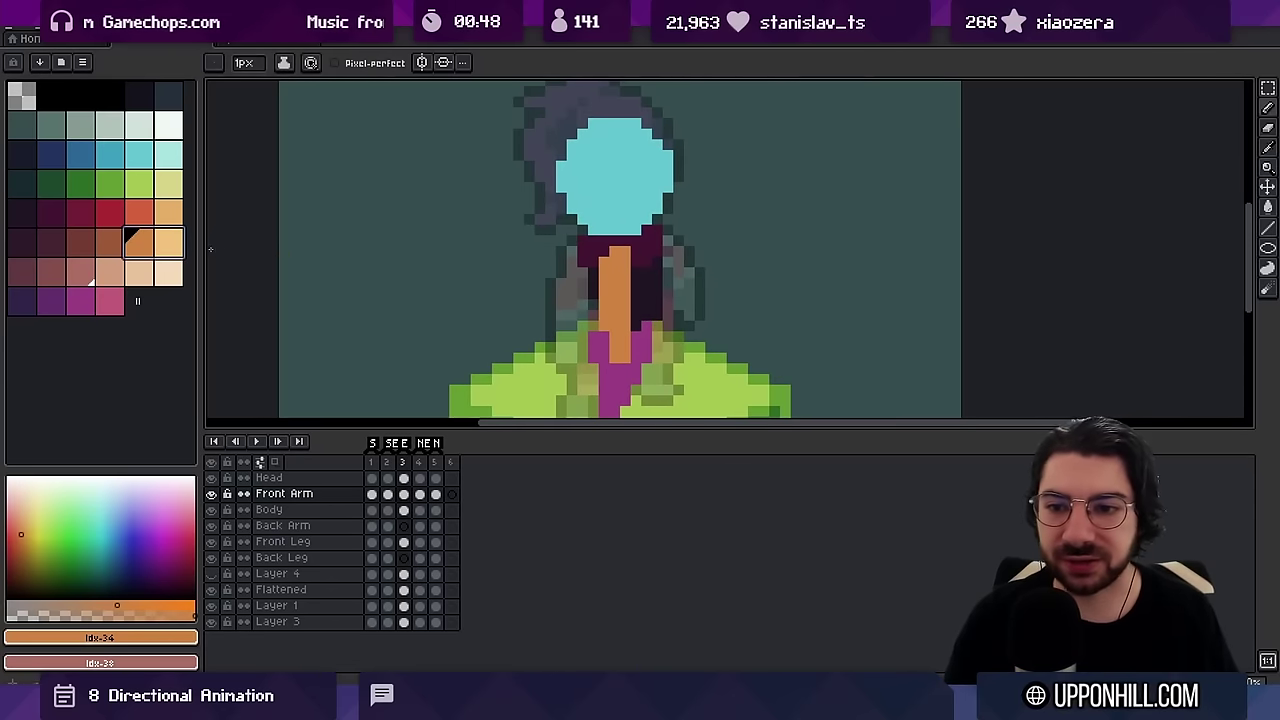
key(])
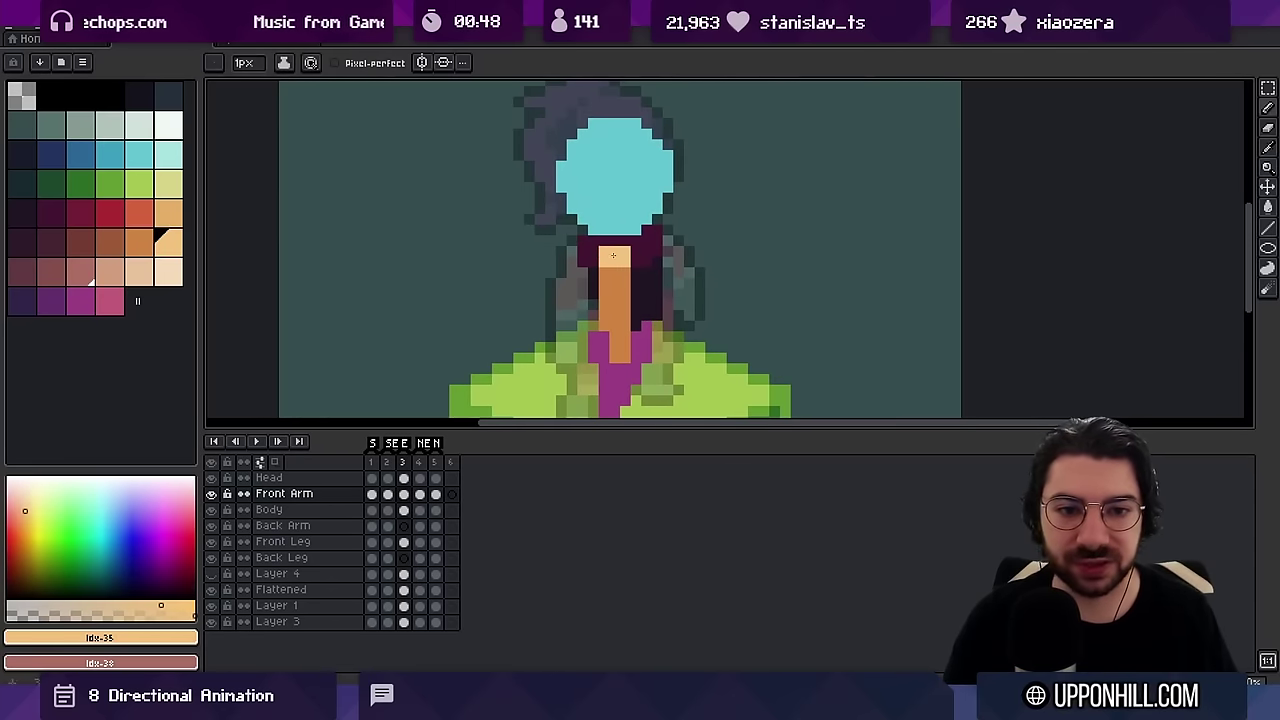
key(z)
drag(640, 249, 673, 258)
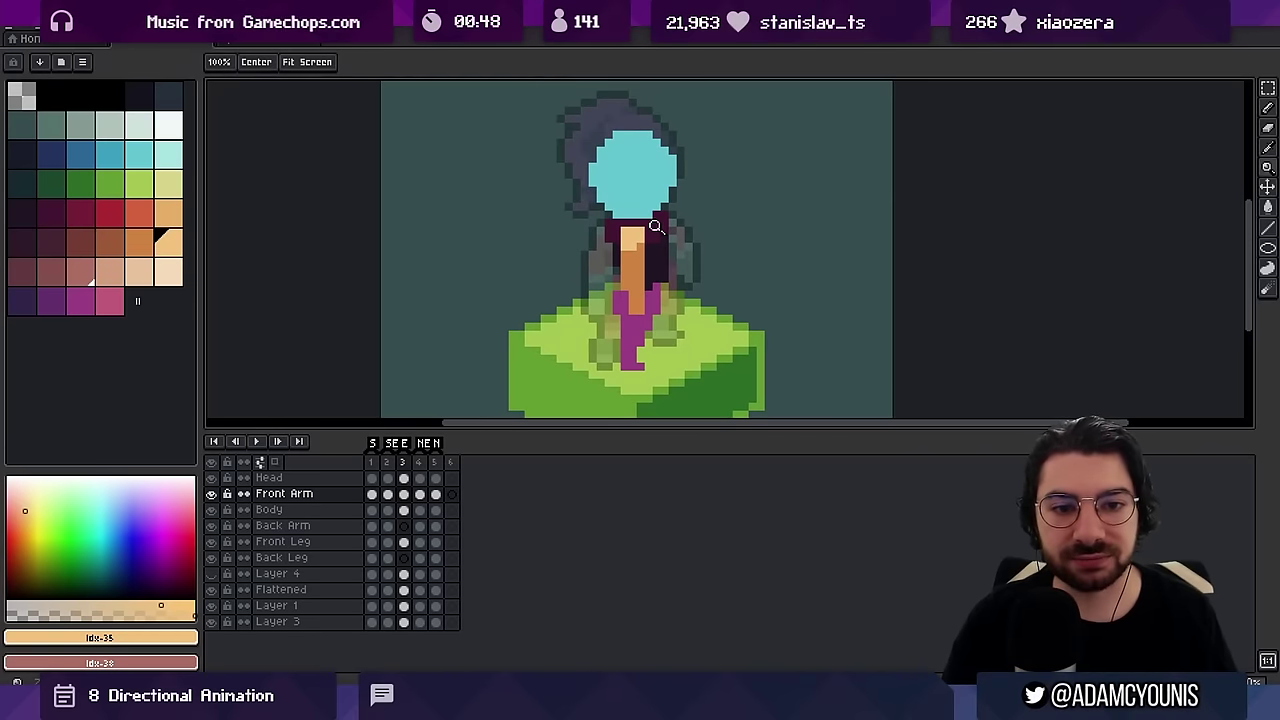
mouse_move(655, 227)
mouse_down()
mouse_move(608, 168)
mouse_move(664, 211)
mouse_up()
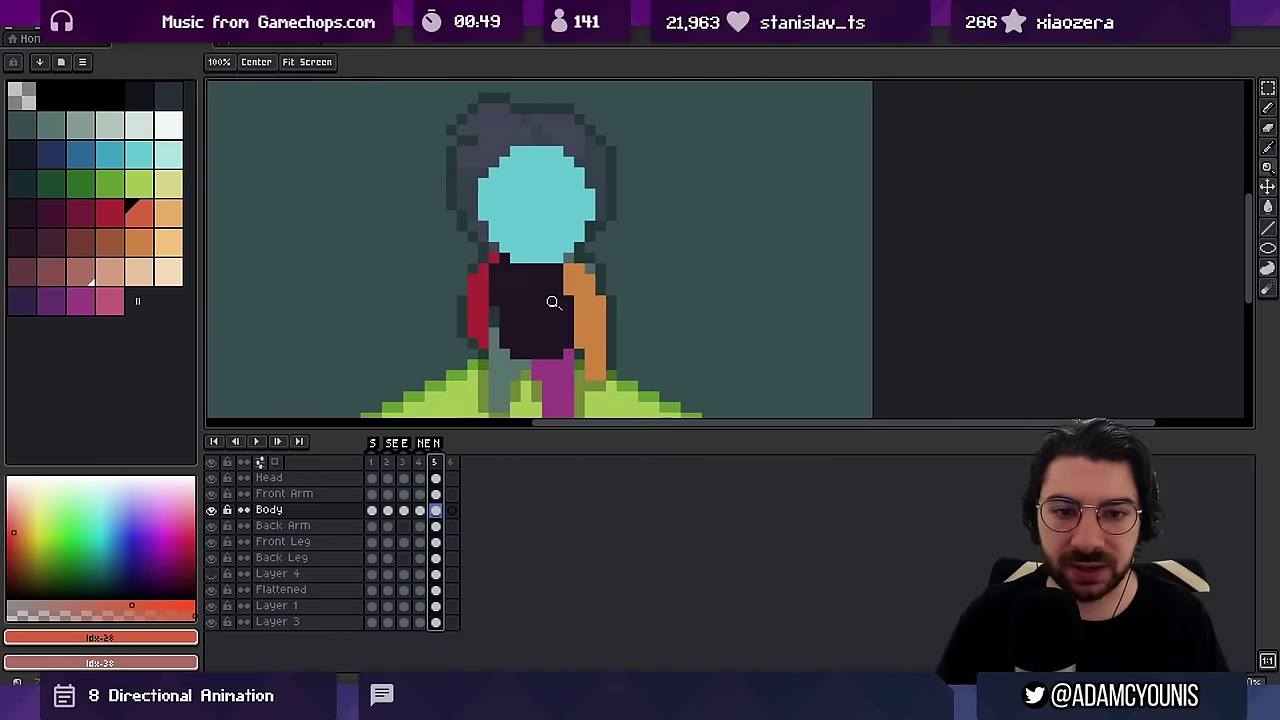
Compare the leg shapes and positions in the N and S frames
drag(552, 300, 527, 305)
mouse_move(527, 305)
mouse_down()
mouse_move(525, 274)
mouse_move(542, 296)
mouse_up()
ctrl+click(522, 298)
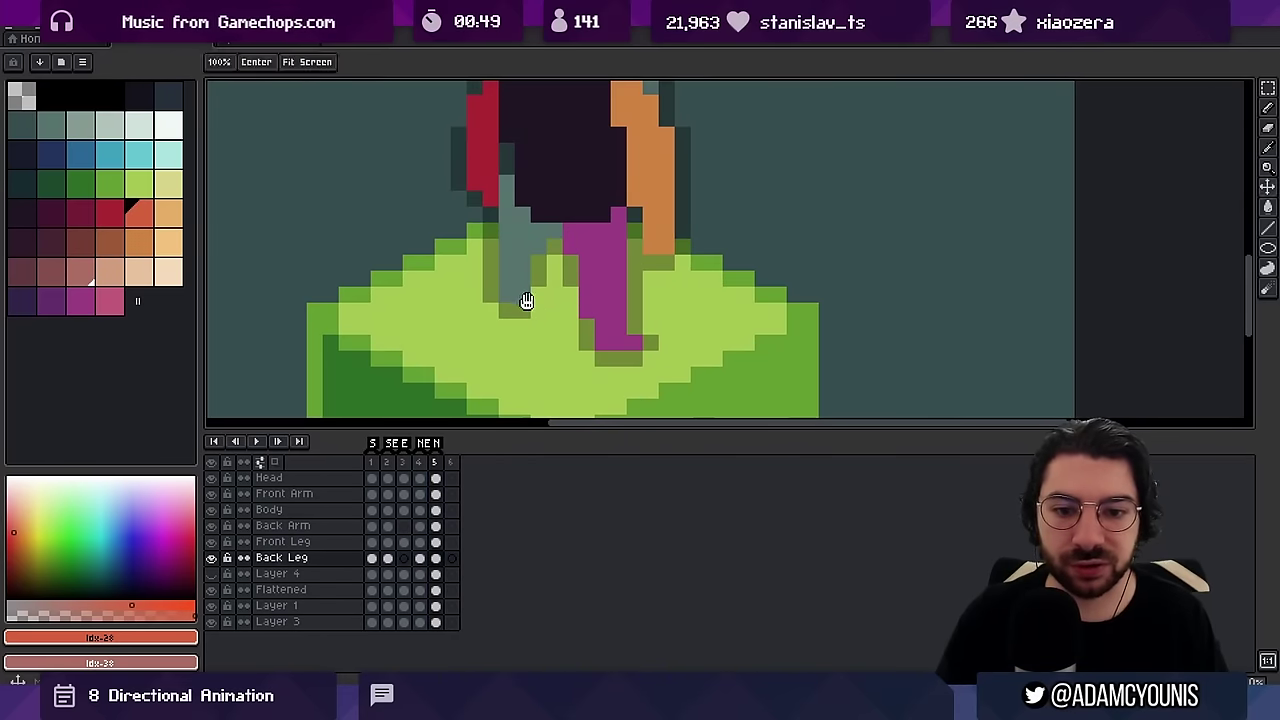
click(372, 462)
key(3)
key(Up)
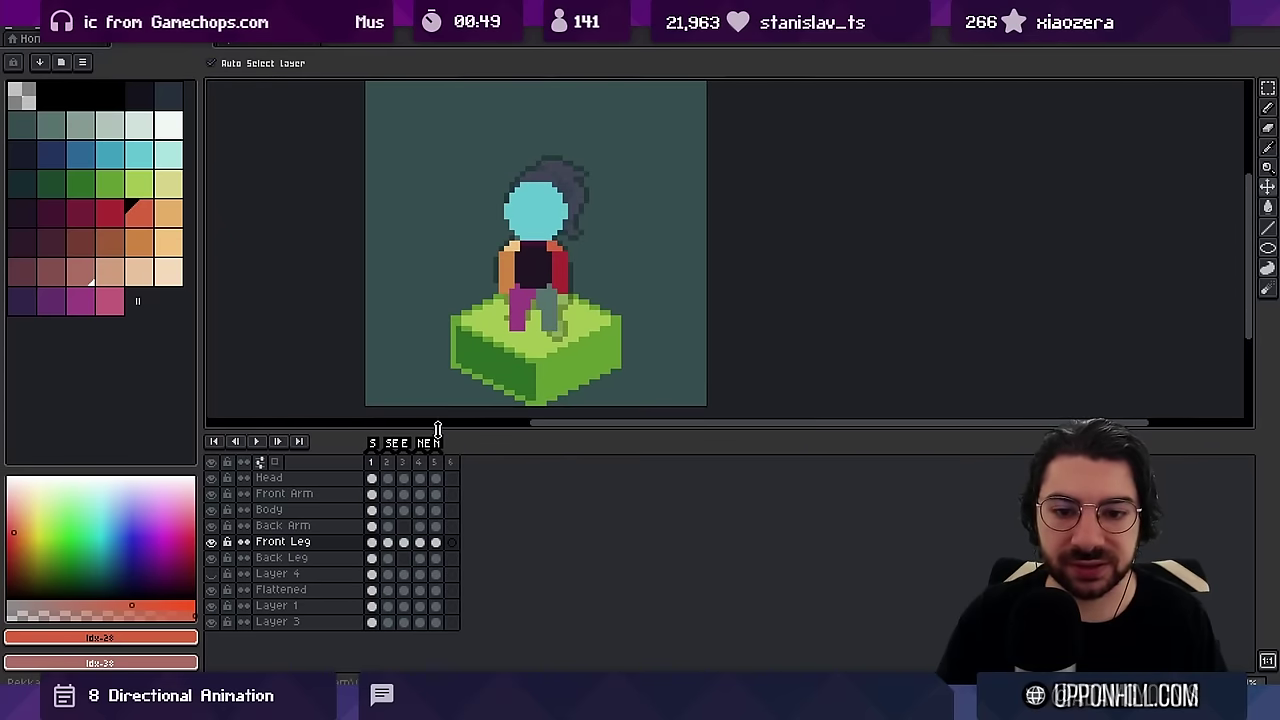
click(372, 543)
click(544, 313)
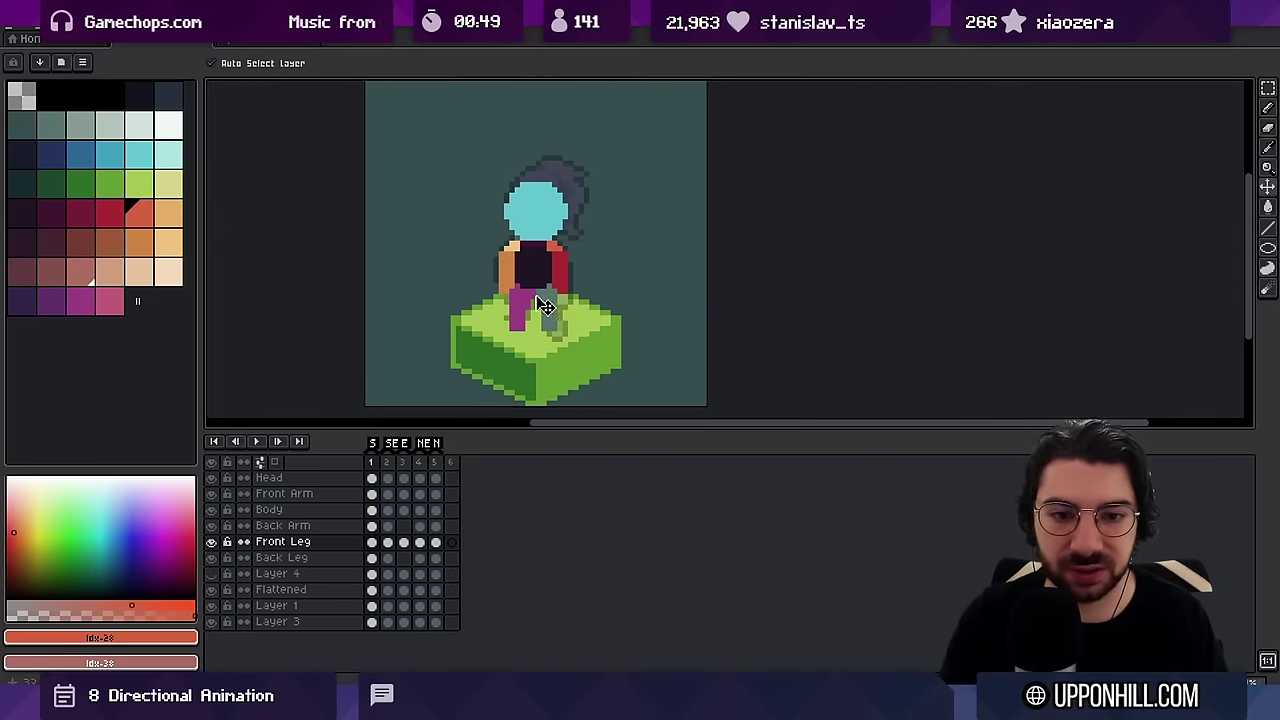
In the N frame, lengthen and straighten the back leg in Idx-7 and reshape the front leg to match
click(436, 462)
key(z)
click(563, 331)
ctrl+click(510, 290)
alt+click(508, 290)
drag(500, 306, 500, 317)
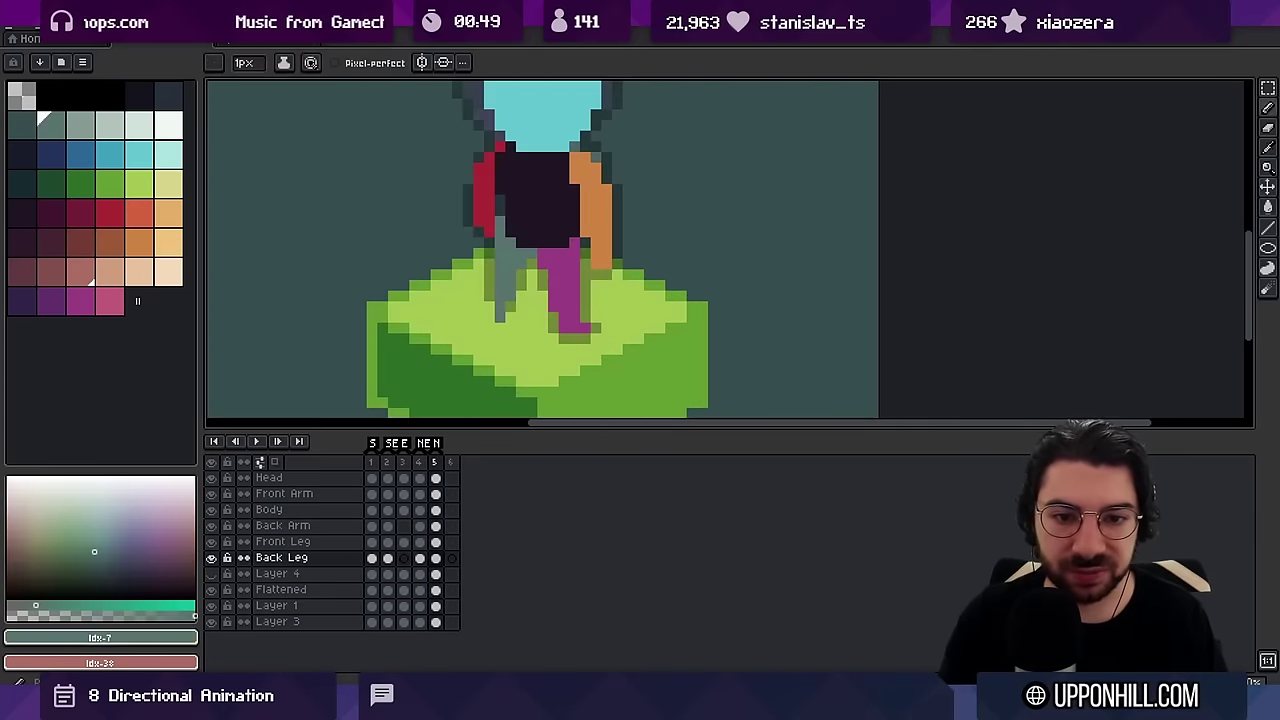
ctrl+click(576, 318)
alt+click(567, 295)
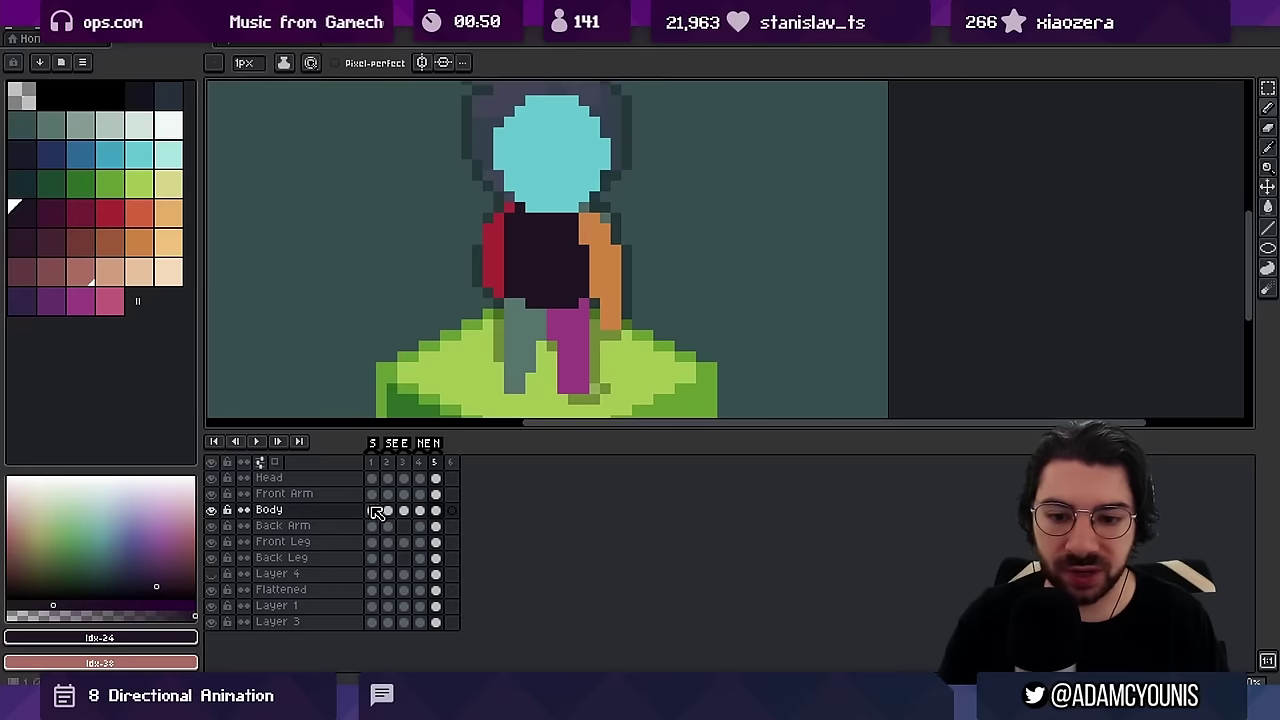
On the Head layer of the S frame, paint a rounded Idx-15 shadow over the lower part of the head
click(373, 511)
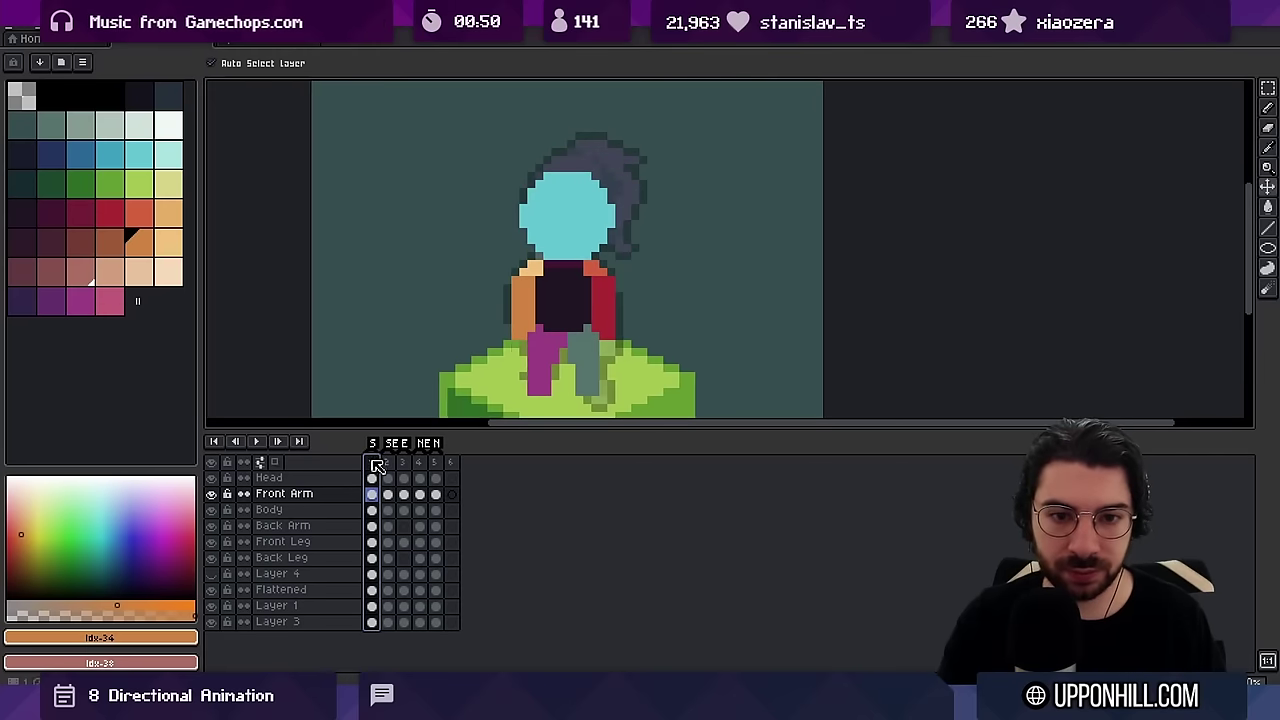
drag(375, 470, 405, 470)
click(370, 463)
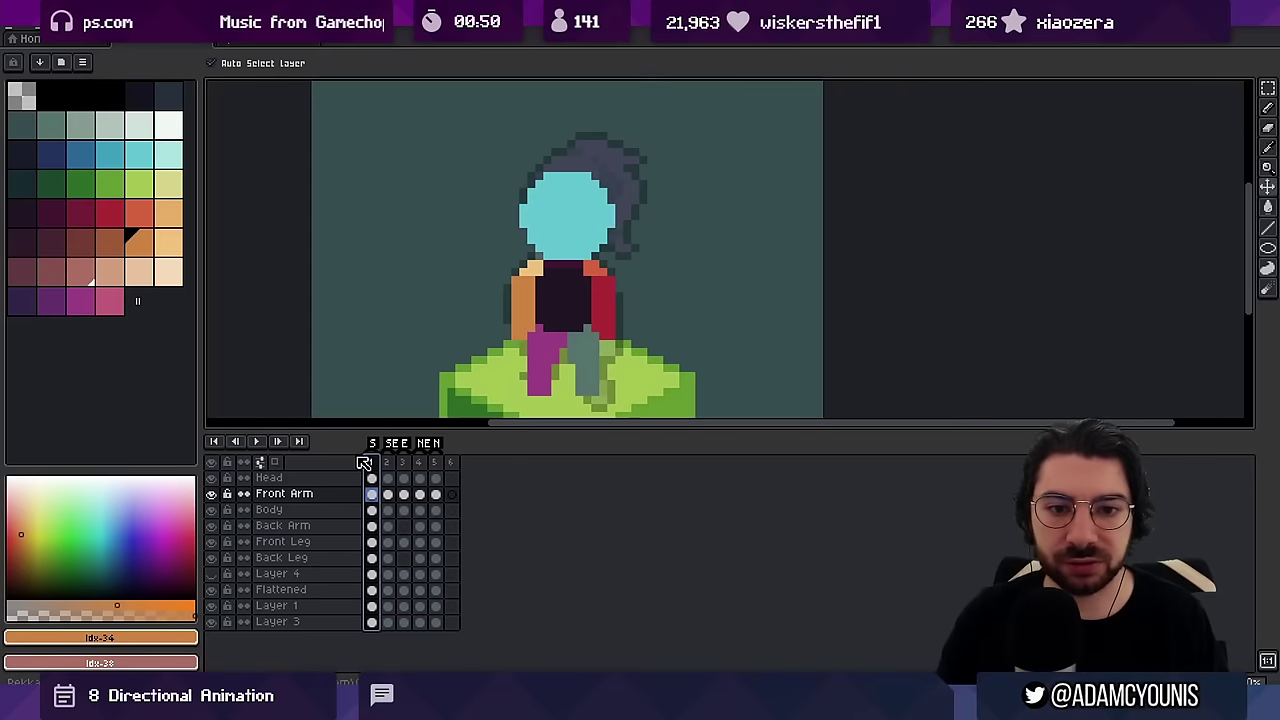
click(546, 228)
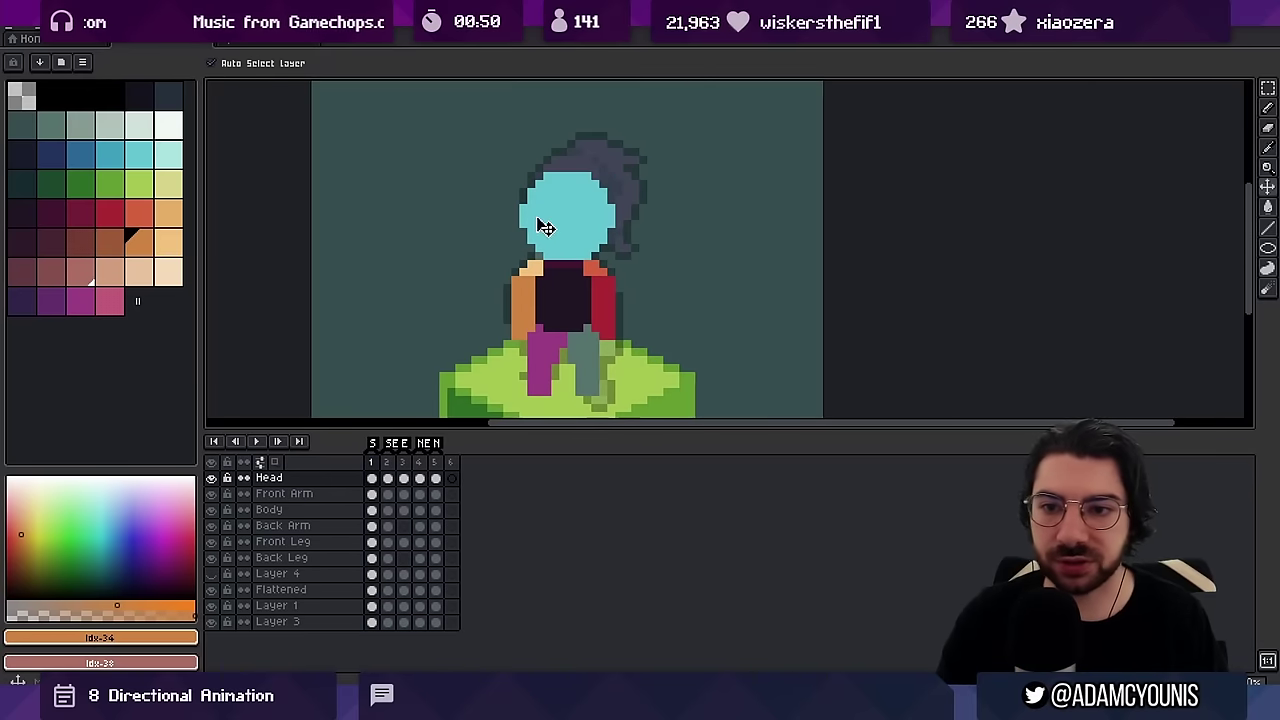
click(112, 156)
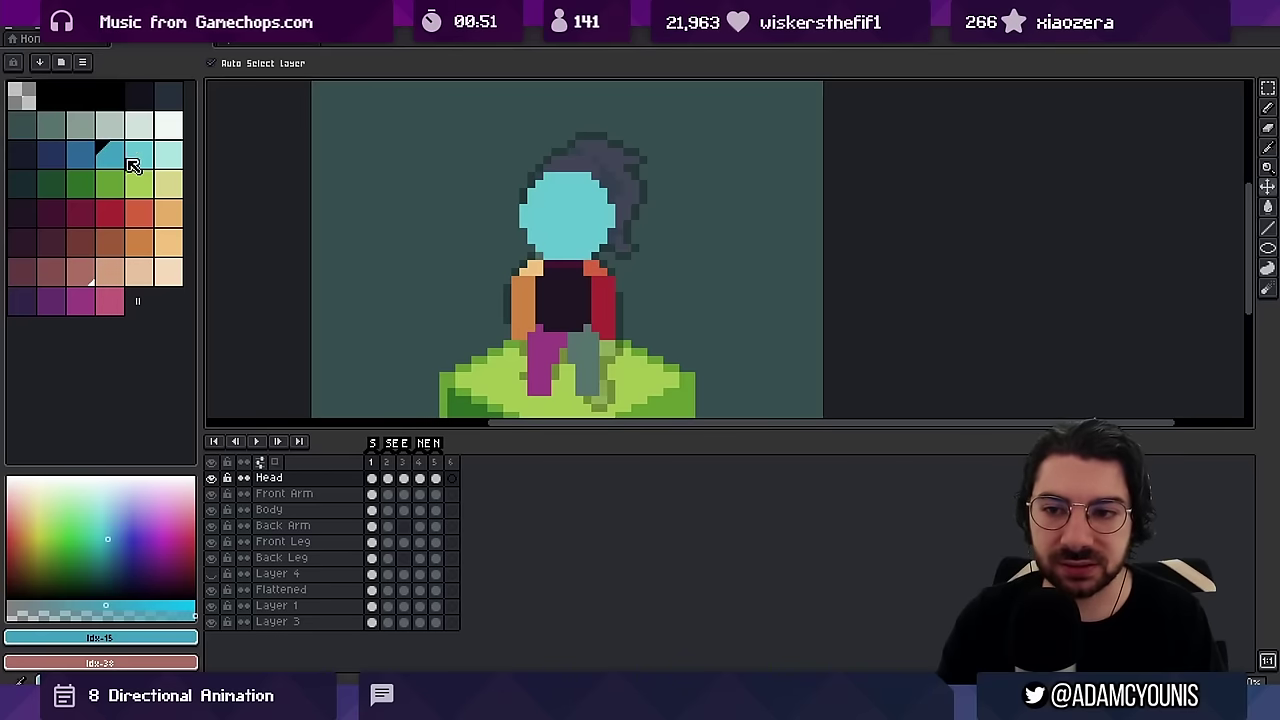
key(b)
mouse_move(567, 257)
mouse_down()
mouse_move(568, 230)
mouse_move(560, 237)
mouse_up()
key(ctrl+z)
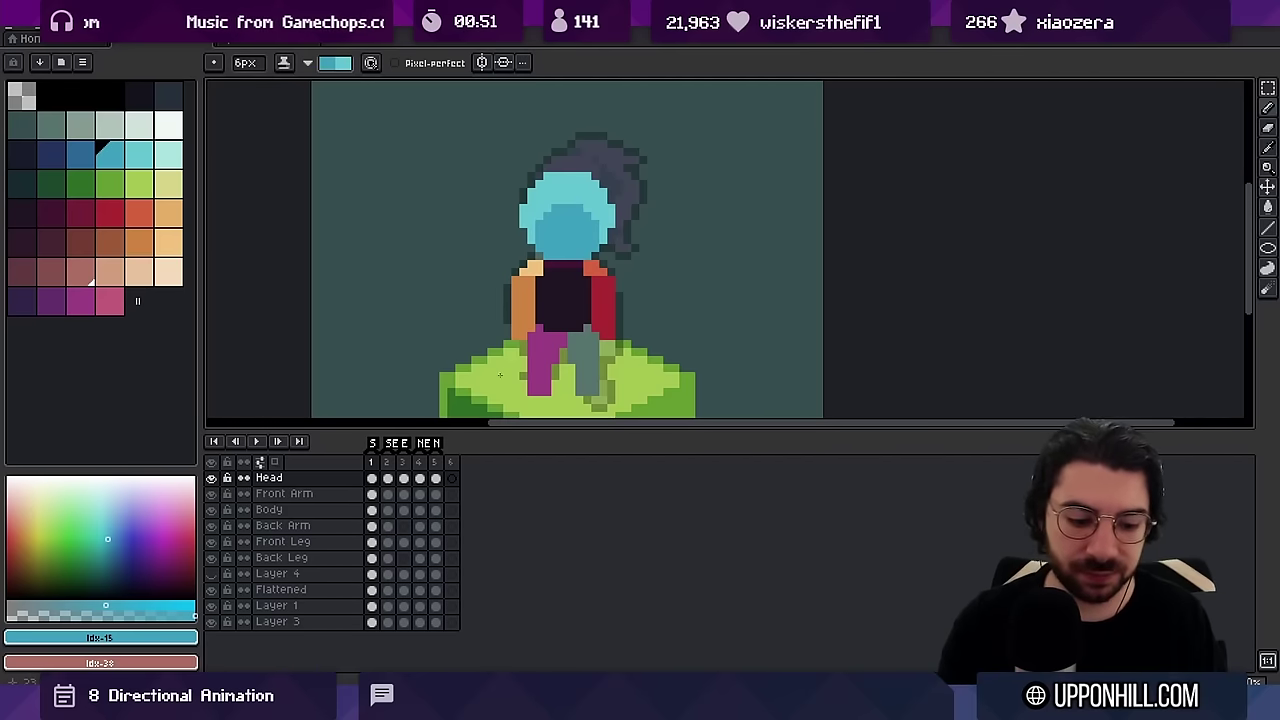
Shade the face on the Head layer of the SE, E and NE frames in Idx-15, on the side each head faces
key(Right)
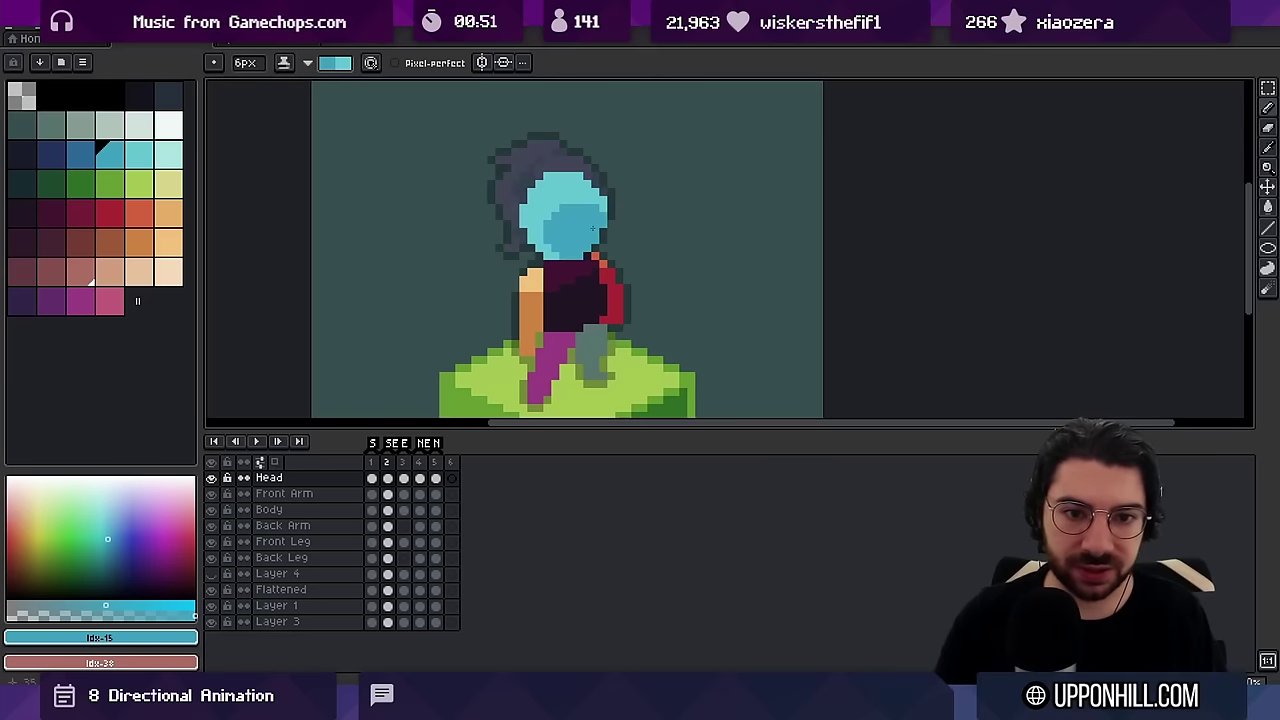
key(Right)
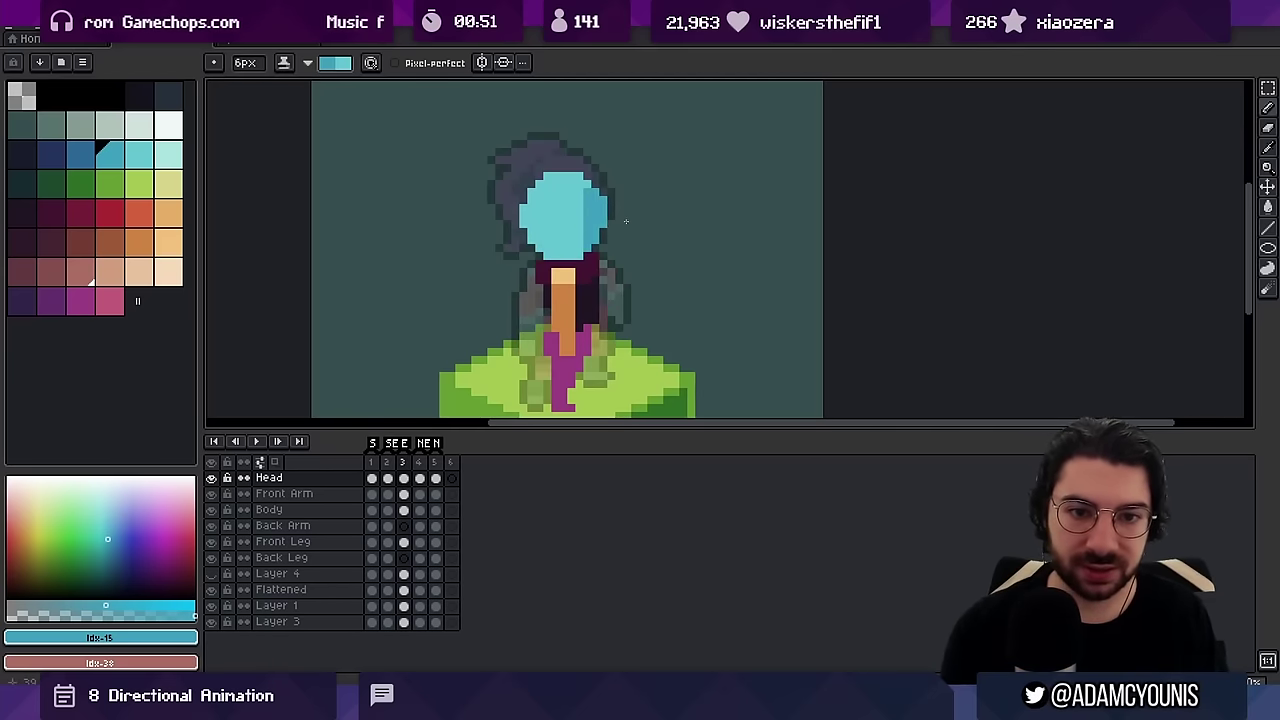
key(Right)
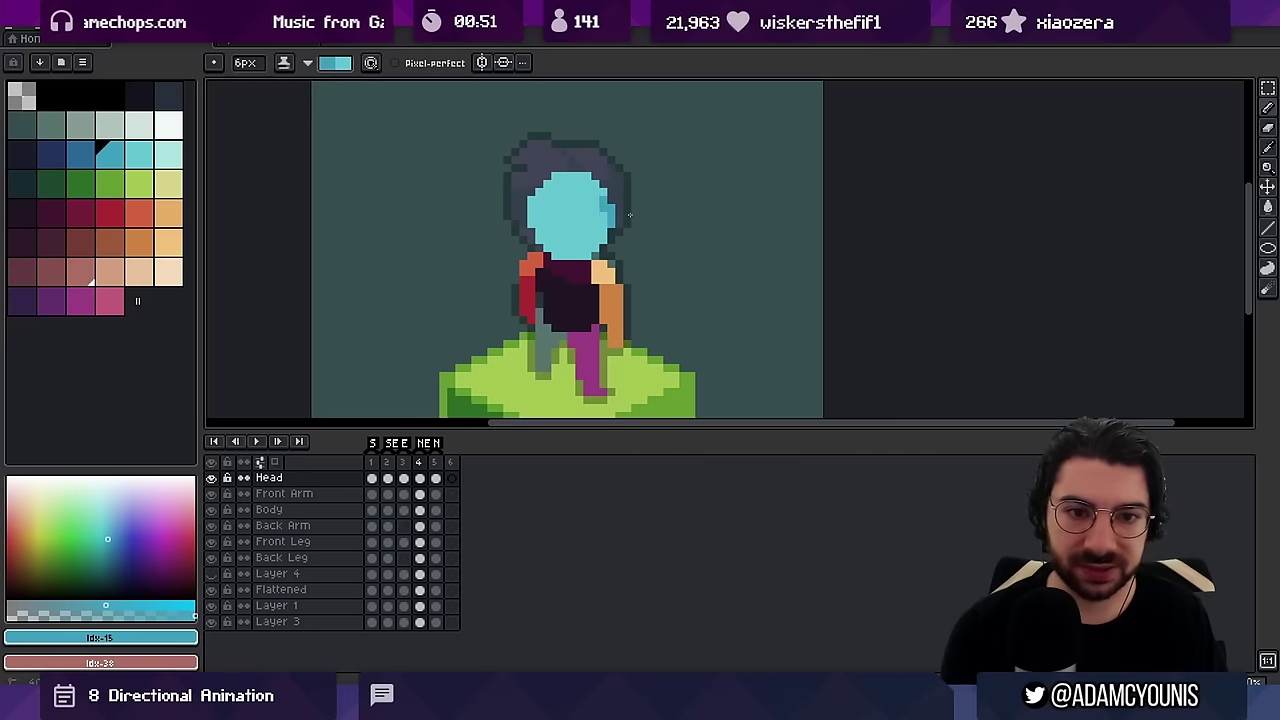
mouse_move(372, 463)
mouse_down()
mouse_move(422, 470)
mouse_move(362, 470)
mouse_move(457, 464)
mouse_move(359, 468)
mouse_up()
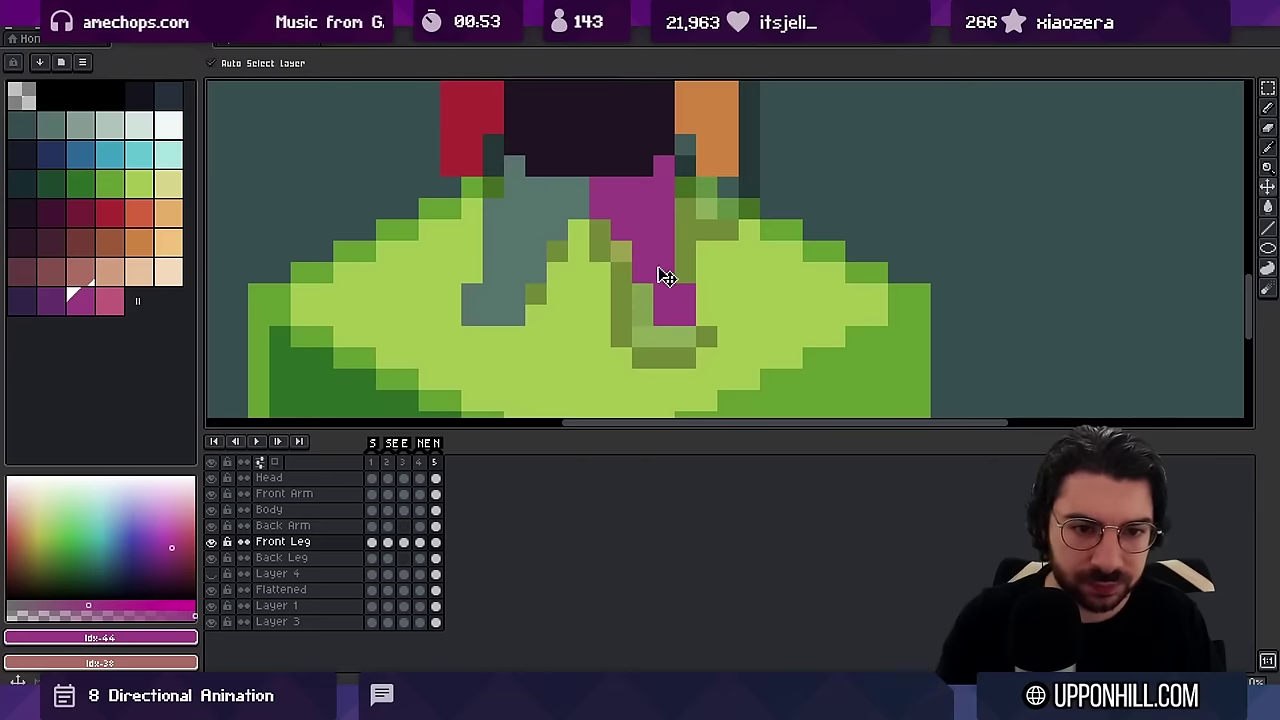
On the Front Leg layer of the N frame, reshape the leg in Idx-44 and compare it with the NE frame
alt+click(663, 263)
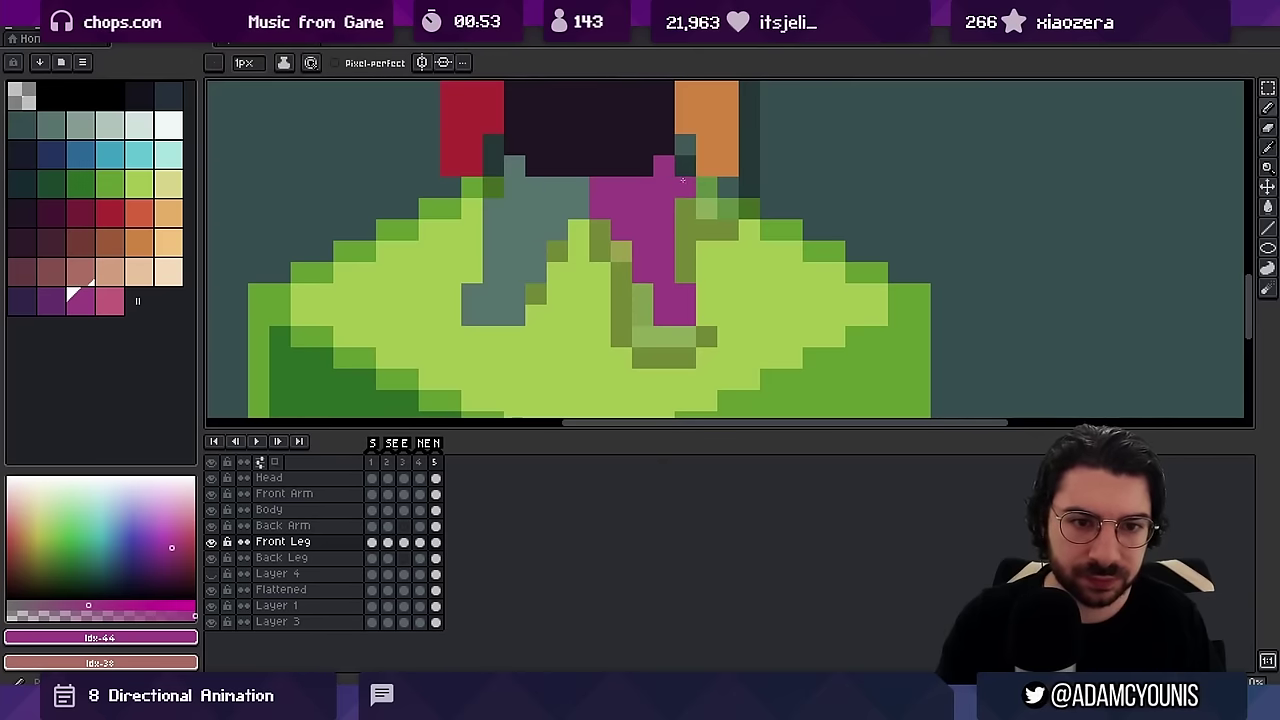
mouse_move(667, 200)
mouse_down()
mouse_move(651, 339)
mouse_move(651, 212)
mouse_up()
ctrl+click(641, 252)
alt+click(642, 252)
click(669, 284)
ctrl+click(646, 318)
alt+click(653, 326)
scroll(650, 320, down, 5)
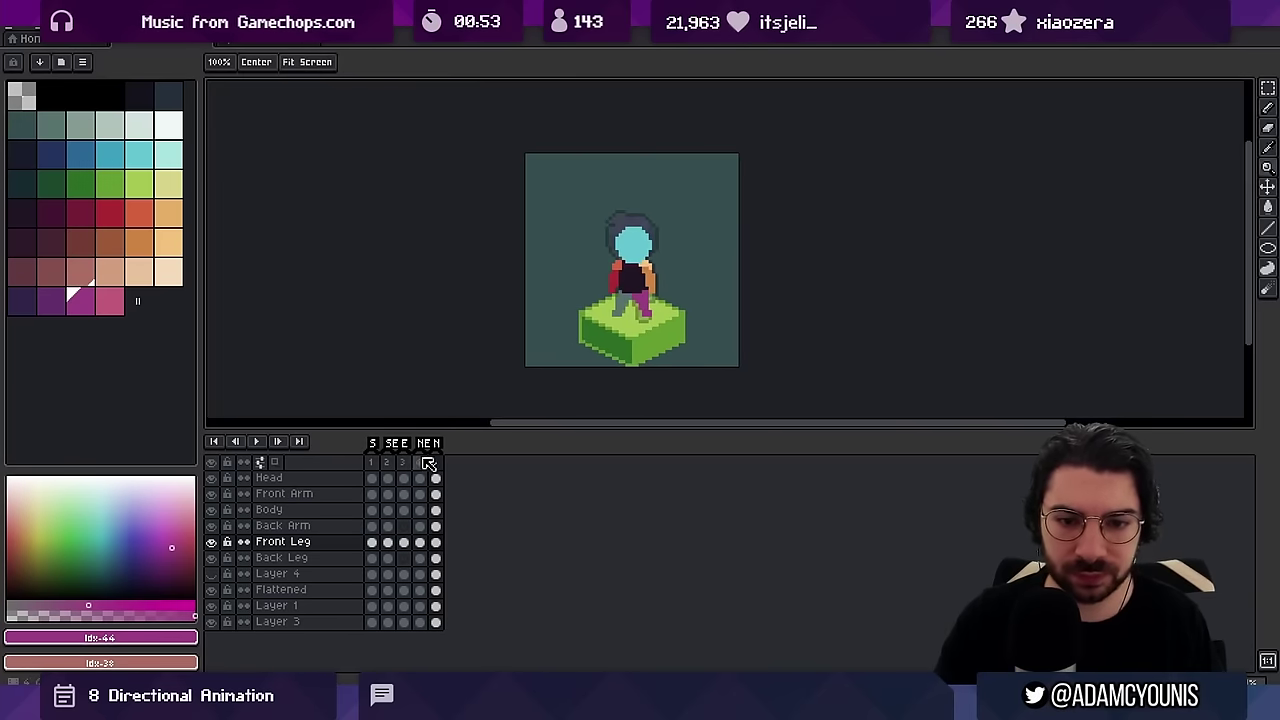
click(420, 463)
drag(416, 461, 455, 457)
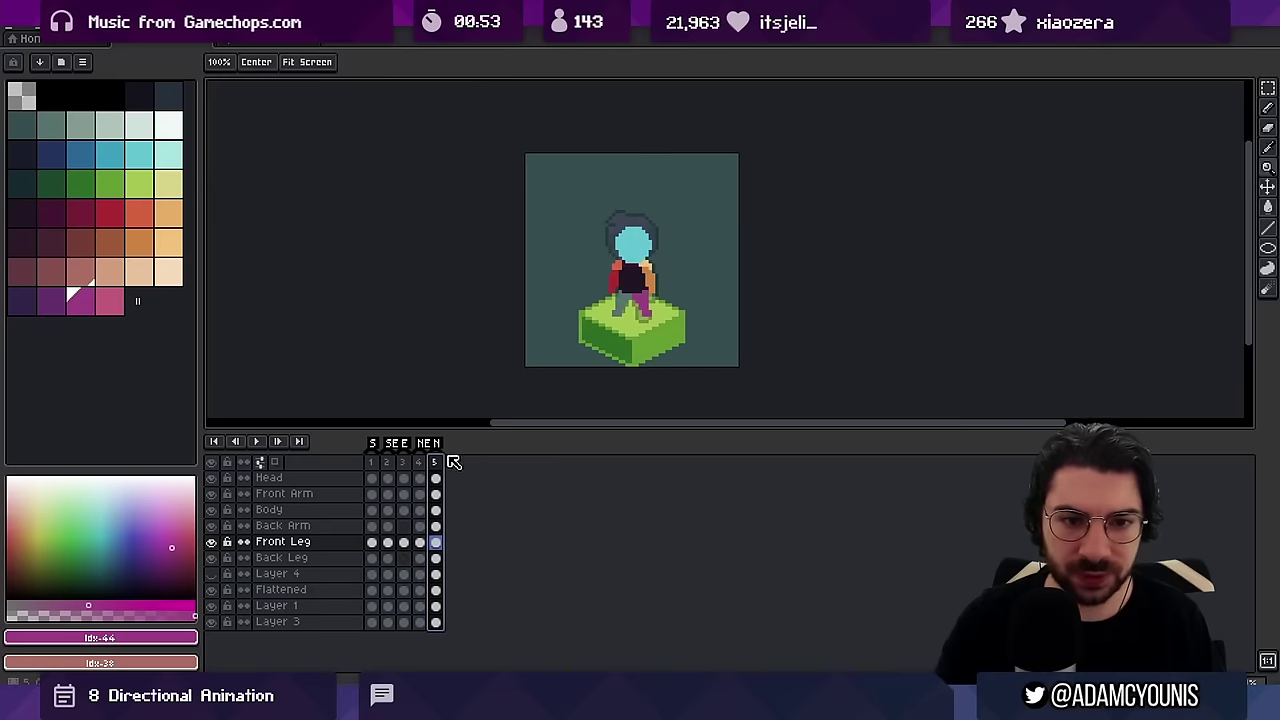
Hide the Flattened reference layer and the Layer 3 background, keeping the green block on Layer 1 visible
click(211, 589)
click(211, 605)
click(211, 621)
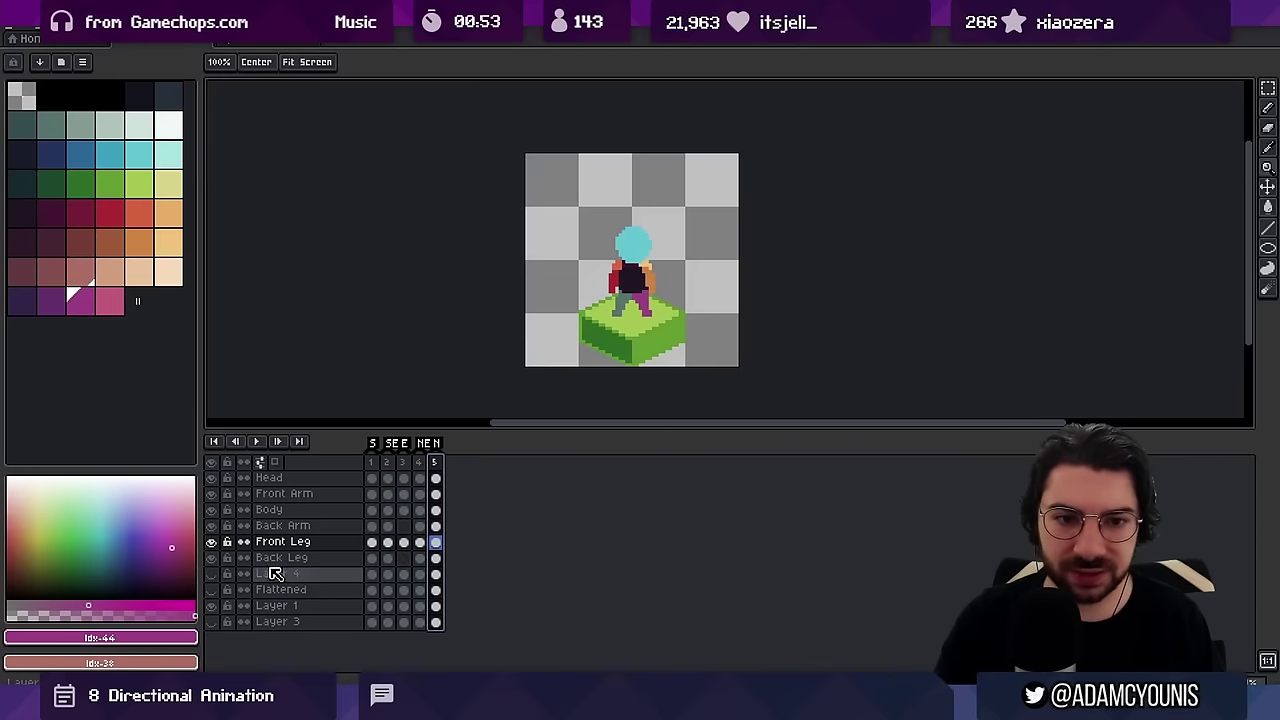
On the Front Arm layer of the E frame, extend the Idx-35 shoulder highlight further down the arm
scroll(547, 331, up, 2)
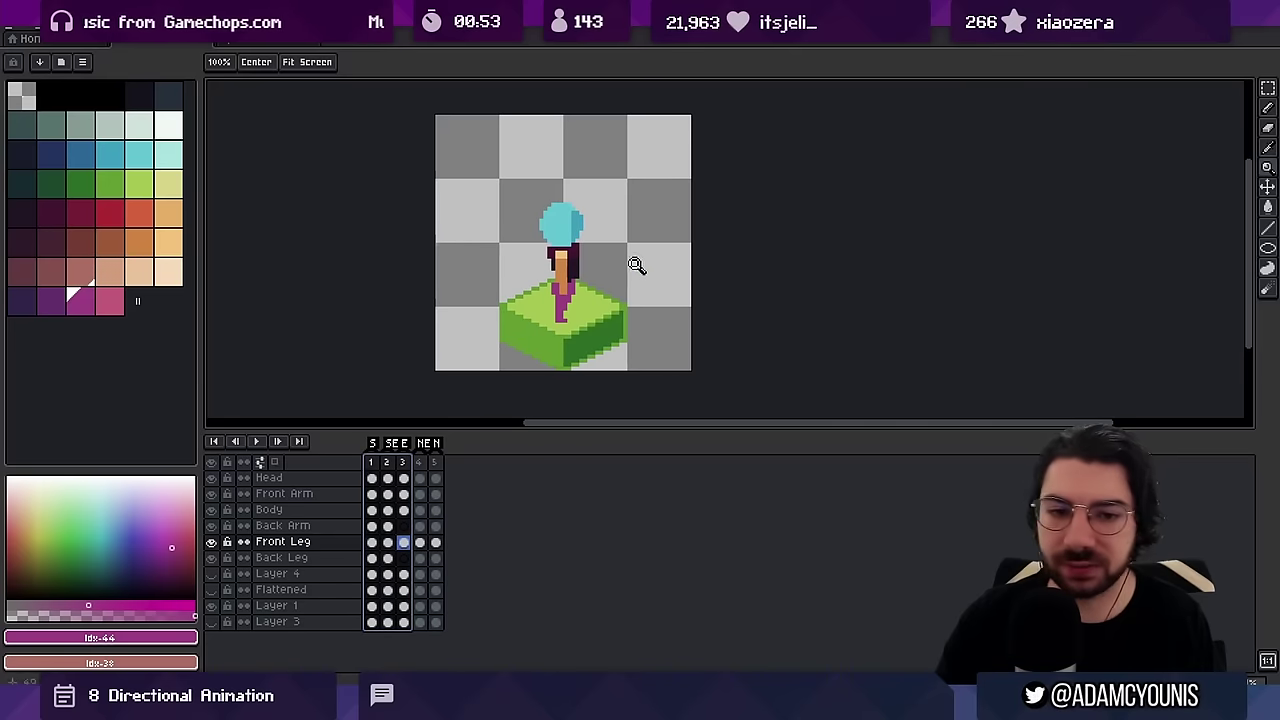
click(568, 259)
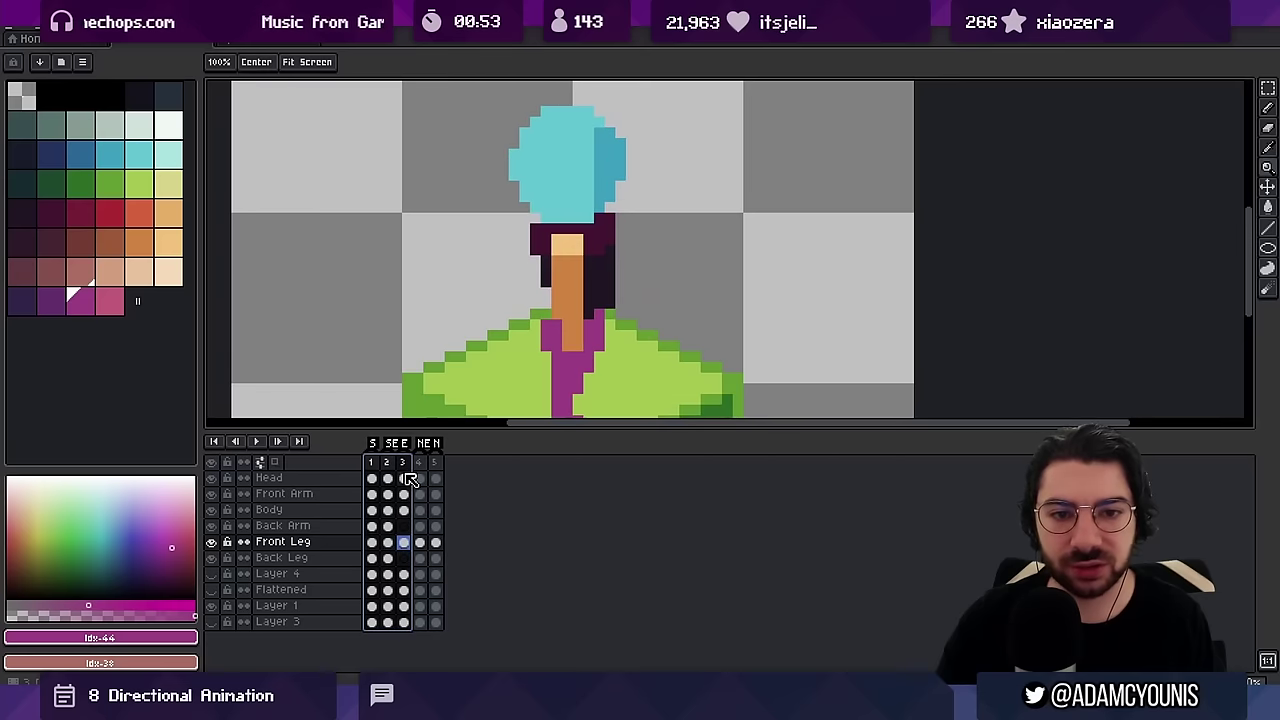
key(b)
alt+click(563, 253)
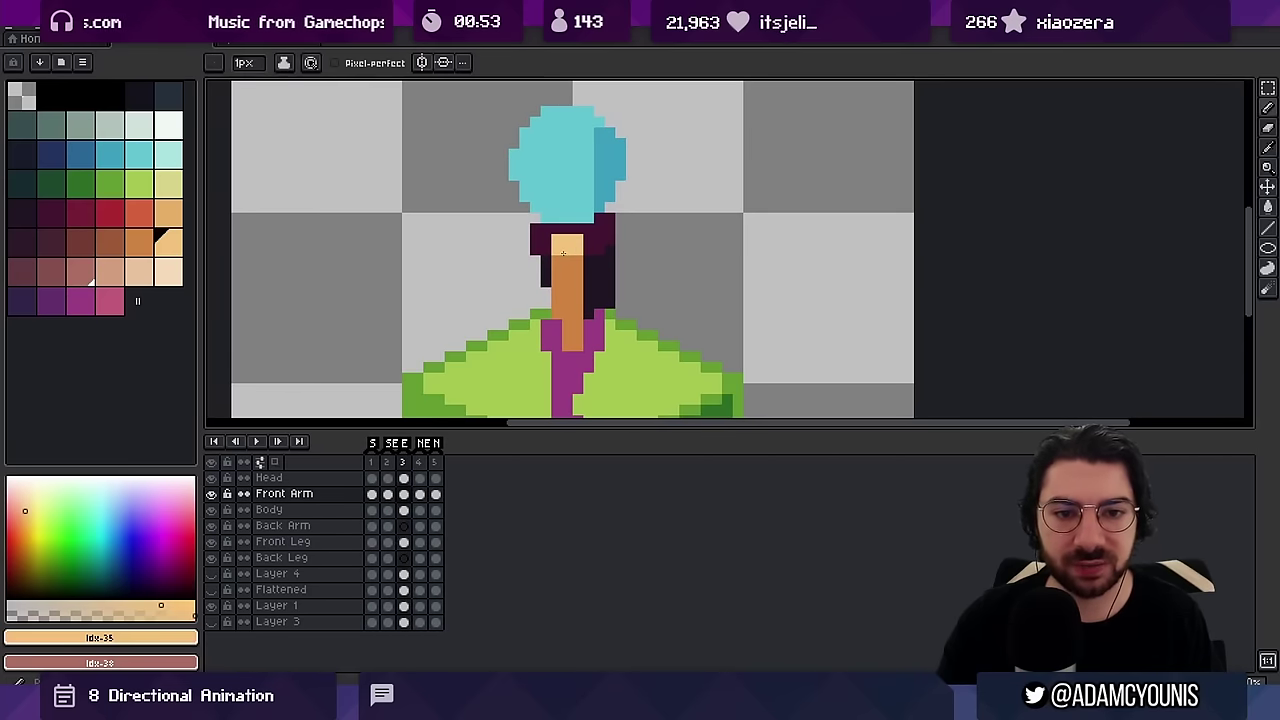
drag(371, 462, 402, 467)
ctrl+click(584, 262)
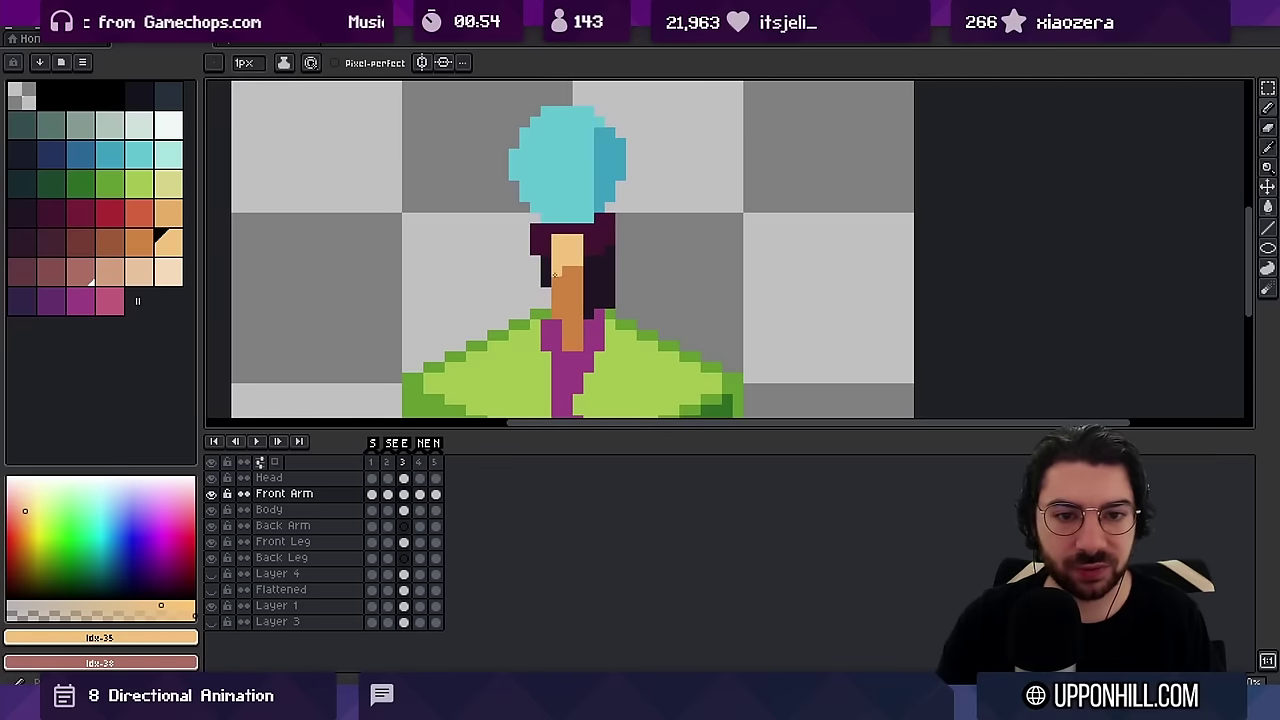
Compare the S and SE poses, making the Back Arm layer active to check the arm in the SE frame
key(z)
drag(579, 276, 517, 265)
mouse_move(371, 462)
mouse_down()
mouse_move(430, 466)
mouse_move(383, 464)
mouse_move(396, 465)
mouse_up()
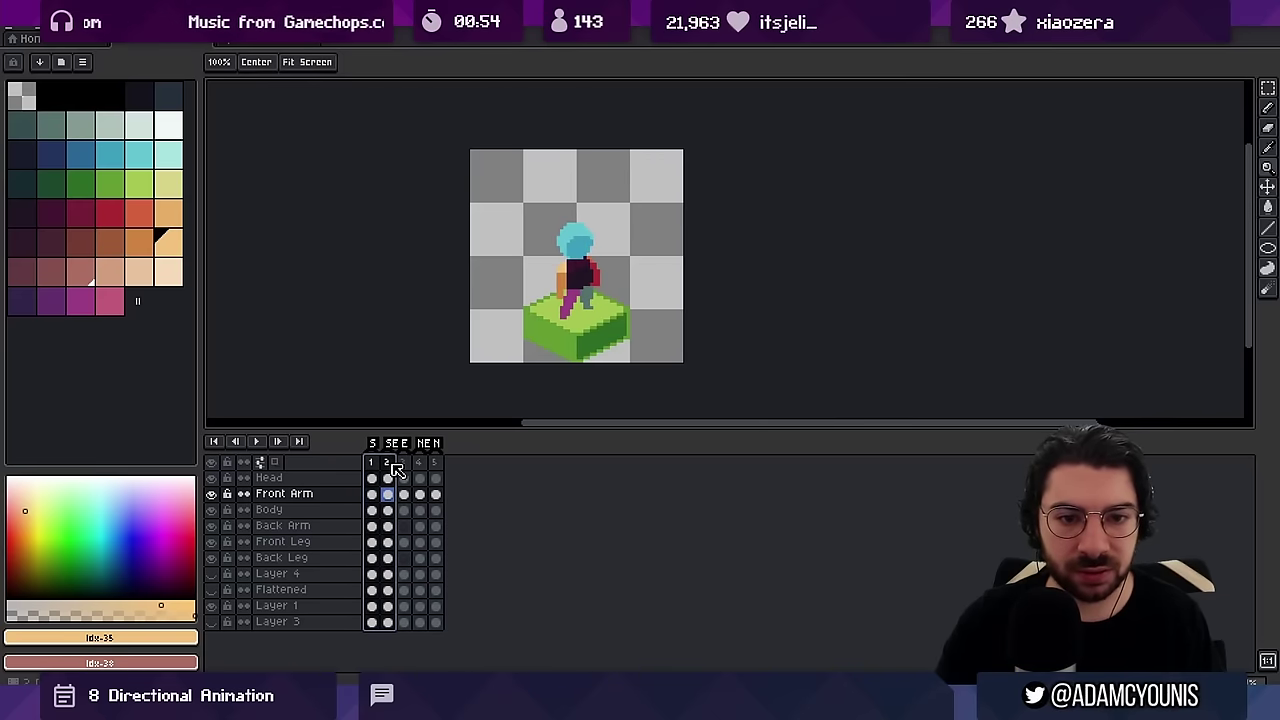
drag(580, 289, 621, 281)
ctrl+click(620, 258)
key(b)
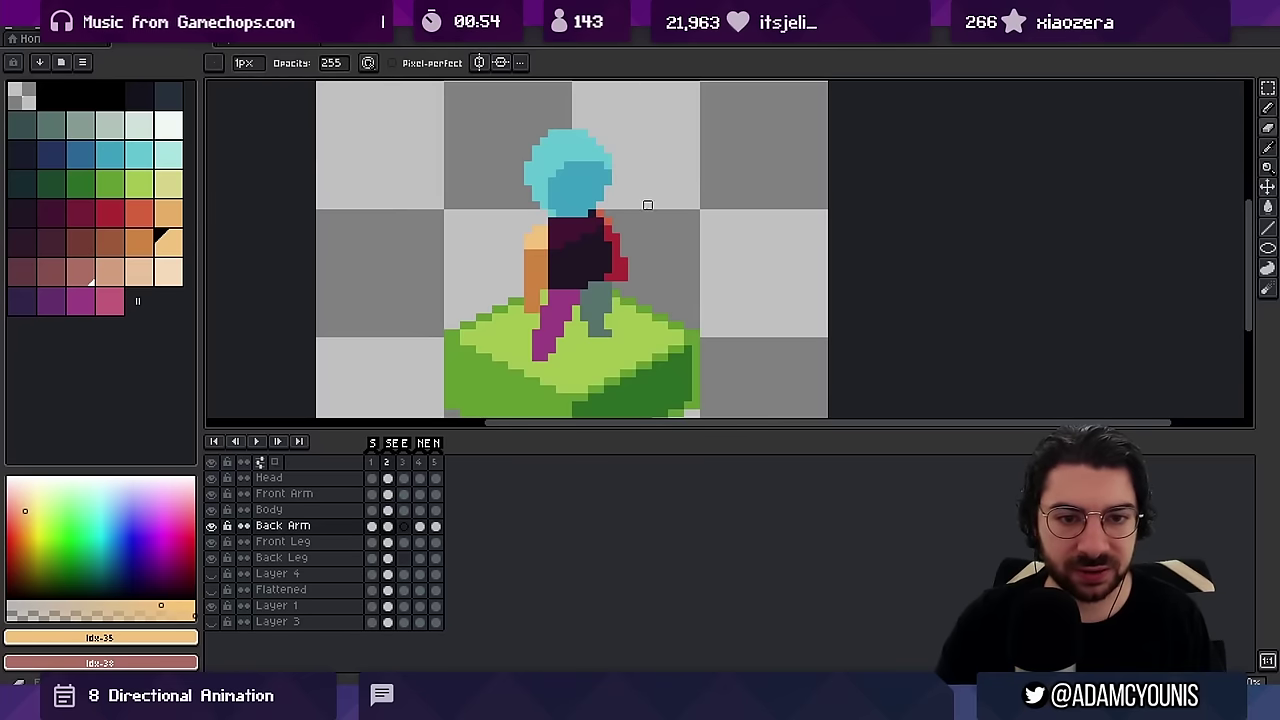
mouse_move(373, 464)
mouse_down()
mouse_move(401, 462)
mouse_move(378, 462)
mouse_move(389, 463)
mouse_up()
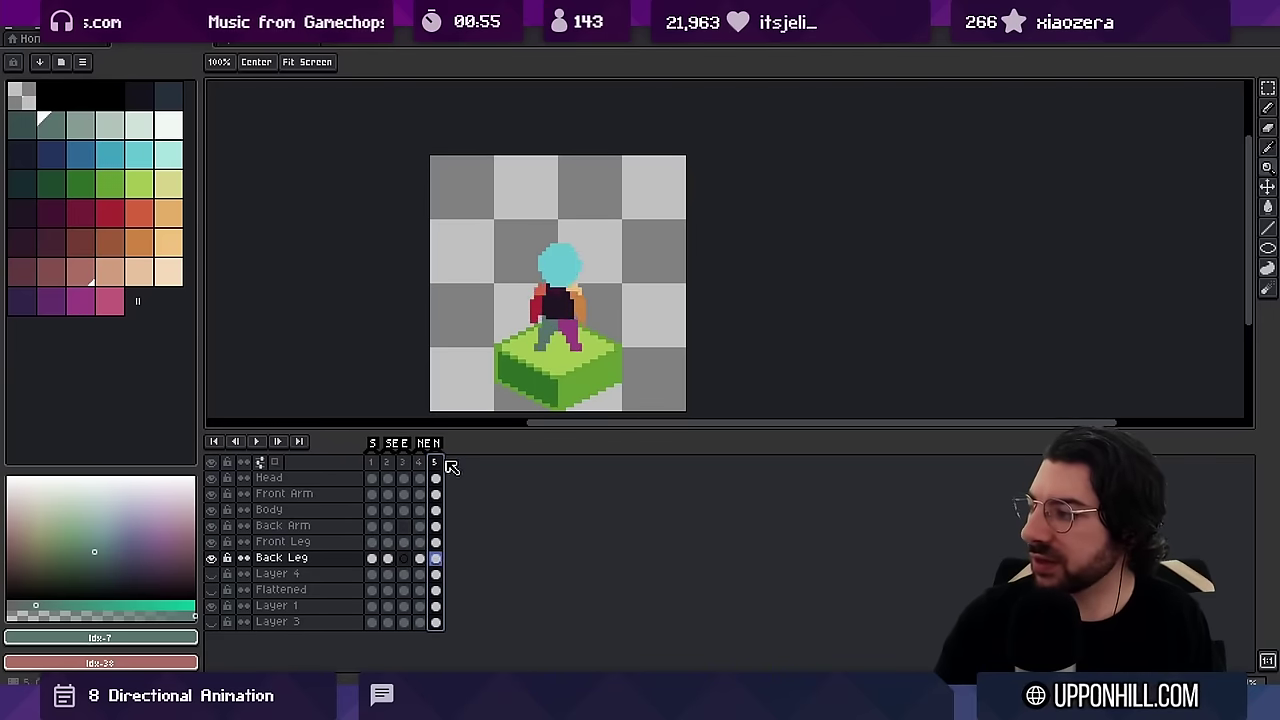
Review the blocked-out body poses across all five direction frames from S to N
drag(436, 462, 340, 460)
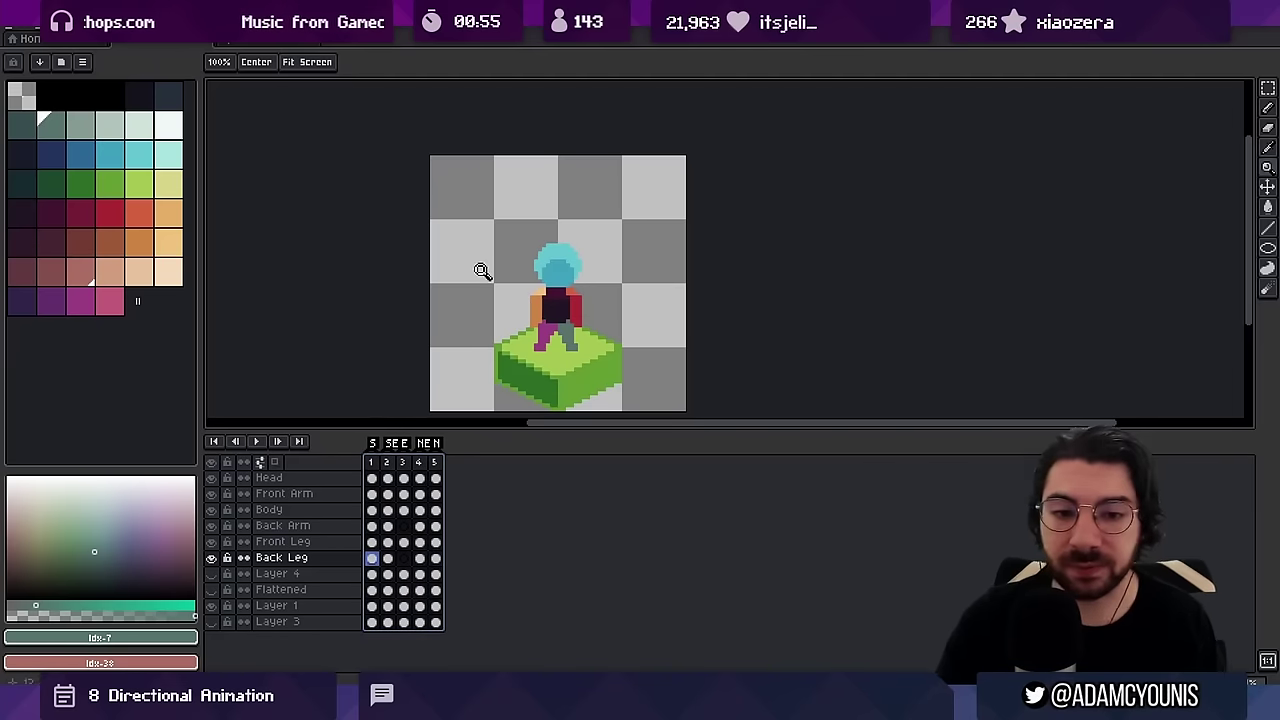
click(545, 290)
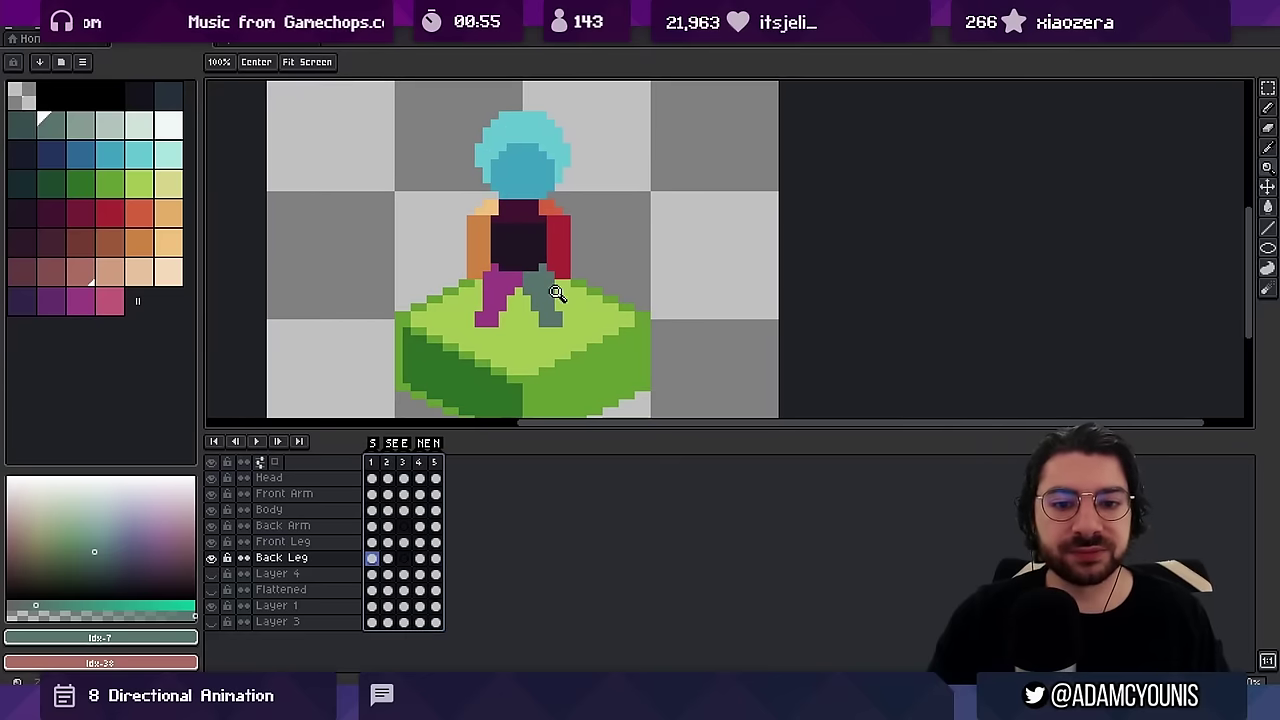
scroll(552, 290, down, 1)
click(374, 463)
drag(374, 464, 402, 464)
click(403, 463)
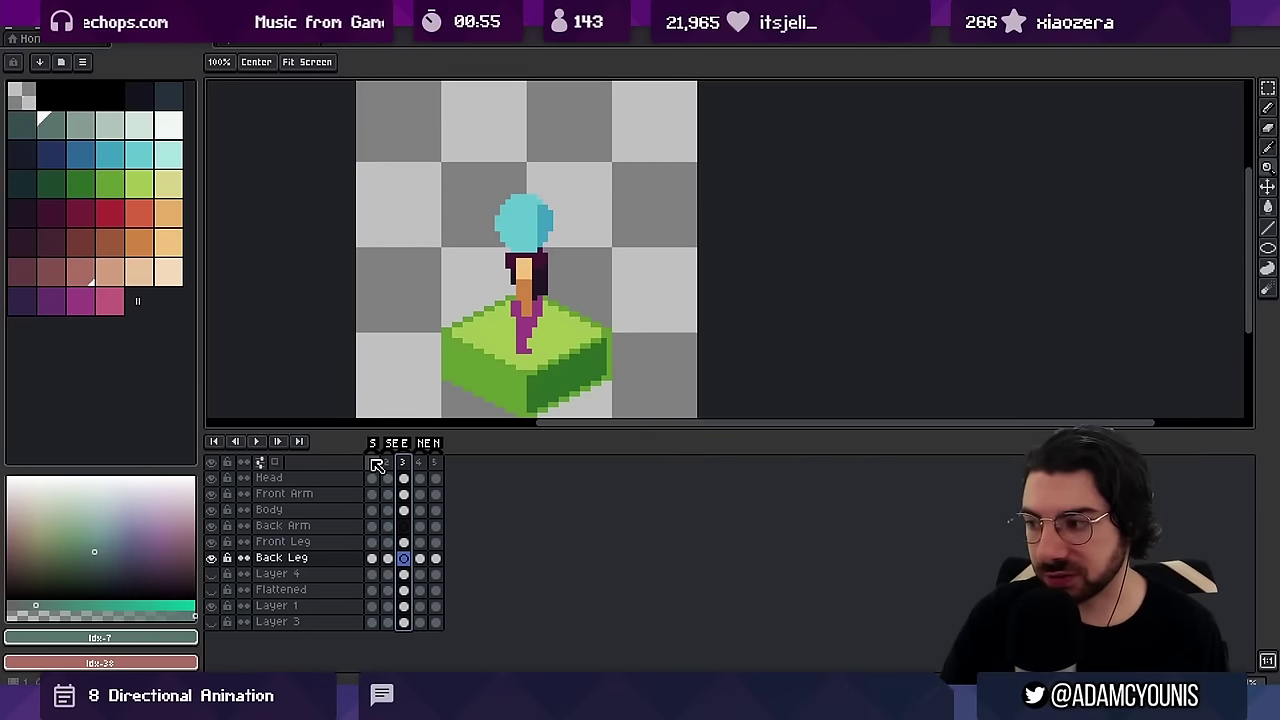
drag(376, 465, 461, 451)
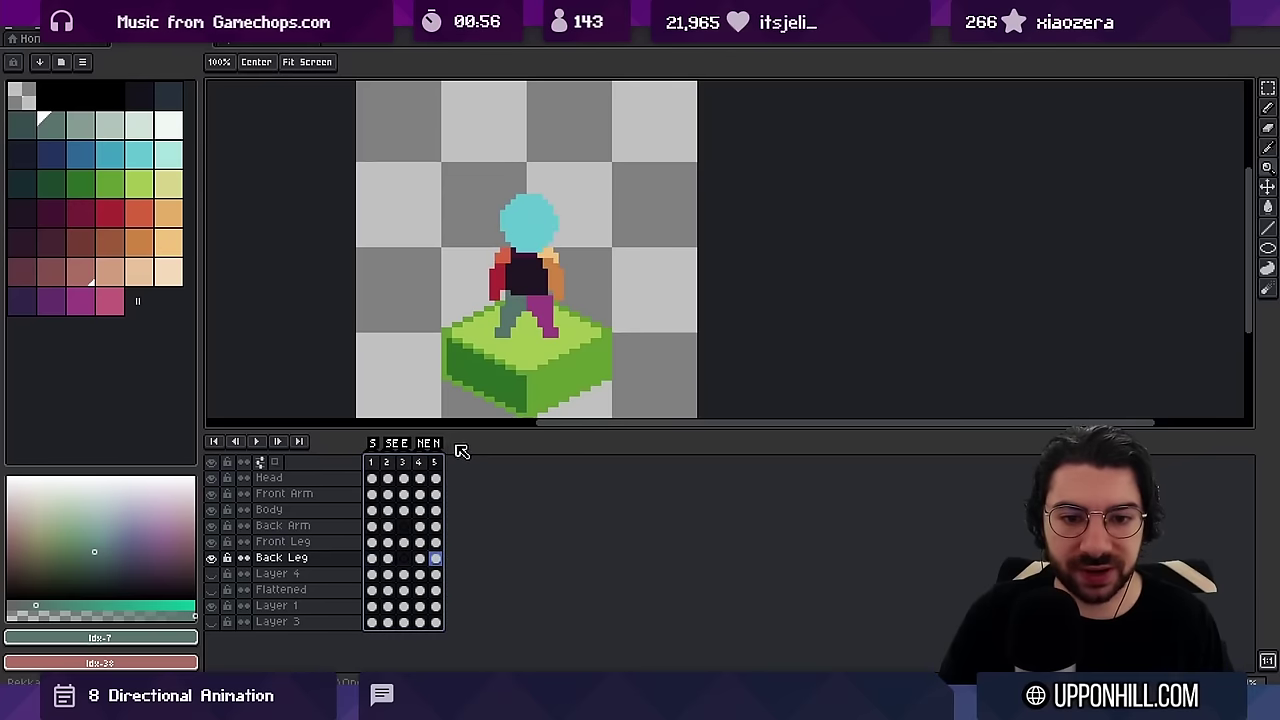
Insert five new frames directly after the E frame
click(404, 463)
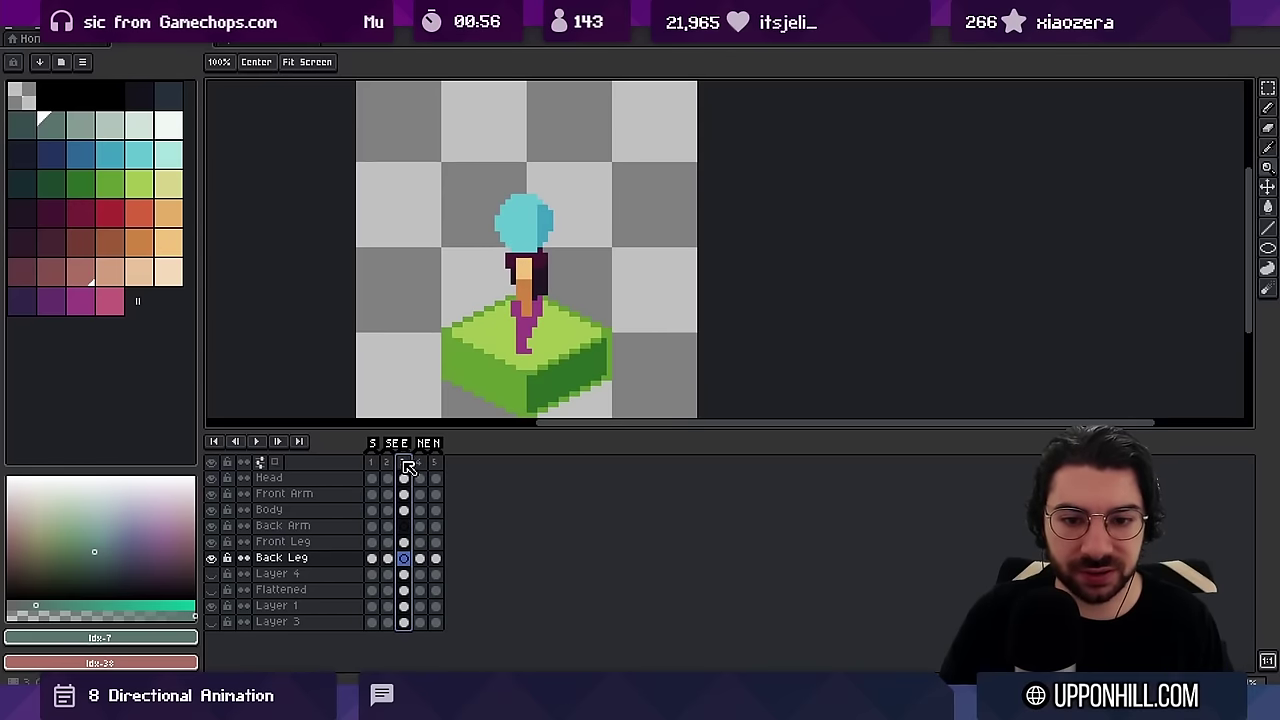
click(548, 312)
key(v)
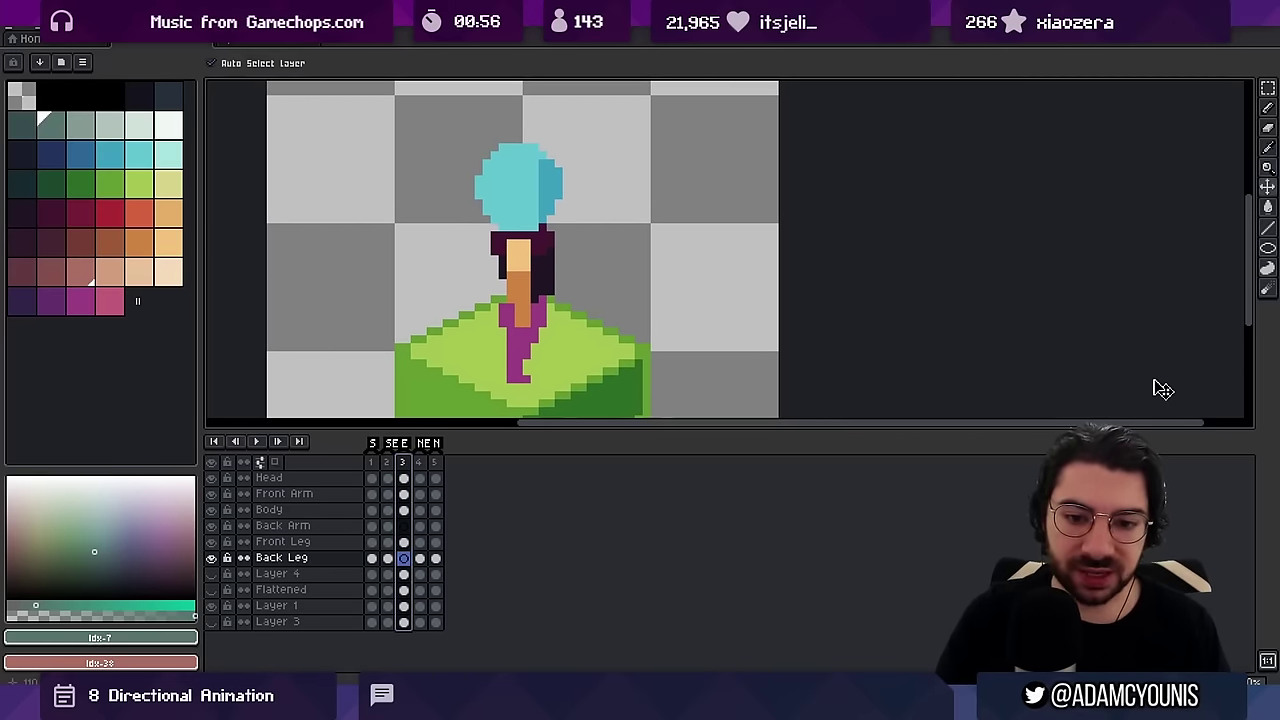
key(alt+n)
key(alt+n)
key(alt+n)
key(alt+n)
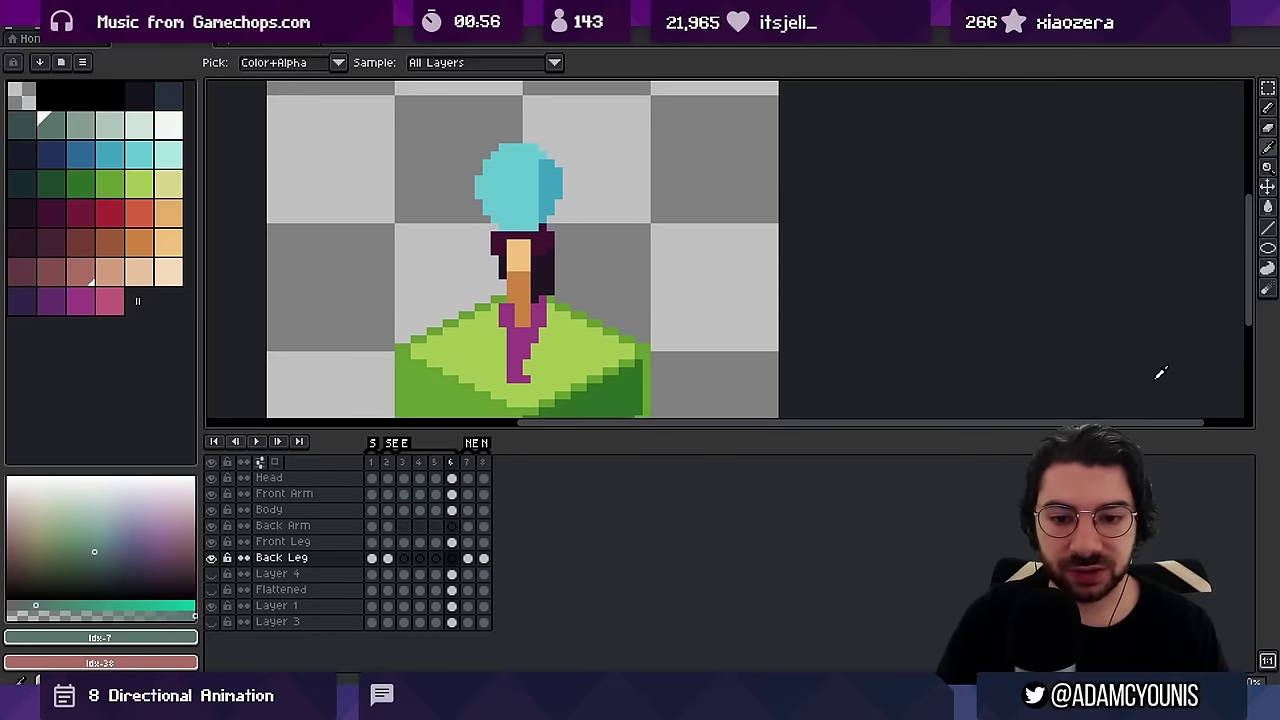
key(alt+n)
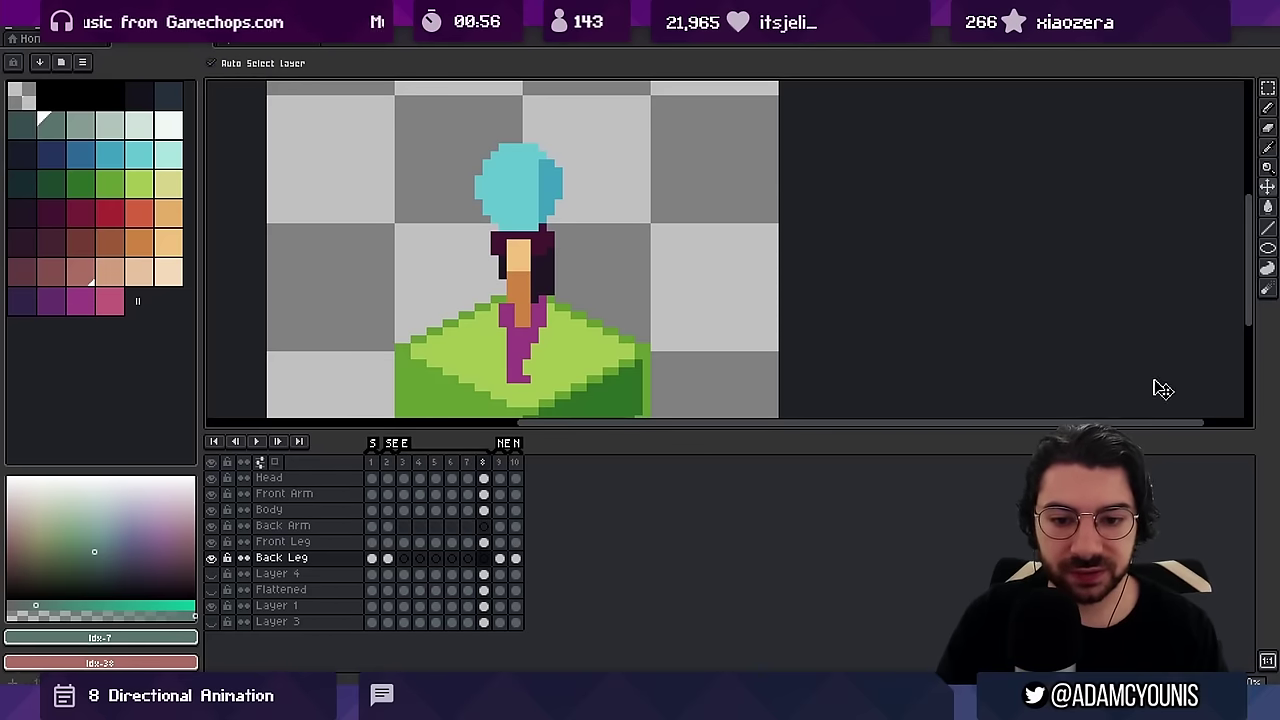
Clear the Head through Front Leg cels in frames 4 to 8, then return to the Head cel of the E frame
click(421, 543)
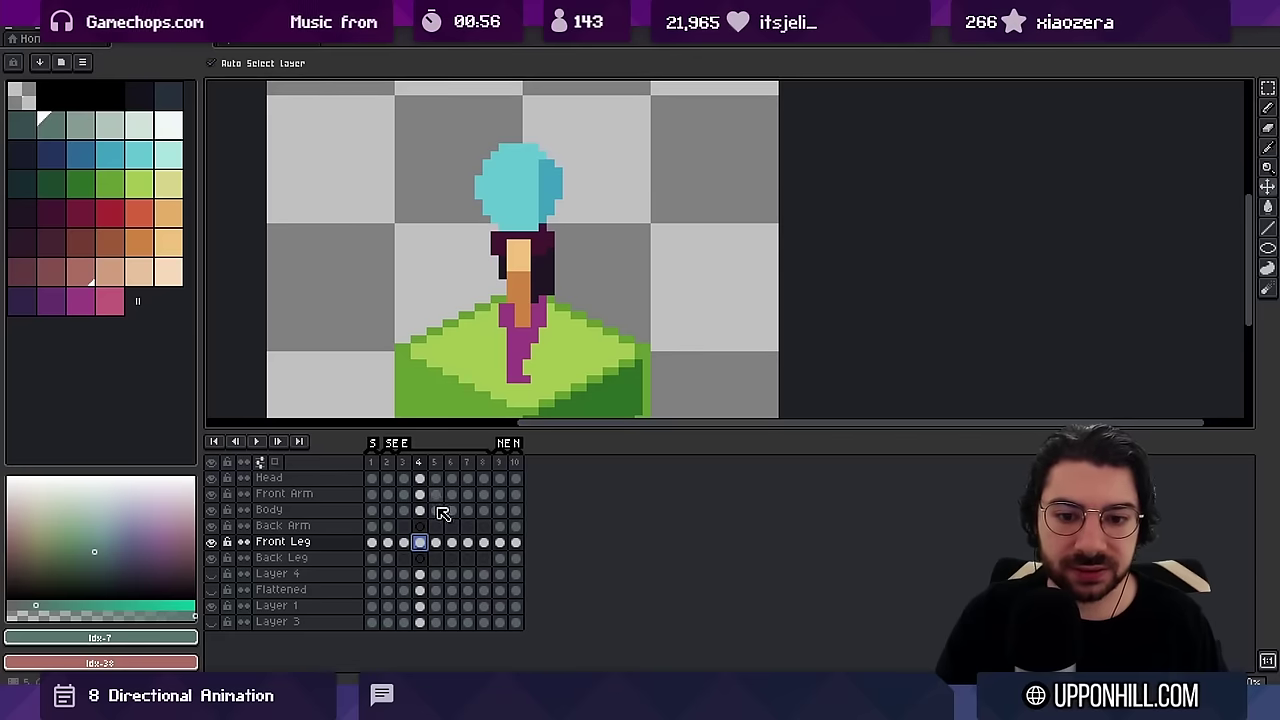
drag(421, 543, 487, 480)
key(Delete)
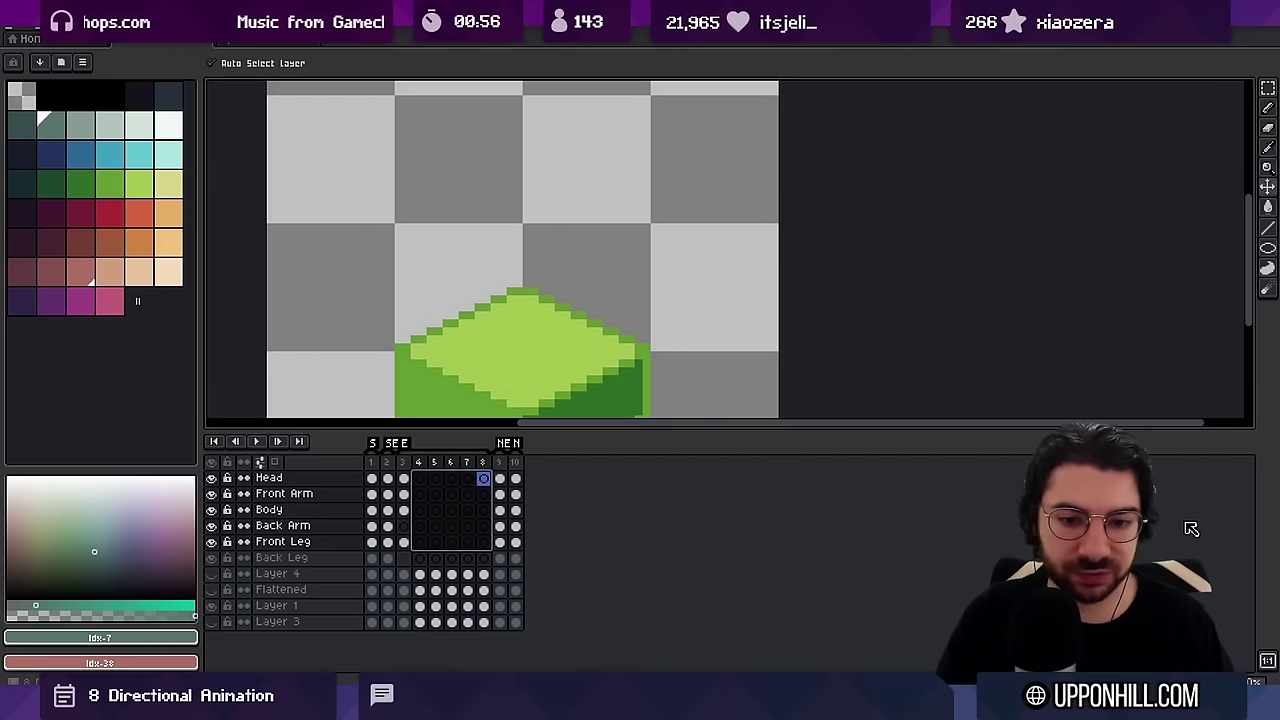
click(405, 472)
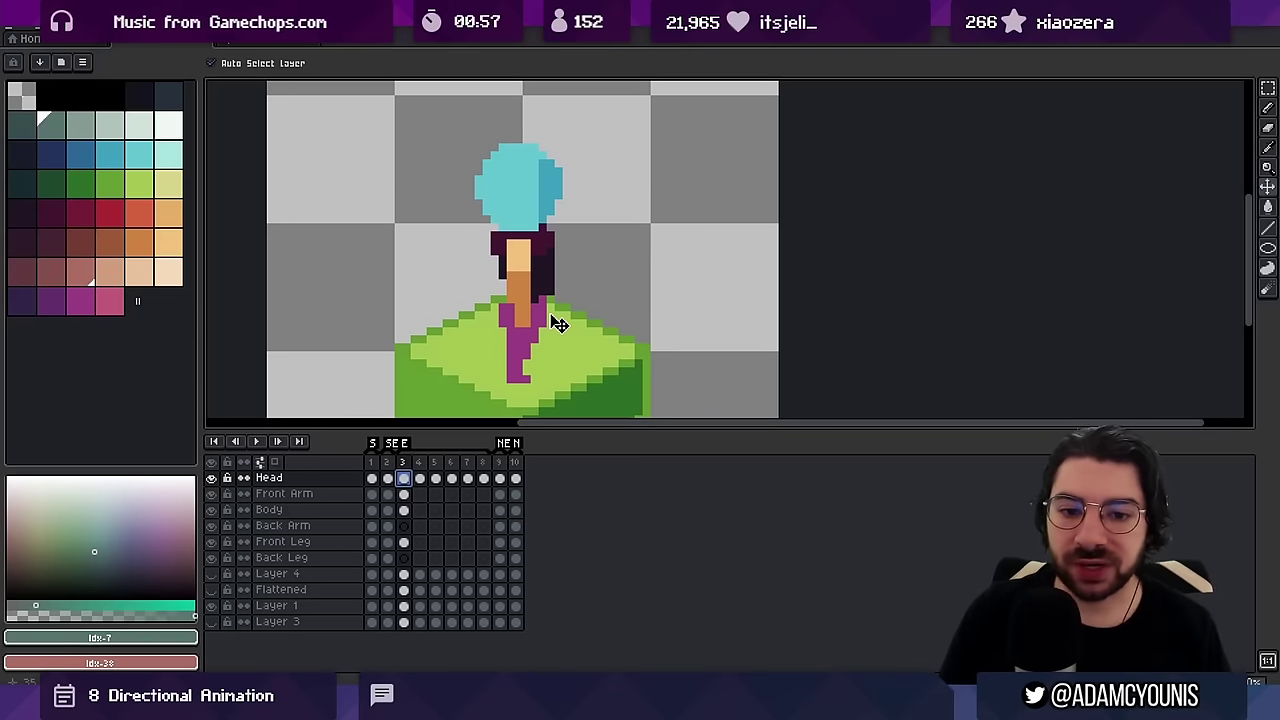
Open the recent file Hunden Movement.aseprite and bring the wolf character into view
click(14, 28)
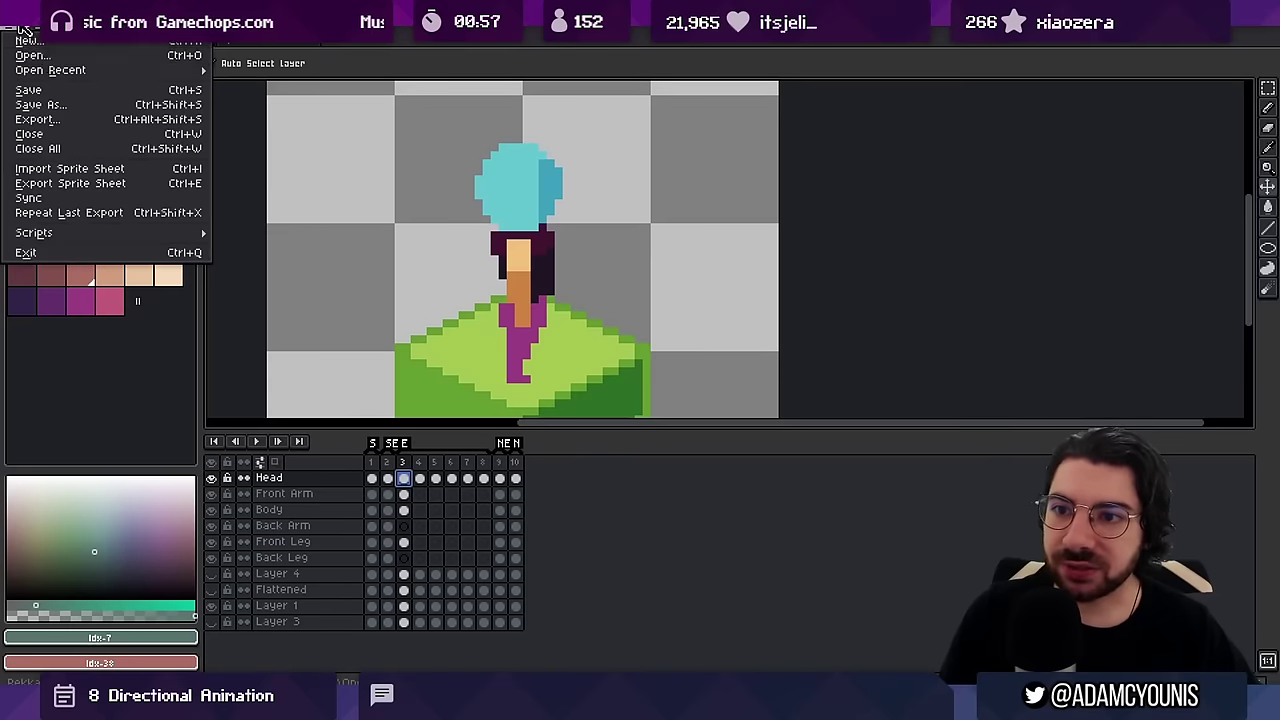
mouse_move(56, 74)
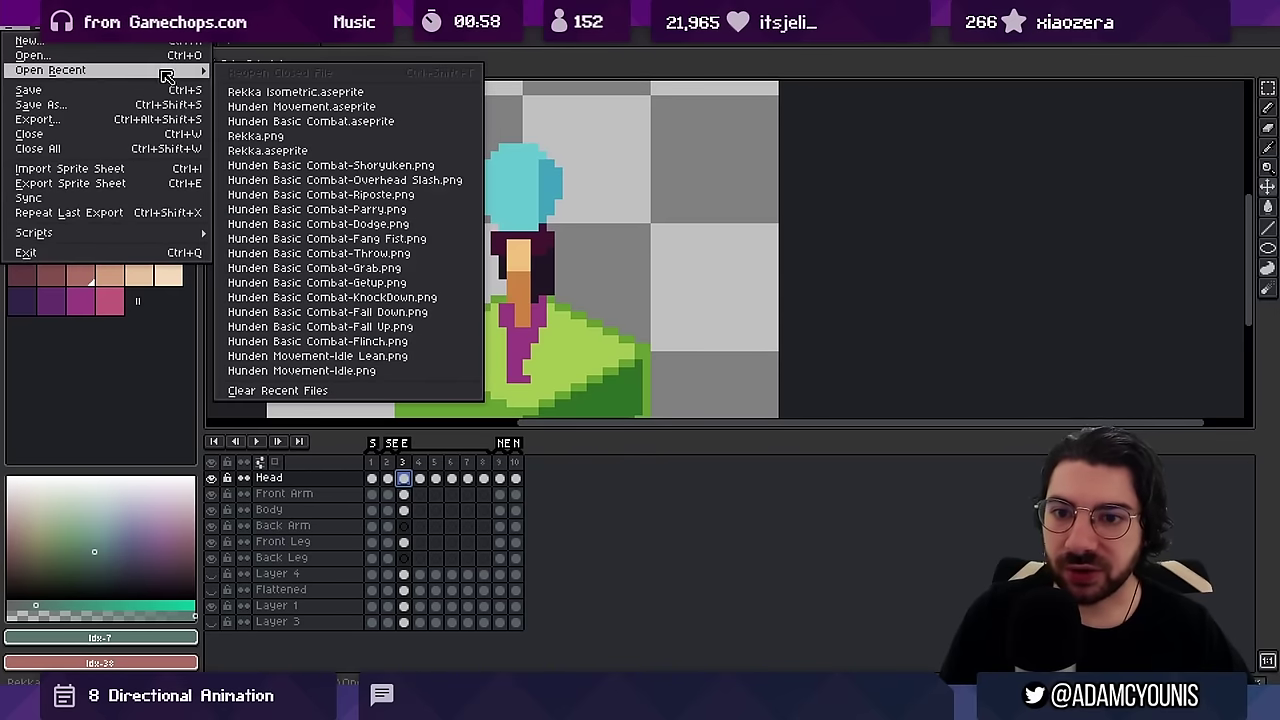
click(404, 108)
scroll(760, 240, up, 3)
drag(729, 231, 717, 220)
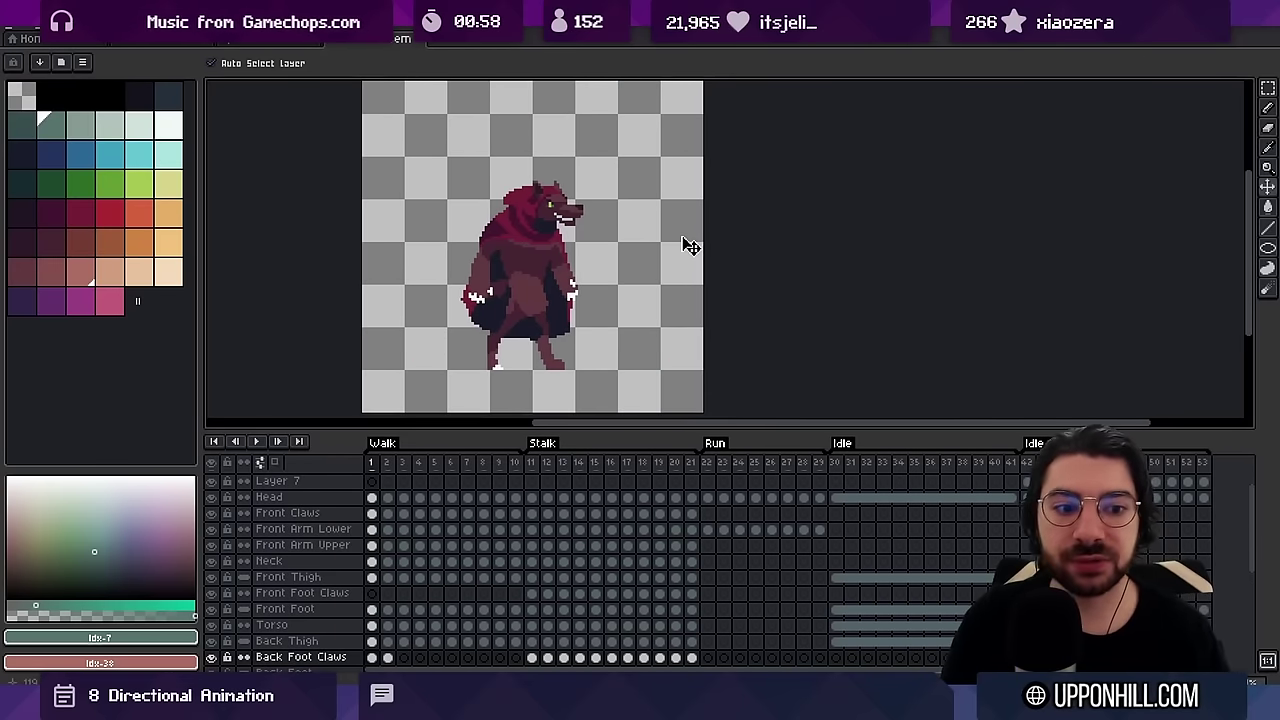
Examine the wolf's Walk, Stalk and Run animations by scrubbing and playing their frames
drag(371, 462, 686, 461)
drag(697, 460, 808, 462)
click(380, 467)
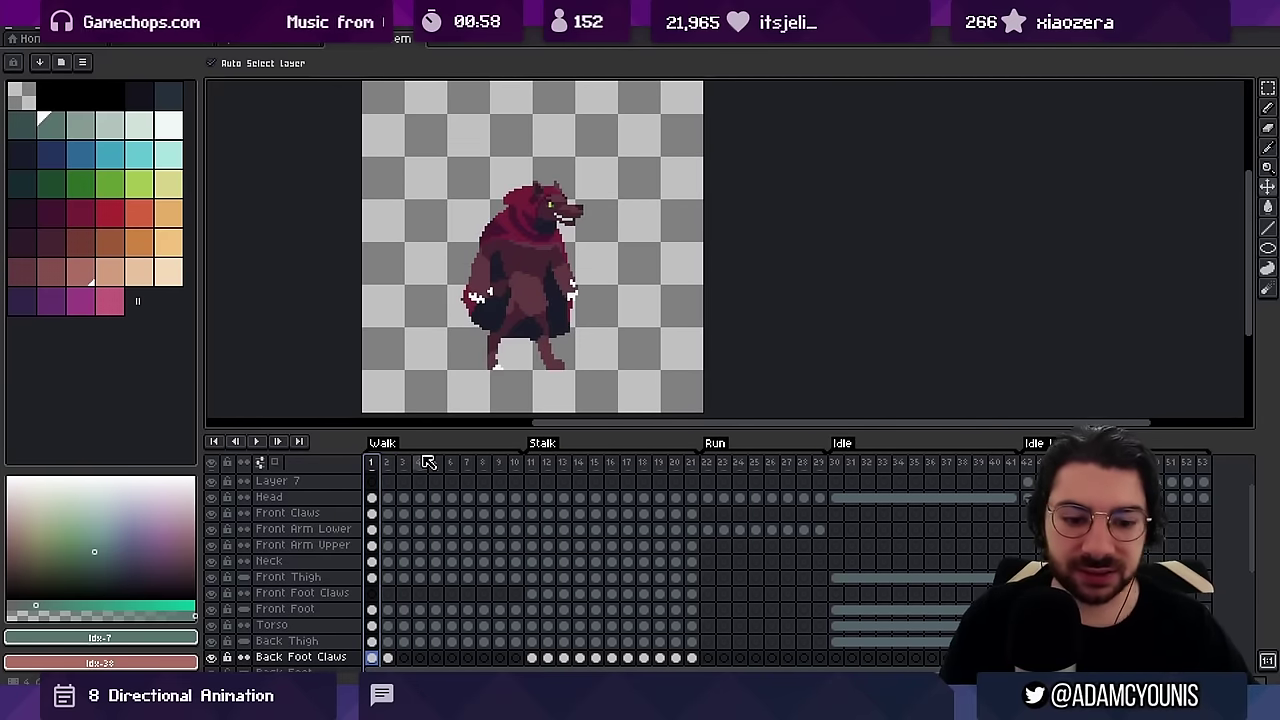
key(Return)
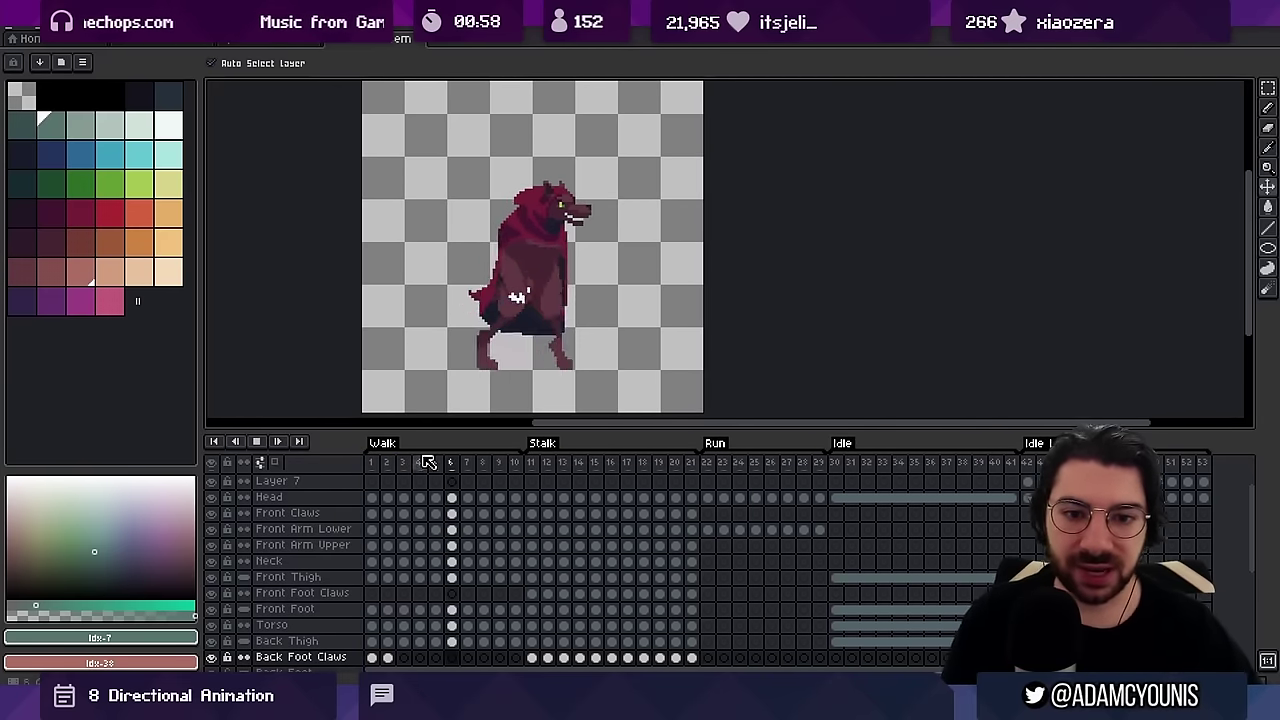
click(546, 463)
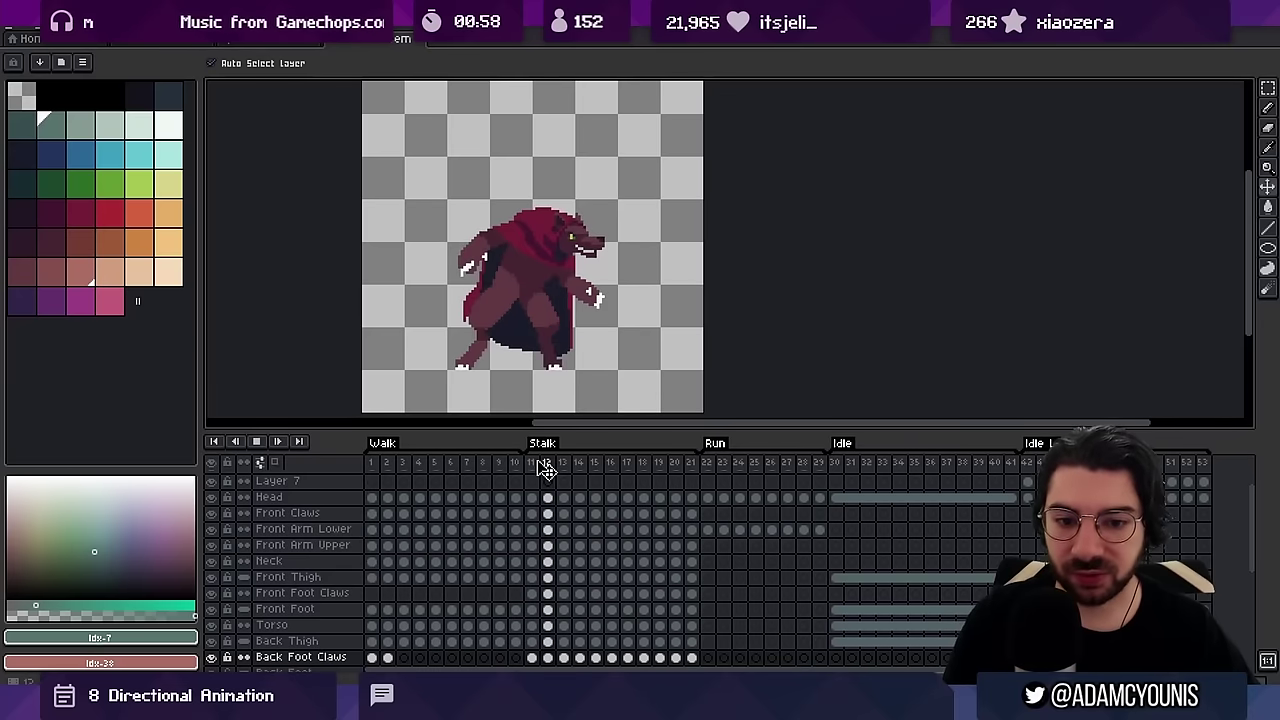
click(712, 463)
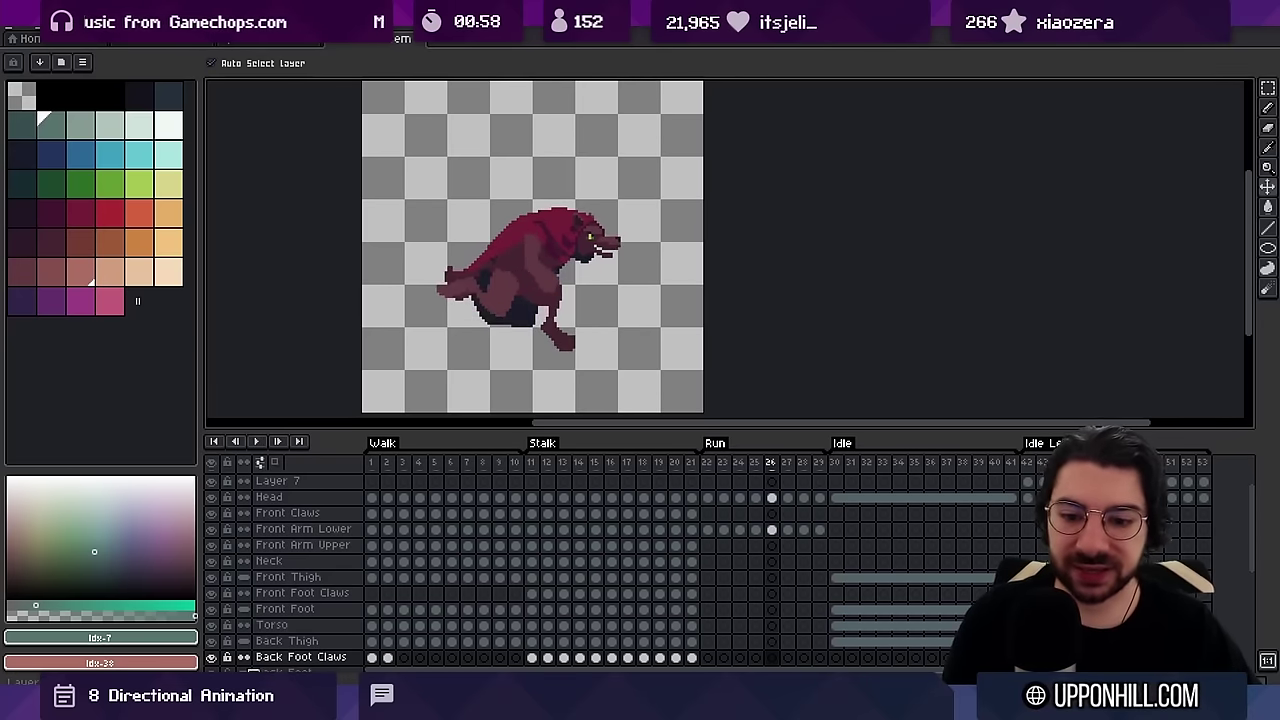
Show the Layer 3 background and examine the wolf's pose in frame 22, the first Run frame
scroll(230, 648, down, 3)
scroll(230, 648, down, 3)
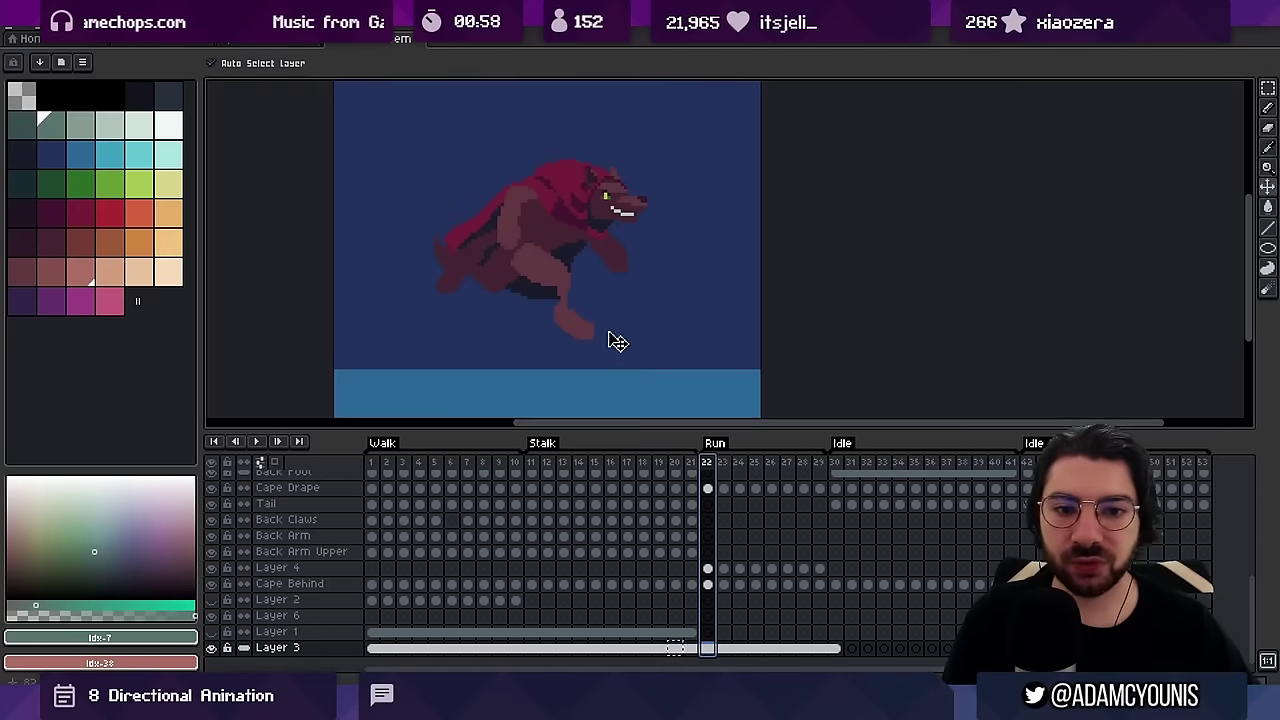
scroll(609, 335, down, 1)
drag(604, 333, 595, 331)
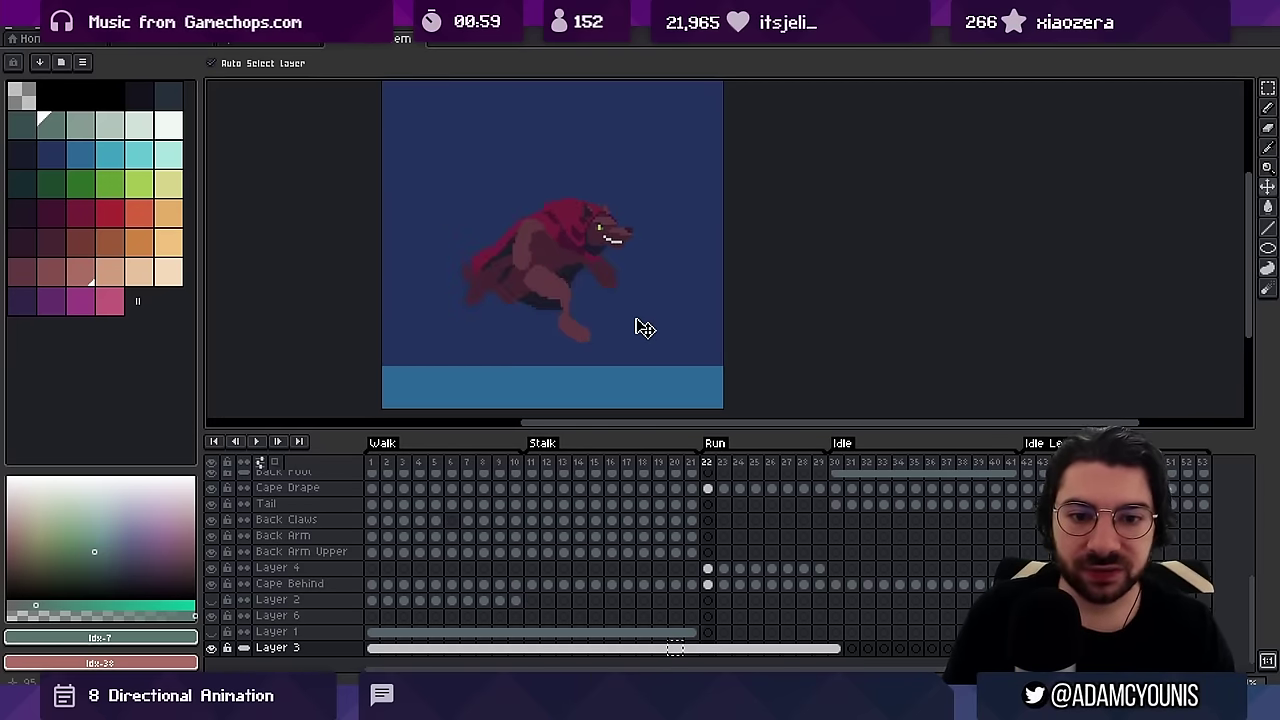
Step through and play the wolf's Run frames, then play the Walk animation from frame 1
key(Right)
key(Right)
key(Right)
key(Right)
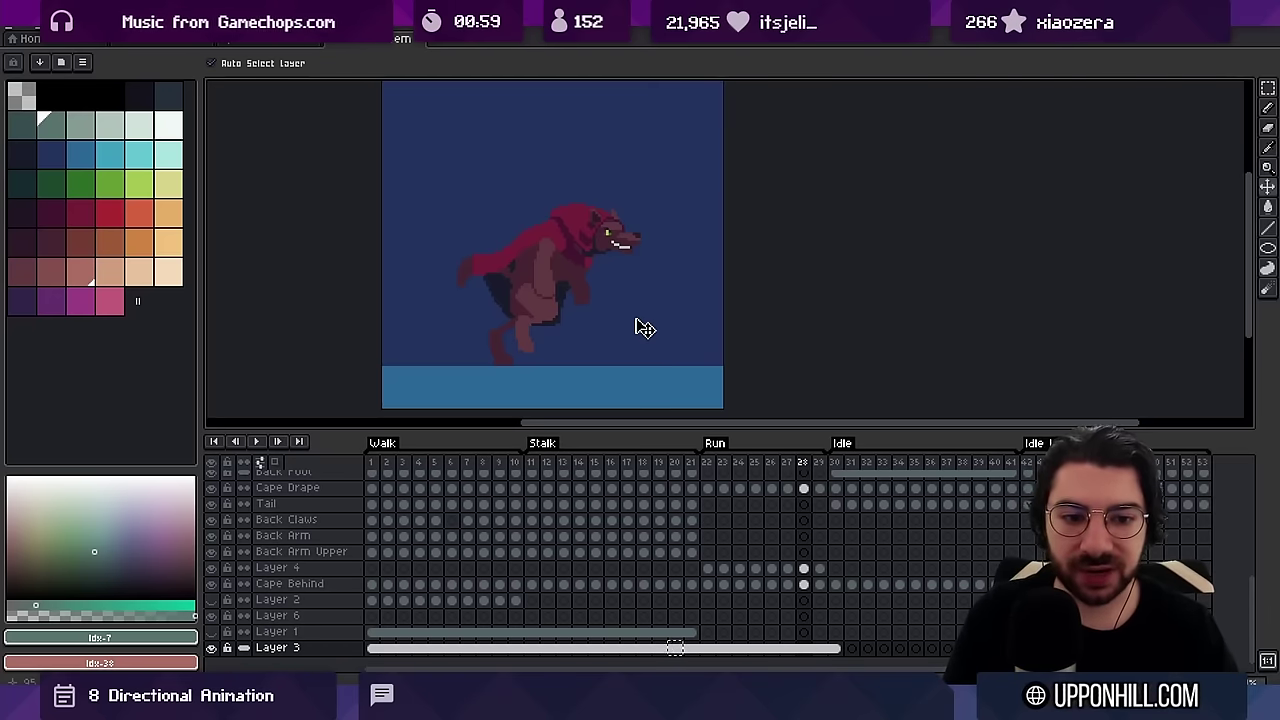
key(Return)
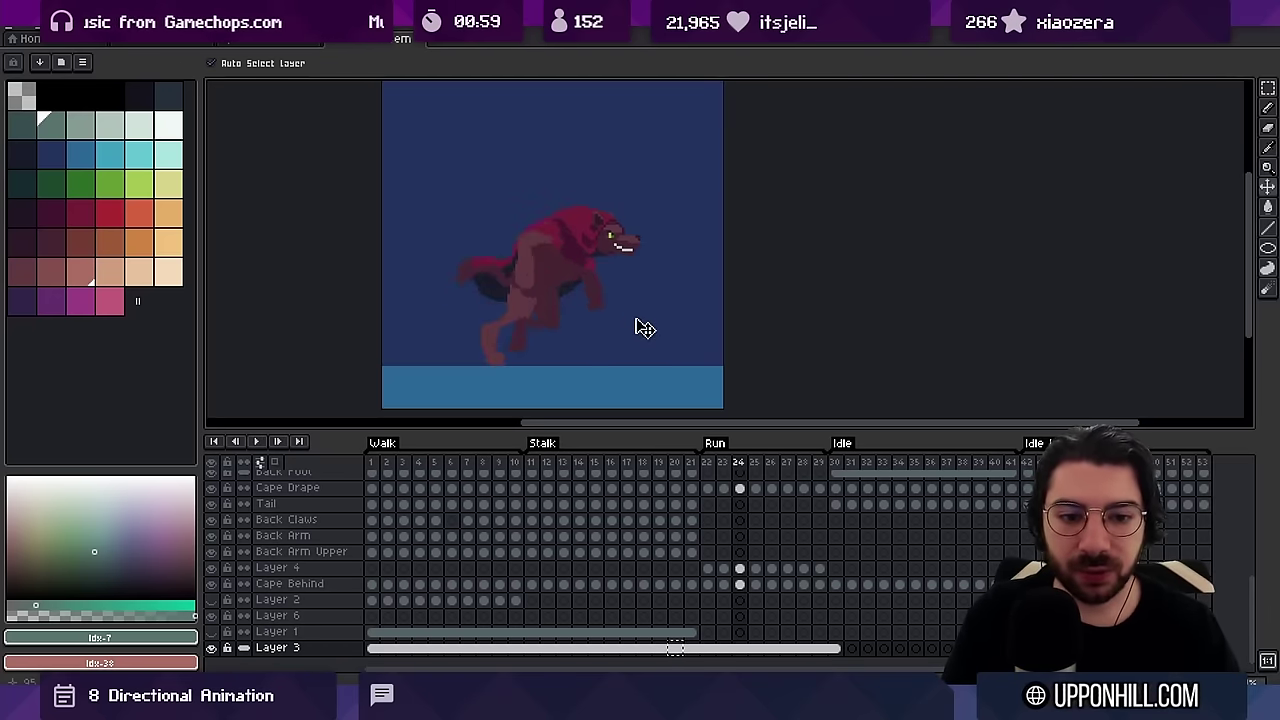
click(374, 466)
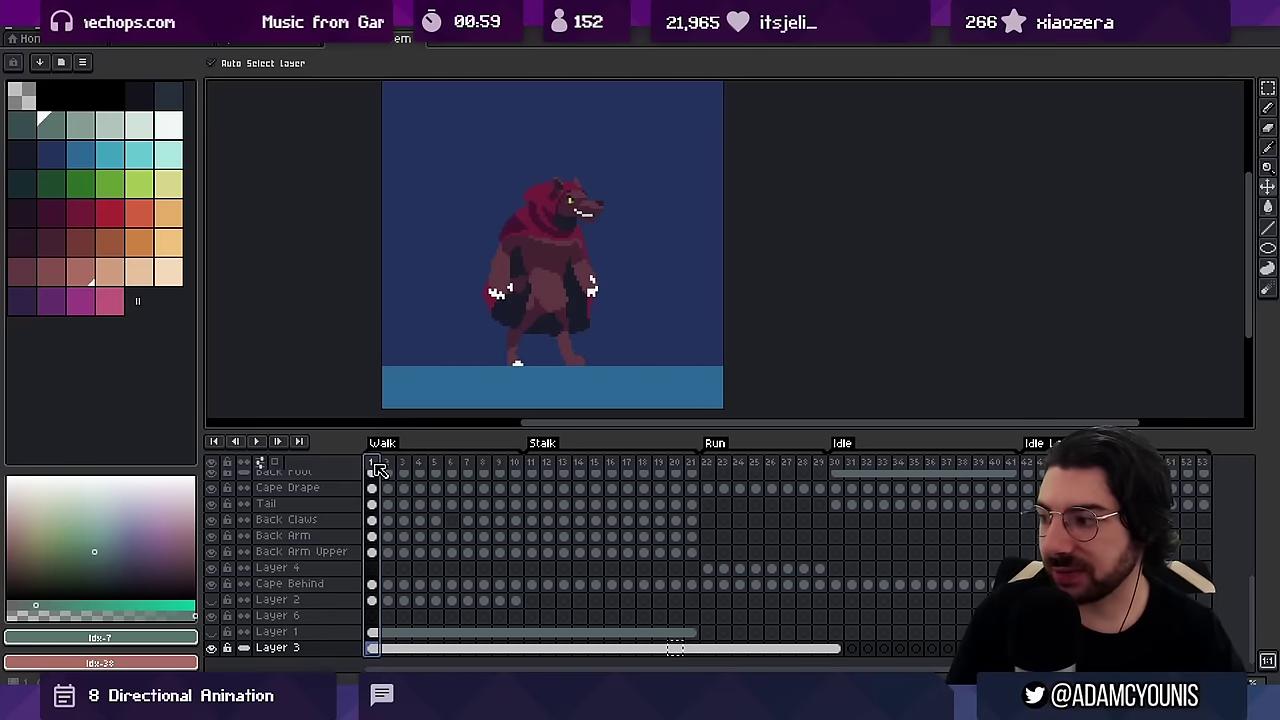
key(Return)
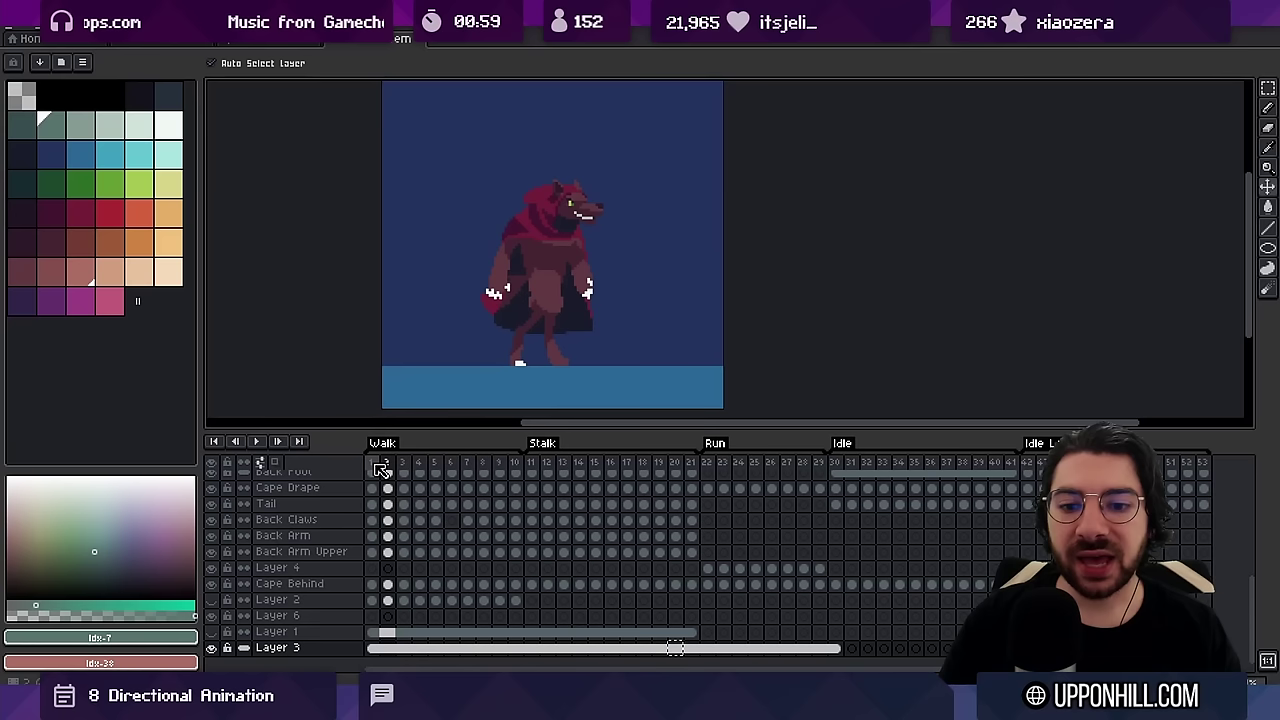
Try straight light-orange (Idx-35) guide lines on Layer 8 in Walk frame 2, from the chin to the ground and from the hips to the head
click(170, 244)
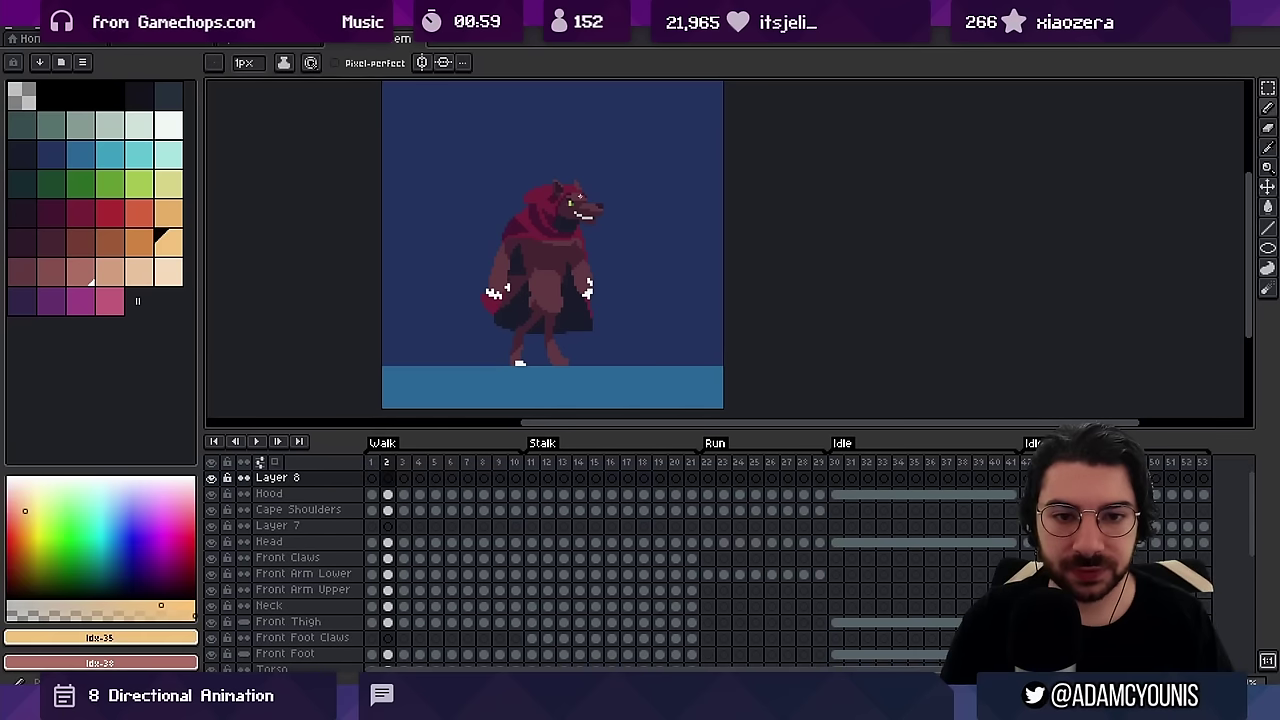
drag(576, 181, 572, 178)
key(ctrl+z)
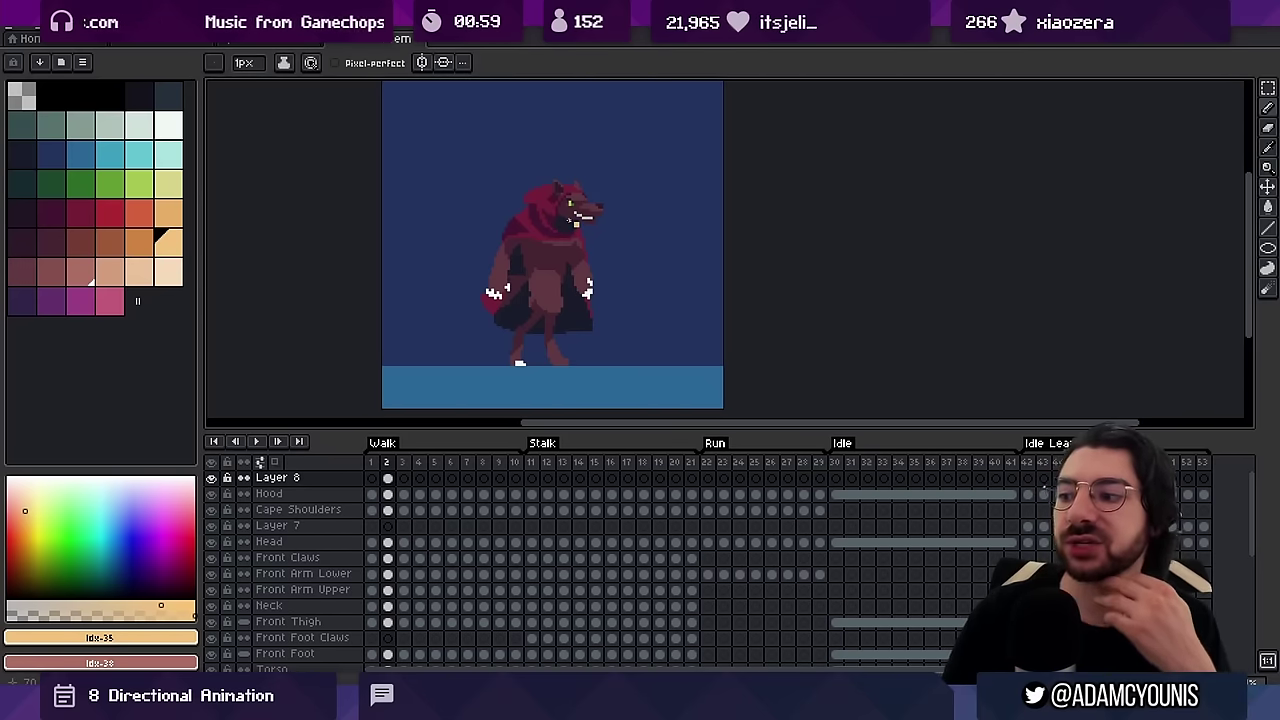
key(l)
drag(576, 218, 574, 273)
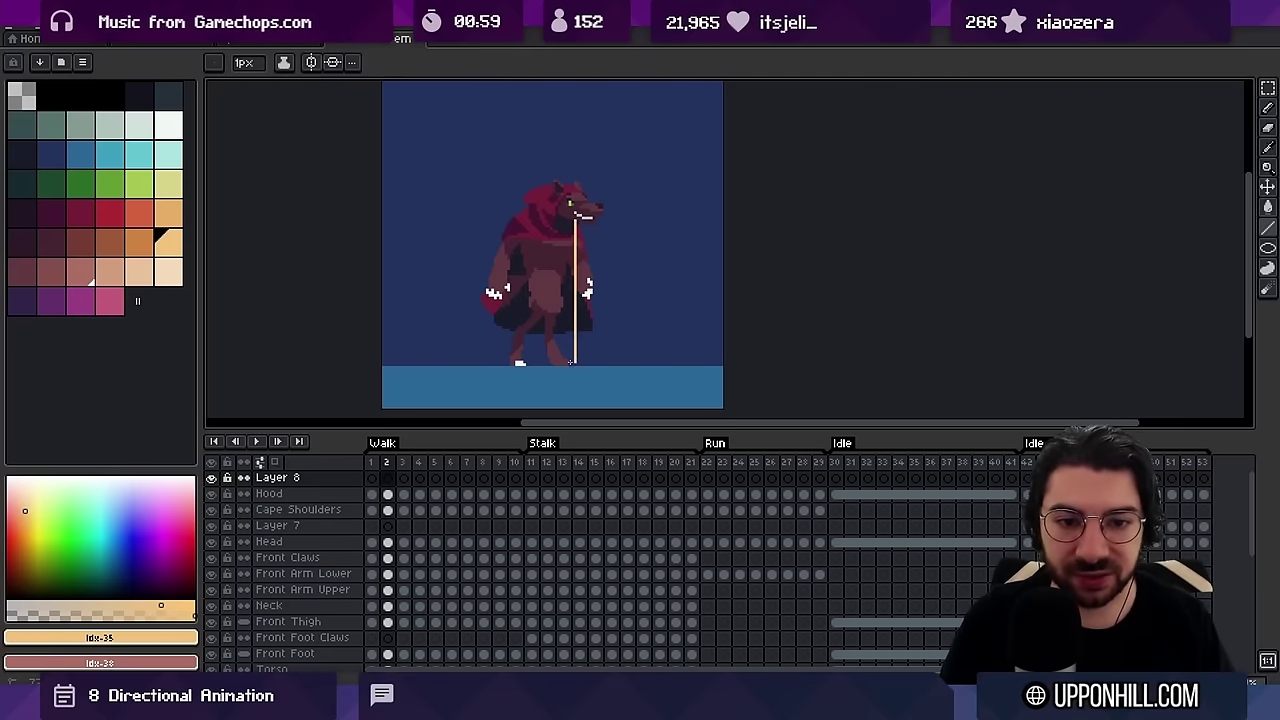
drag(538, 275, 575, 195)
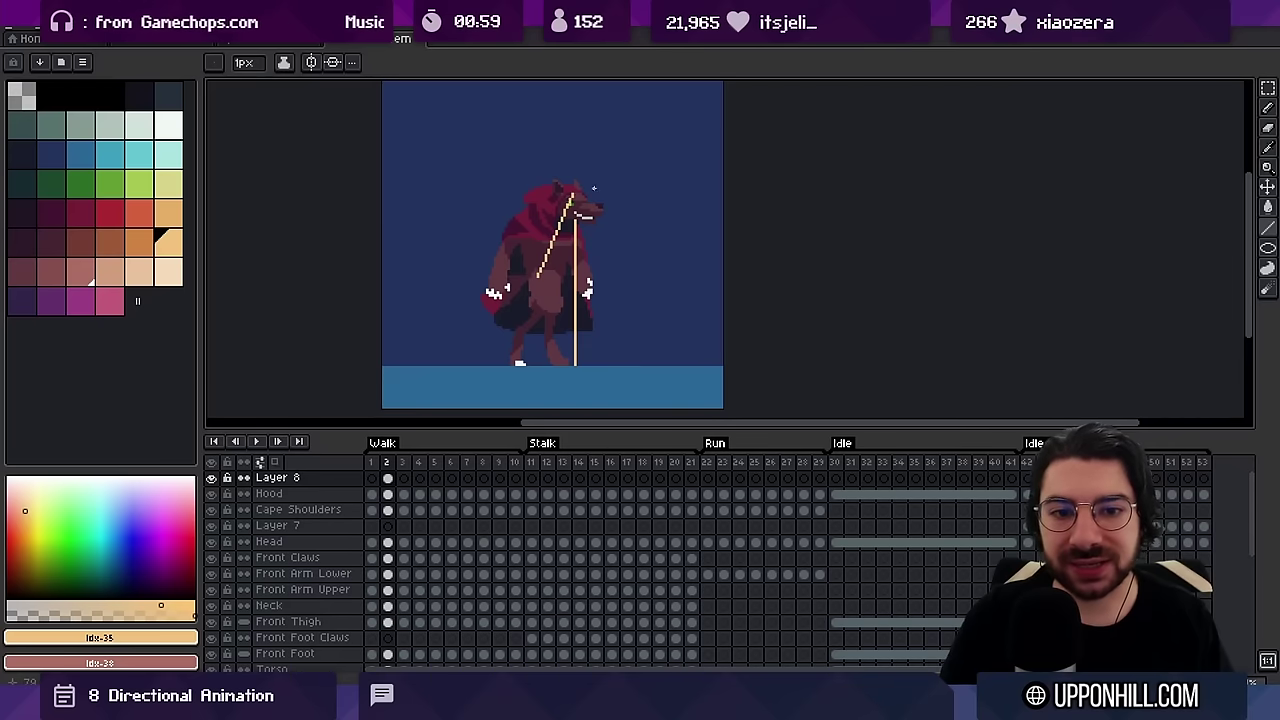
key(ctrl+z)
key(ctrl+z)
key(ctrl+y)
Try a freehand guide stroke from the wolf's hips to its head in Walk frame 2, then undo it
key(b)
drag(535, 282, 576, 203)
key(ctrl+z)
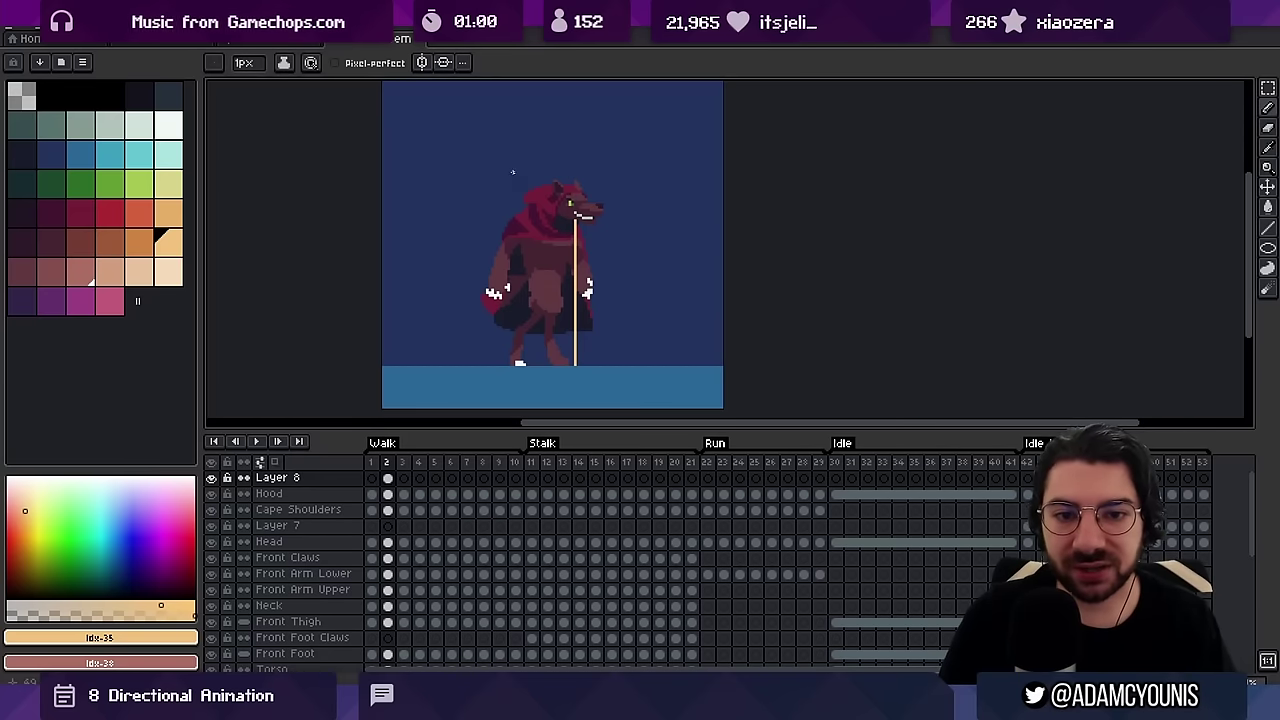
key(ctrl+z)
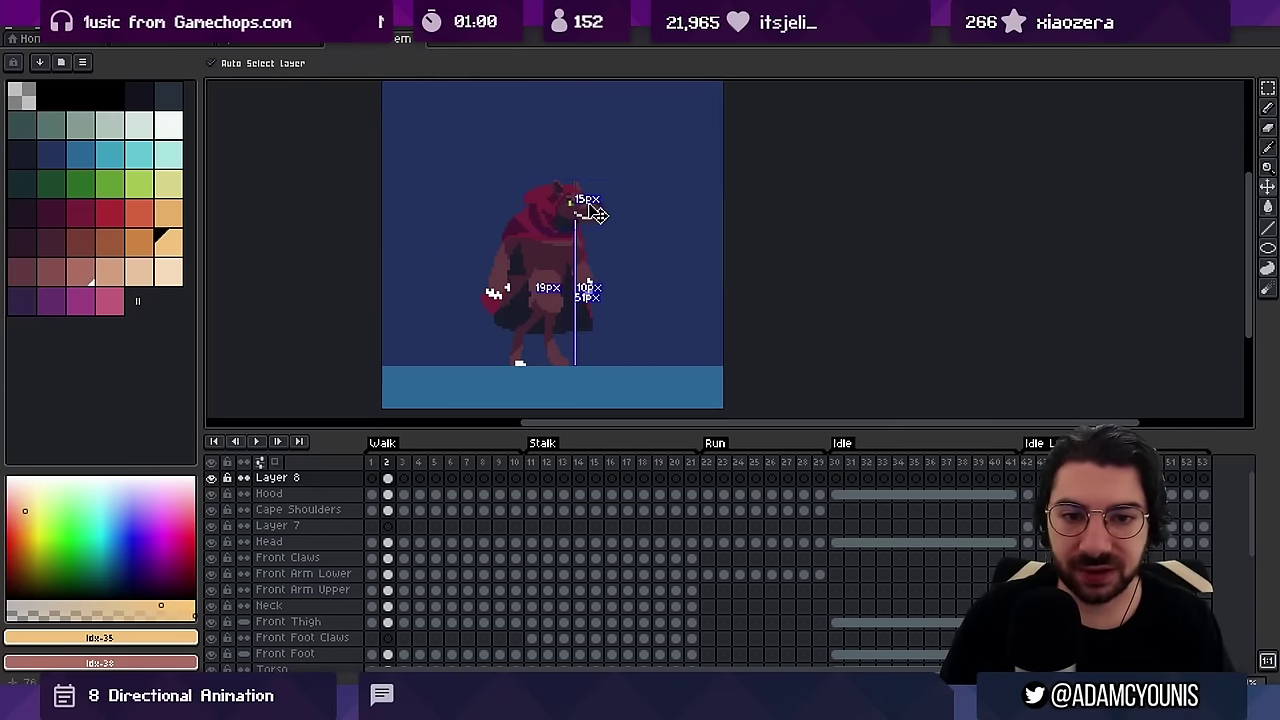
Try an arc across the wolf's head in Walk frame 2 and a line from the chest to the foot in frame 10, undoing the strokes
drag(516, 198, 622, 211)
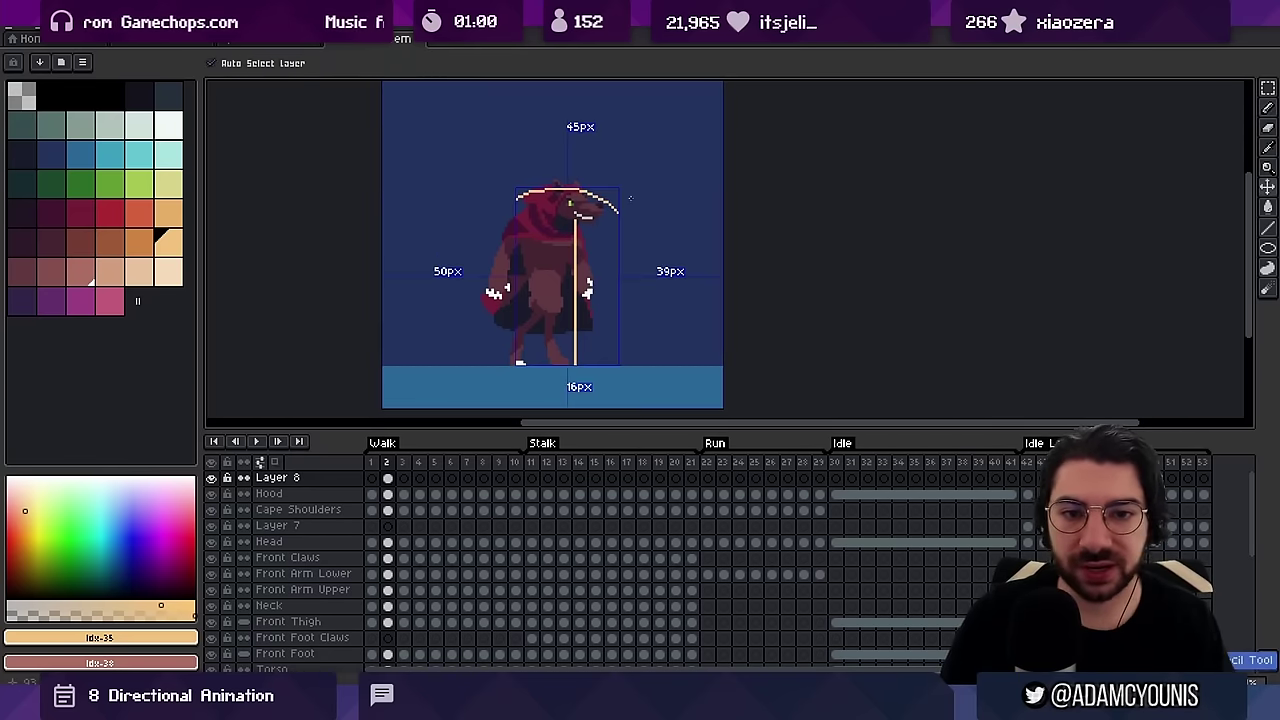
key(ctrl+z)
mouse_move(530, 200)
mouse_down()
mouse_move(646, 273)
mouse_move(645, 334)
mouse_up()
key(ctrl+z)
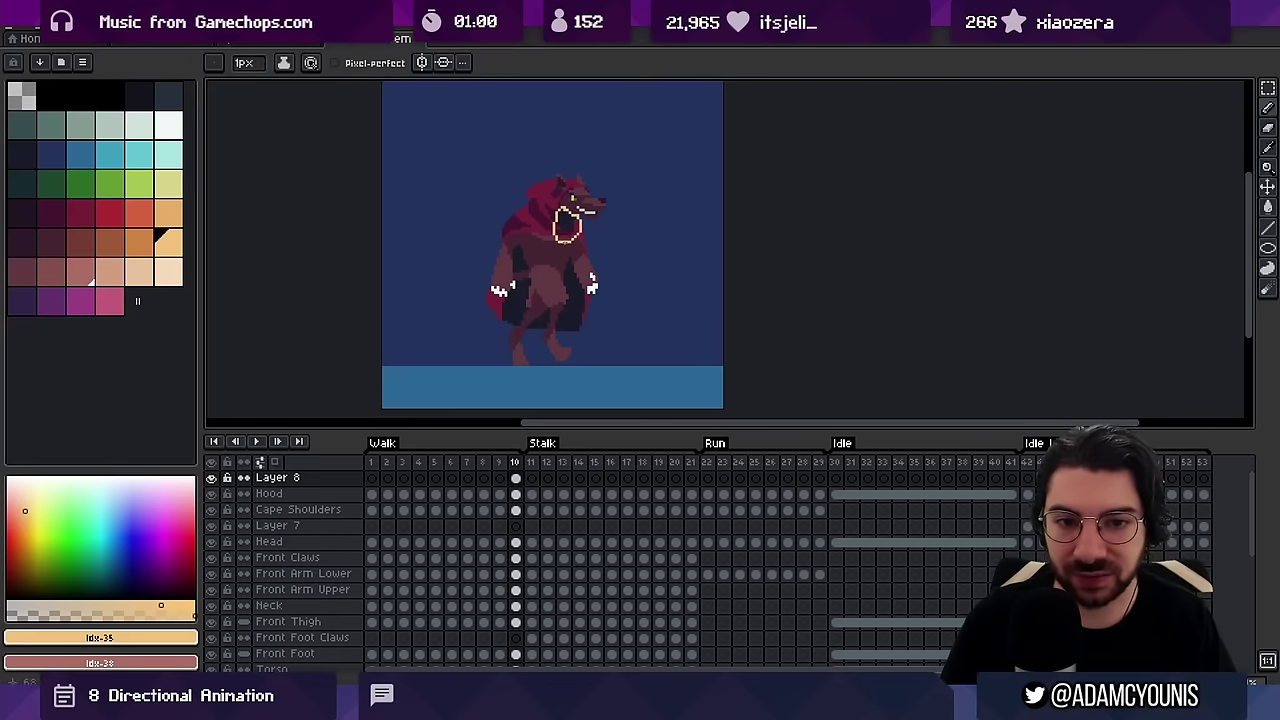
drag(566, 225, 530, 320)
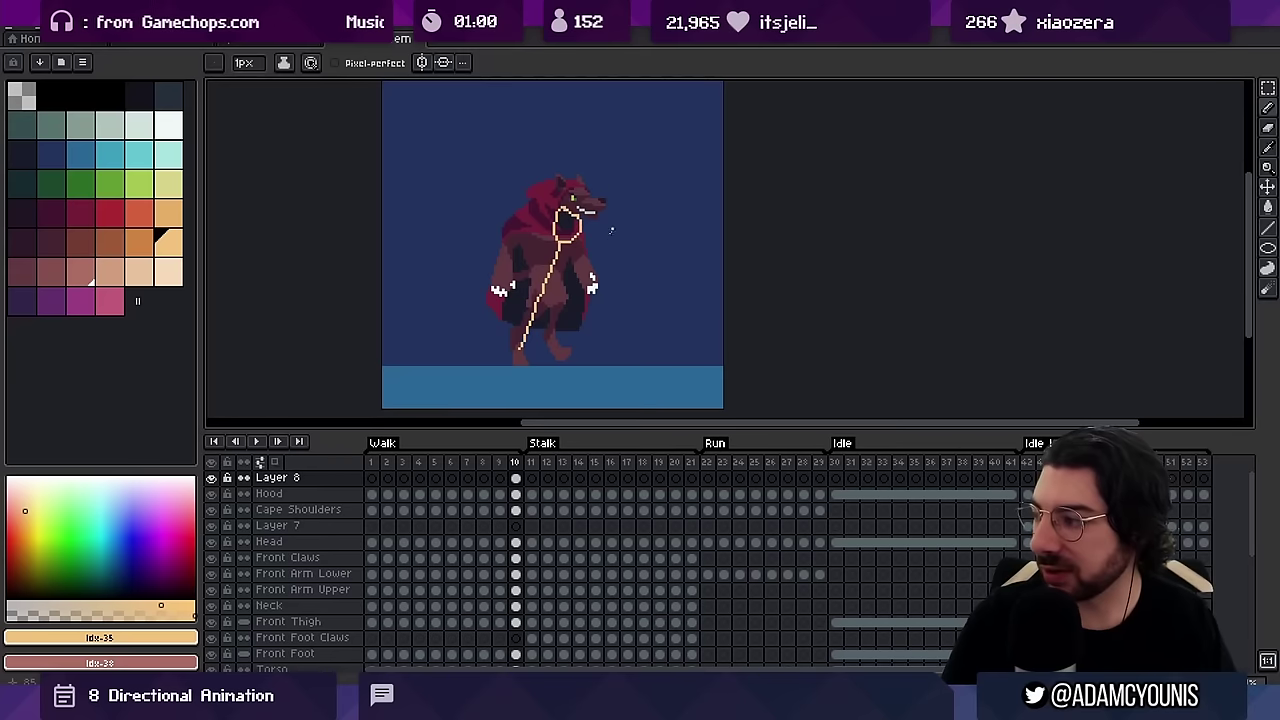
key(ctrl+z)
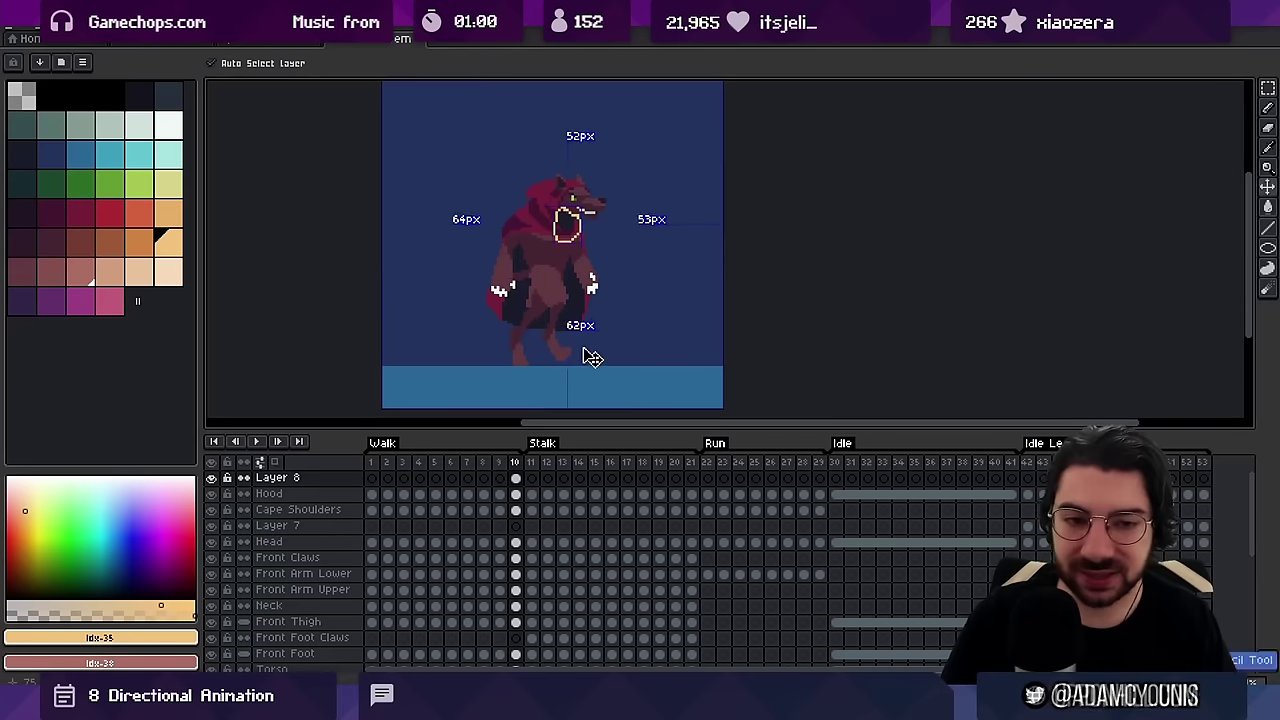
Compare the wolf's Walk frame range with the E frames of the 8-directional character, then return to the wolf file
drag(371, 477, 491, 450)
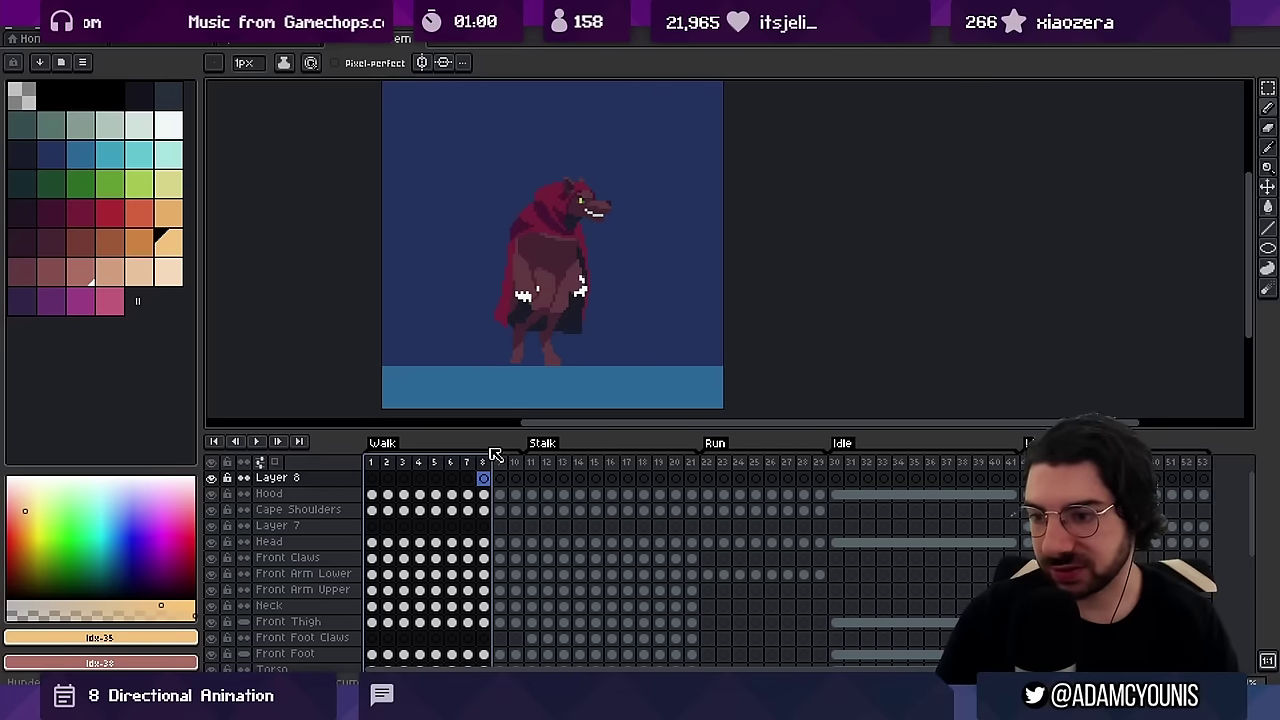
drag(372, 463, 503, 463)
key(ctrl+Tab)
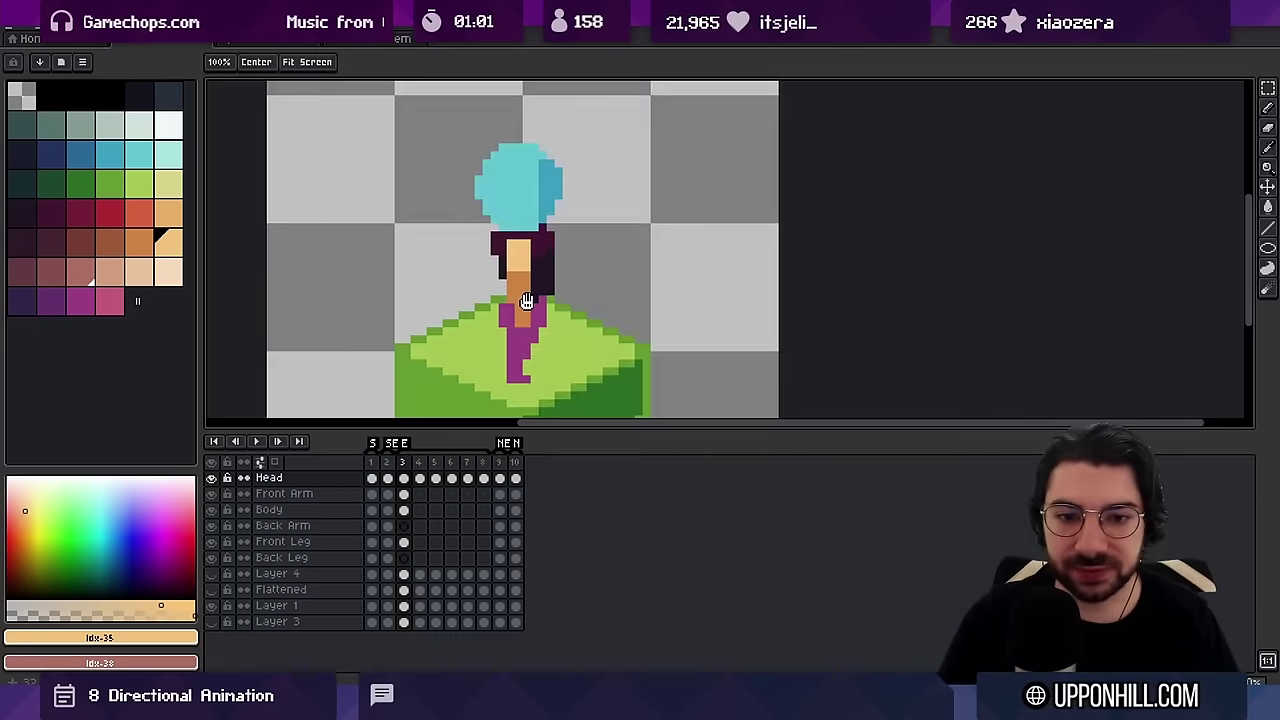
drag(526, 298, 506, 264)
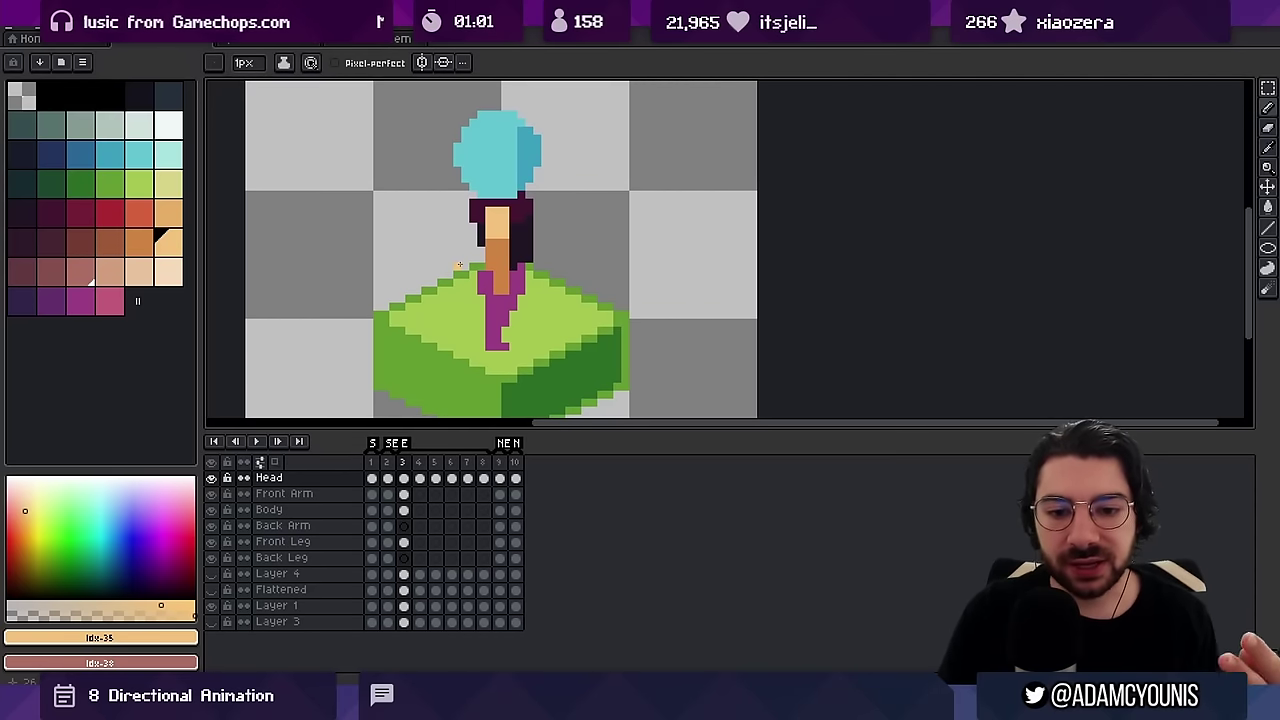
click(351, 40)
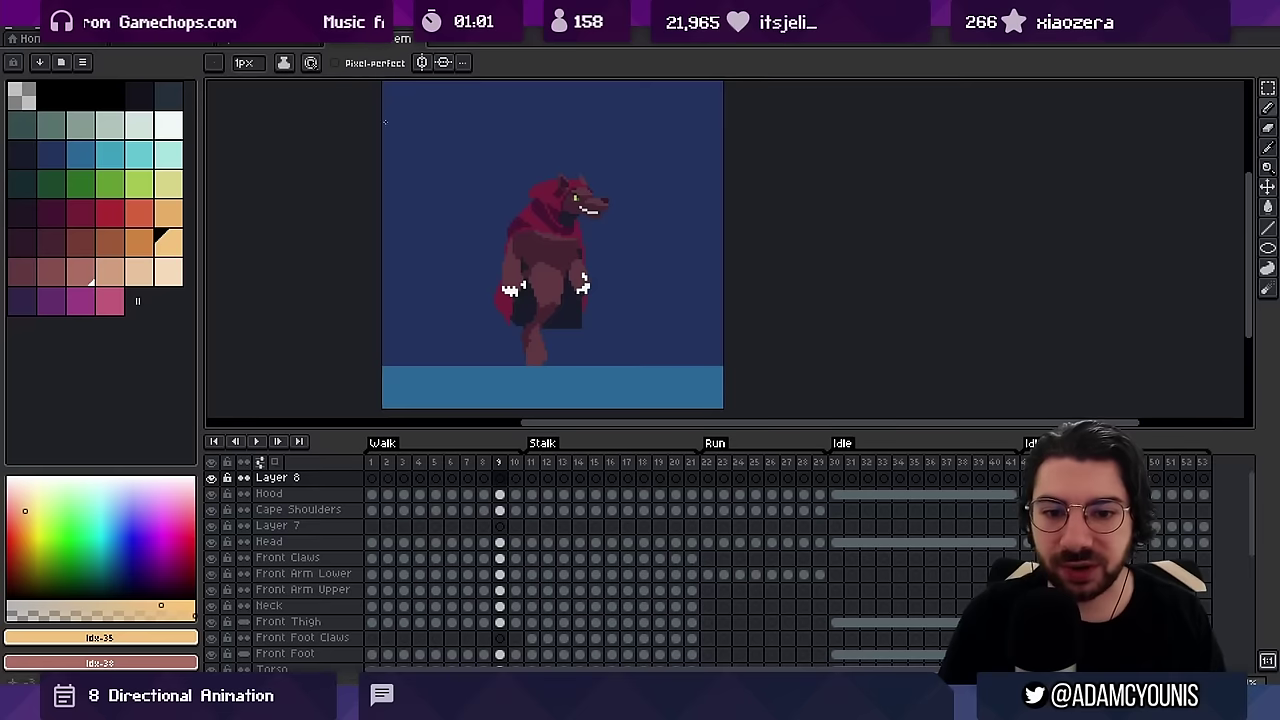
Examine the leg and body positions in the first Walk frames by stepping back and forth from frame 1
click(373, 464)
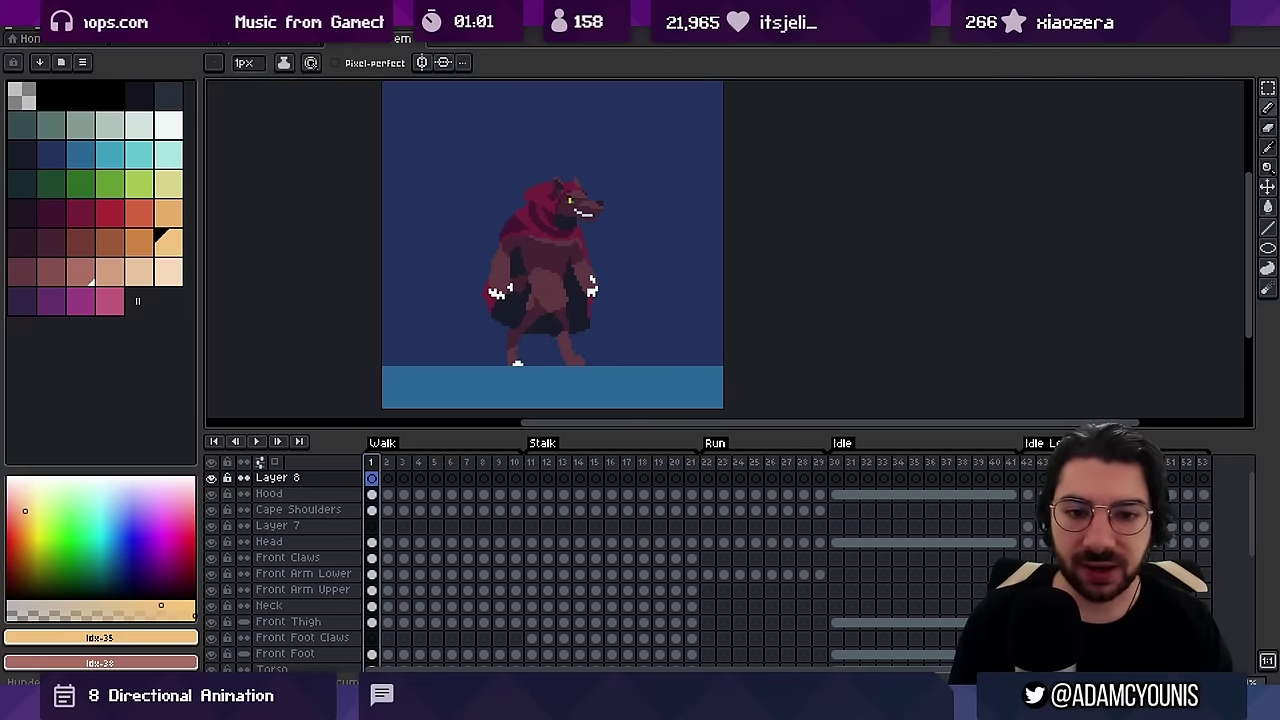
key(Right)
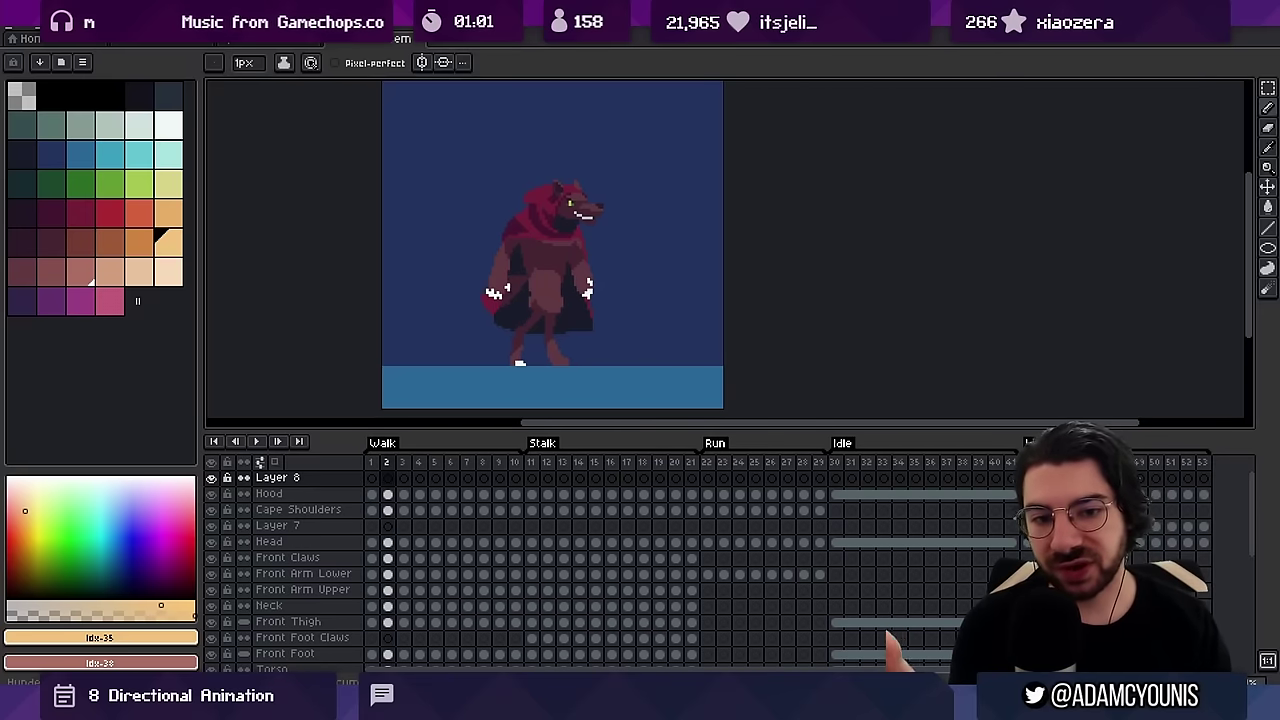
key(Right)
key(Left)
key(Left)
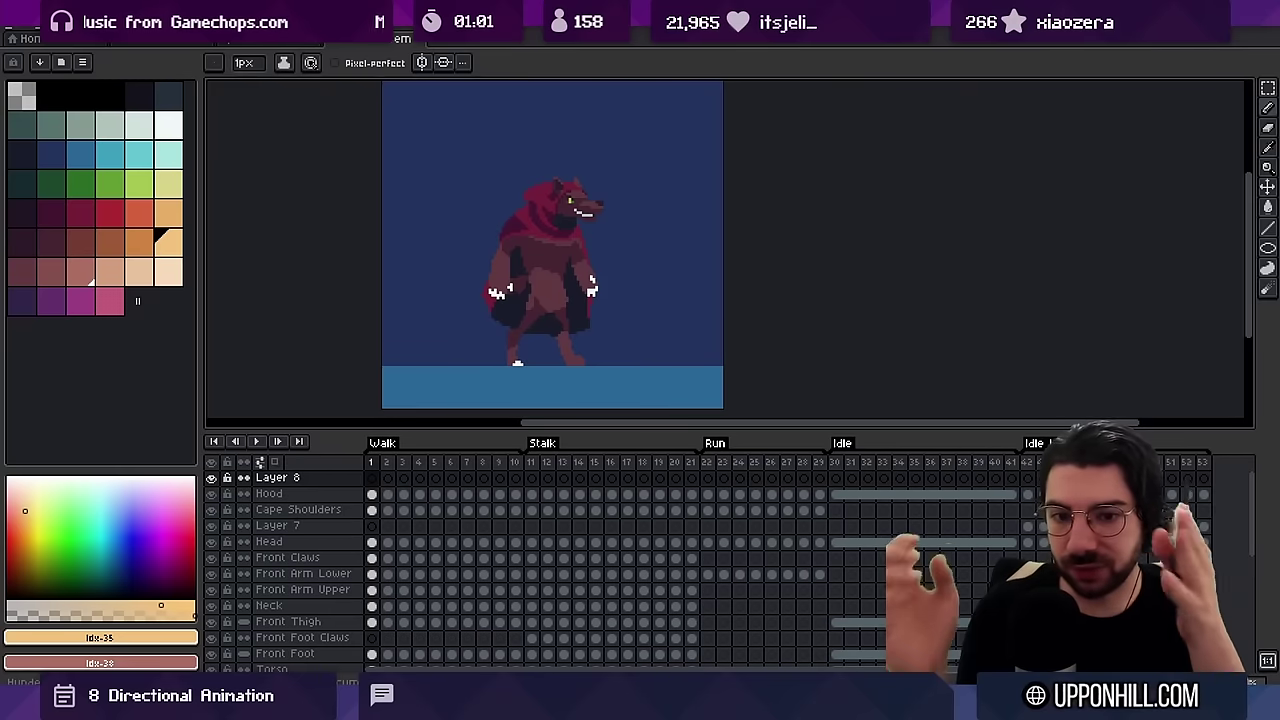
key(Right)
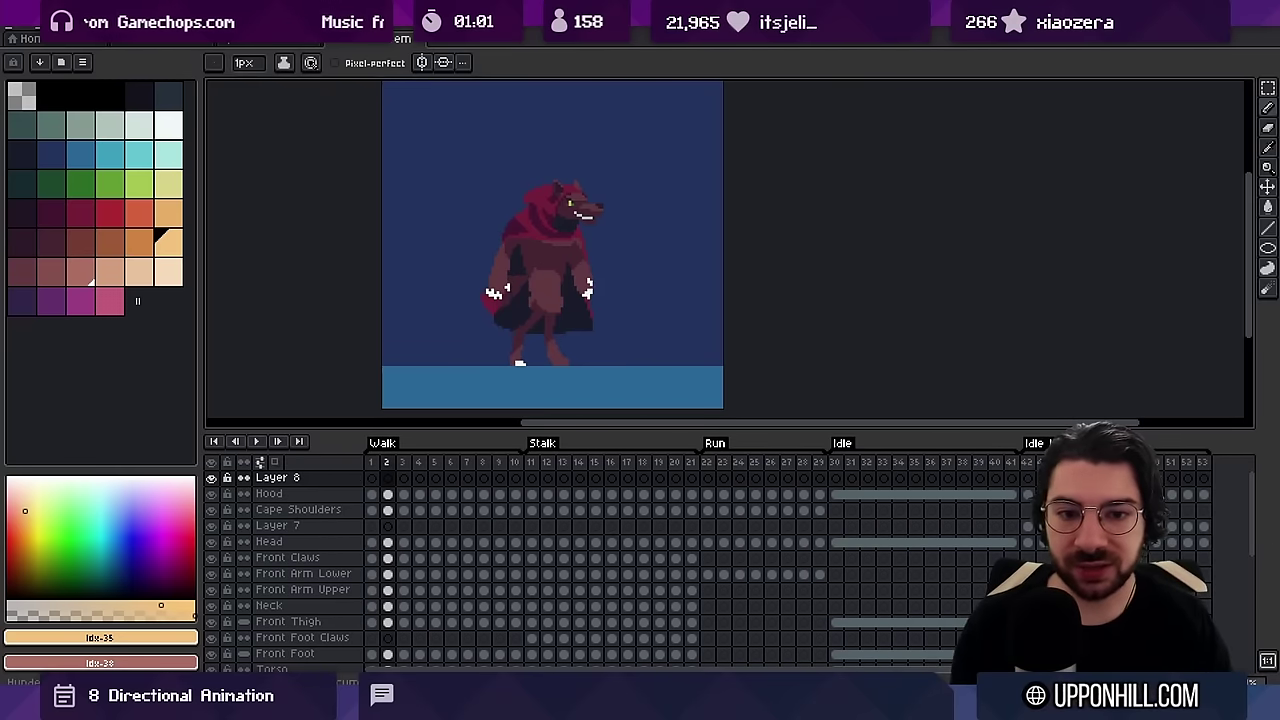
key(Left)
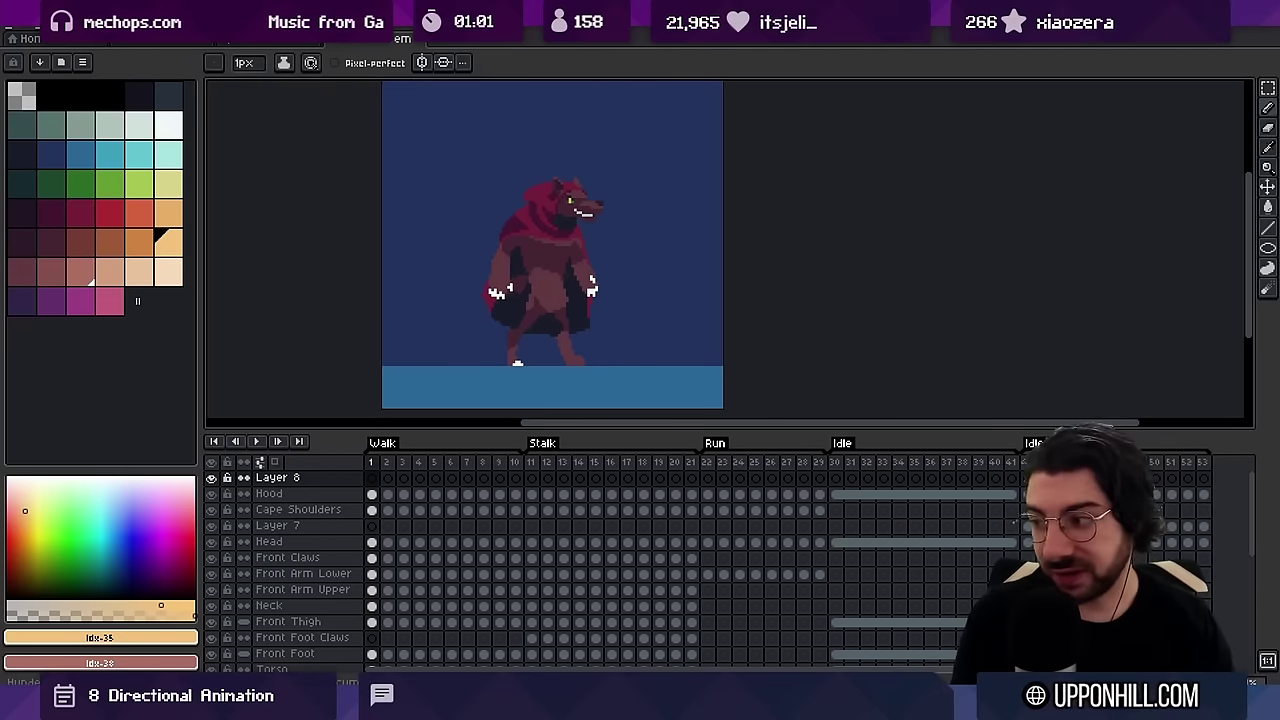
key(Right)
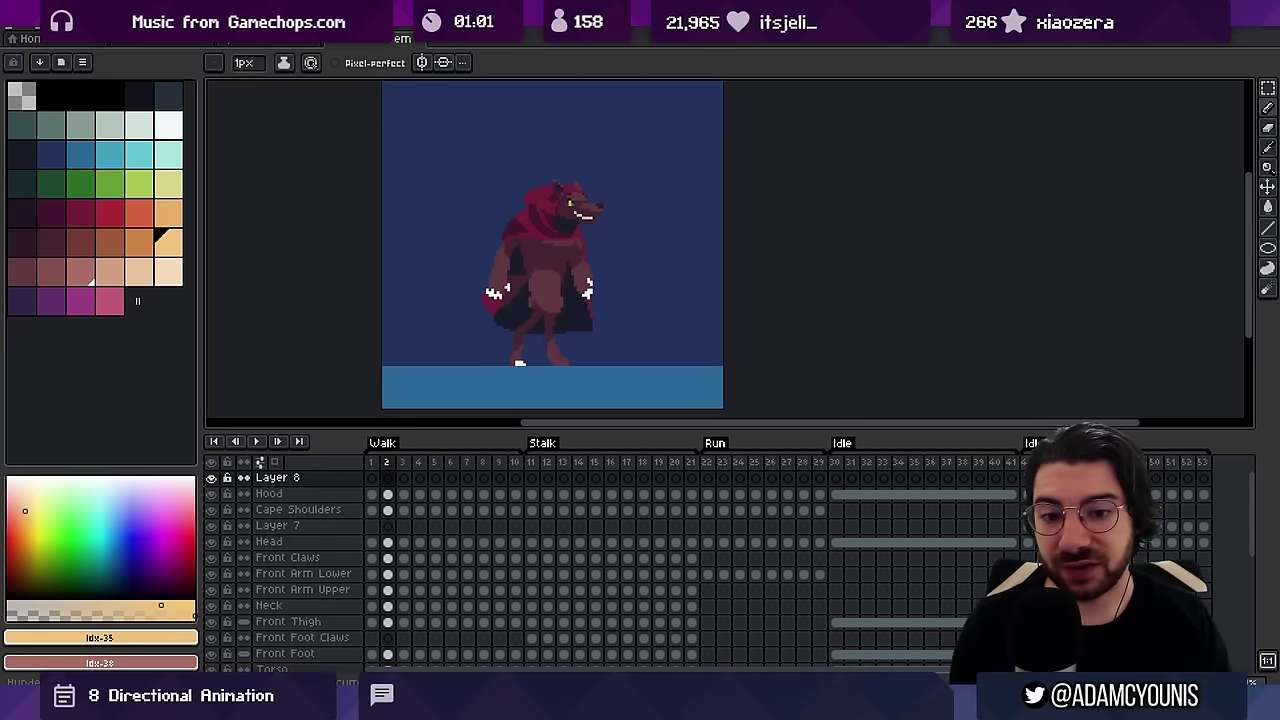
key(Right)
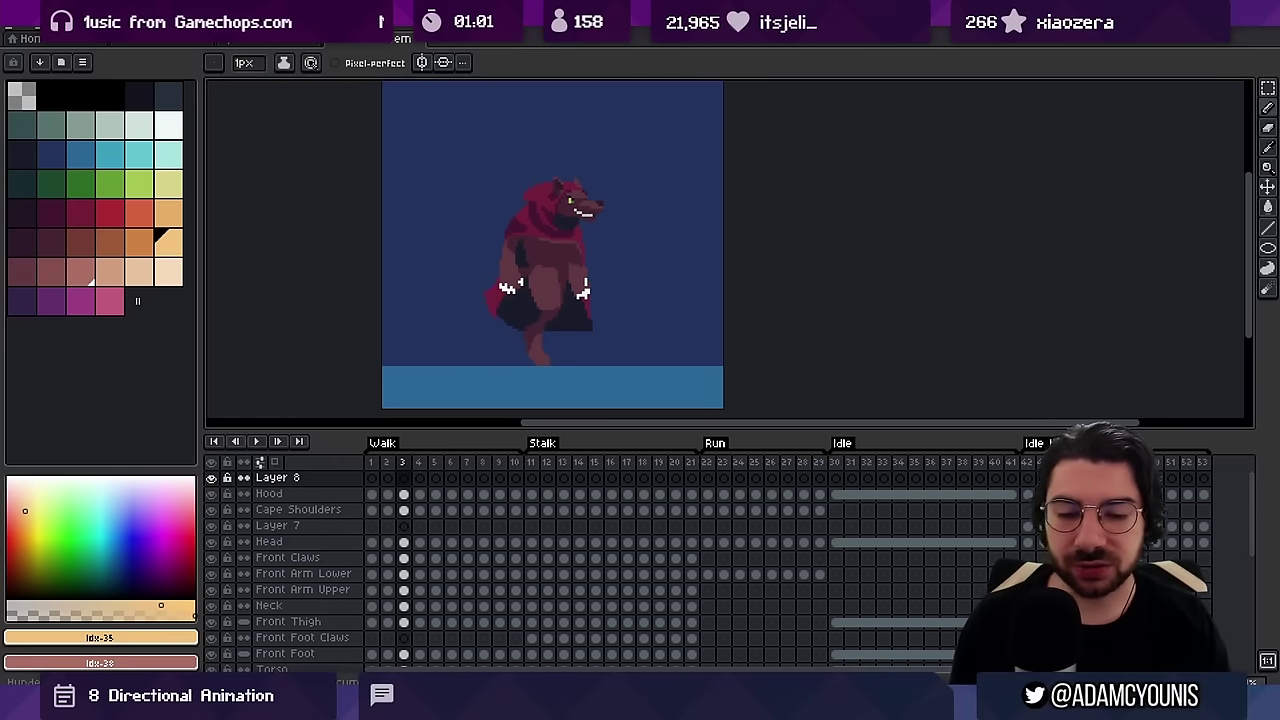
key(Left)
key(Left)
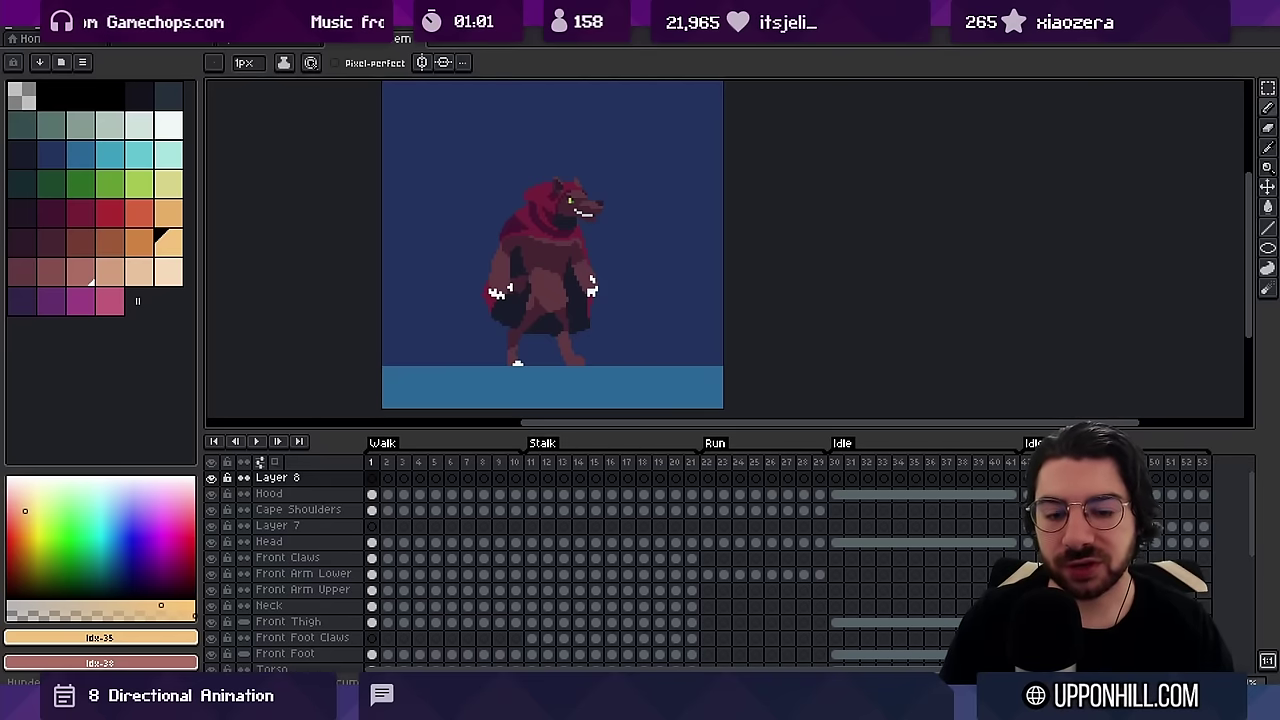
key(Right)
key(Right)
key(Right)
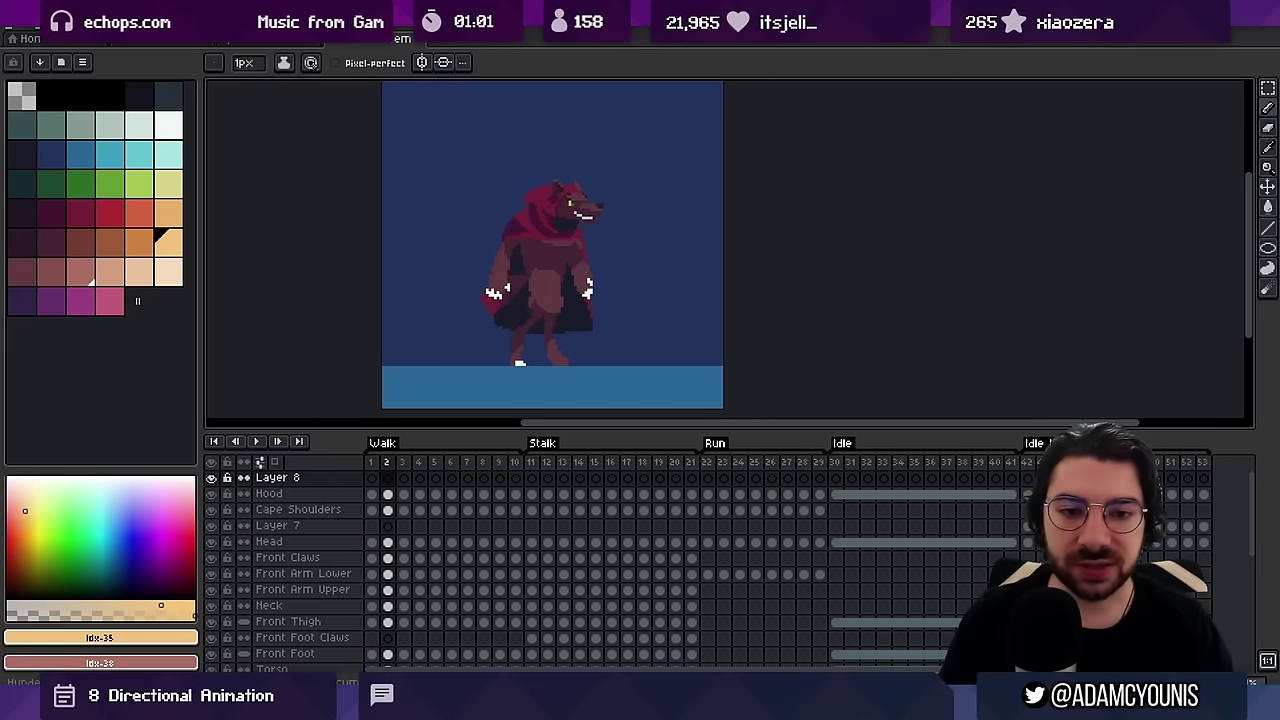
key(Left)
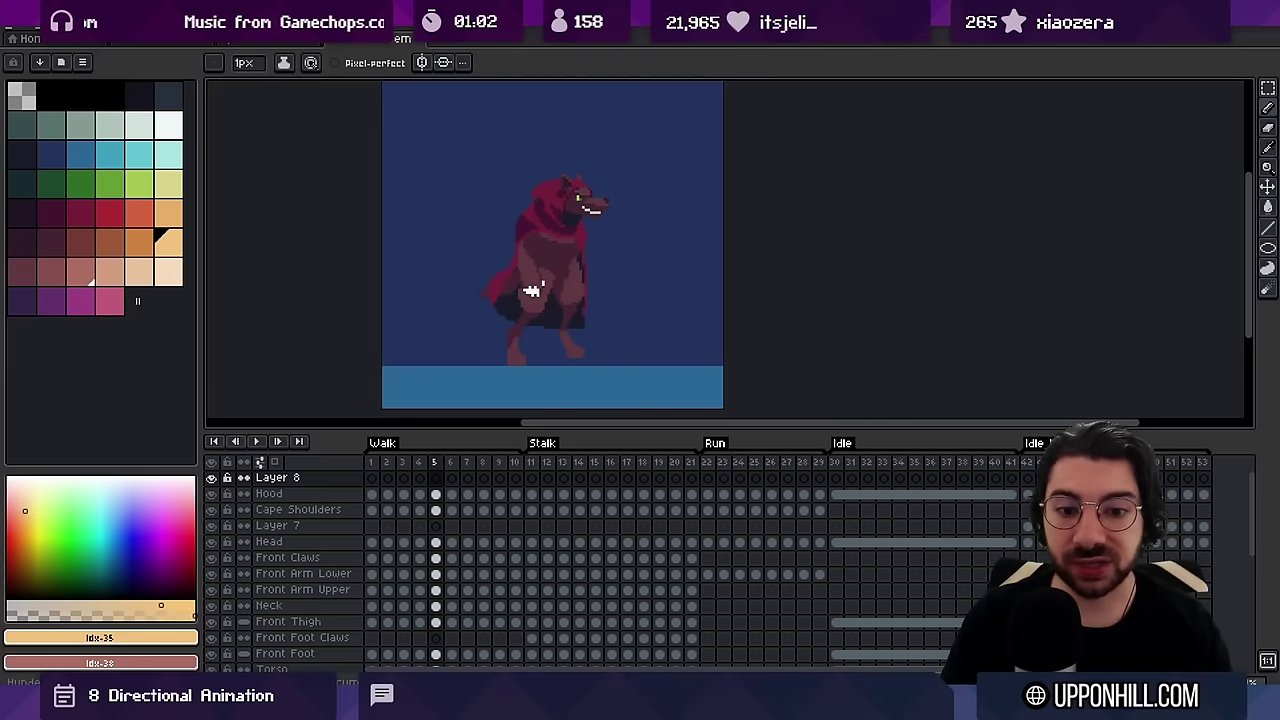
Examine the wolf's poses in Run frames 22 to 24, then switch back to the 8-directional character document
drag(707, 462, 773, 465)
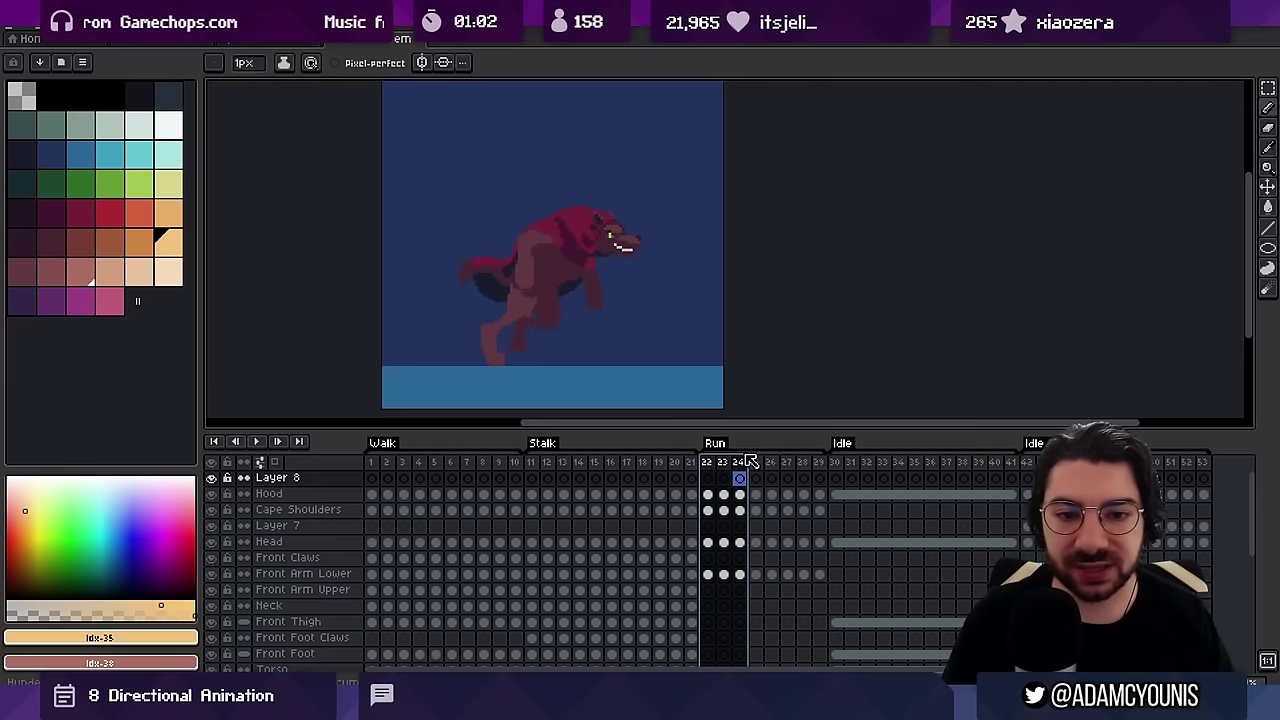
key(Return)
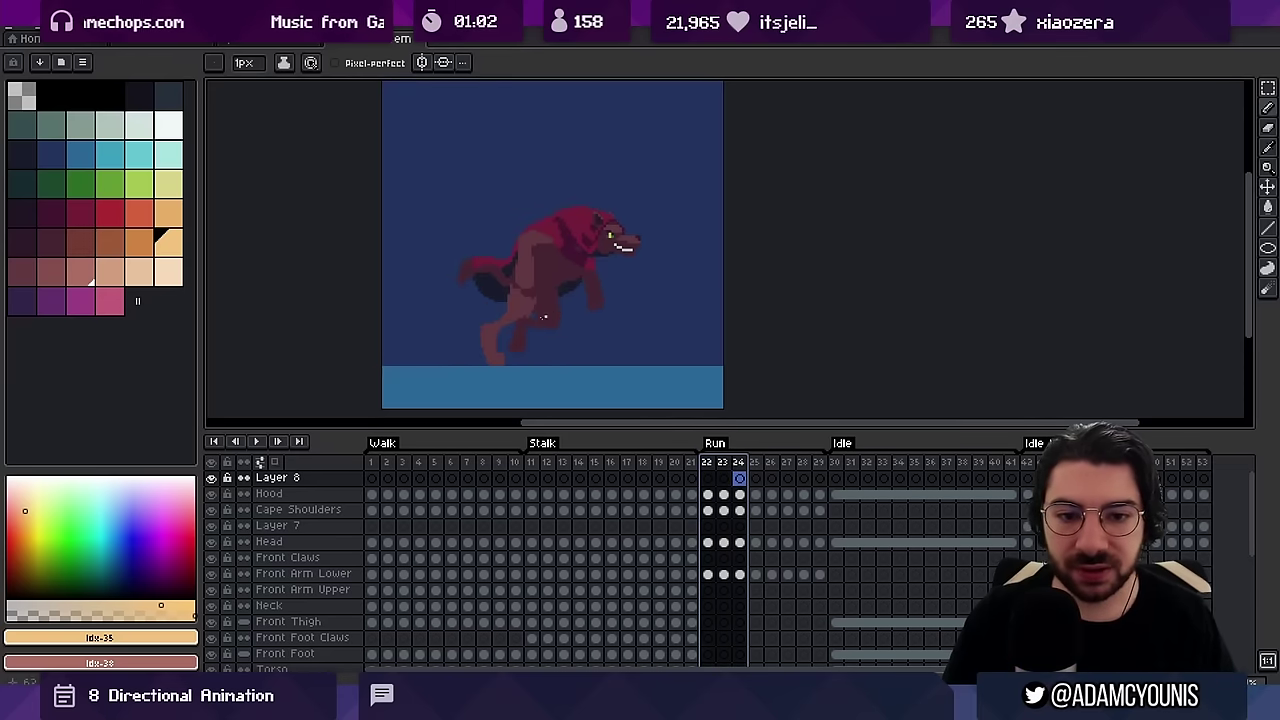
click(723, 463)
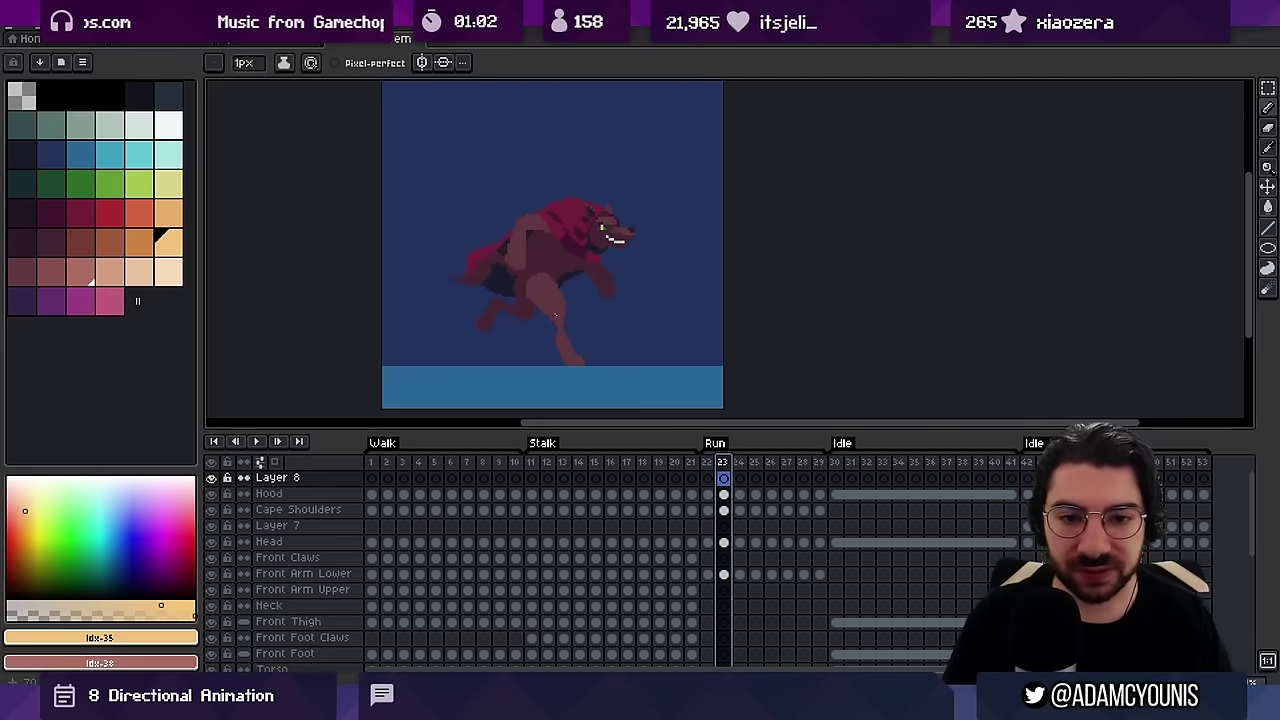
click(738, 462)
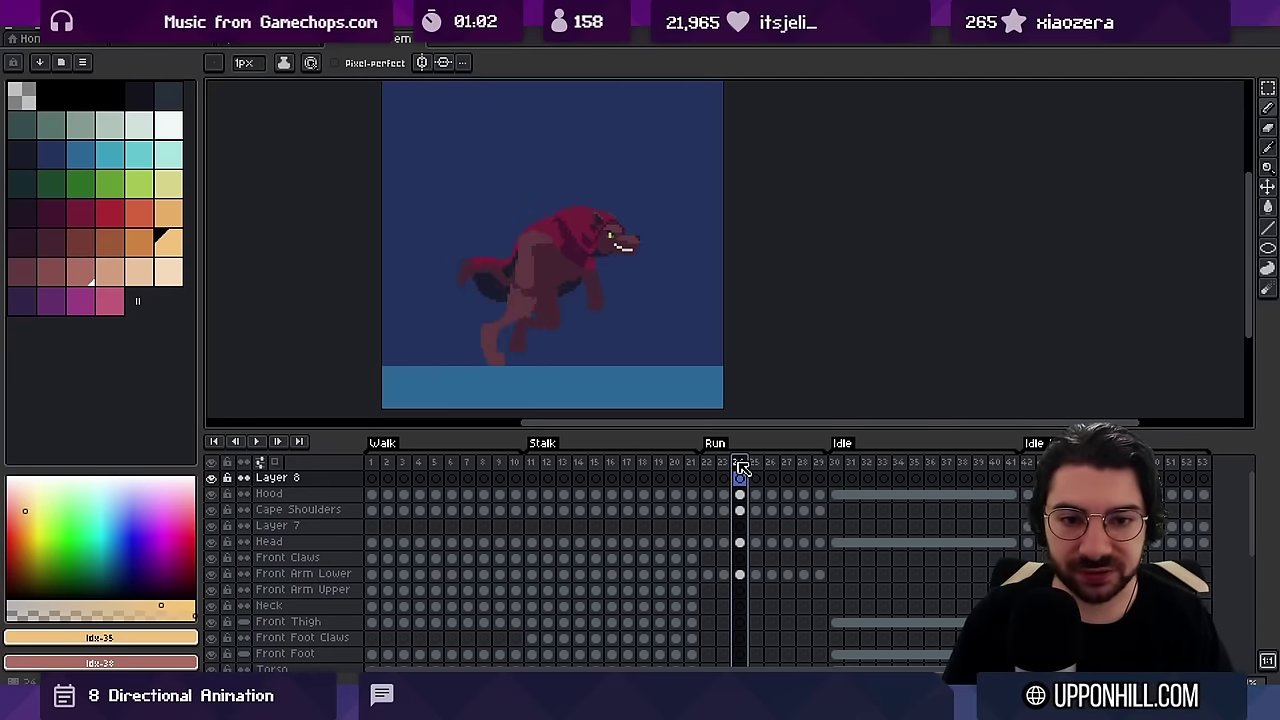
drag(707, 464, 723, 465)
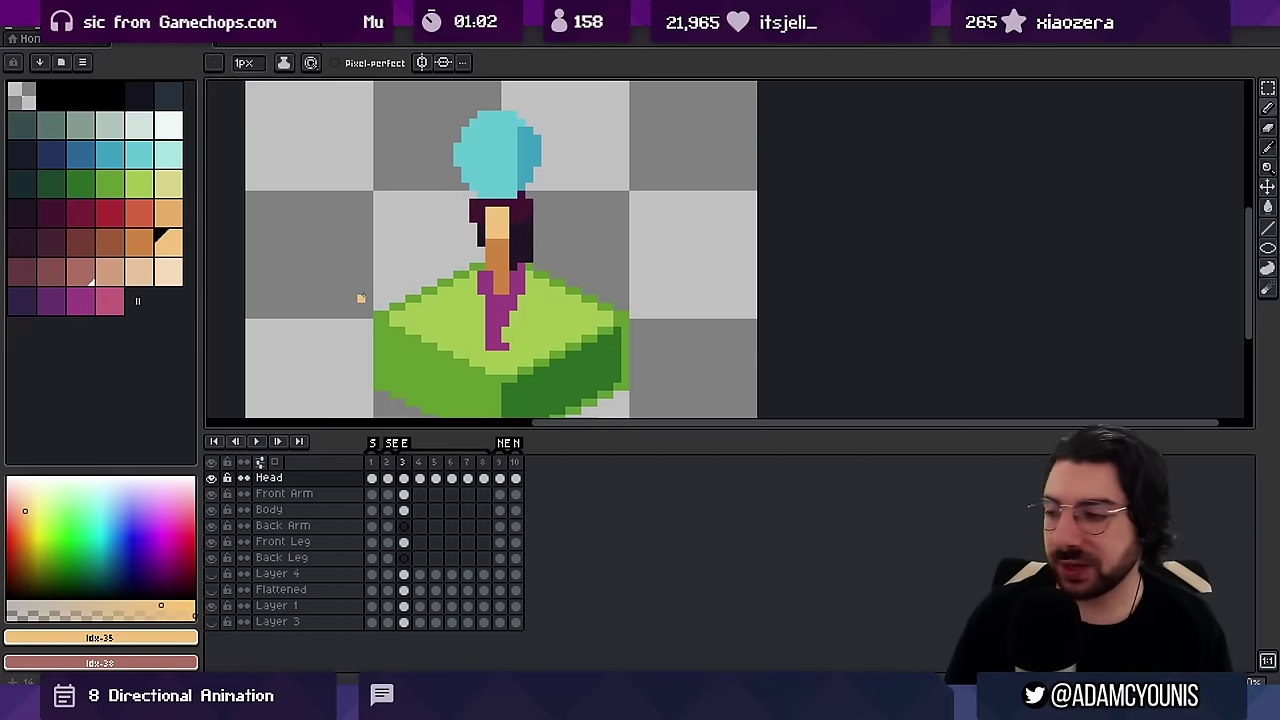
Make the Front Leg layer active in frame 3 and pick up the leg's purple
key(v)
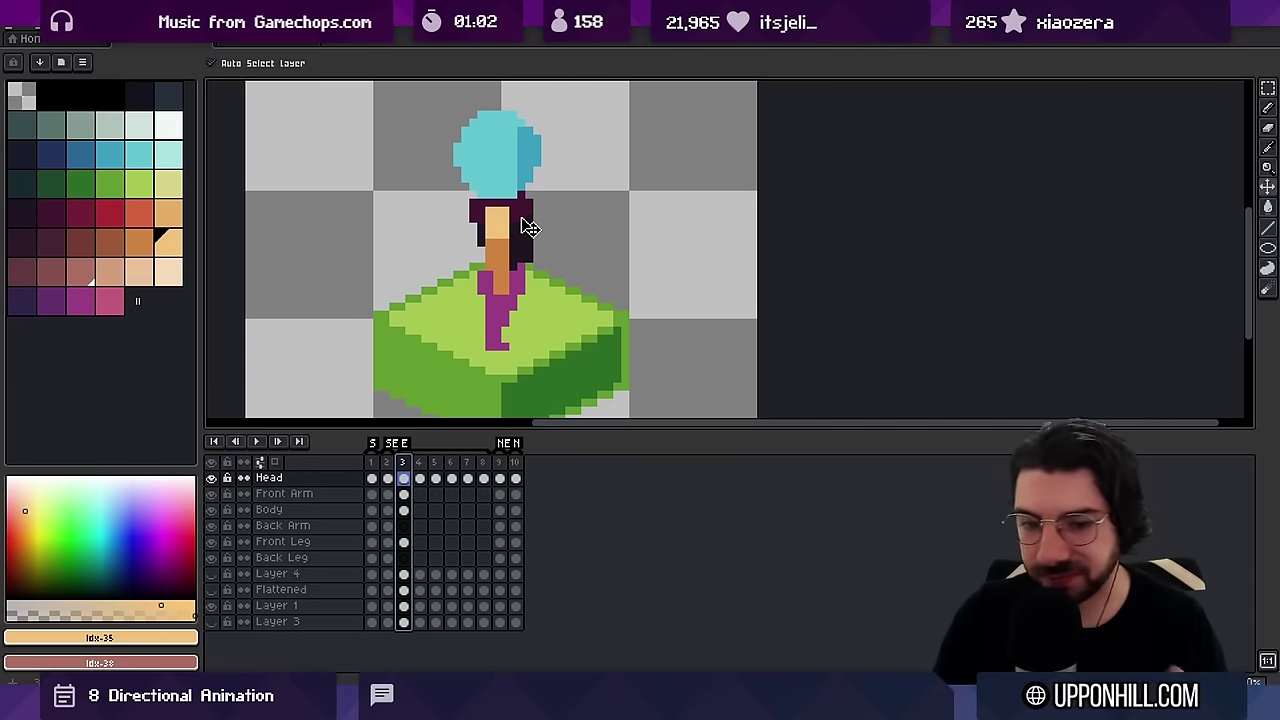
alt+click(500, 313)
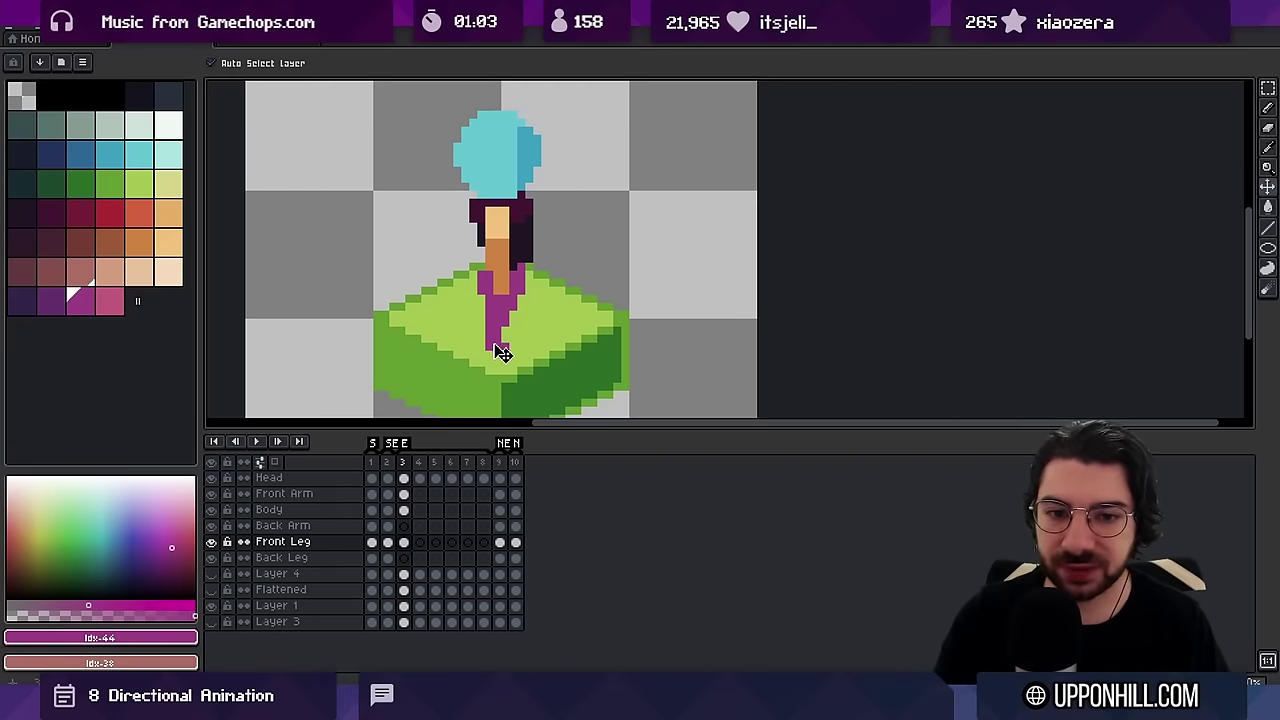
key(alt)
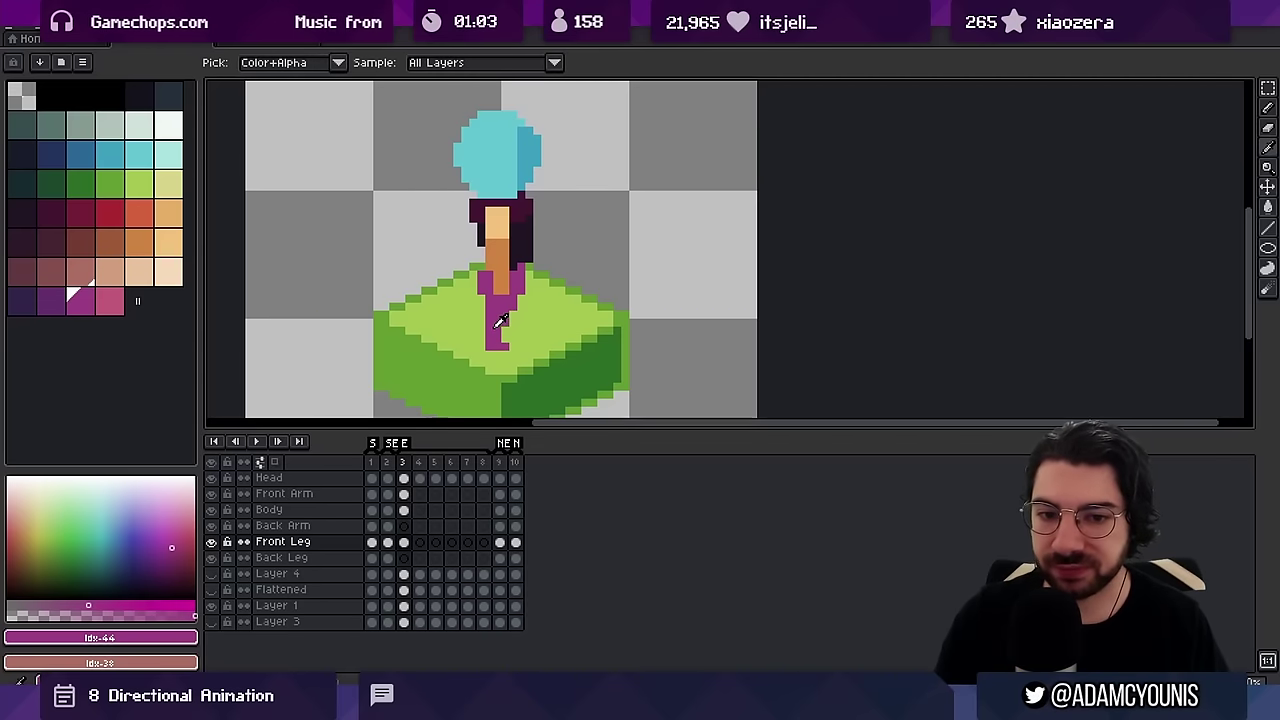
Try cream guide lines for the leg's backward and forward swing in frame 3, undoing the strokes
click(172, 270)
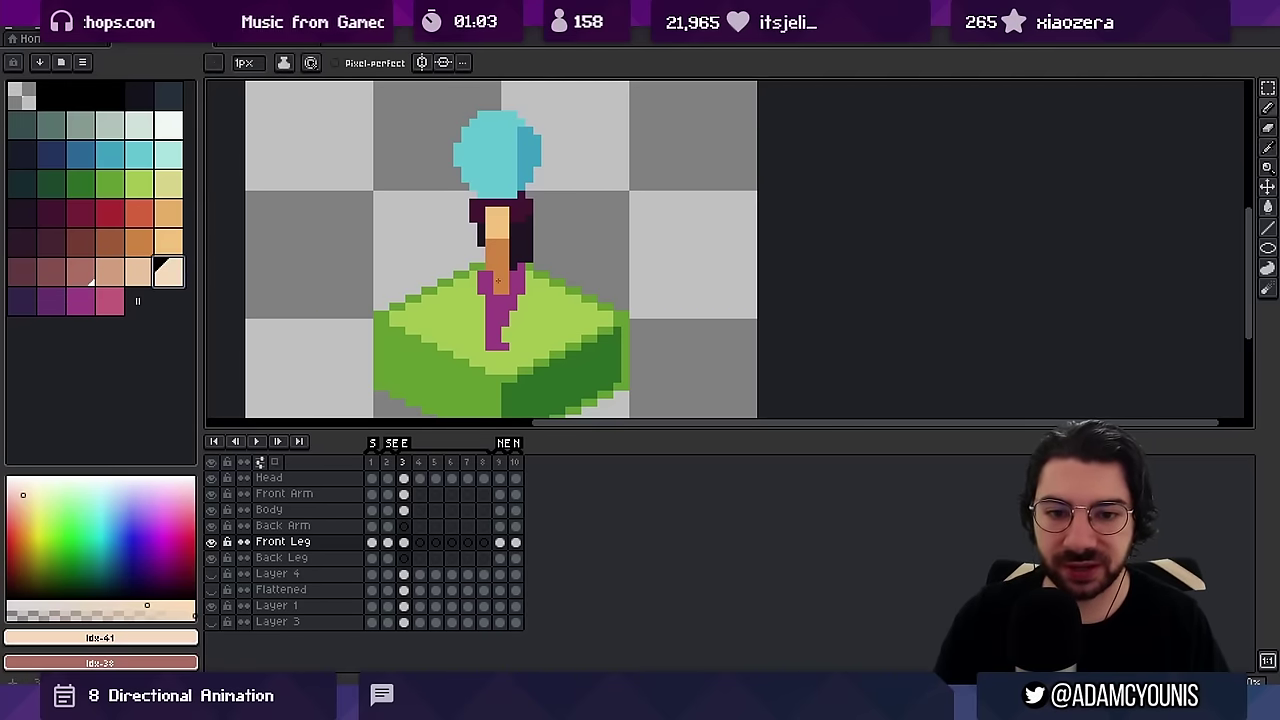
key(ctrl+z)
drag(474, 290, 449, 339)
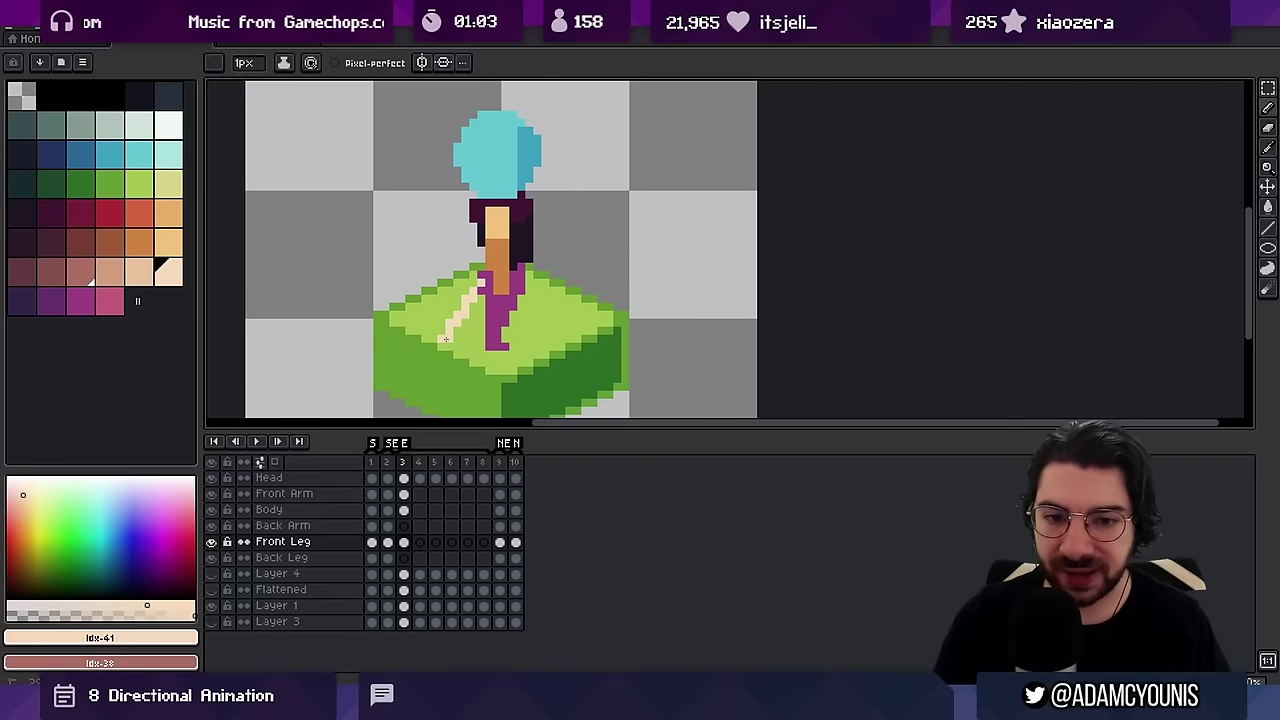
key(ctrl+z)
drag(515, 274, 561, 332)
key(ctrl+z)
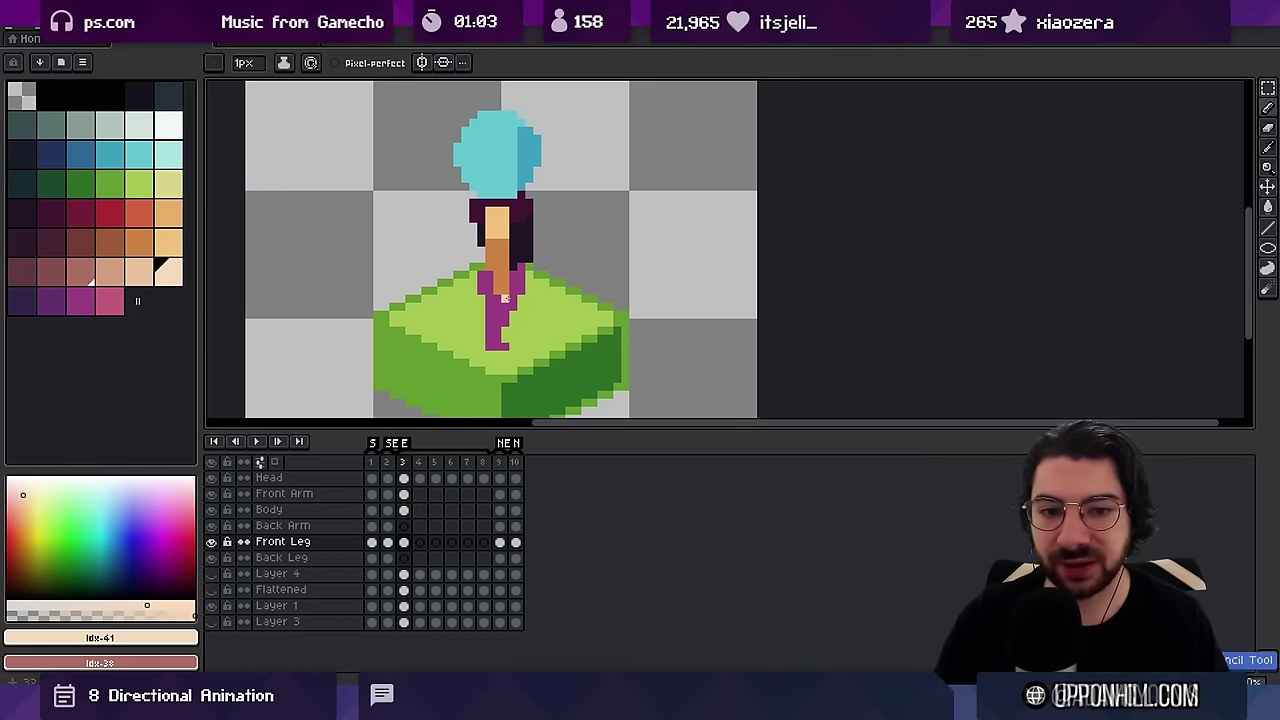
key(ctrl+z)
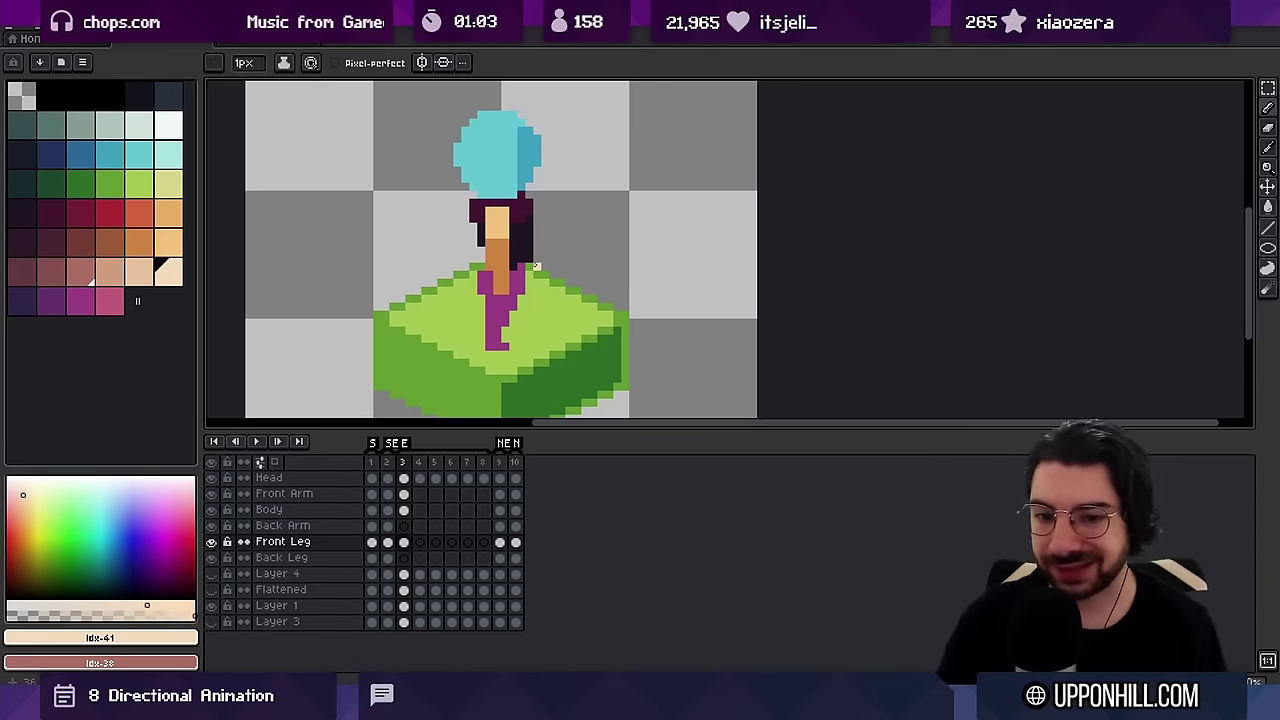
Shift the front leg's foot backward in frame 3 with the leg's purple, erasing the old toe pixels
alt+click(504, 346)
key(z)
click(495, 346)
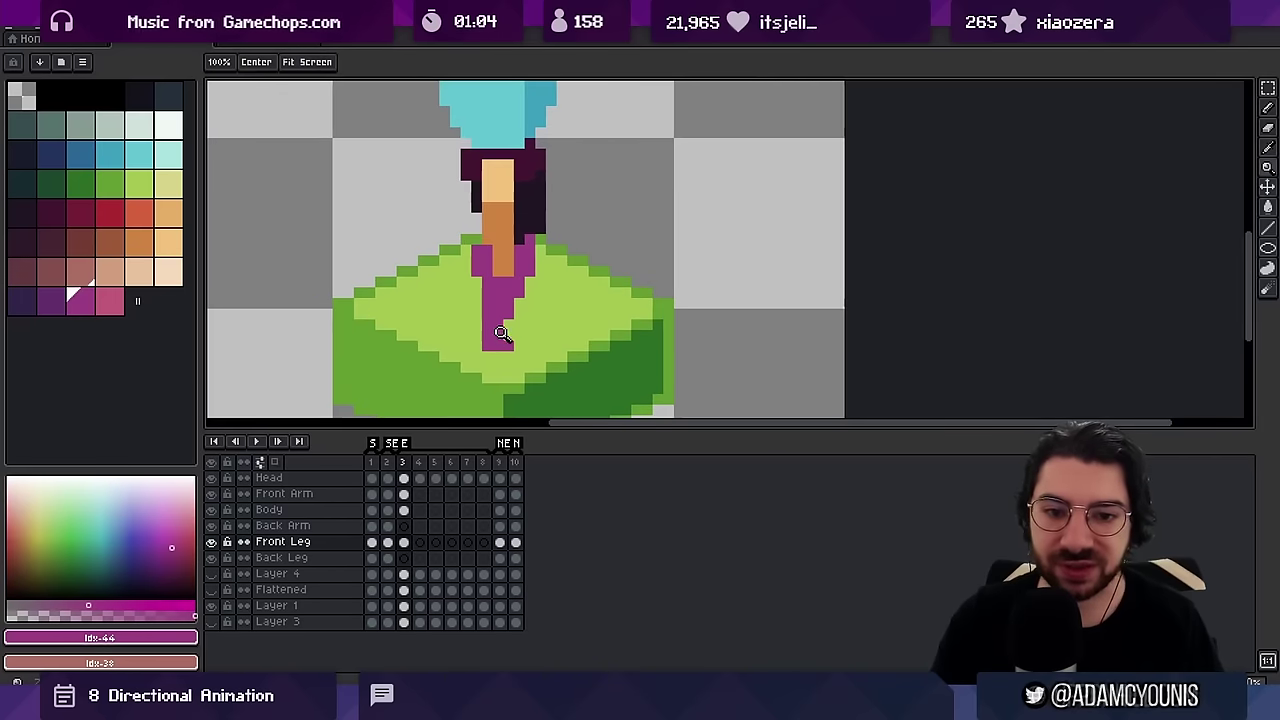
key(b)
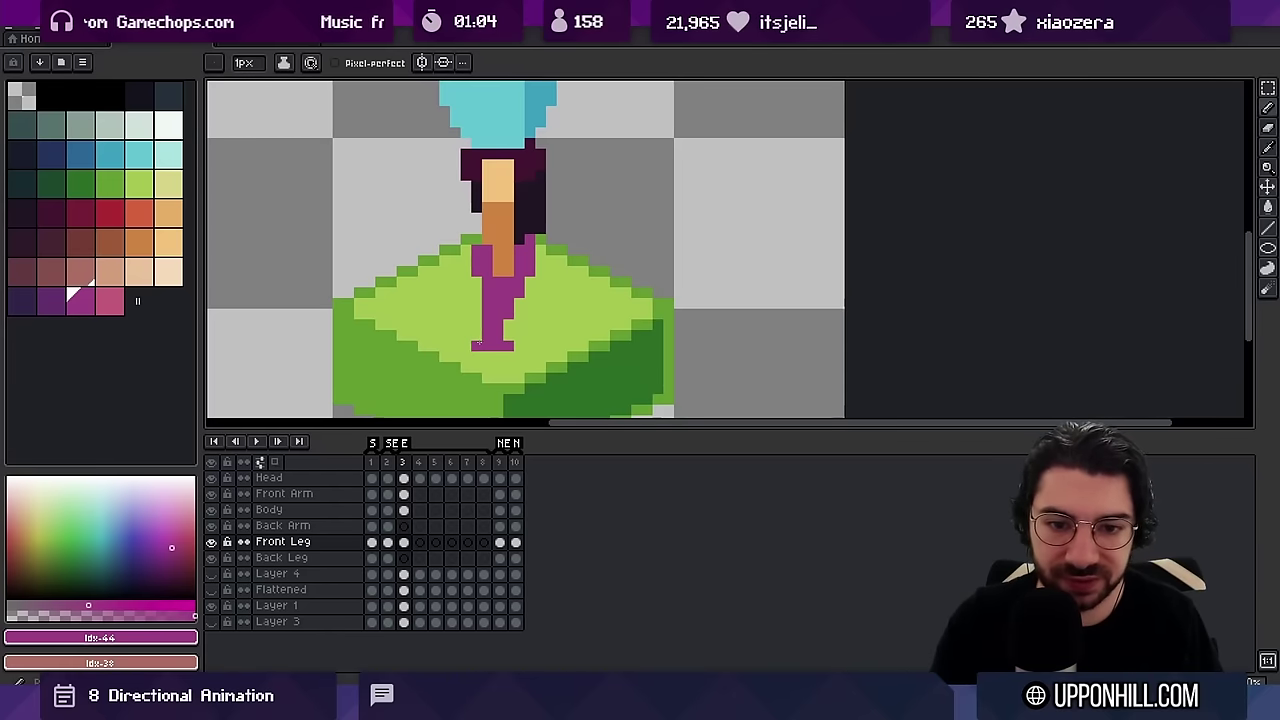
click(477, 340)
key(e)
drag(497, 344, 509, 344)
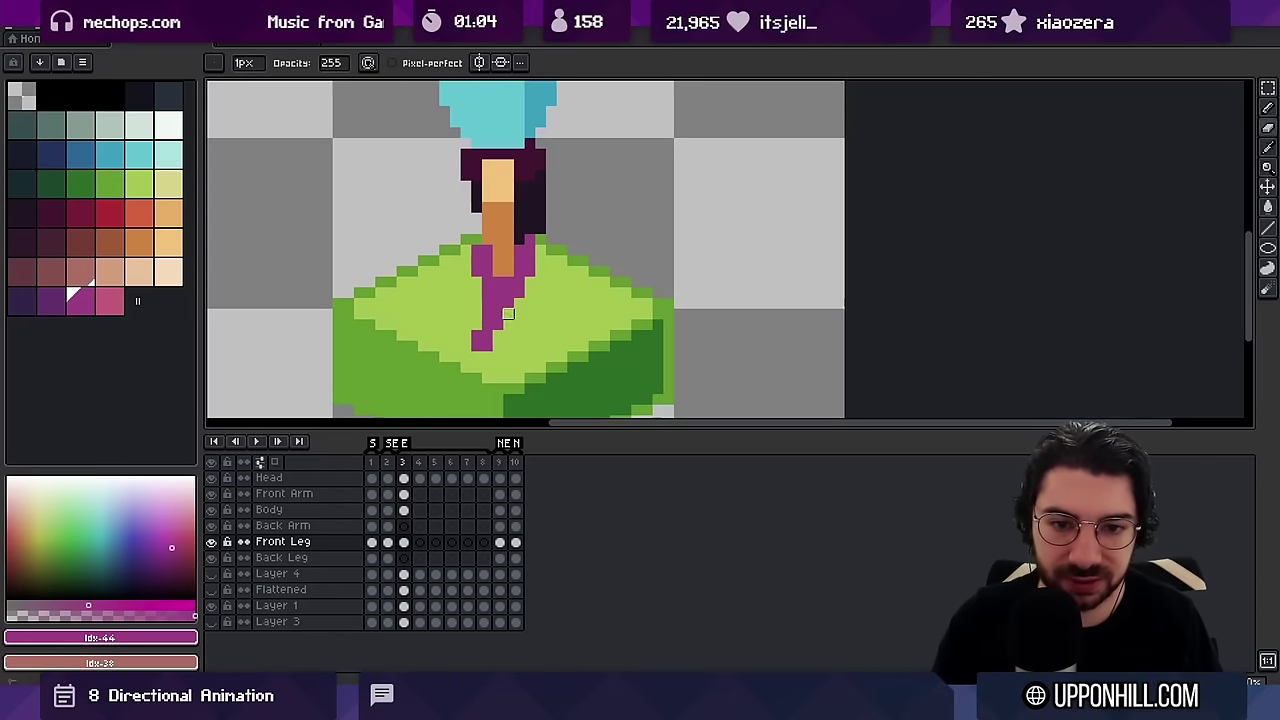
key(b)
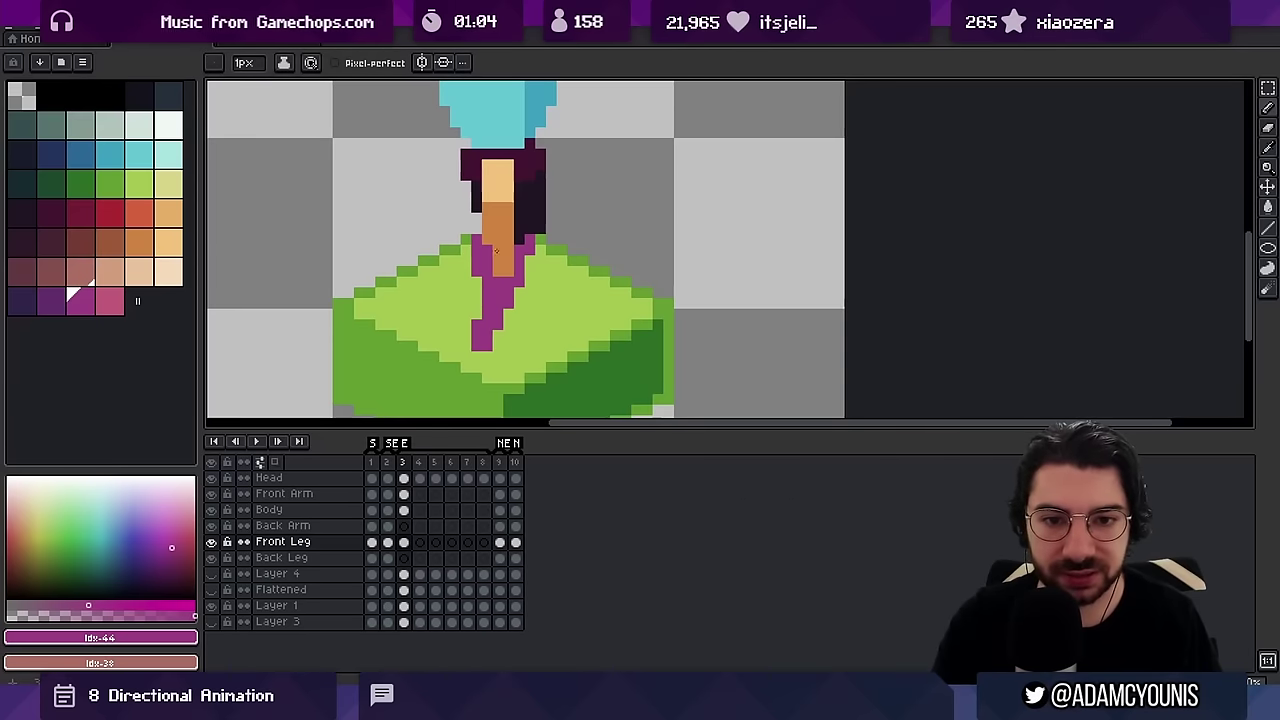
Copy the Body cel from frame 3 into frames 4 to 8
key(Right)
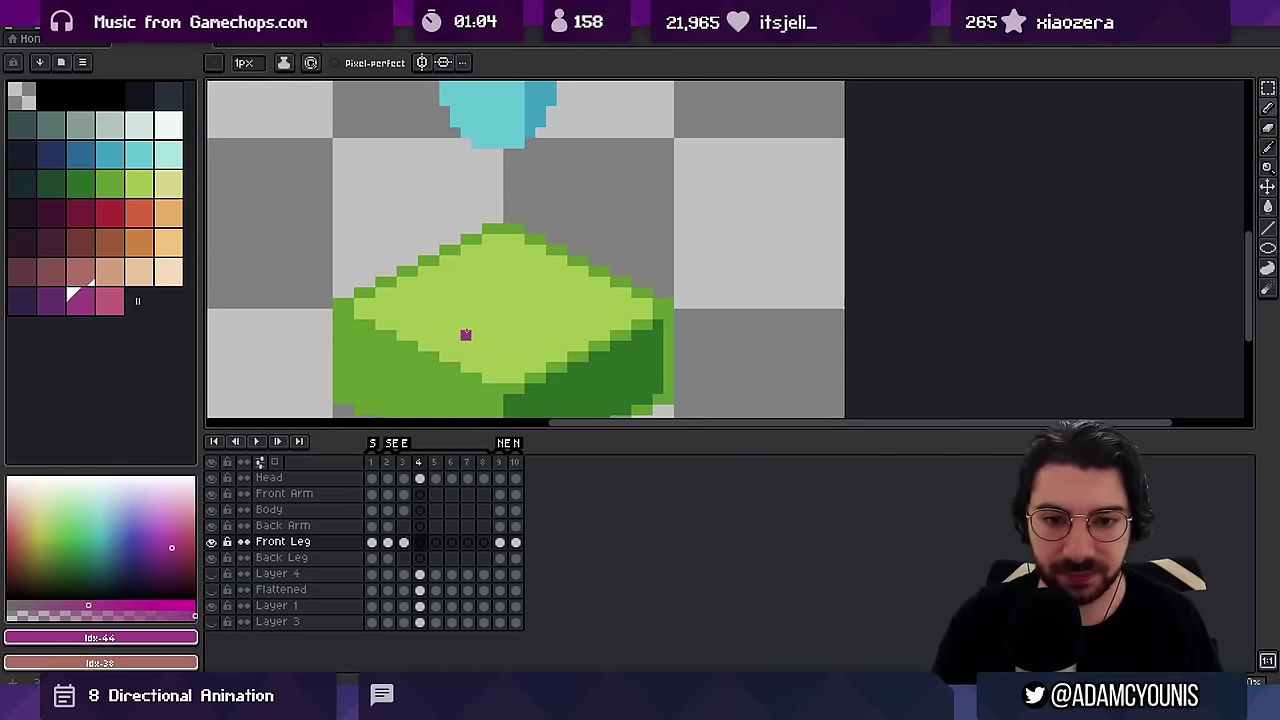
click(404, 511)
click(420, 511)
key(ctrl+v)
click(436, 511)
key(ctrl+v)
click(454, 511)
key(ctrl+v)
click(469, 511)
key(ctrl+v)
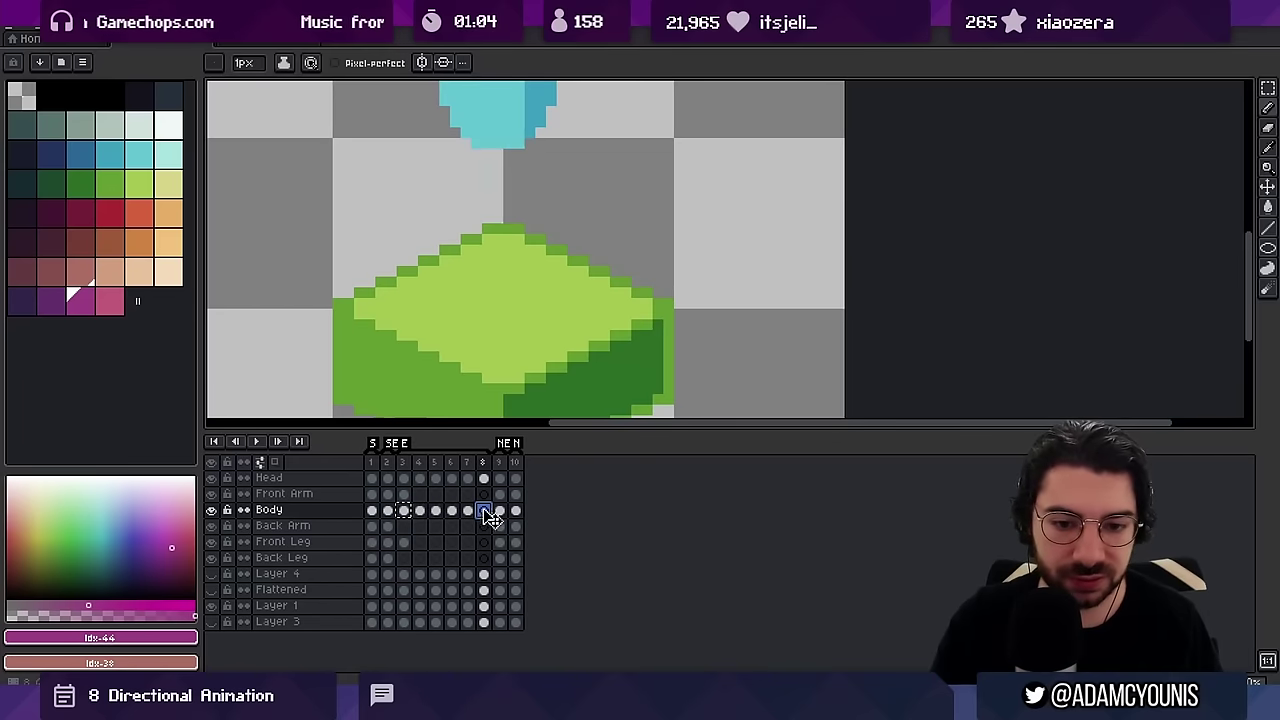
Draw a purple front leg slanting backward from the hip on Front Leg frame 4, comparing it with frame 3
click(403, 462)
click(403, 542)
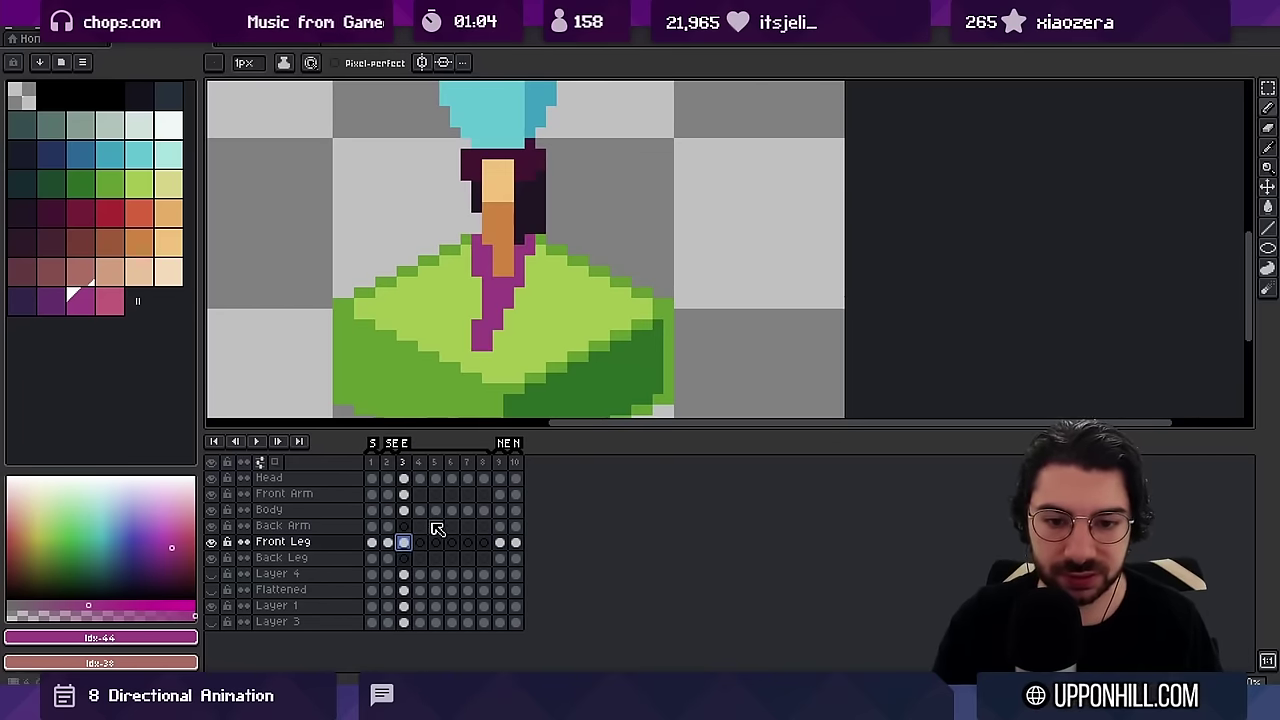
key(v)
key(Right)
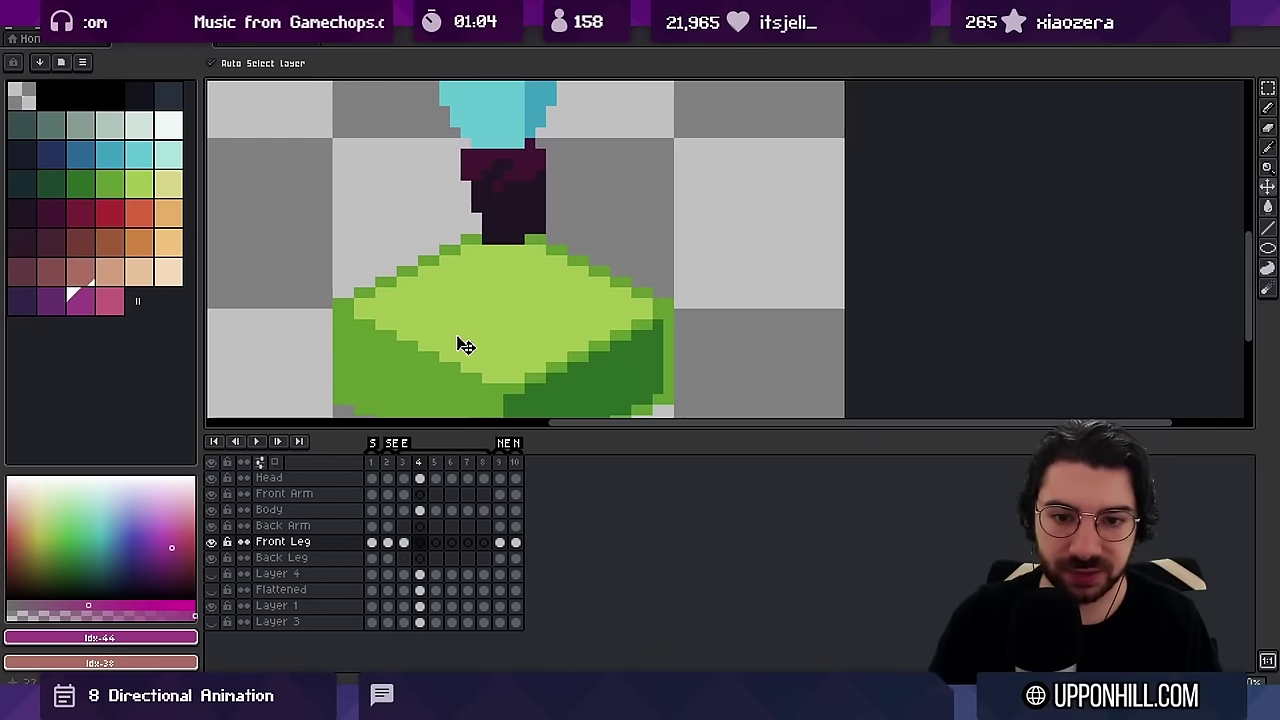
key(b)
mouse_move(456, 334)
mouse_down()
mouse_move(514, 280)
mouse_move(529, 240)
mouse_move(500, 278)
mouse_up()
key(Left)
key(Right)
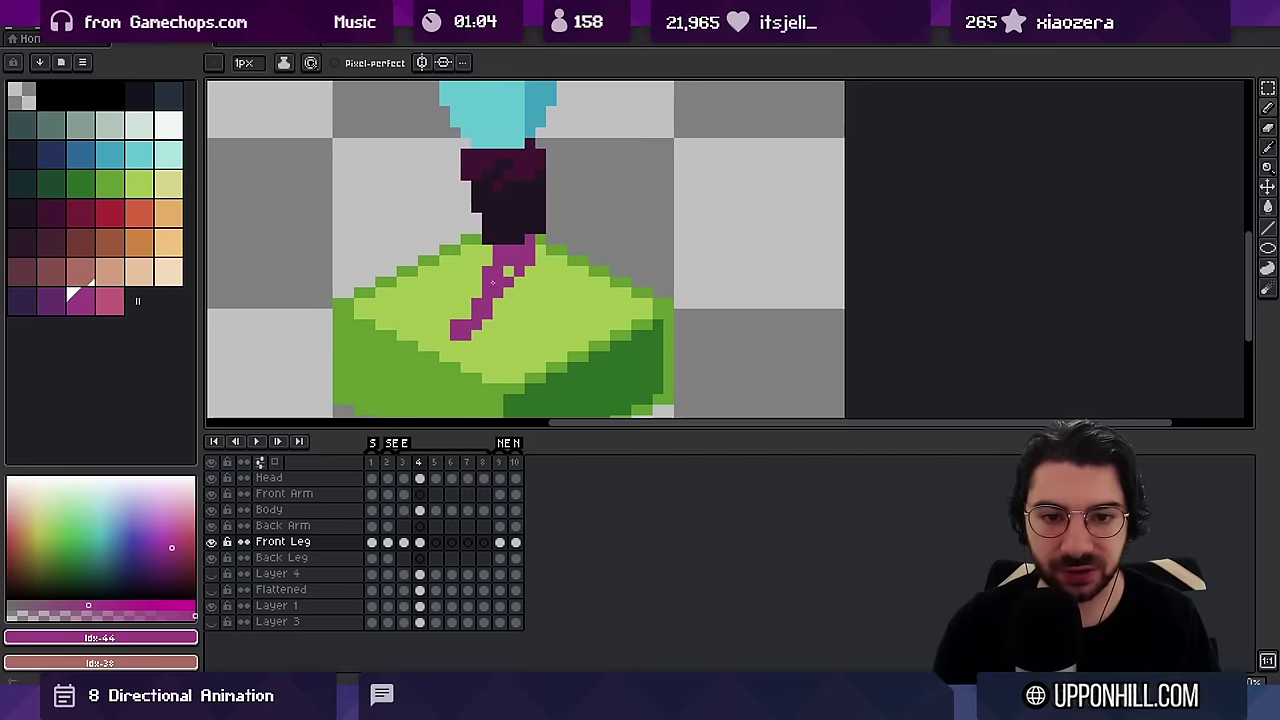
click(508, 302)
key(Left)
key(Right)
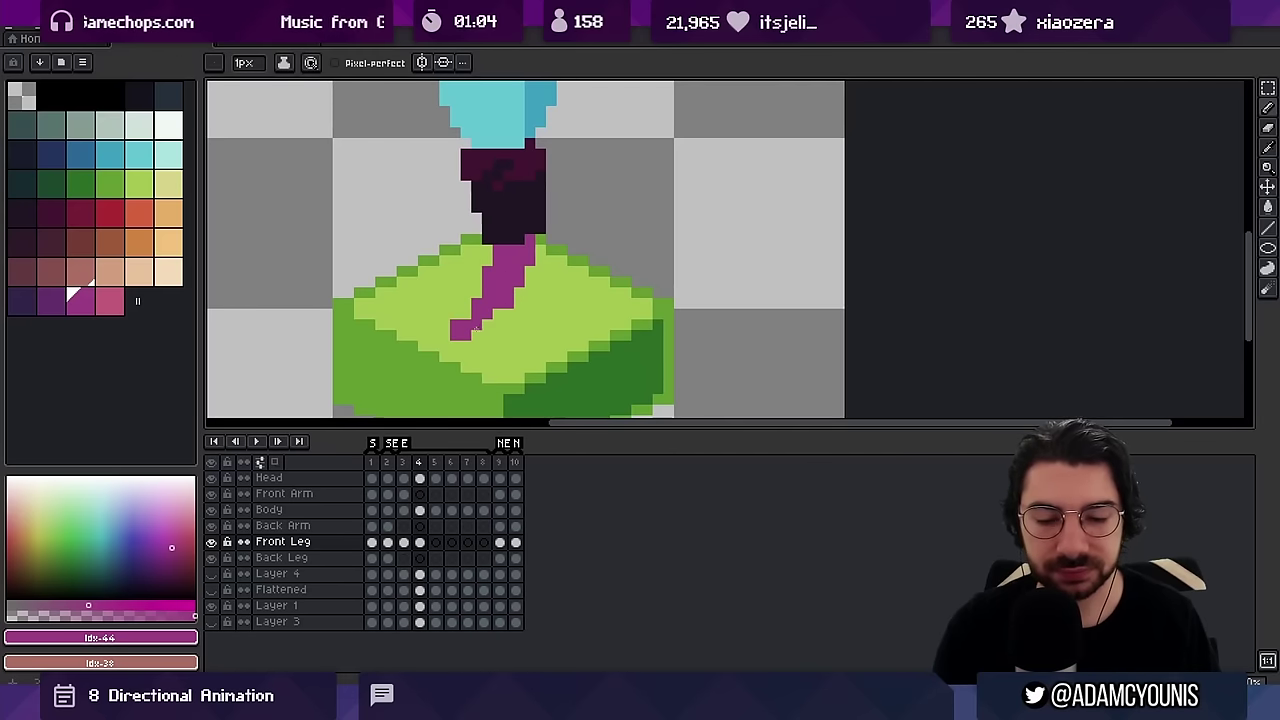
Reshape the frame 4 front leg by moving its thigh backward, lowering the foot and trimming the excess calf pixels
mouse_move(465, 343)
mouse_down()
mouse_move(495, 311)
mouse_move(473, 329)
mouse_move(455, 314)
mouse_move(455, 345)
mouse_move(491, 260)
mouse_move(466, 307)
mouse_up()
key(e)
key(b)
click(465, 314)
key(e)
key(b)
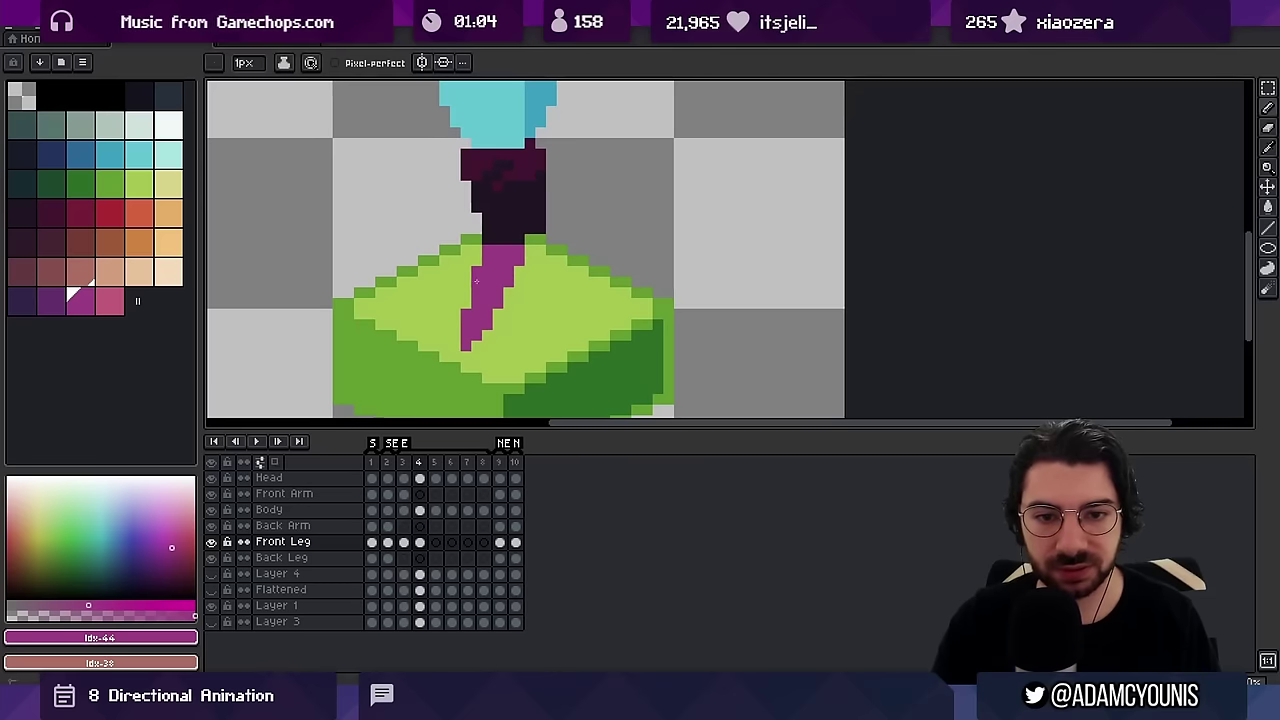
mouse_move(415, 465)
mouse_down()
mouse_move(404, 465)
mouse_move(416, 465)
mouse_up()
key(e)
key(ctrl+z)
drag(476, 326, 456, 335)
key(b)
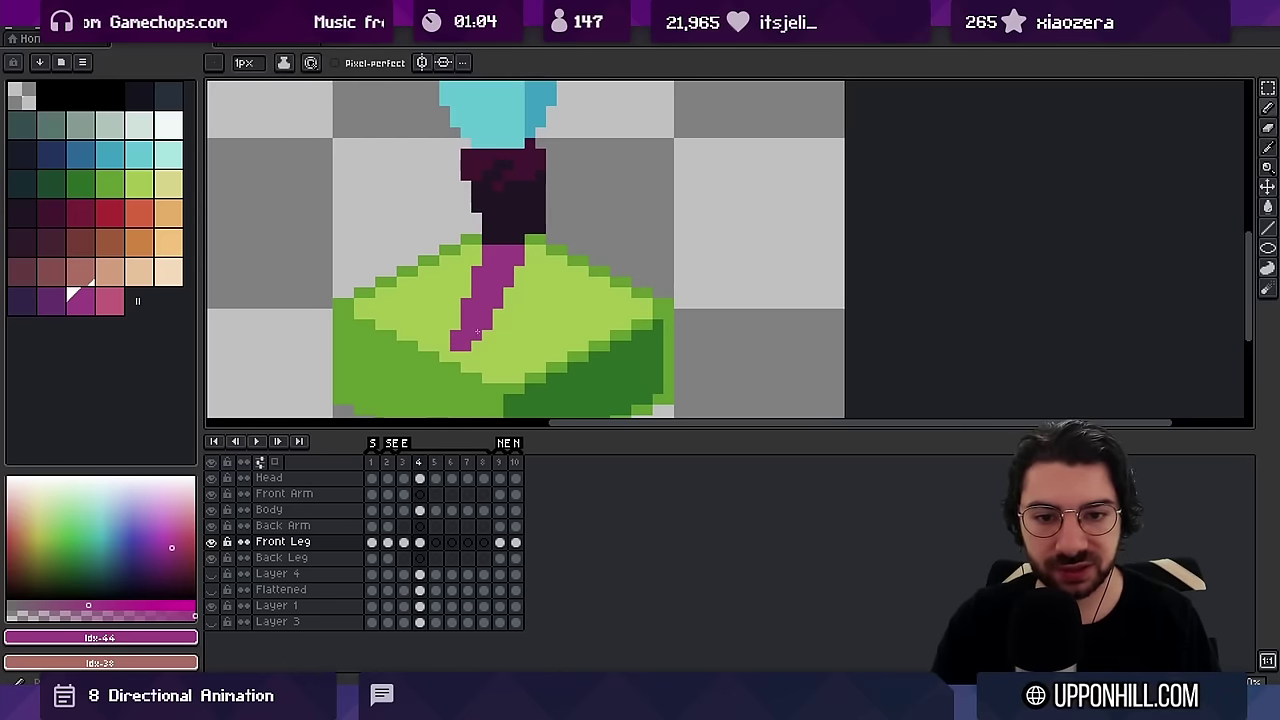
key(e)
click(487, 325)
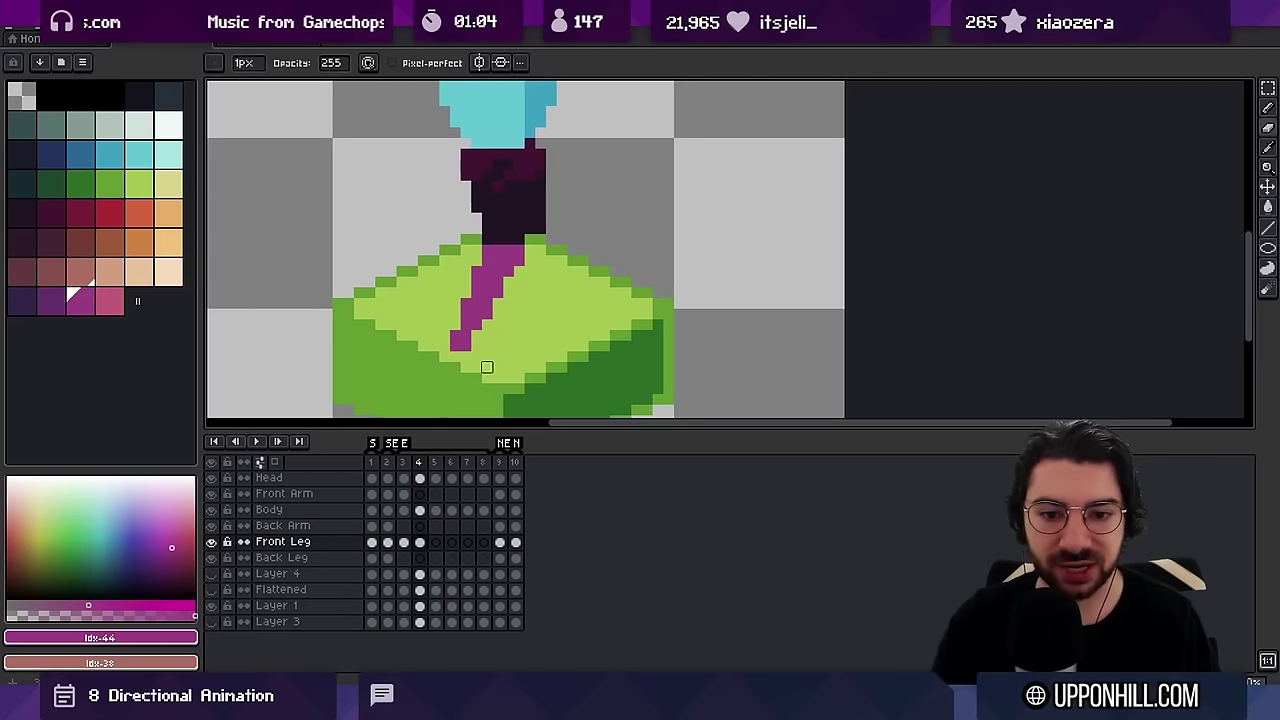
Draw the front leg in frame 5 with the lower leg bent backward, using the preceding frames as reference
click(434, 543)
key(b)
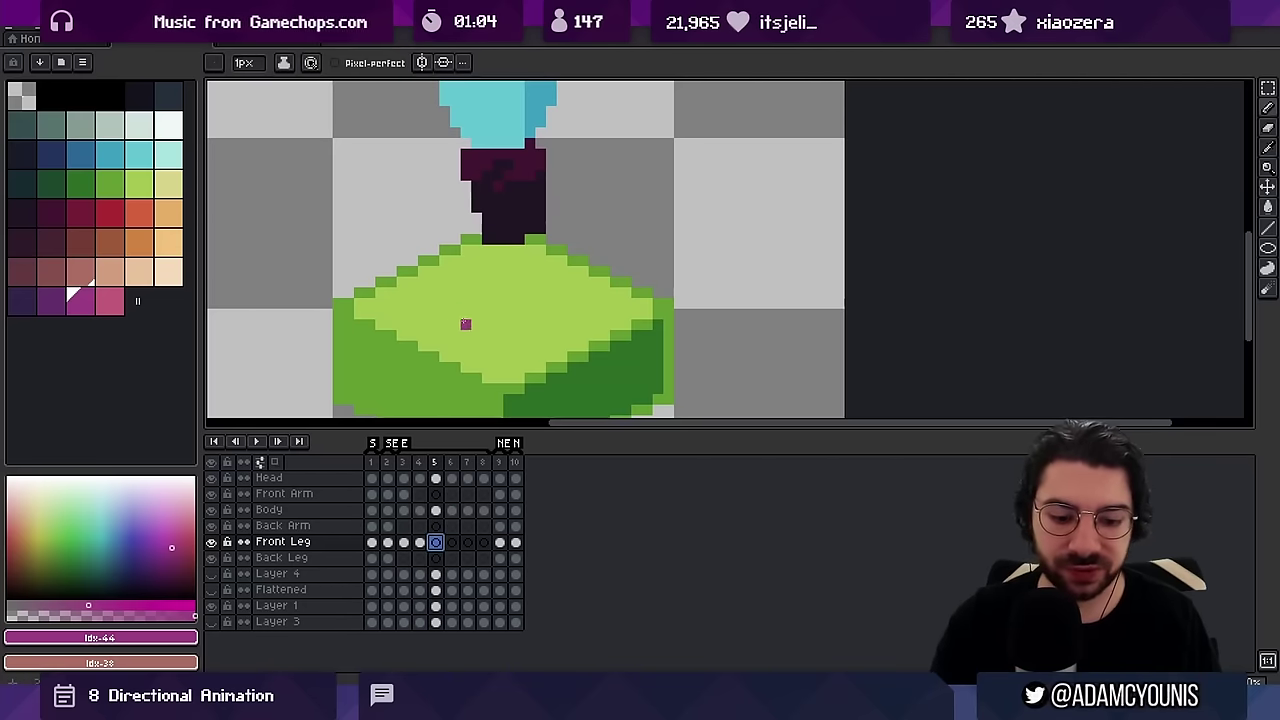
key(m)
key(Left)
key(Left)
key(Right)
key(Right)
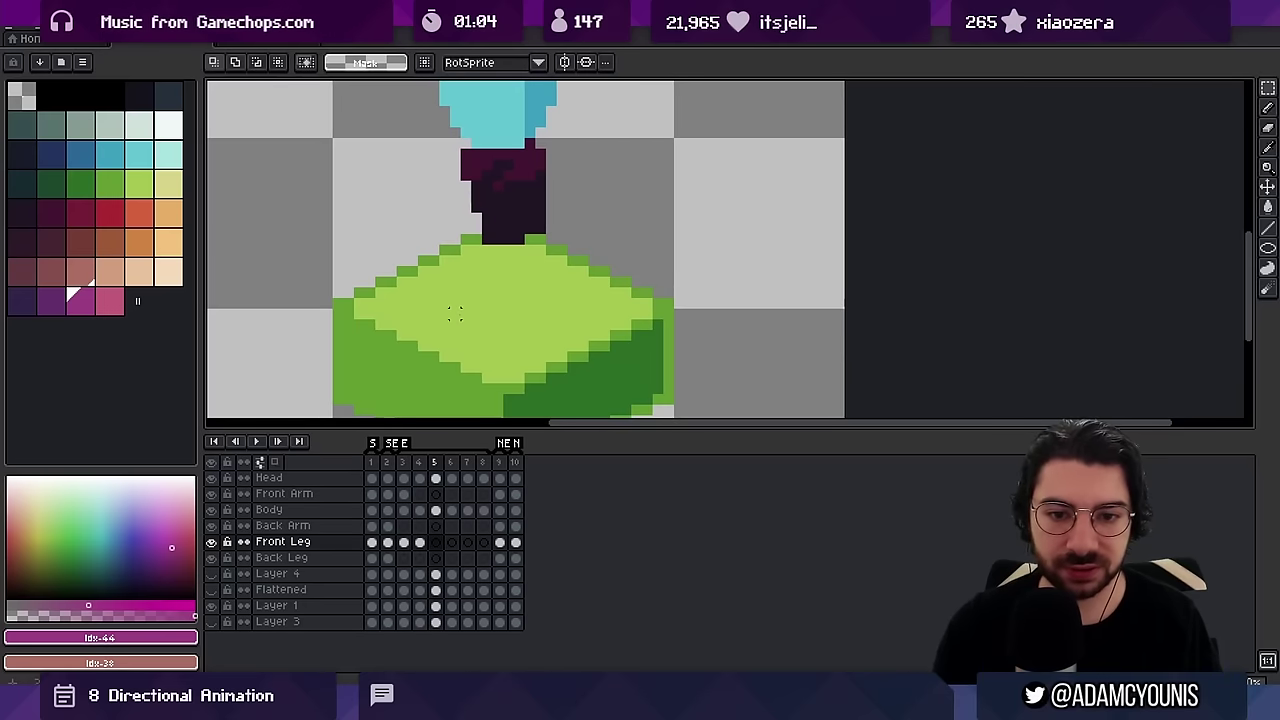
key(b)
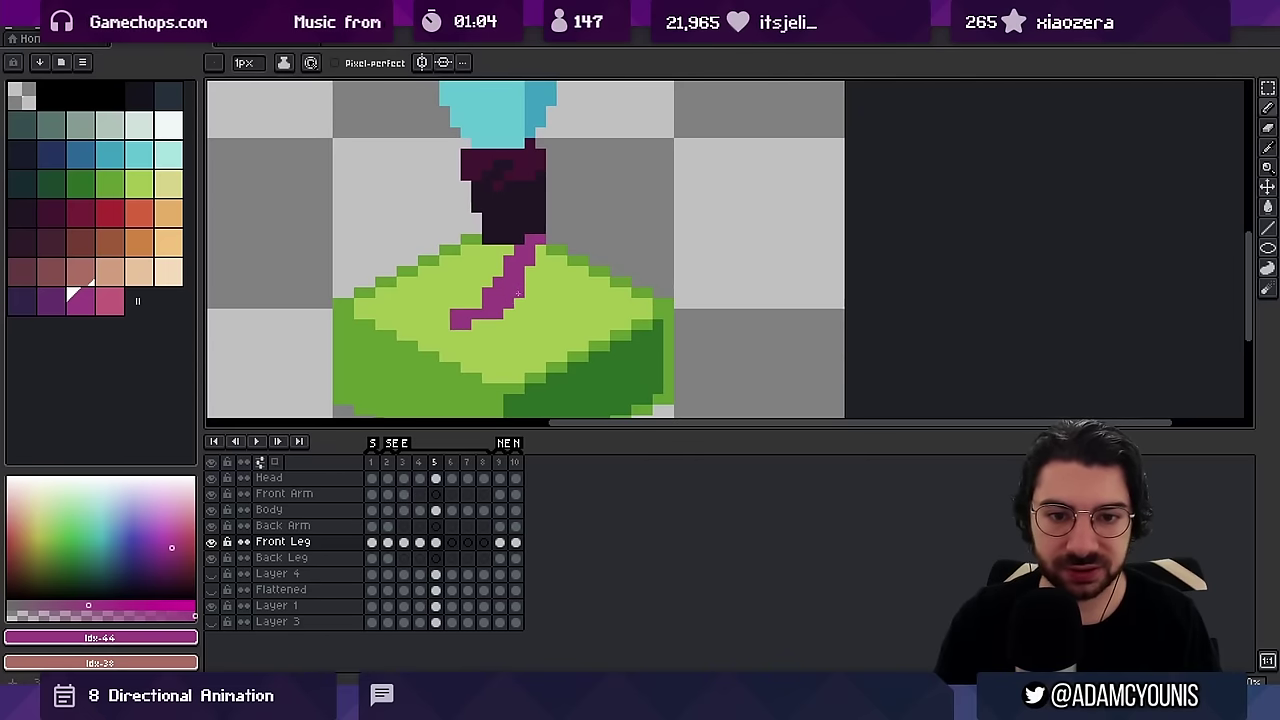
Raise the foot and thicken the thigh of the frame 5 front leg, checking it against frame 4
key(e)
drag(508, 304, 487, 314)
key(b)
key(ctrl+z)
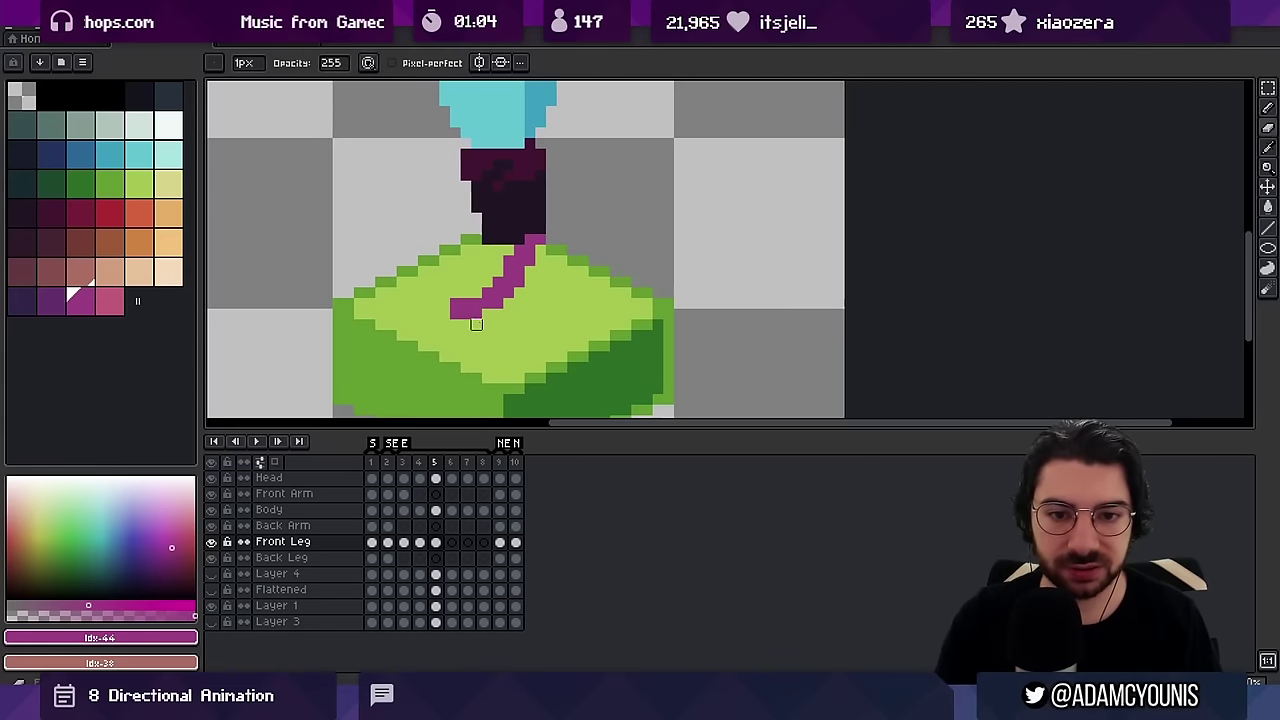
click(507, 300)
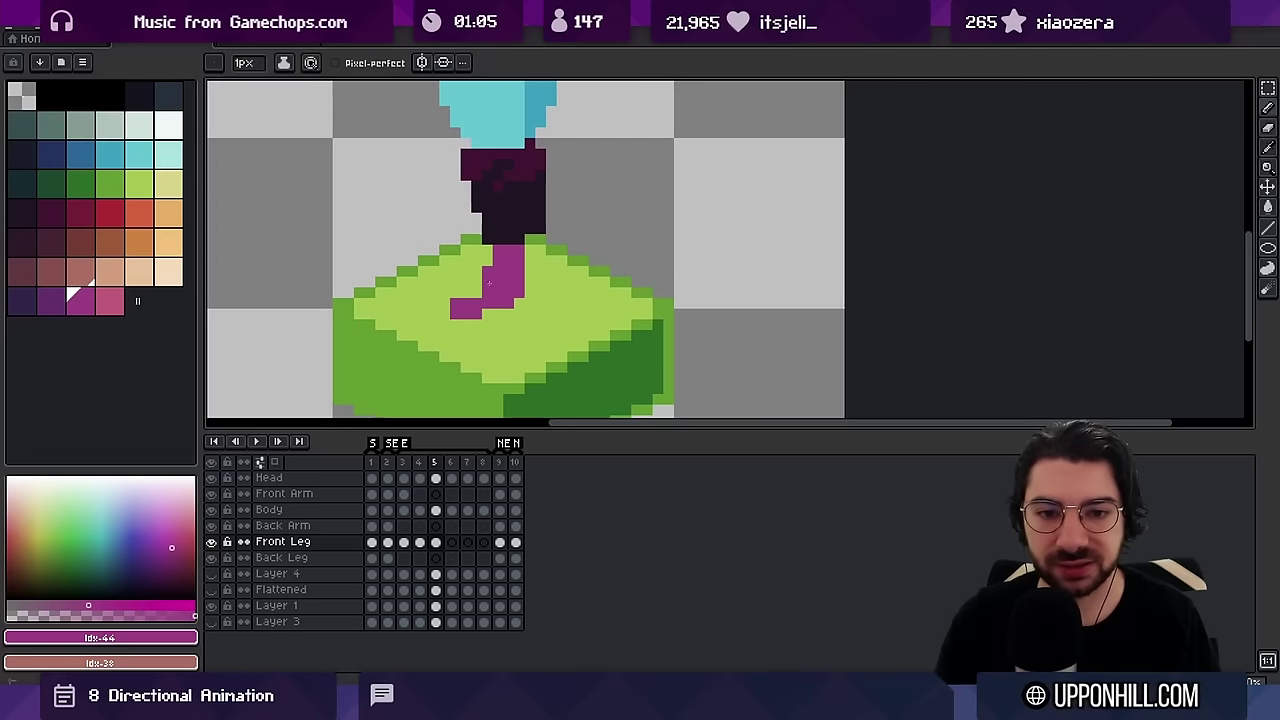
key(Left)
key(Right)
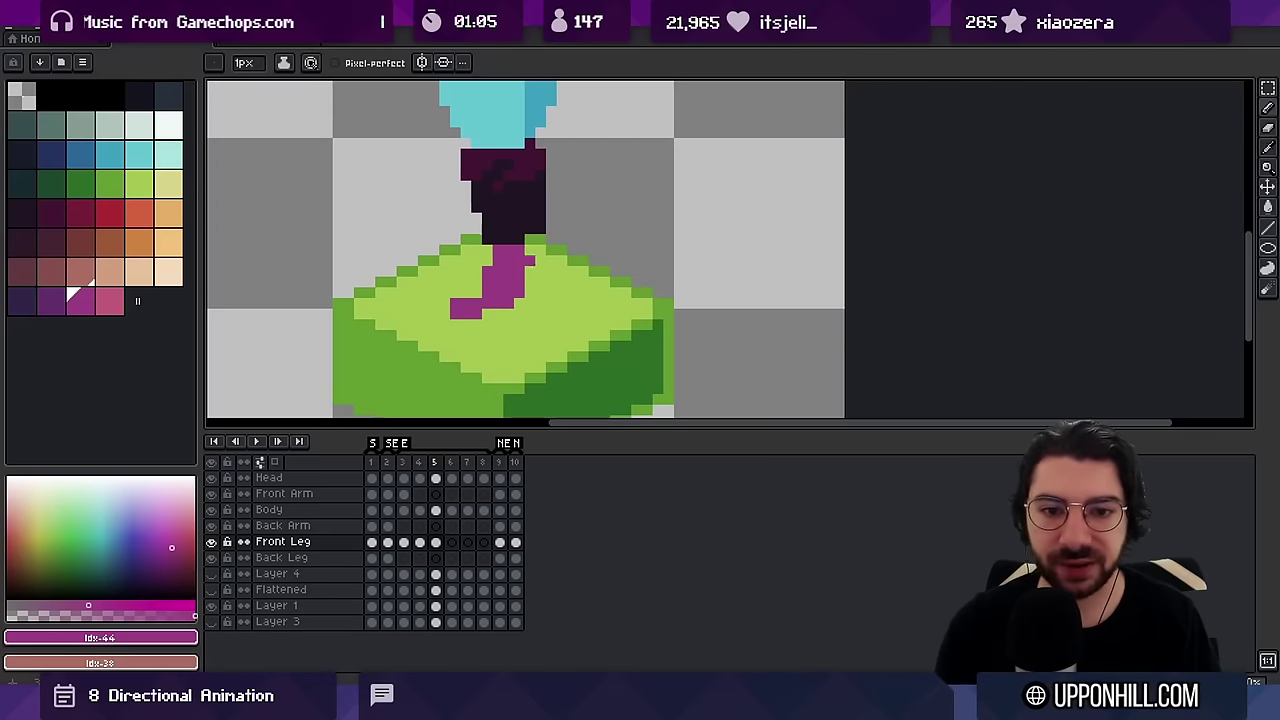
Compare the leg poses from frame 3 onward and draw a bent front leg with a forward knee in frame 6
key(Left)
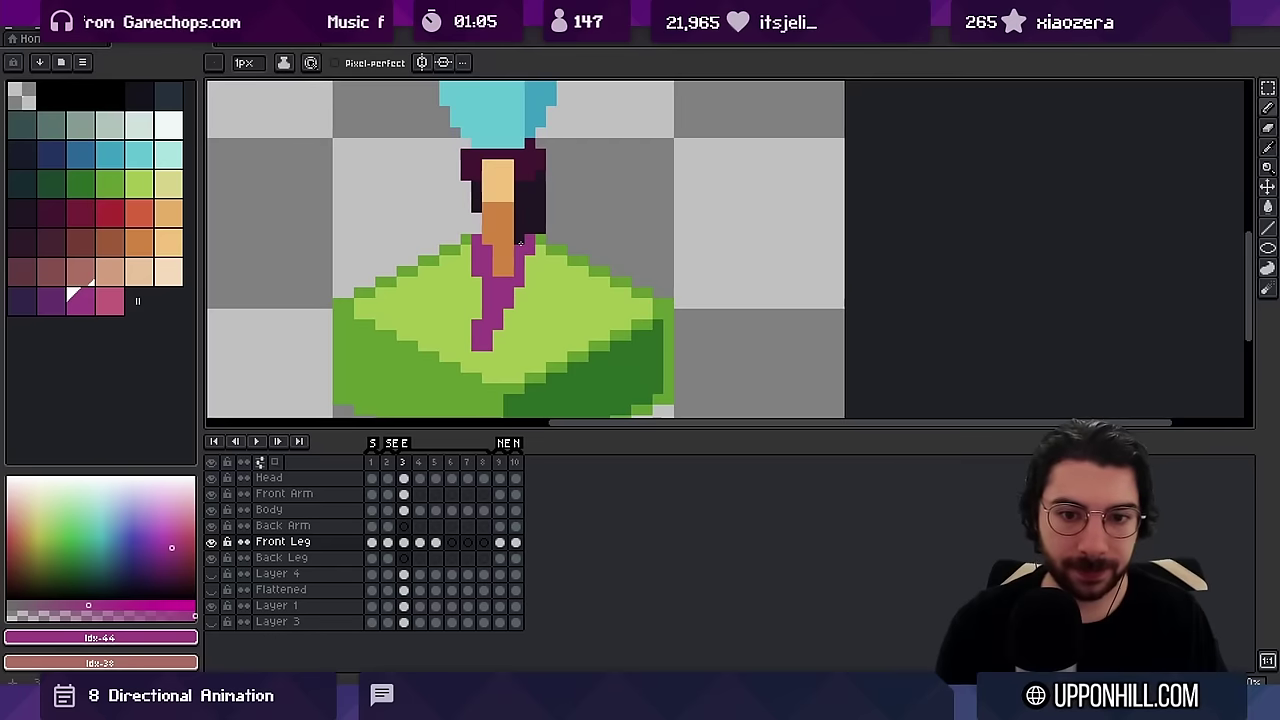
key(Right)
key(Right)
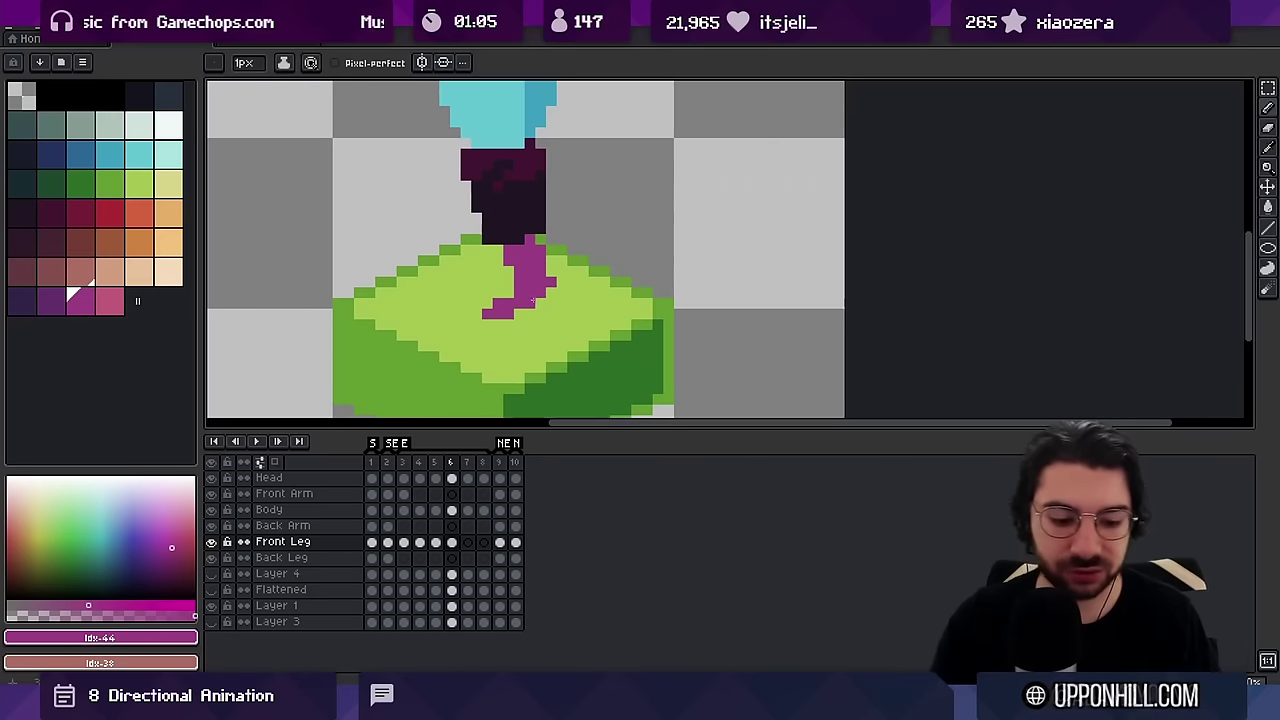
Refine the foot and lower-leg pixels of the frame 5 front leg, comparing it with frames 4 and 6
key(Left)
key(Left)
key(Right)
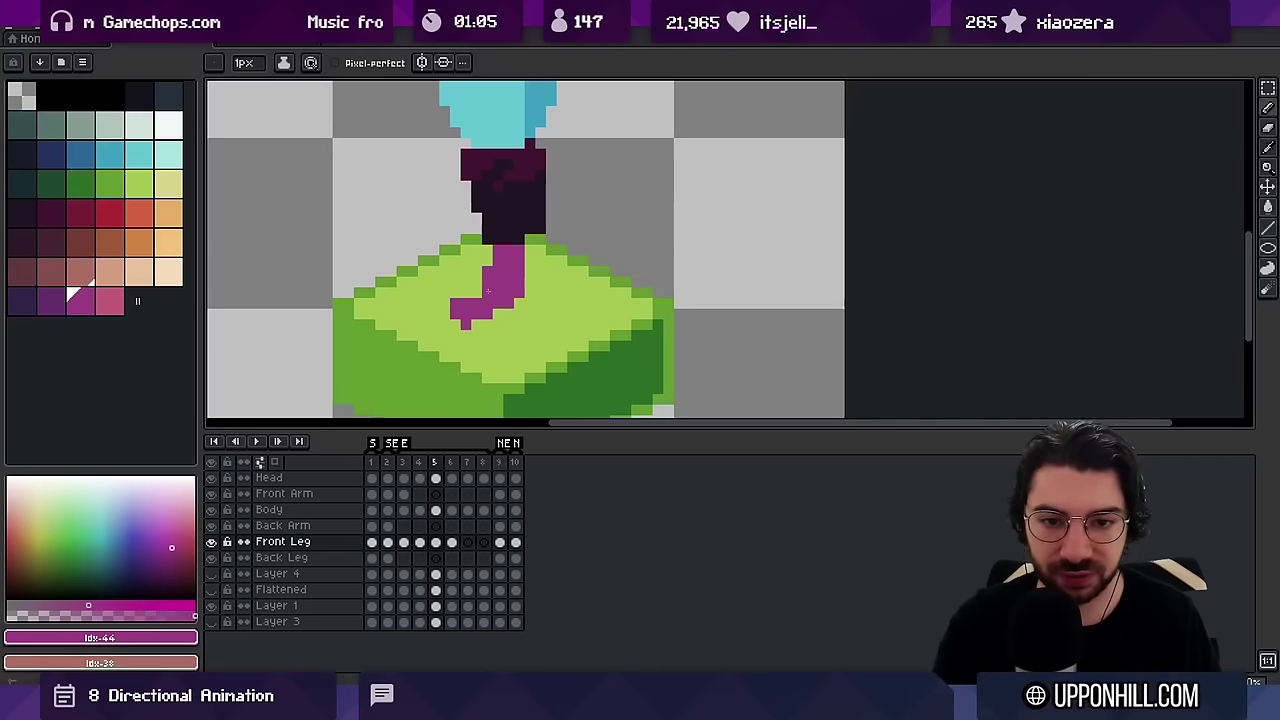
mouse_move(488, 291)
mouse_down()
mouse_move(455, 313)
mouse_move(455, 302)
mouse_move(487, 303)
mouse_move(460, 324)
mouse_move(519, 292)
mouse_up()
key(e)
key(period)
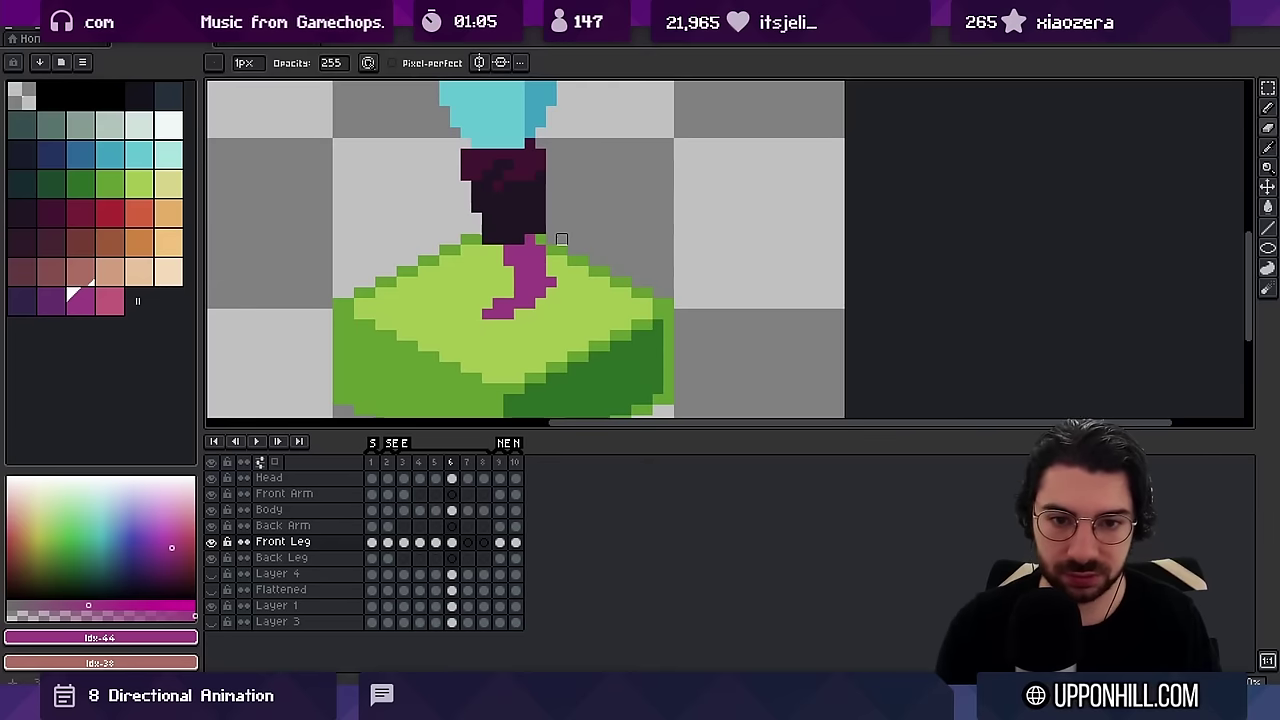
Straighten the frame 6 front leg by lowering its foot, trimming the knee and reshaping the thigh, and advance to frame 7
key(b)
click(508, 324)
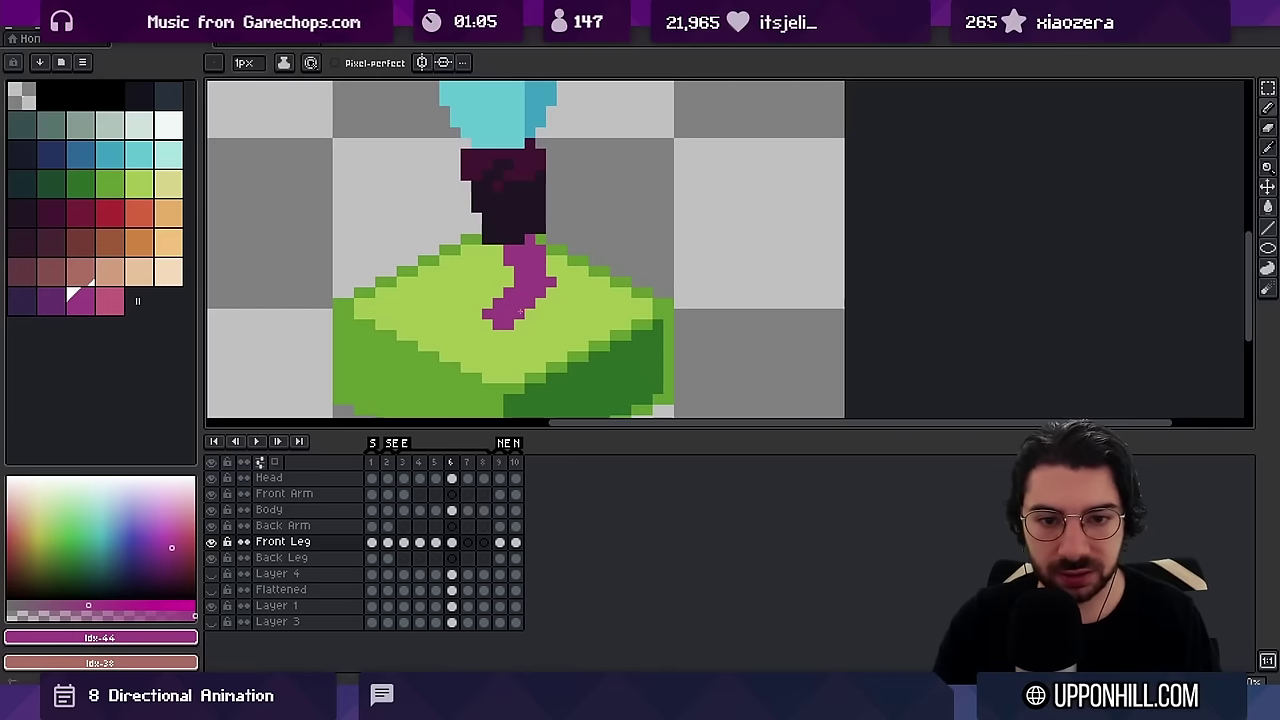
click(519, 323)
key(e)
drag(541, 292, 551, 283)
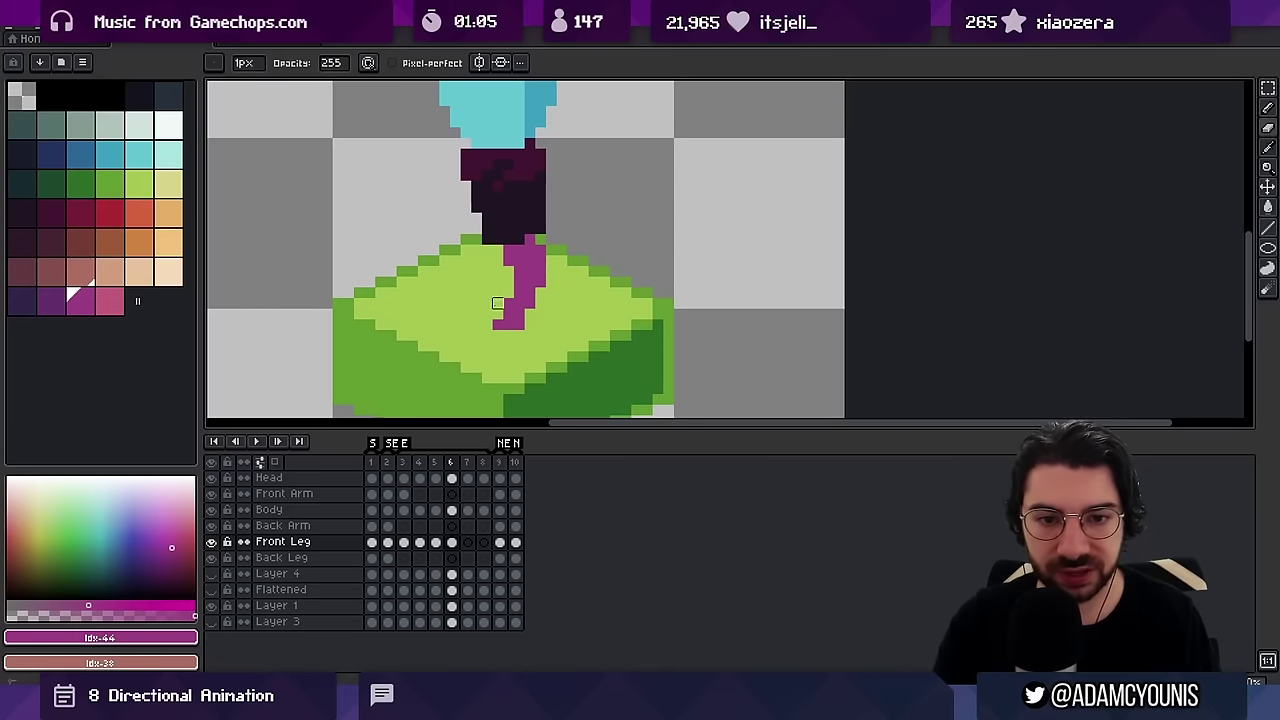
key(i)
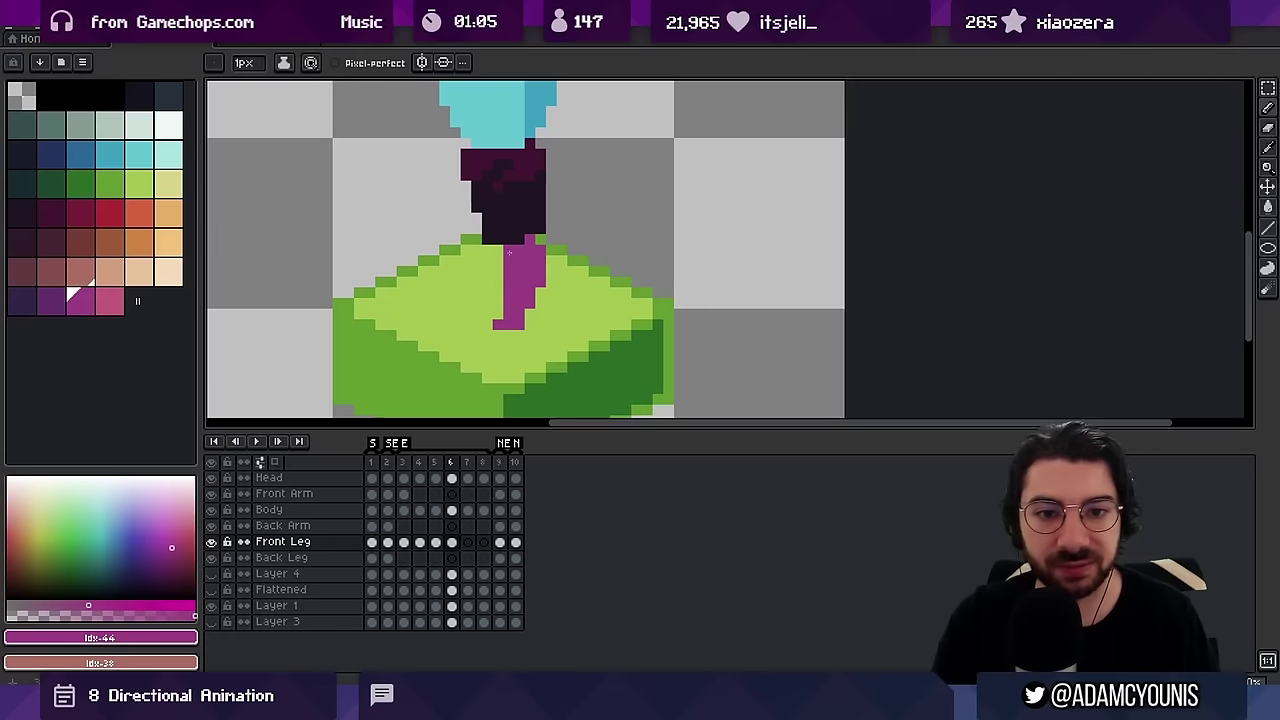
key(b)
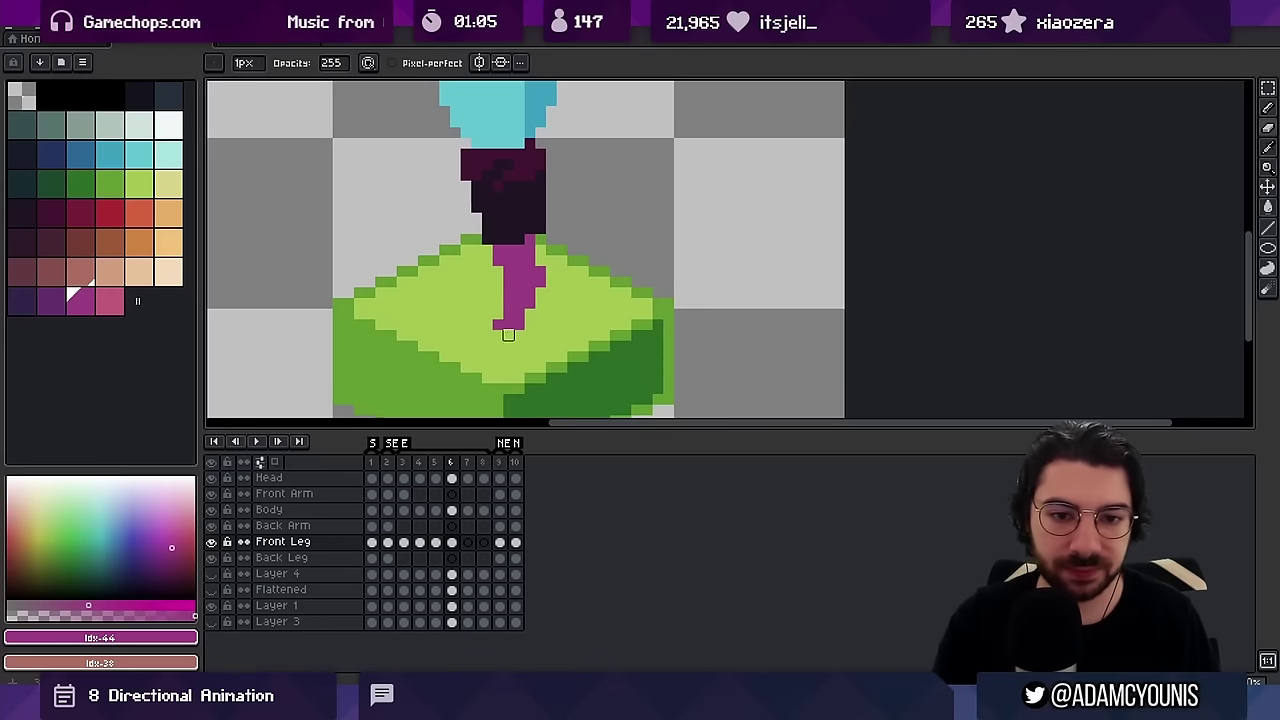
key(e)
key(Right)
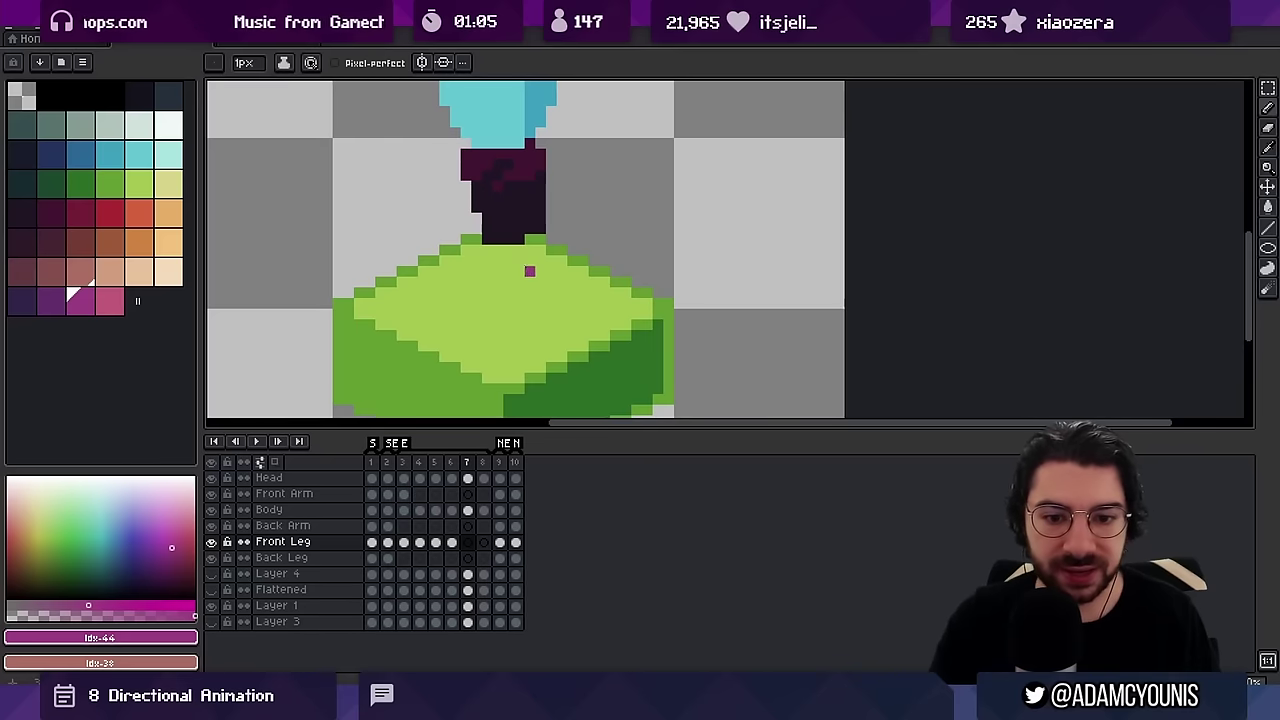
Draw the frame 7 front leg stretched diagonally forward and refine its foot, comparing the pose with frames 6 and 8
drag(508, 250, 519, 277)
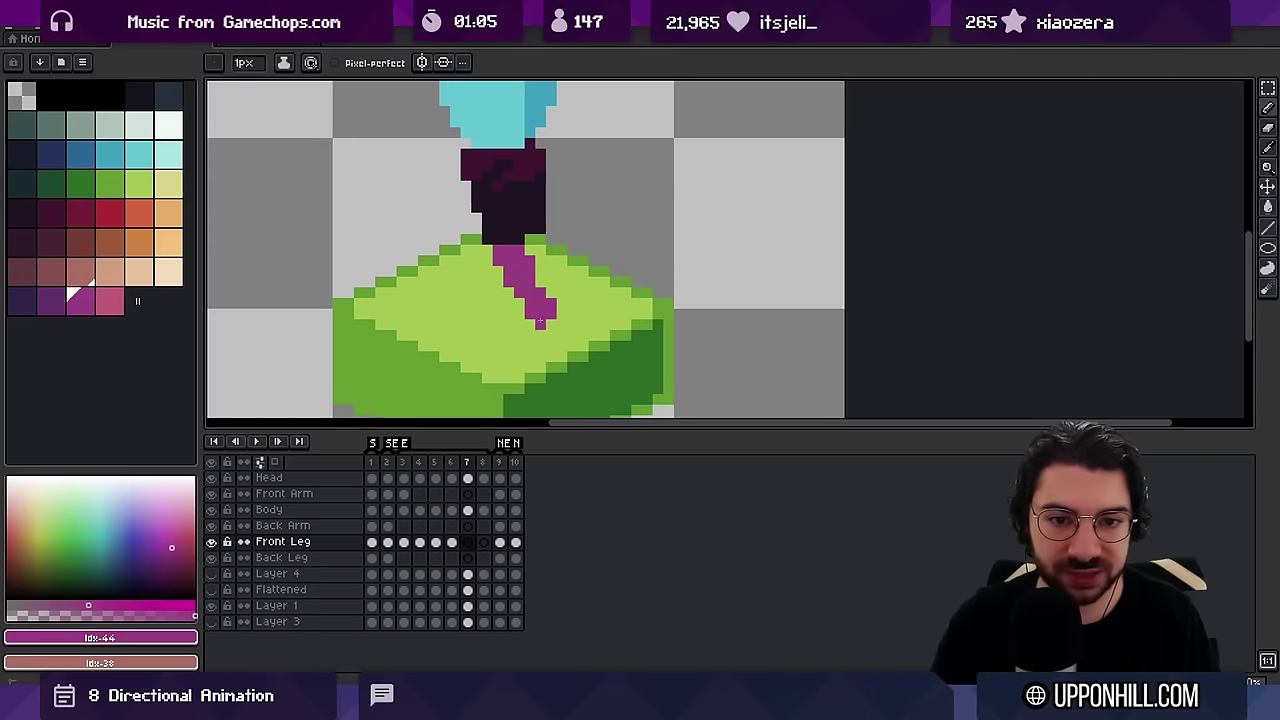
key(b)
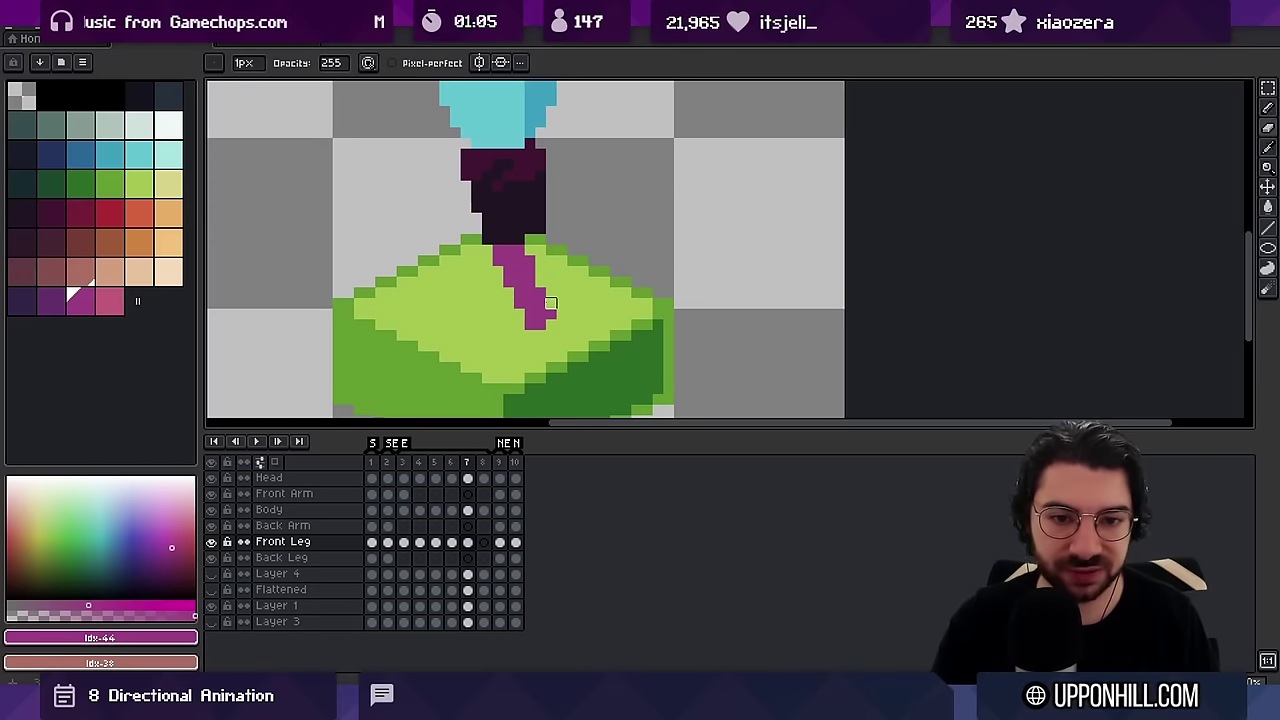
key(e)
key(Left)
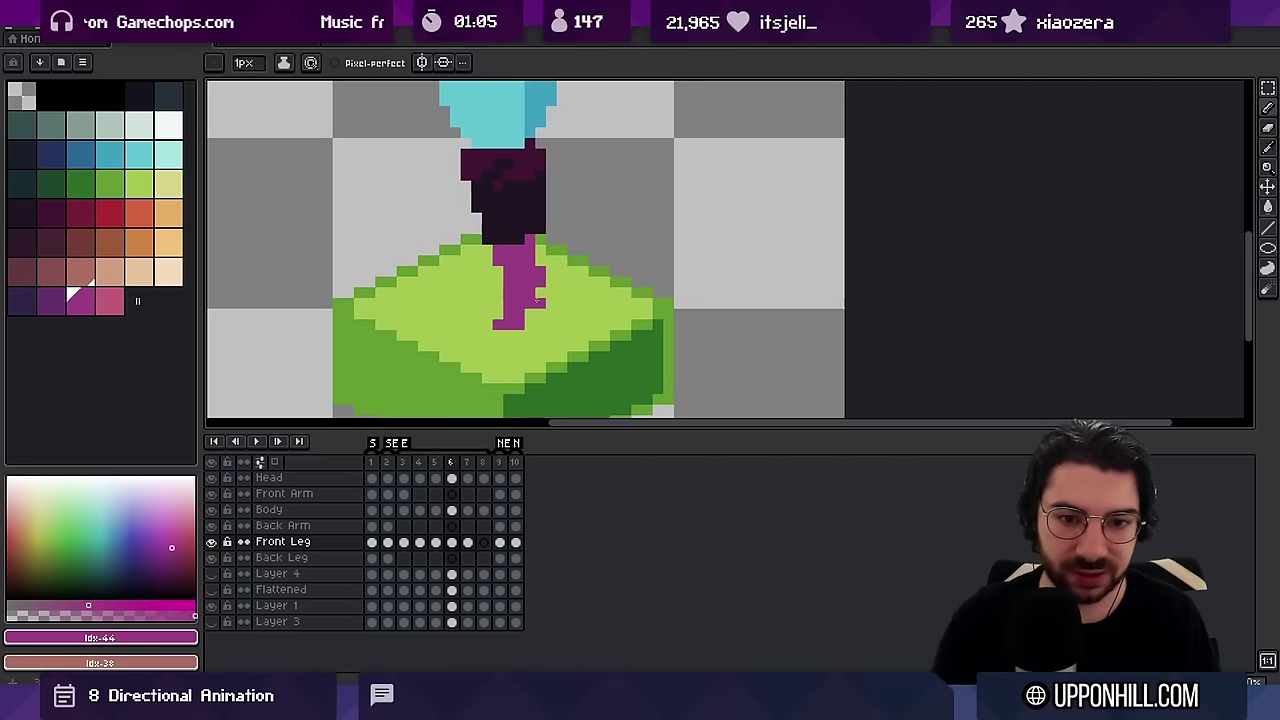
key(Right)
key(Right)
key(Left)
key(Left)
key(Right)
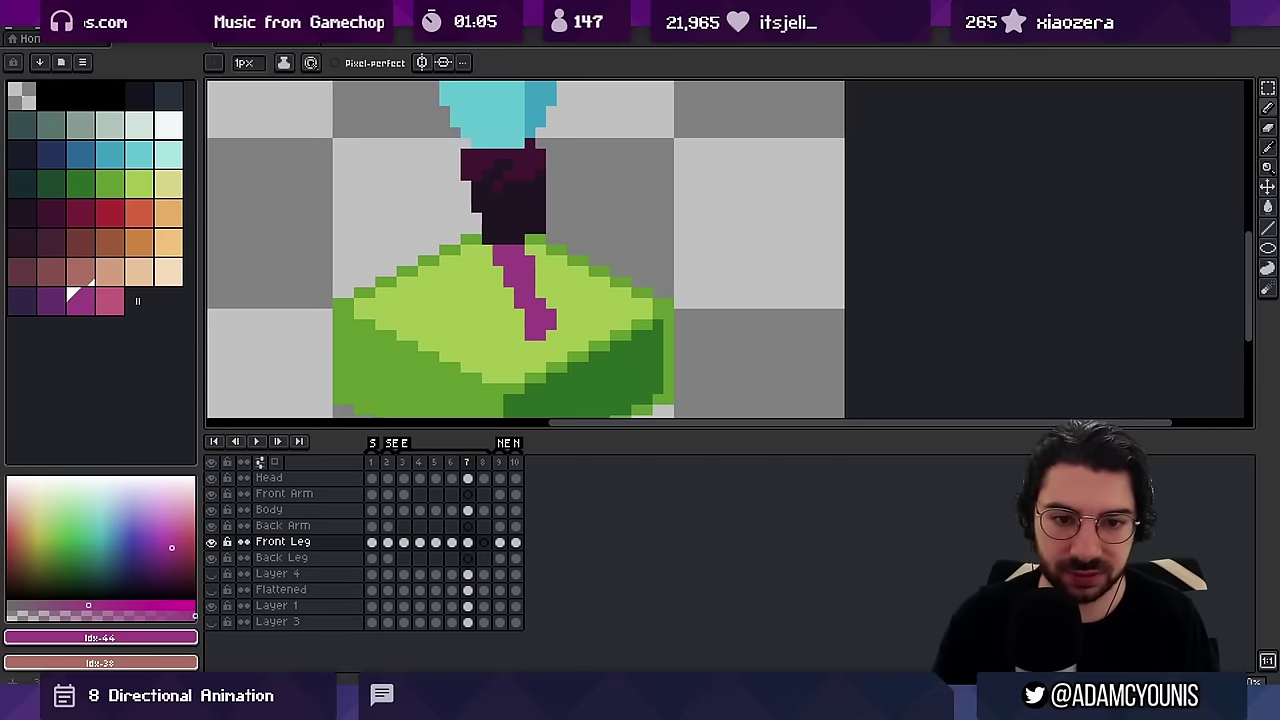
key(e)
drag(549, 301, 550, 314)
key(b)
Draw a nearly vertical front leg with the foot planted in frame 8, using frame 3 as the reference pose
key(Right)
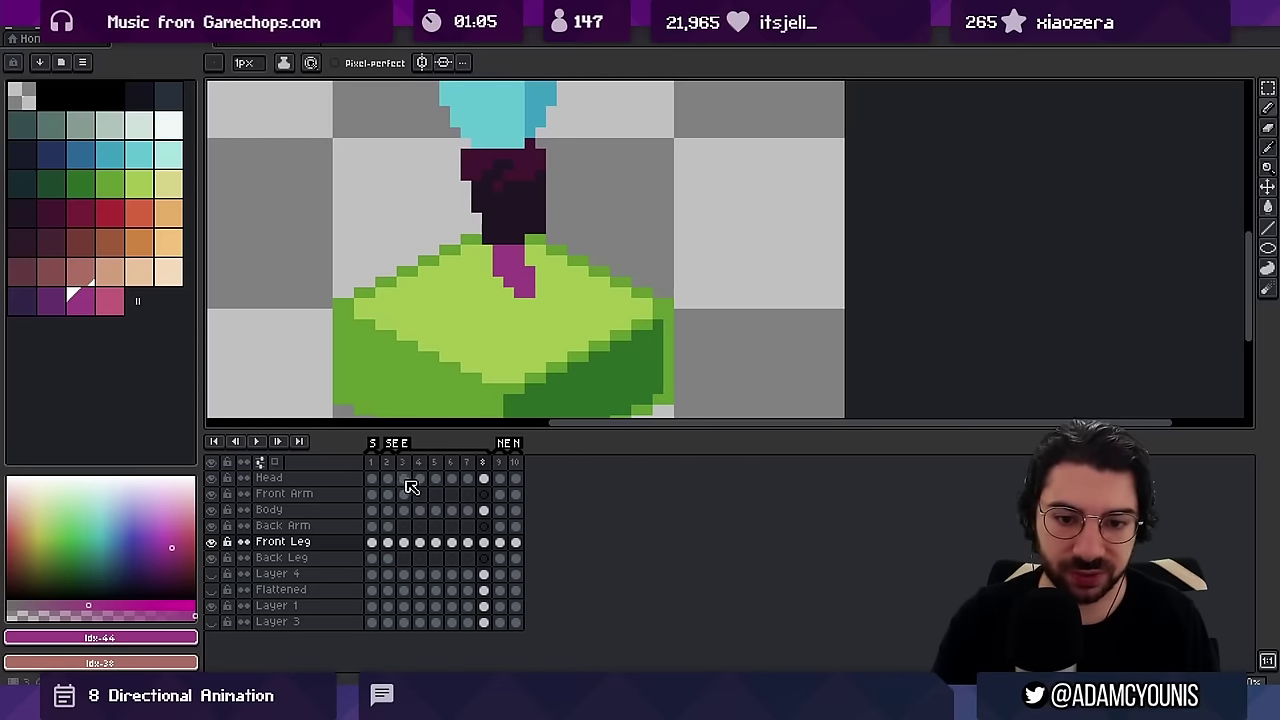
click(404, 463)
click(483, 463)
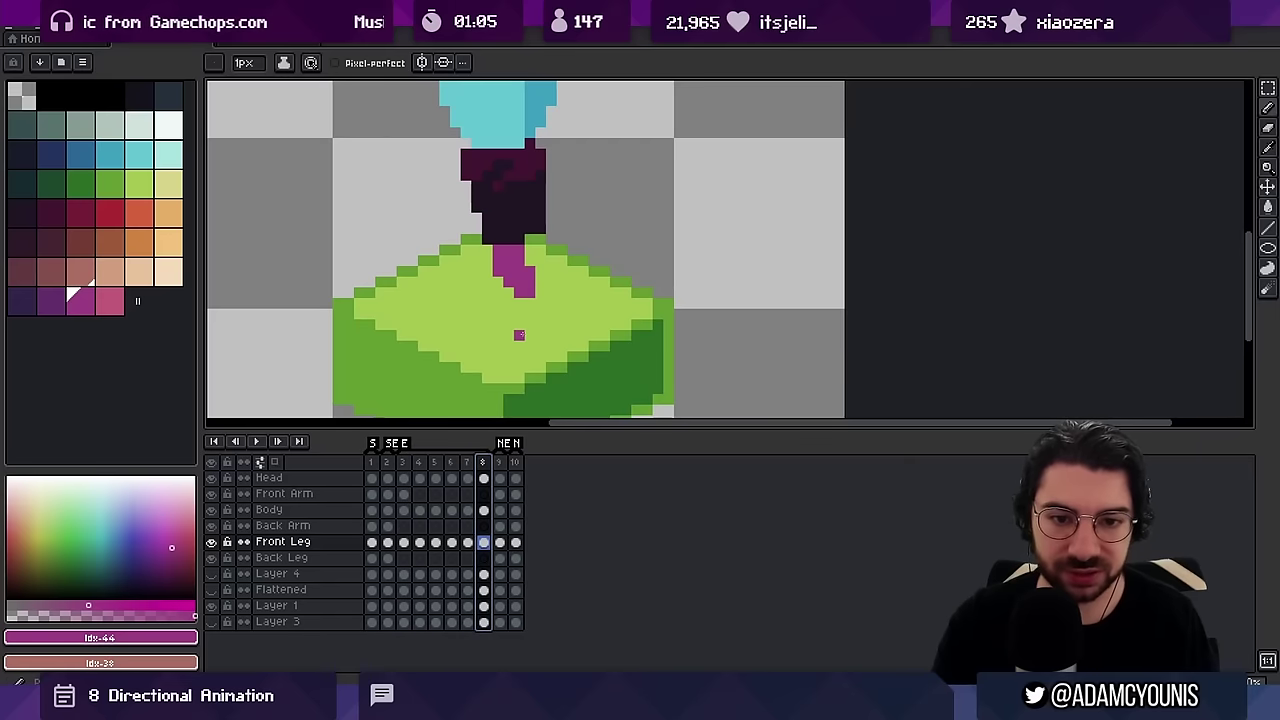
mouse_move(519, 335)
mouse_down()
mouse_move(526, 297)
mouse_move(510, 289)
mouse_move(540, 325)
mouse_up()
click(540, 346)
key(e)
key(b)
drag(530, 261, 498, 269)
Play the east-facing walk and examine the front leg poses from frame 3 onward
key(z)
key(Return)
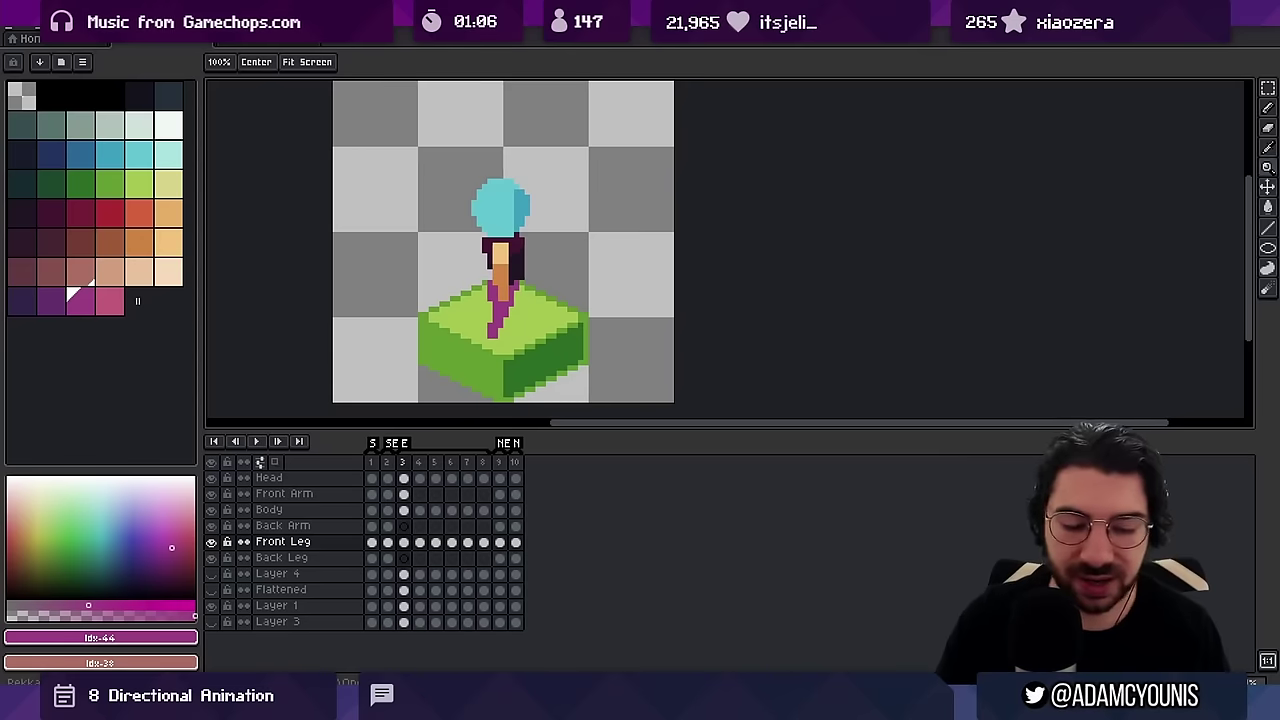
key(Return)
key(Right)
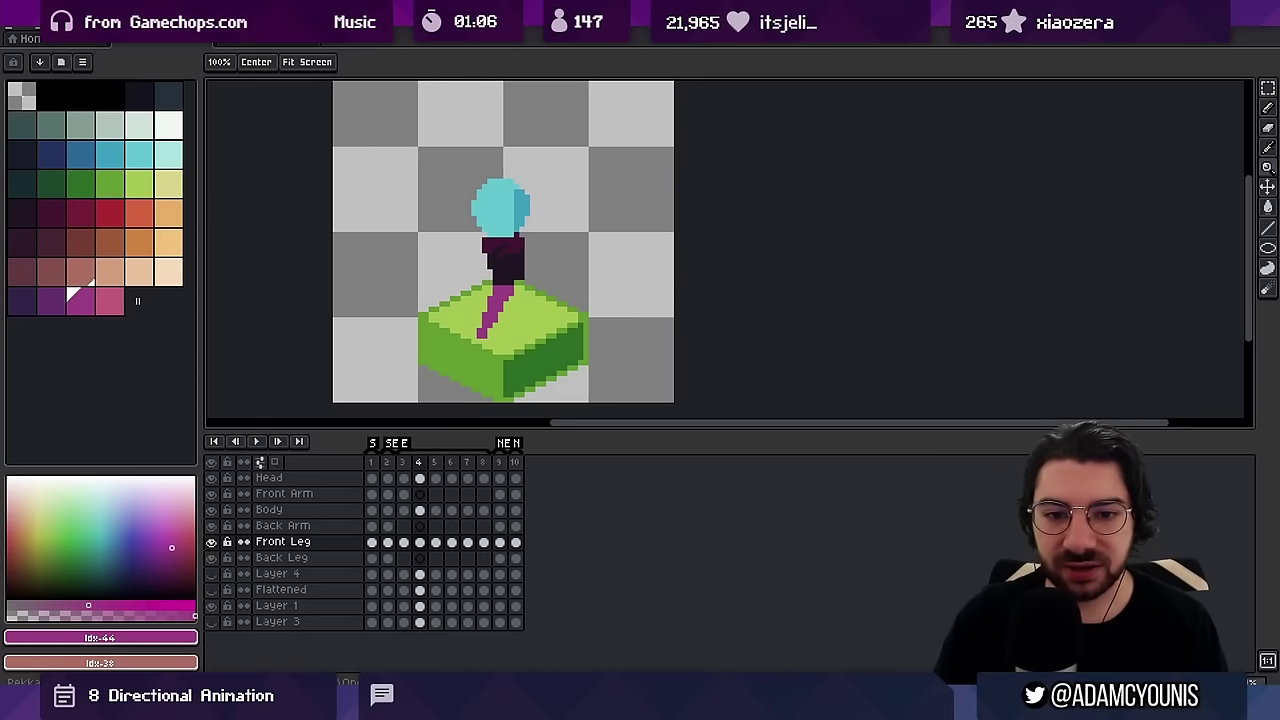
scroll(476, 328, up, 4)
drag(499, 363, 520, 363)
scroll(549, 345, down, 3)
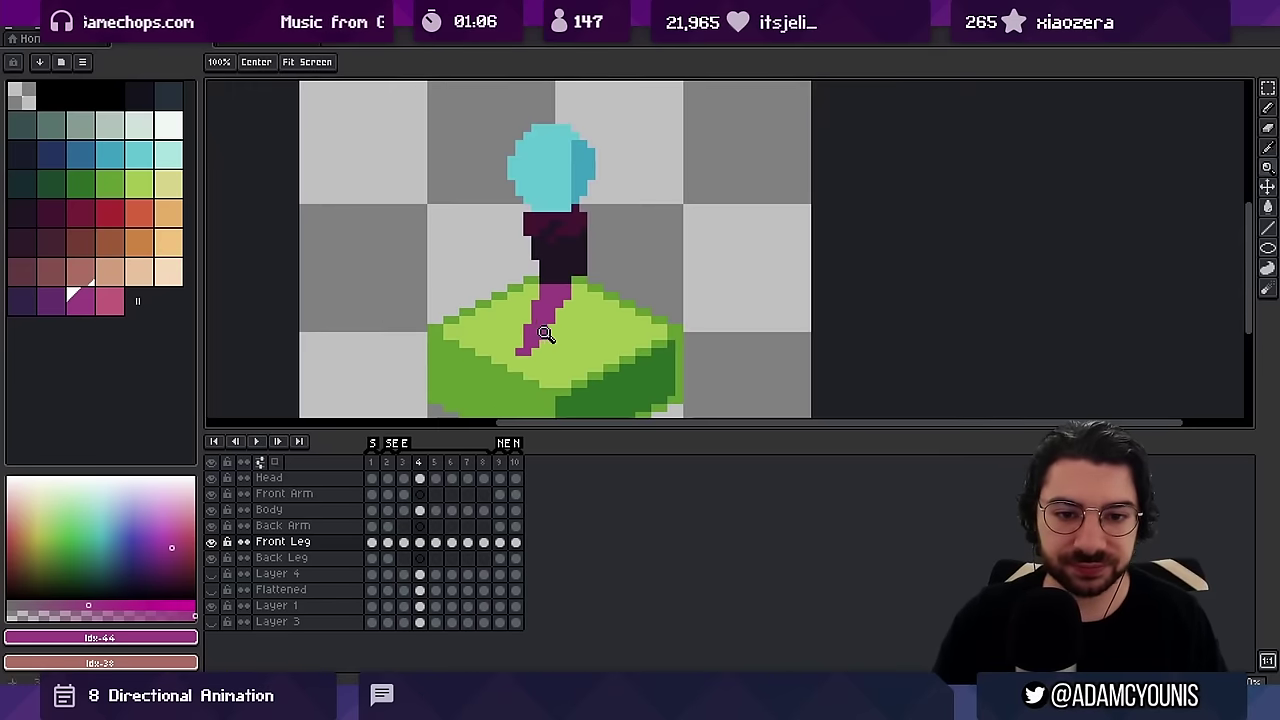
scroll(536, 340, up, 2)
scroll(529, 309, down, 5)
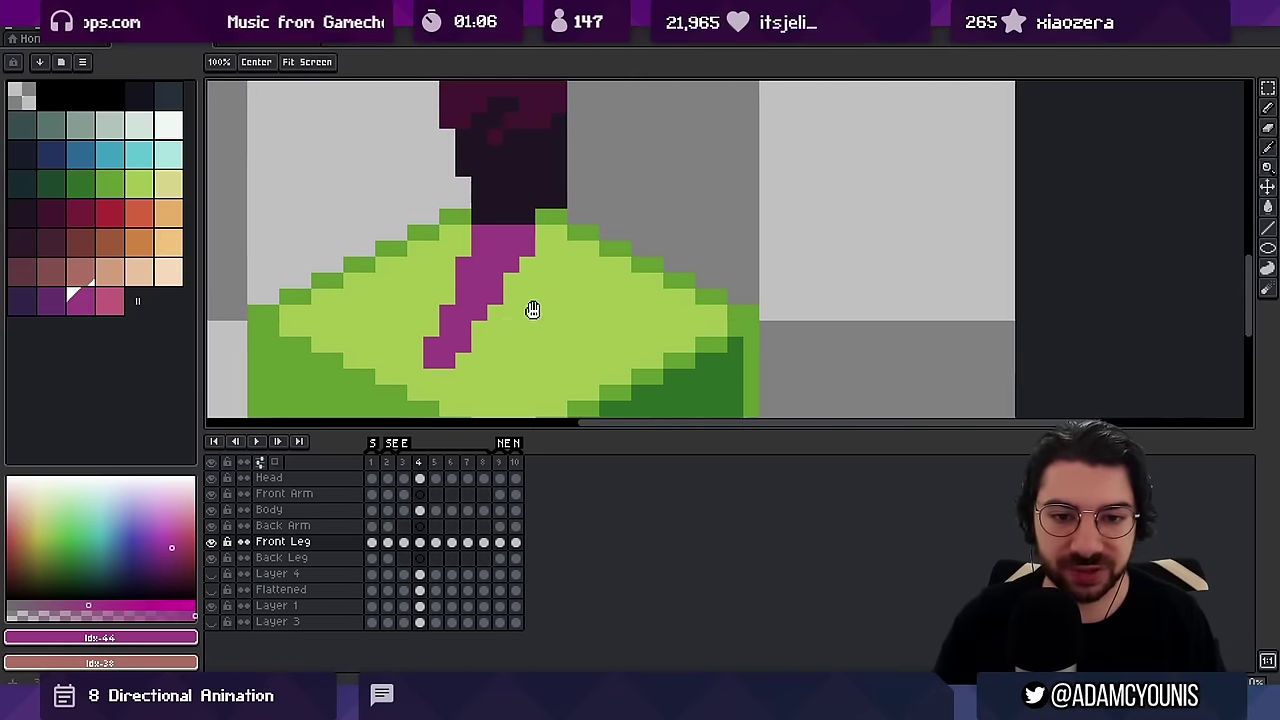
mouse_move(409, 467)
mouse_down()
mouse_move(489, 467)
mouse_move(403, 470)
mouse_up()
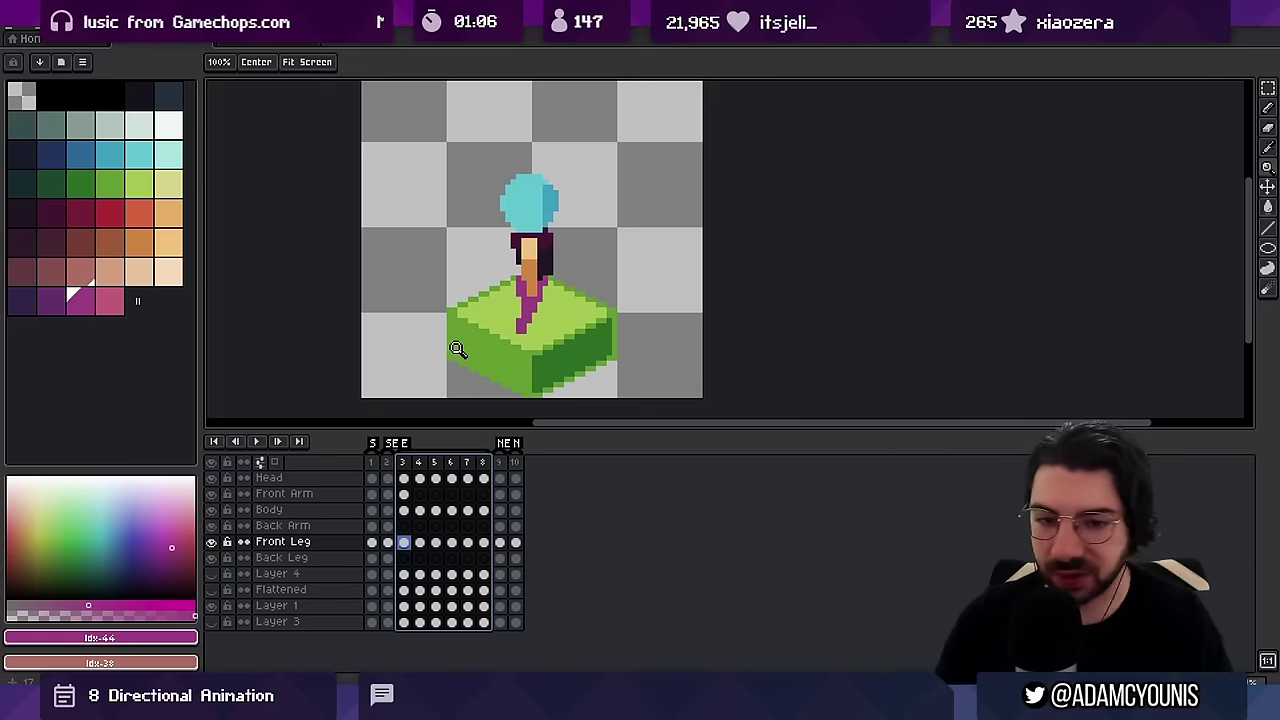
Mark the ground area below the feet with a temporary selection and compare foot heights across the walk frames
click(529, 343)
key(m)
drag(457, 325, 593, 381)
key(Escape)
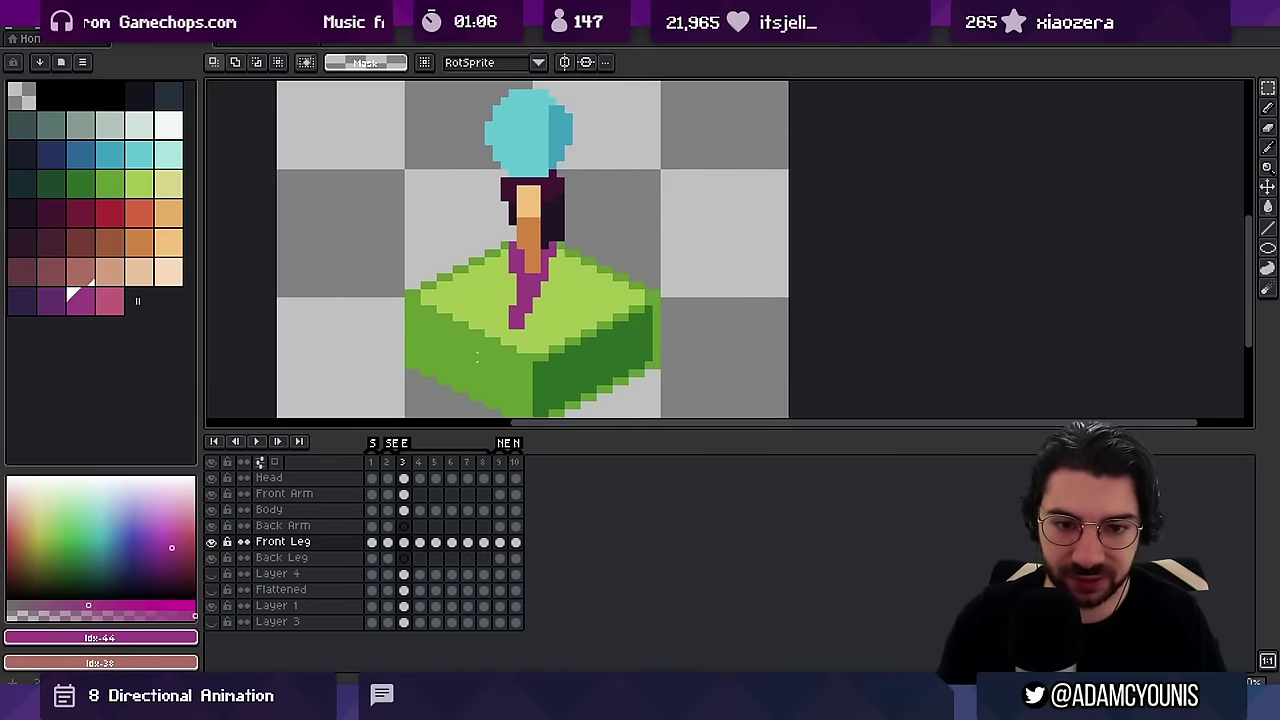
drag(466, 328, 607, 388)
click(405, 462)
drag(410, 465, 451, 474)
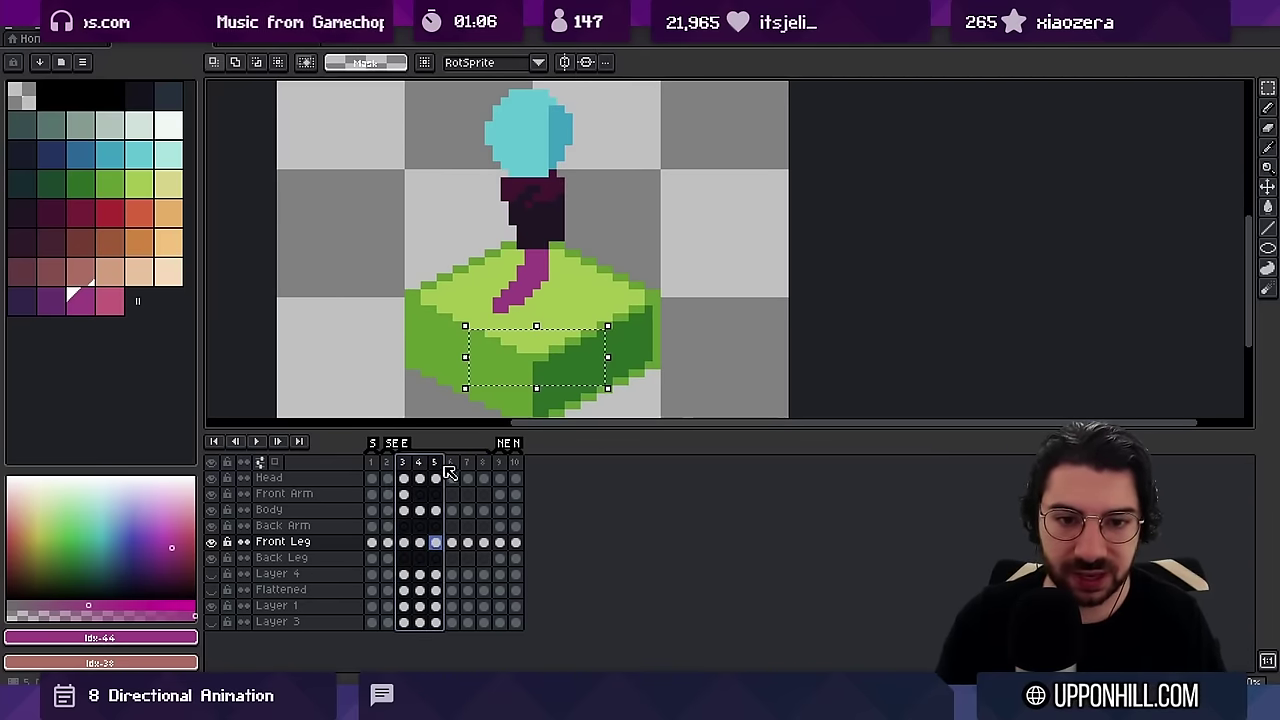
key(Escape)
Compare the walk frames and extend the toe of the frame 7 front leg forward by a pixel on the Front Leg layer
ctrl+click(478, 310)
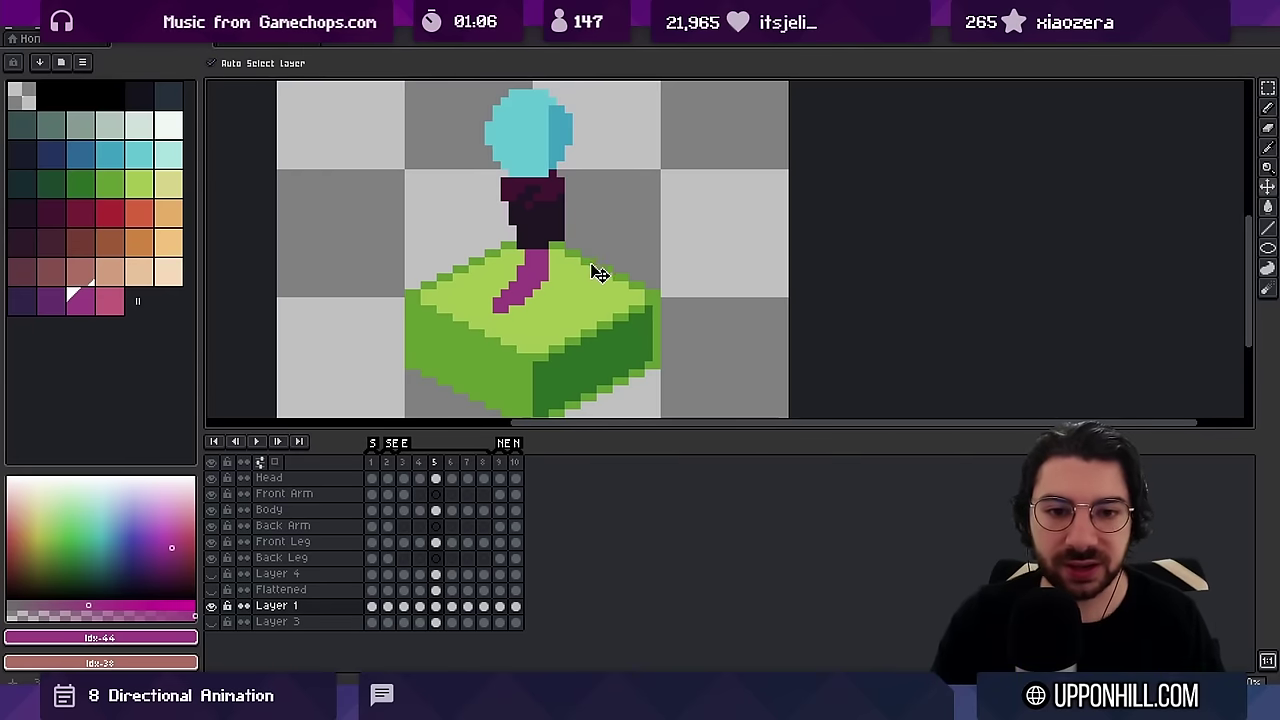
drag(403, 462, 476, 473)
scroll(542, 308, up, 1)
ctrl+click(568, 306)
key(b)
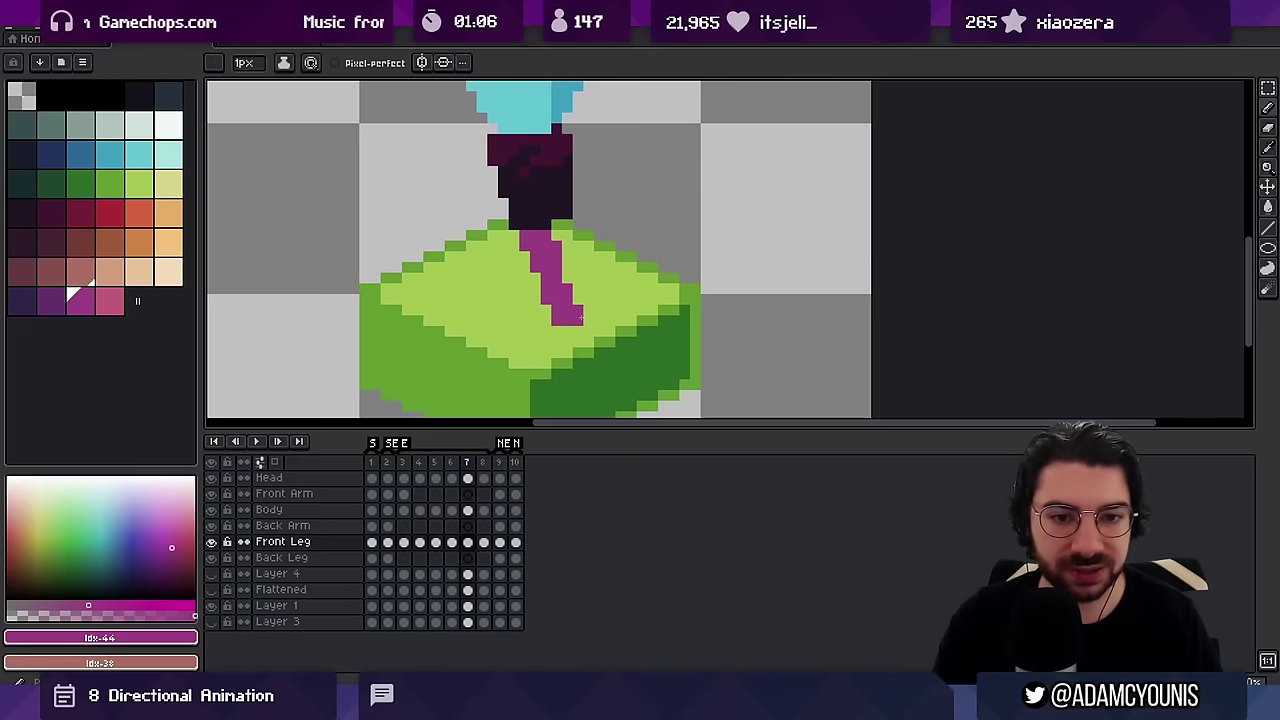
click(566, 267)
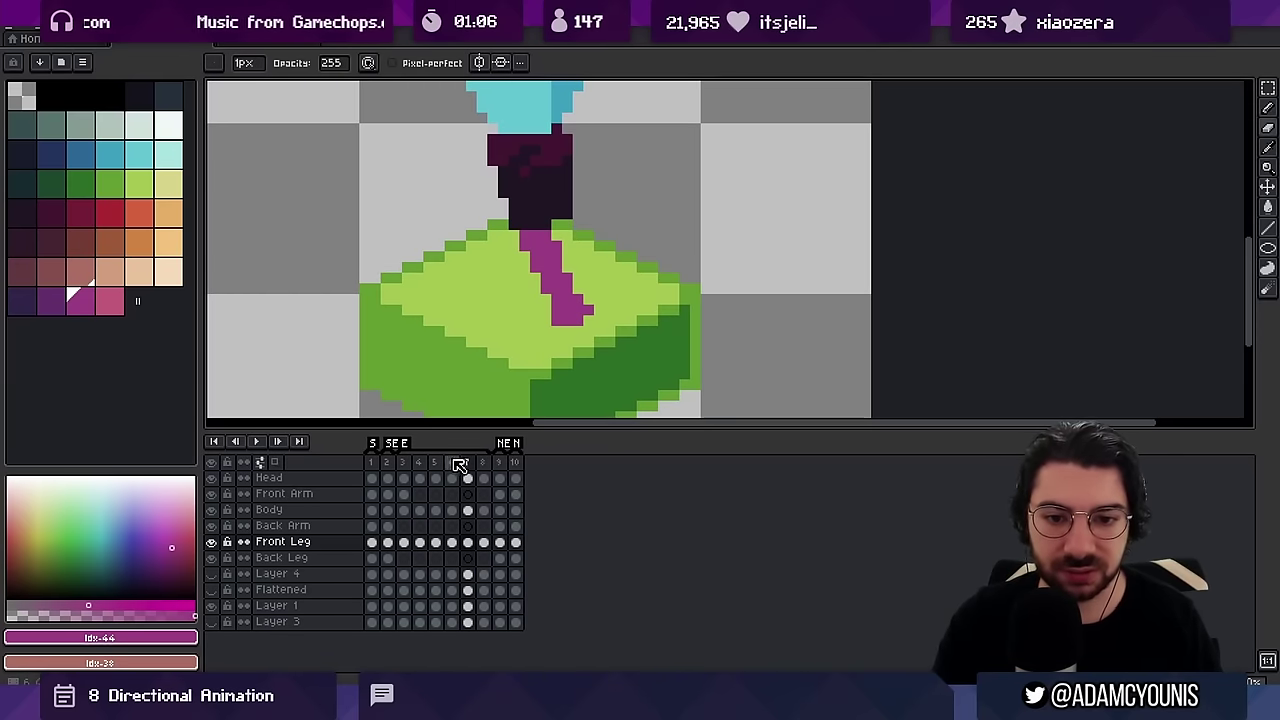
Shift the lower leg and foot of the frame 3 front leg one pixel forward
drag(455, 462, 405, 470)
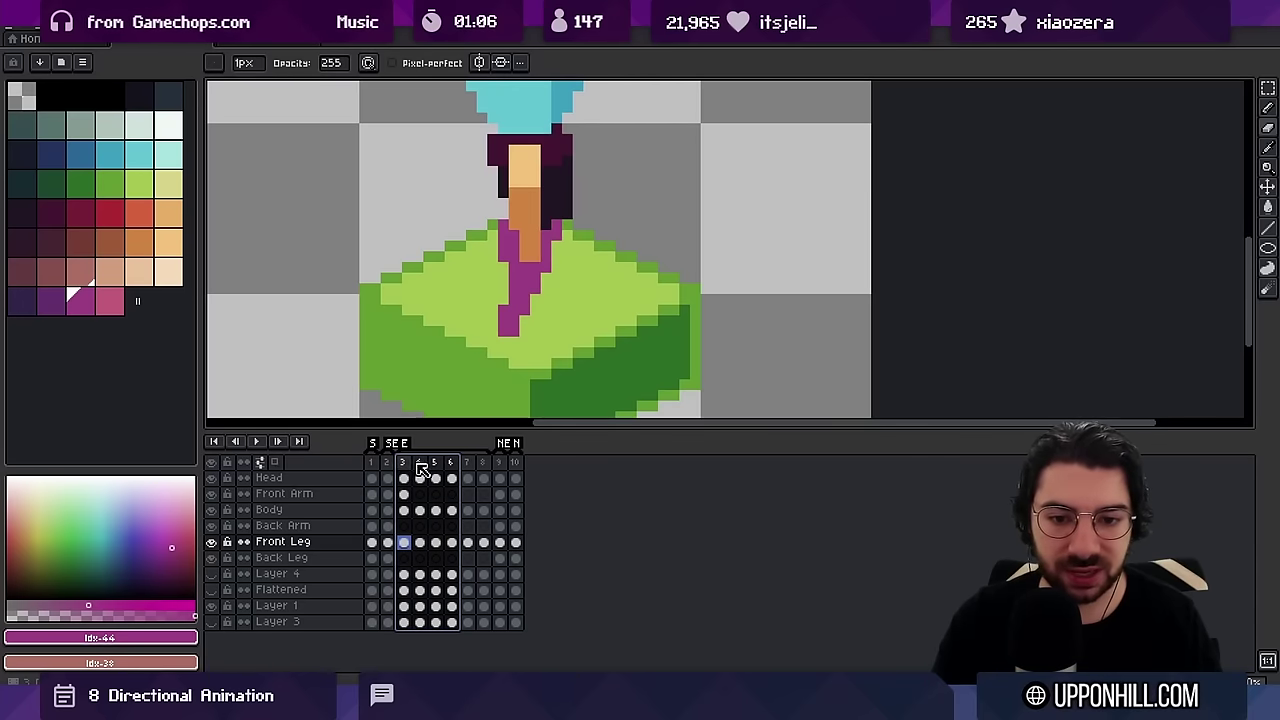
ctrl+click(524, 313)
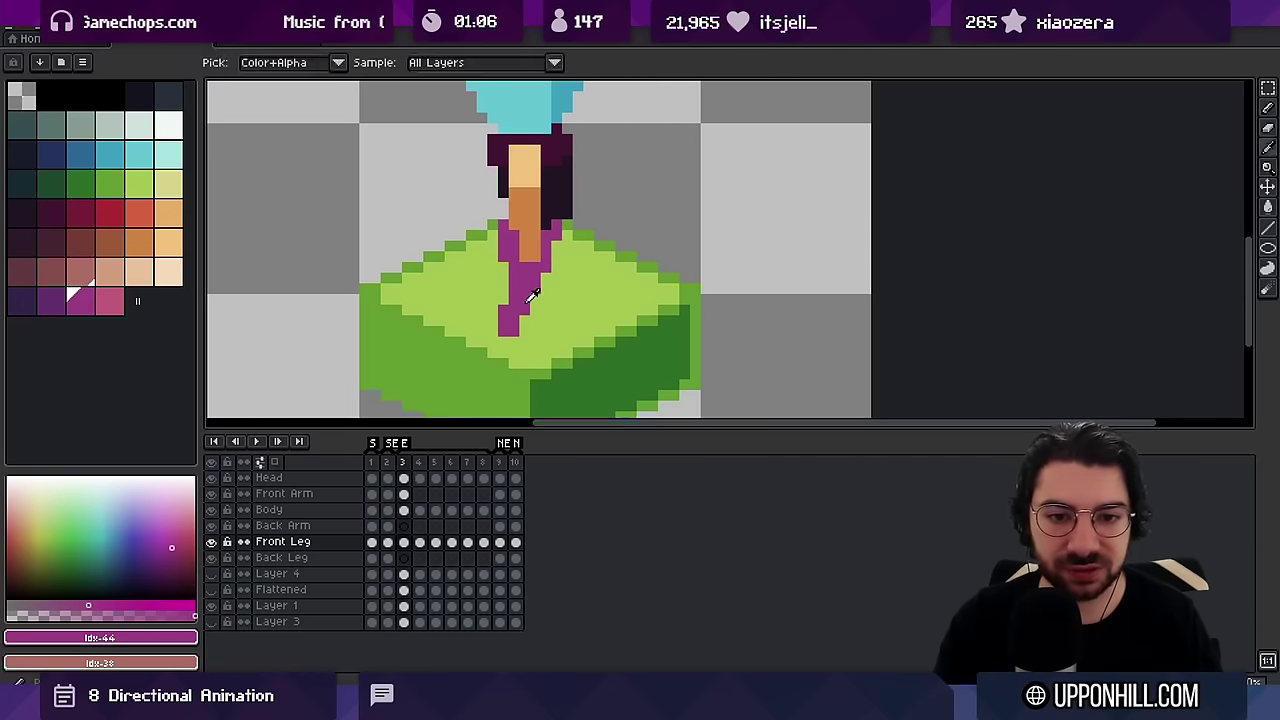
drag(525, 319, 525, 331)
right_click(504, 320)
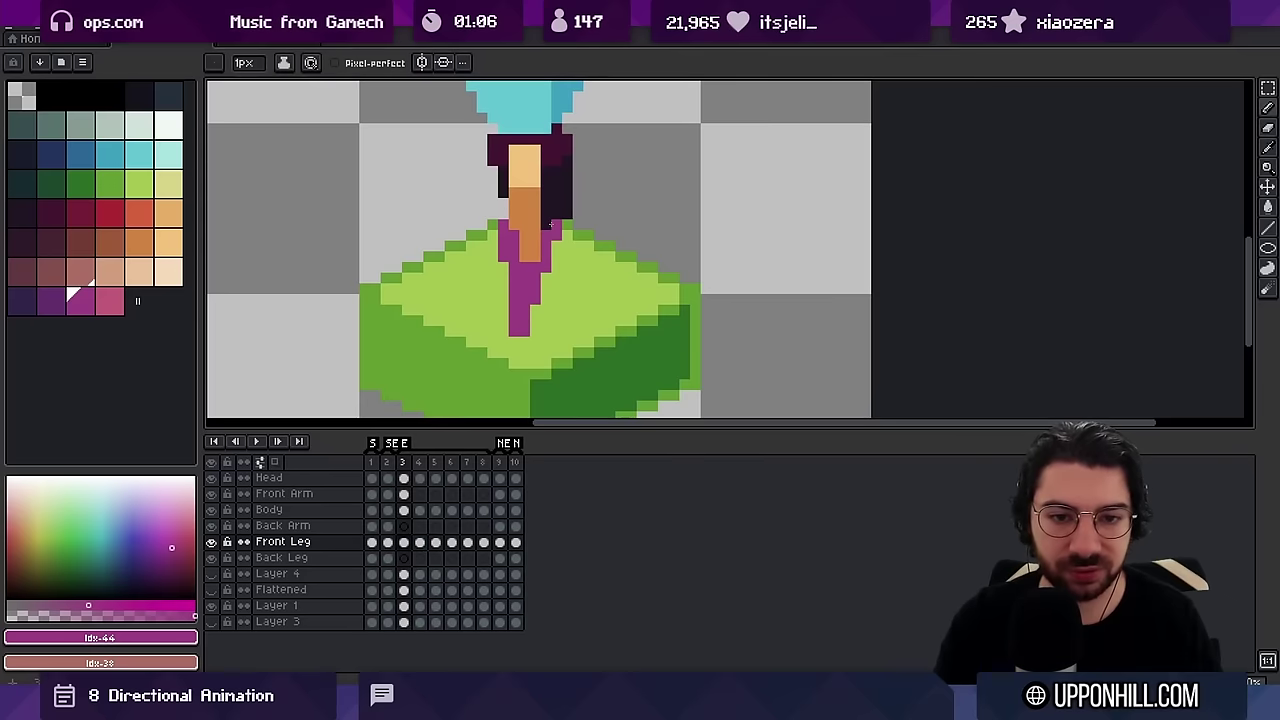
Reshape the frame 8 front leg with a wider thigh and a lower leg set further back
key(Left)
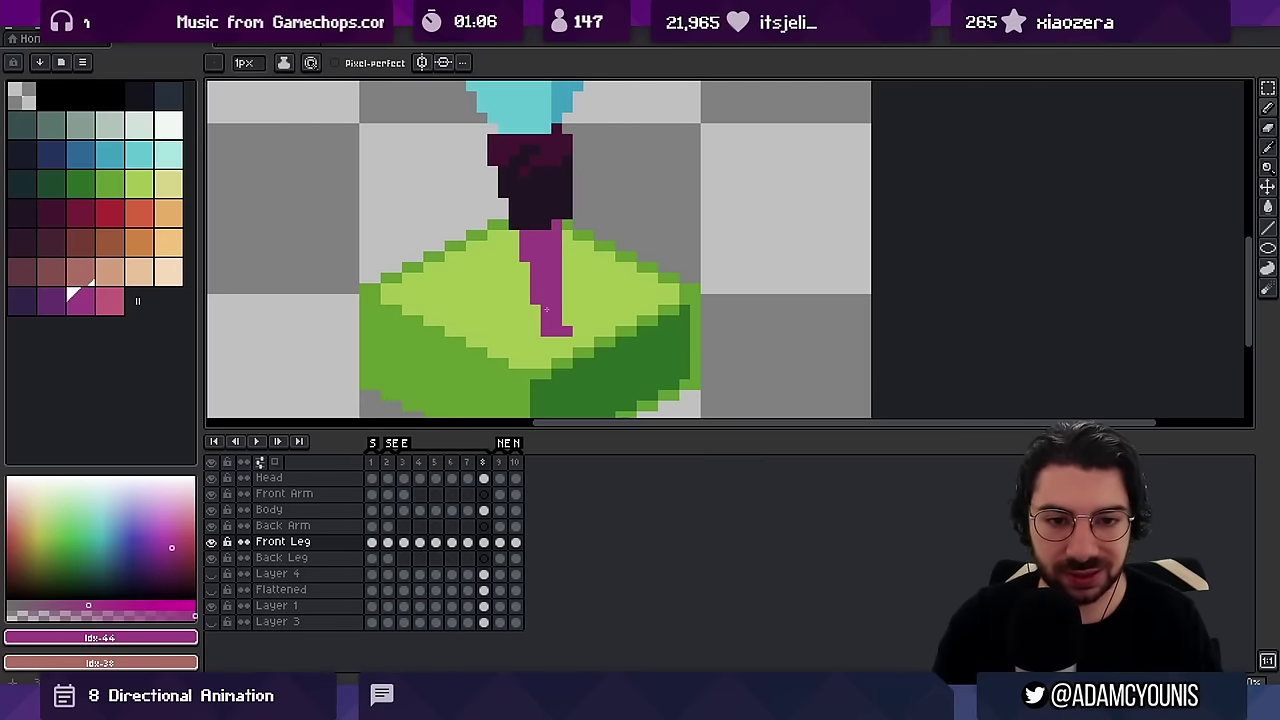
mouse_move(536, 310)
mouse_down()
mouse_move(536, 331)
mouse_move(555, 311)
mouse_move(557, 257)
mouse_up()
key(e)
key(b)
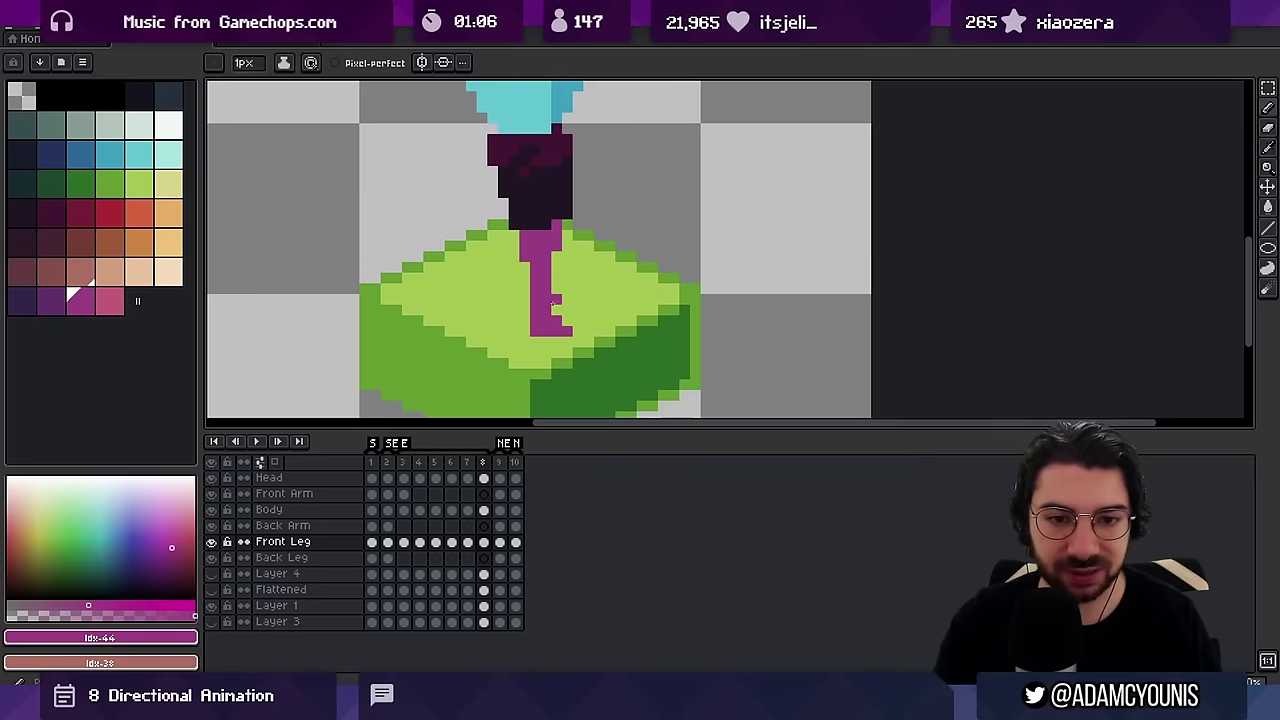
key(e)
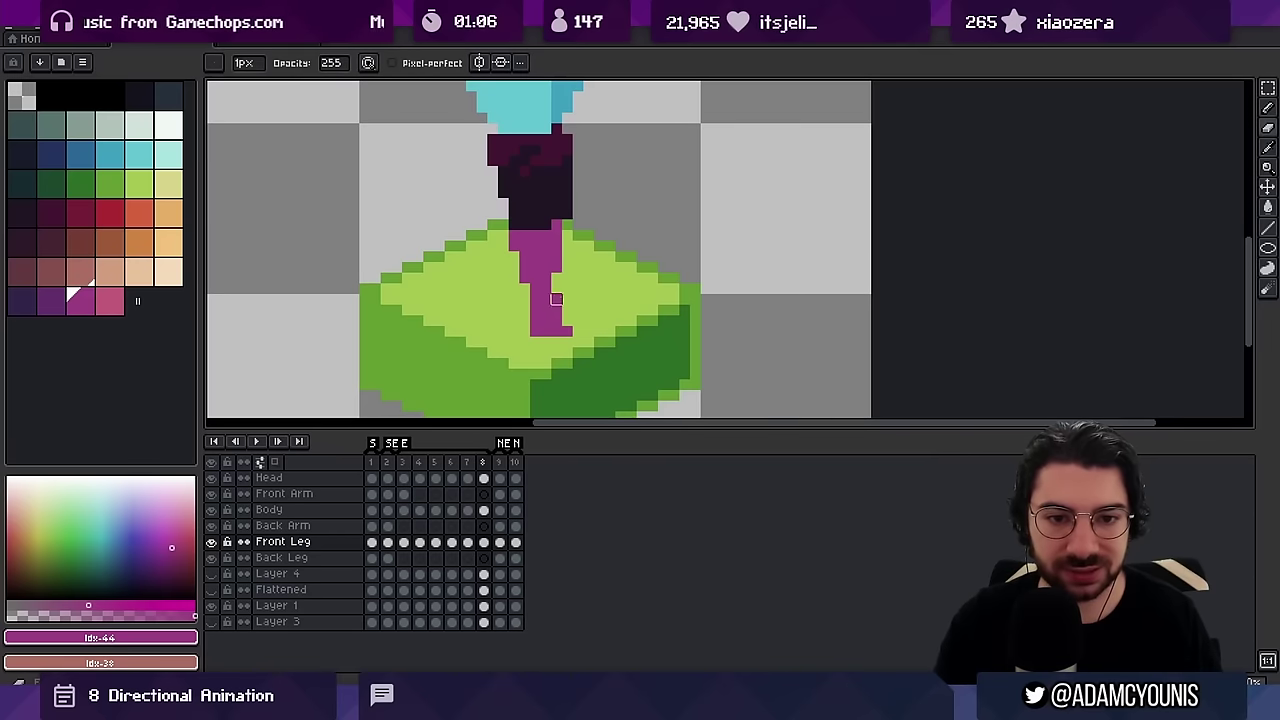
Add a toe pixel to the frame 3 front foot and refine the foot and shin in frame 8 to match
click(403, 462)
key(b)
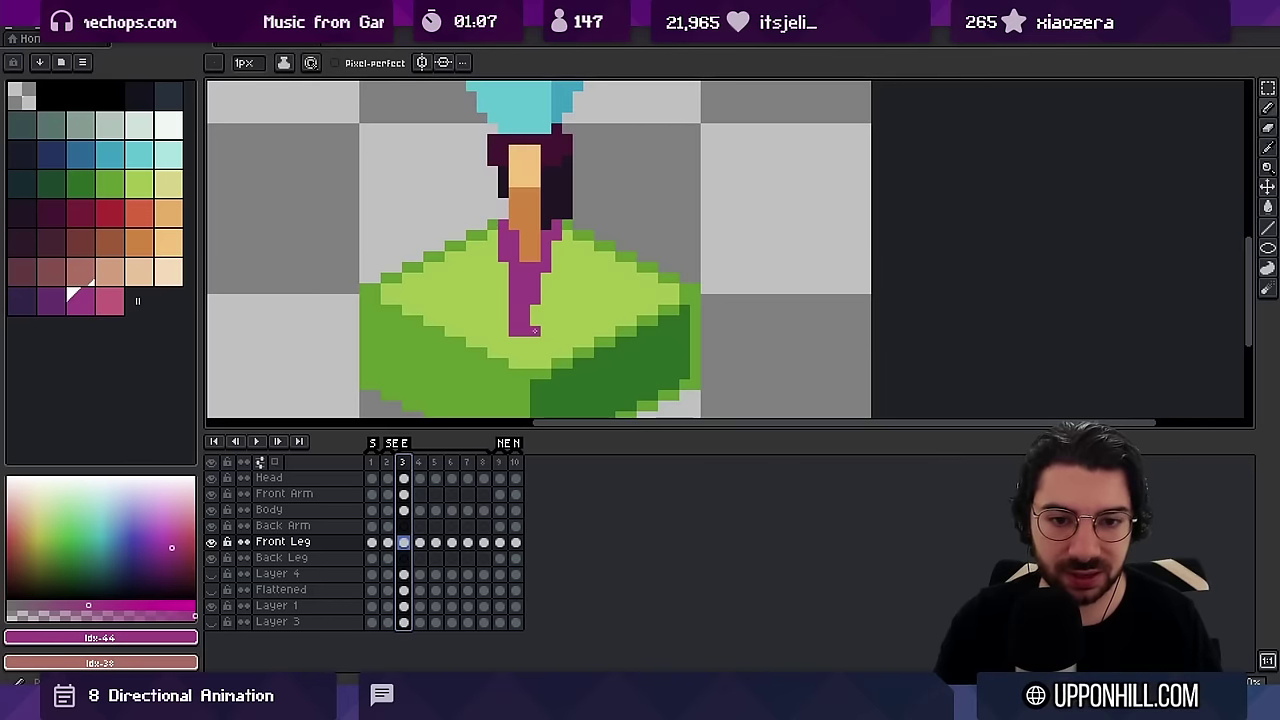
mouse_move(403, 462)
mouse_down()
mouse_move(491, 467)
mouse_move(478, 468)
mouse_up()
alt+click(566, 313)
click(557, 331)
key(e)
drag(546, 300, 567, 310)
Play the walk at a reduced zoom and widen the top of the thigh in the frame 5 front leg
key(z)
scroll(592, 282, down, 6)
key(Return)
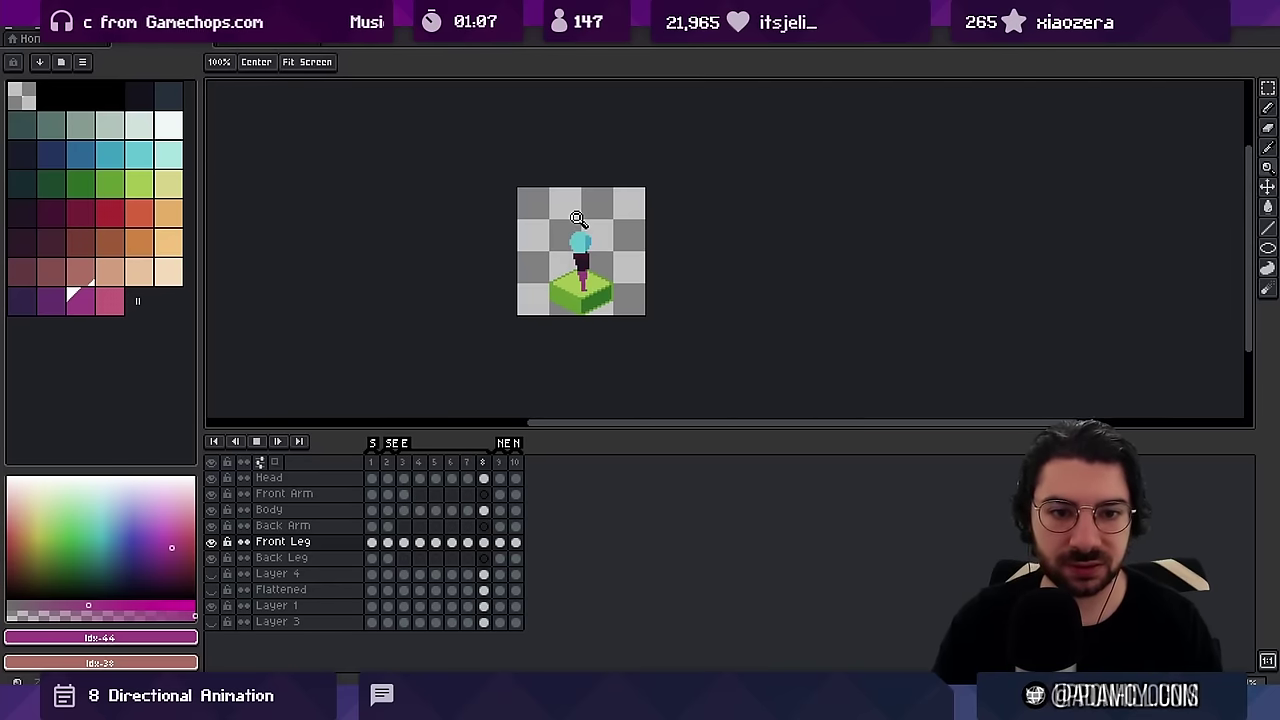
key(Return)
scroll(582, 282, up, 6)
key(b)
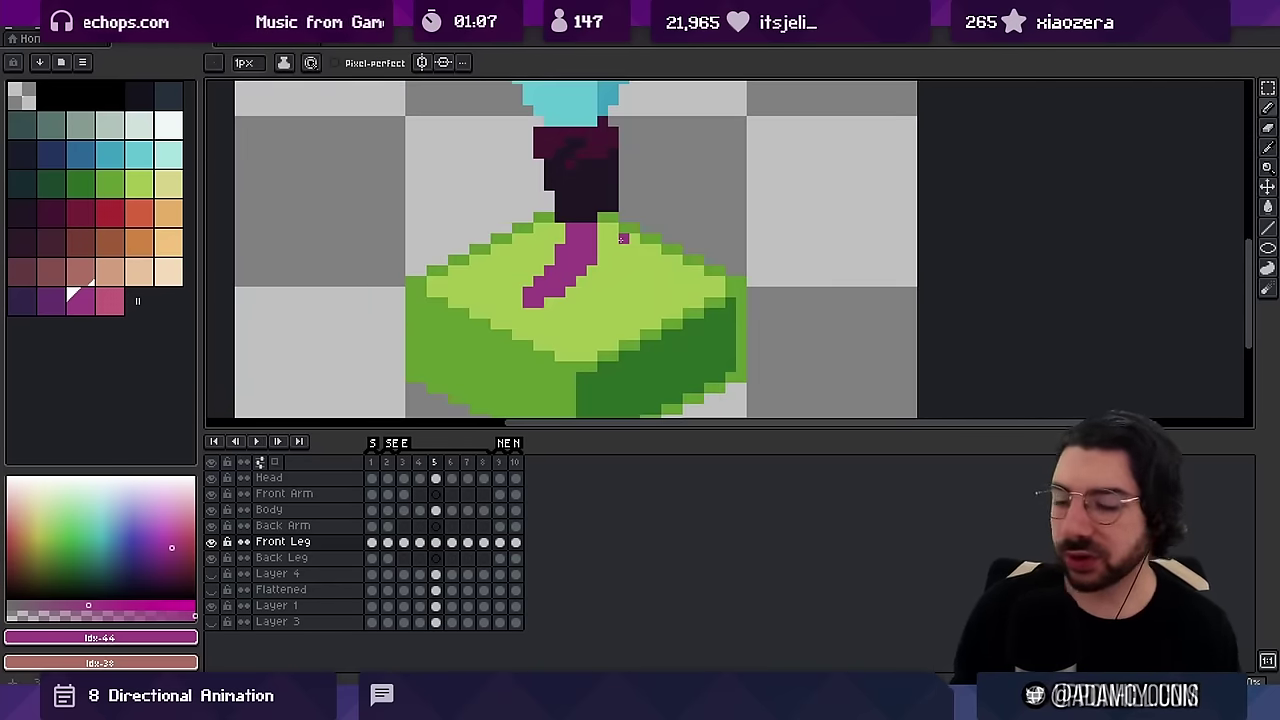
key(alt)
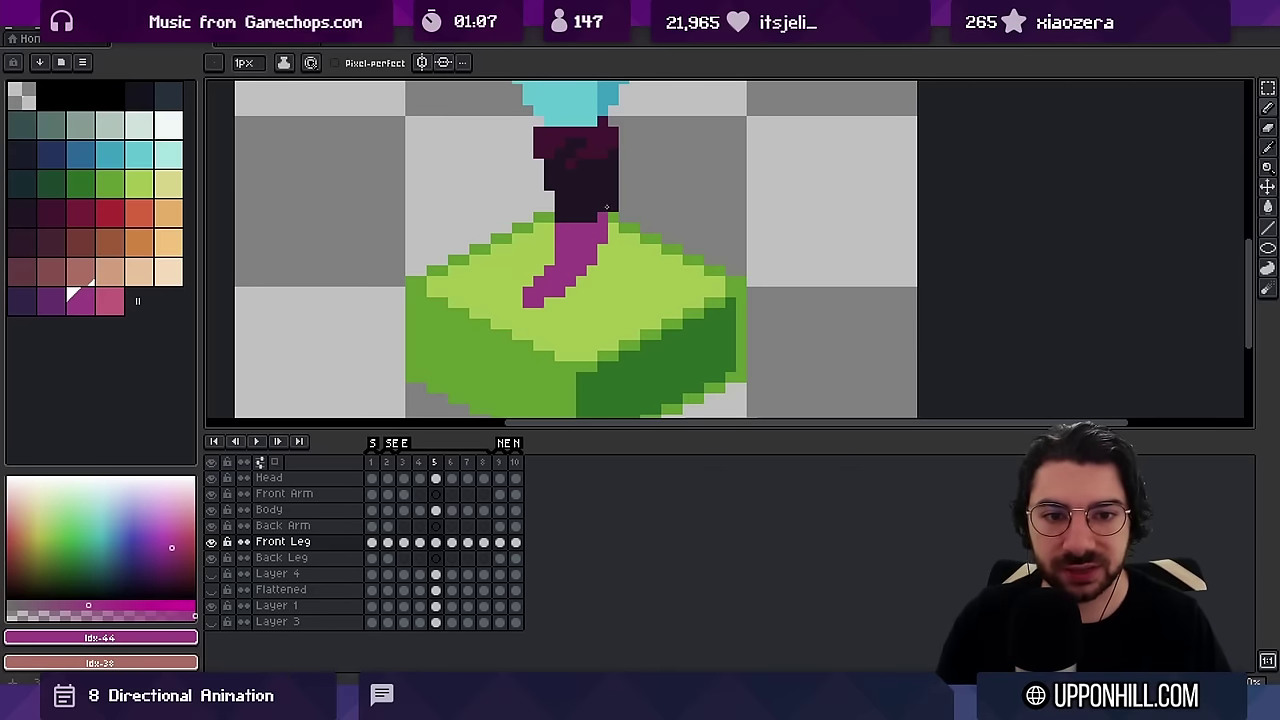
Replay the walk, then remove the protruding toe of the frame 7 front leg and thicken its lower shin
key(z)
scroll(550, 285, down, 3)
scroll(556, 228, up, 1)
key(Right)
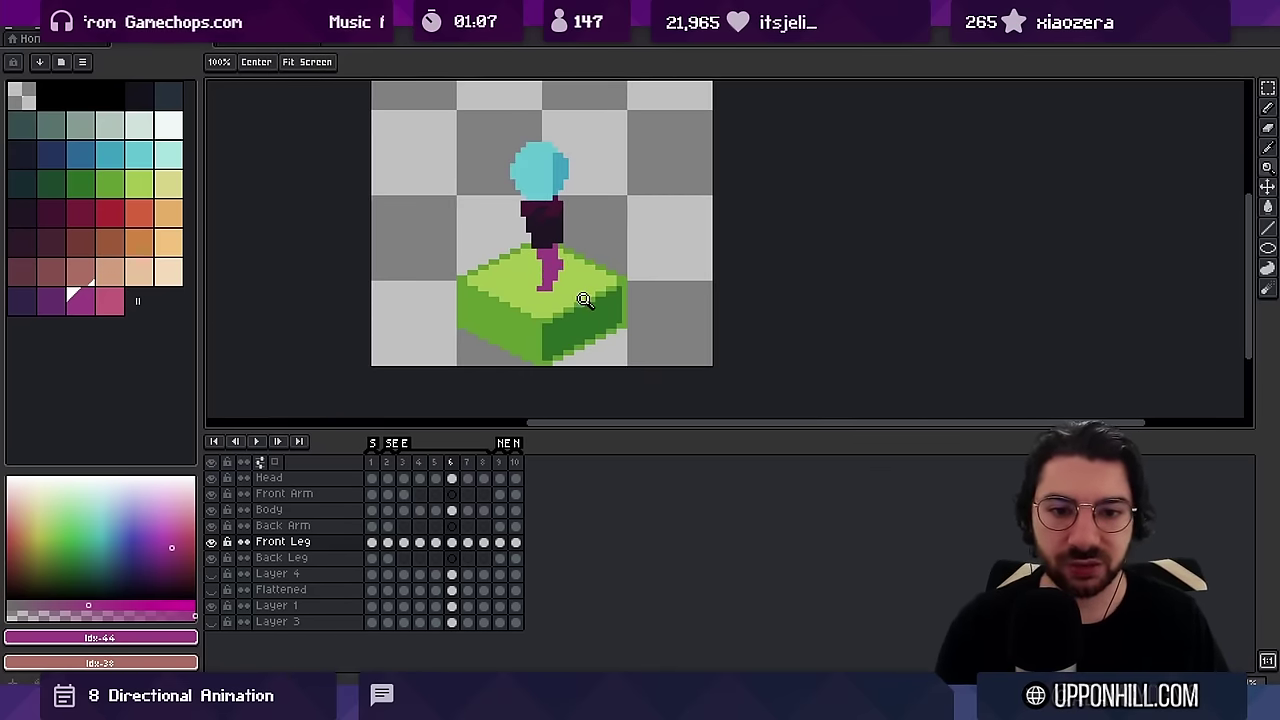
key(Return)
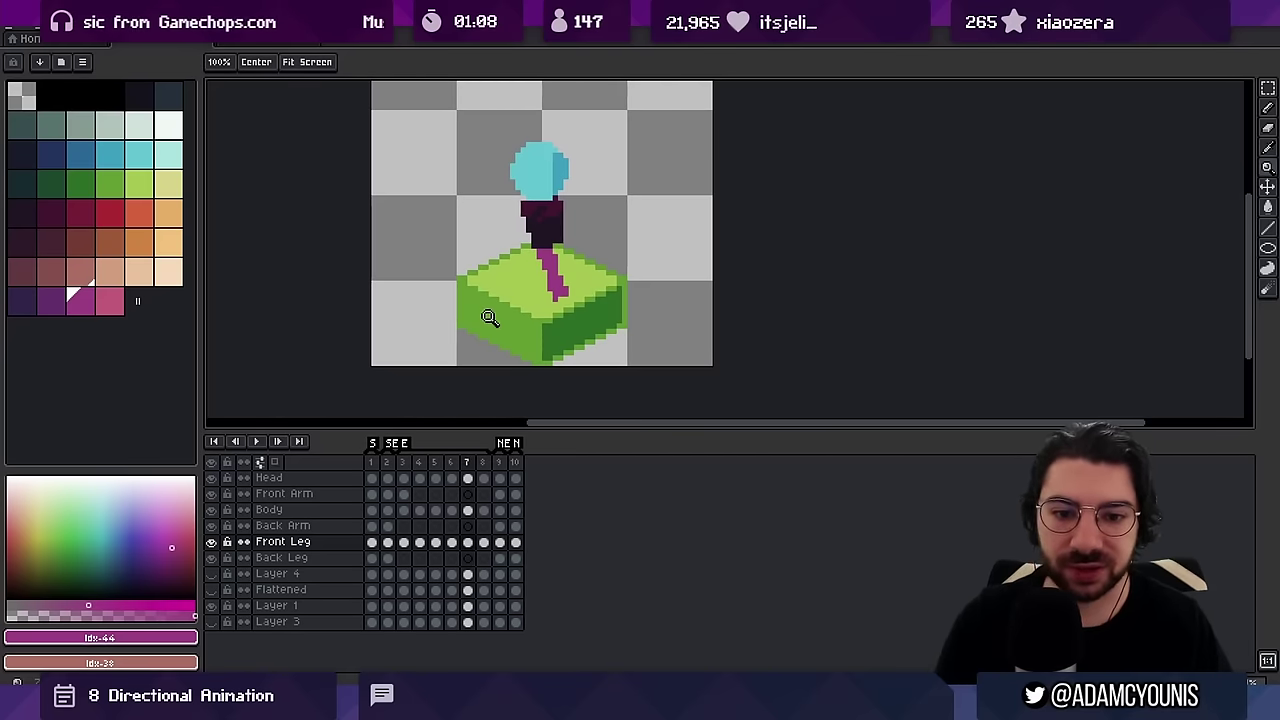
scroll(580, 280, up, 1)
key(v)
drag(587, 275, 551, 299)
key(e)
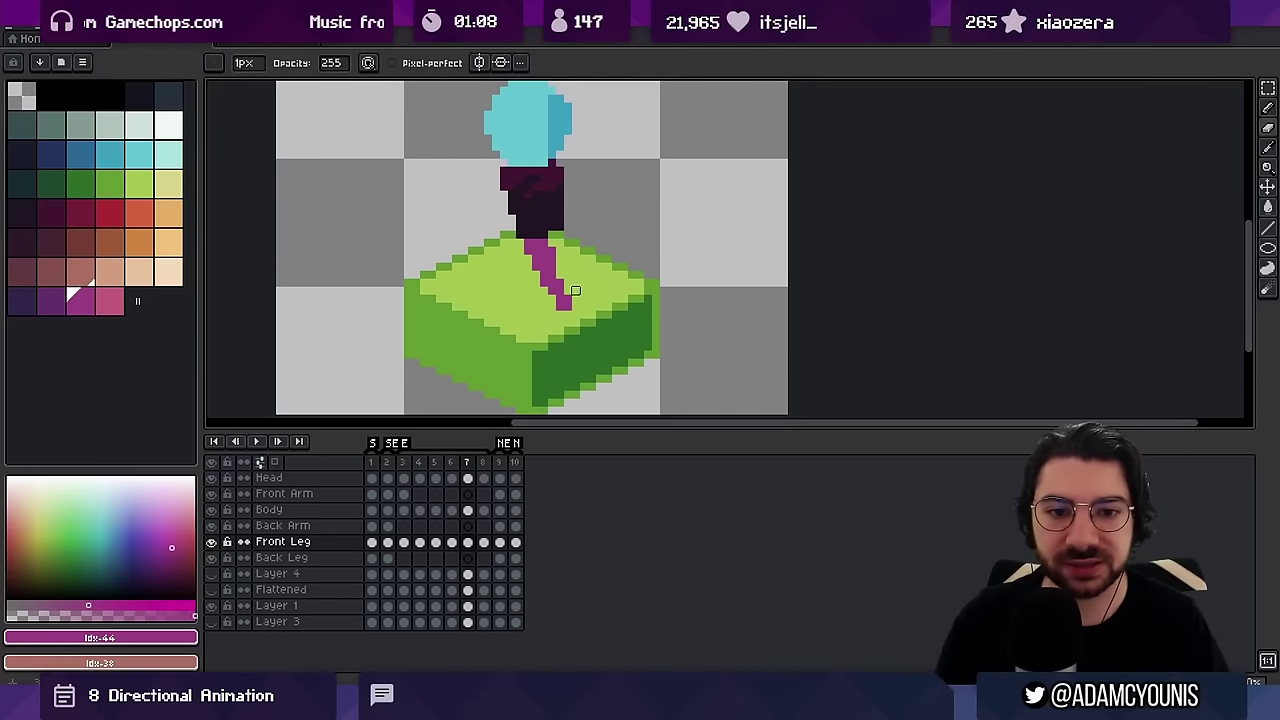
key(e)
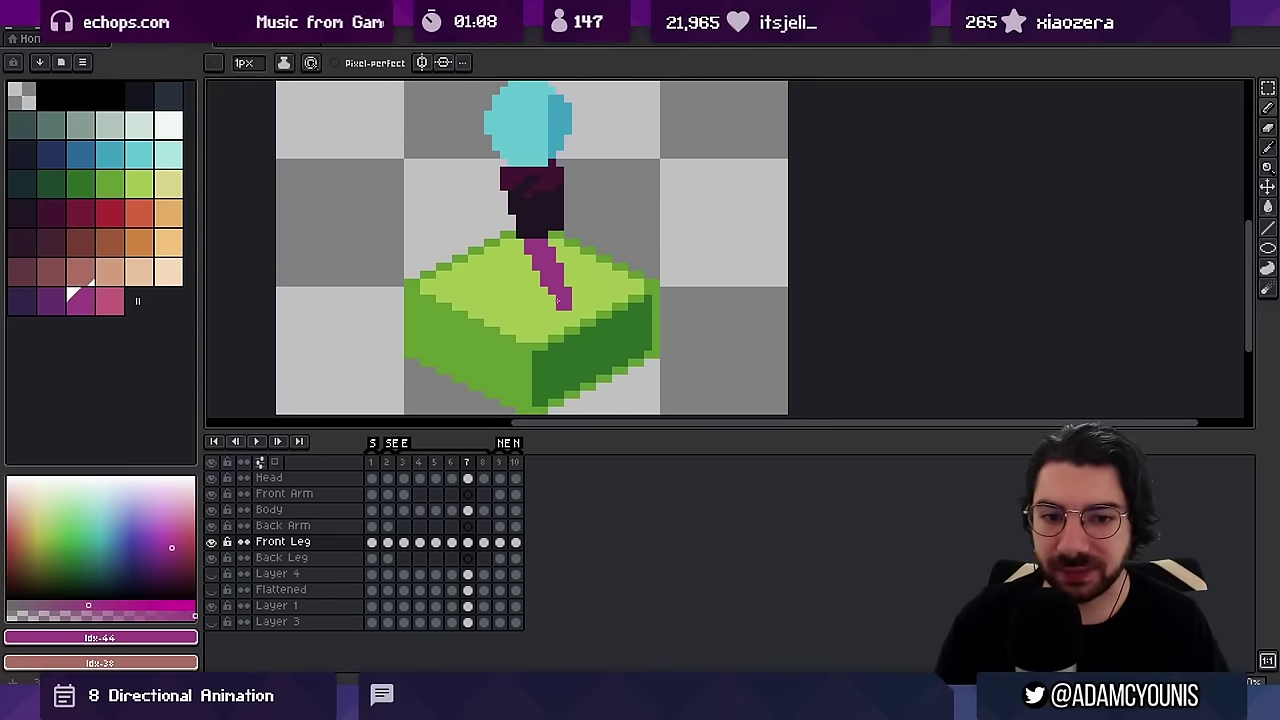
Extend the foot of the frame 4 front leg one pixel further back
mouse_move(402, 462)
mouse_down()
mouse_move(450, 462)
mouse_move(421, 470)
mouse_up()
ctrl+click(514, 277)
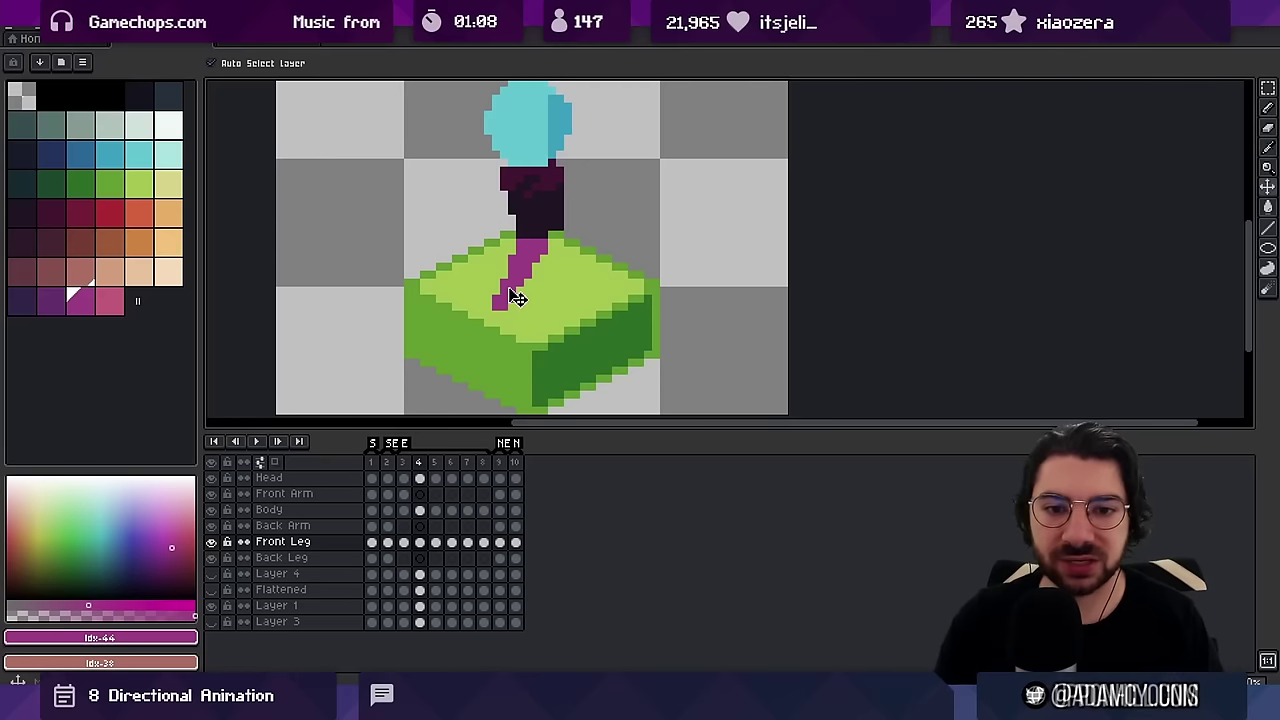
key(b)
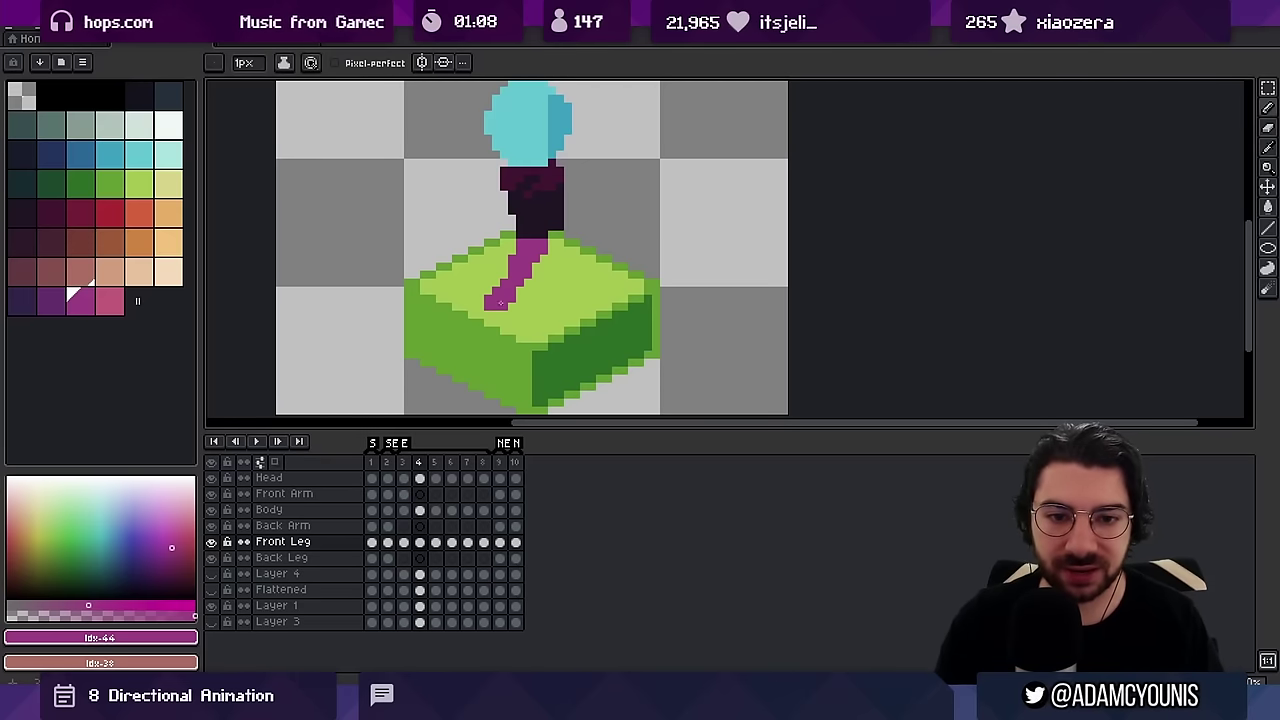
alt+click(499, 302)
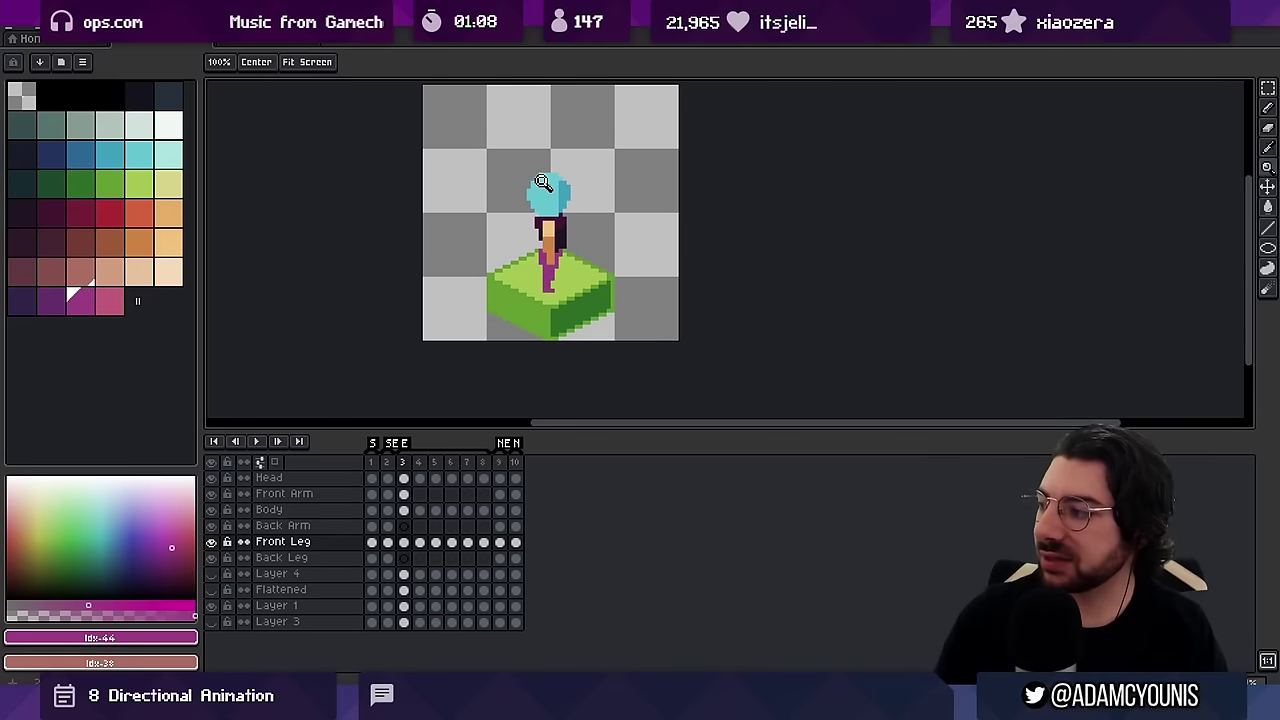
Replay the walk and touch up the front leg's pixels in frame 6
key(Return)
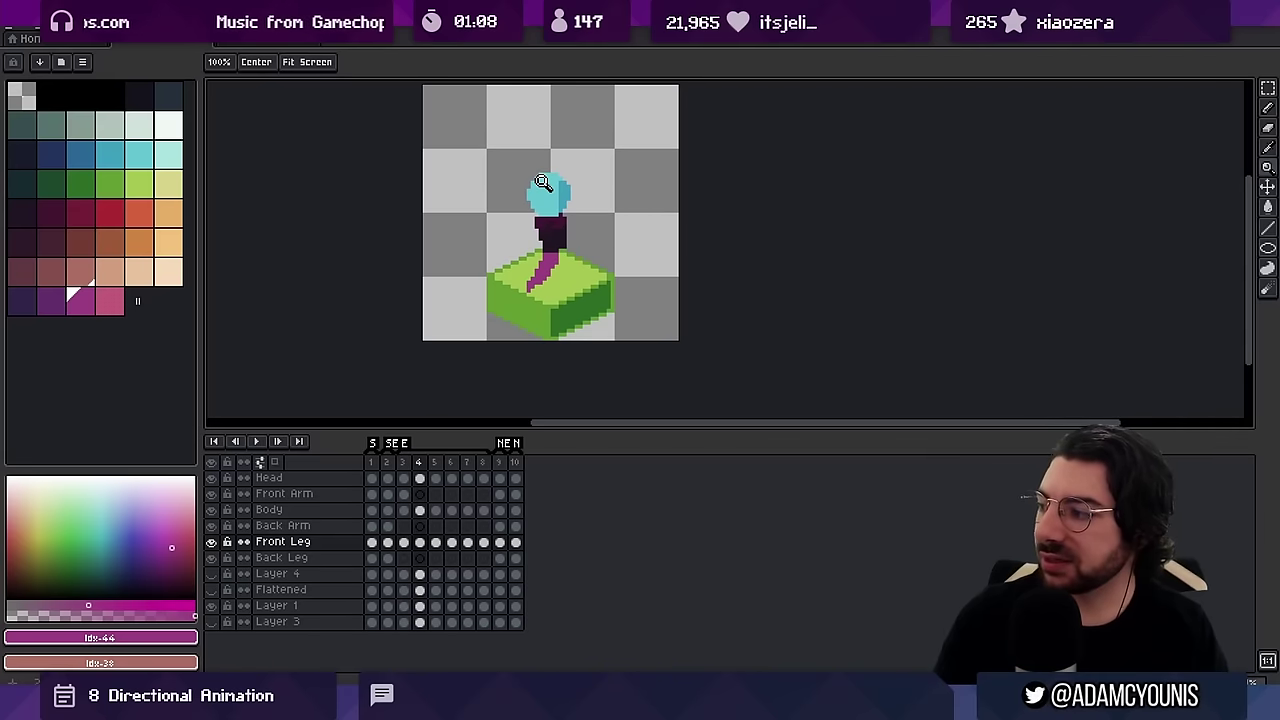
scroll(549, 282, up, 3)
key(b)
key(e)
drag(543, 278, 564, 243)
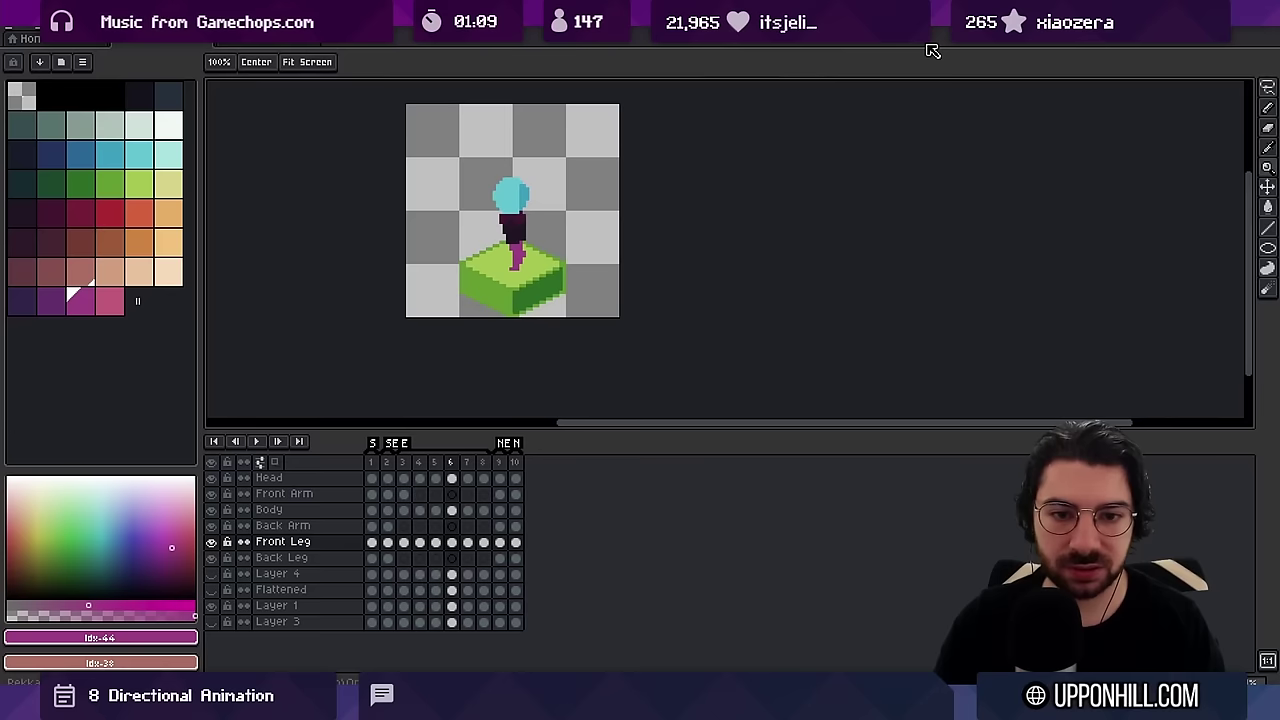
Step back and forth through frames 3 to 8 to compare the front leg poses of the east-facing walk
key(Left)
key(Left)
key(Right)
key(Left)
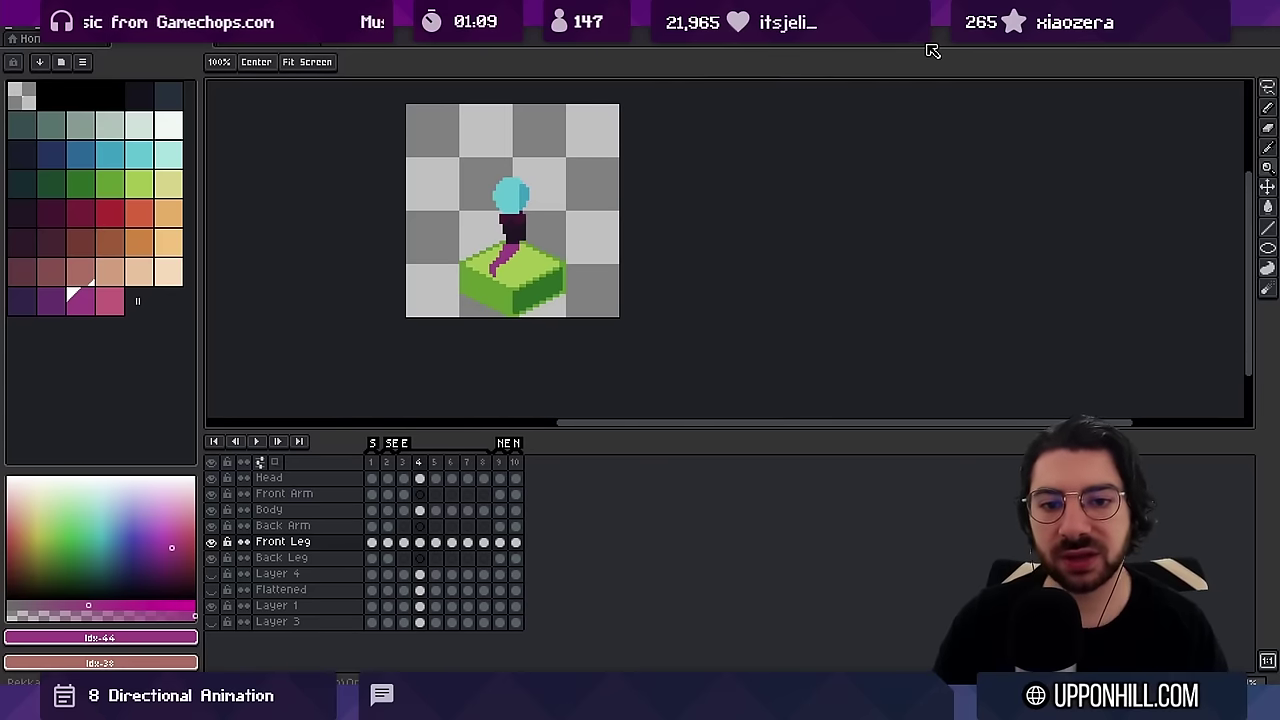
key(Right)
scroll(520, 245, up, 2)
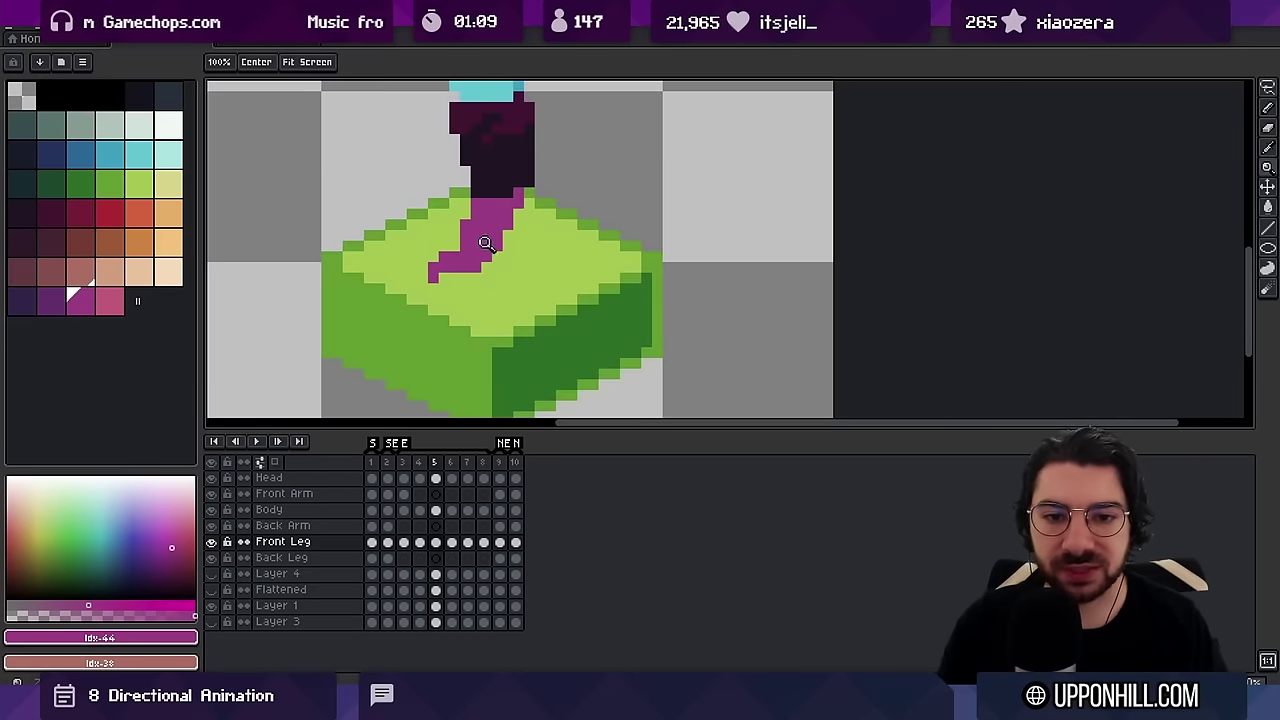
key(b)
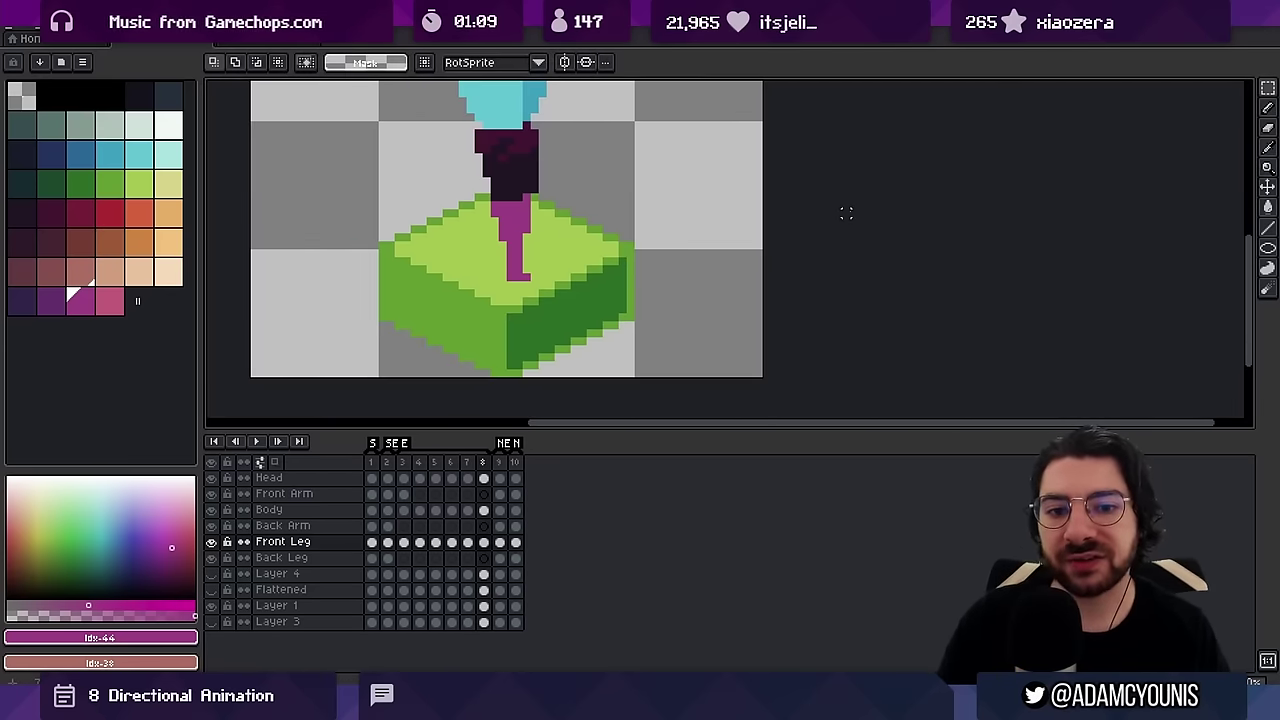
key(Left)
key(Right)
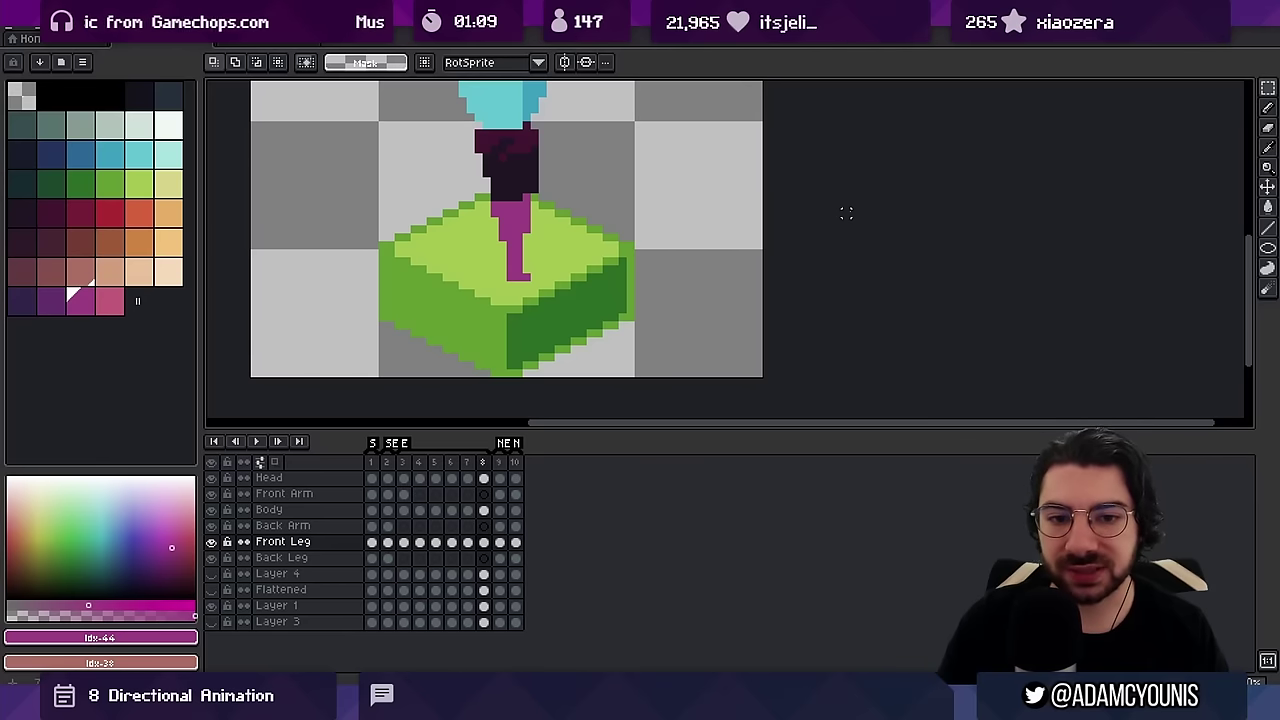
key(Left)
key(Right)
key(Right)
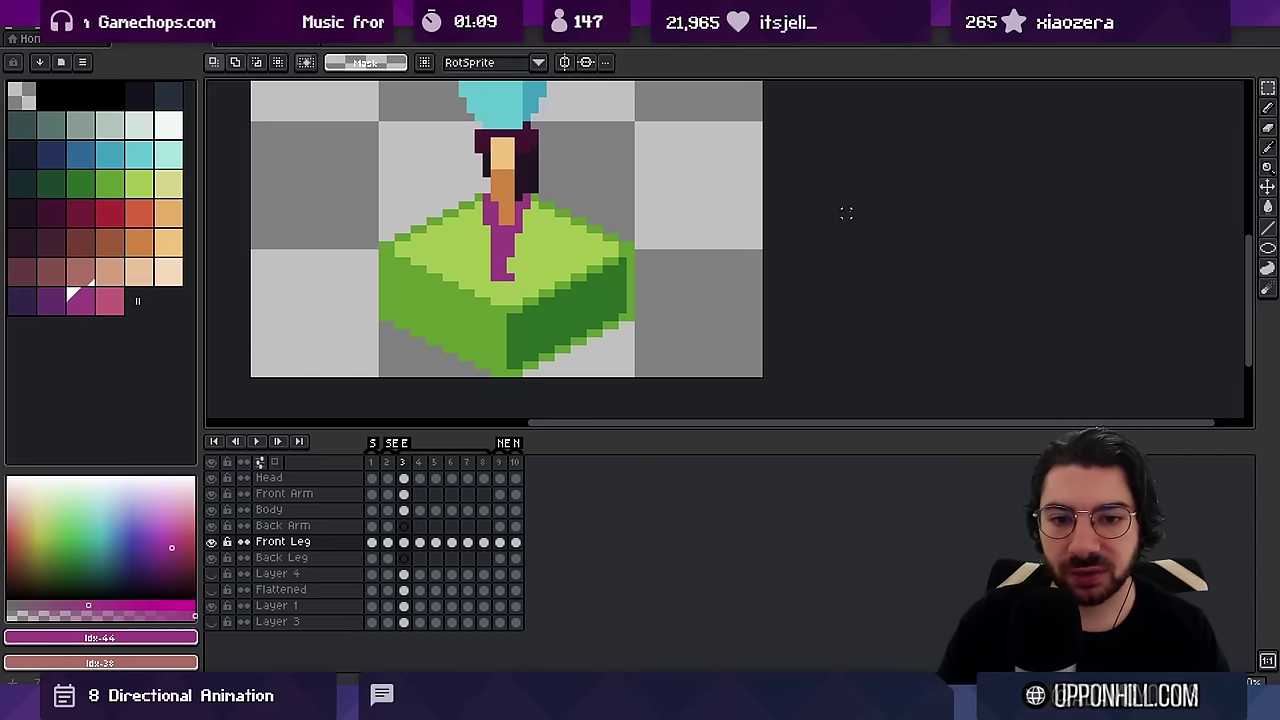
key(Right)
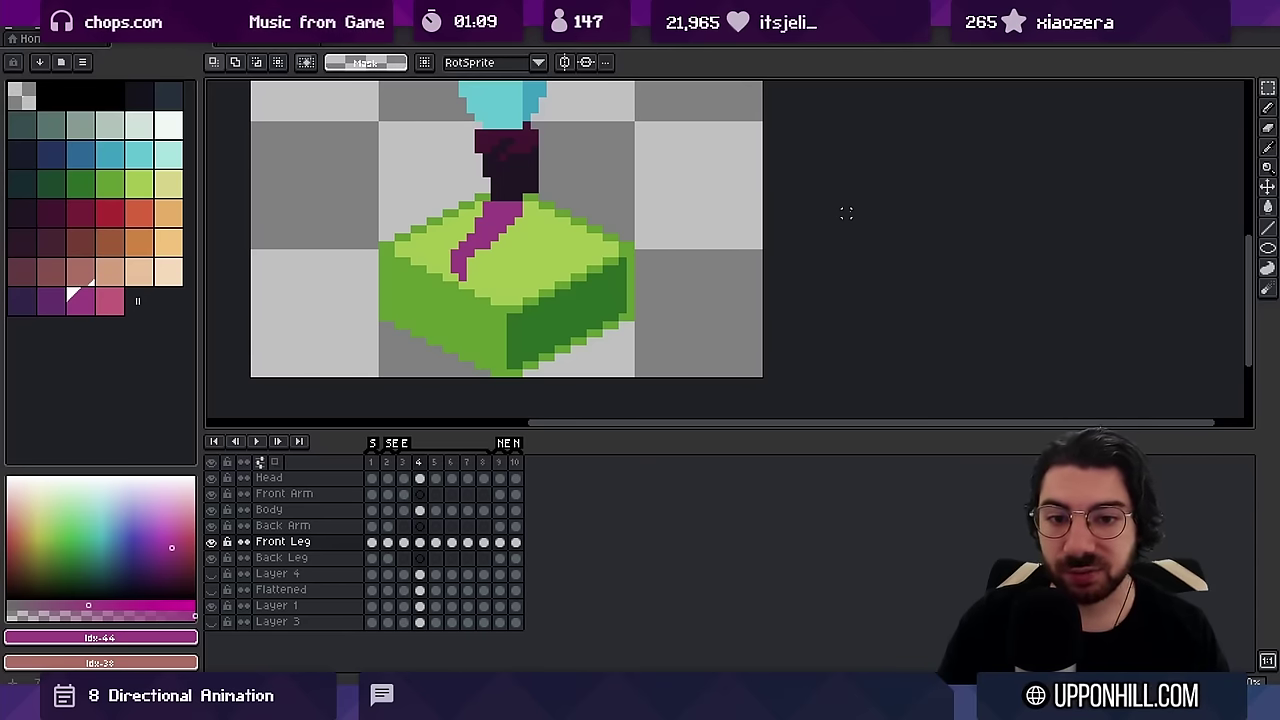
key(Left)
Shift the lower shin and foot of the frame 3 front leg backward by about two pixels, checking against the neighbouring frames
key(b)
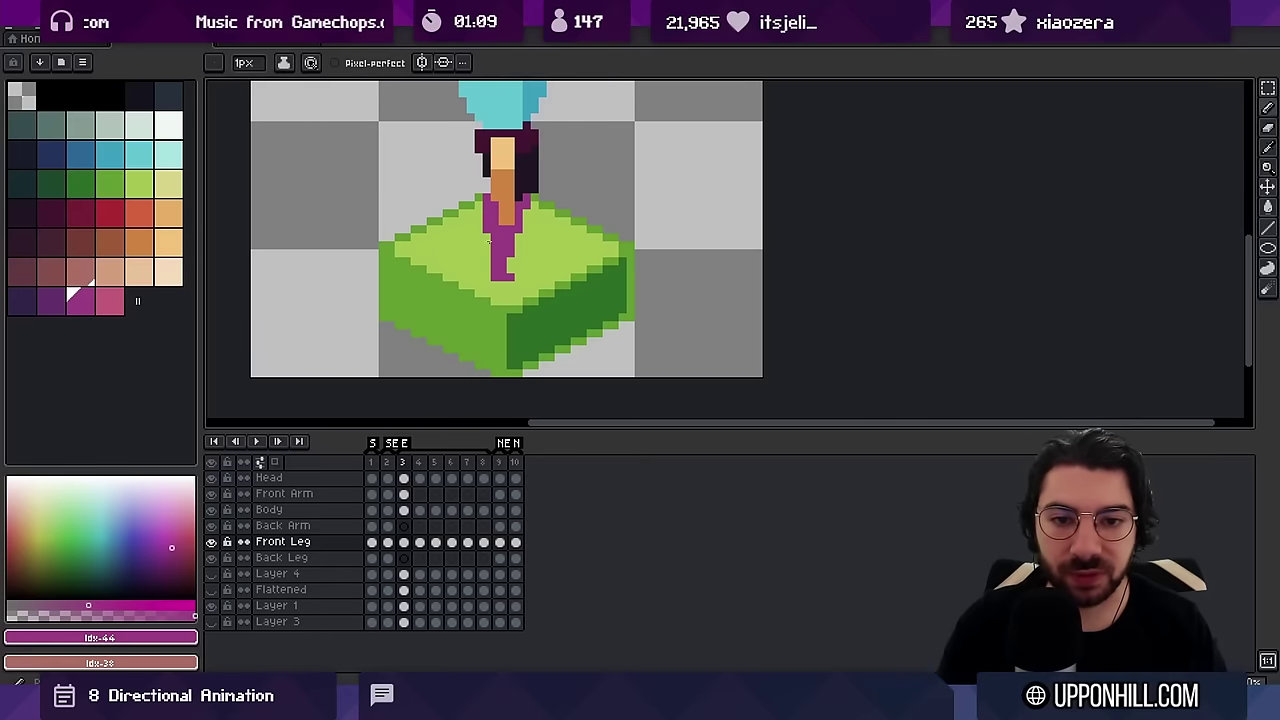
key(e)
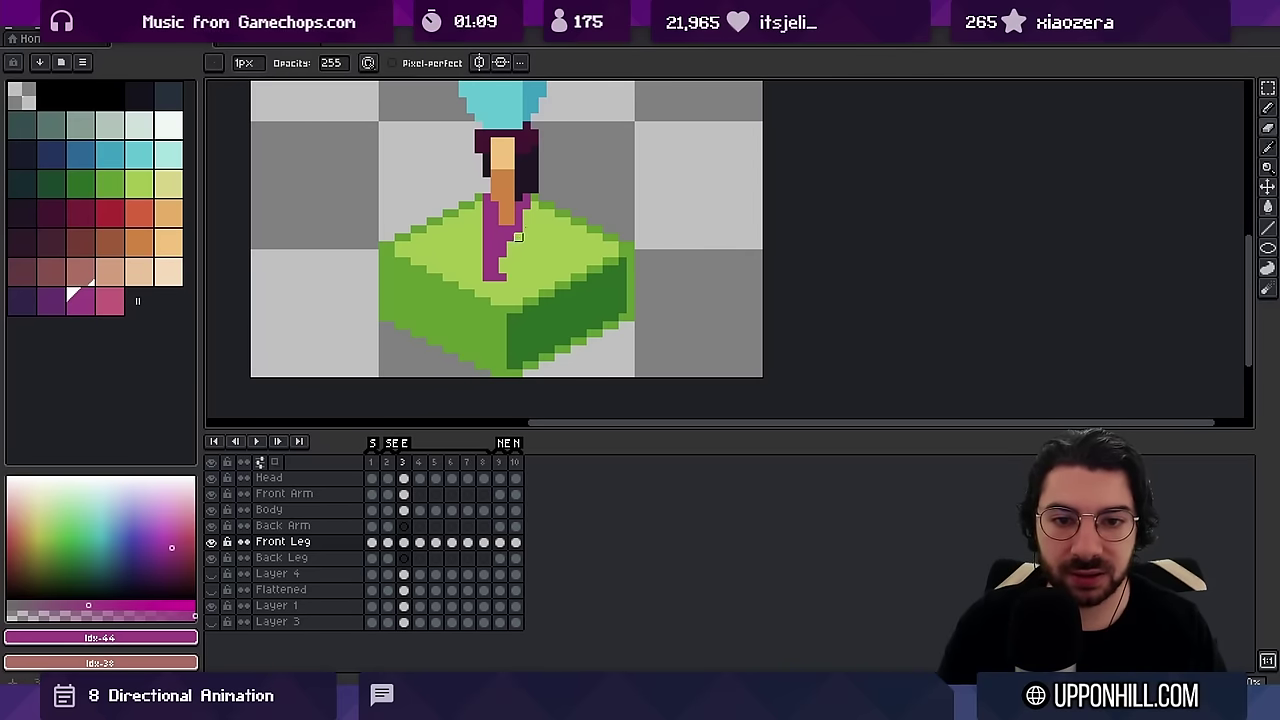
key(m)
key(Left)
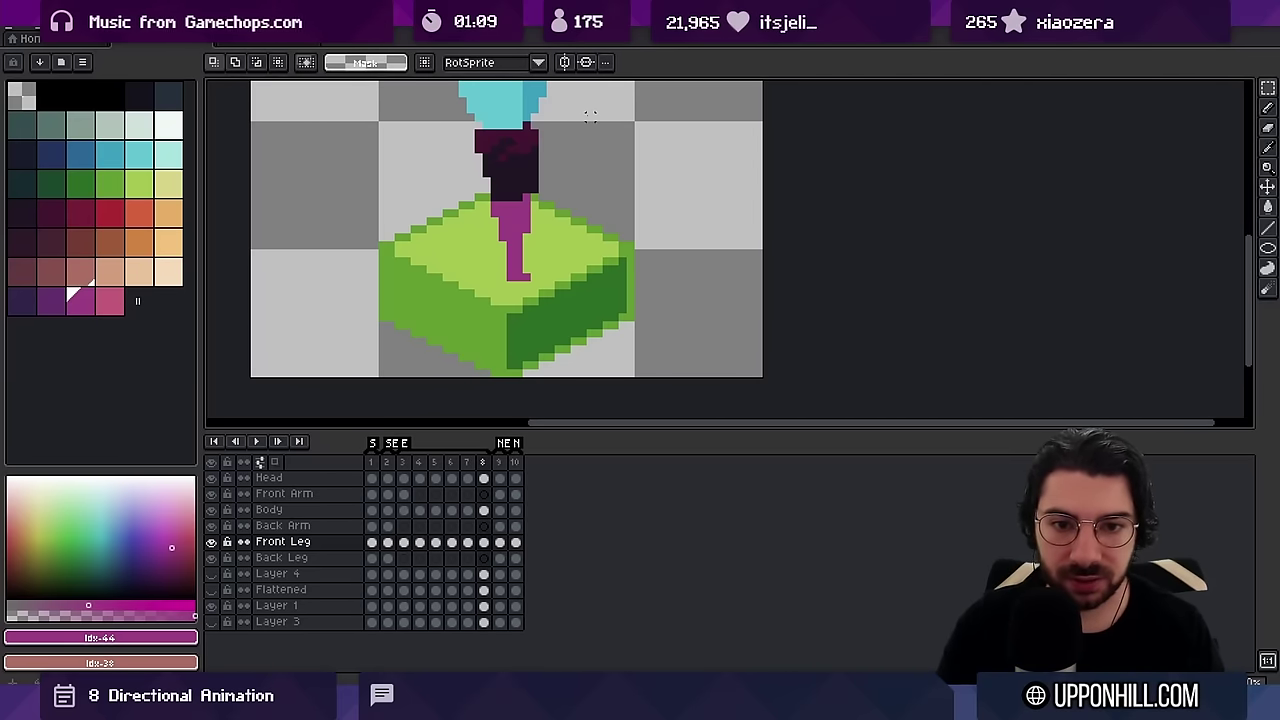
key(Right)
key(Right)
key(Left)
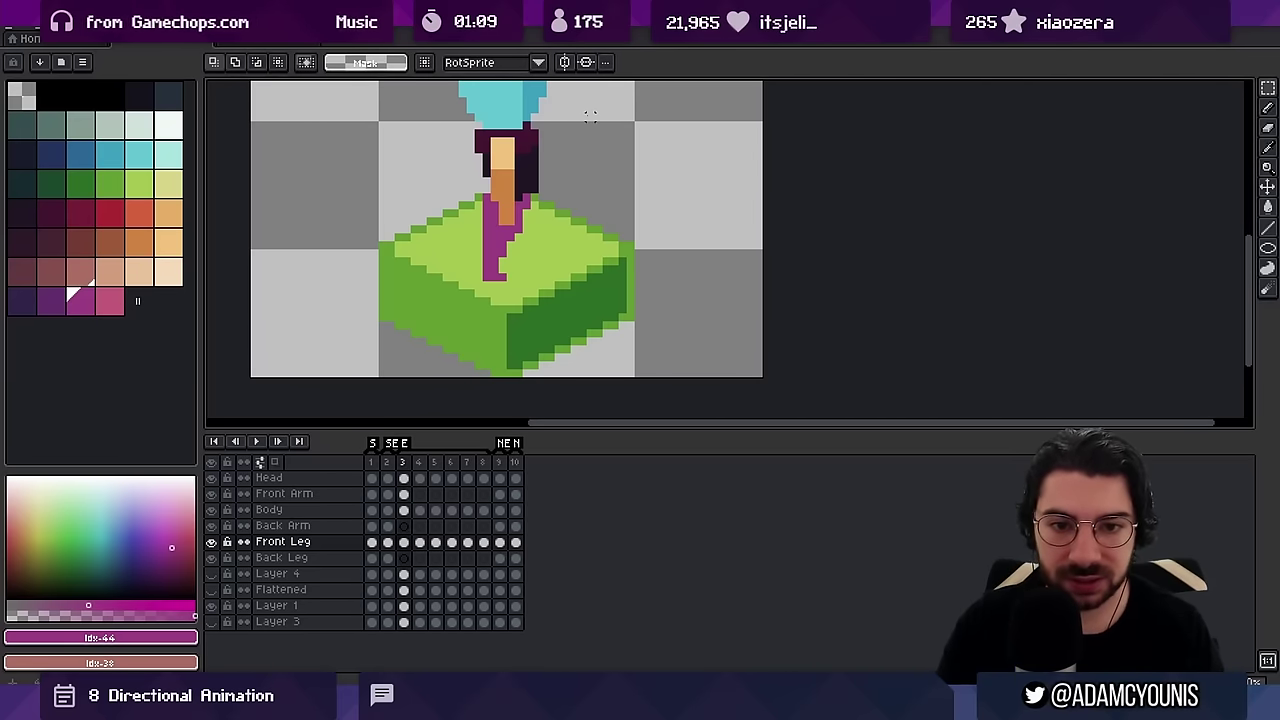
key(i)
key(b)
drag(479, 276, 479, 253)
key(e)
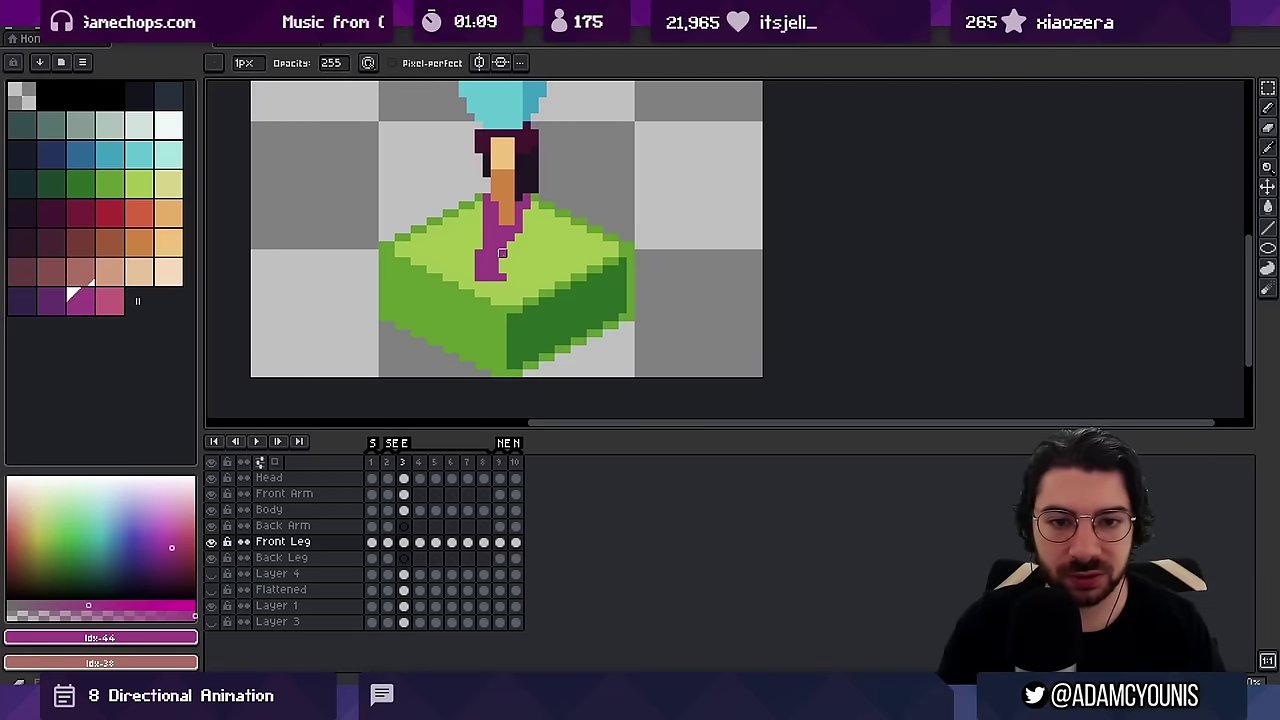
Check frames 3 to 6 at a reduced zoom, then trim the back of the shin and reshape the foot of the frame 6 front leg
key(z)
drag(545, 215, 491, 180)
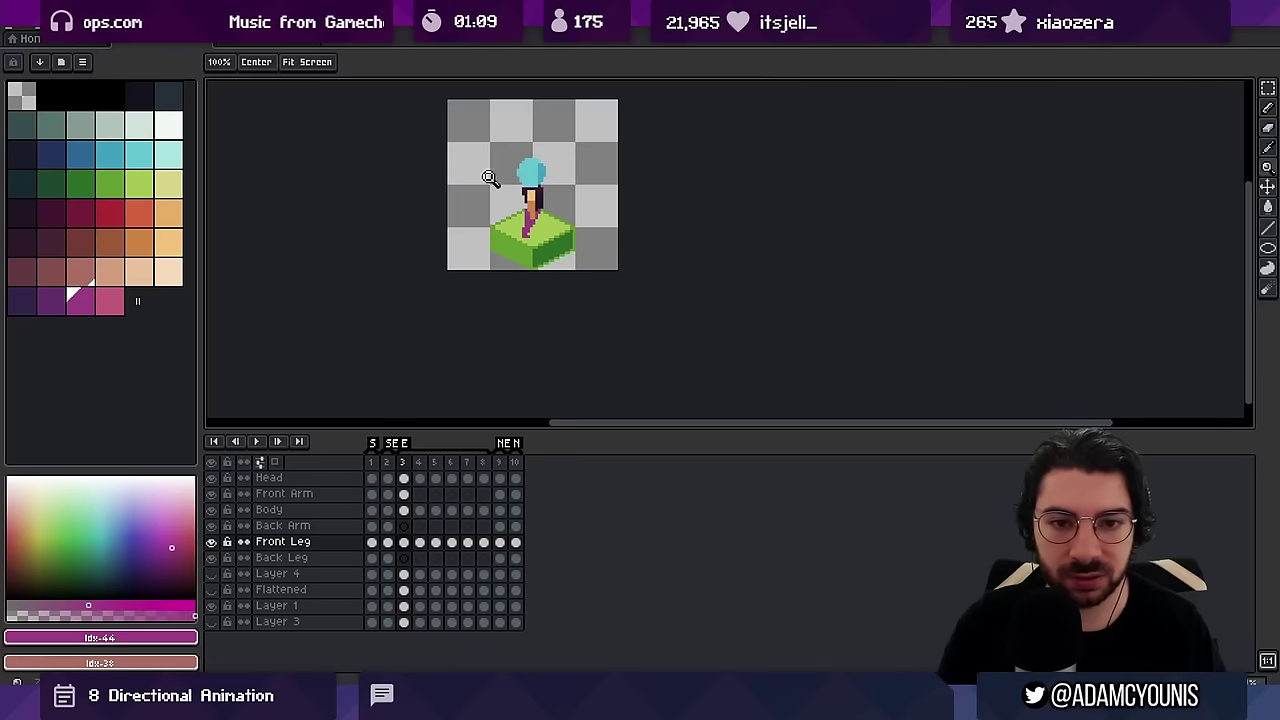
key(Right)
key(Right)
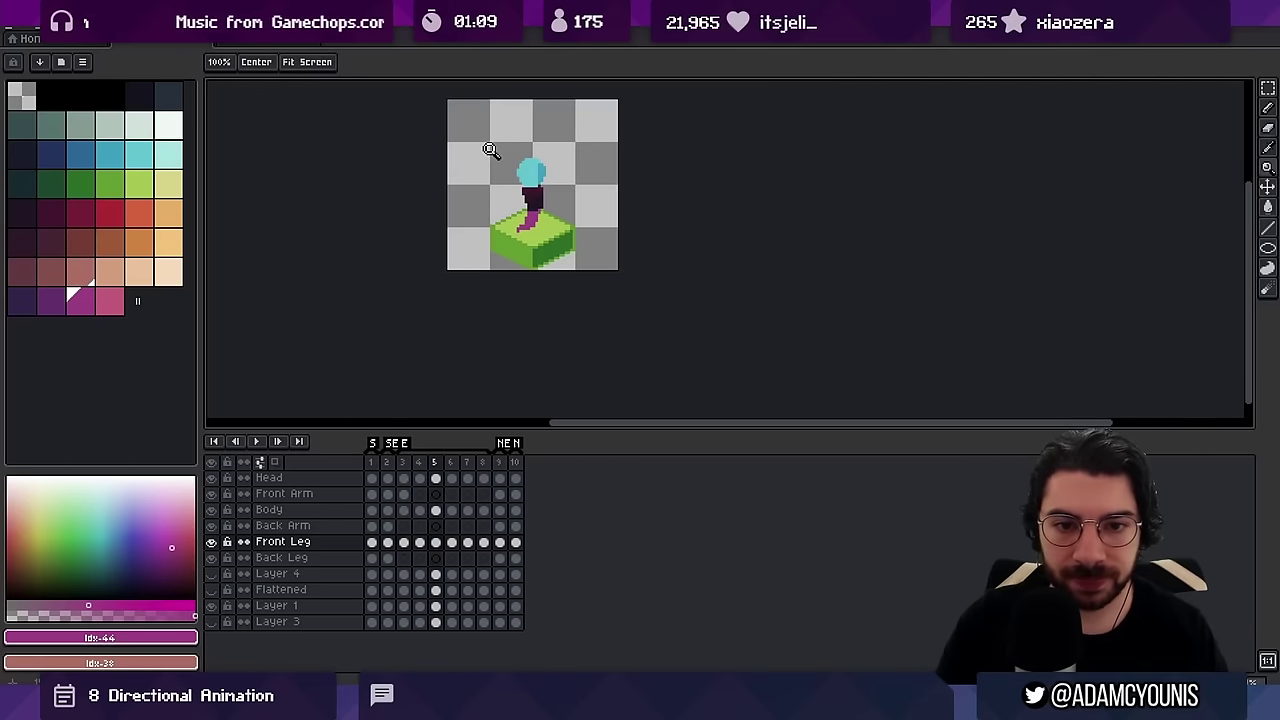
key(Right)
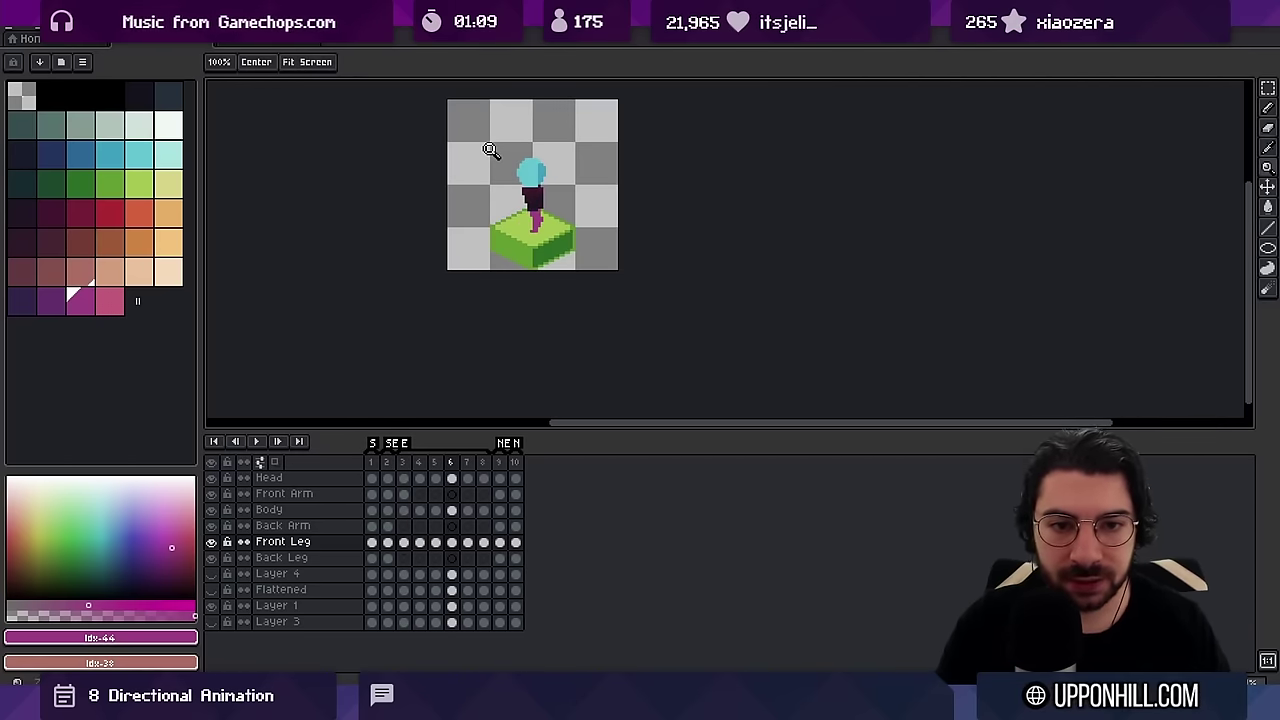
scroll(540, 221, up, 2)
key(b)
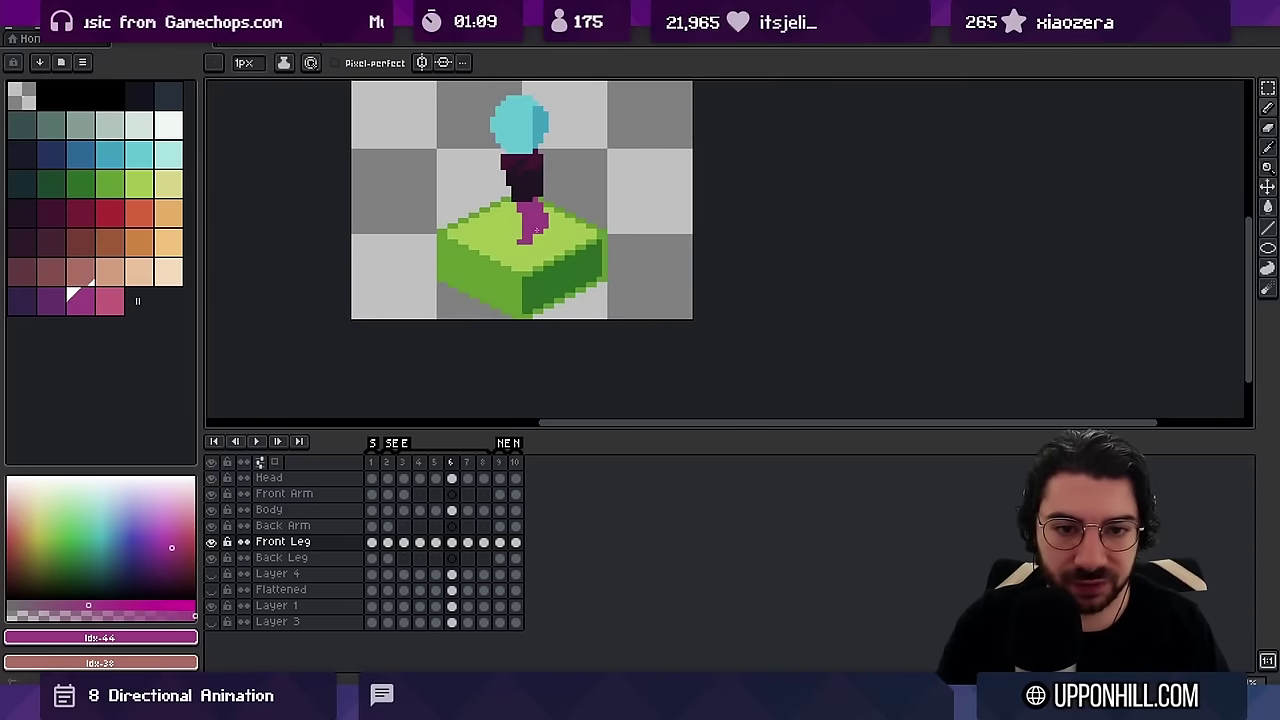
key(e)
drag(524, 222, 524, 234)
key(b)
click(521, 237)
key(e)
click(529, 241)
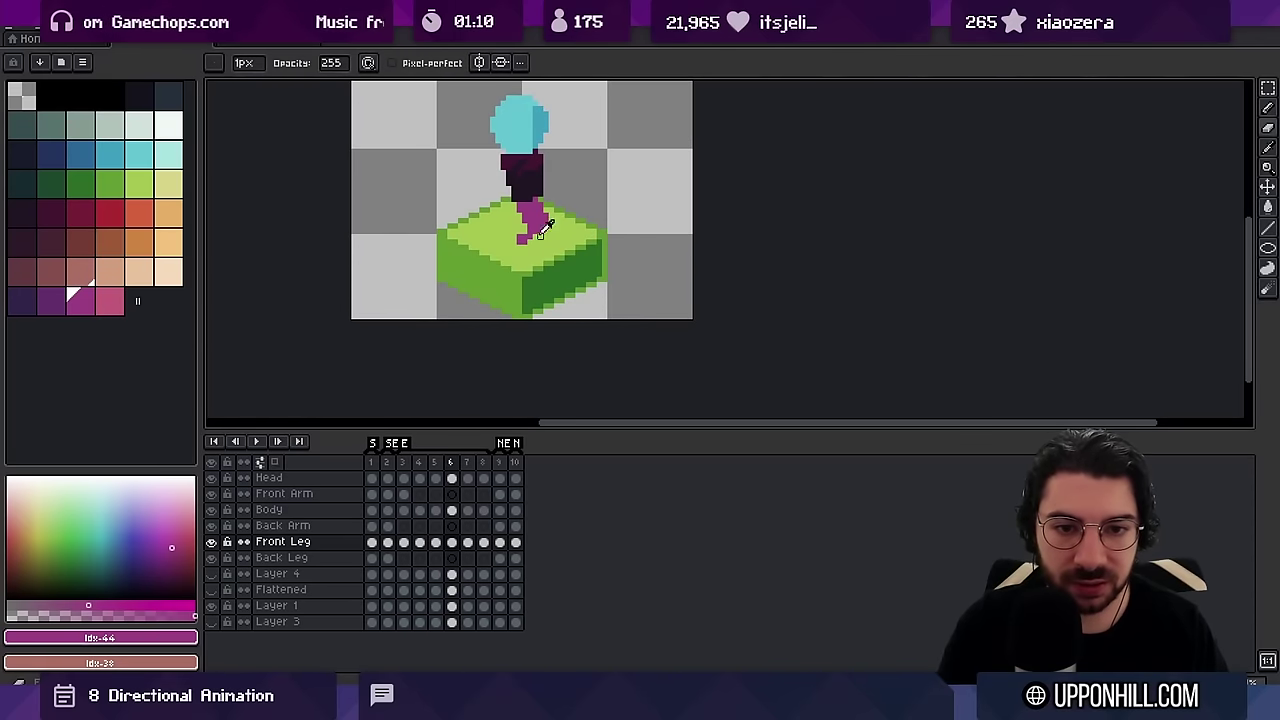
Push the knee of the frame 6 front leg lower and further forward, trim the thigh above it, and review the frames
key(b)
key(e)
click(546, 215)
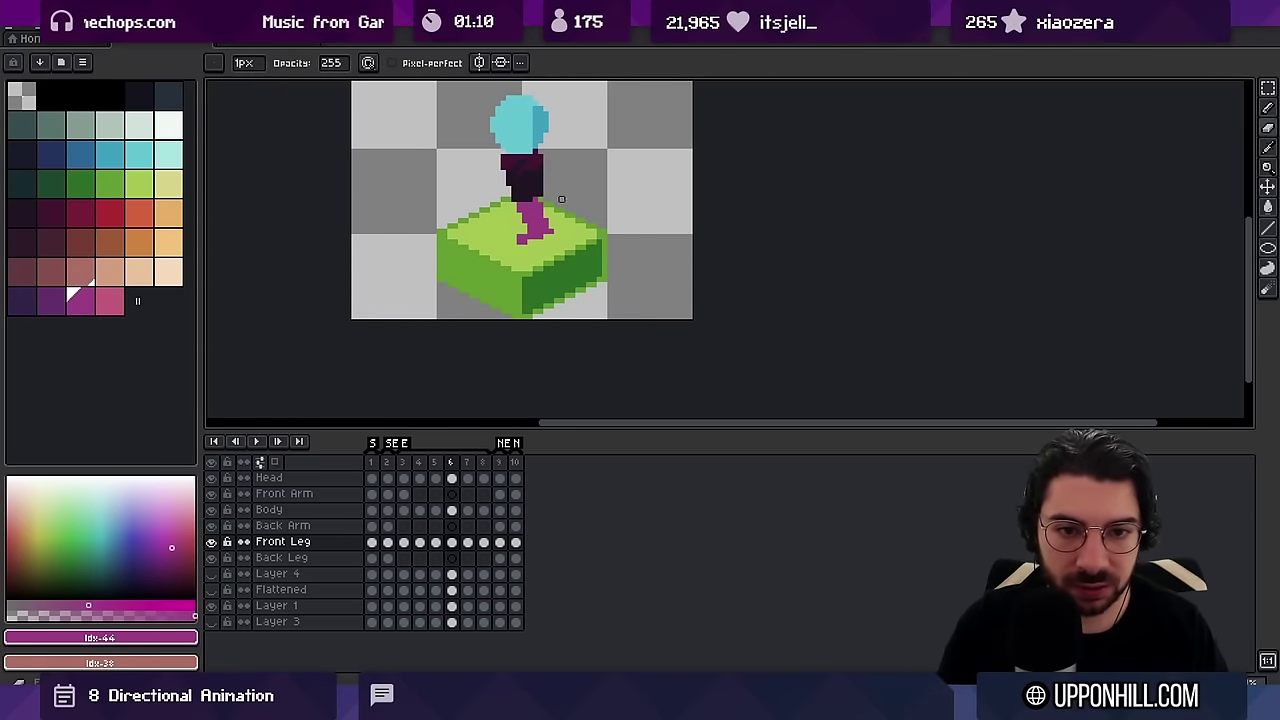
key(z)
drag(564, 204, 541, 205)
key(Right)
key(Left)
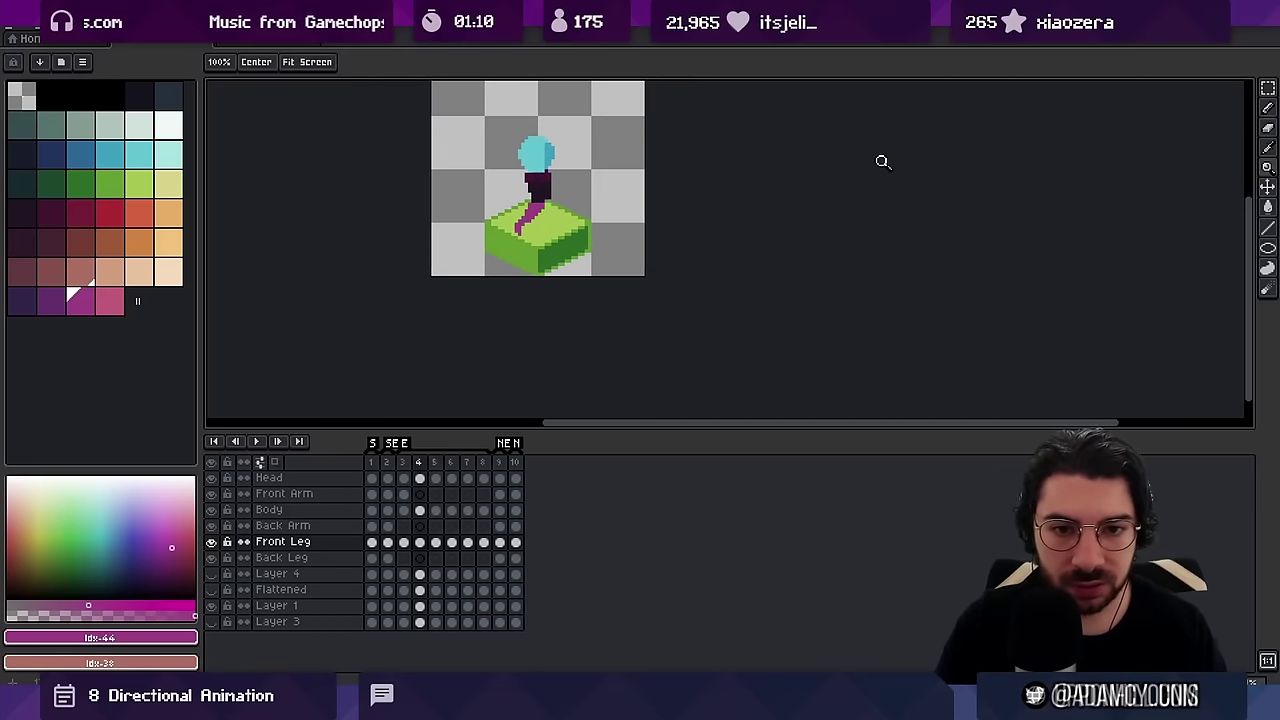
click(548, 215)
key(b)
key(z)
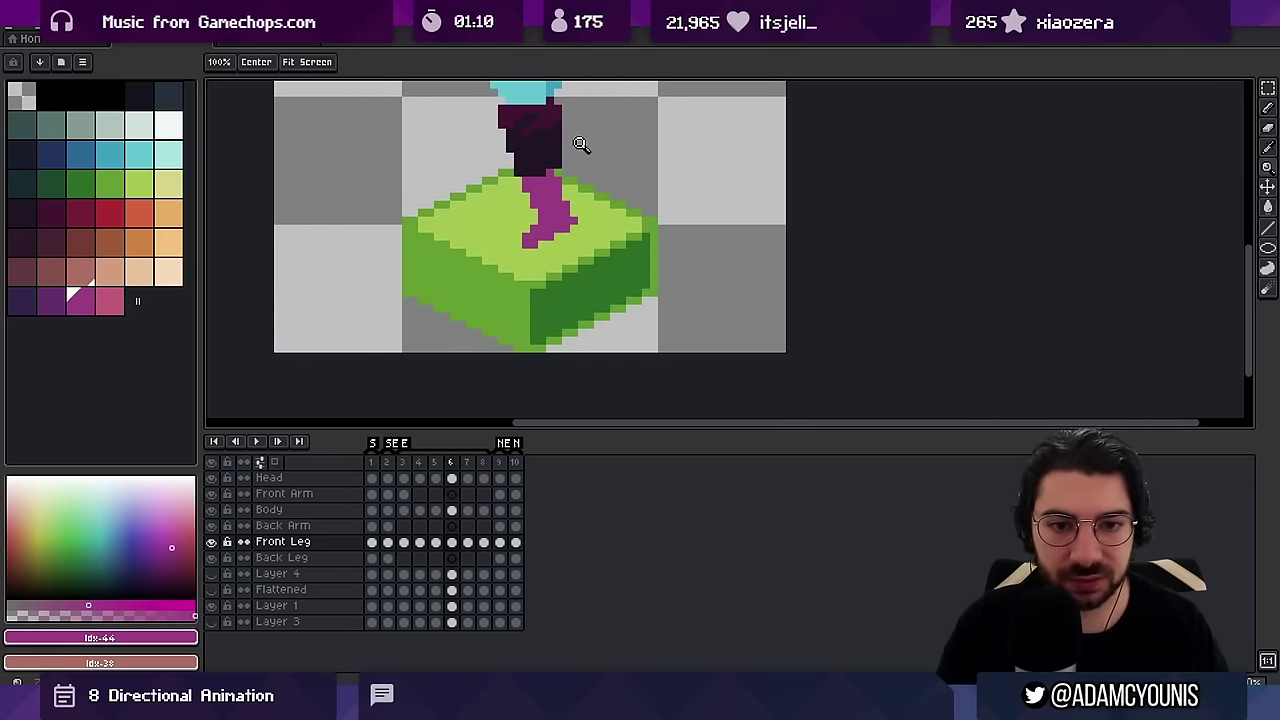
Flip repeatedly between frames 4 to 7 to examine how the front leg swings from back to front
key(Right)
key(Left)
key(Left)
key(Left)
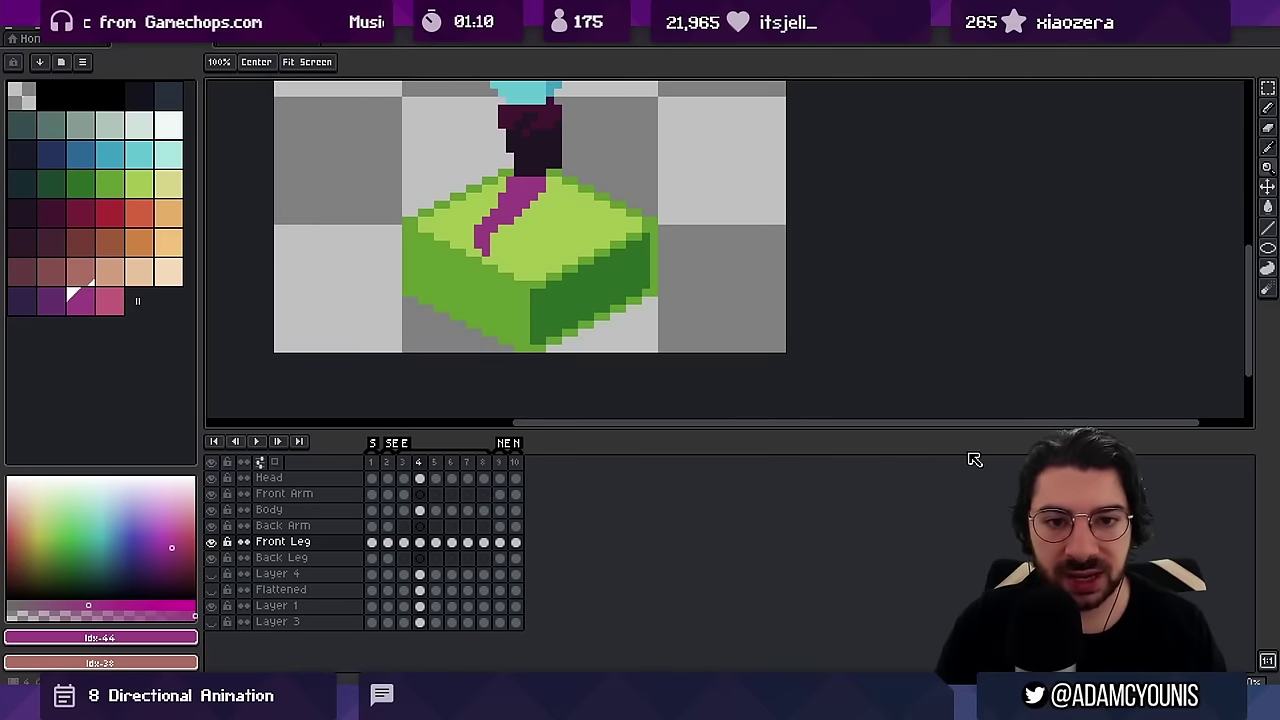
key(Right)
key(Right)
key(Right)
key(Left)
key(Left)
key(Left)
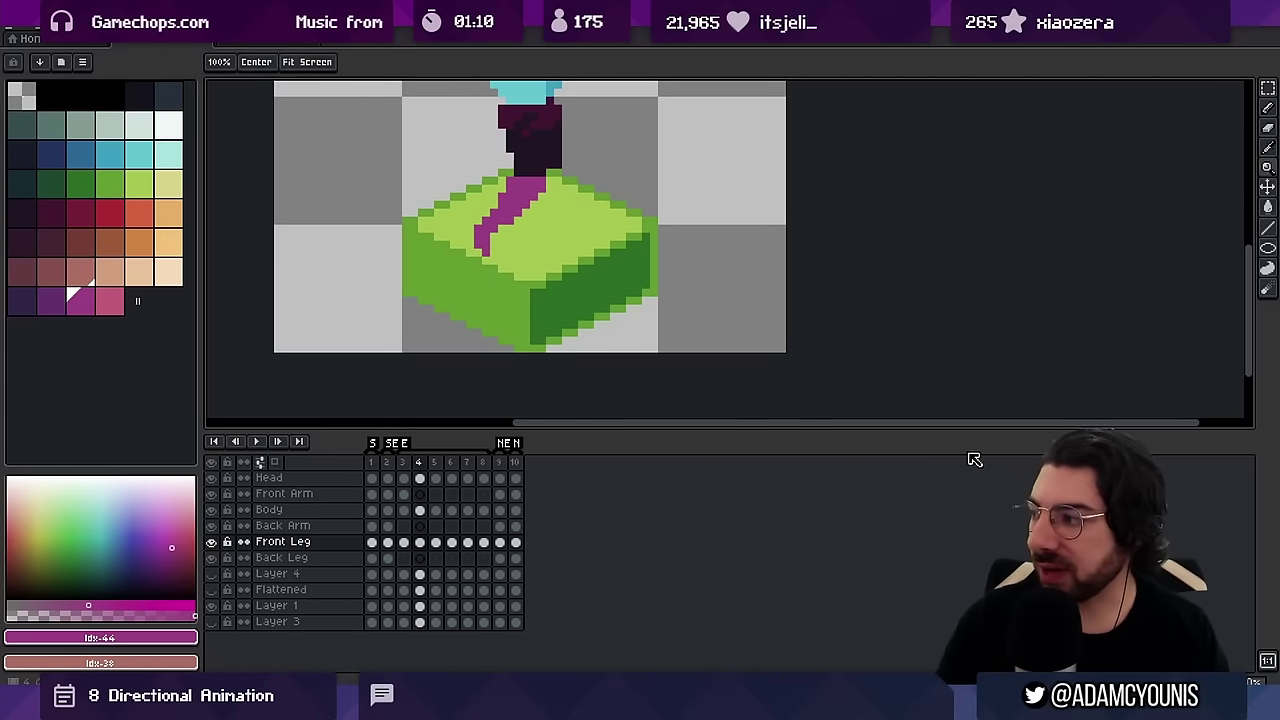
key(Right)
key(Right)
key(Left)
key(Left)
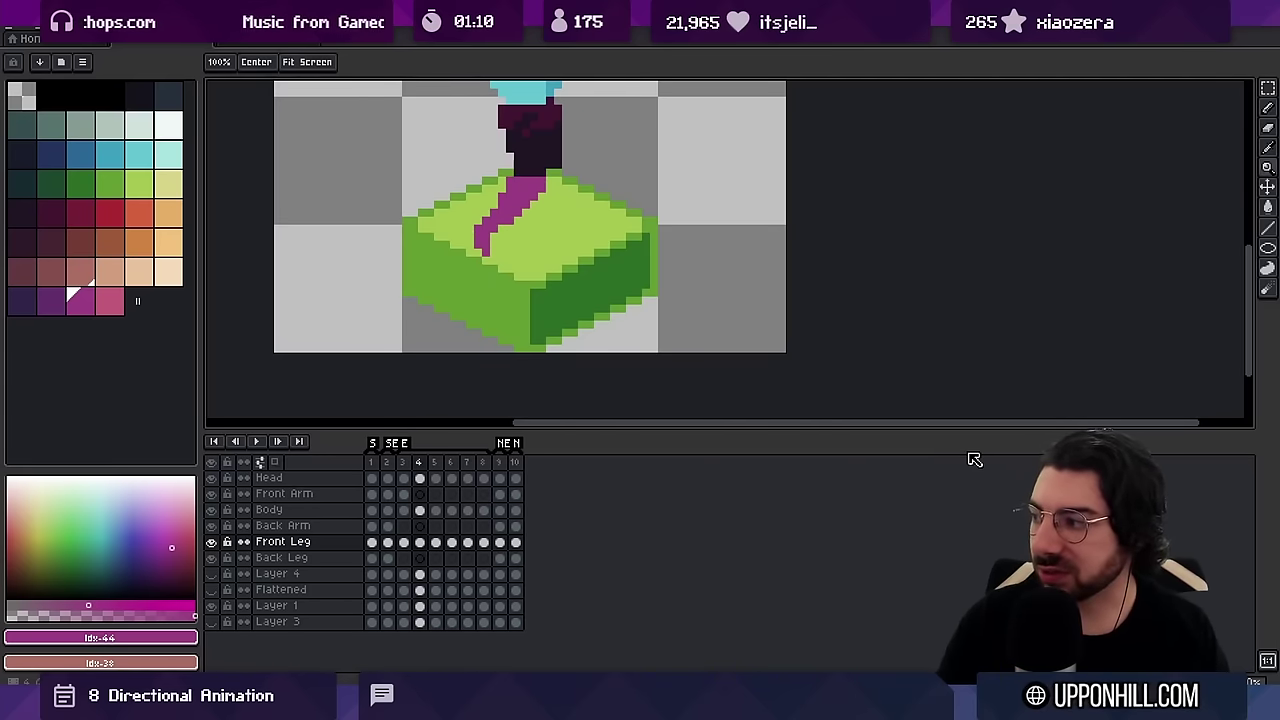
key(Right)
key(Left)
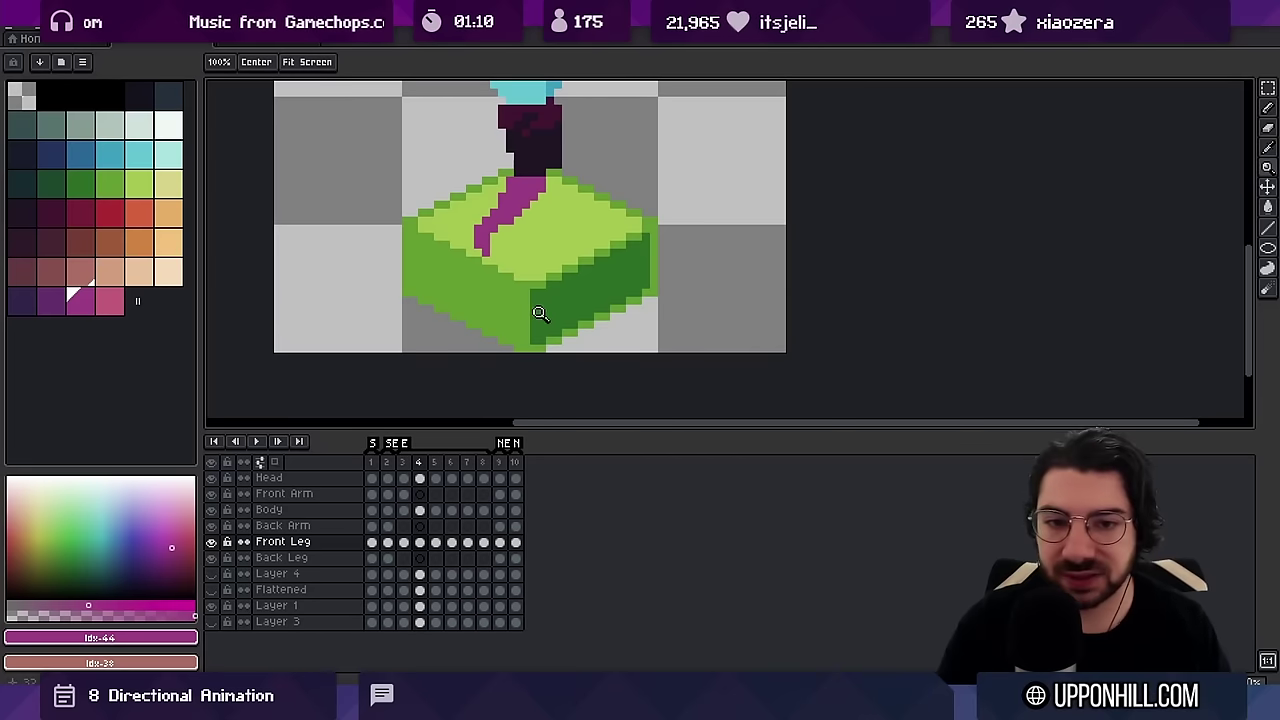
click(143, 216)
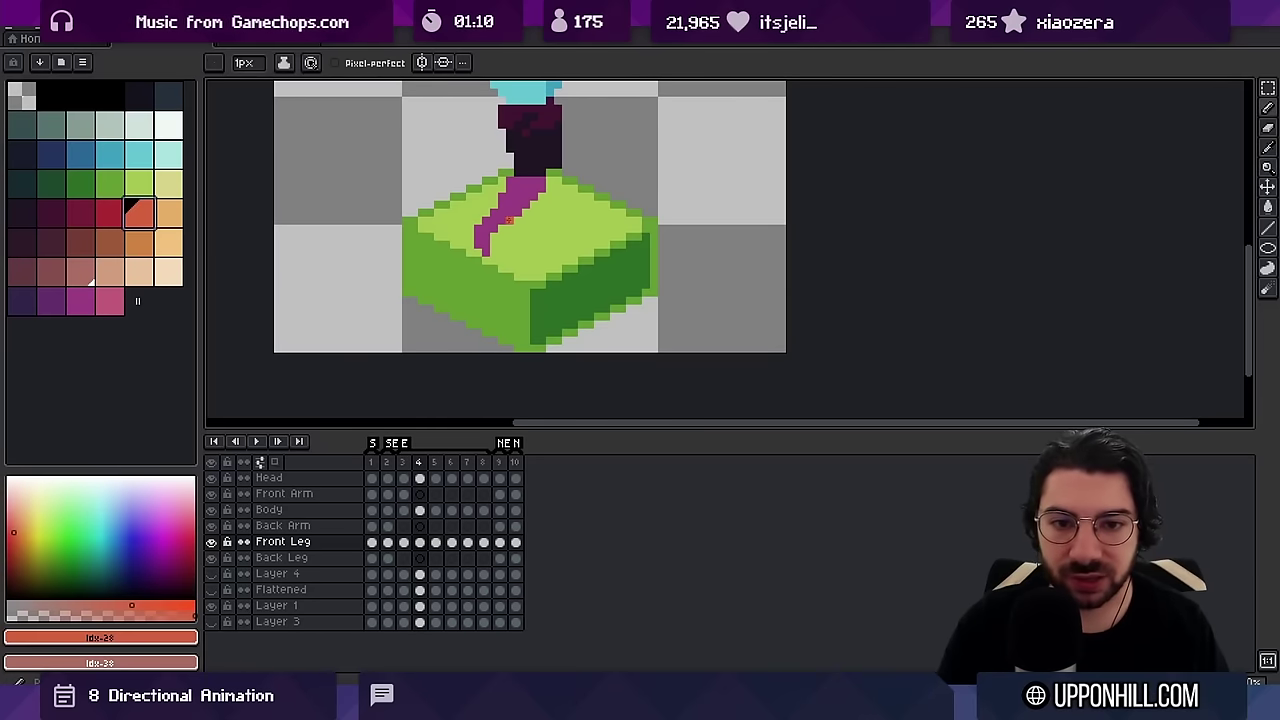
key(b)
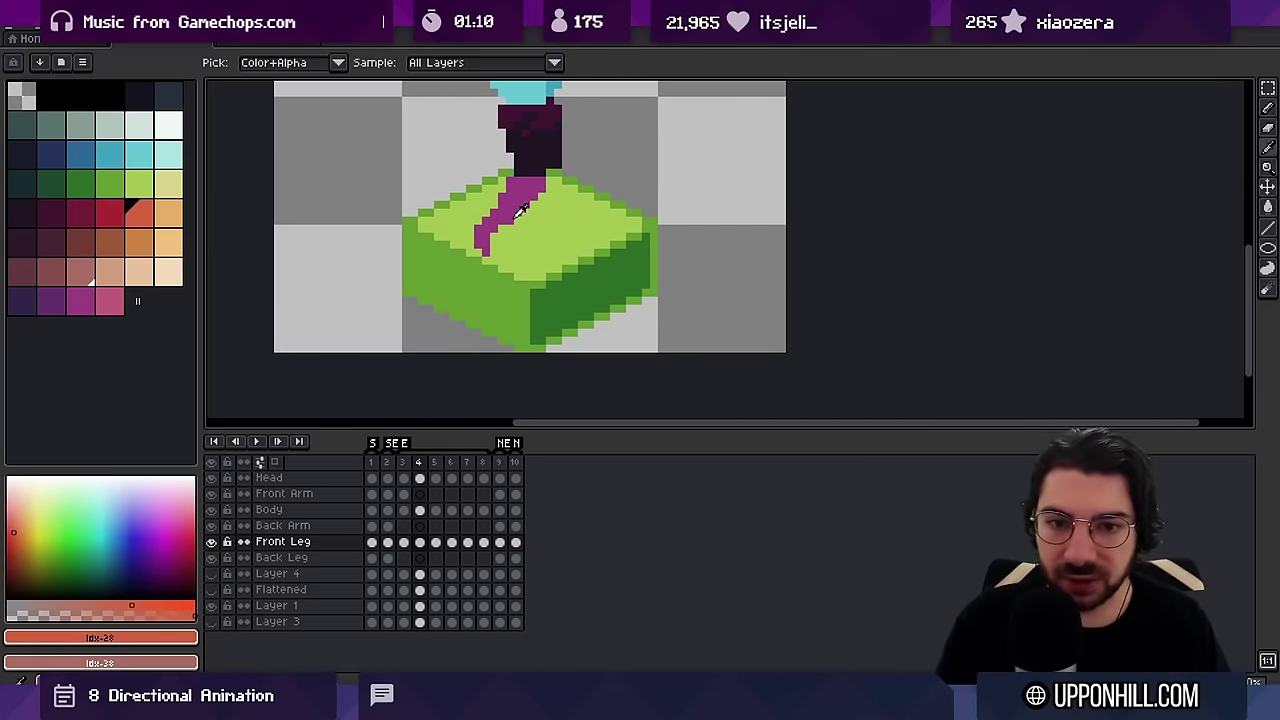
alt+click(518, 212)
Compare the thigh and foot positions of the front leg across the walk frames, ending on frame 7
key(Right)
key(Left)
key(Right)
key(Right)
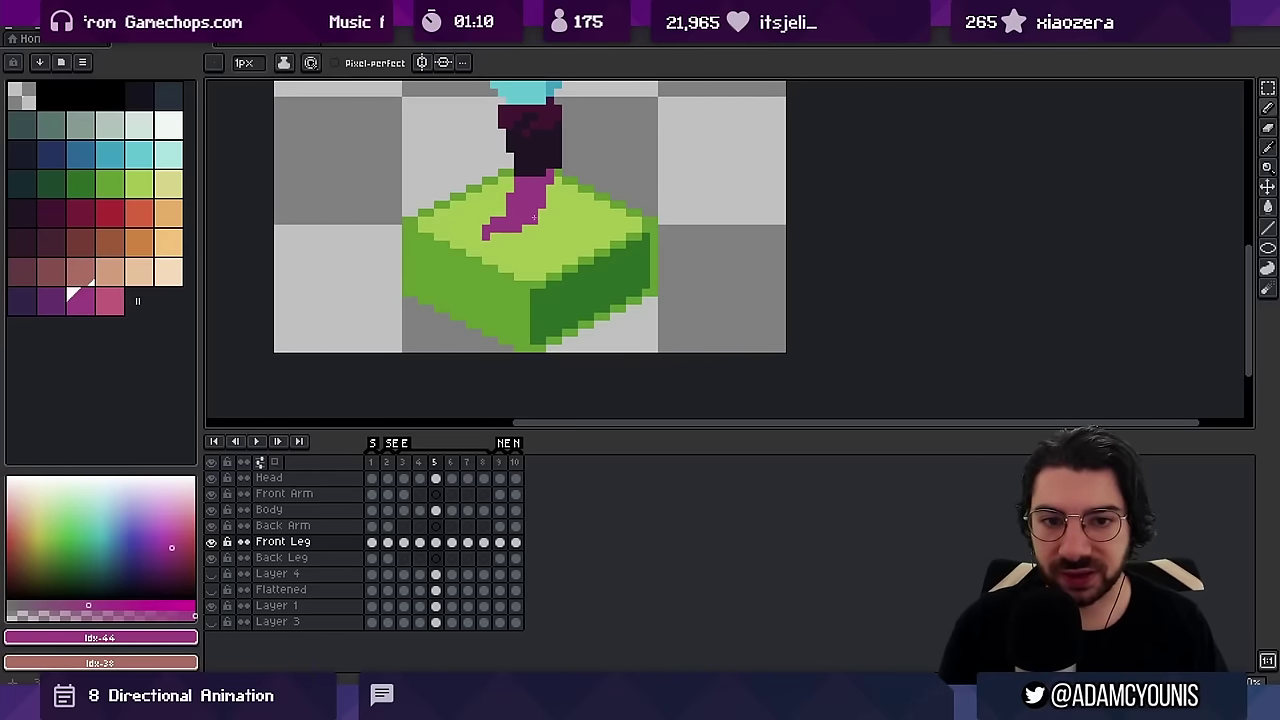
key(Left)
key(Left)
key(Right)
key(Right)
key(Left)
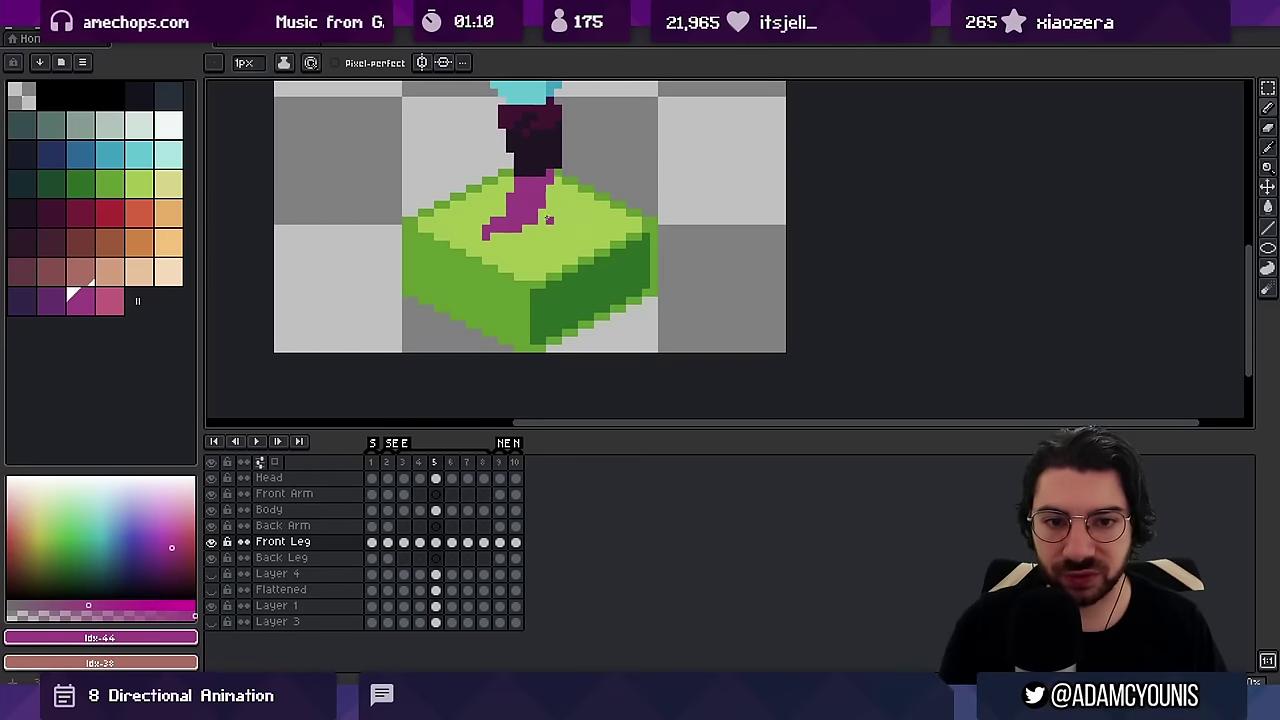
key(Right)
key(Left)
key(Right)
key(Right)
key(Left)
key(Left)
key(Left)
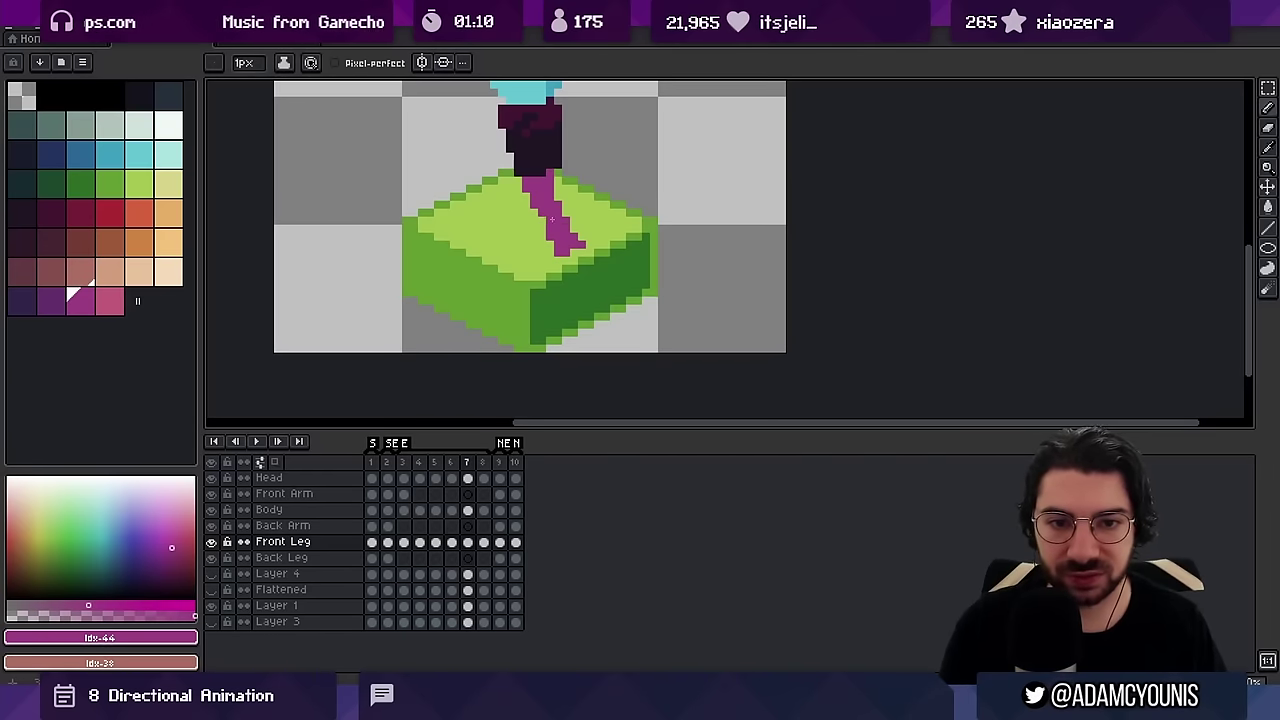
key(Right)
key(Right)
key(Right)
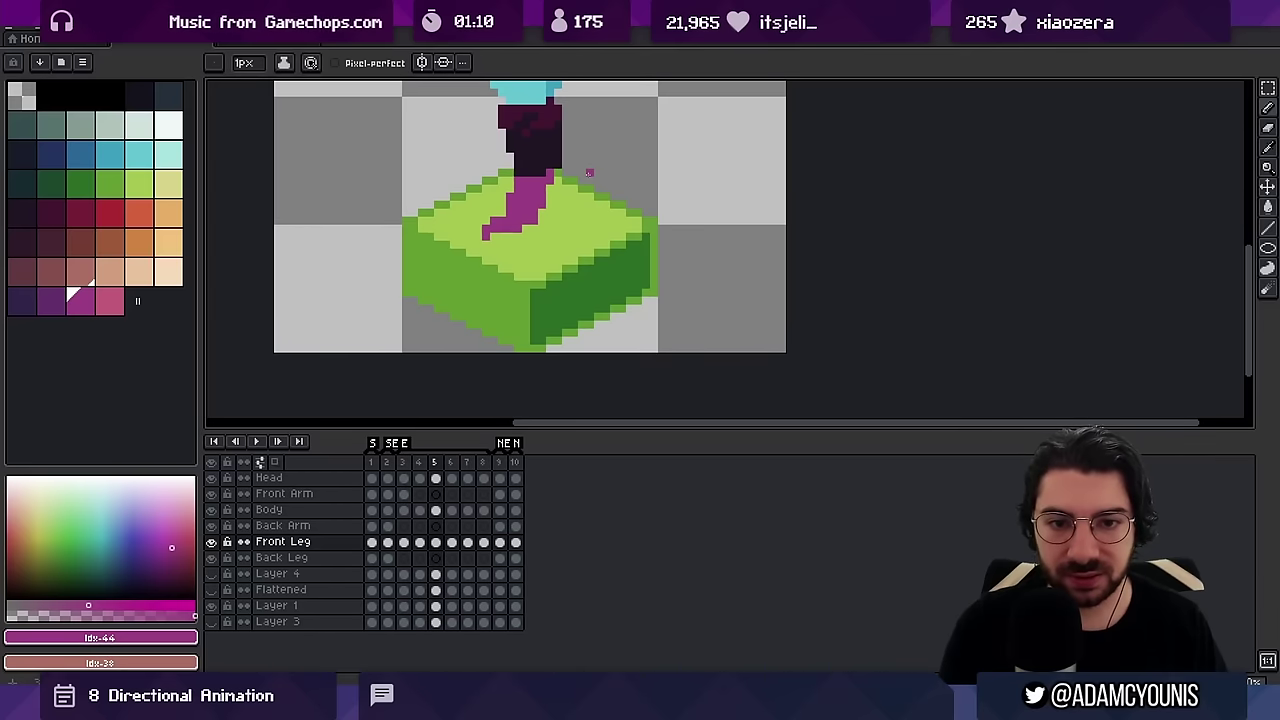
key(Left)
key(Left)
key(Left)
key(Right)
key(Right)
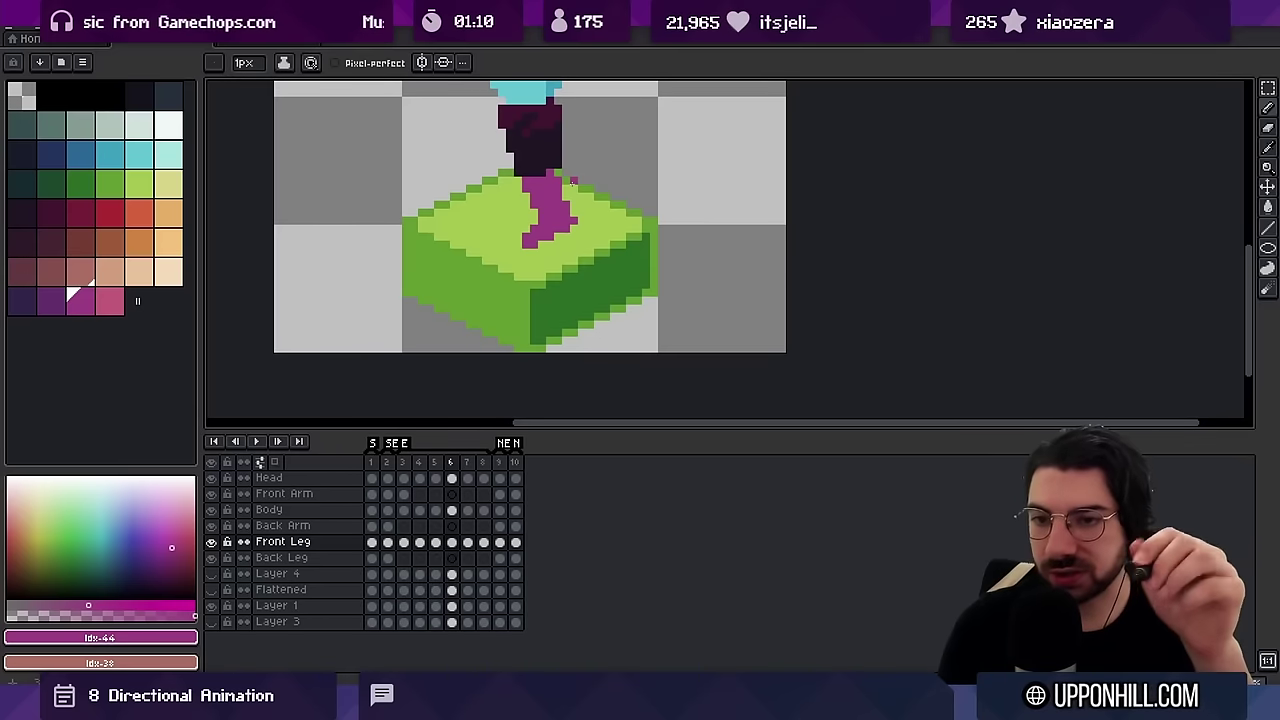
key(Right)
key(Right)
key(Left)
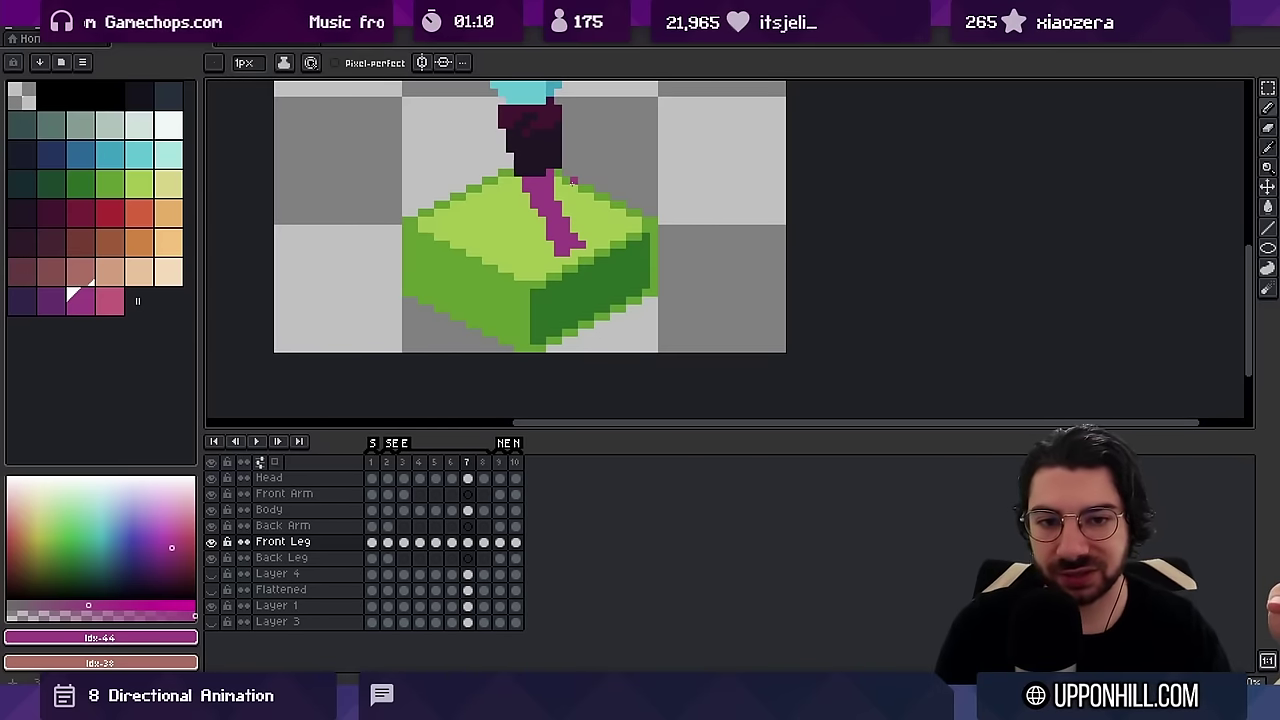
Widen the front of the thigh and shift the foot one pixel forward on the frame 7 front leg, then review the walk zoomed out
key(v)
key(i)
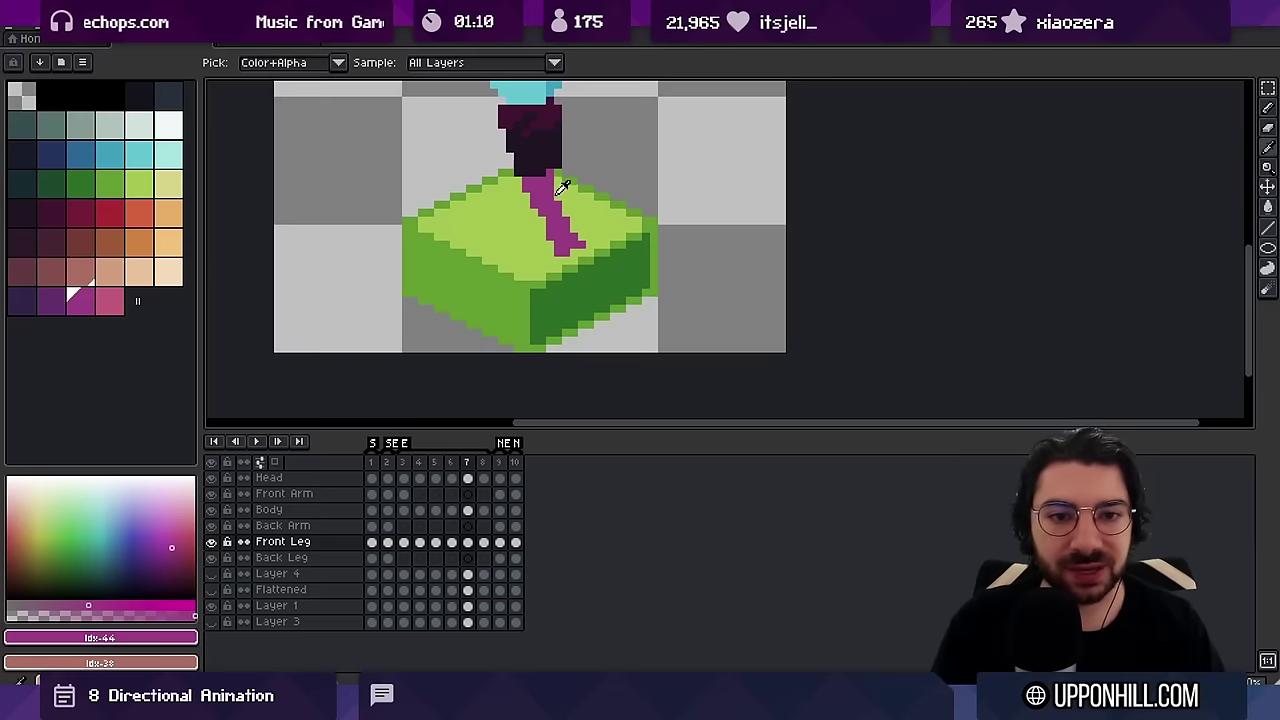
key(b)
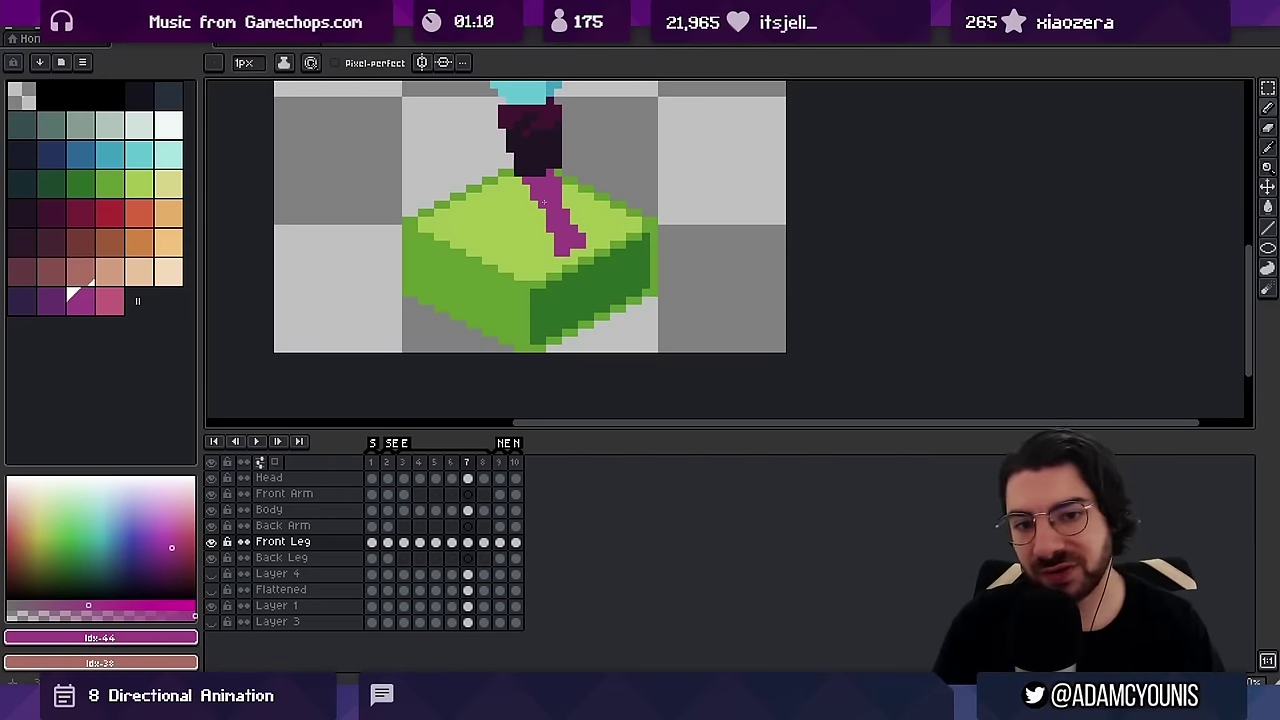
key(e)
key(i)
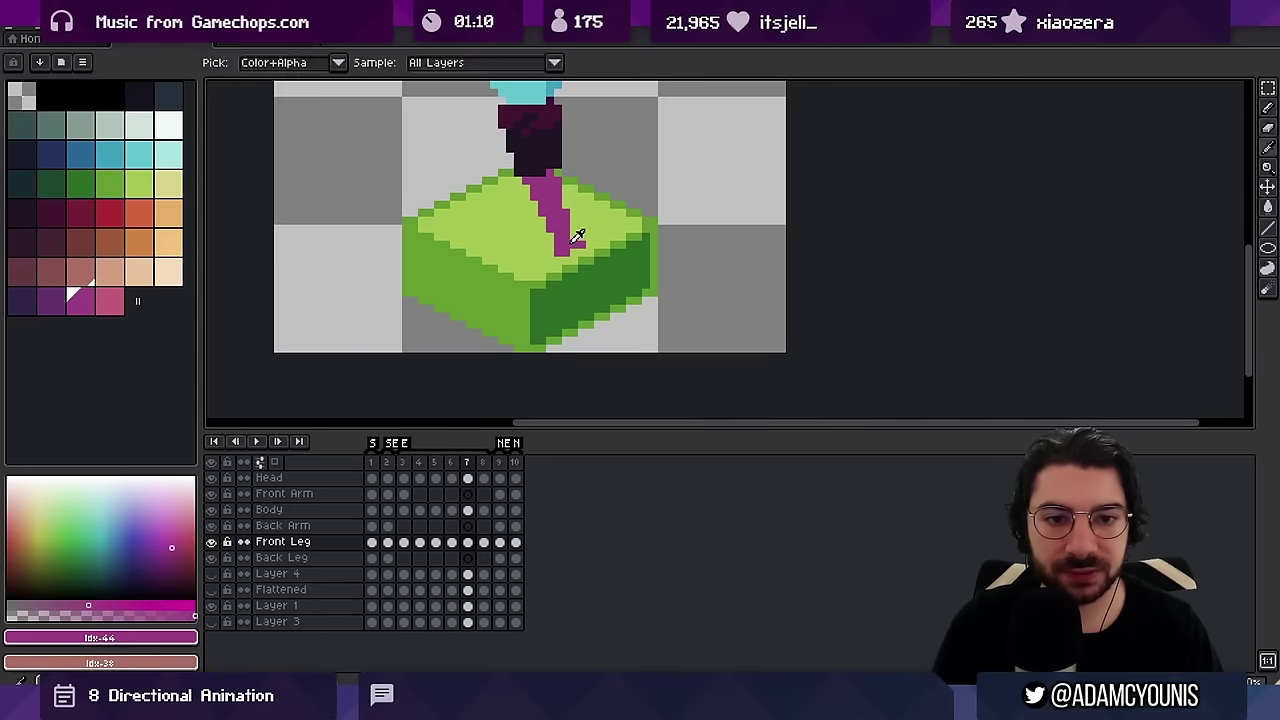
key(b)
key(e)
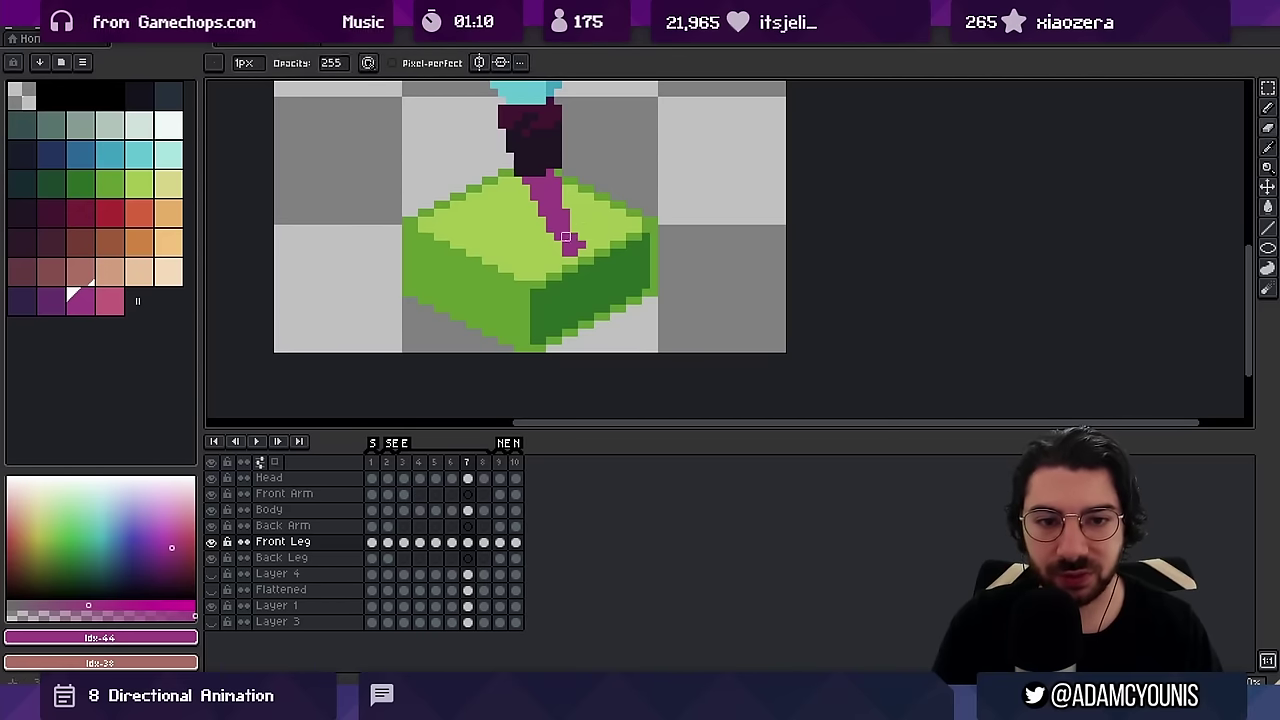
key(z)
drag(614, 195, 572, 192)
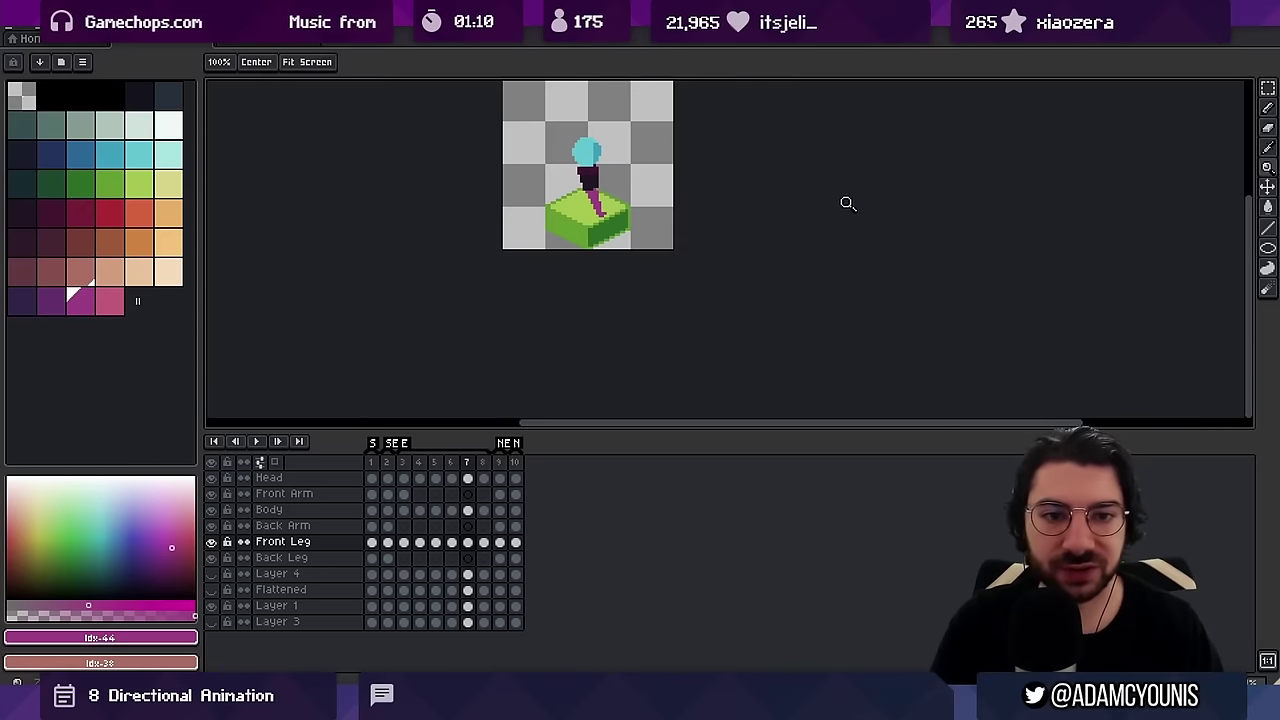
key(Left)
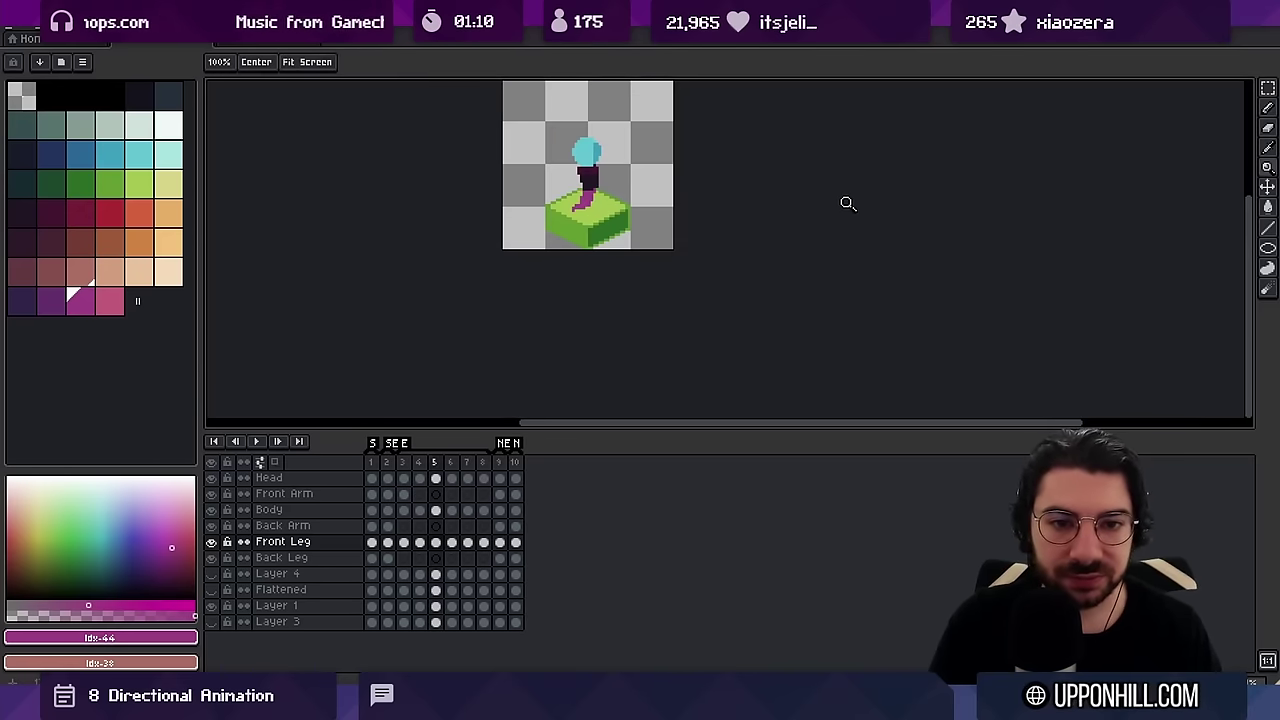
Erase the protruding pixels along the right edge of the front leg's knee in frame 6
drag(590, 187, 634, 203)
key(e)
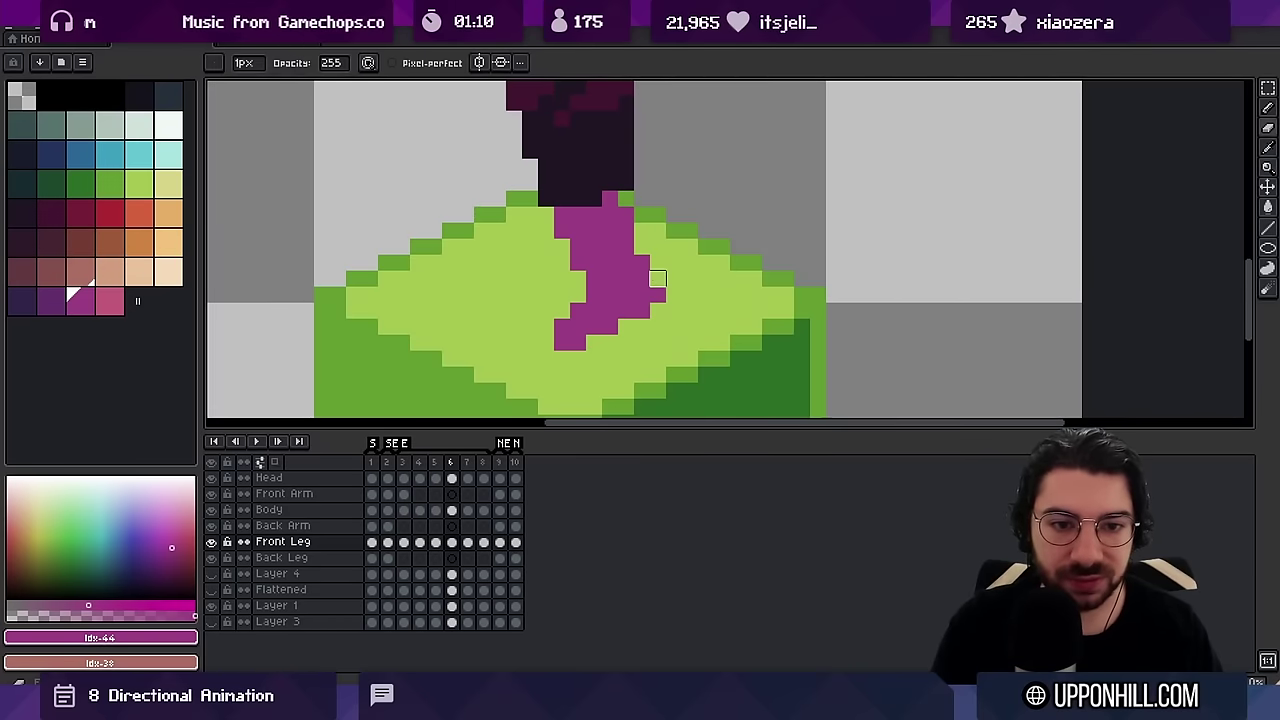
drag(657, 279, 641, 341)
key(b)
key(z)
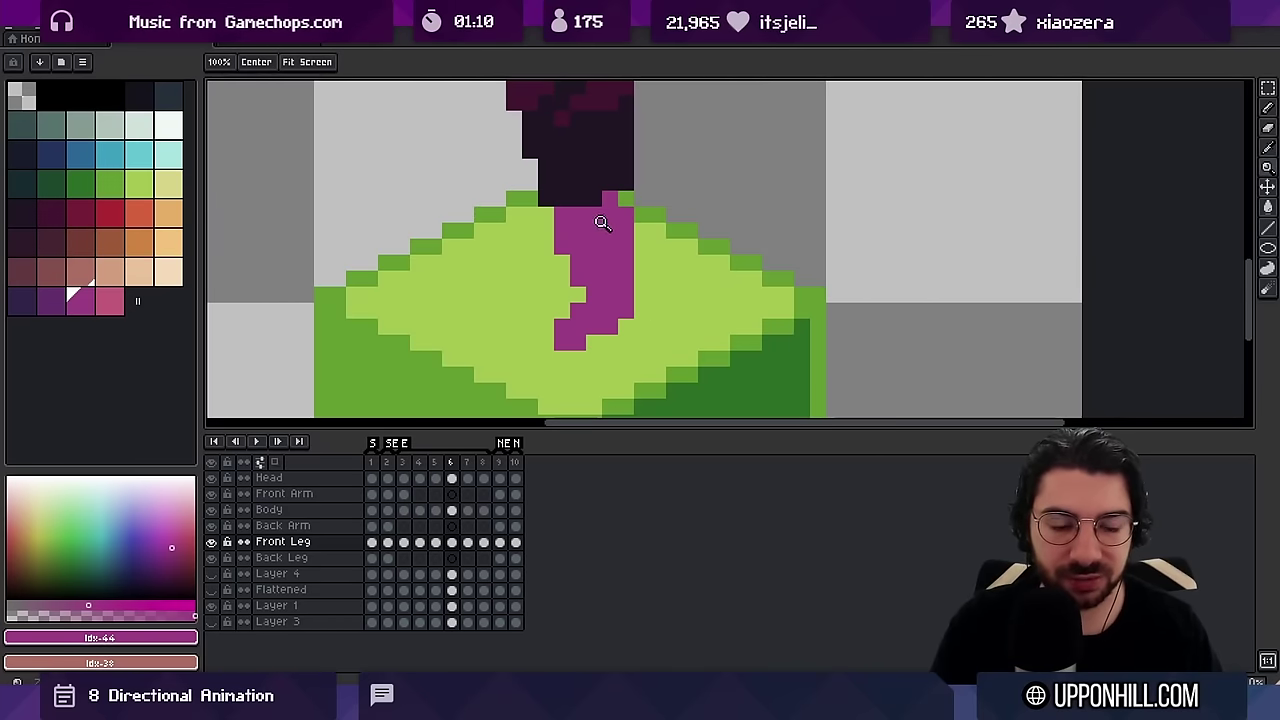
Play the walk cycle and step through its frames to check the front leg's motion
scroll(594, 214, down, 5)
key(Return)
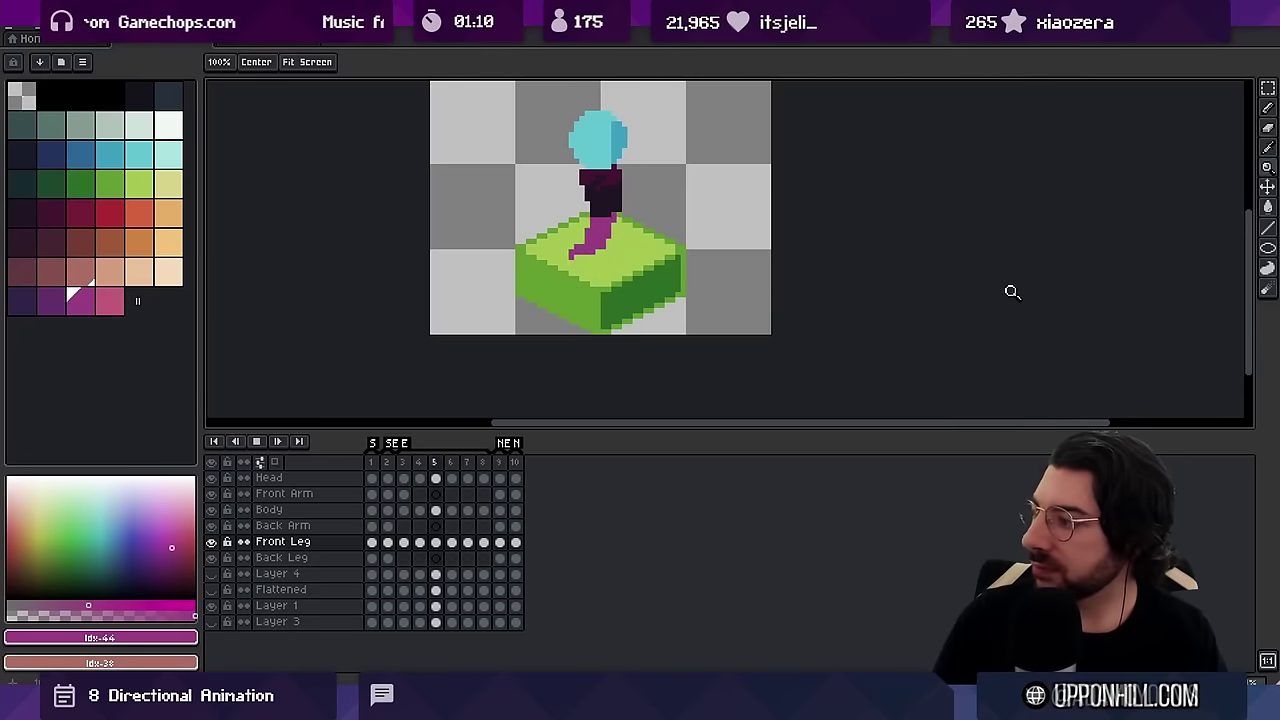
key(Return)
key(Right)
key(Right)
key(Right)
key(Right)
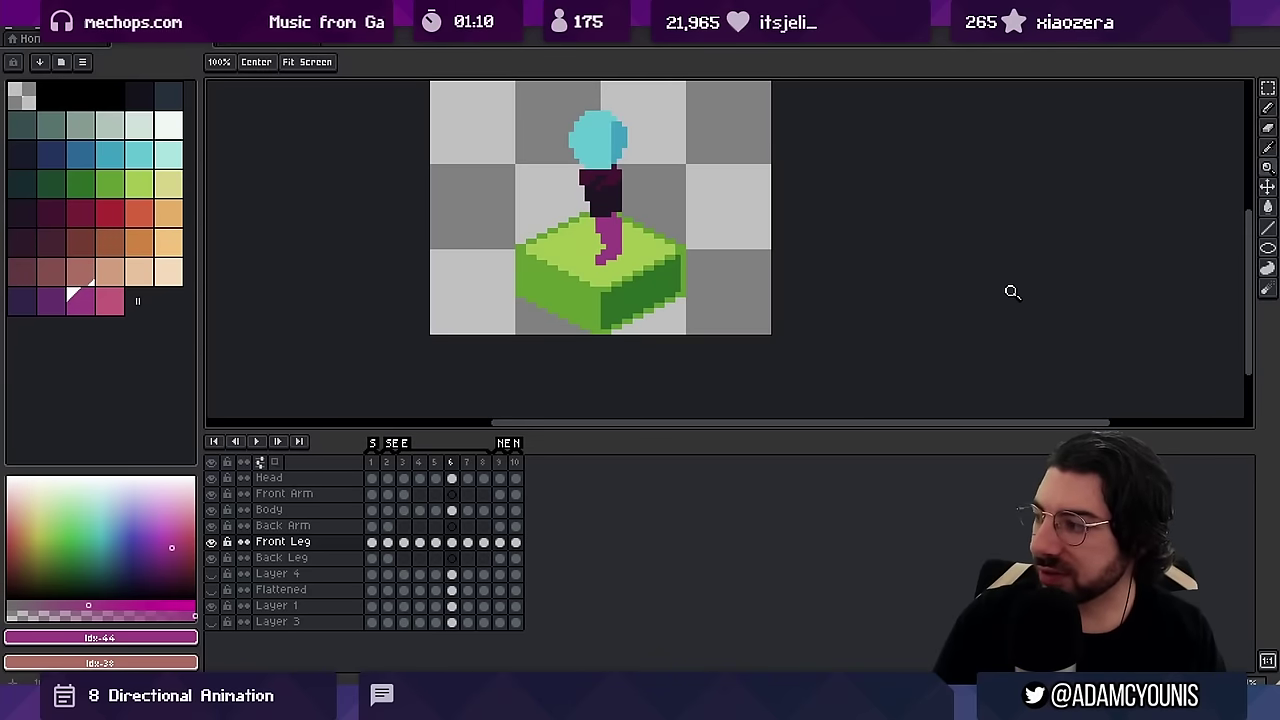
key(Left)
key(Right)
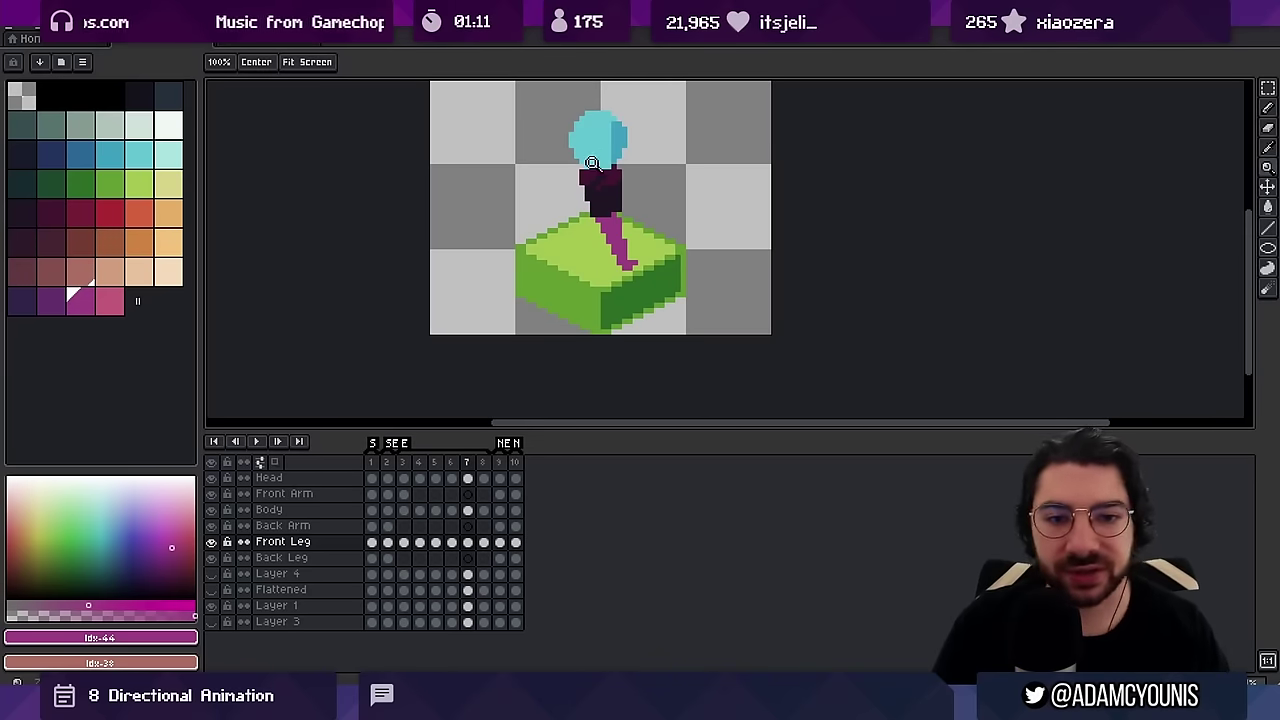
Rework the front leg's foot in frame 7 using the leg's purple and the eraser
click(635, 245)
key(b)
alt+click(612, 253)
key(q)
key(b)
key(e)
key(b)
drag(614, 301, 625, 301)
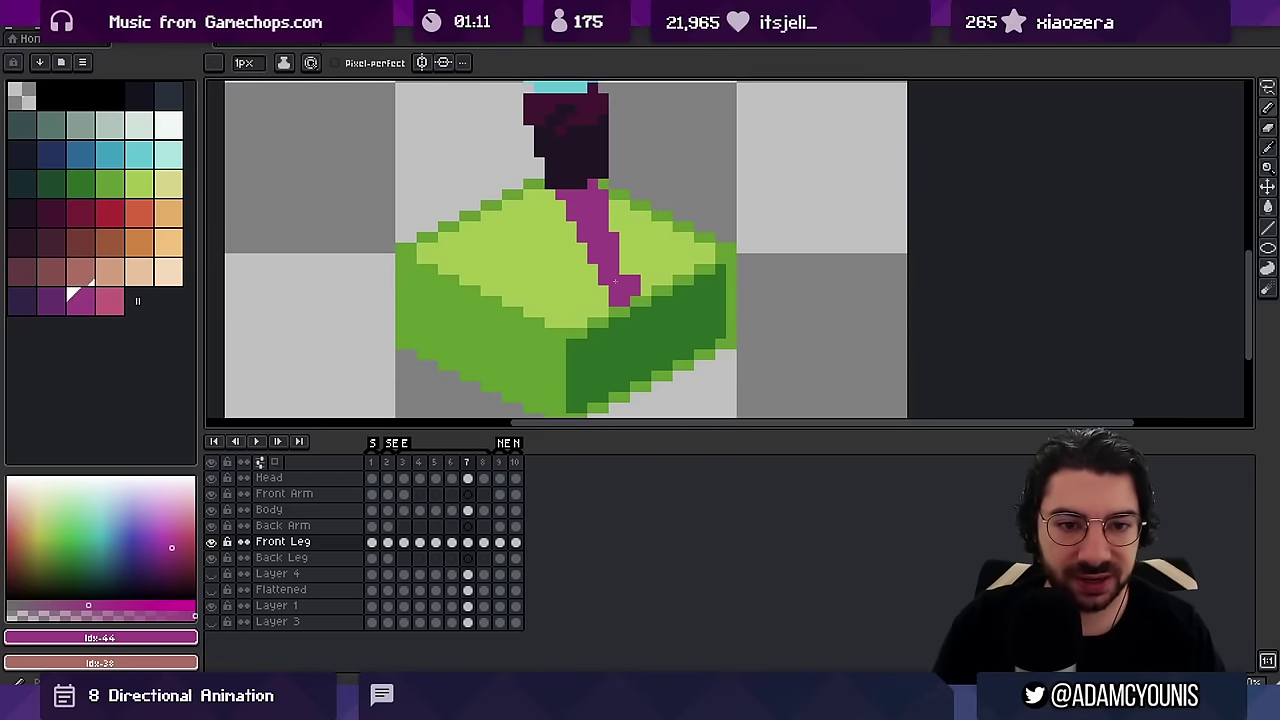
alt+click(606, 252)
key(e)
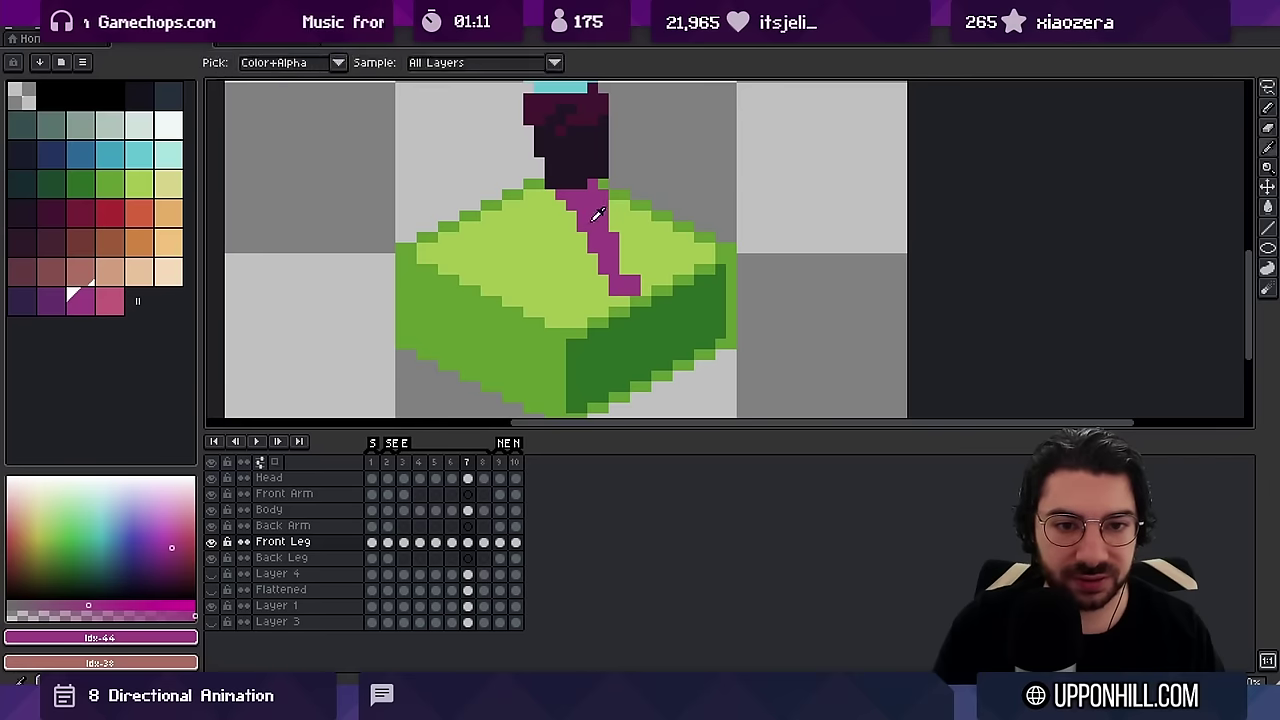
key(Left)
key(Left)
key(Left)
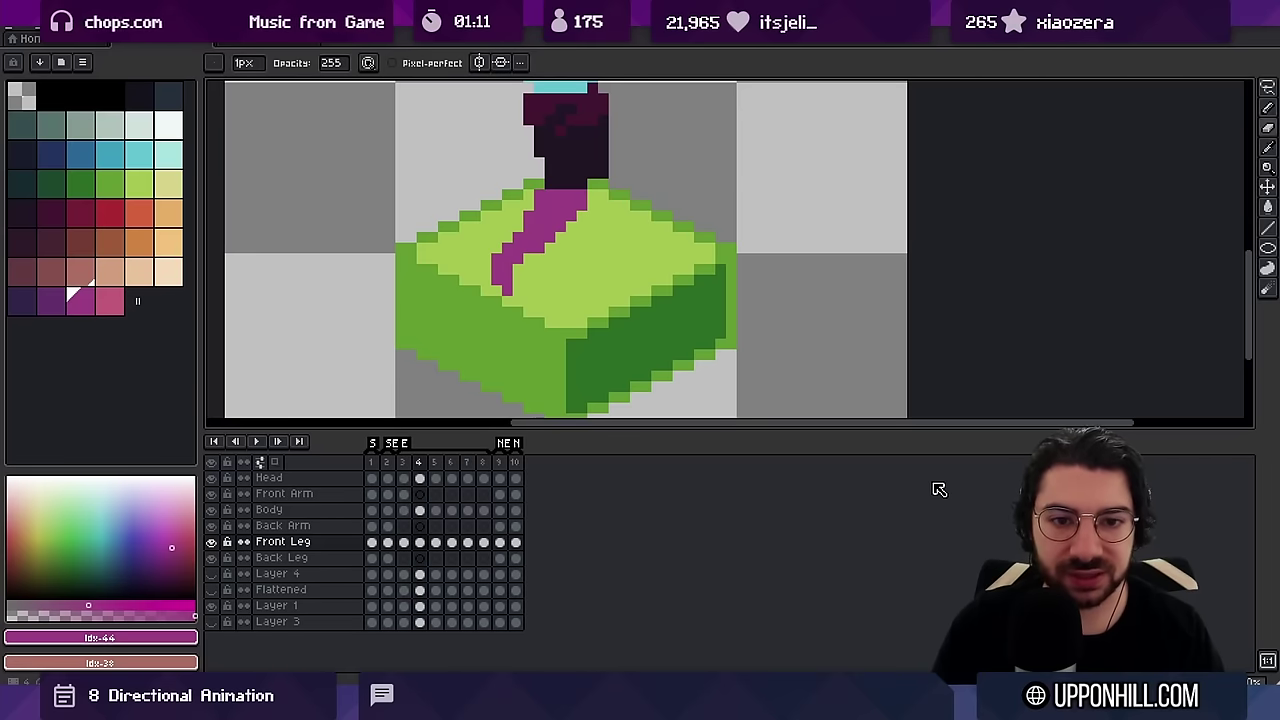
key(b)
drag(550, 269, 587, 232)
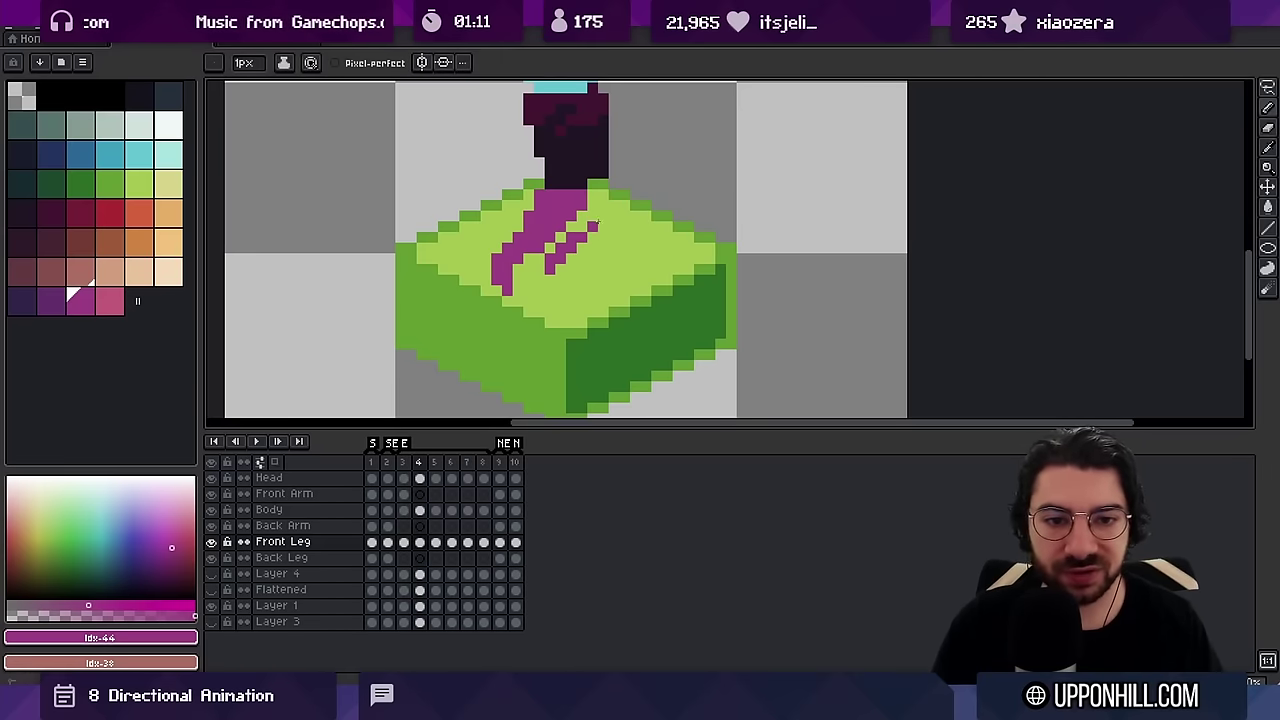
key(Right)
key(Right)
key(Right)
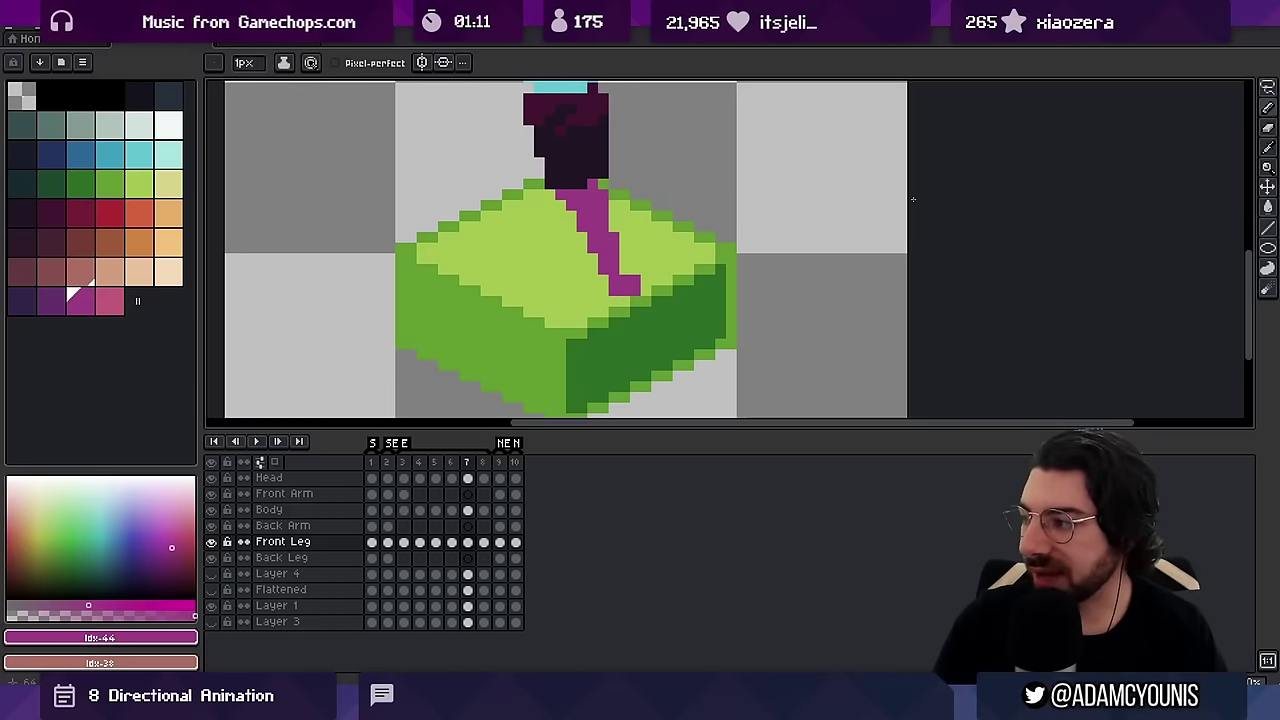
Reshape the front leg in frame 7 so the shin slants further forward and the toe points up
key(e)
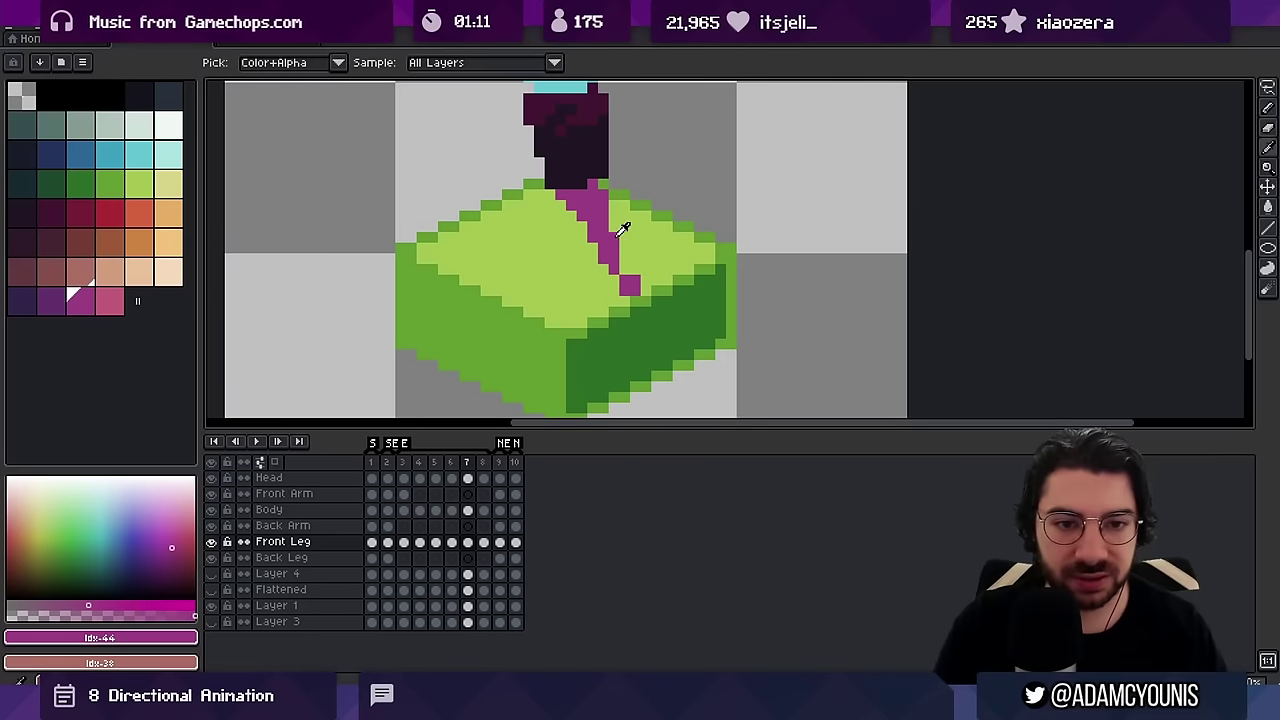
drag(614, 228, 630, 276)
key(b)
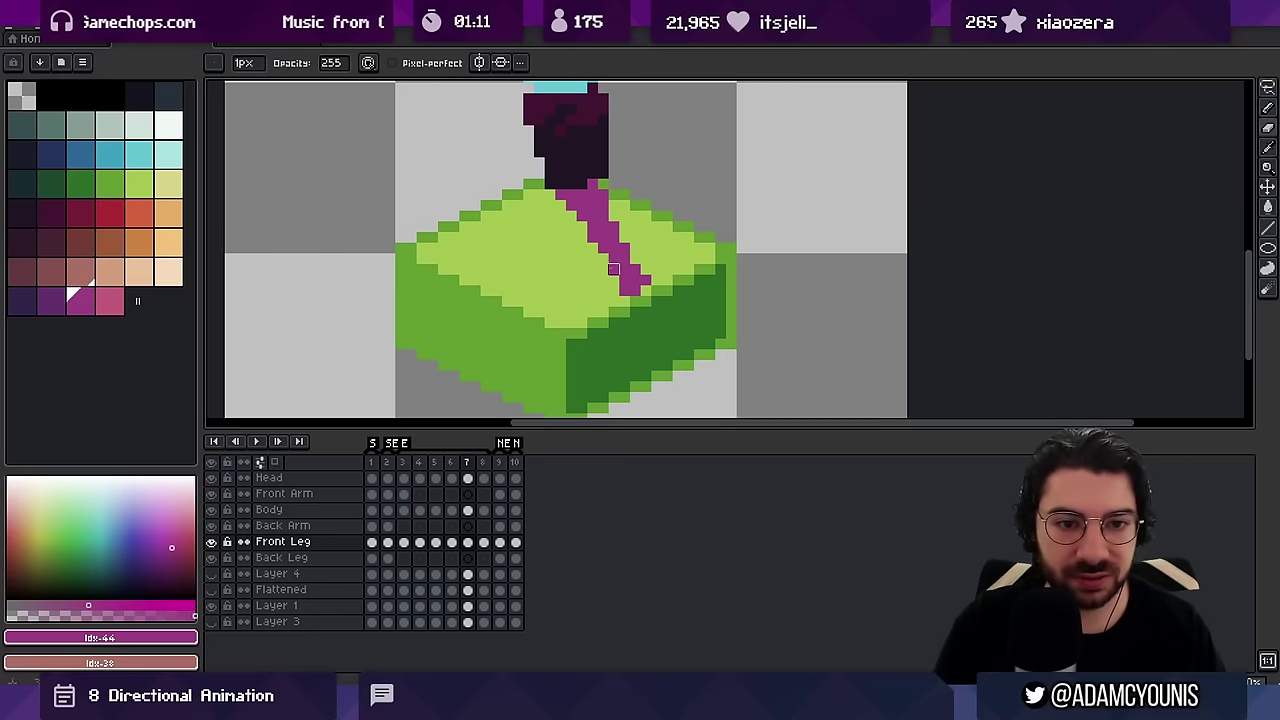
key(b)
mouse_move(624, 280)
mouse_down()
mouse_move(644, 258)
mouse_move(570, 258)
mouse_up()
click(656, 269)
Review the walk frames in sequence at a reduced zoom, ending on frame 8
key(z)
drag(661, 249, 677, 246)
key(Right)
key(Right)
key(Right)
key(Right)
key(Right)
key(Right)
key(Right)
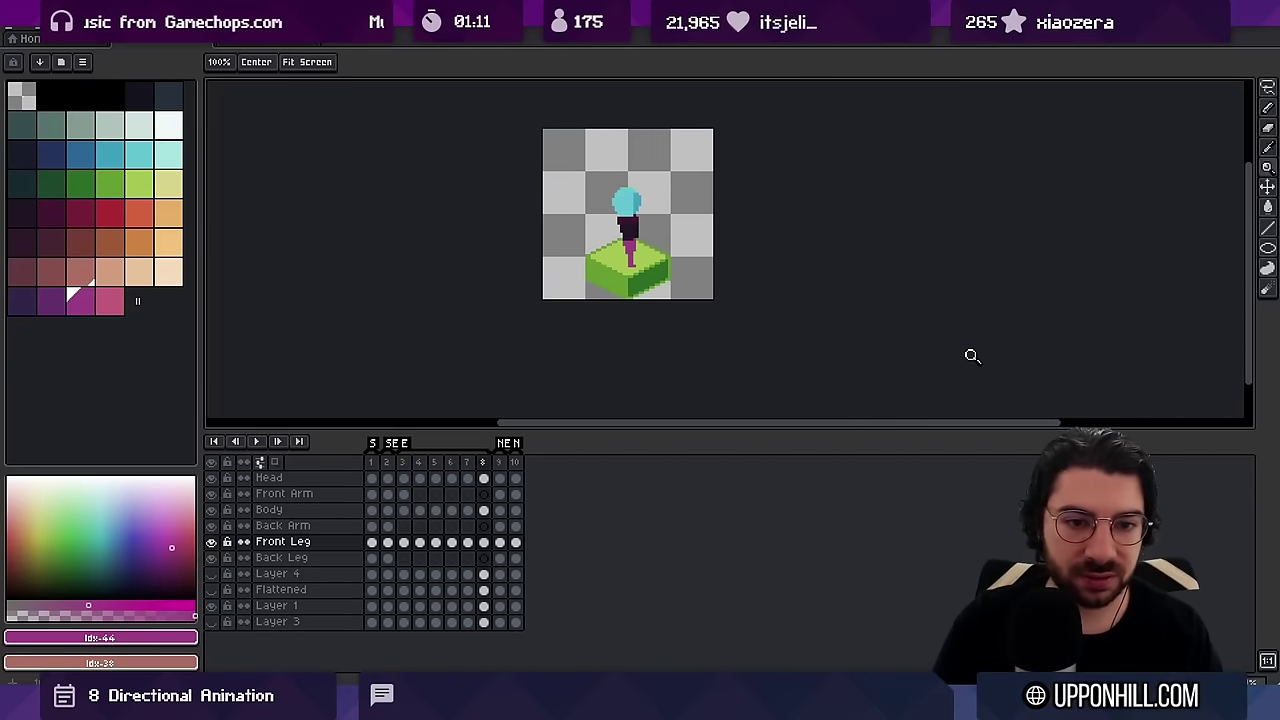
Redraw the front leg in frame 8 as a slimmer, slightly forward-slanting leg with a small toe
drag(648, 268, 677, 278)
key(b)
alt+click(586, 196)
mouse_move(597, 200)
mouse_down()
mouse_move(607, 250)
mouse_move(607, 179)
mouse_up()
key(e)
key(ctrl+z)
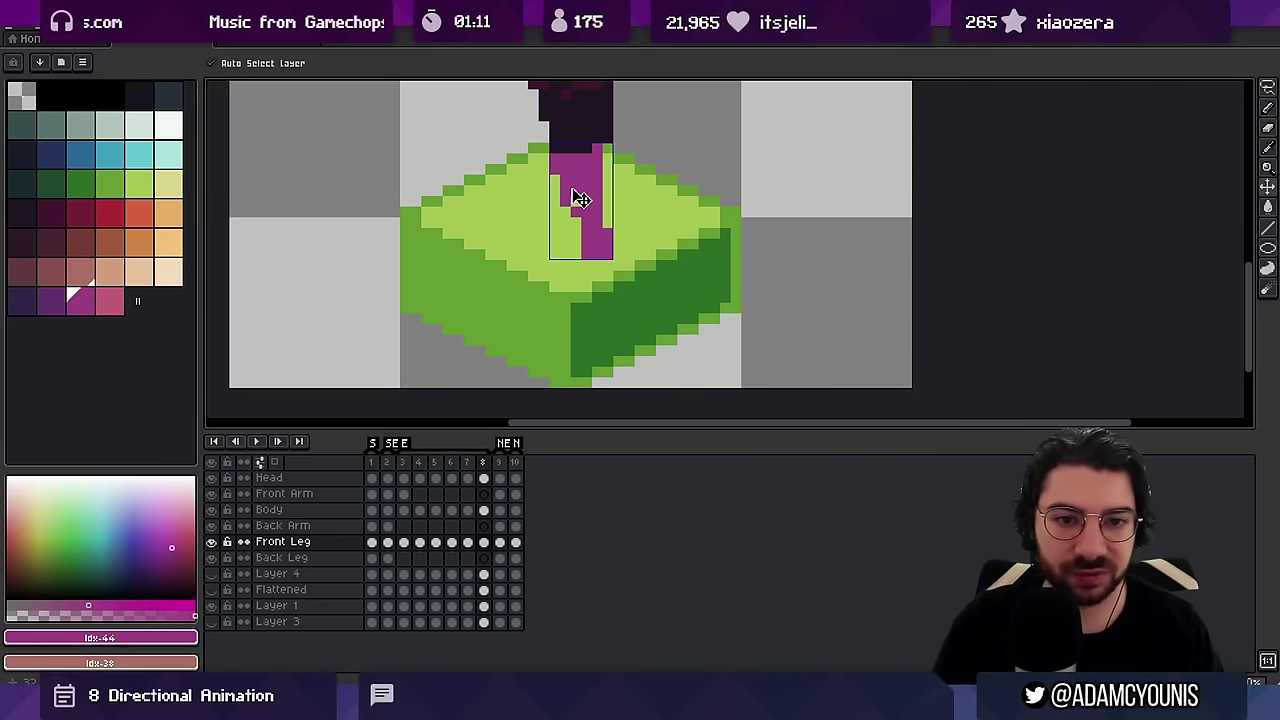
click(565, 201)
key(b)
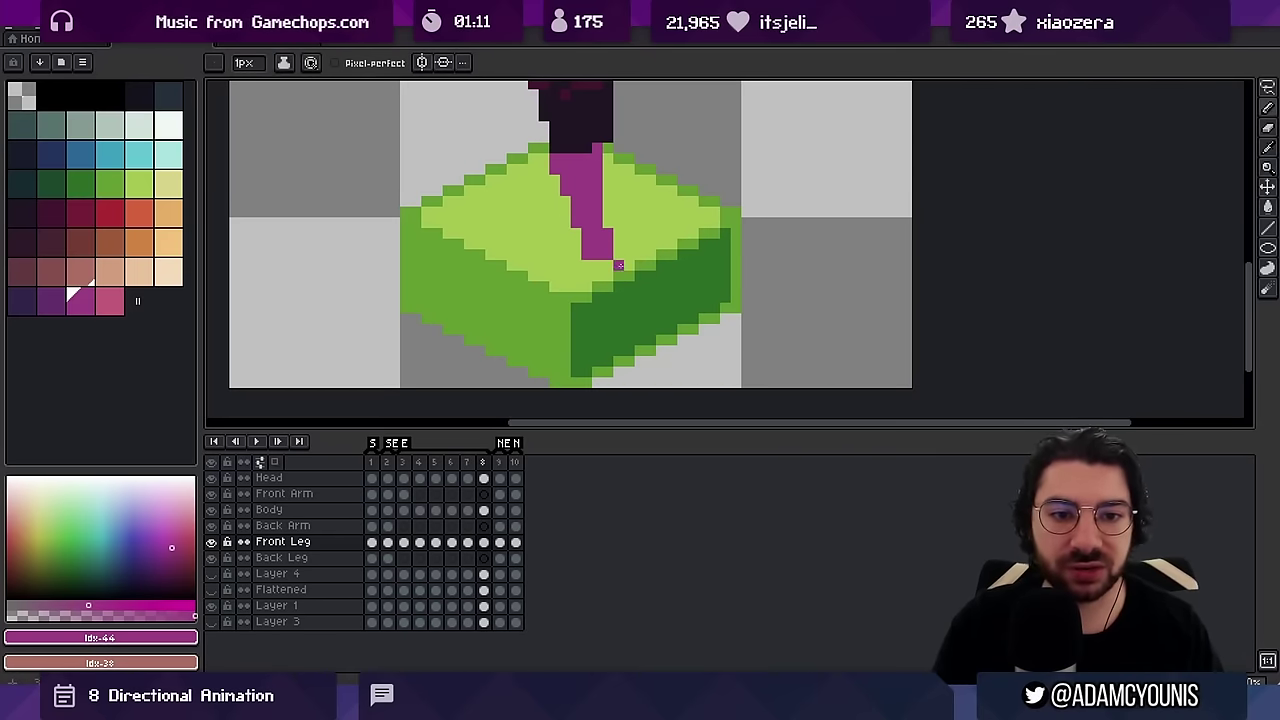
key(e)
Play the walk cycle at a small zoom to check the reworked front leg
key(ctrl+space)
drag(634, 209, 538, 250)
key(ctrl+space)
key(Return)
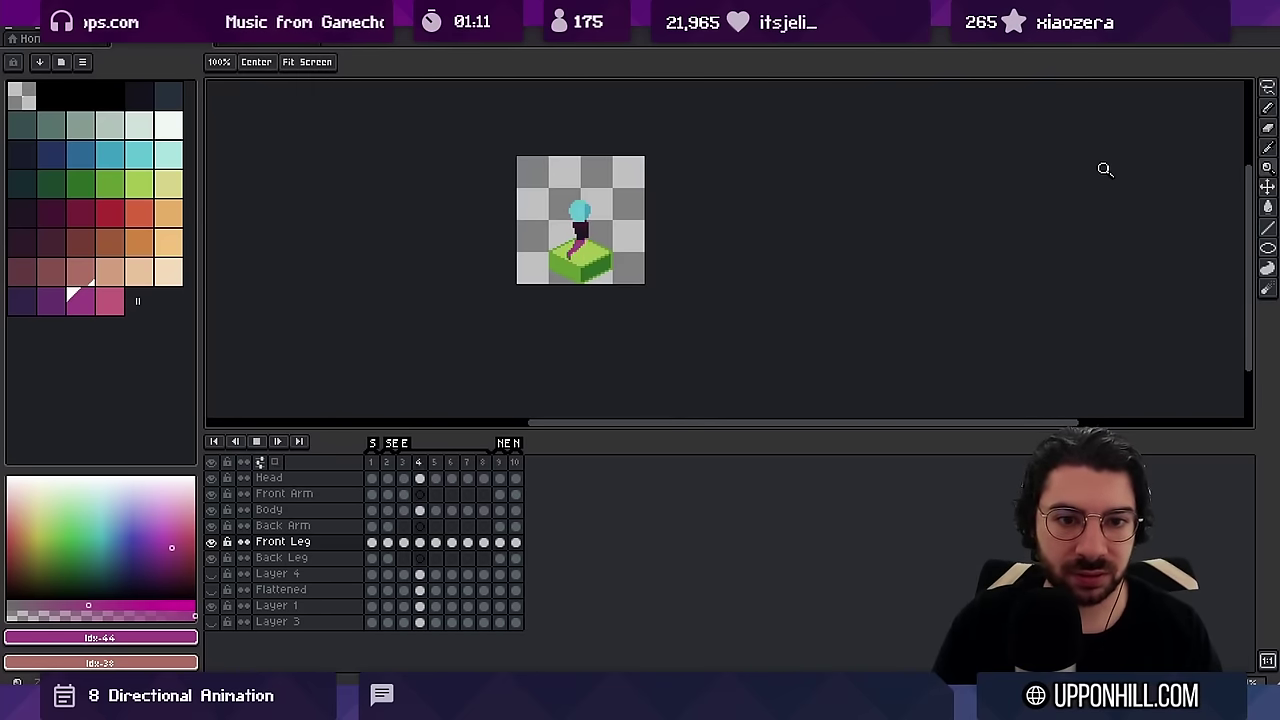
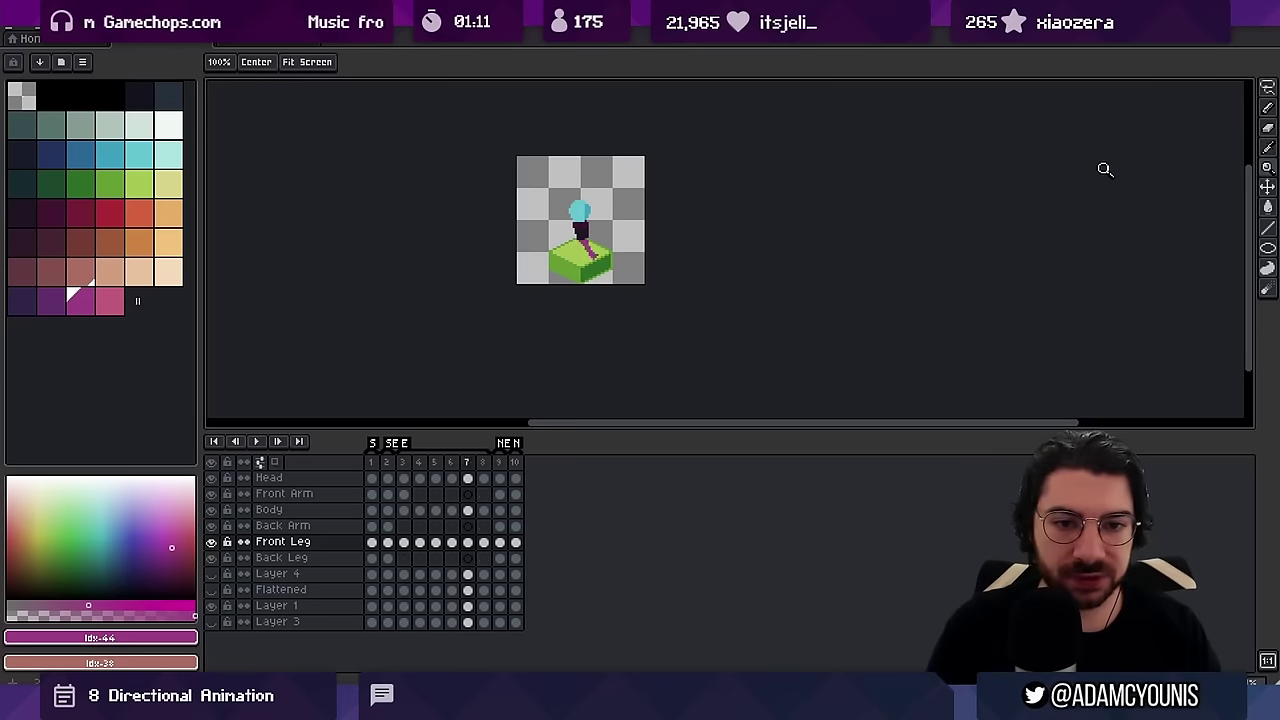
key(Return)
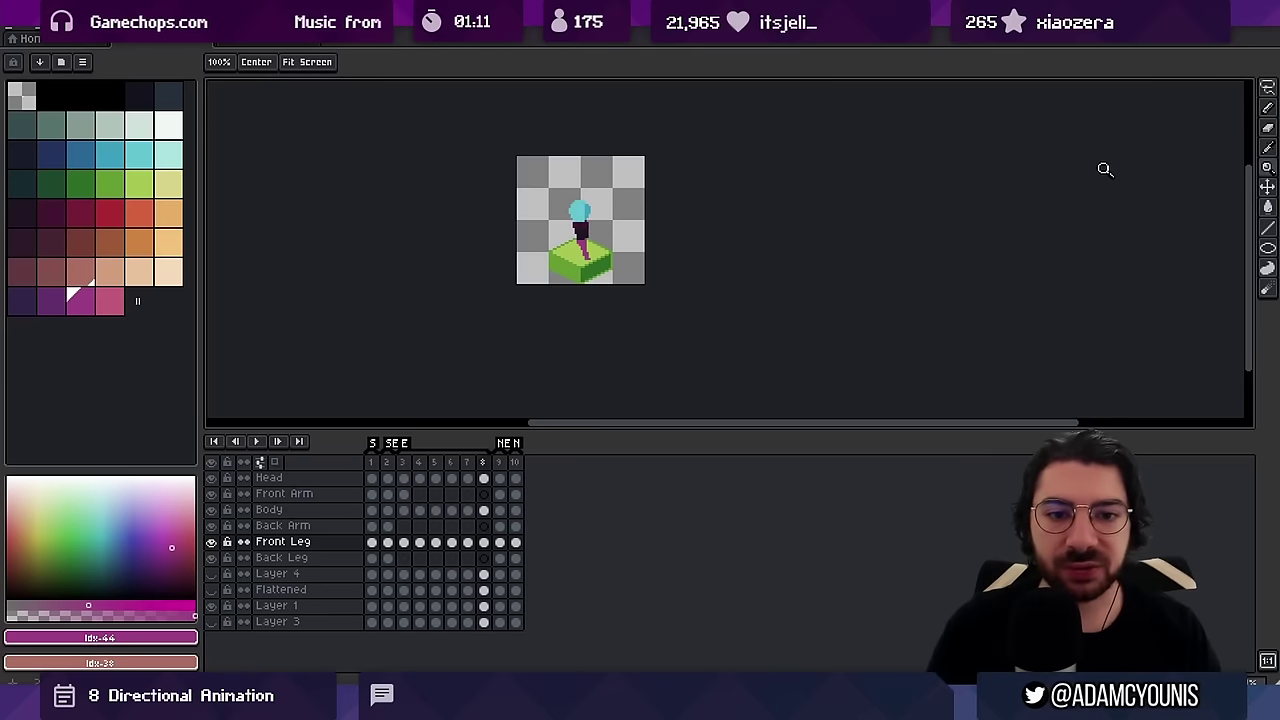
Step back and forth between frame 8 and the preceding frames to compare the leg poses
click(565, 185)
key(b)
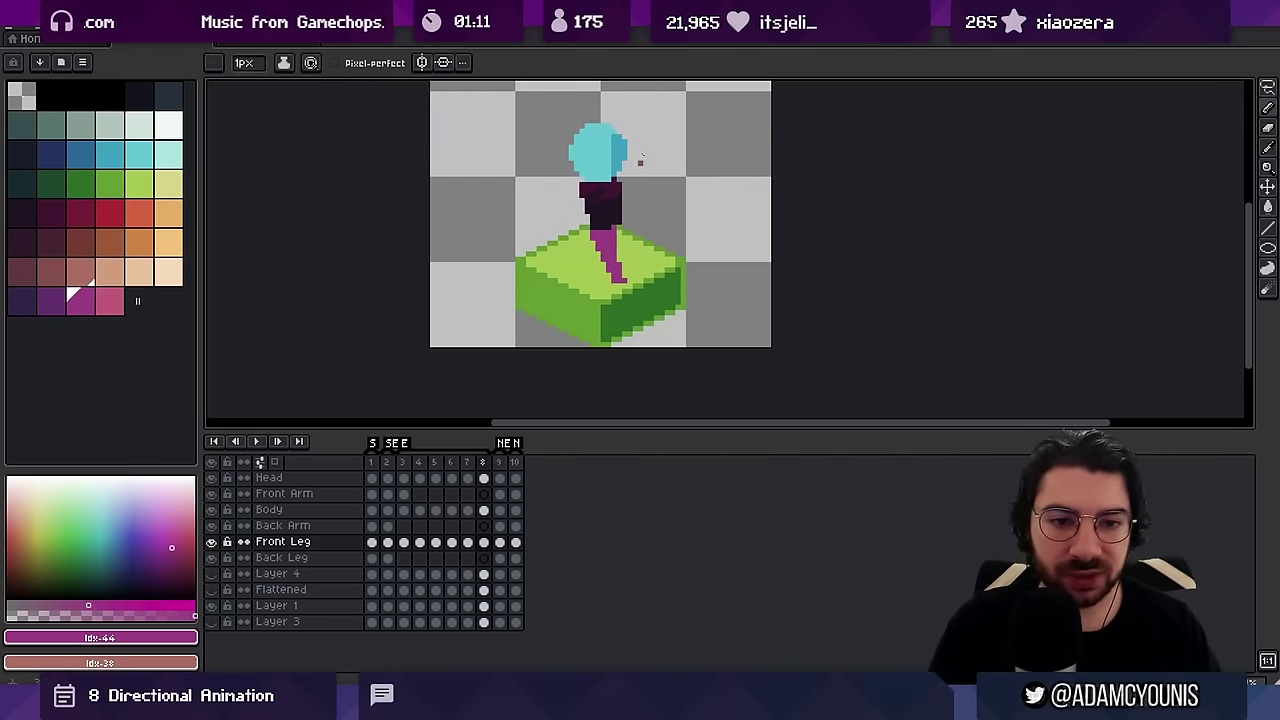
key(Left)
key(Left)
key(Left)
key(Right)
key(Right)
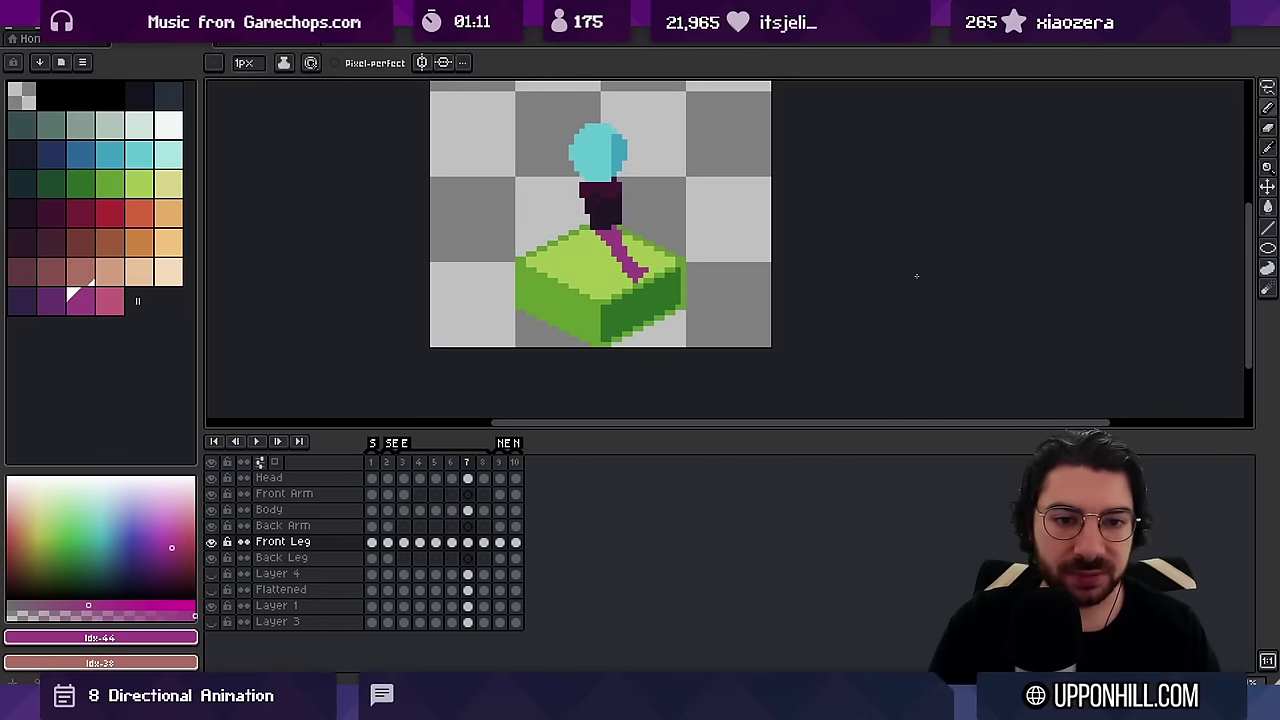
key(Left)
key(Left)
key(Left)
key(Right)
key(Right)
key(Right)
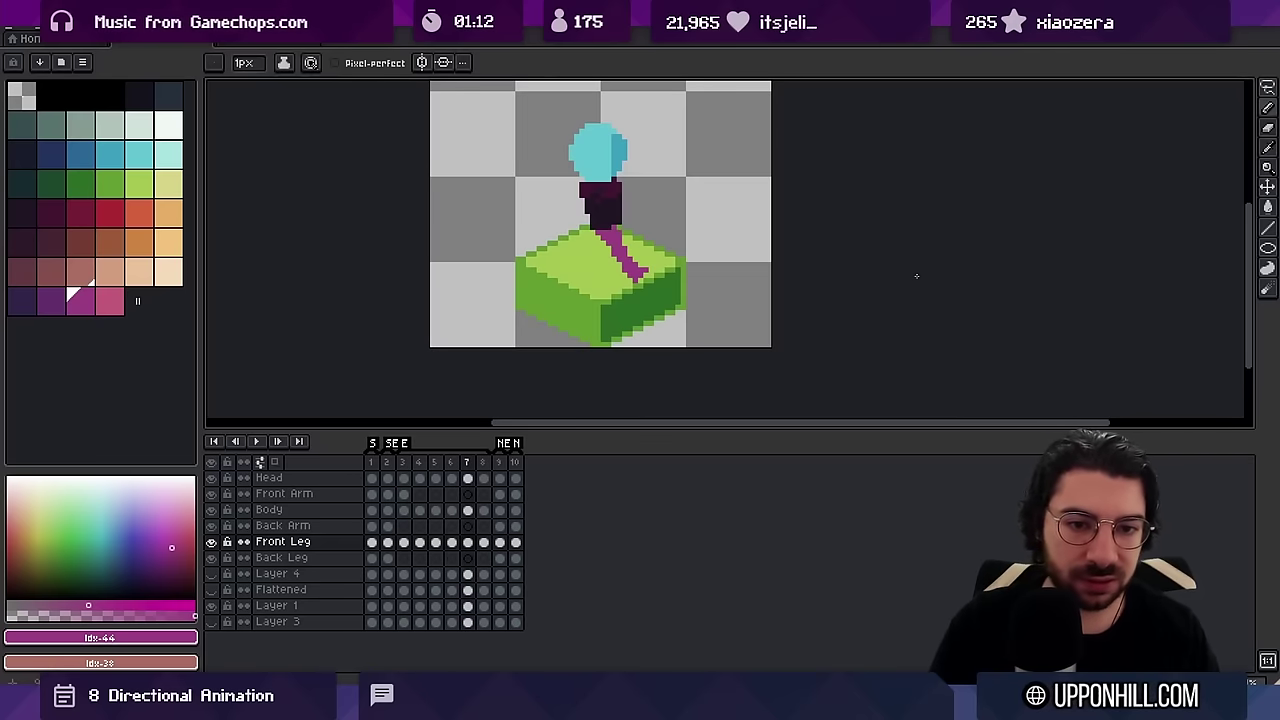
Touch up the front leg's outline from hip to foot in frame 7
scroll(610, 255, up, 2)
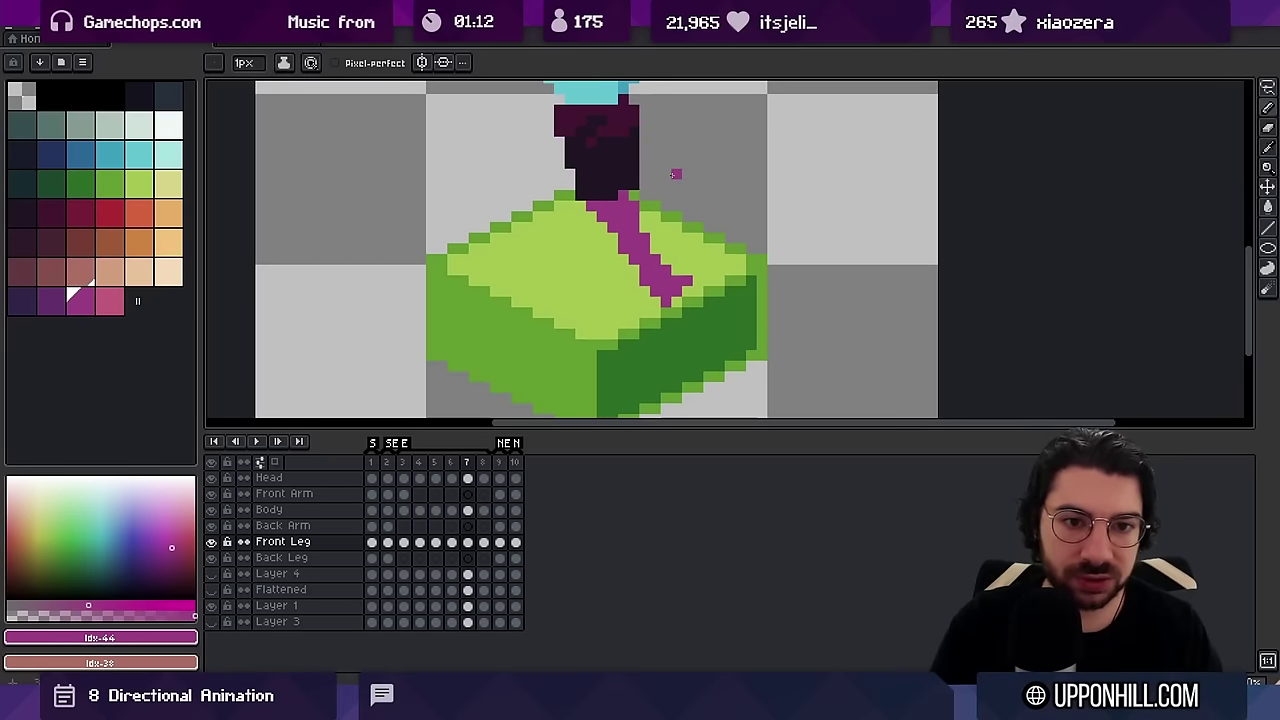
click(634, 195)
drag(642, 206, 624, 311)
key(z)
scroll(600, 200, down, 2)
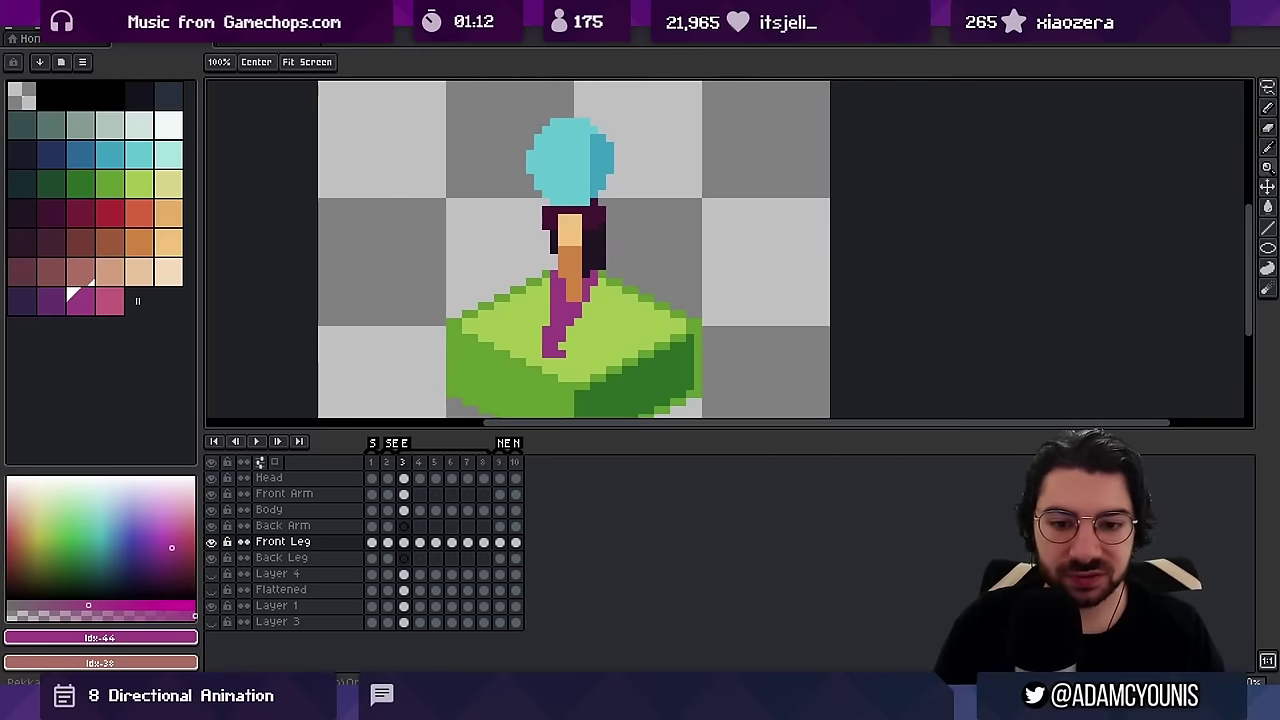
Shift the head one pixel to the right across frames 3 to 8
key(v)
click(572, 220)
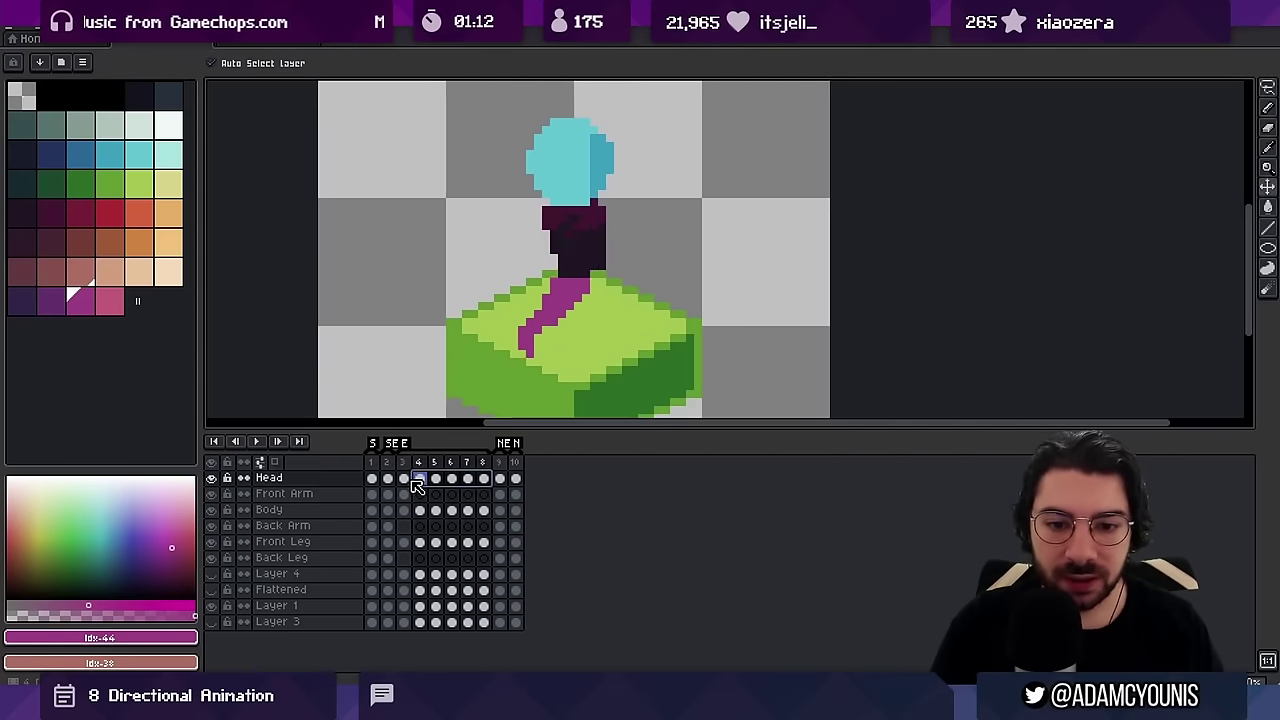
drag(572, 220, 582, 219)
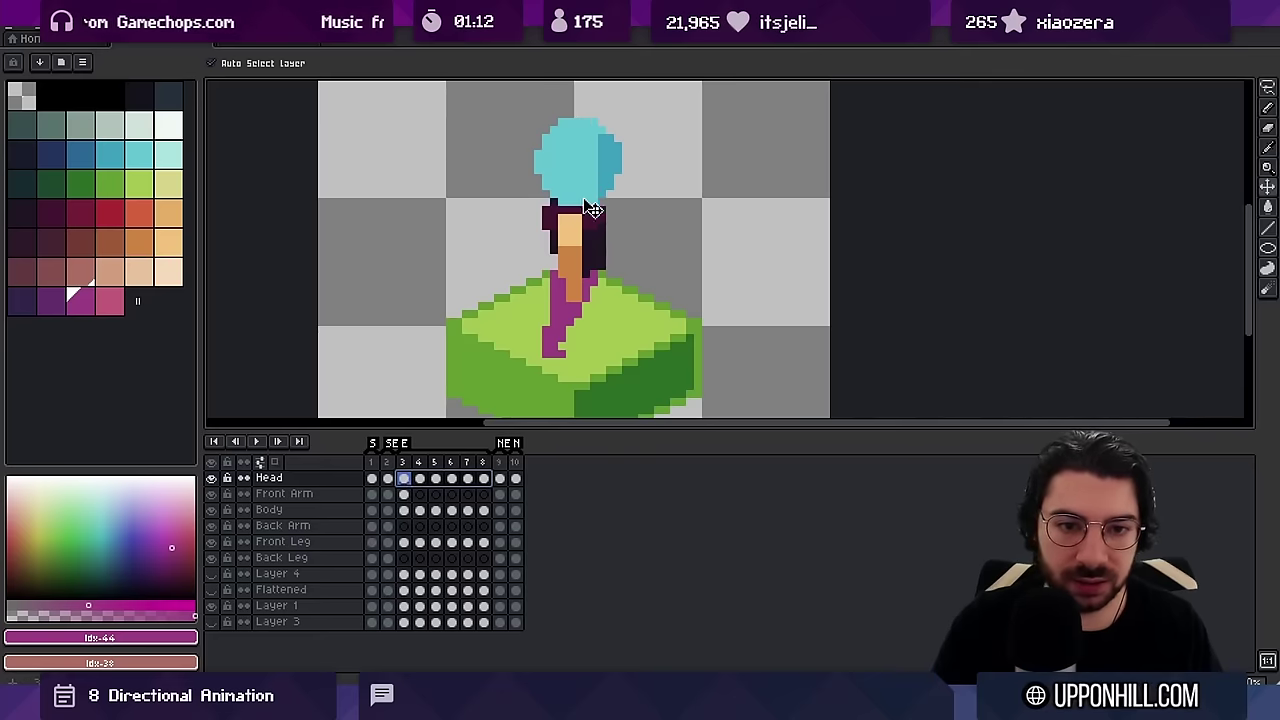
click(580, 241)
Play the walk animation from frame 3 to check the head's placement over the body
drag(404, 468, 485, 465)
click(404, 466)
key(Return)
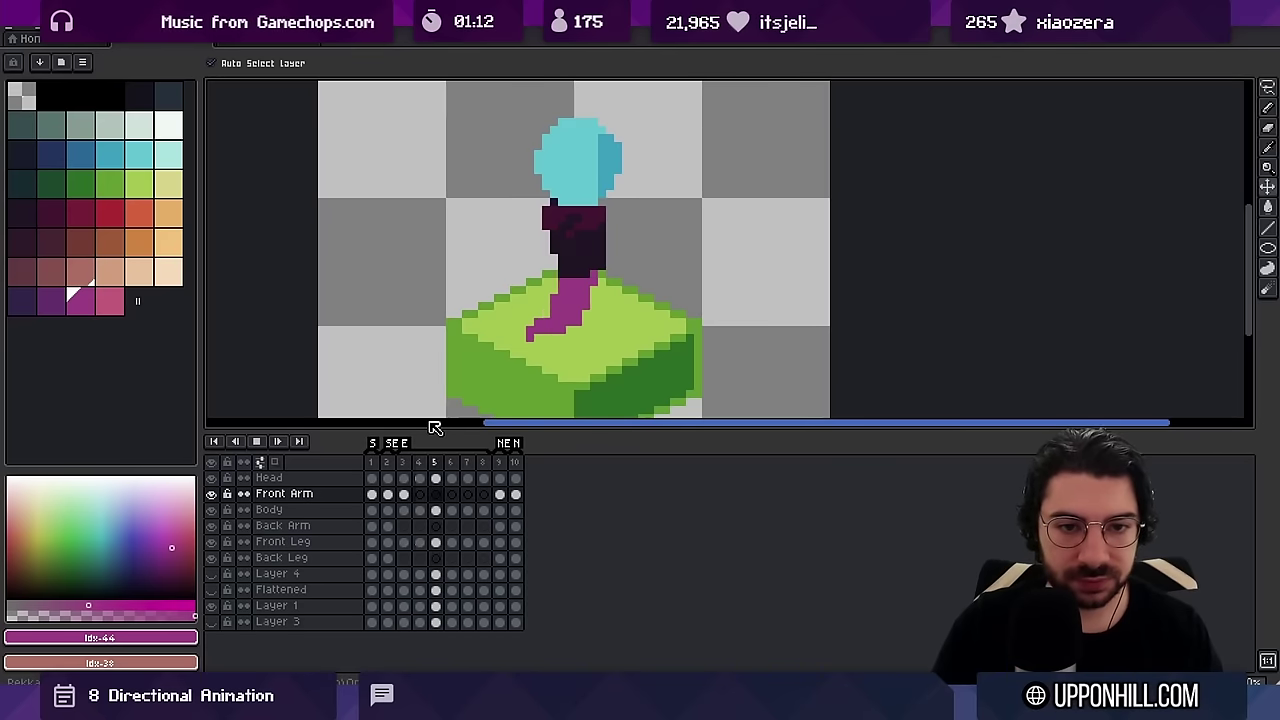
key(Return)
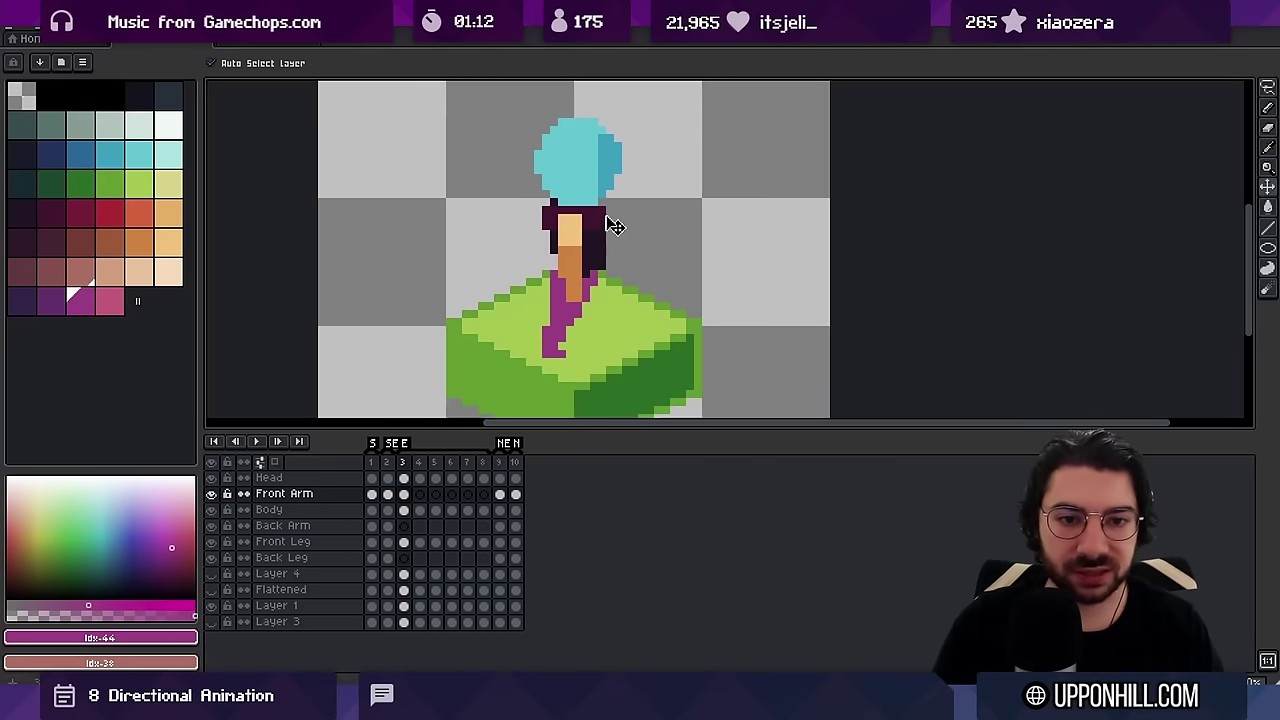
Trim the torso's back shoulder and lower front edge on the Body layer in frame 3
click(594, 250)
key(b)
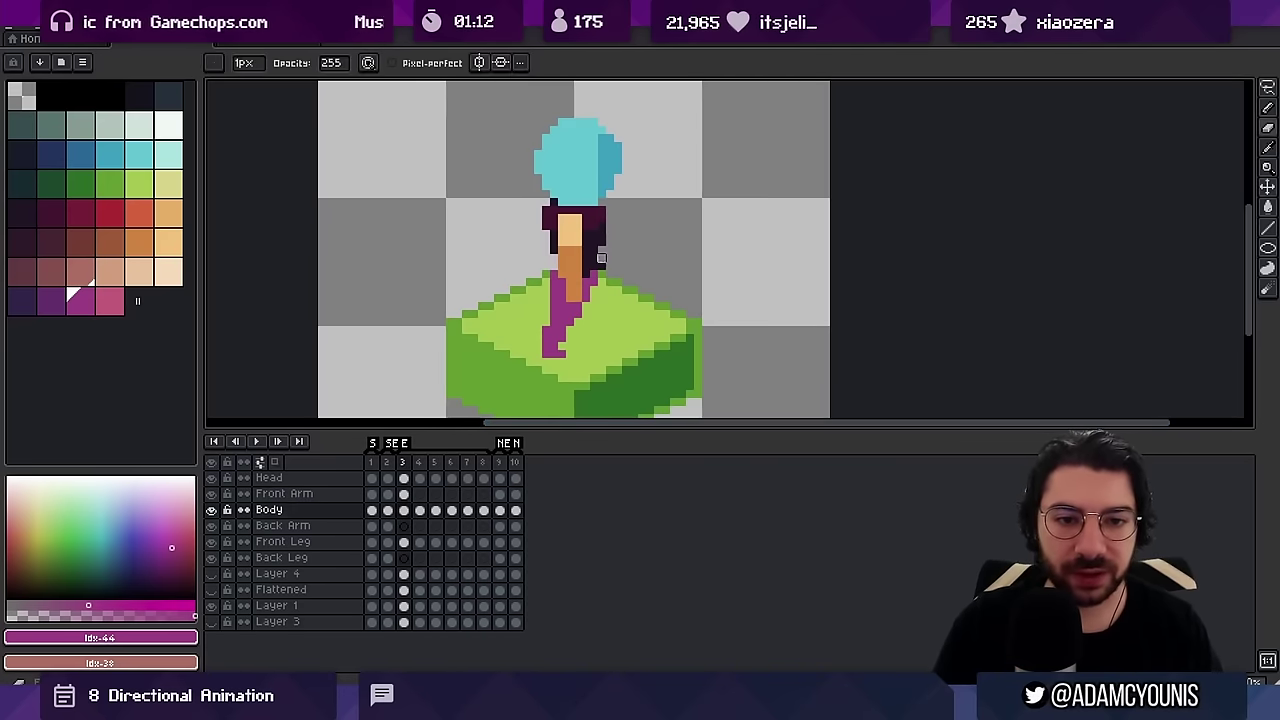
alt+click(553, 242)
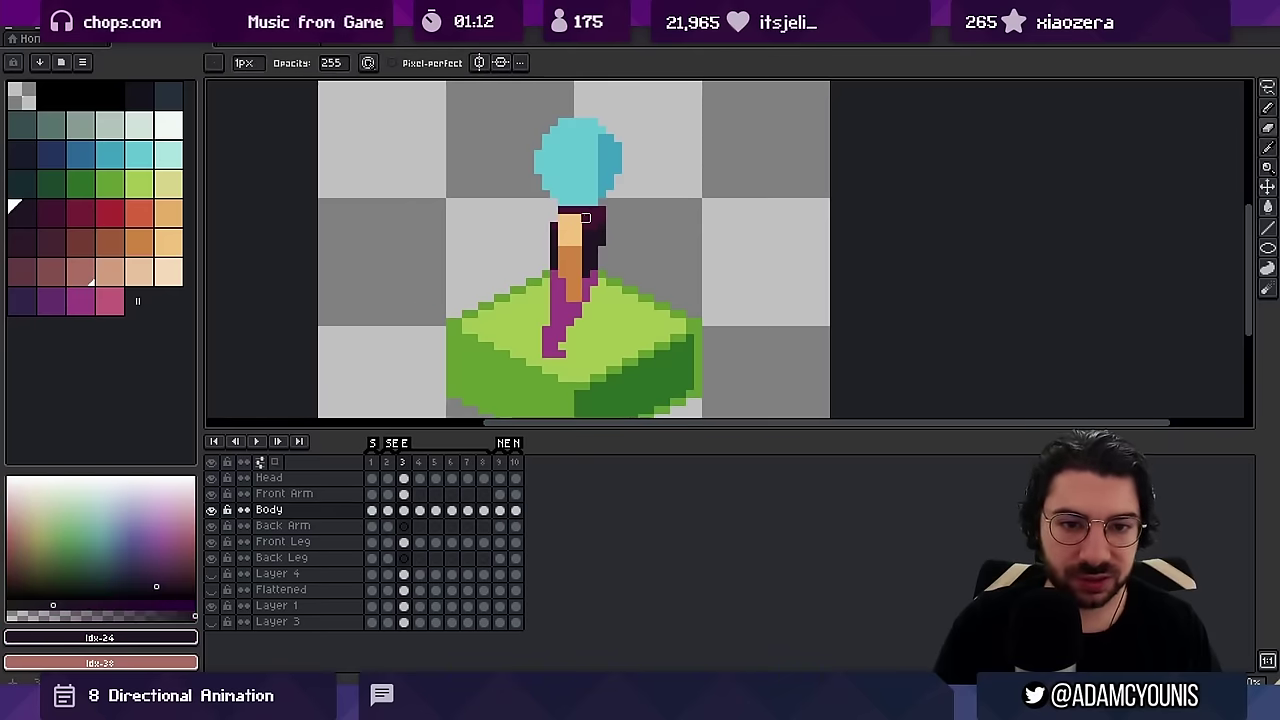
Widen the front arm's shoulder toward the front in frame 3 using the light skin colour
key(v)
click(577, 238)
alt+click(574, 224)
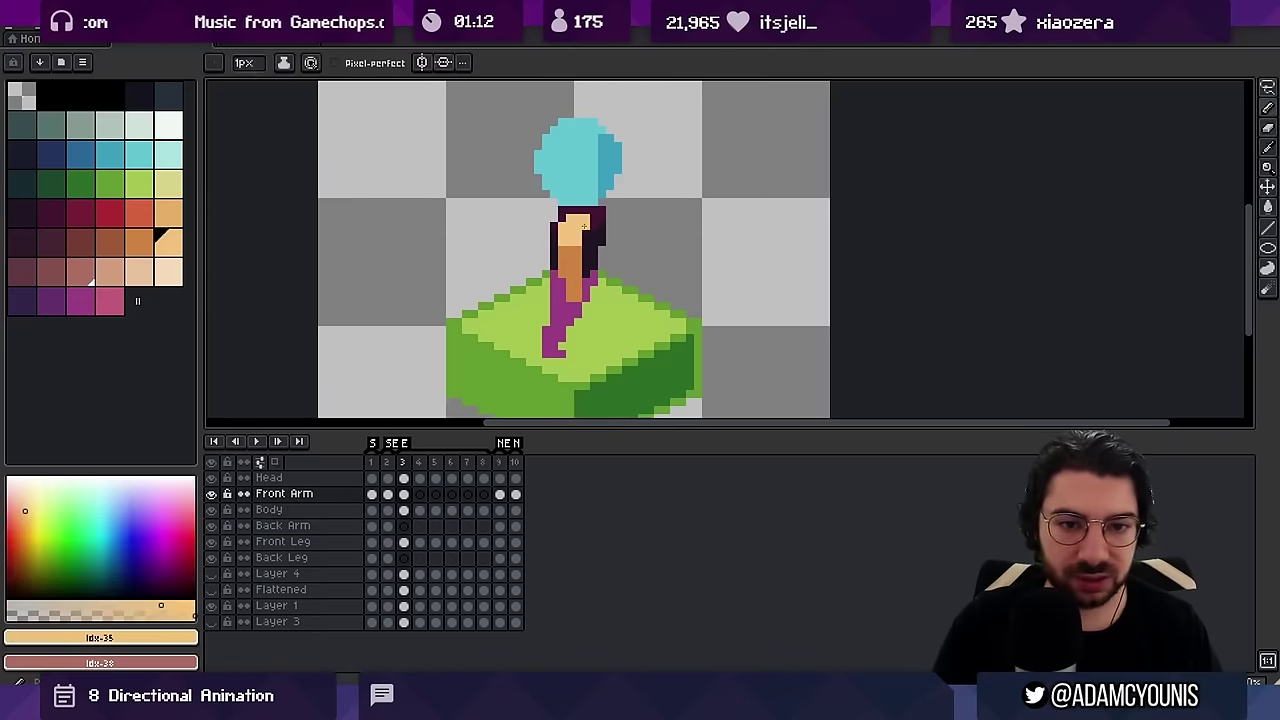
Reshape the torso's upper part in frame 3 by filling the back shoulder and removing the front corner
key(z)
drag(607, 208, 557, 189)
key(Right)
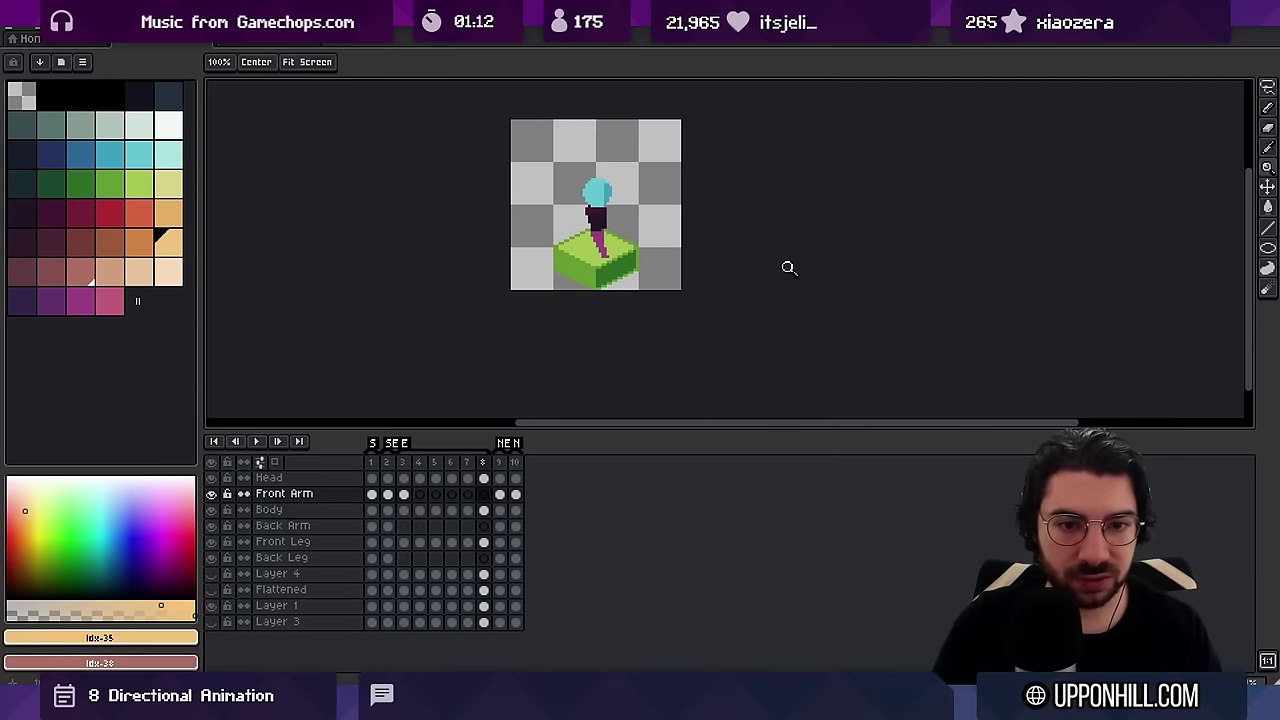
key(Left)
scroll(585, 195, up, 2)
key(v)
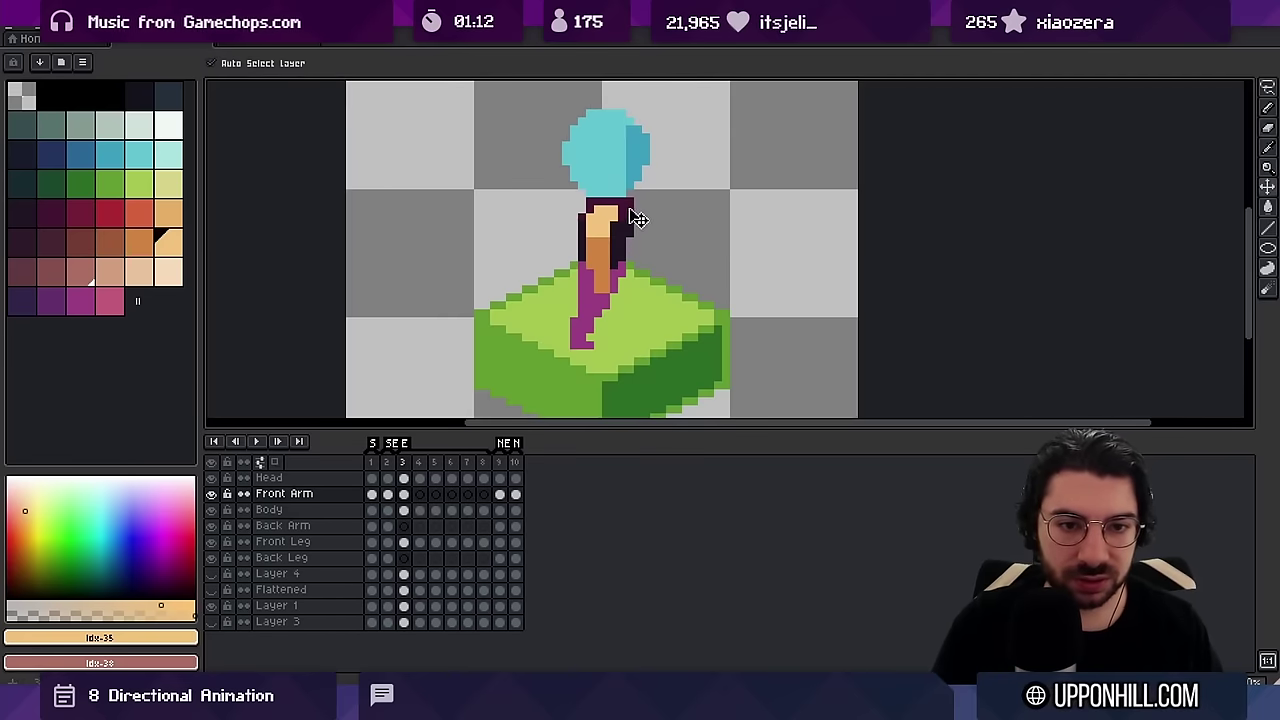
ctrl+click(631, 211)
alt+click(640, 205)
mouse_move(630, 202)
mouse_down()
mouse_move(582, 210)
mouse_move(582, 258)
mouse_up()
alt+click(594, 202)
key(e)
Shape the torso's lower front edge and widen its back shoulder in frame 3 using the torso's dark colours
alt+click(621, 249)
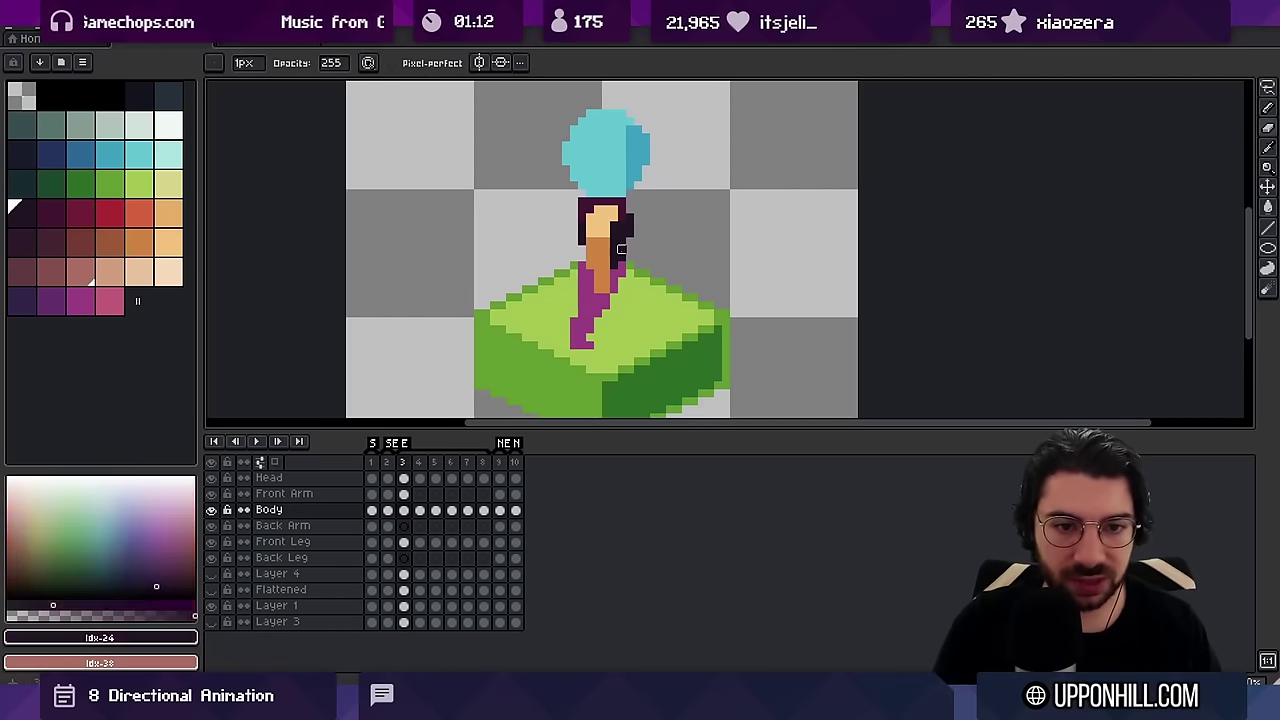
key(e)
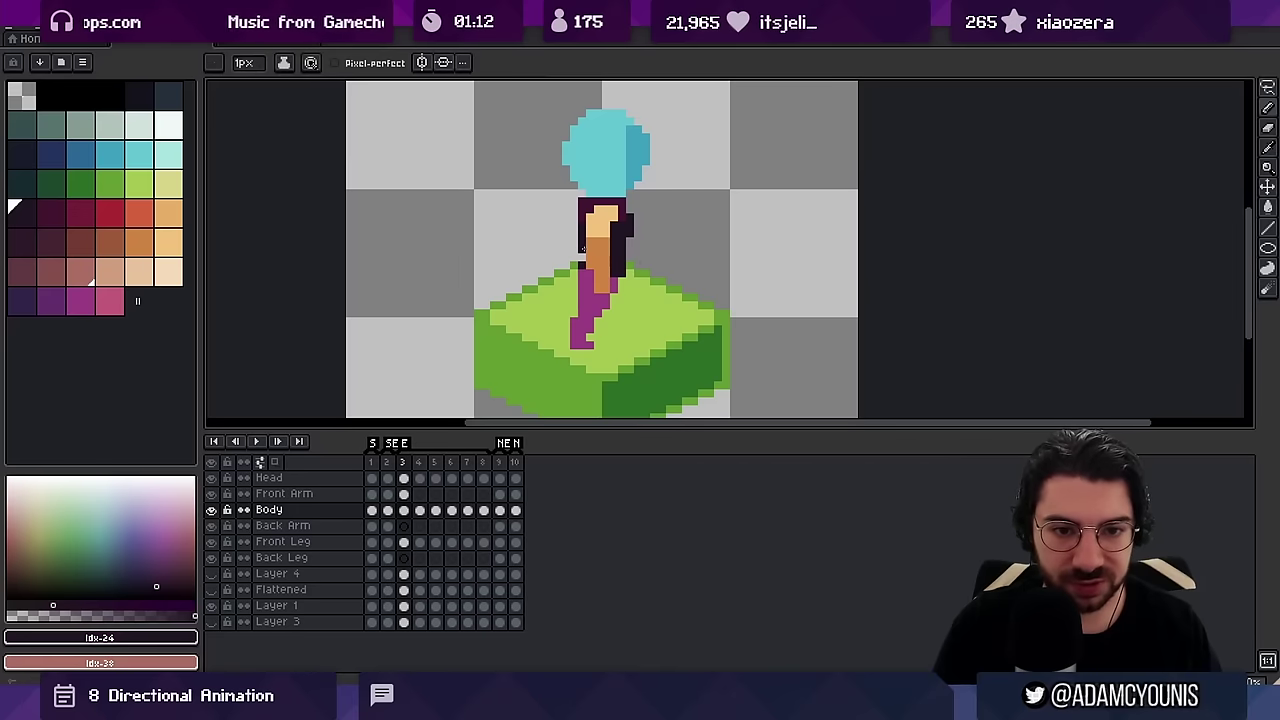
key(z)
scroll(616, 246, down, 2)
scroll(616, 246, up, 2)
key(b)
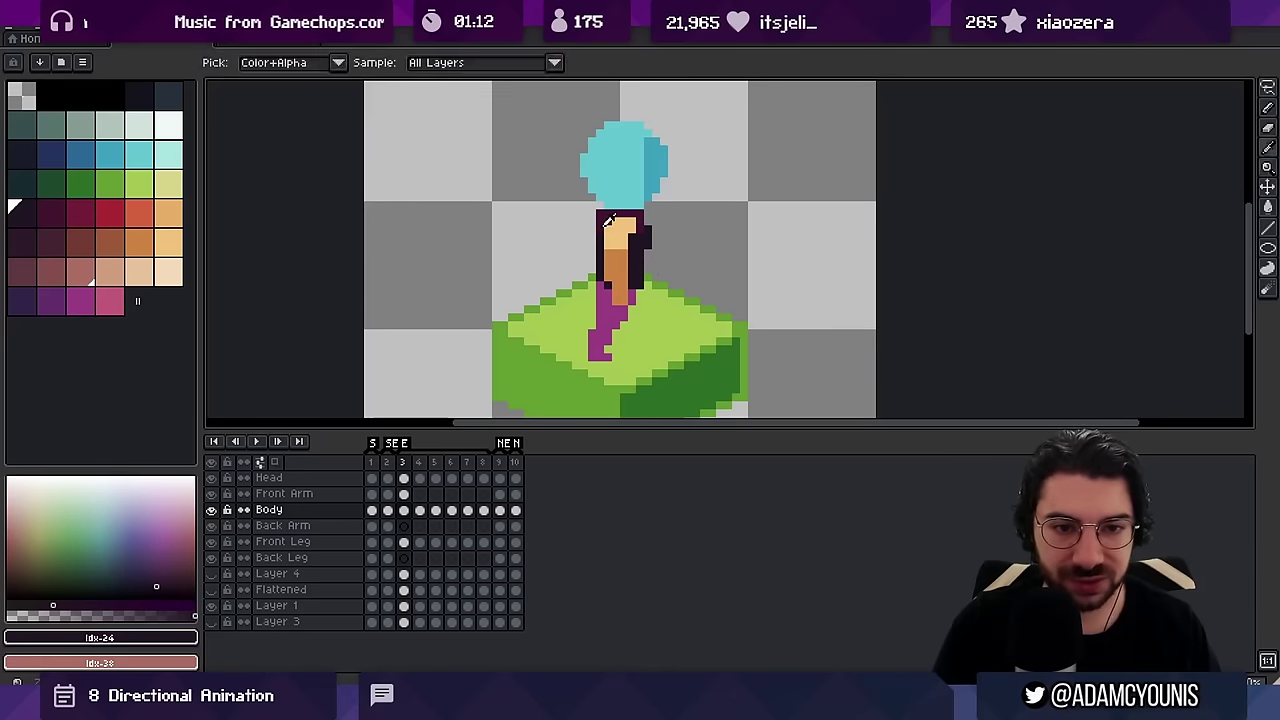
alt+click(607, 221)
alt+click(594, 236)
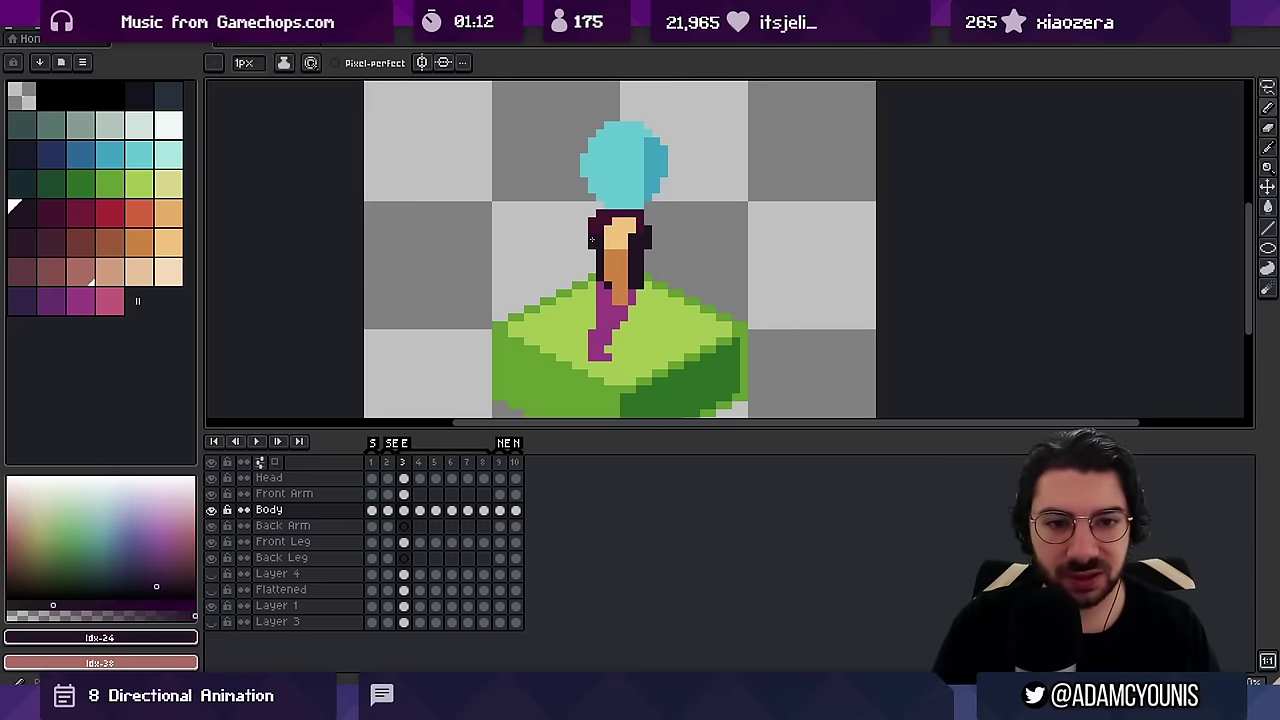
Frame the character in frame 3 with a rectangular selection to check its proportions, and clear the selection
key(z)
scroll(664, 139, down, 2)
scroll(628, 203, up, 2)
key(m)
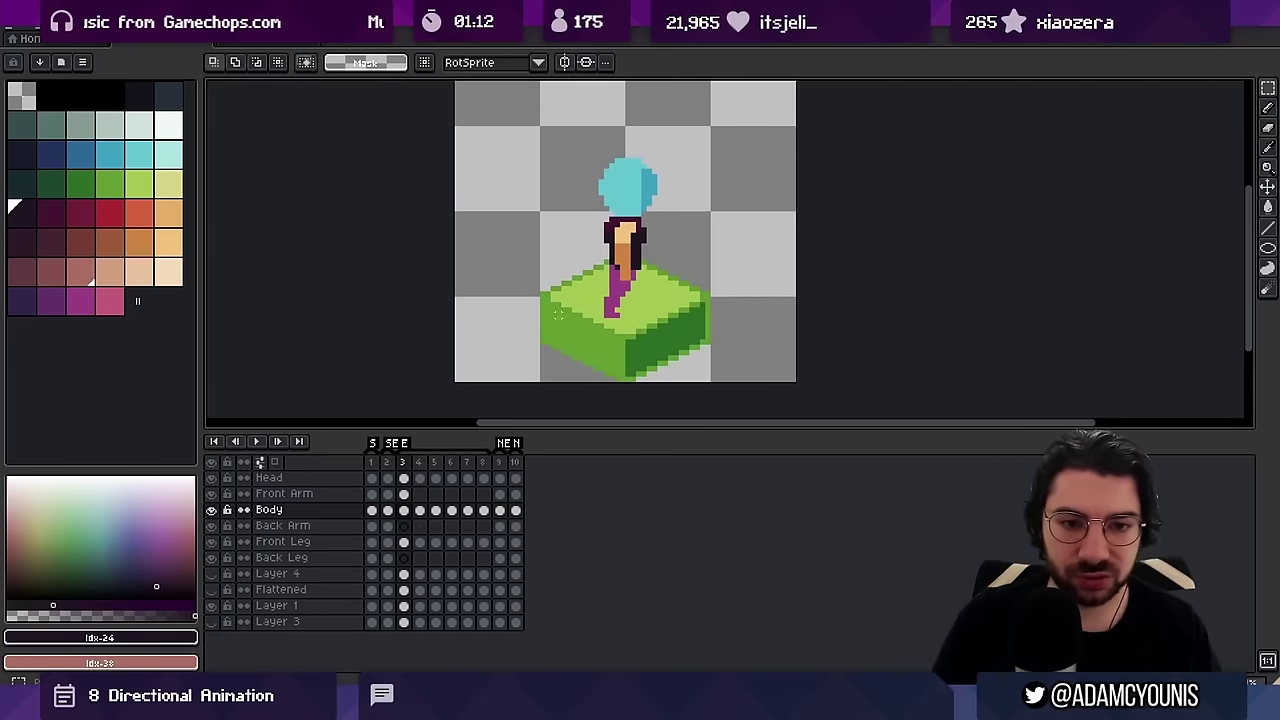
drag(547, 333, 686, 140)
key(ctrl+d)
key(z)
scroll(657, 271, up, 2)
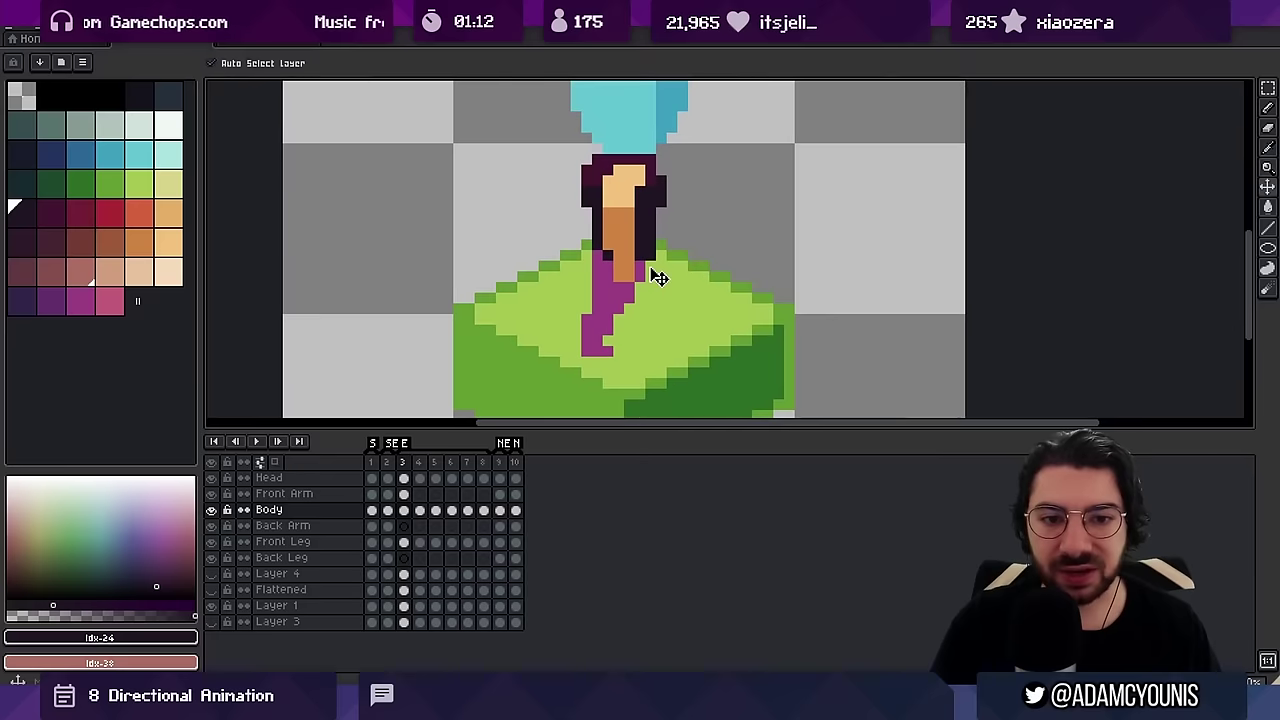
Extend the torso's protruding front edge further down in frame 3 on the Body layer
scroll(647, 233, down, 2)
key(i)
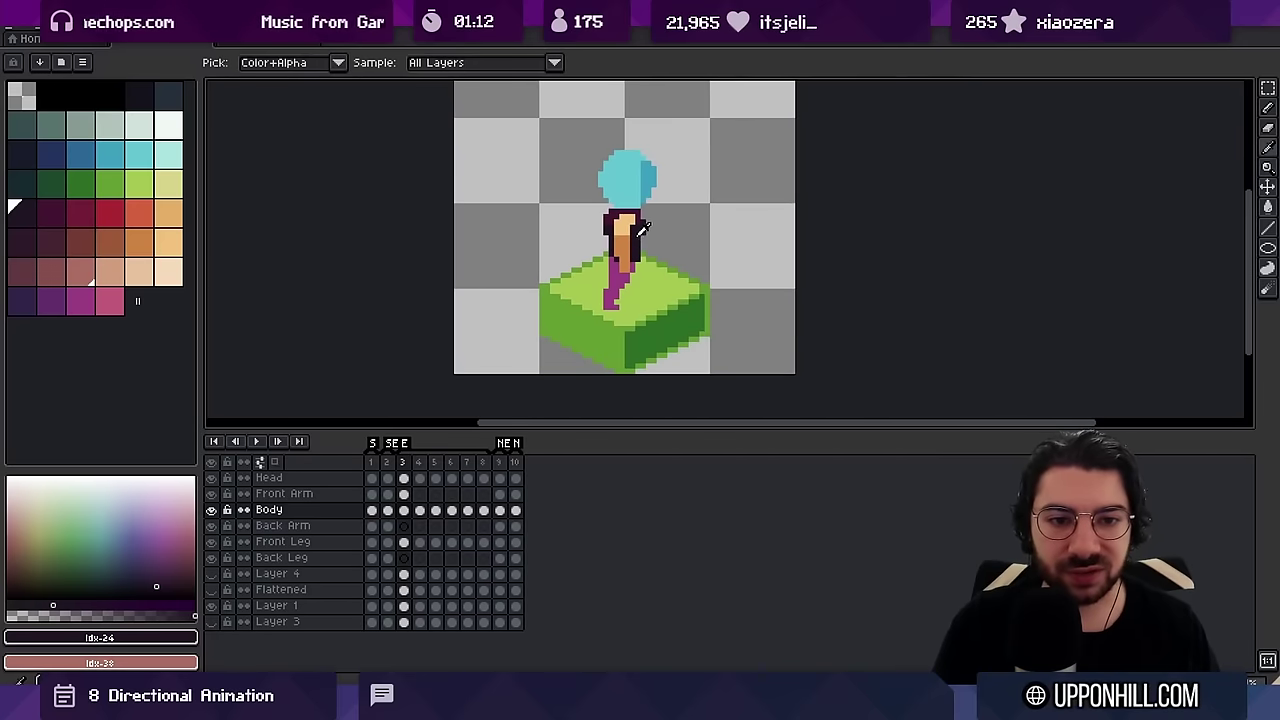
key(z)
scroll(670, 200, down, 1)
scroll(680, 205, up, 2)
key(v)
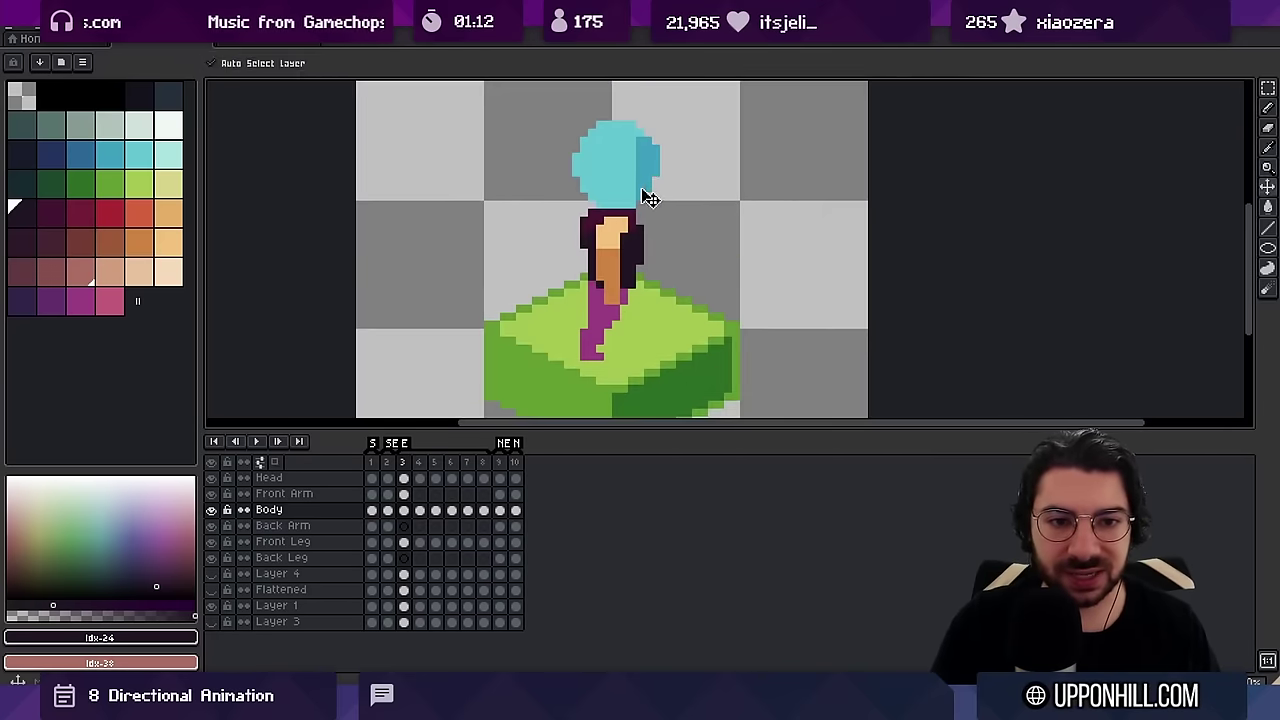
Step through the Head layer's cels in frames 3 to 8 to compare the head's position over the body
ctrl+click(642, 195)
alt+click(643, 195)
key(space)
drag(657, 165, 638, 182)
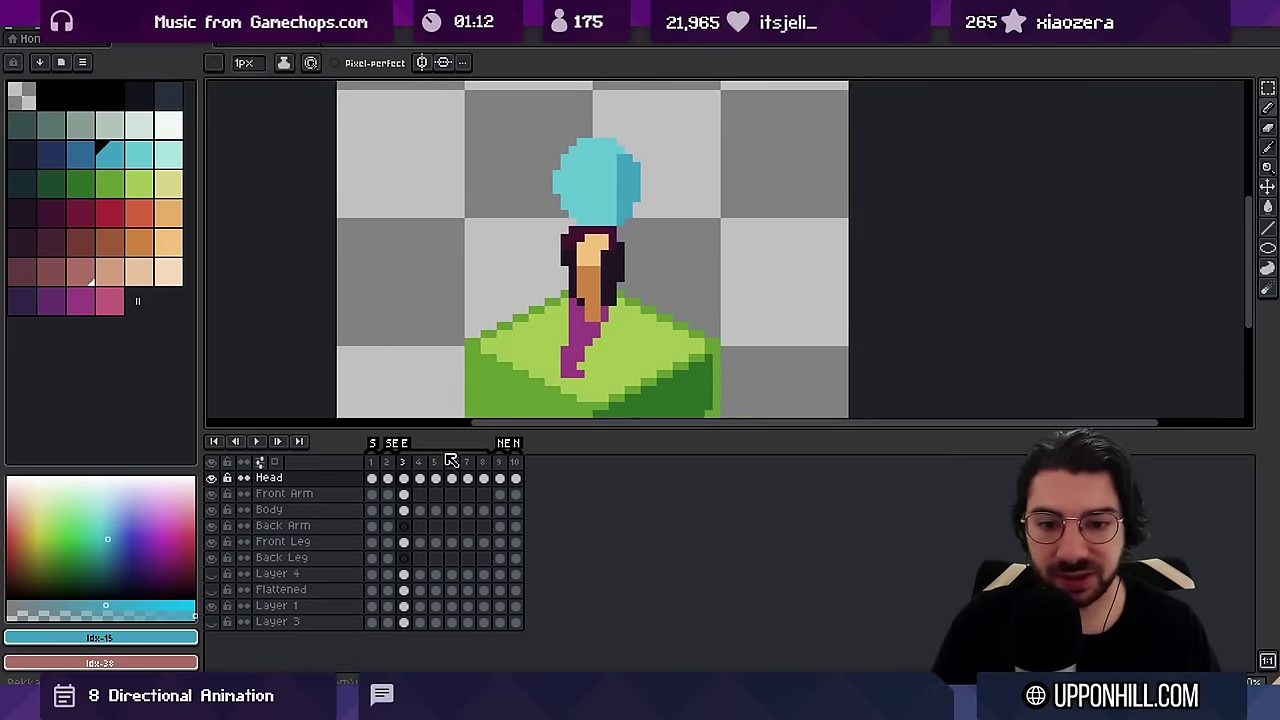
drag(483, 479, 408, 479)
click(406, 479)
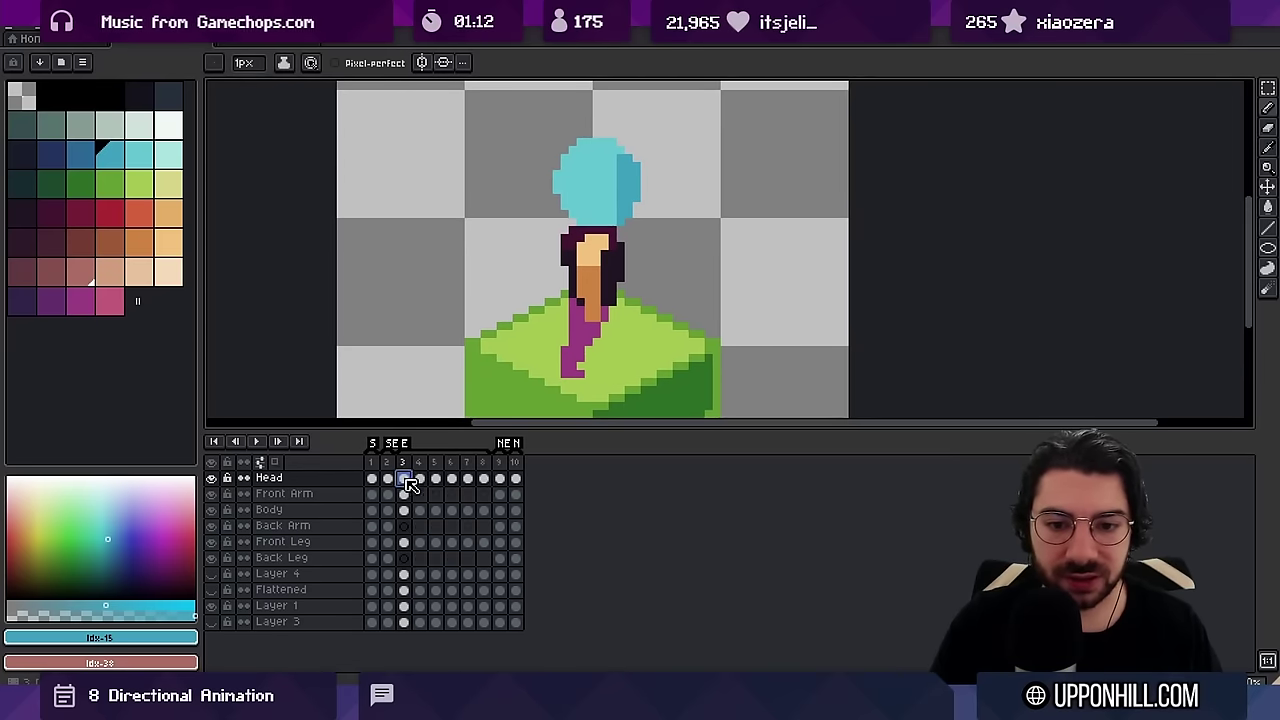
click(423, 480)
click(438, 480)
click(453, 480)
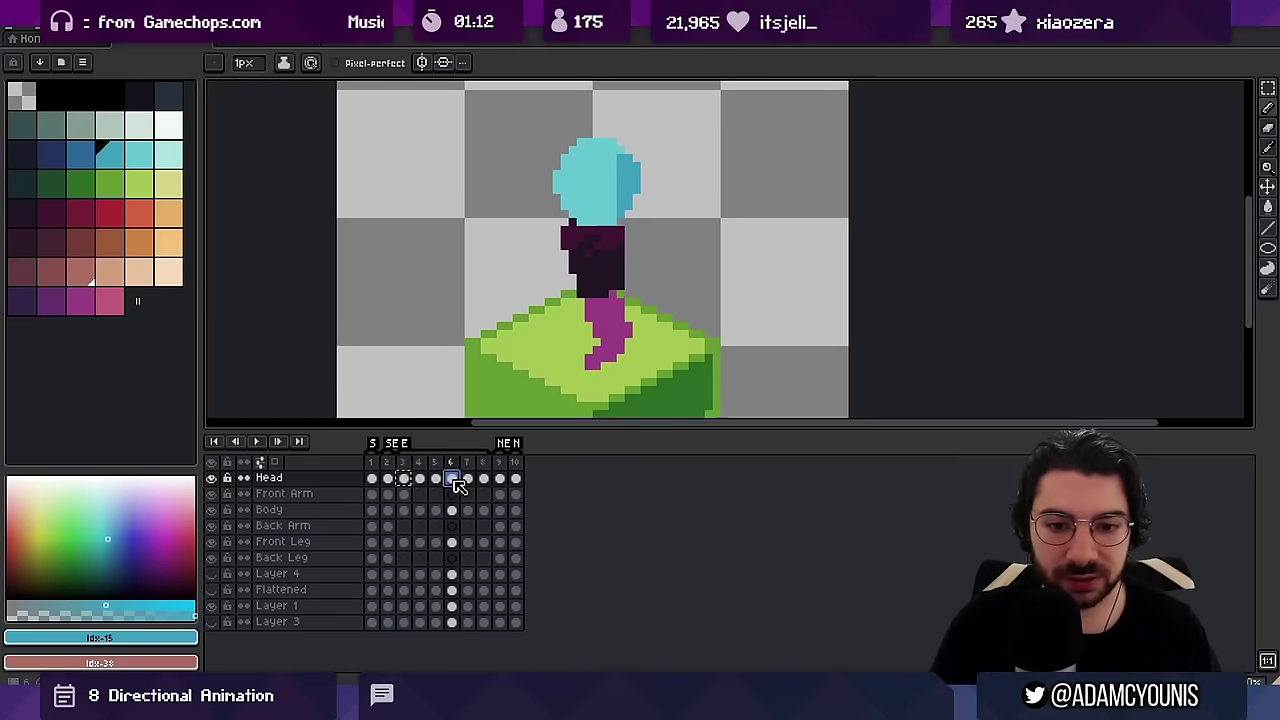
click(470, 480)
click(484, 480)
click(470, 480)
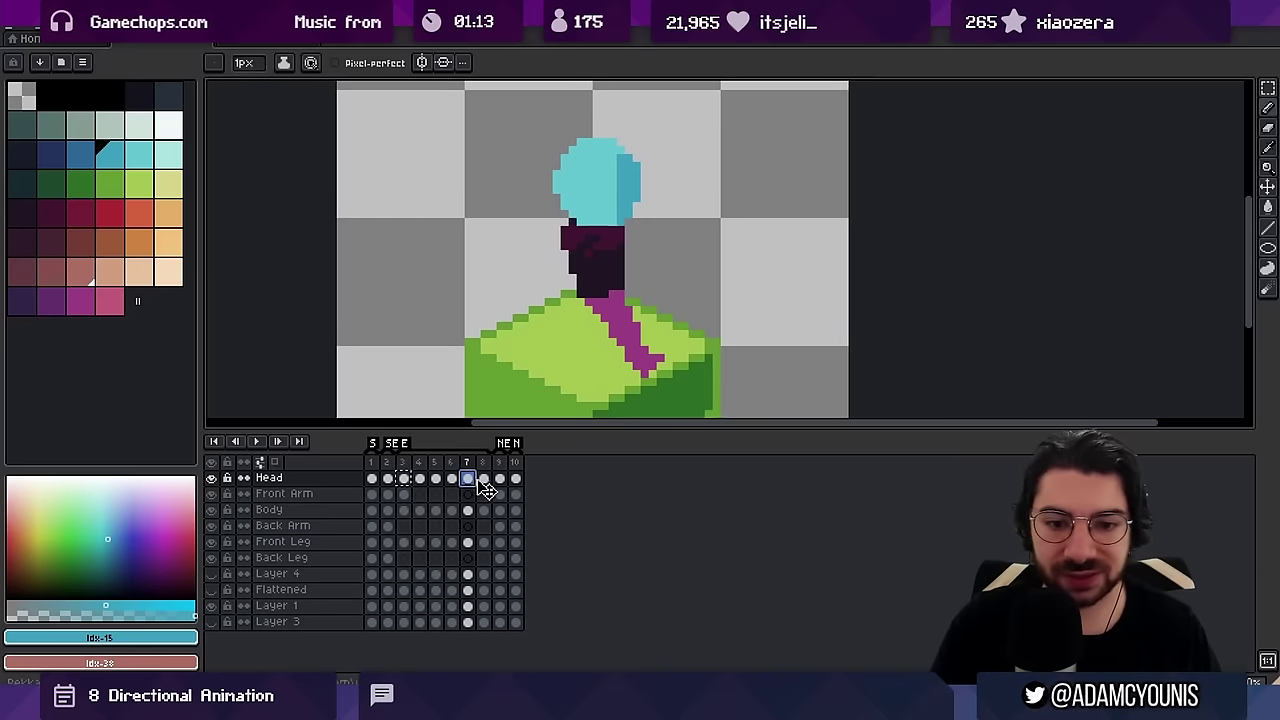
click(484, 480)
Select the east walk frames from frame 3 onward and play them to check the motion
drag(403, 462, 492, 465)
key(Return)
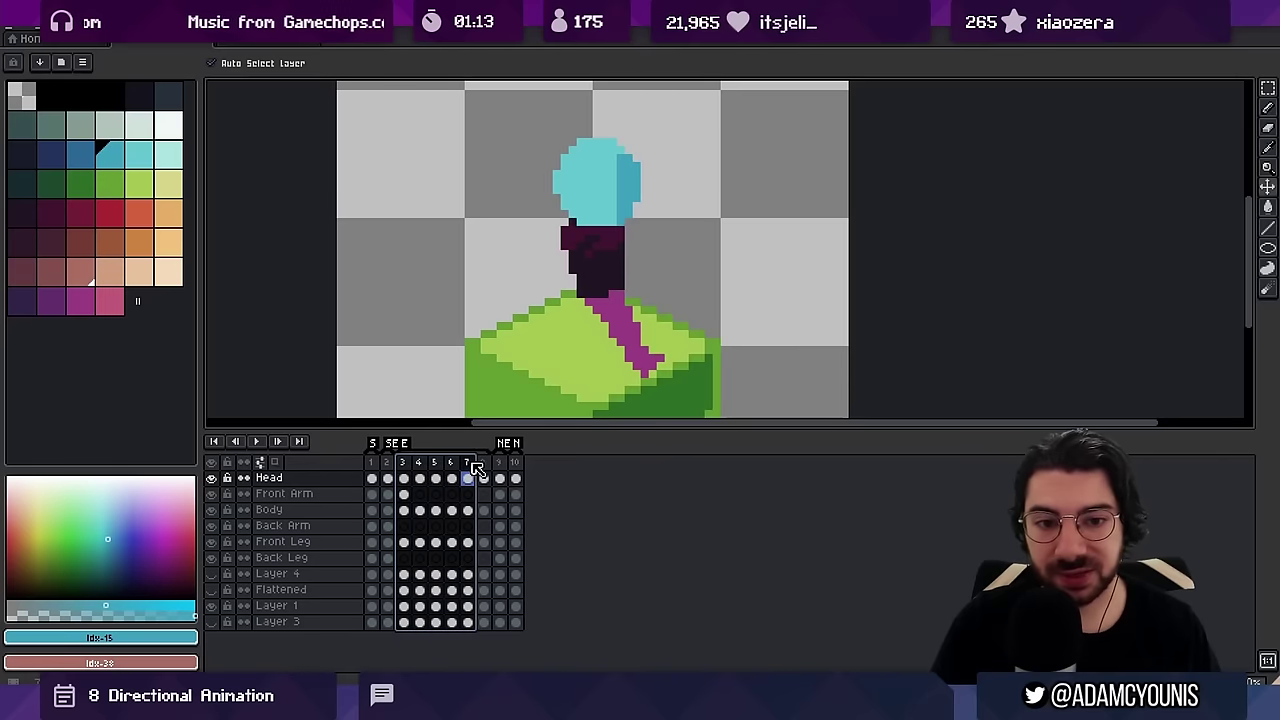
click(499, 463)
Touch up the front leg's foot in frame 4 by adding and erasing purple pixels, and play the walk animation
click(419, 542)
alt+click(562, 338)
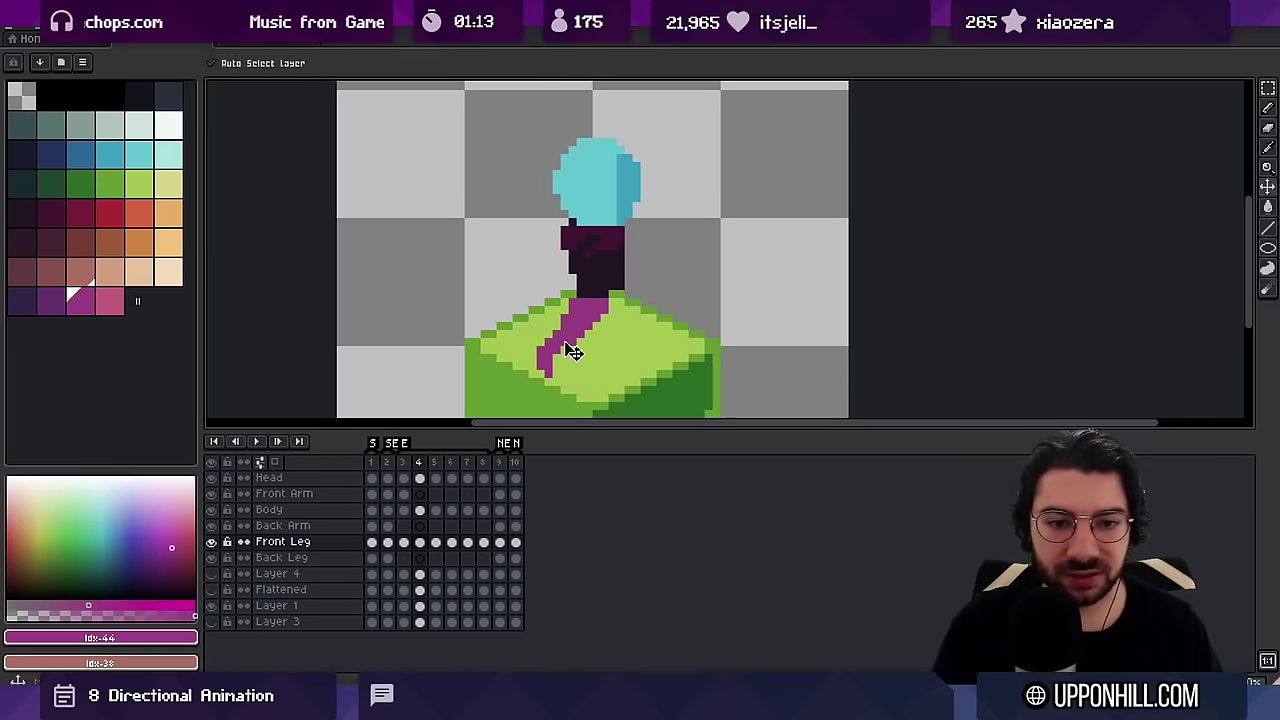
key(b)
click(557, 358)
key(e)
click(549, 342)
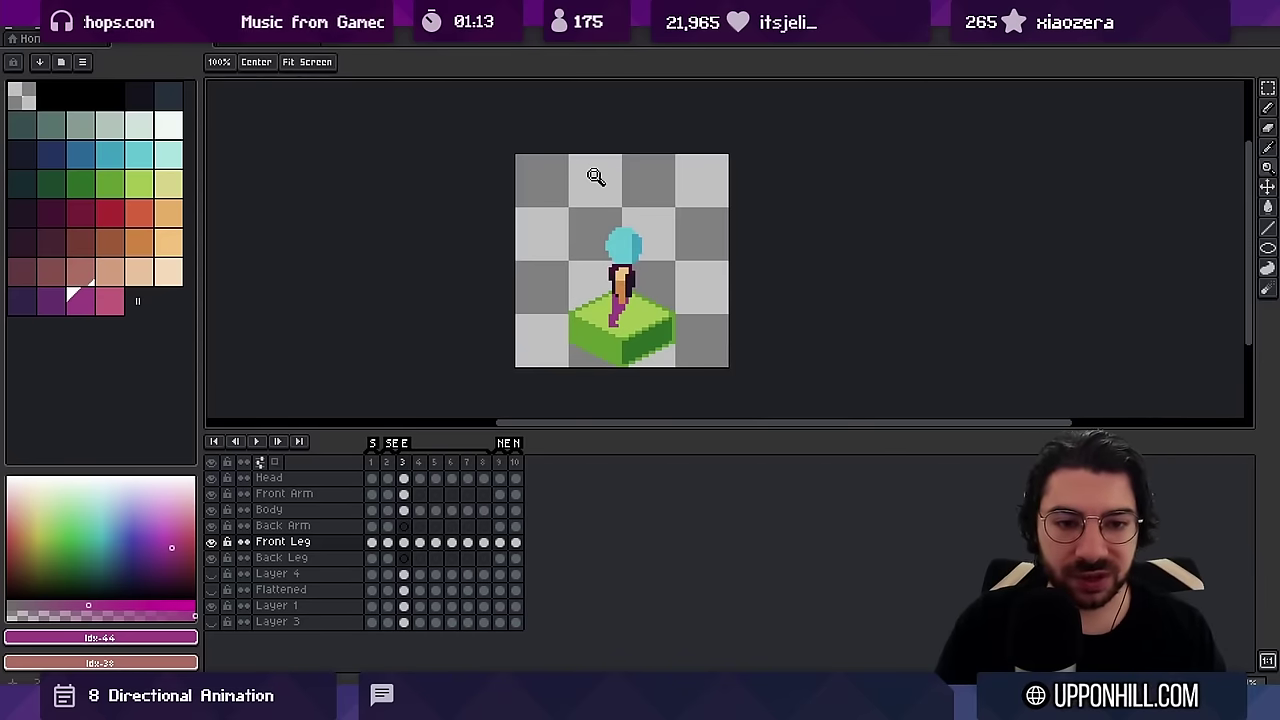
key(Return)
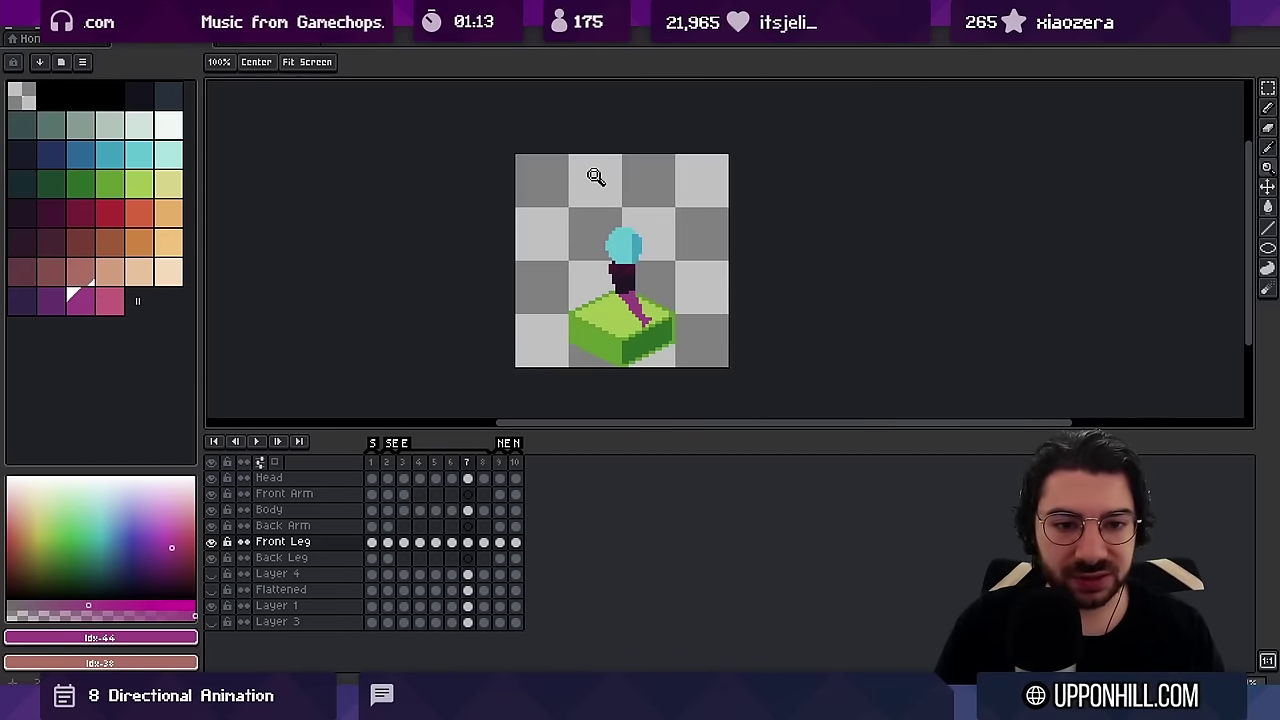
Lasso the lower part of the front leg in frame 7 and nudge it one pixel up and one pixel back
mouse_move(626, 298)
mouse_down()
mouse_move(662, 333)
mouse_move(640, 306)
mouse_move(676, 276)
mouse_up()
key(q)
key(Up)
key(Left)
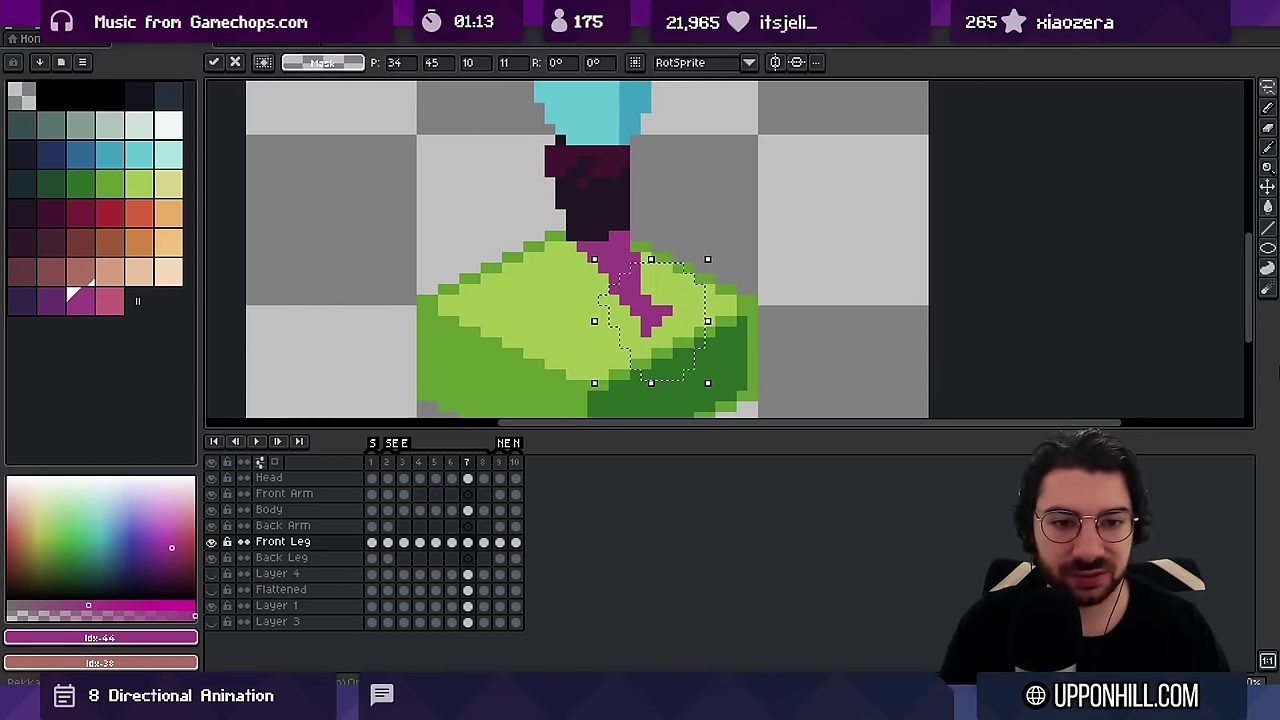
key(Right)
key(Left)
key(ctrl+d)
Play the walk animation to check the leg's position in frame 7, and make the Head layer active
key(b)
key(z)
drag(630, 255, 562, 255)
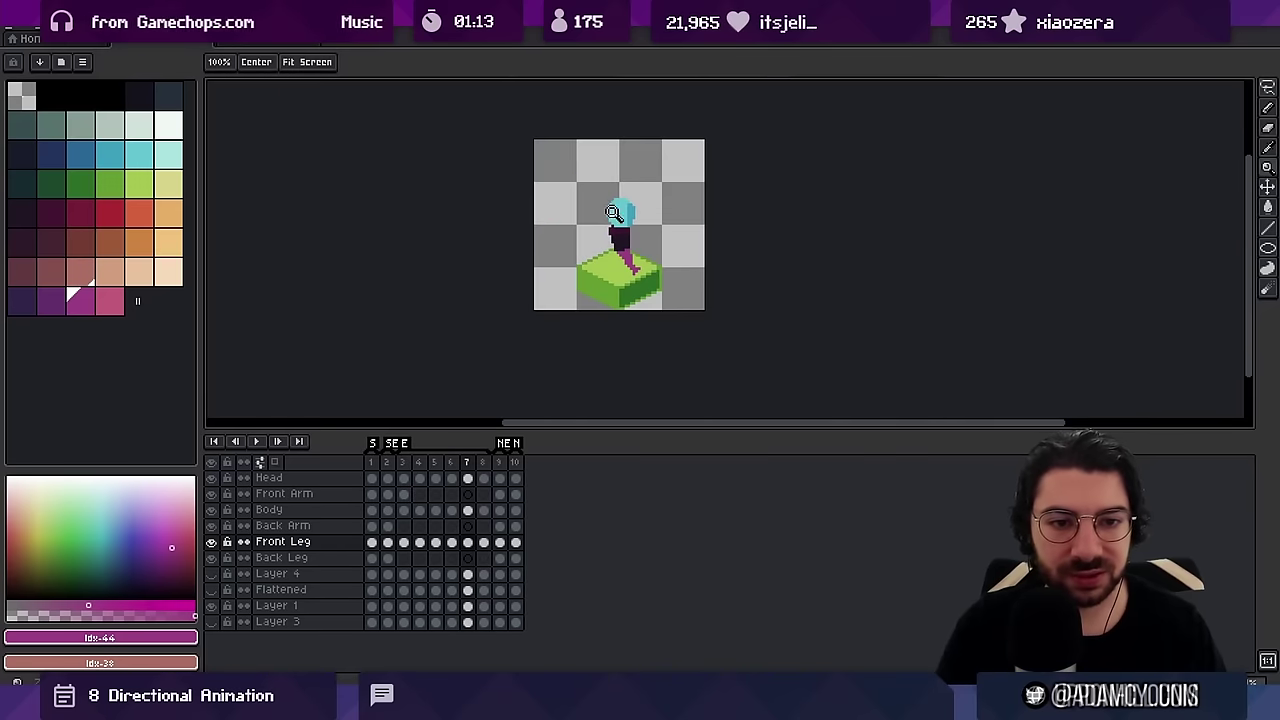
key(Return)
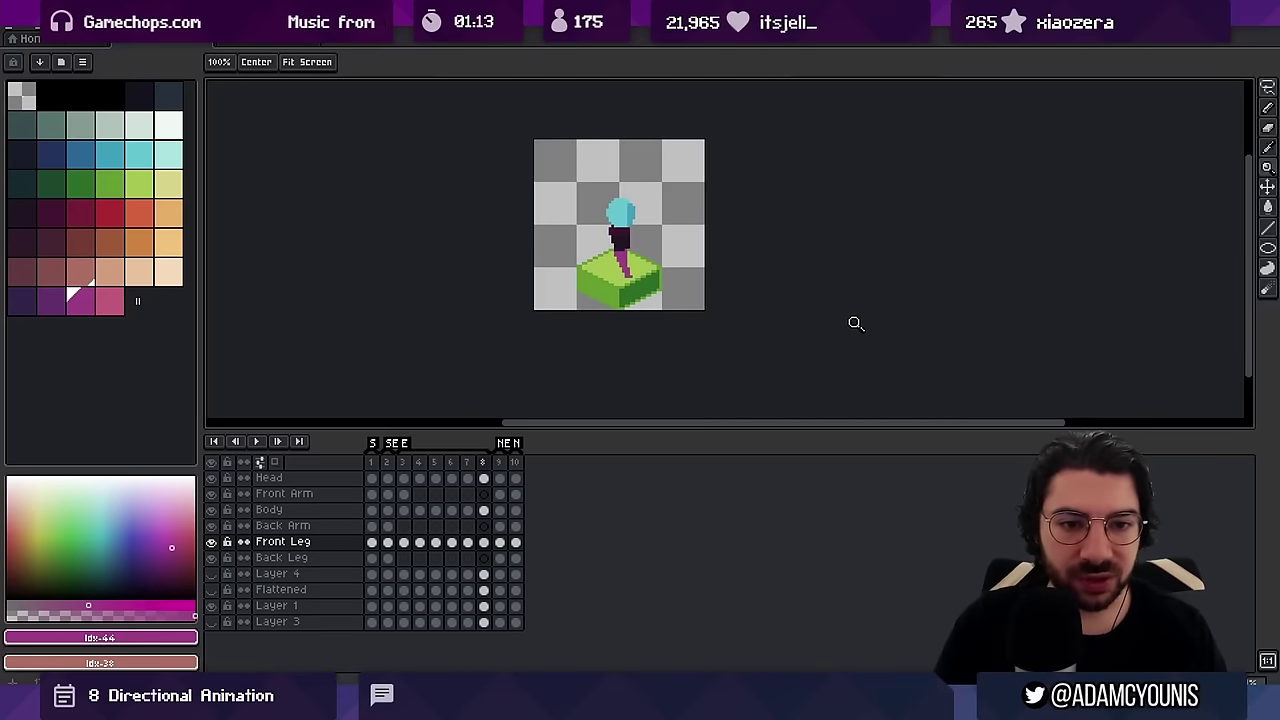
key(v)
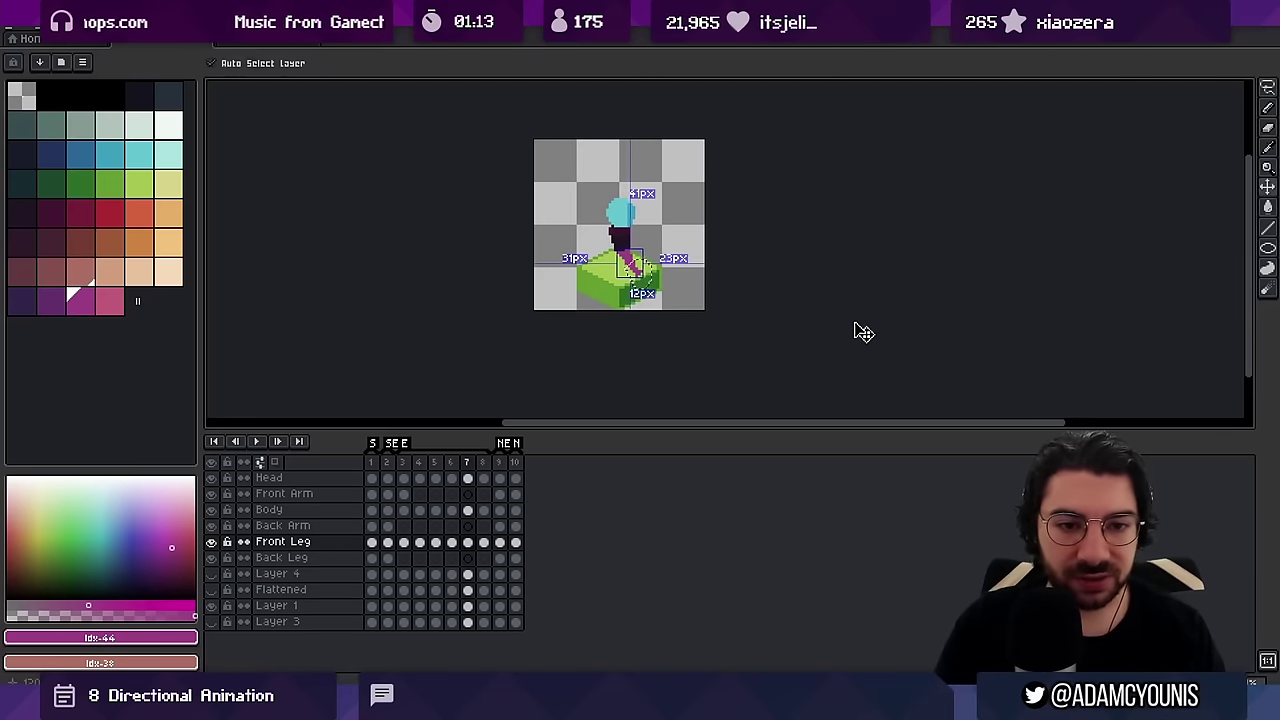
key(z)
key(v)
mouse_move(624, 228)
mouse_down()
mouse_move(674, 228)
mouse_move(621, 204)
mouse_up()
click(622, 253)
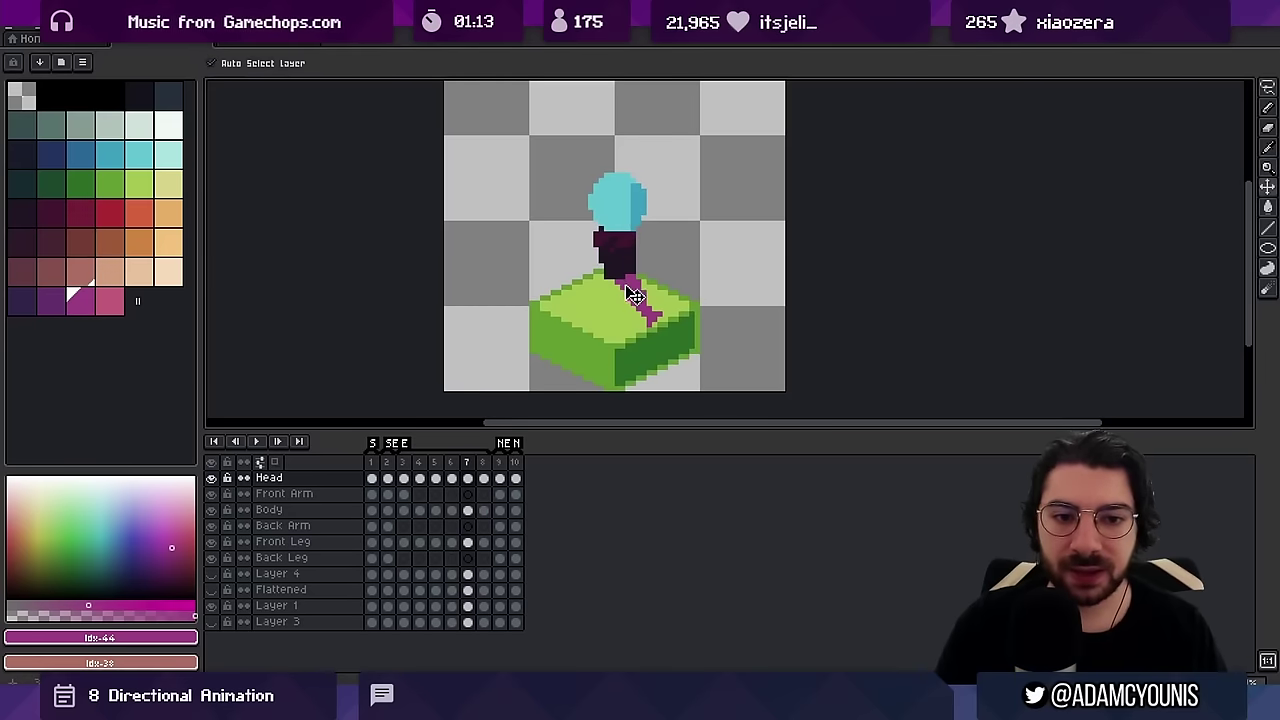
drag(654, 256, 620, 268)
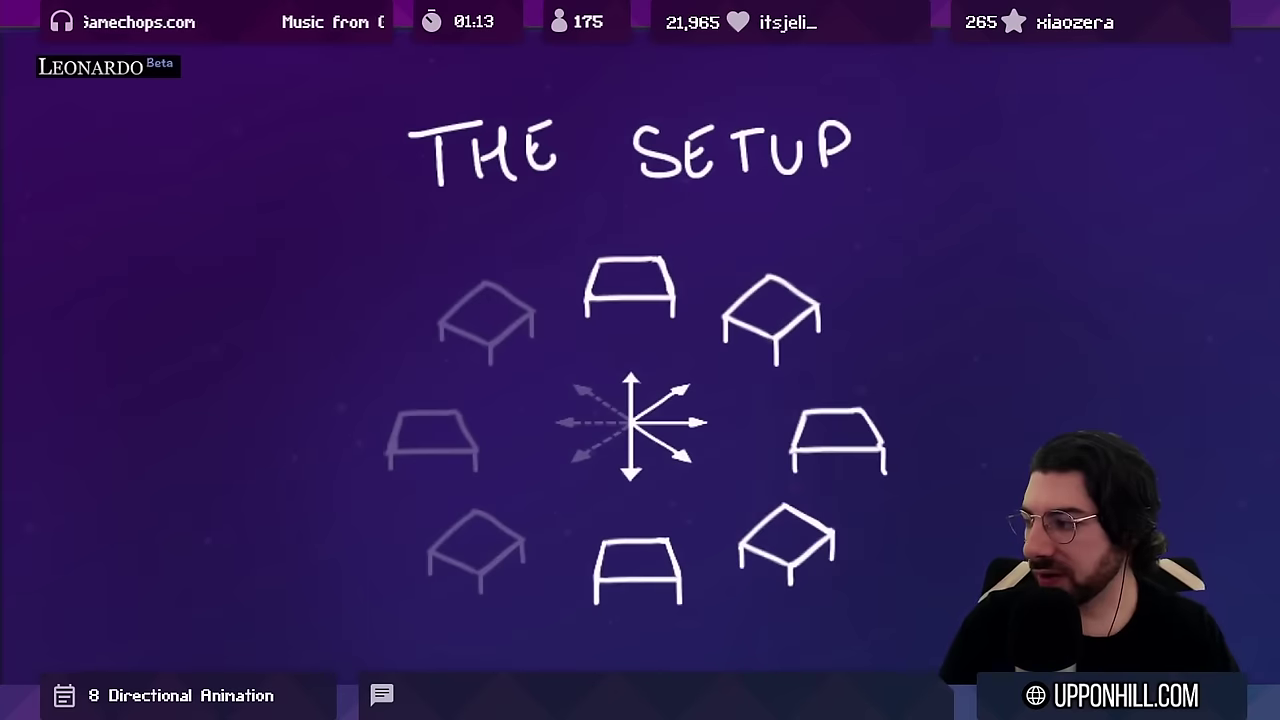
Switch to Leonardo and sketch a straight vertical leg with a hip bar, knee and foot in a blank area
drag(568, 579, 518, 169)
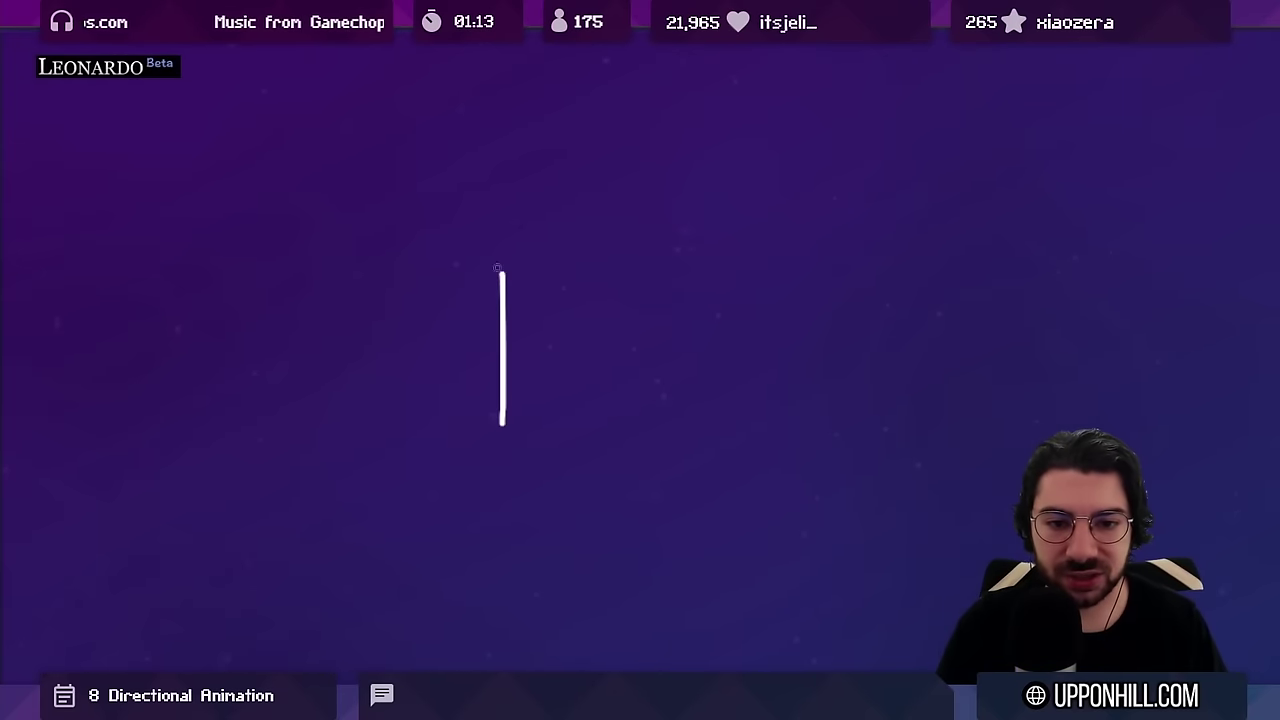
drag(474, 268, 524, 268)
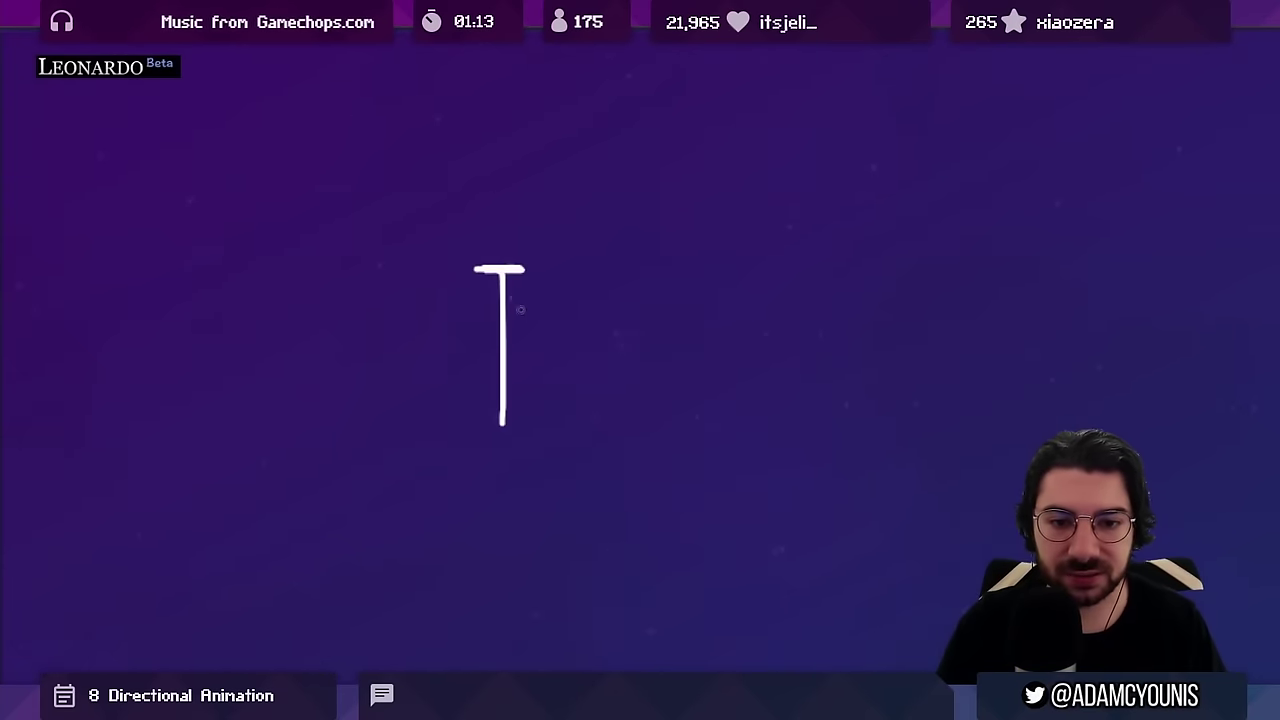
key(ctrl+z)
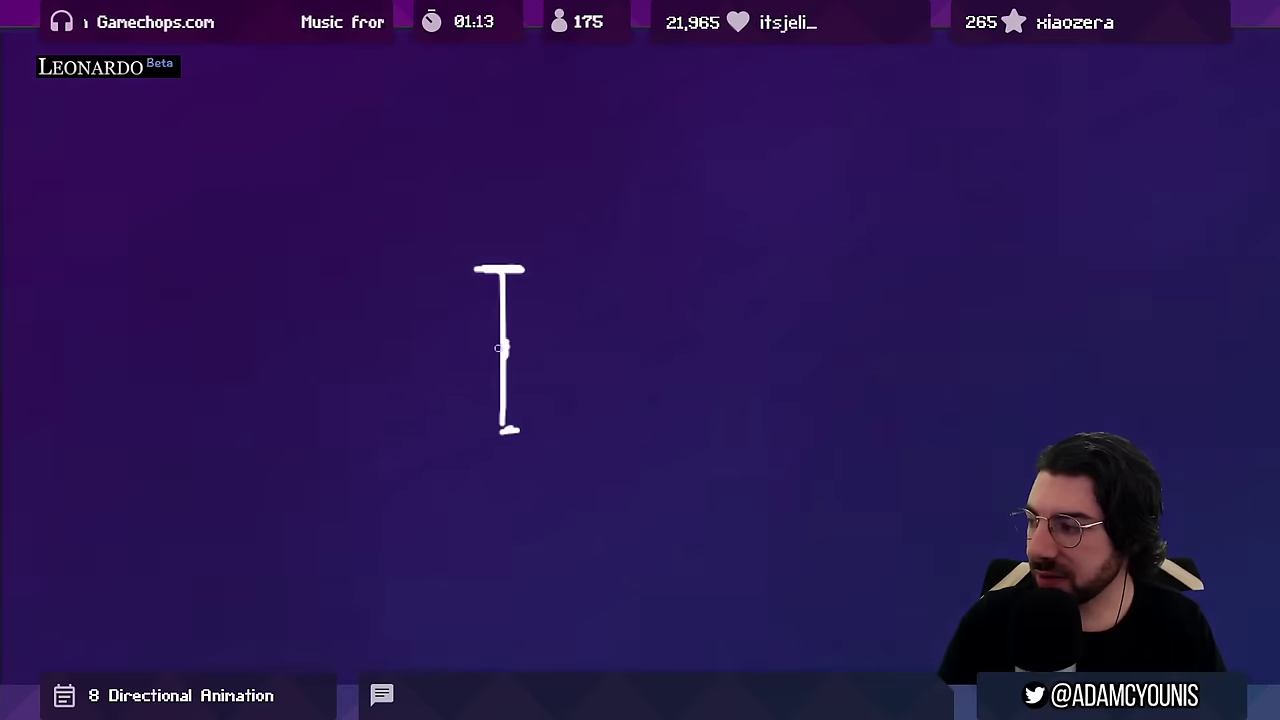
Duplicate the straight leg sketch, rotate the copy so its foot swings forward, and place it beside the original
drag(650, 274, 740, 406)
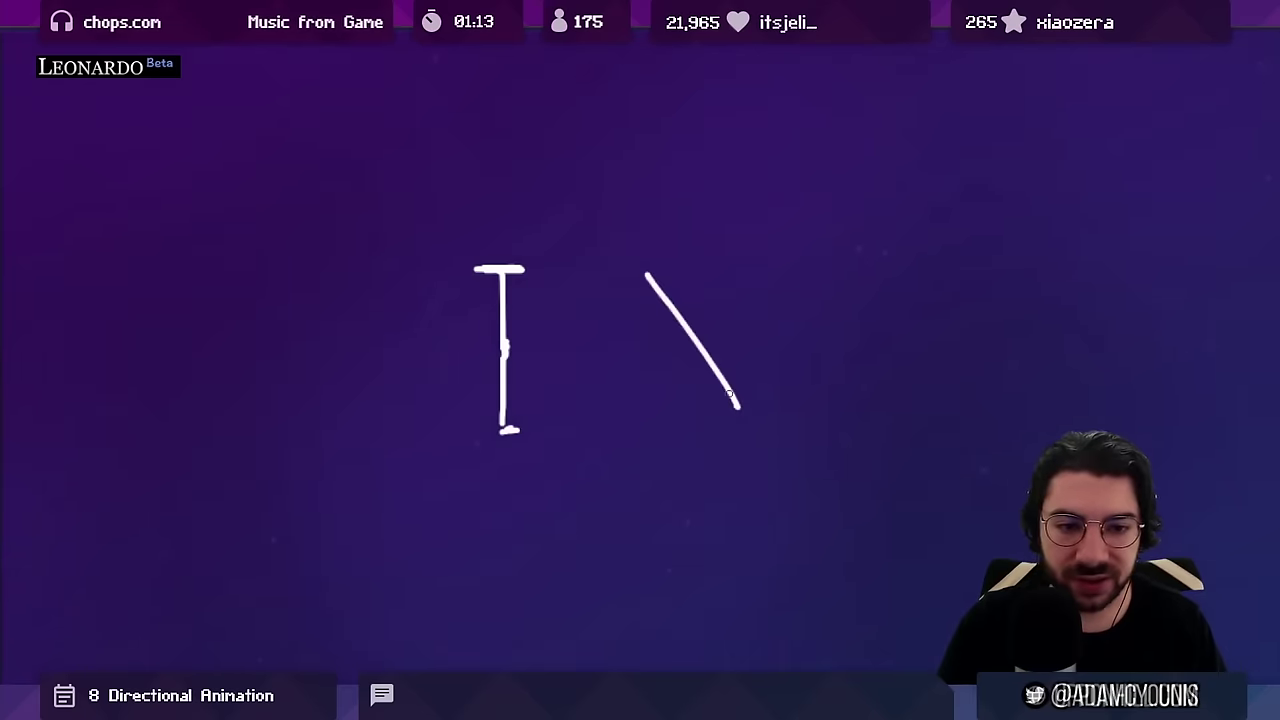
key(ctrl+z)
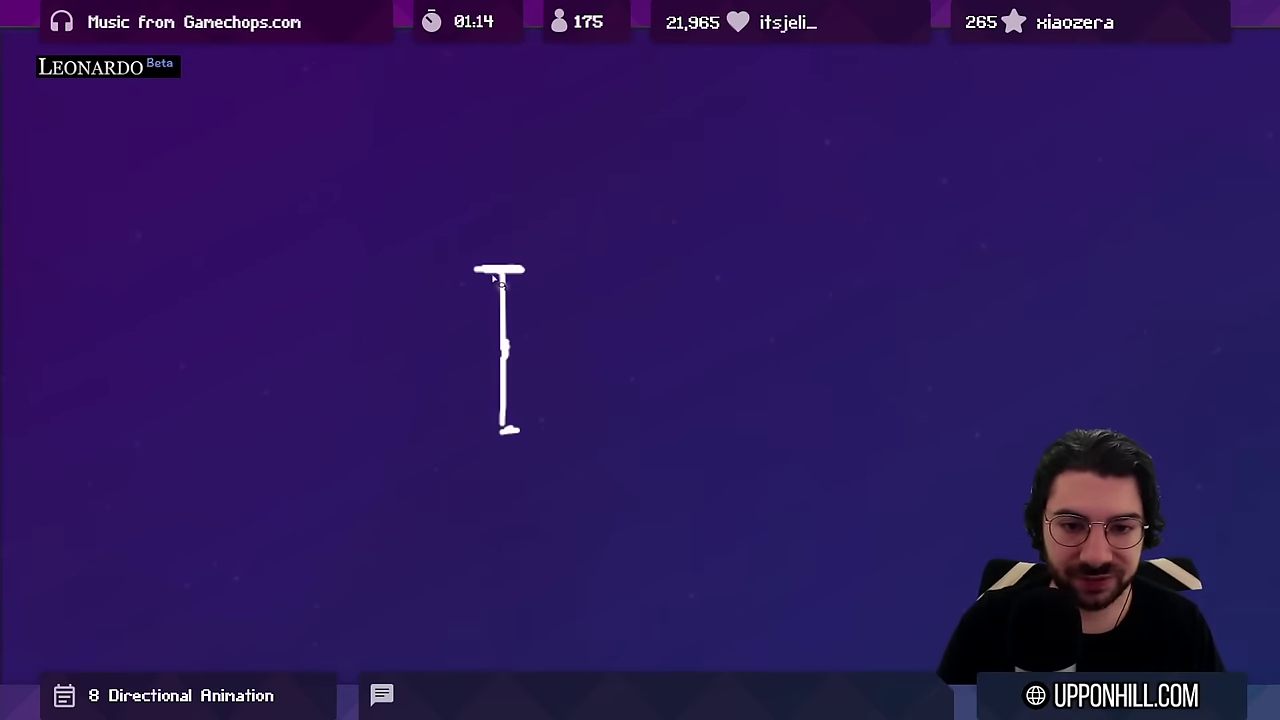
mouse_move(520, 223)
mouse_down()
mouse_move(525, 477)
mouse_move(528, 211)
mouse_up()
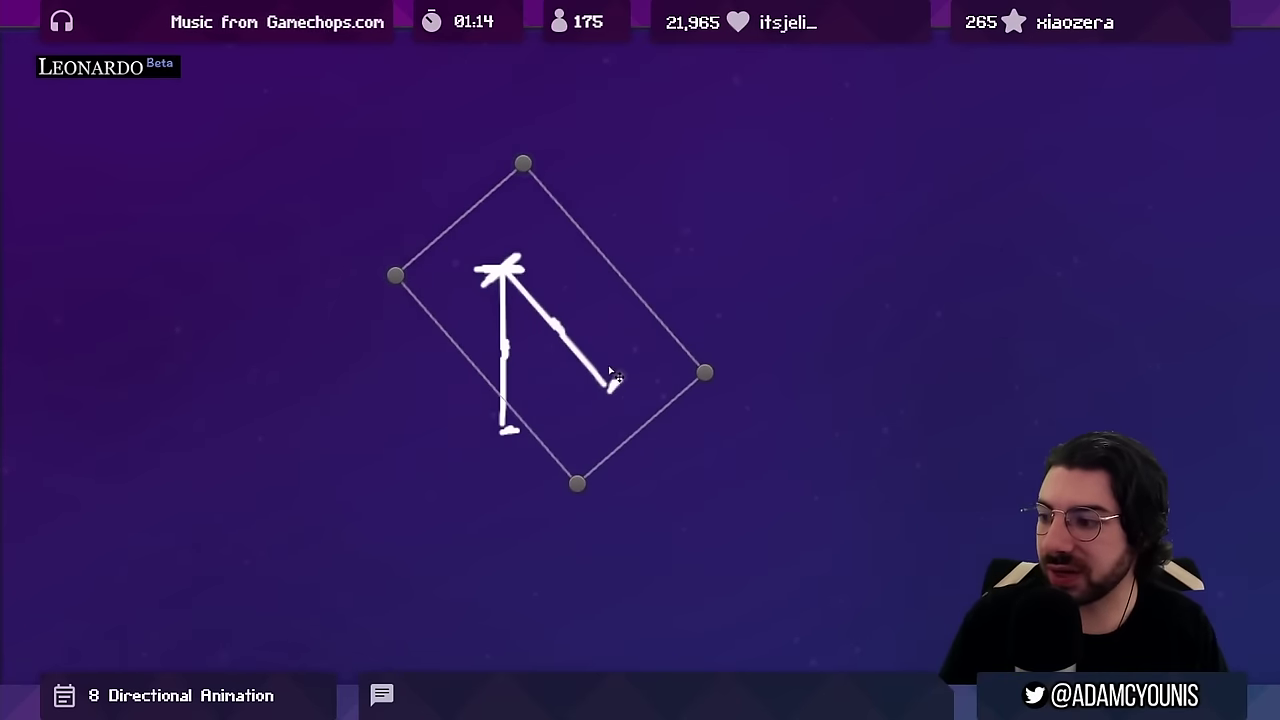
drag(613, 369, 682, 414)
key(Escape)
key(ctrl+t)
mouse_move(735, 232)
mouse_down()
mouse_move(686, 153)
mouse_move(661, 146)
mouse_up()
drag(629, 312, 633, 324)
key(Return)
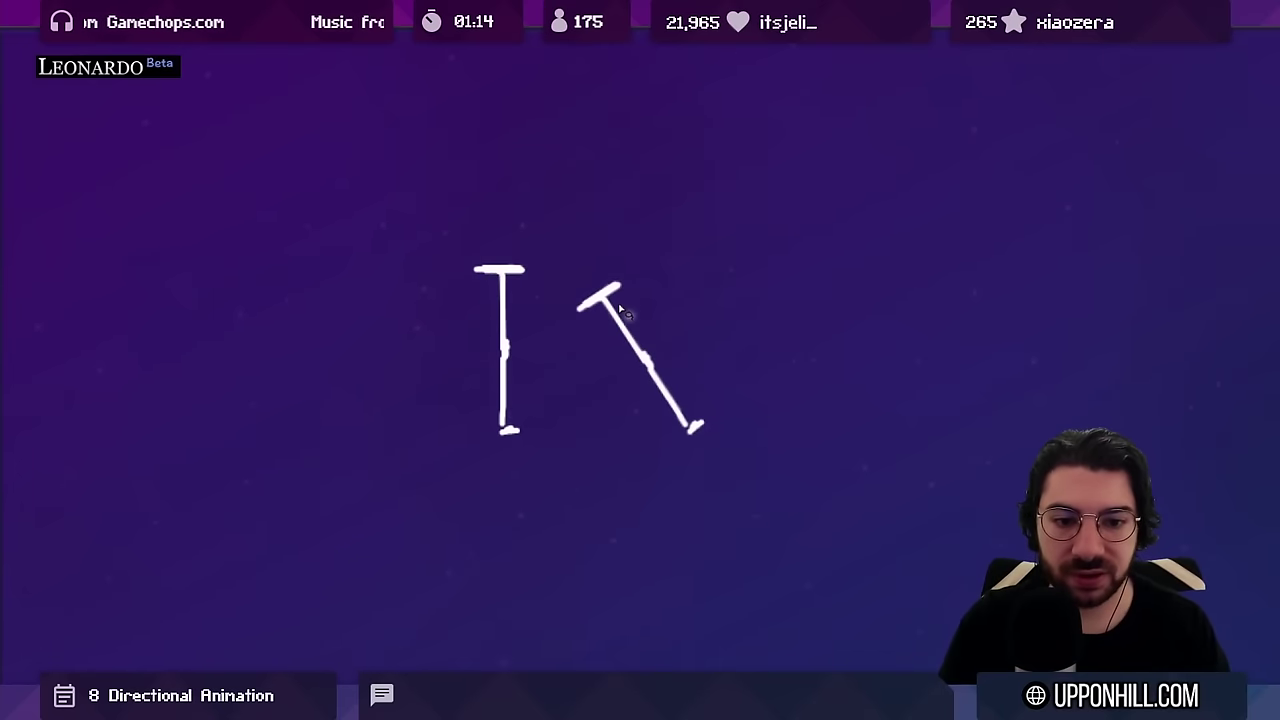
drag(429, 437, 768, 438)
key(ctrl+z)
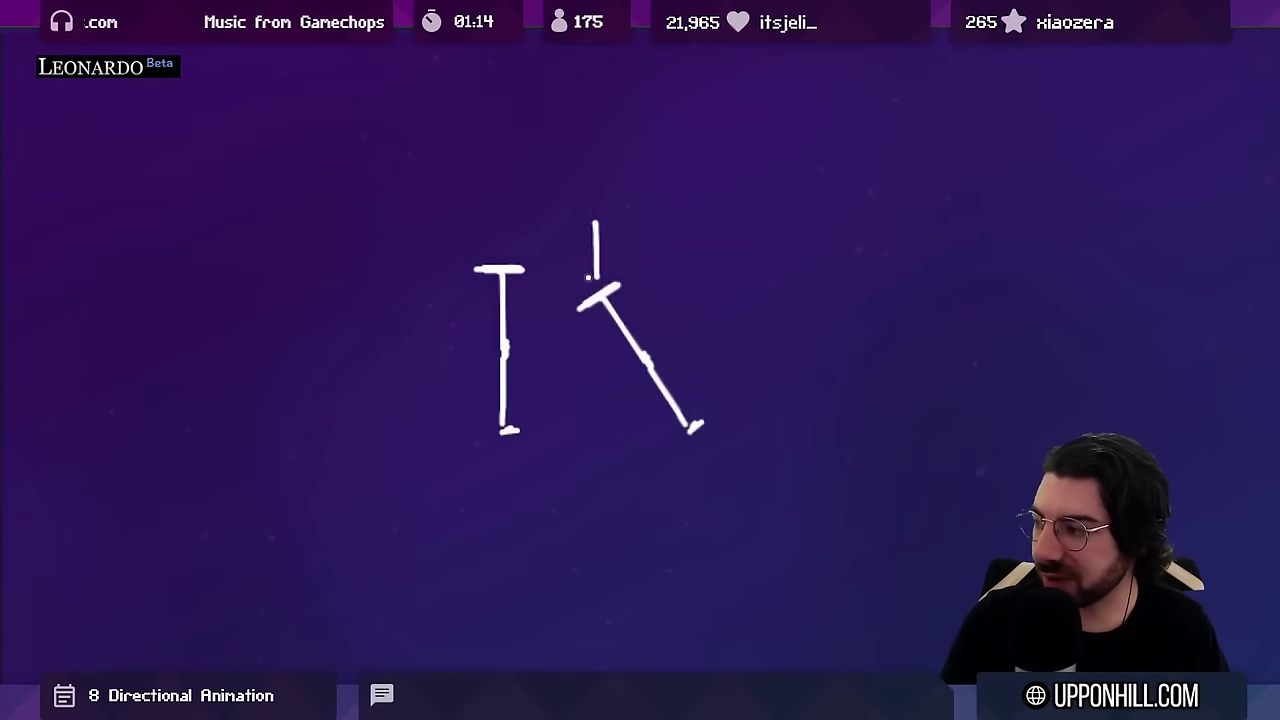
key(ctrl+z)
Sketch oval torsos above both legs and complete the stepping figure, moved farther from the standing one, with a bent back leg
drag(478, 268, 538, 222)
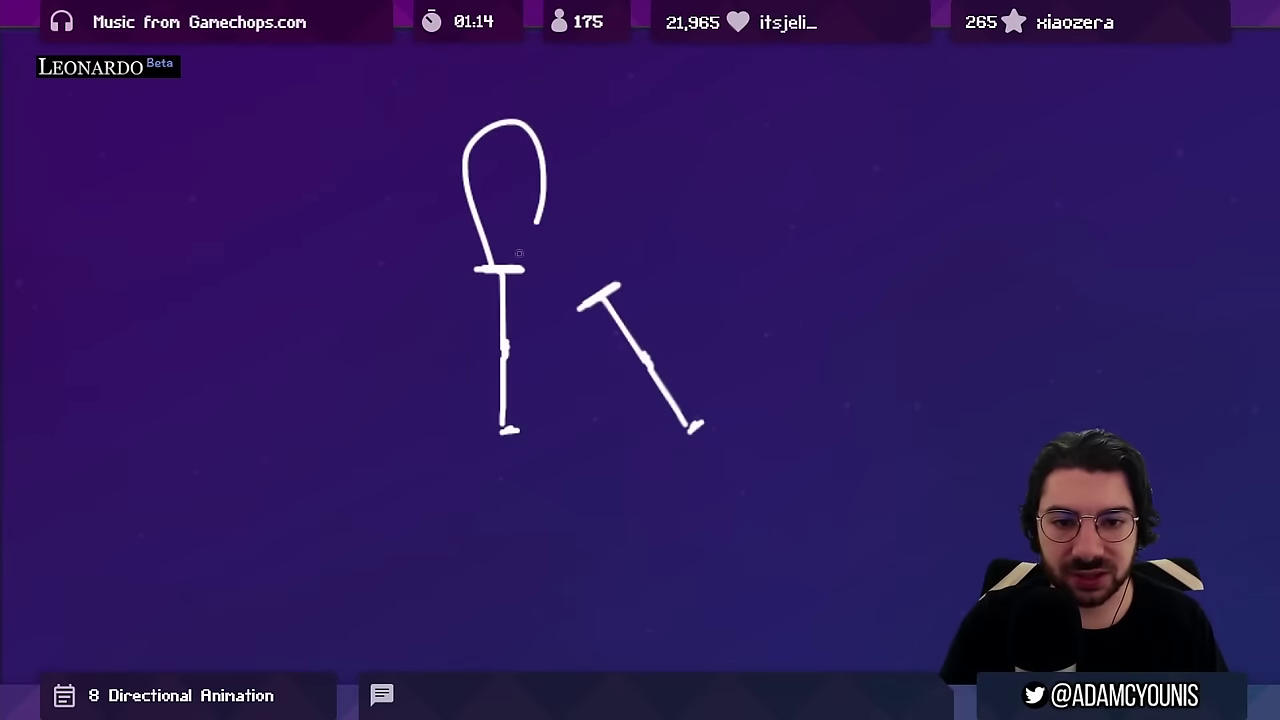
mouse_move(584, 170)
mouse_down()
mouse_move(586, 298)
mouse_move(600, 290)
mouse_up()
key(ctrl+z)
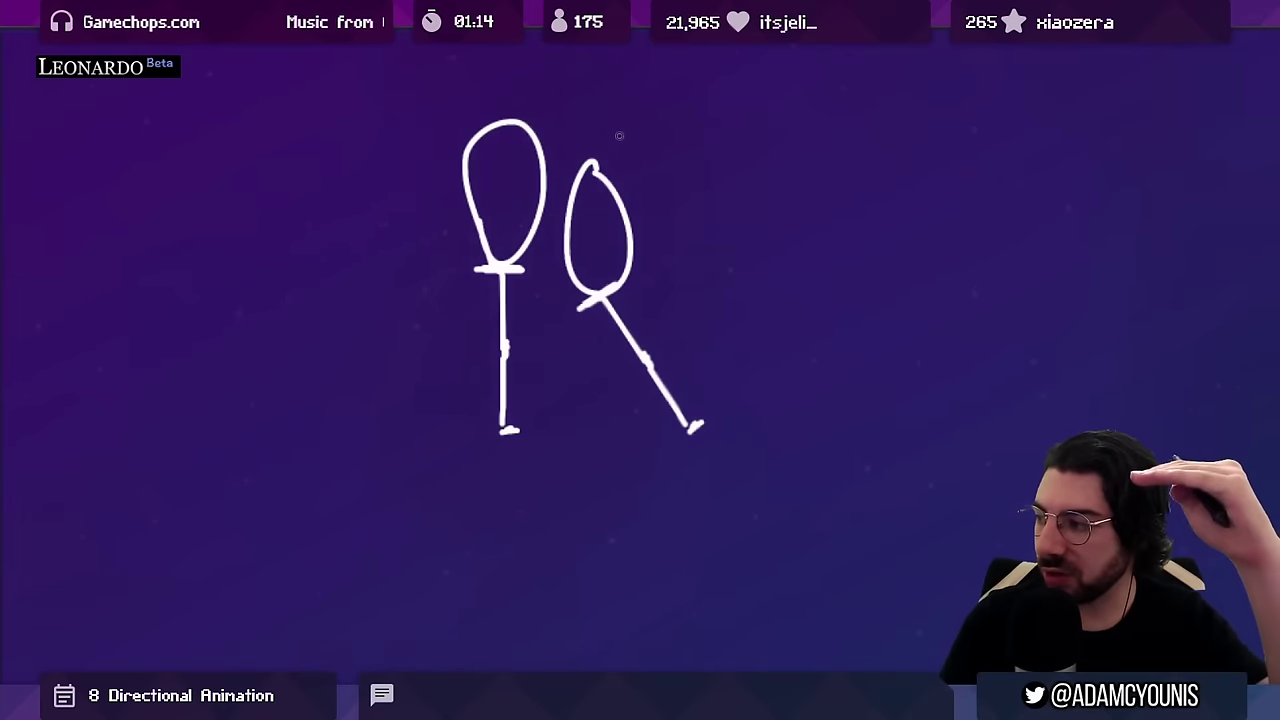
mouse_move(607, 130)
mouse_down()
mouse_move(557, 409)
mouse_move(609, 115)
mouse_up()
drag(603, 331, 768, 337)
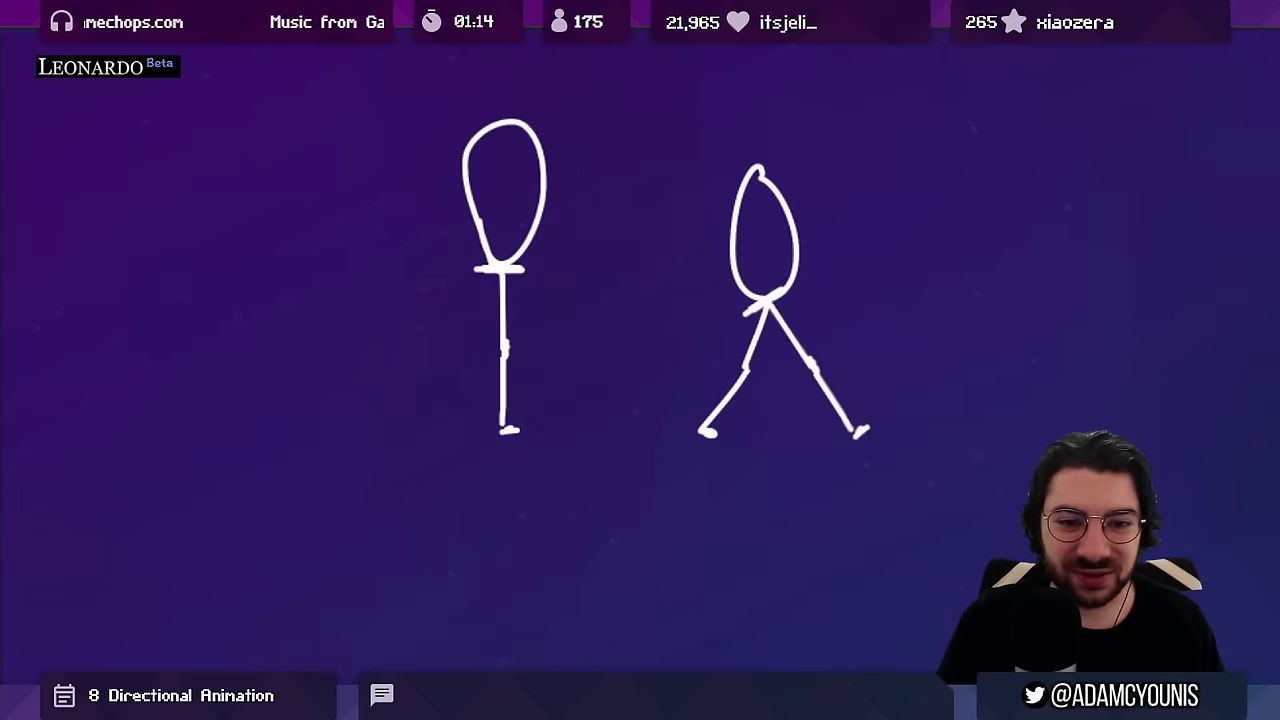
Switch back to Aseprite and lower the torso and head by one pixel in frame 7 of the east-facing walk
key(alt+Tab)
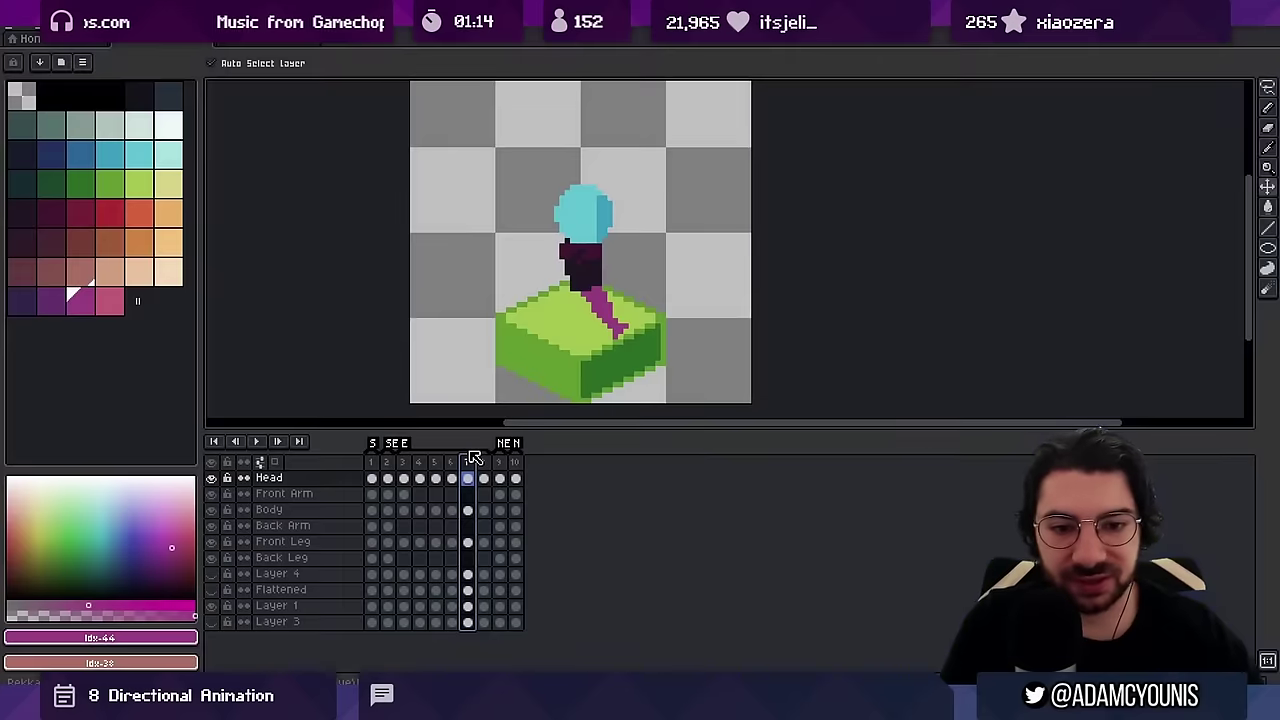
drag(453, 464, 468, 466)
key(z)
click(598, 344)
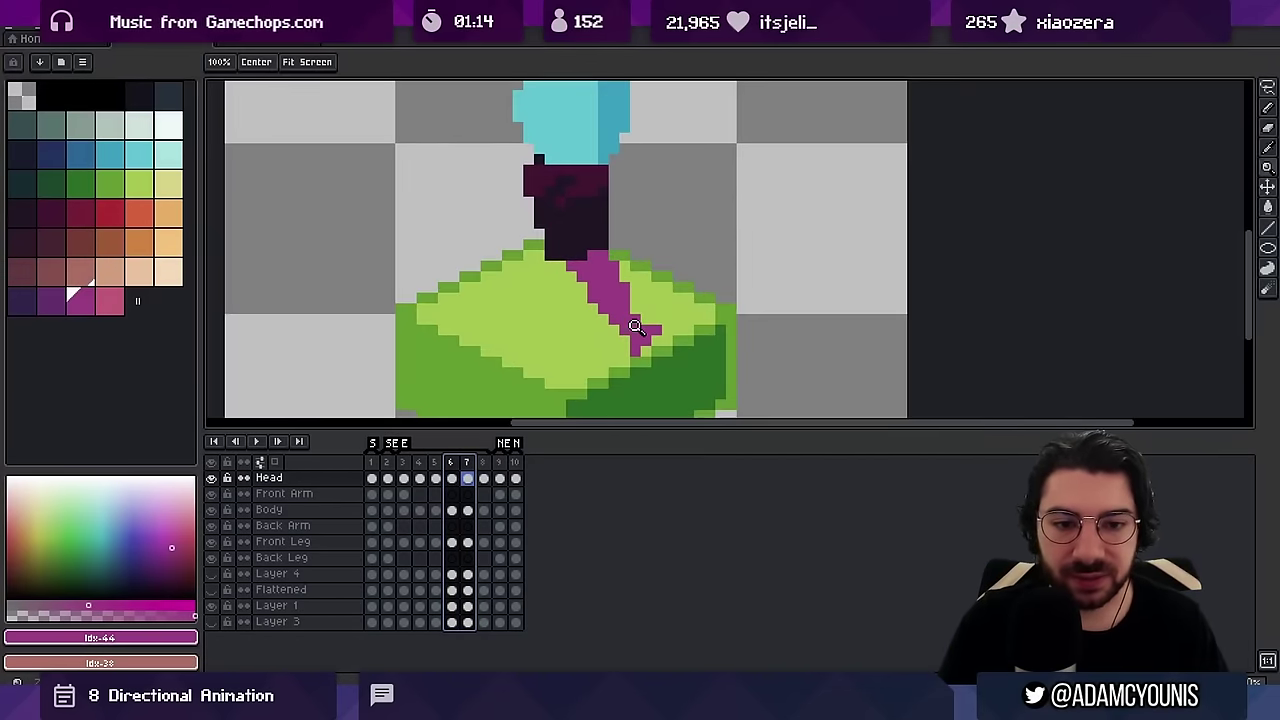
key(v)
click(603, 277)
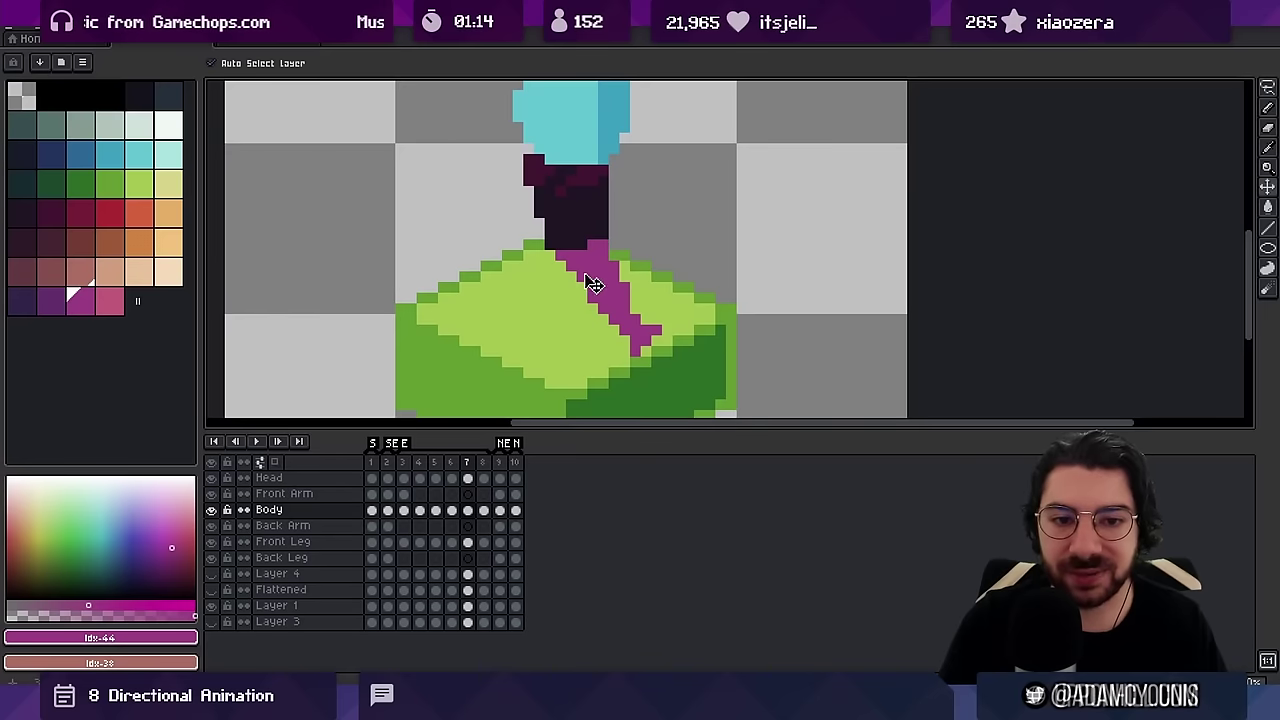
mouse_move(469, 462)
mouse_down()
mouse_move(456, 463)
mouse_move(489, 463)
mouse_move(474, 465)
mouse_up()
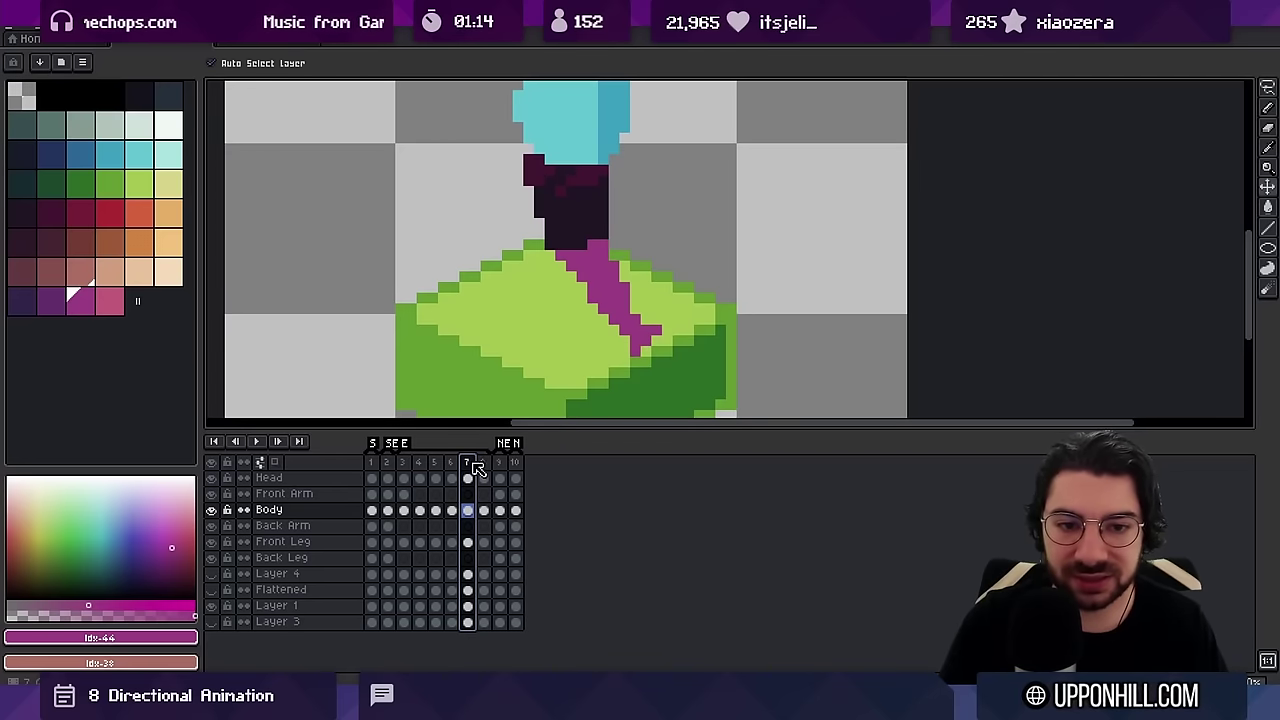
scroll(563, 214, up, 1)
click(582, 212)
key(space)
drag(577, 212, 568, 264)
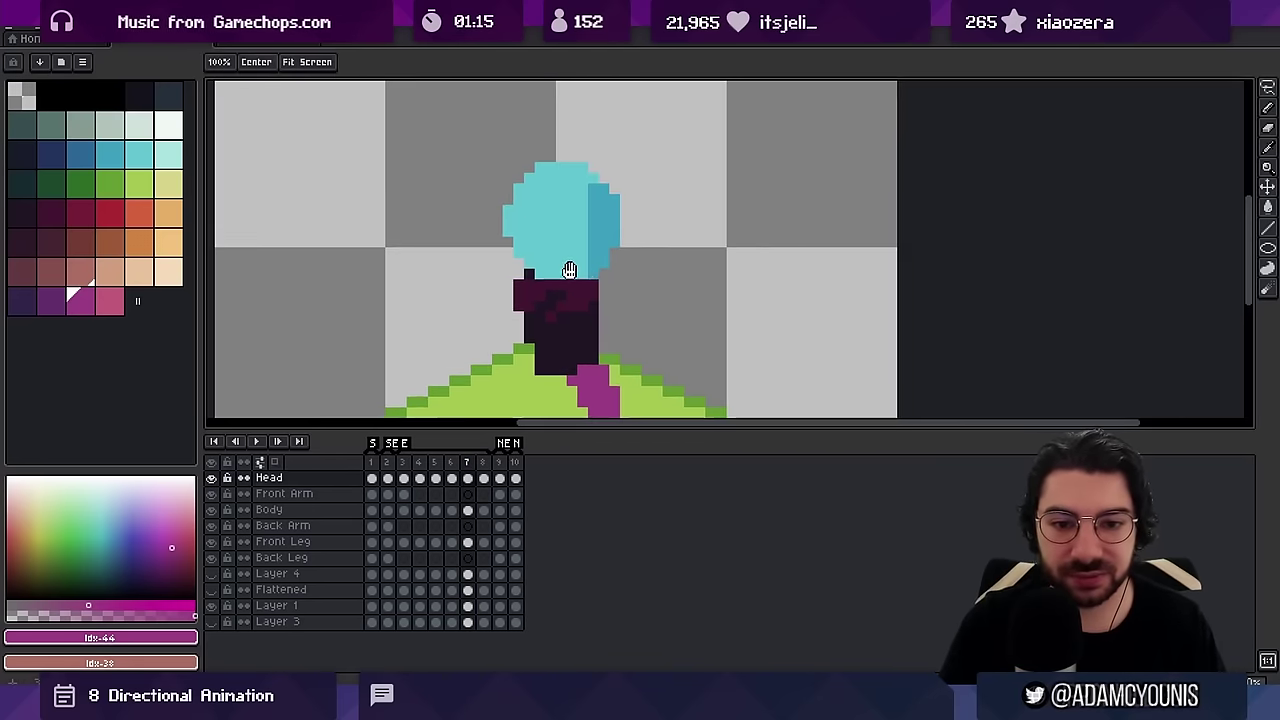
scroll(566, 264, down, 1)
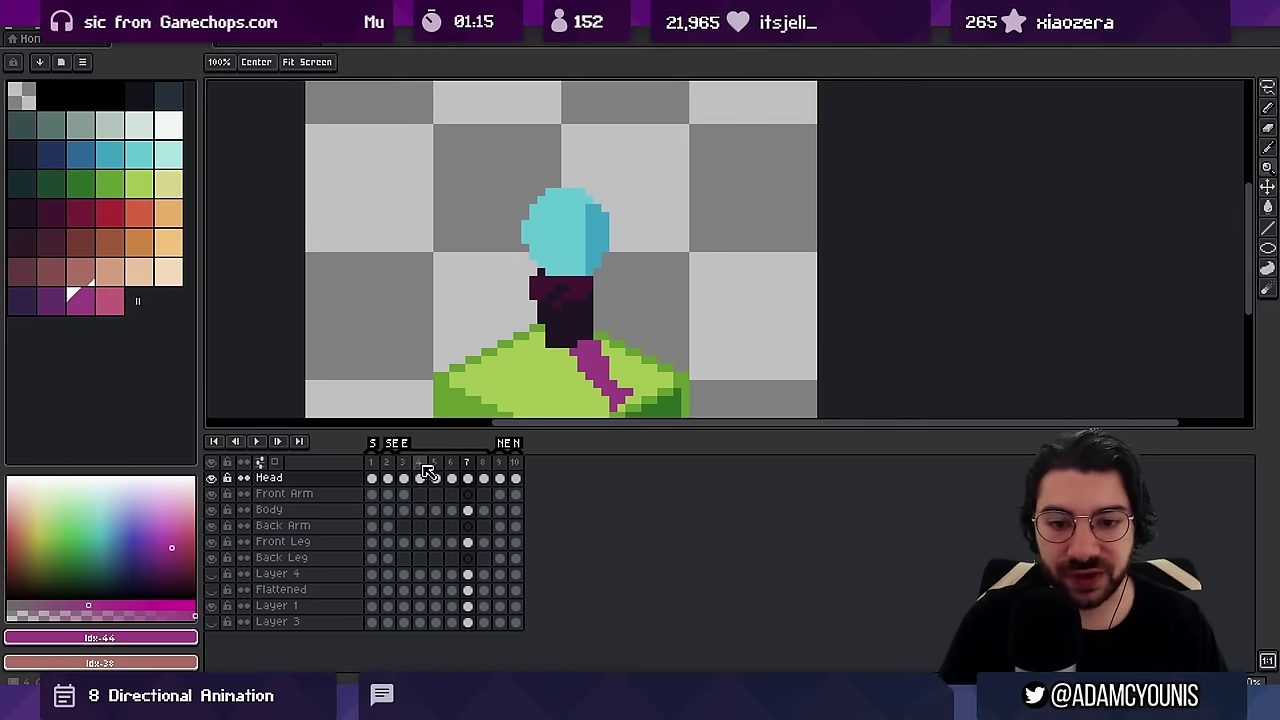
Lower the torso and head by two pixels in frame 4 and play the walk animation to check the bobbing
click(430, 468)
key(v)
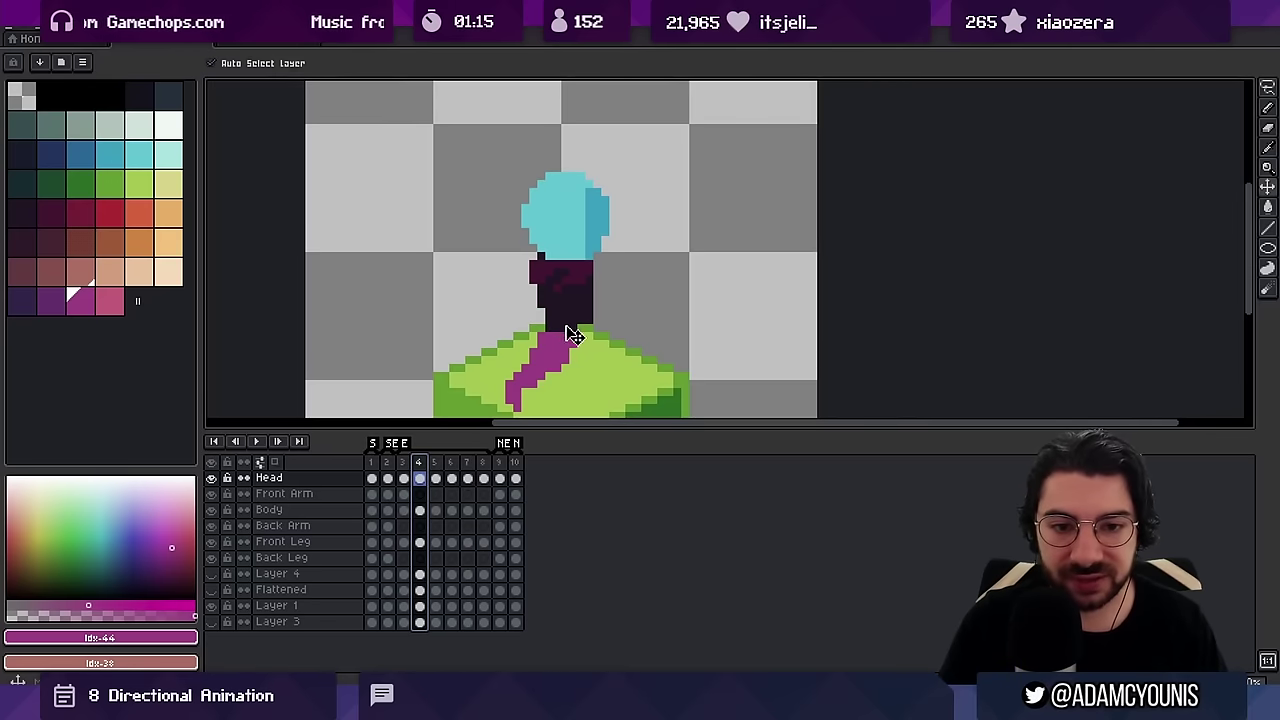
click(573, 335)
click(585, 241)
key(z)
scroll(527, 280, down, 2)
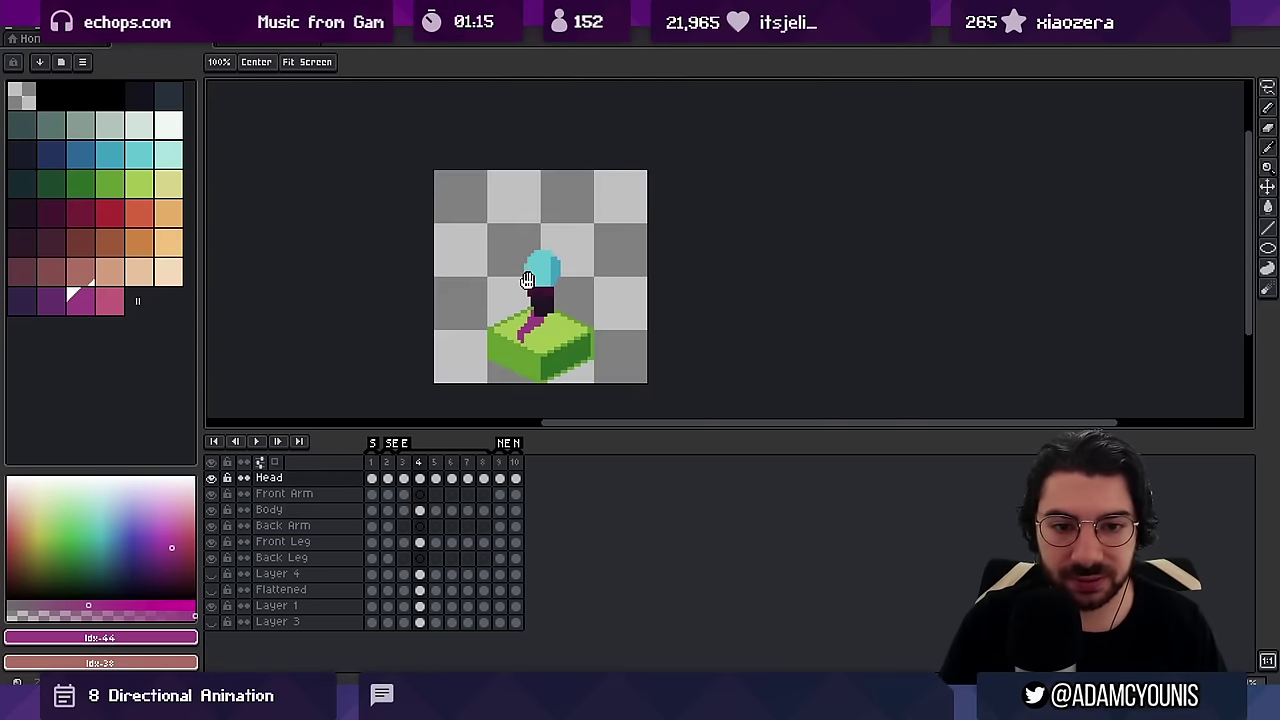
key(Return)
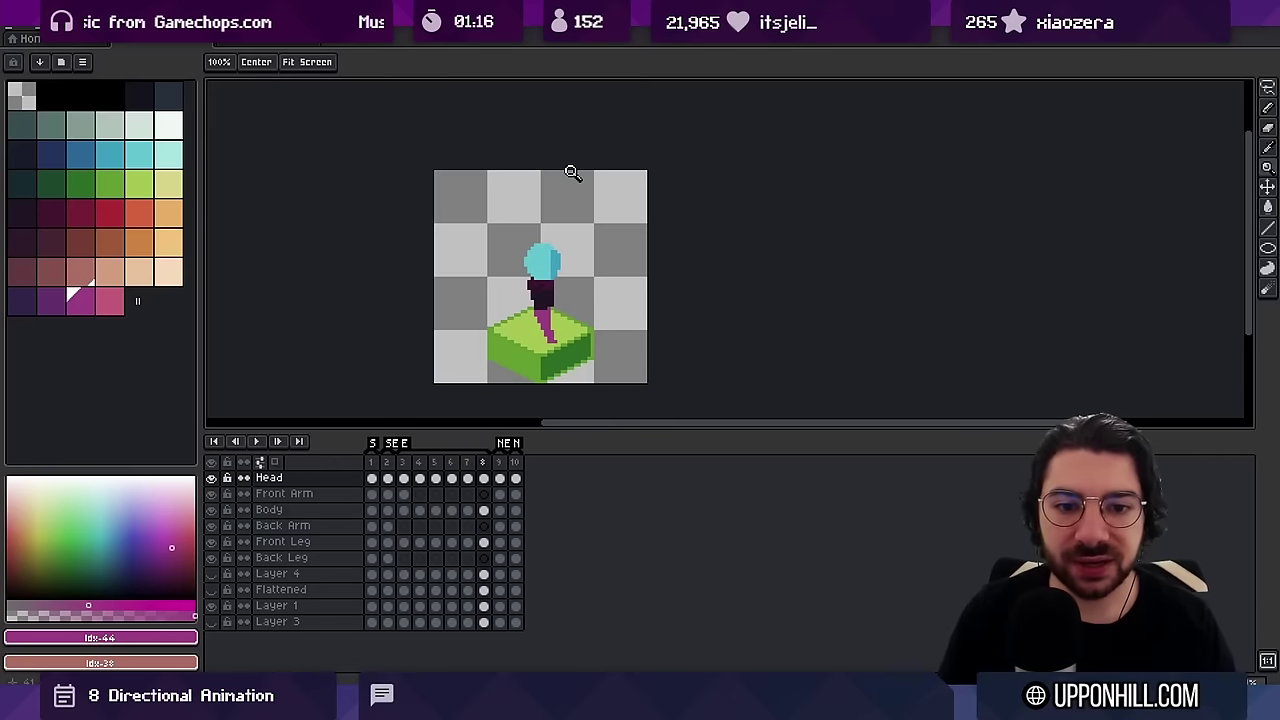
key(Return)
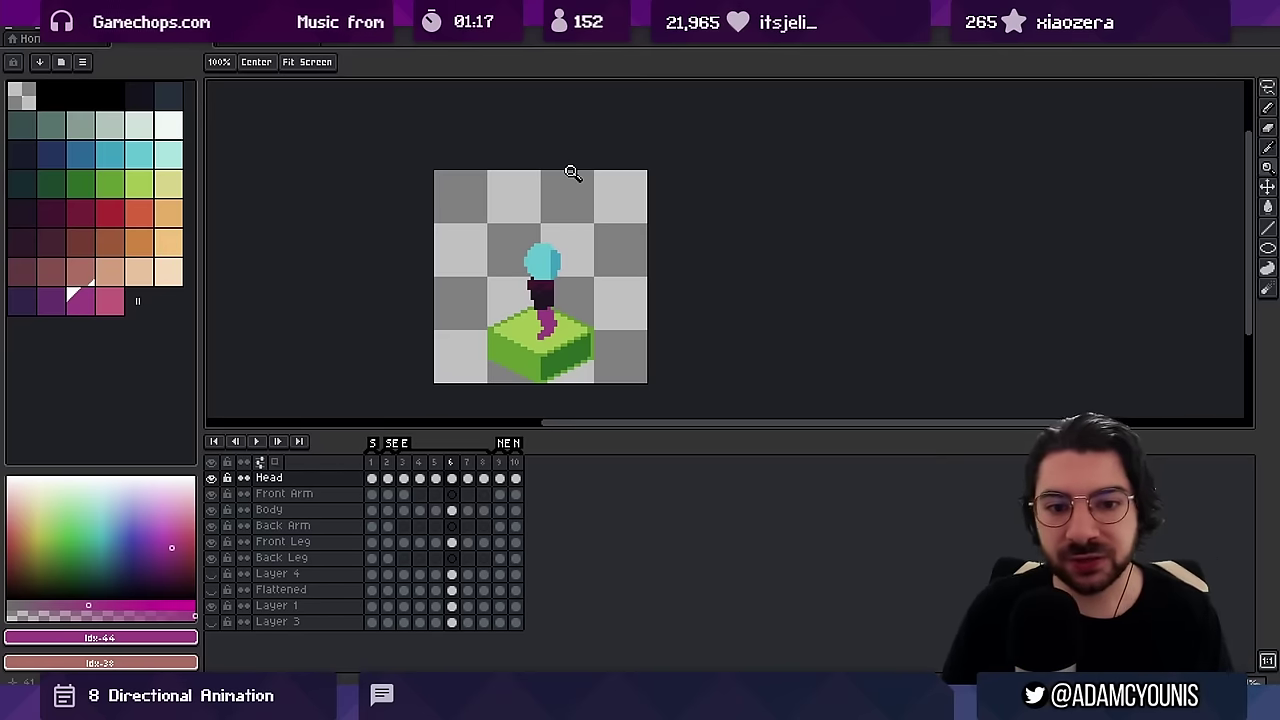
Reshape the front leg's shin and foot in frame 6 by erasing stray pixels and repainting with the leg's purple
drag(521, 338, 613, 332)
ctrl+click(613, 331)
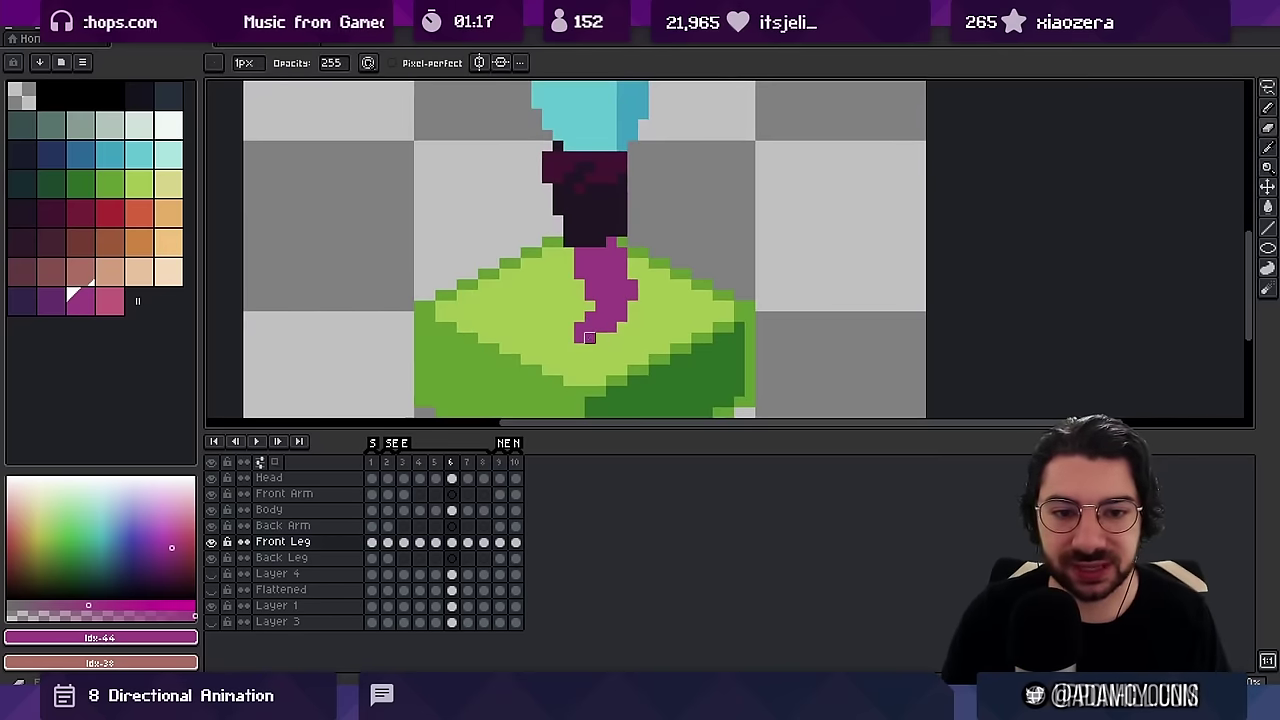
key(e)
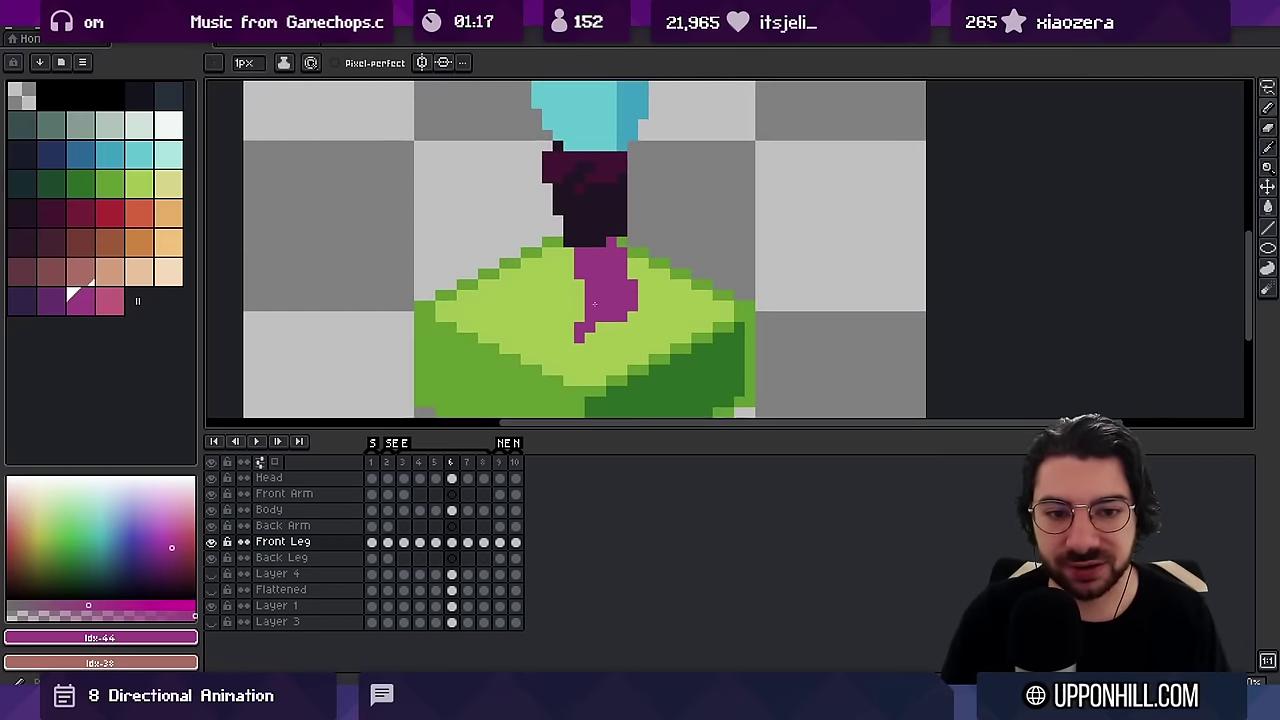
key(b)
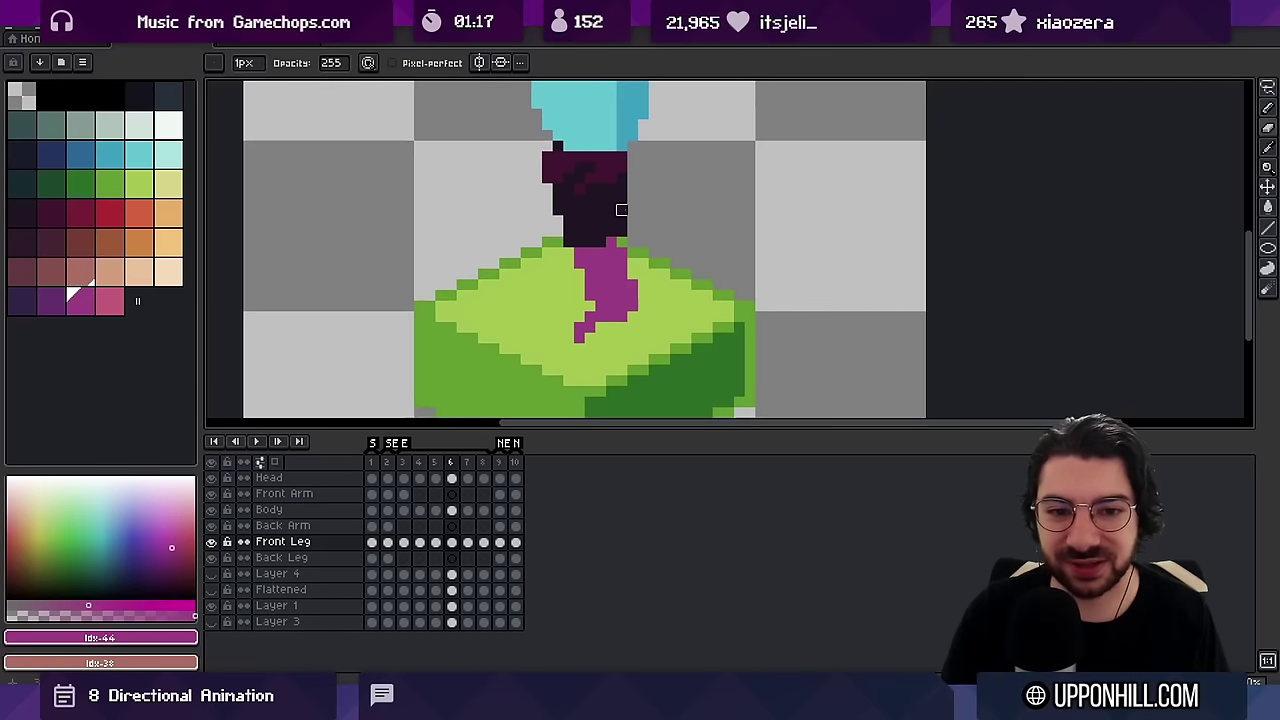
key(b)
alt+click(617, 306)
mouse_move(579, 317)
mouse_down()
mouse_move(604, 244)
mouse_move(601, 275)
mouse_up()
Step back and forth through the walk frames around frame 6 to examine the front leg's motion
key(z)
key(Left)
key(Left)
key(Right)
key(Right)
key(Right)
key(Left)
drag(601, 275, 690, 268)
scroll(690, 268, up, 2)
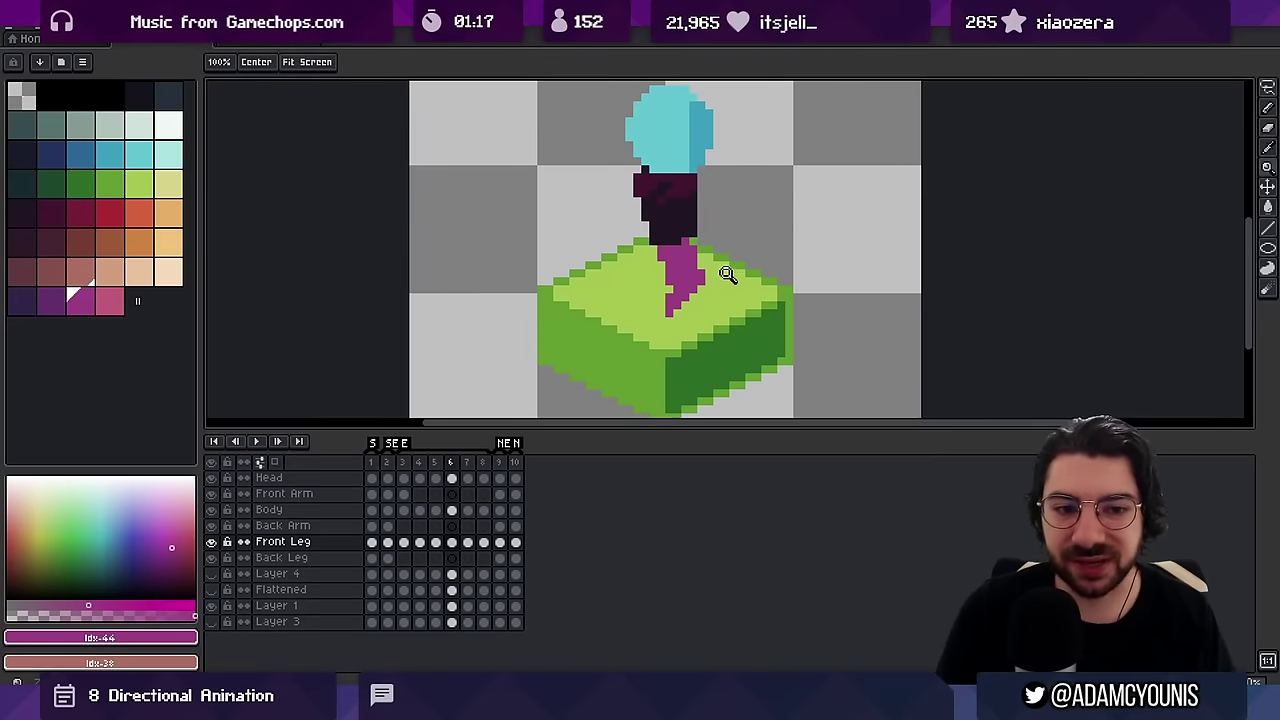
key(b)
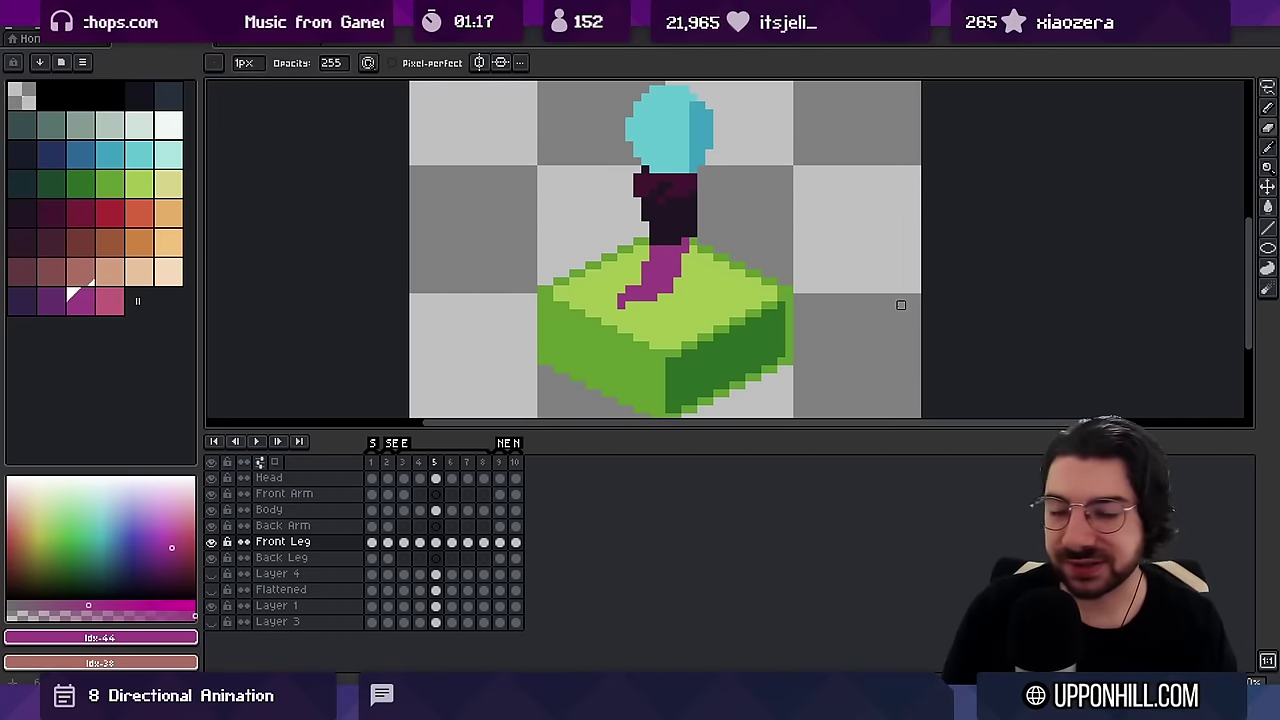
key(z)
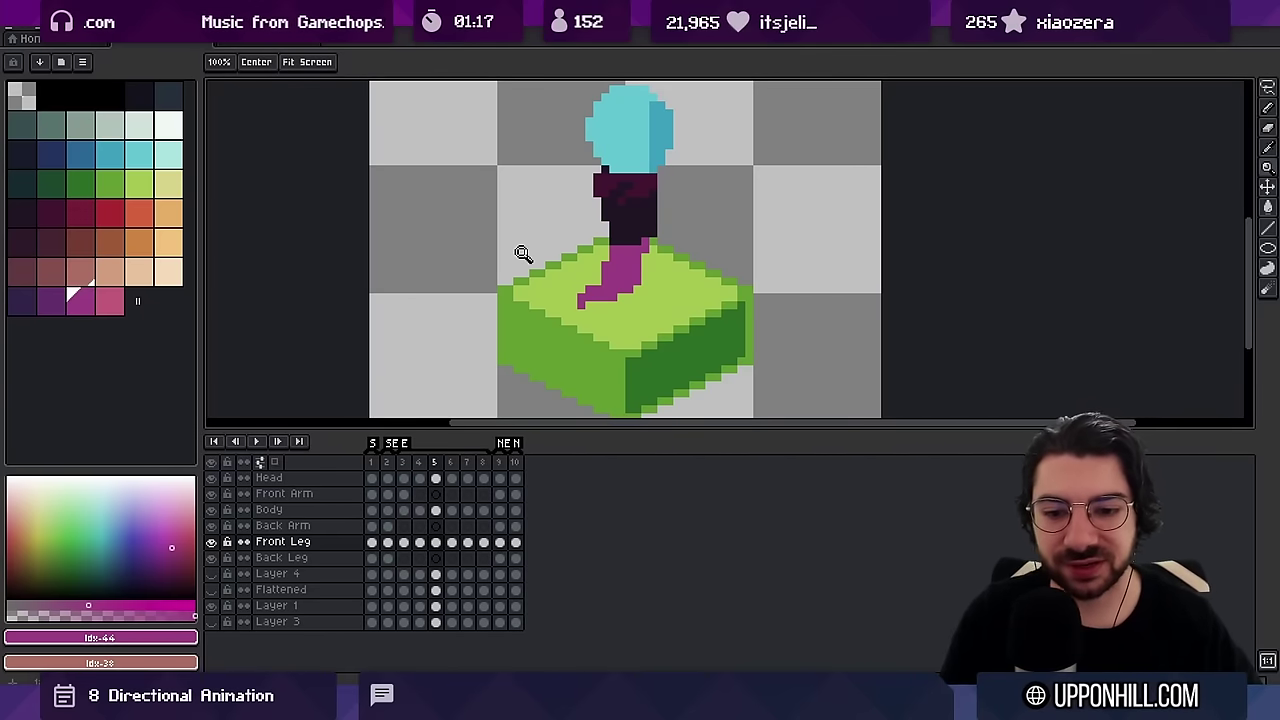
Copy the Front Leg cels of frames 3–8 to the Back Leg layer and offset the copies by three frames
mouse_move(483, 543)
mouse_down()
mouse_move(421, 531)
mouse_move(389, 541)
mouse_move(483, 547)
mouse_up()
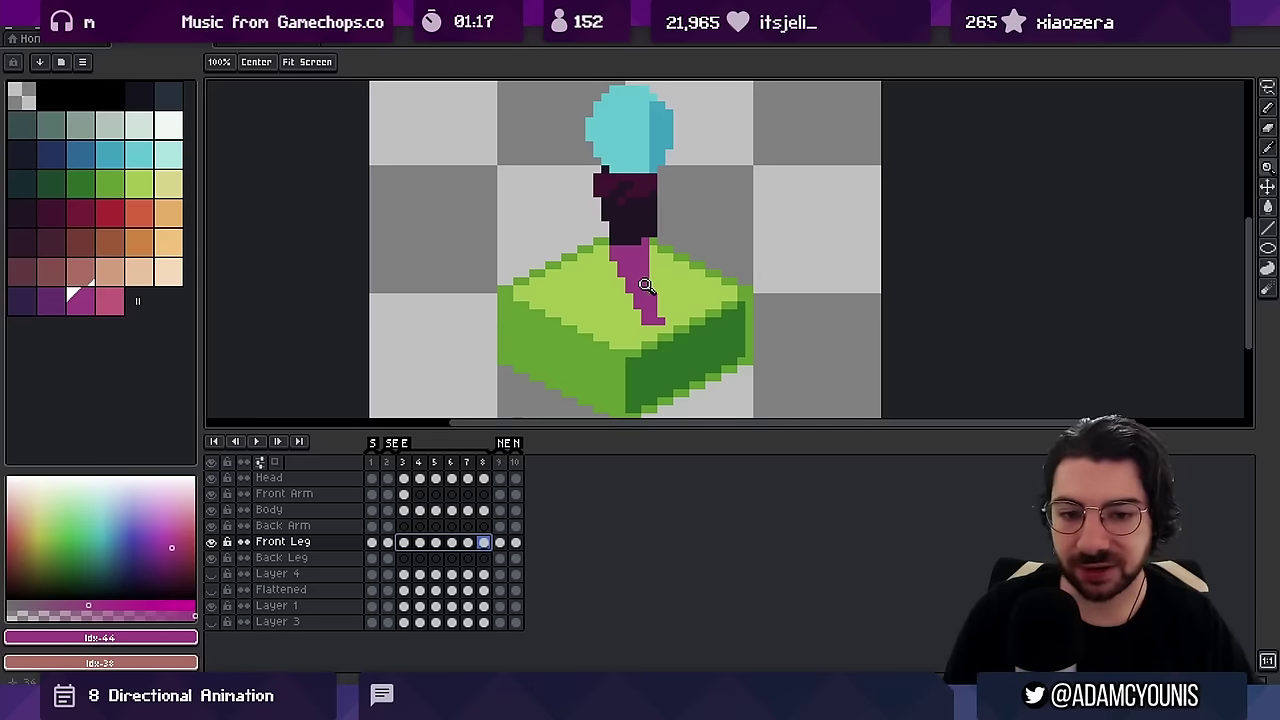
drag(404, 543, 484, 543)
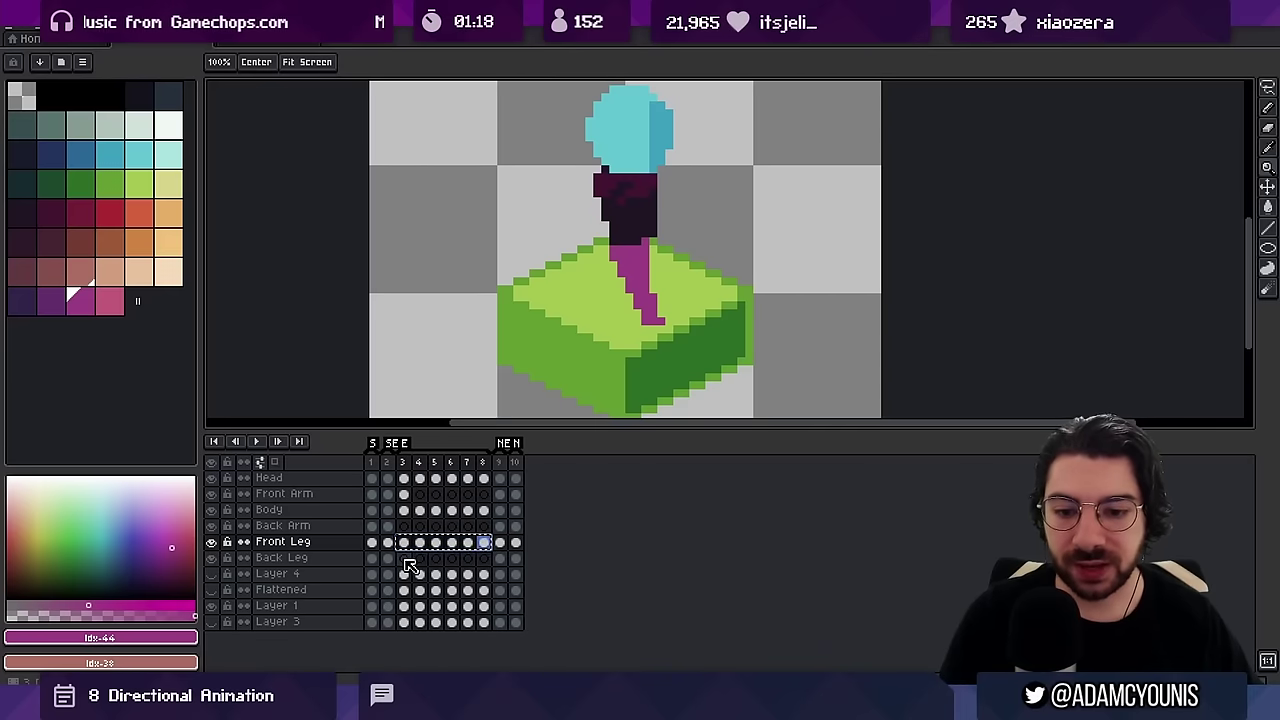
click(404, 559)
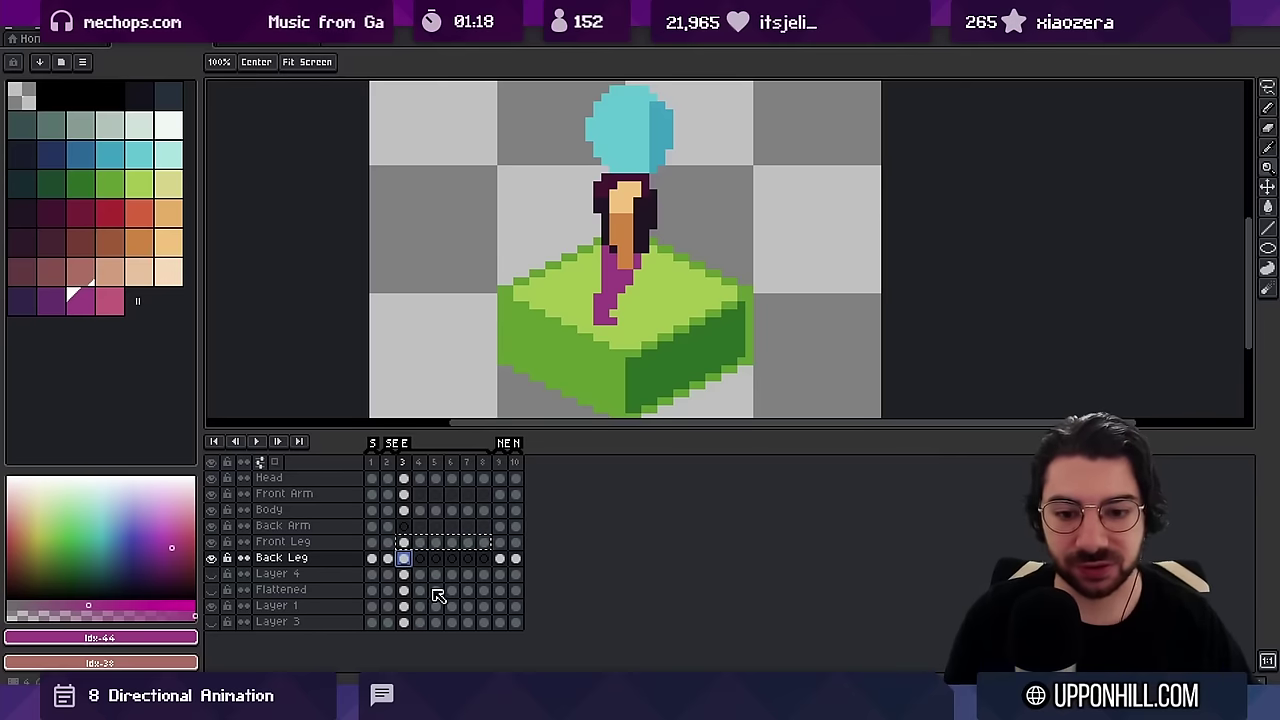
drag(418, 566, 486, 565)
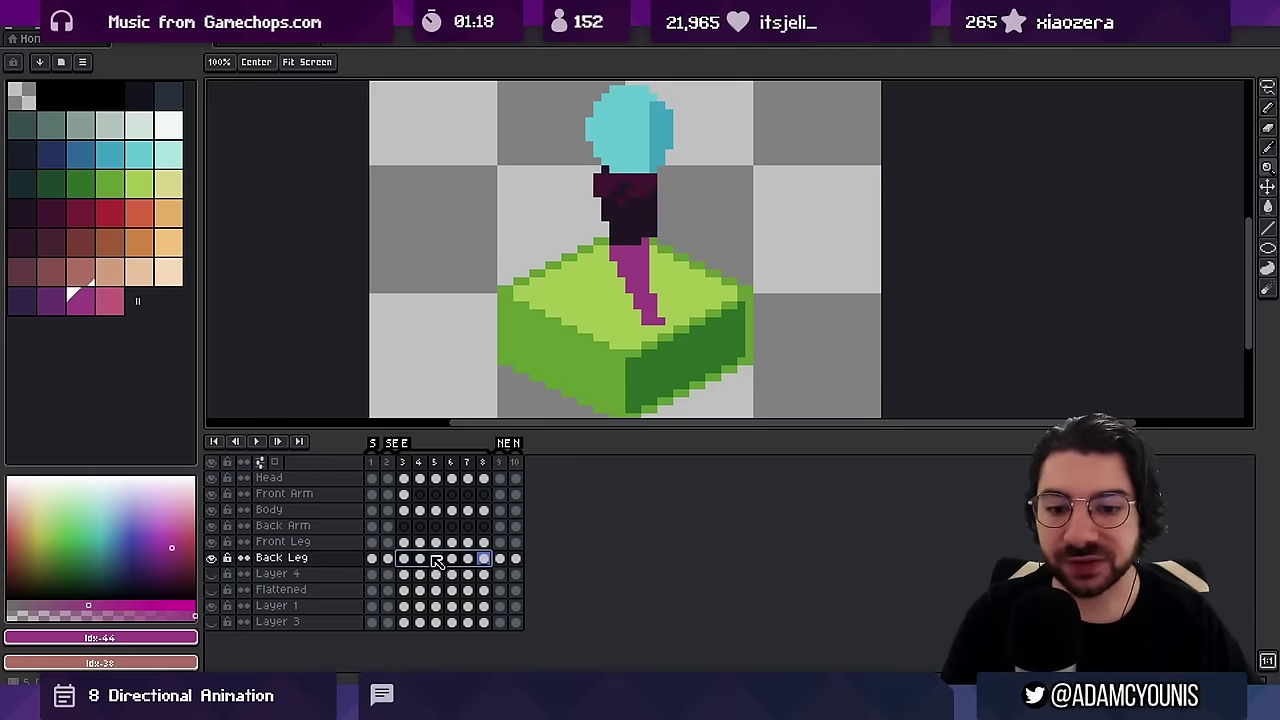
mouse_move(420, 560)
mouse_down()
mouse_move(485, 562)
mouse_move(405, 563)
mouse_move(590, 563)
mouse_move(571, 546)
mouse_move(411, 557)
mouse_move(560, 560)
mouse_move(540, 566)
mouse_move(491, 537)
mouse_move(462, 562)
mouse_move(471, 557)
mouse_move(422, 556)
mouse_up()
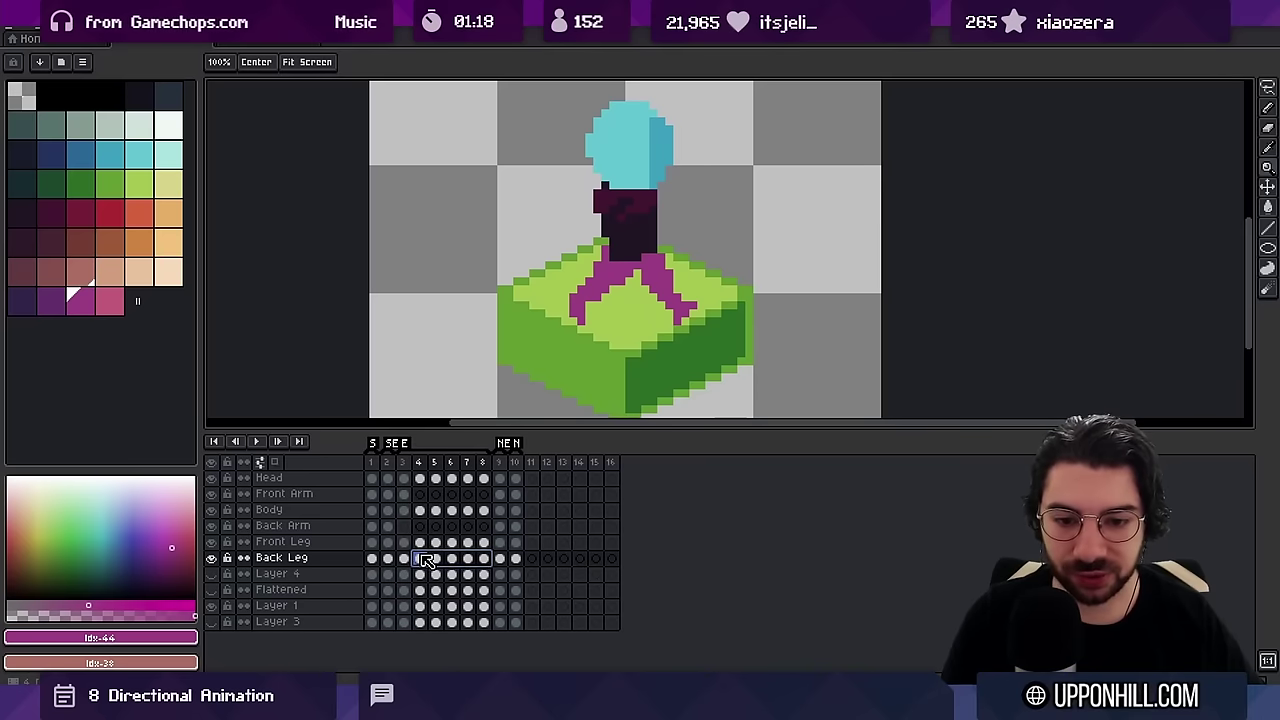
Replace the purple Idx-44 with the grey-green Idx-8 in the Back Leg cels of frames 3–8
shift+click(411, 560)
key(shift+r)
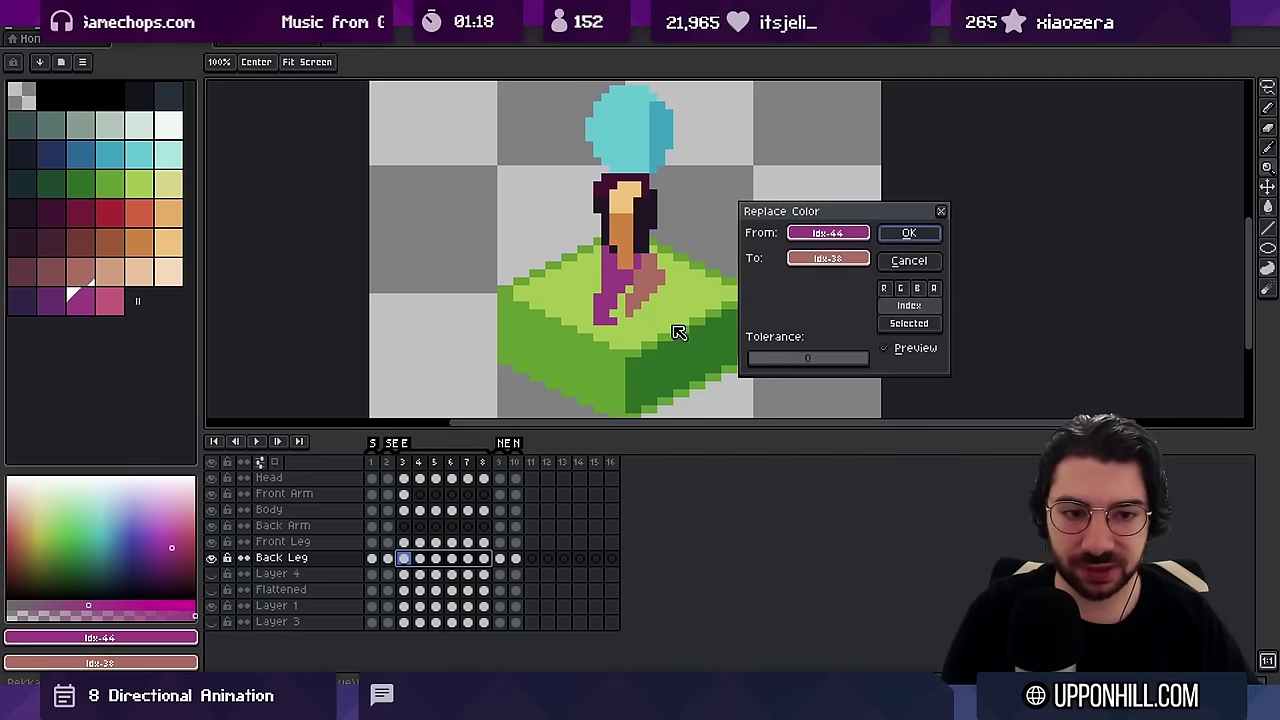
drag(808, 235, 3, 183)
click(81, 121)
click(919, 236)
drag(389, 466, 401, 469)
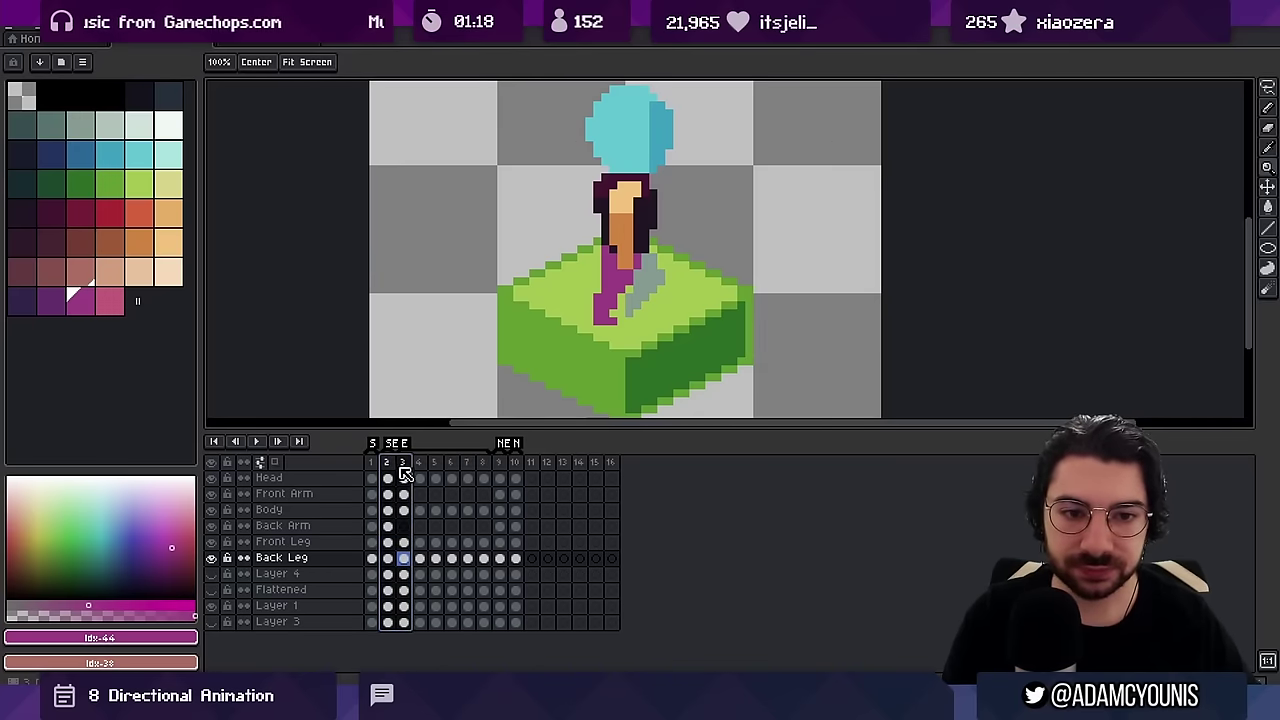
Replace Idx-8 with the darker Idx-7 in the Back Leg cels of frames 3–8 and play the walk animation
drag(484, 557, 418, 566)
key(shift+r)
drag(805, 236, 654, 273)
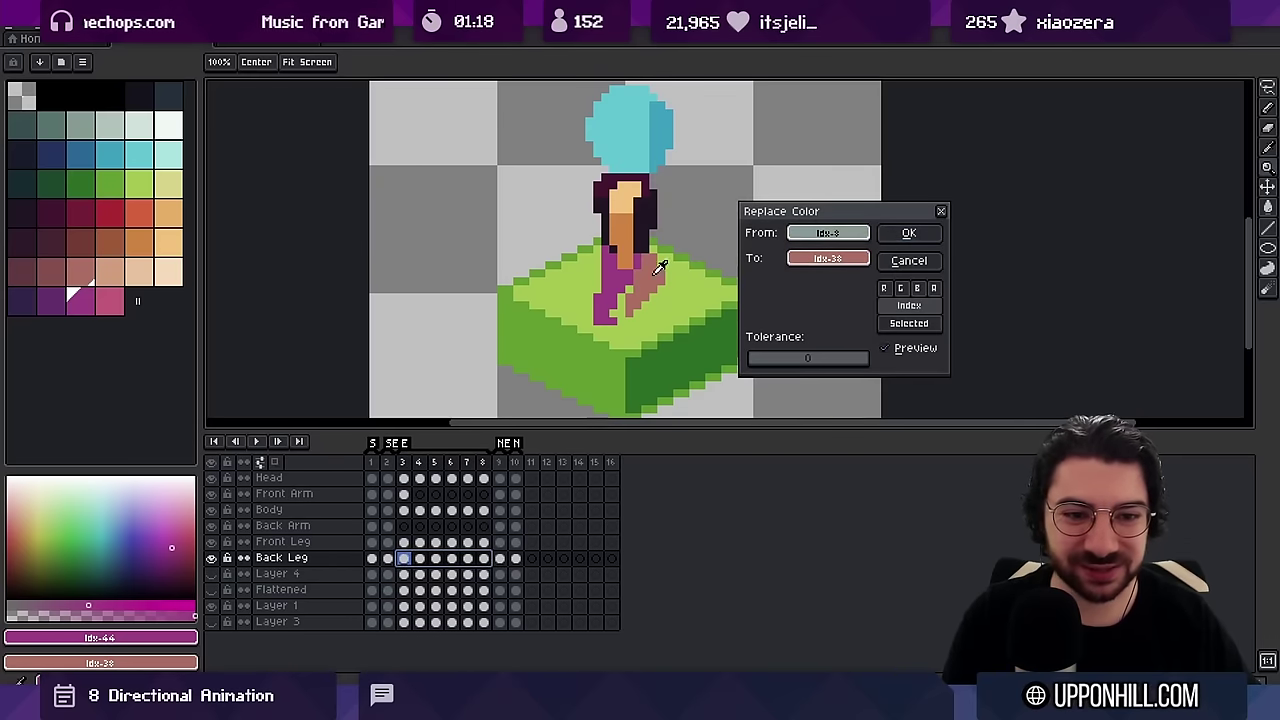
drag(804, 261, 48, 131)
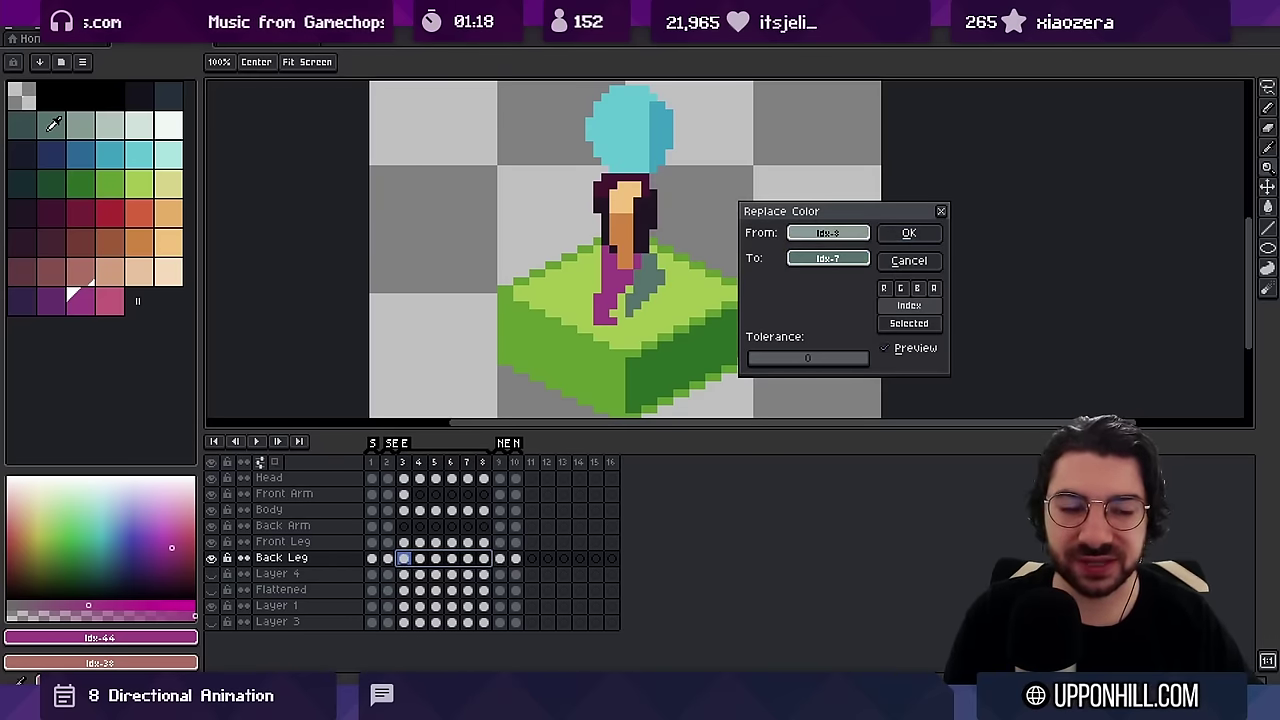
click(912, 233)
key(Return)
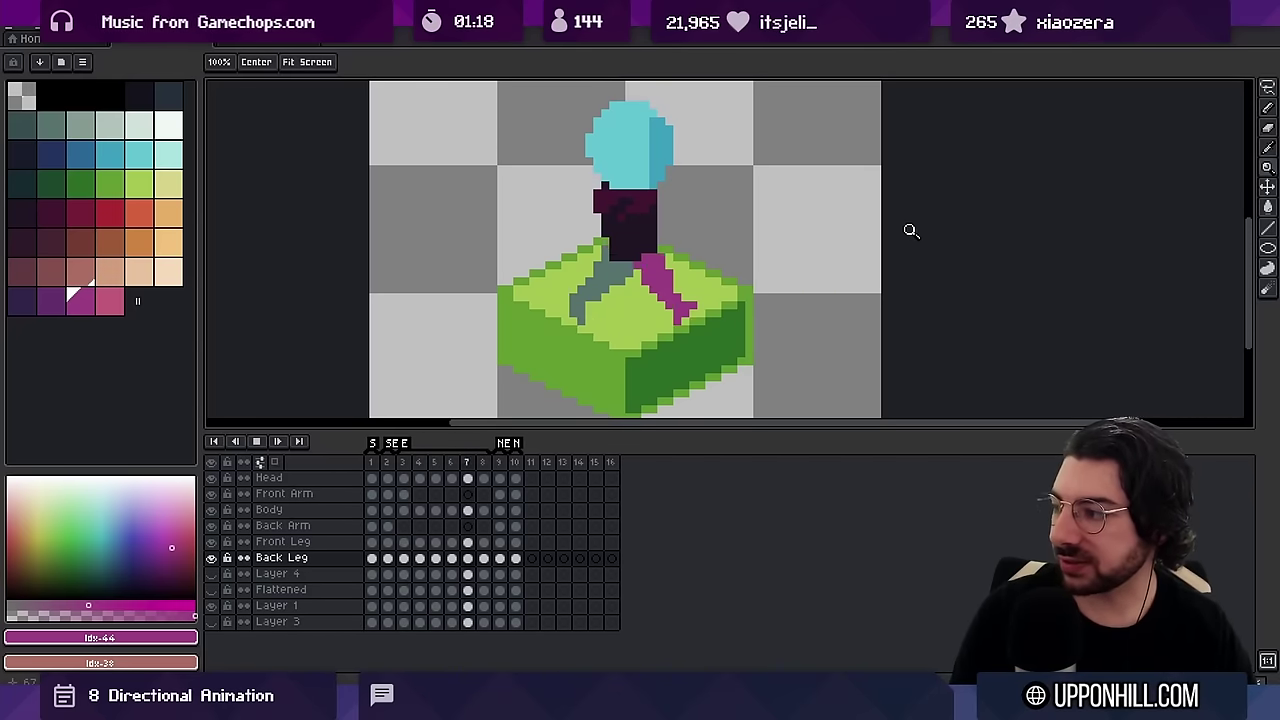
key(Return)
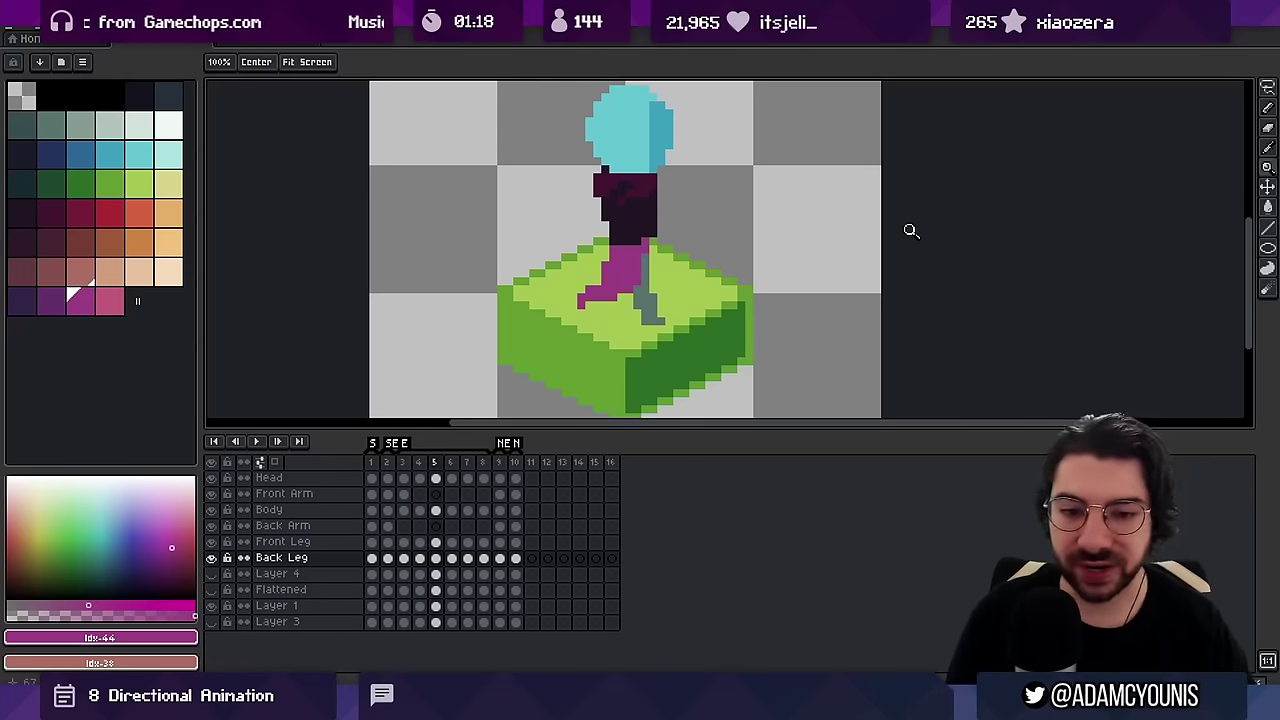
Move the Back Leg cels of frames 3–8 up two pixels together and play the animation to check the leg height
key(v)
drag(497, 561, 415, 561)
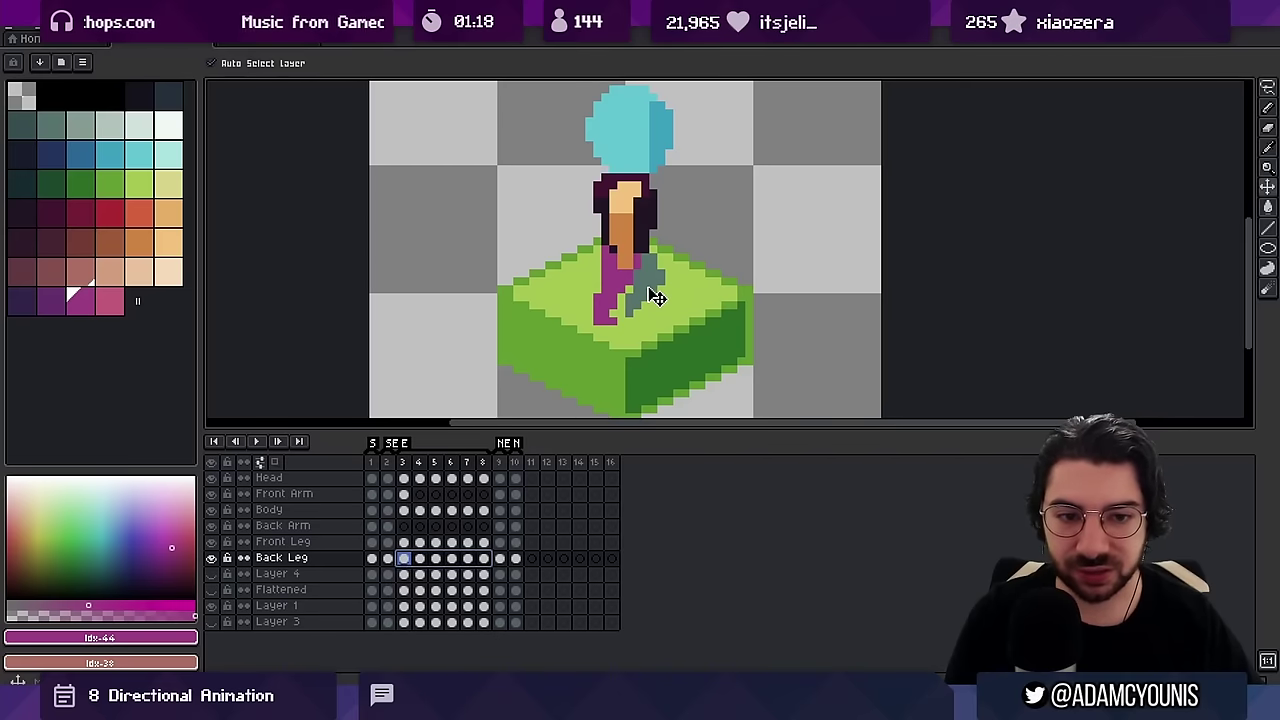
drag(650, 278, 651, 295)
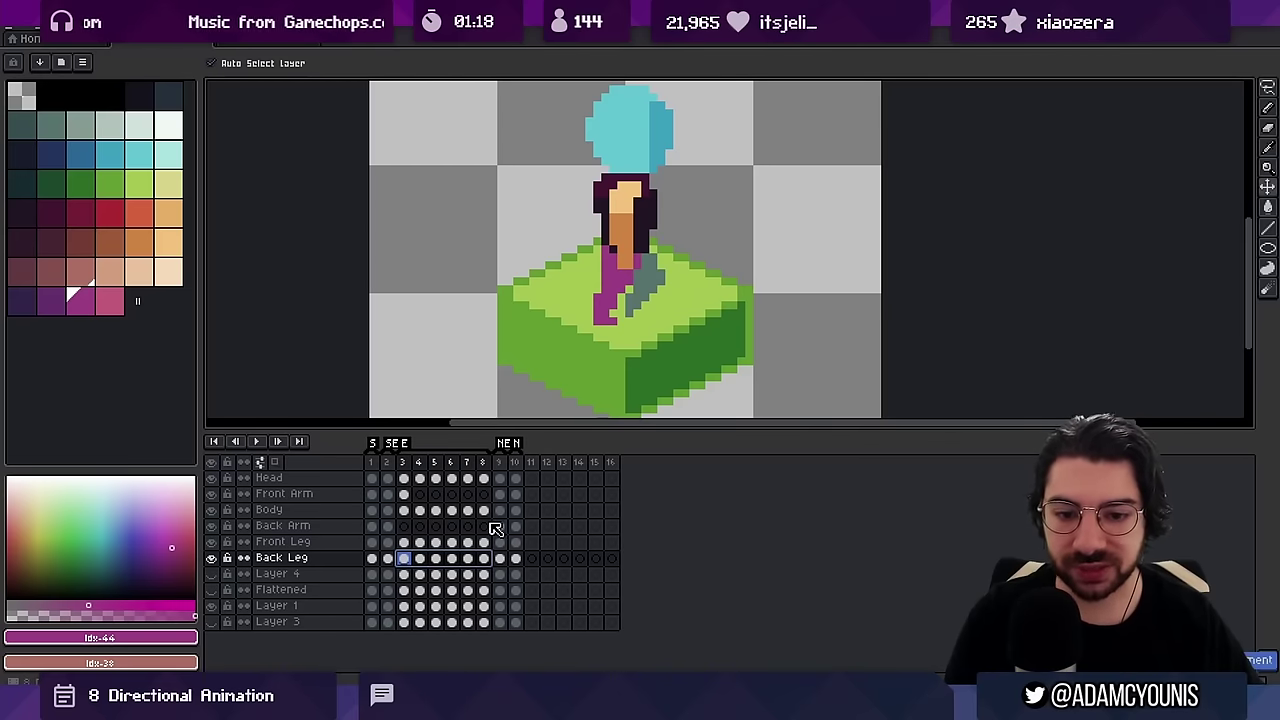
drag(485, 559, 402, 560)
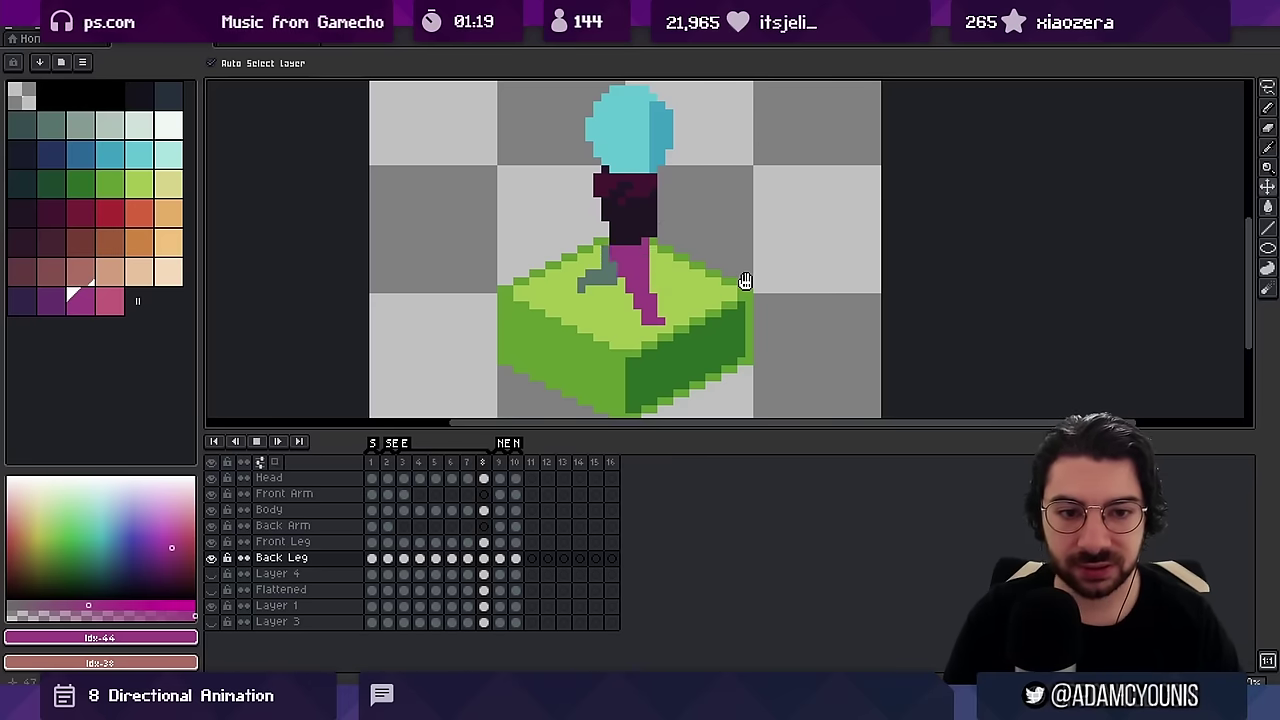
key(Return)
key(Right)
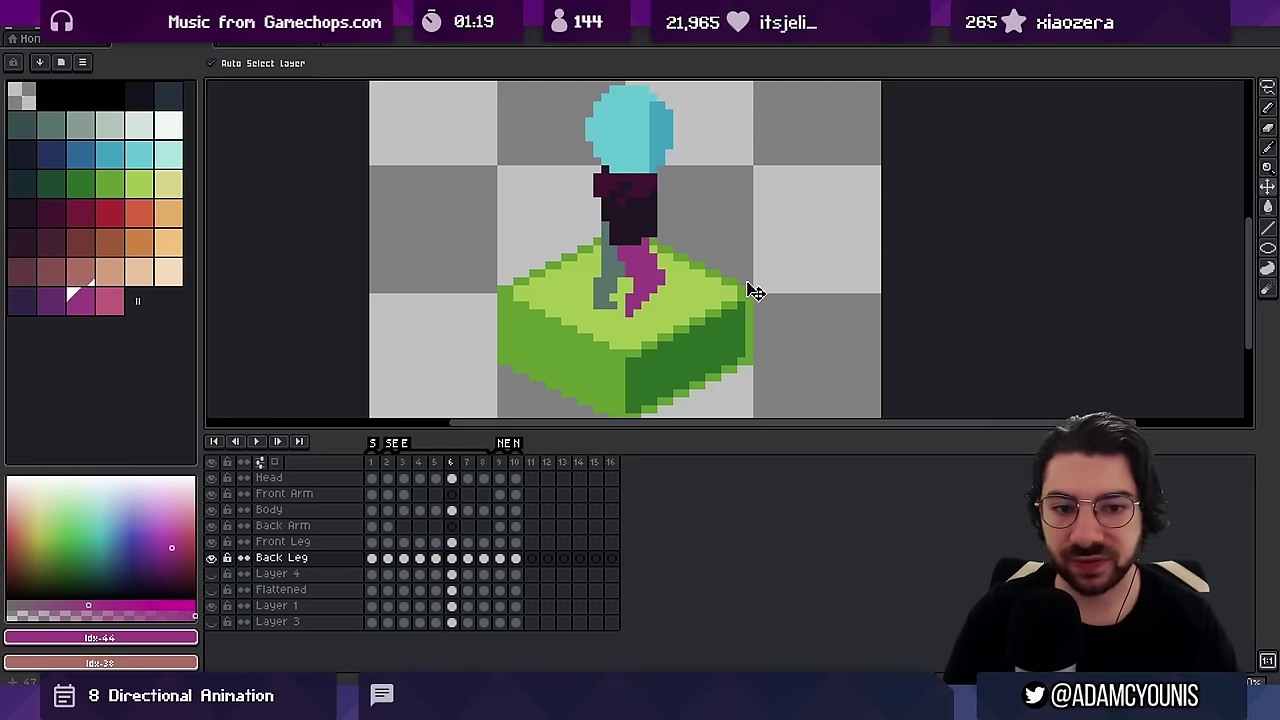
Raise the Back Leg cels of frames 3–8 one more pixel, play the walk, and inspect both legs in frame 5
drag(490, 558, 412, 560)
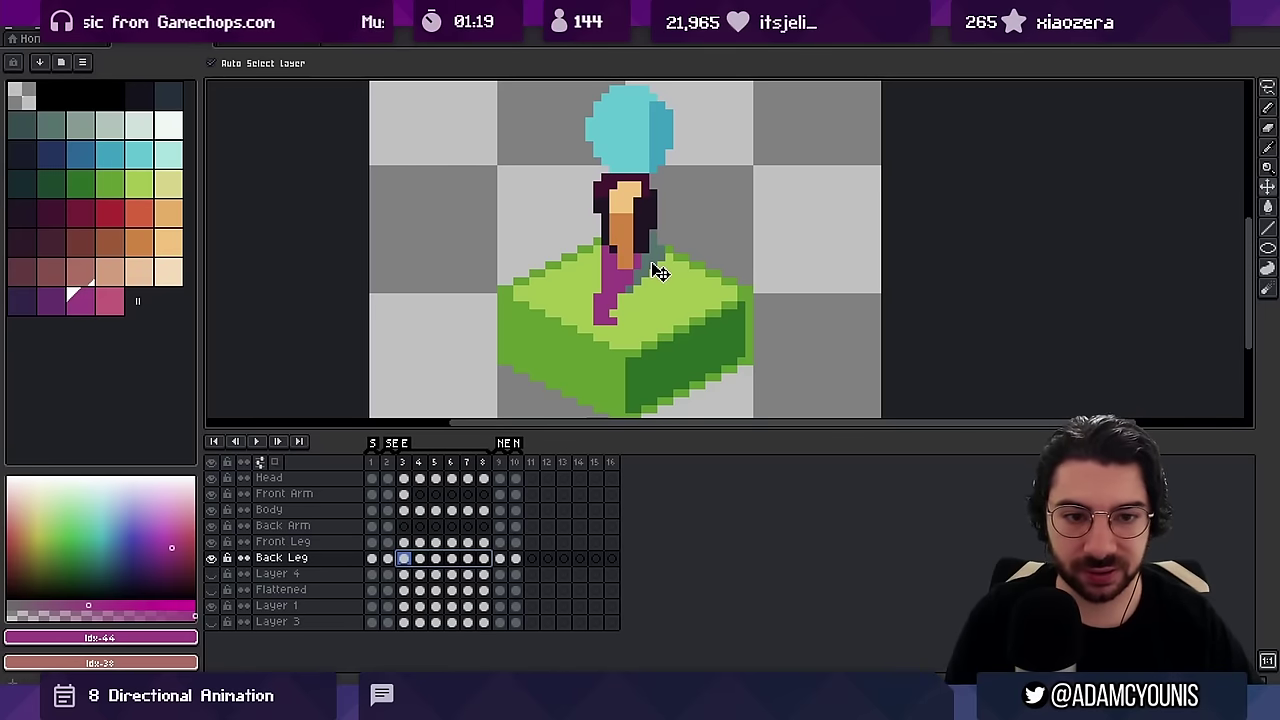
scroll(715, 283, down, 1)
key(Return)
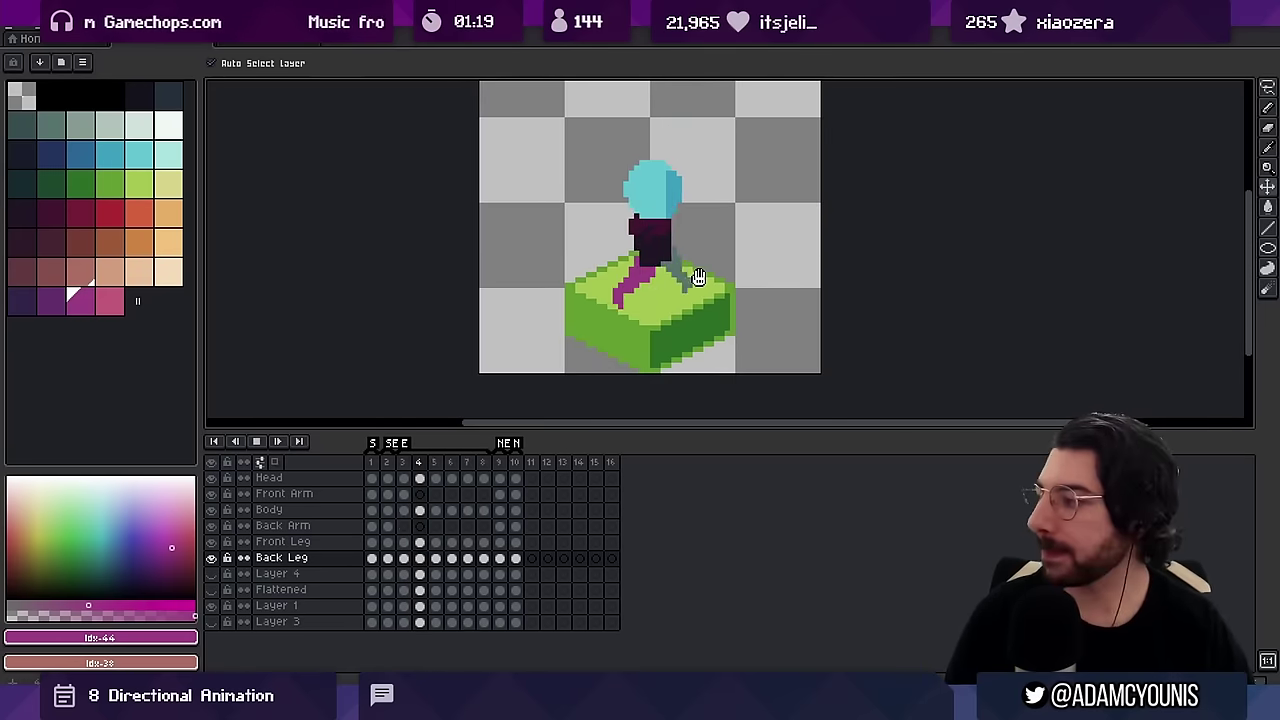
scroll(698, 277, down, 1)
scroll(740, 266, down, 1)
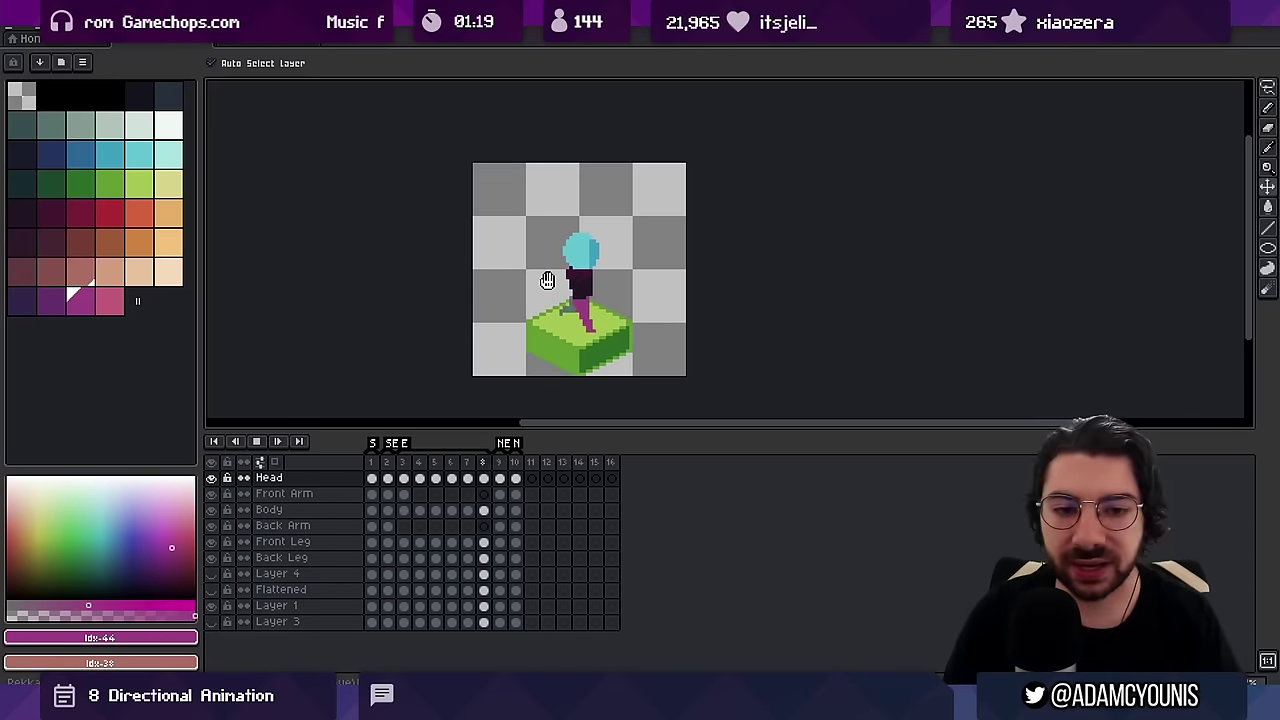
key(z)
click(590, 285)
drag(600, 337, 609, 291)
click(609, 291)
click(609, 290)
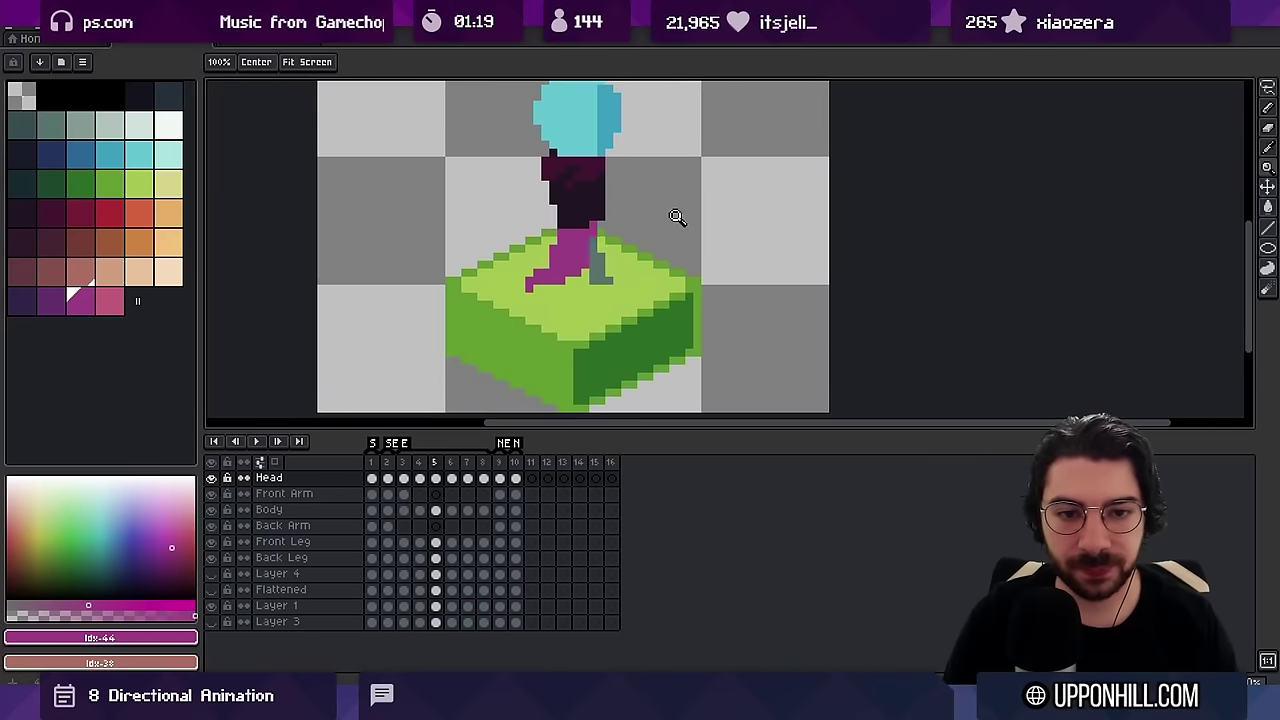
Reshape the Front Leg's foot in frame 5 with purple Idx-44 and erase its protruding rear pixels
click(557, 284)
key(v)
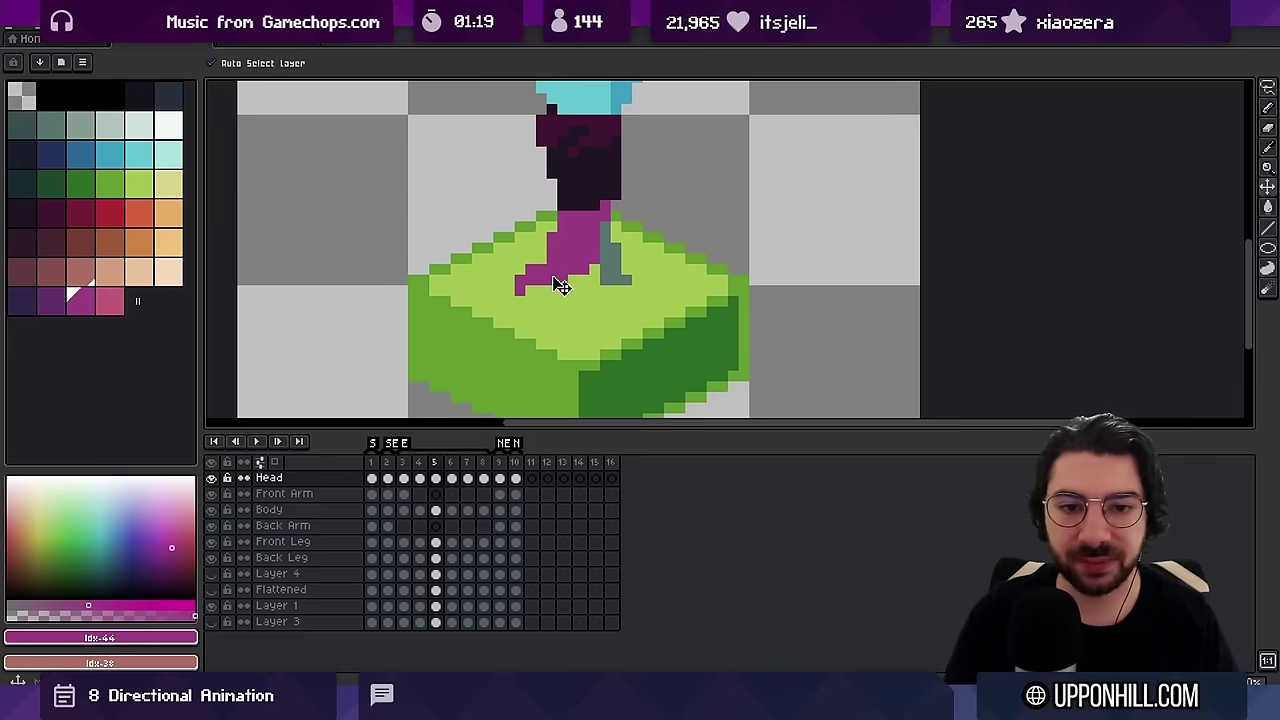
click(560, 281)
key(i)
key(b)
drag(541, 290, 519, 290)
key(e)
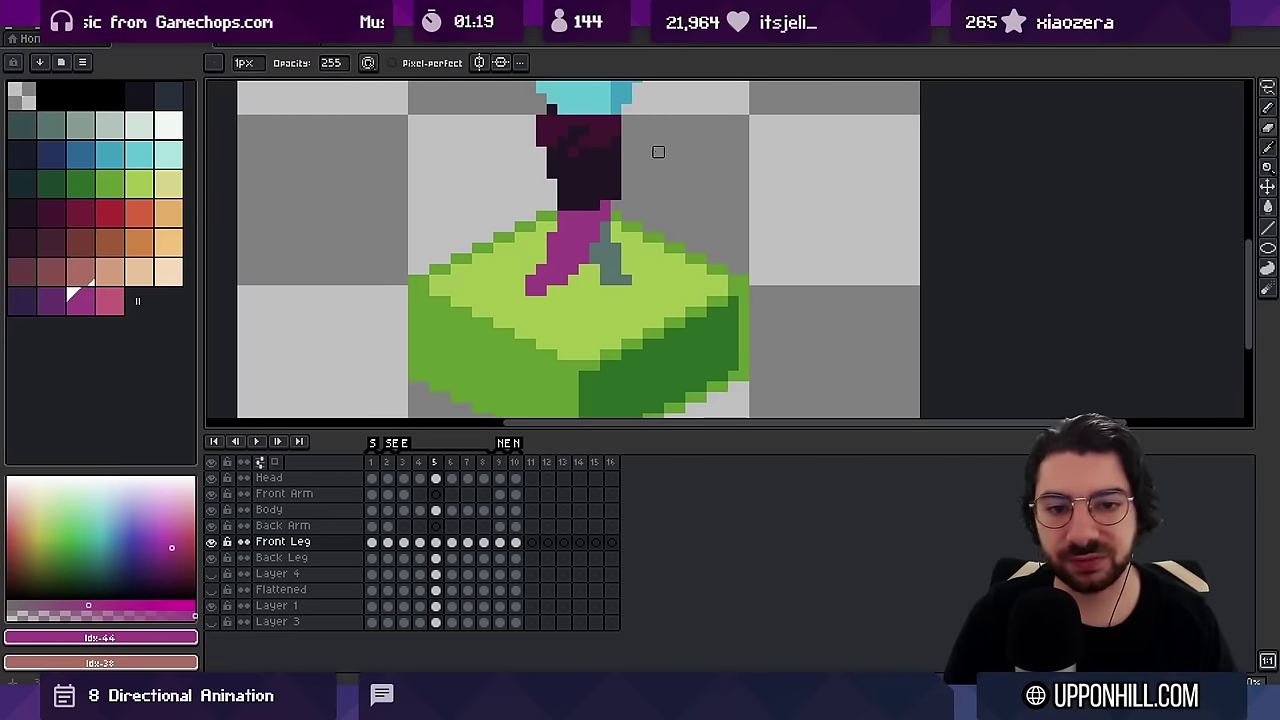
click(540, 300)
scroll(540, 298, up, 1)
Erase the rear edge of the Front Leg's foot in frame 6, add a toe pixel, and play the walk
key(period)
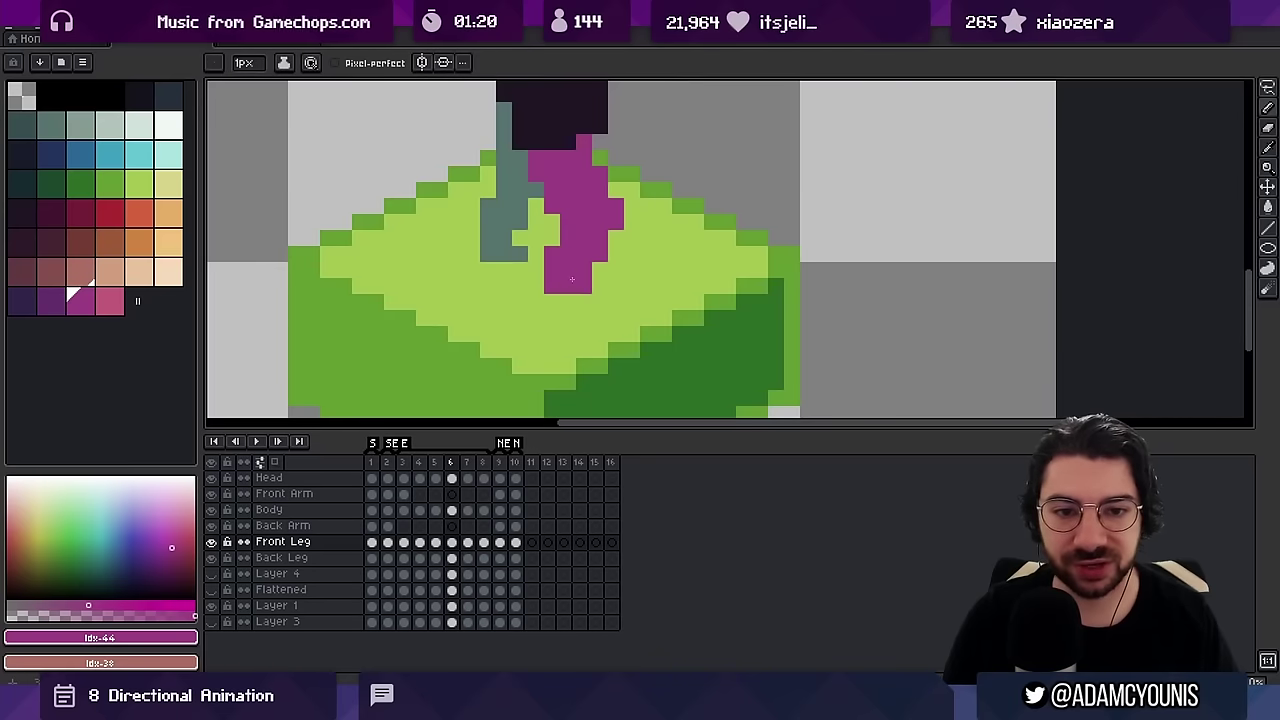
key(e)
drag(552, 254, 552, 286)
key(b)
click(600, 286)
key(Return)
scroll(606, 270, down, 5)
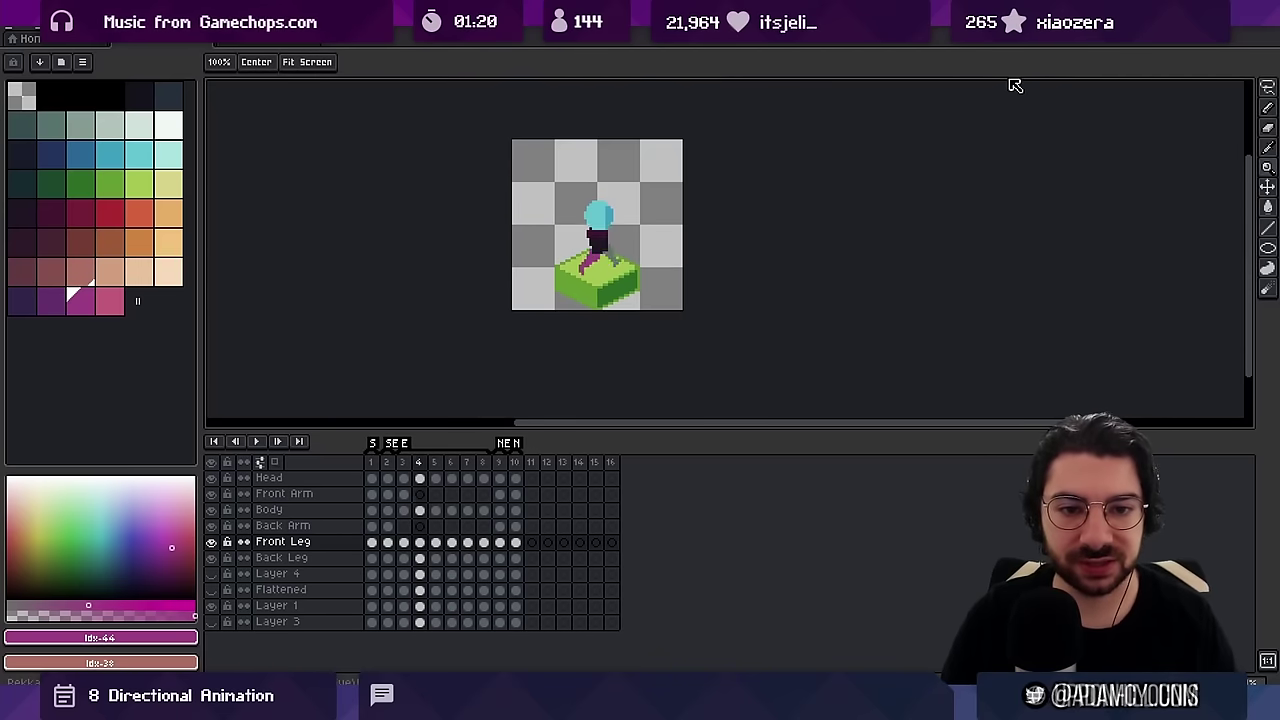
key(Return)
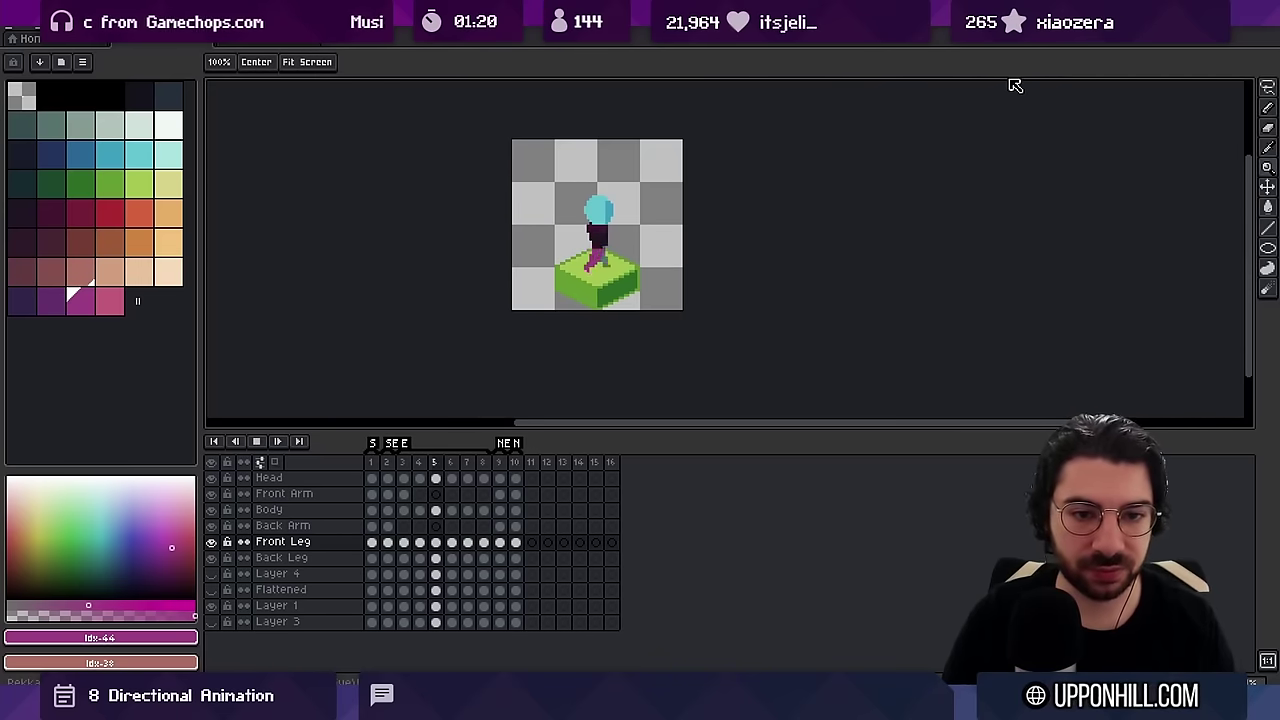
key(Return)
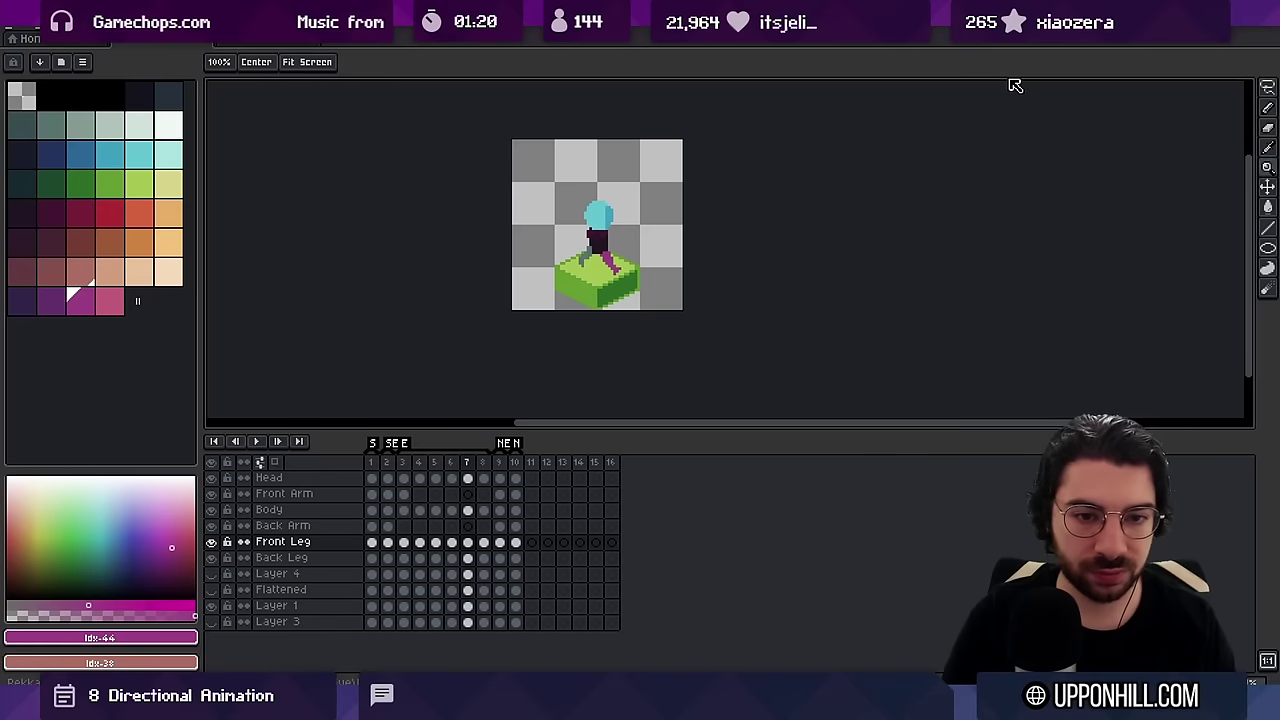
Lower the Back Leg cels of the east walk frames by one pixel and play the animation
scroll(673, 248, up, 5)
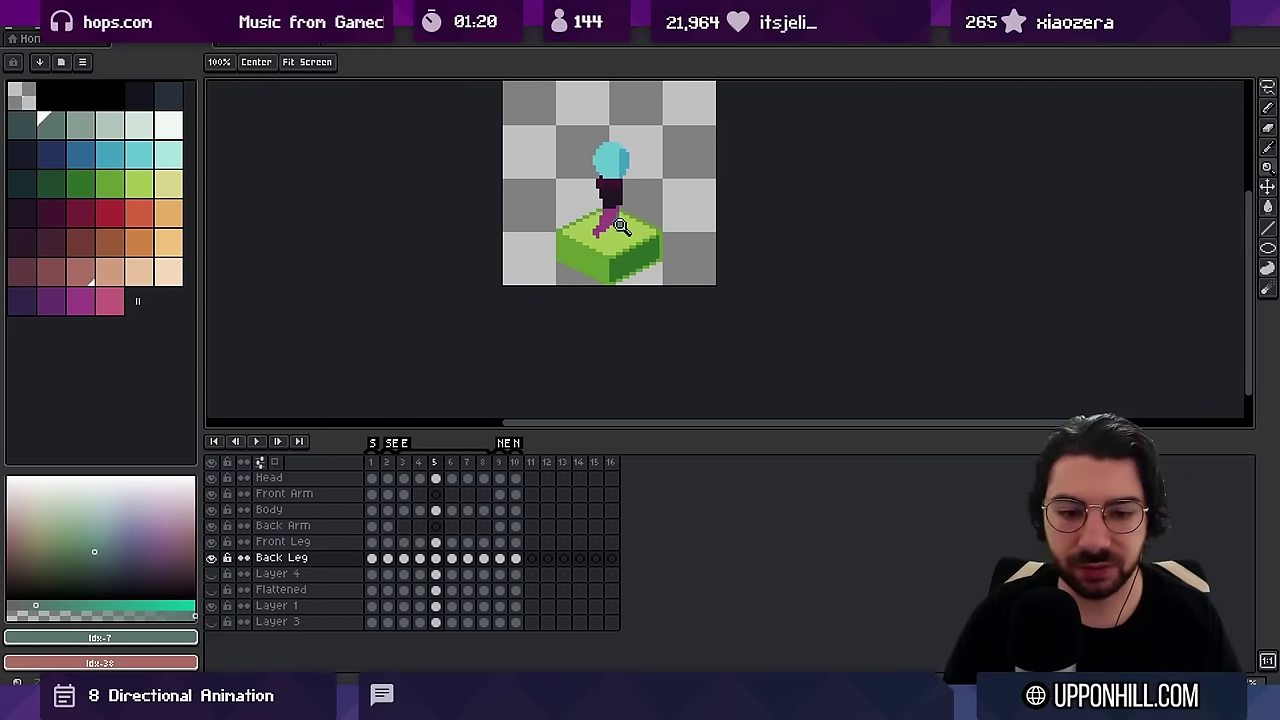
click(620, 226)
key(v)
drag(488, 558, 416, 562)
key(Return)
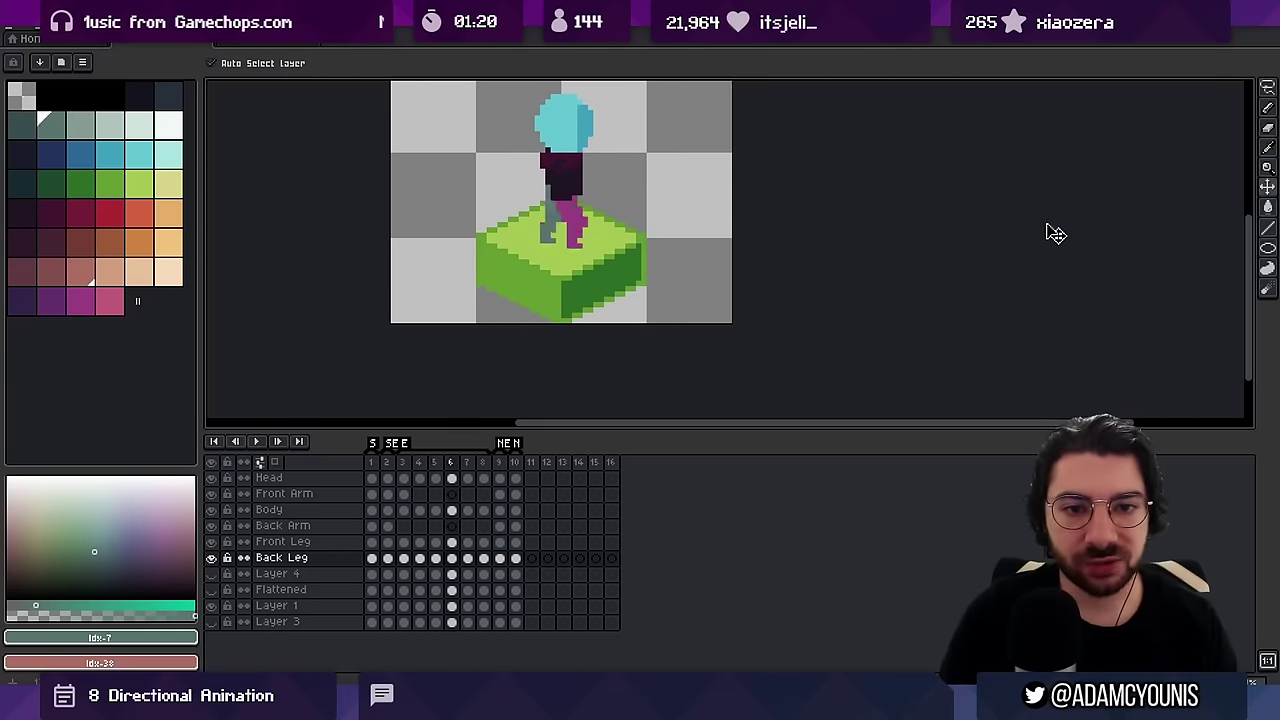
Lower the torso and head by one pixel in frame 8 of the walk
key(Return)
key(Right)
key(Right)
key(Right)
key(Right)
key(Right)
key(Left)
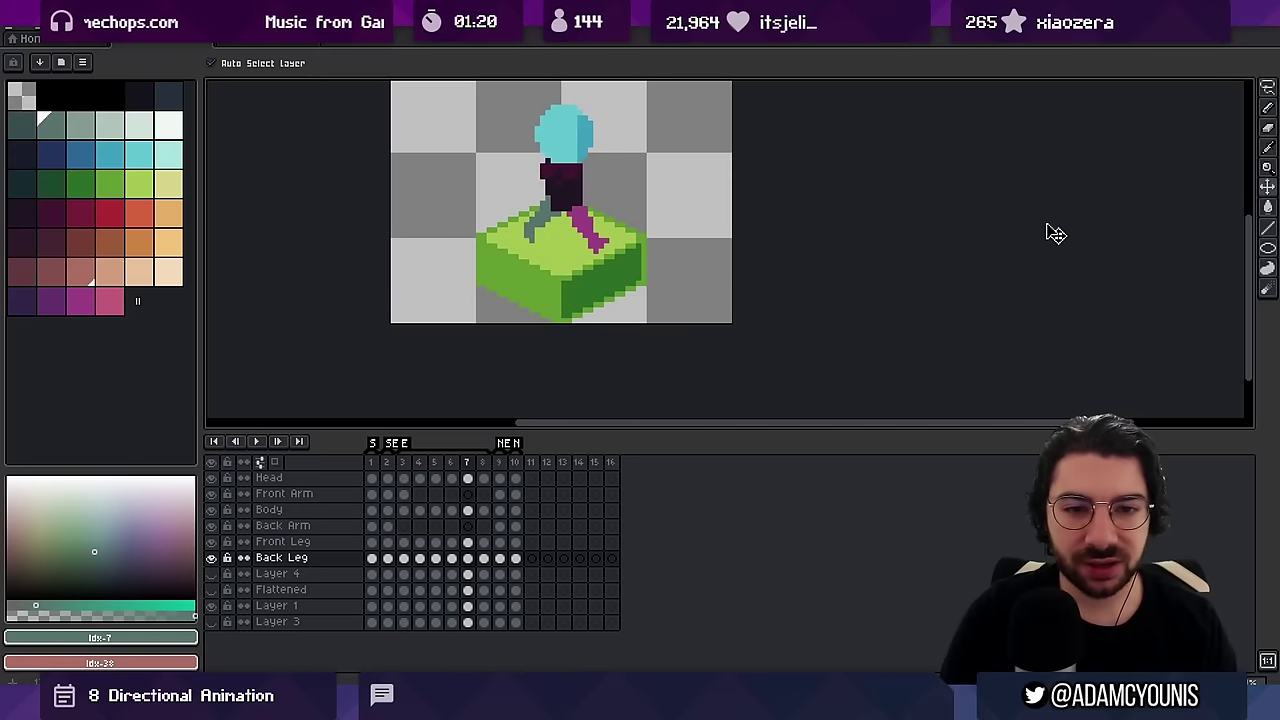
key(Right)
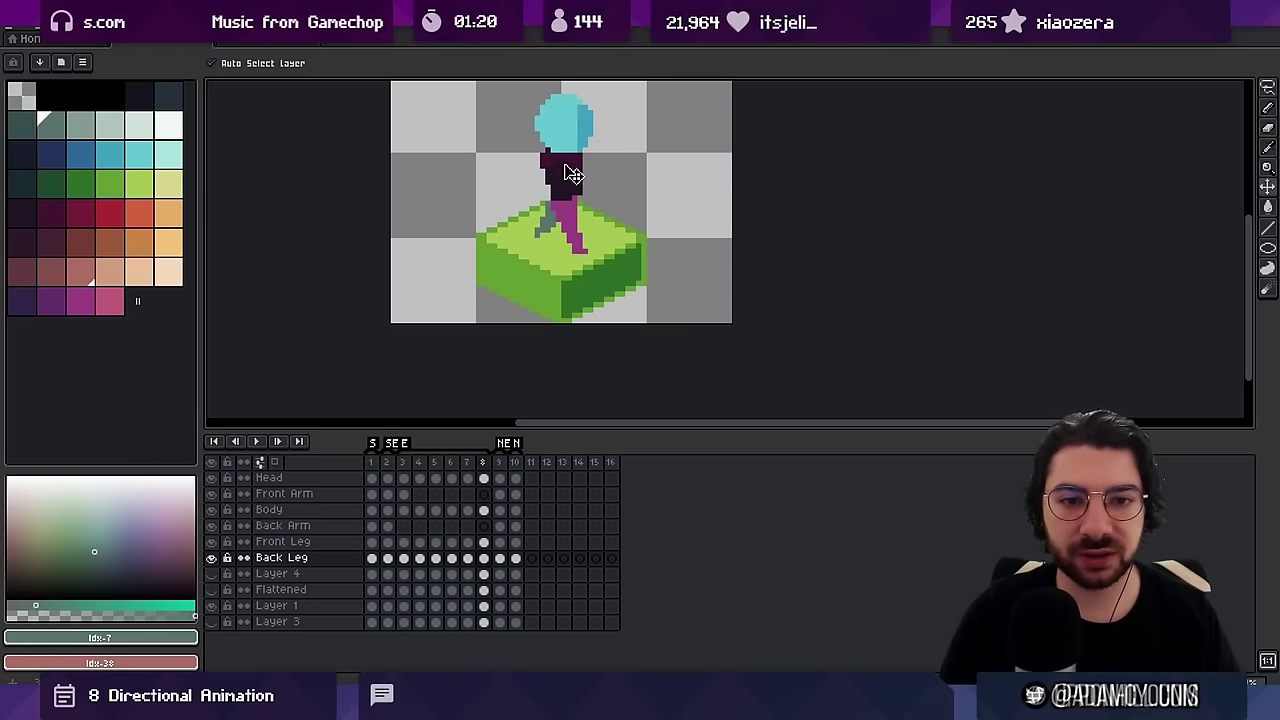
click(564, 165)
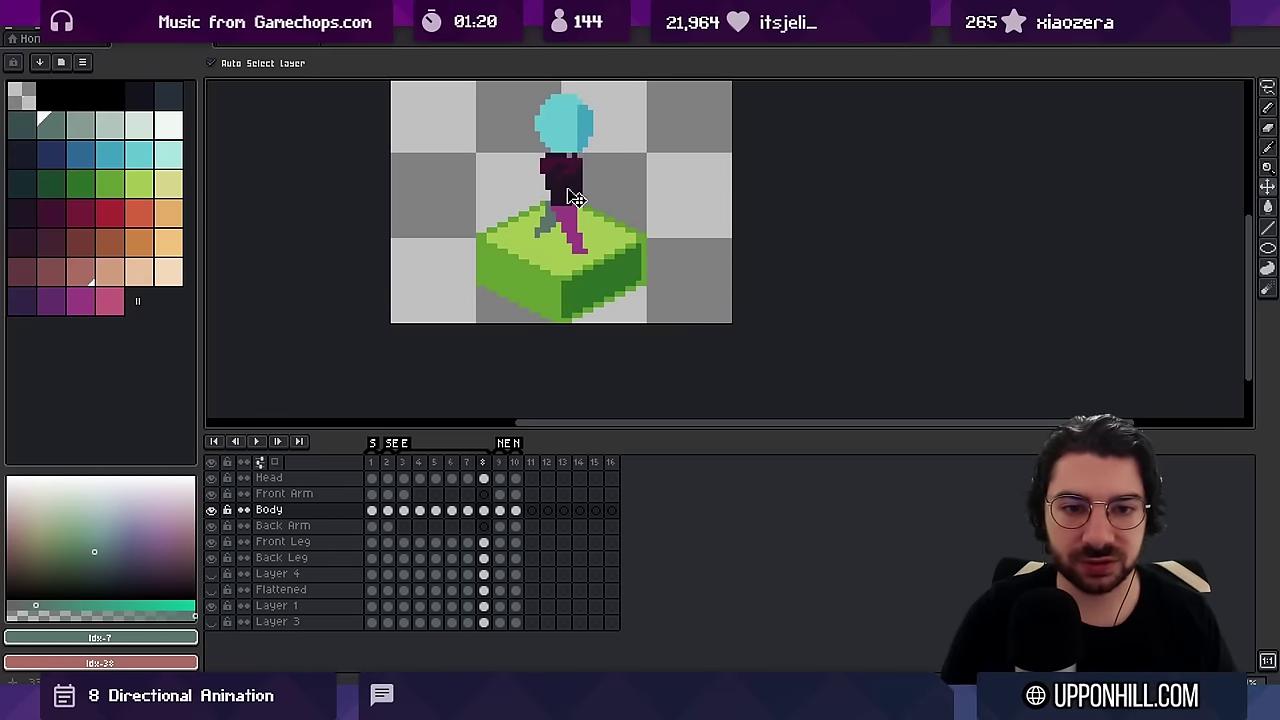
click(577, 136)
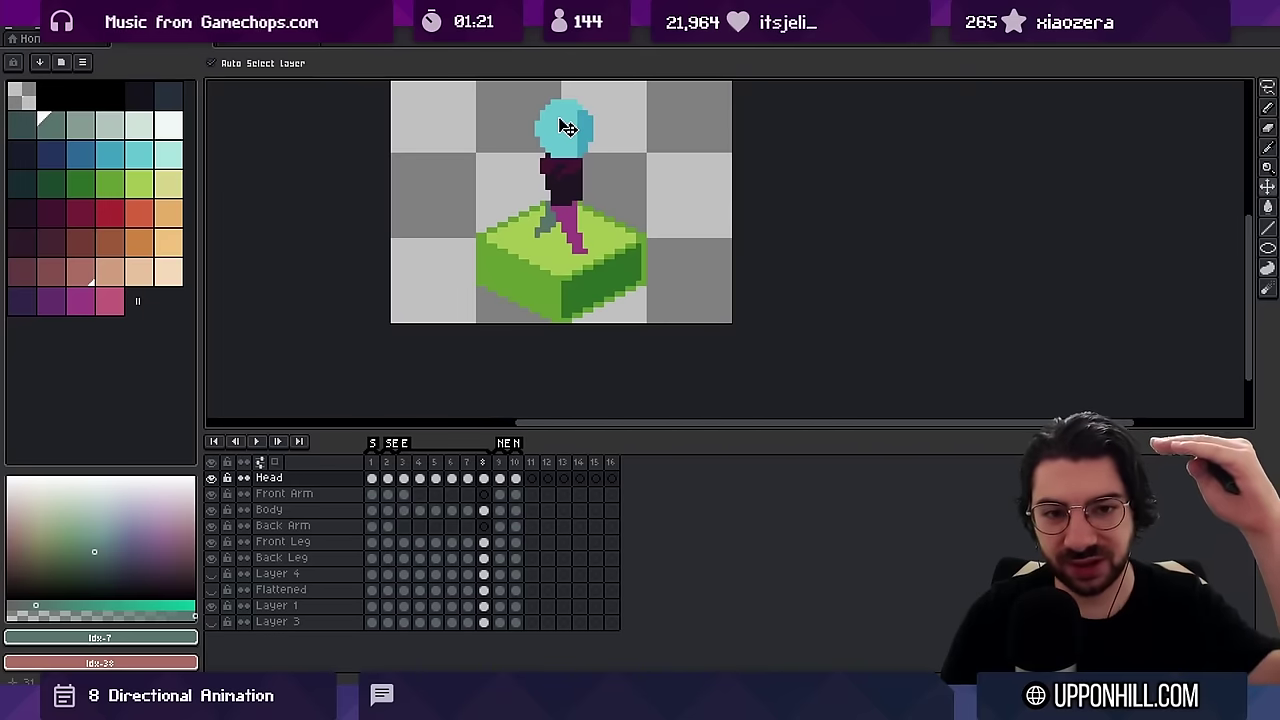
Lower the torso and head by one pixel in frame 5 and play the walk animation
key(Left)
key(Right)
key(Right)
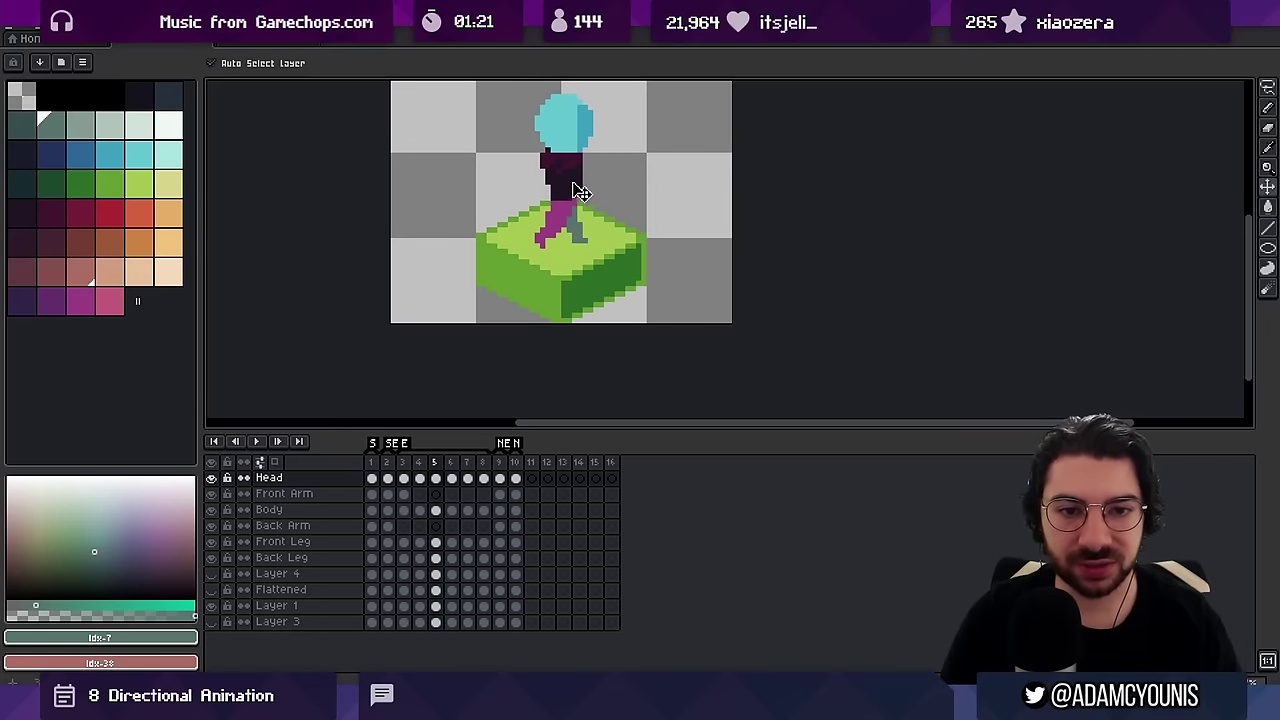
drag(581, 192, 576, 197)
drag(571, 142, 571, 136)
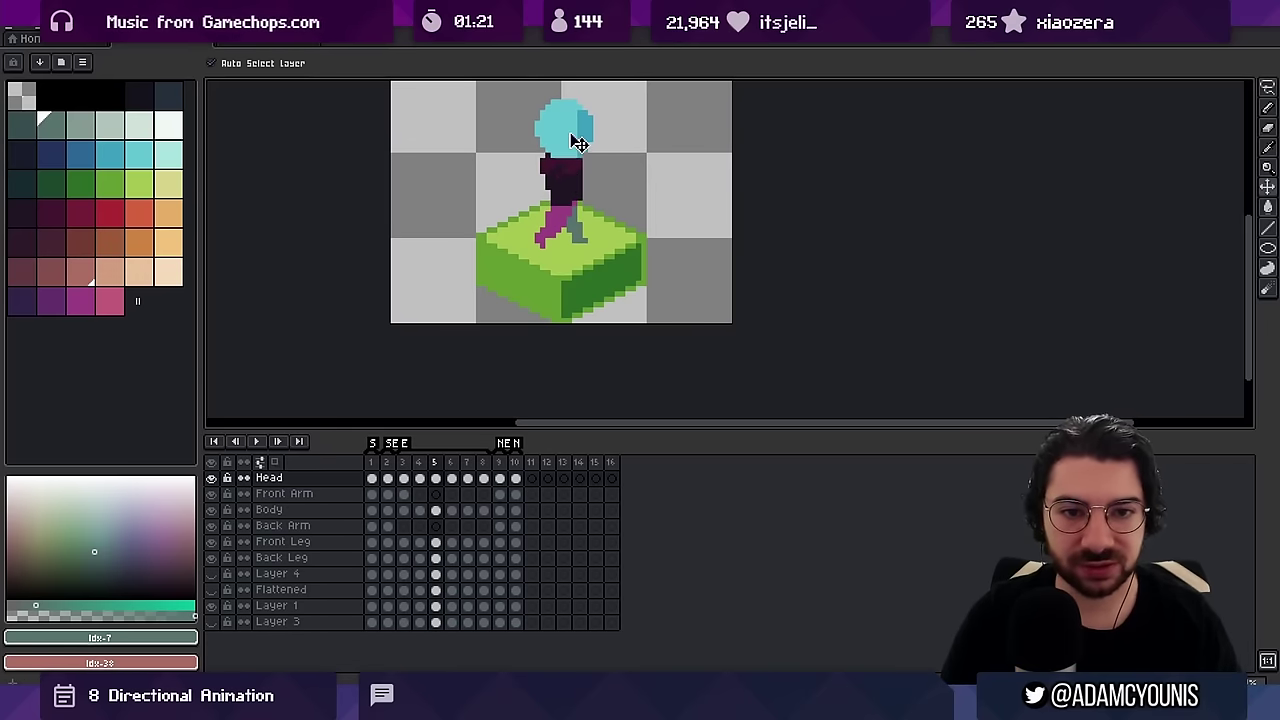
scroll(571, 136, down, 2)
key(Return)
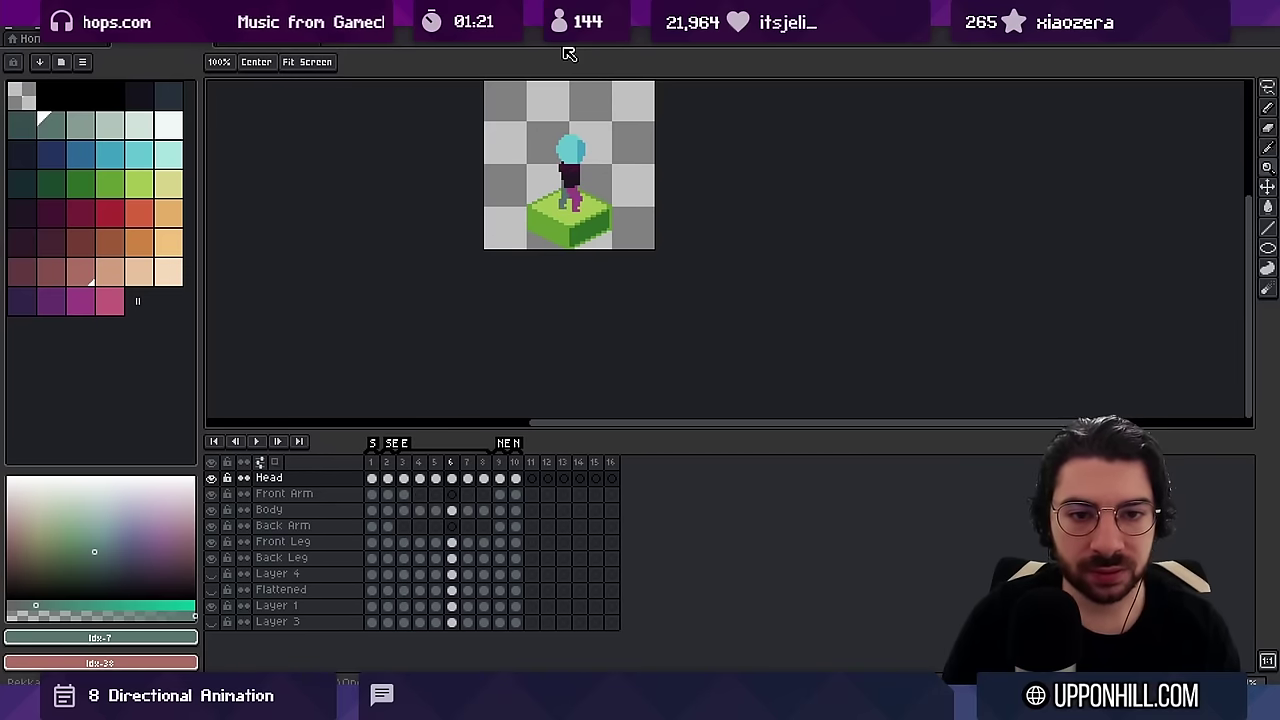
Hide the Front Arm layer and play the walk animation of frames 3–8
scroll(598, 168, up, 1)
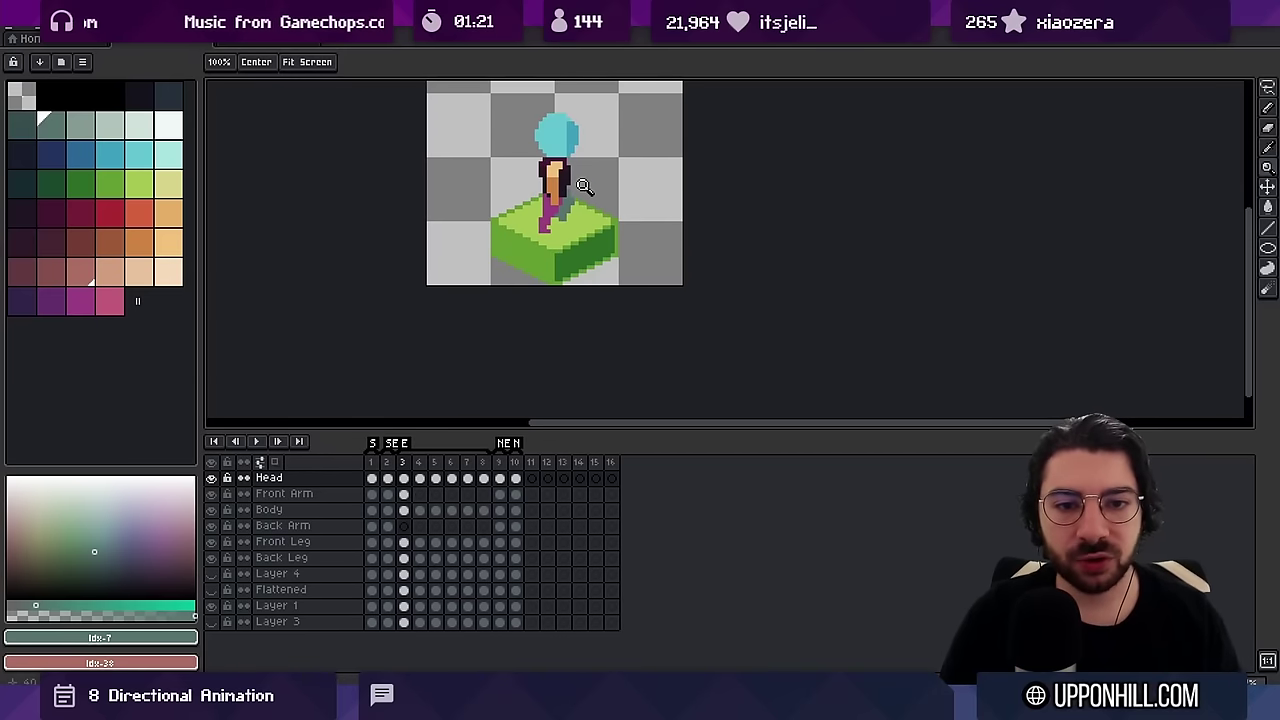
key(c)
key(Escape)
key(z)
scroll(565, 180, up, 3)
key(v)
click(549, 204)
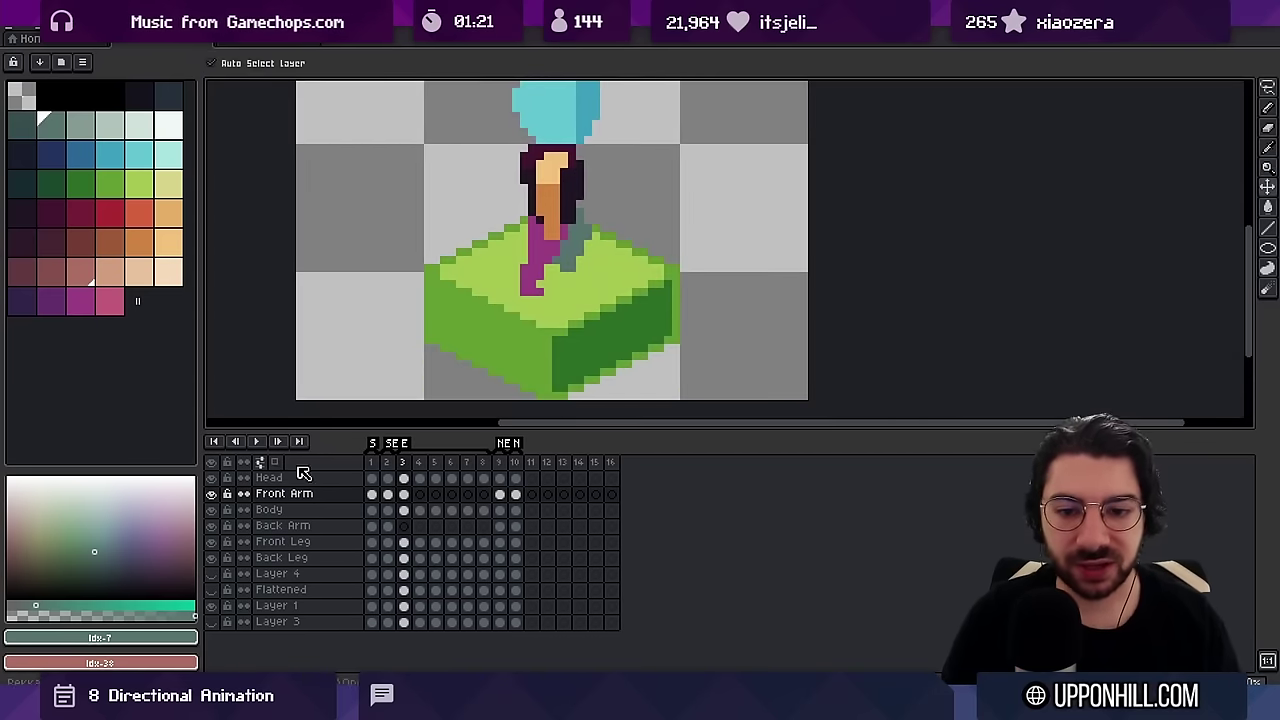
click(211, 494)
drag(402, 462, 485, 461)
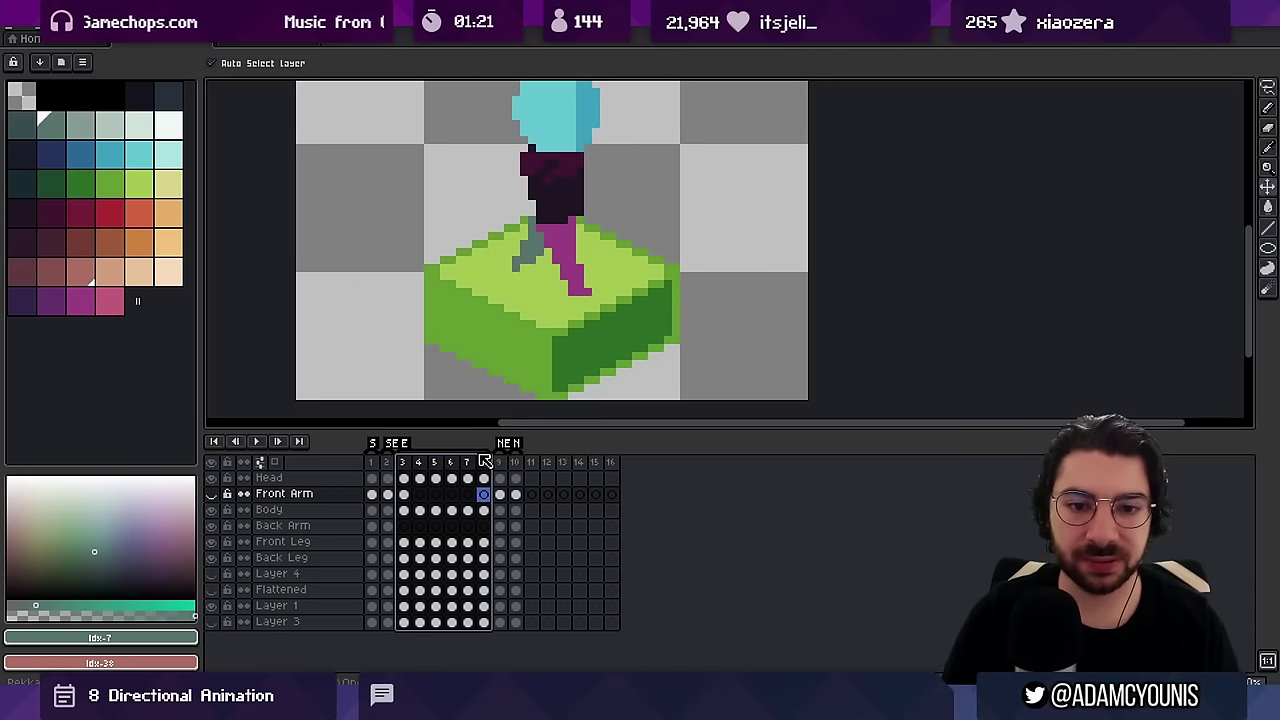
click(405, 464)
key(Return)
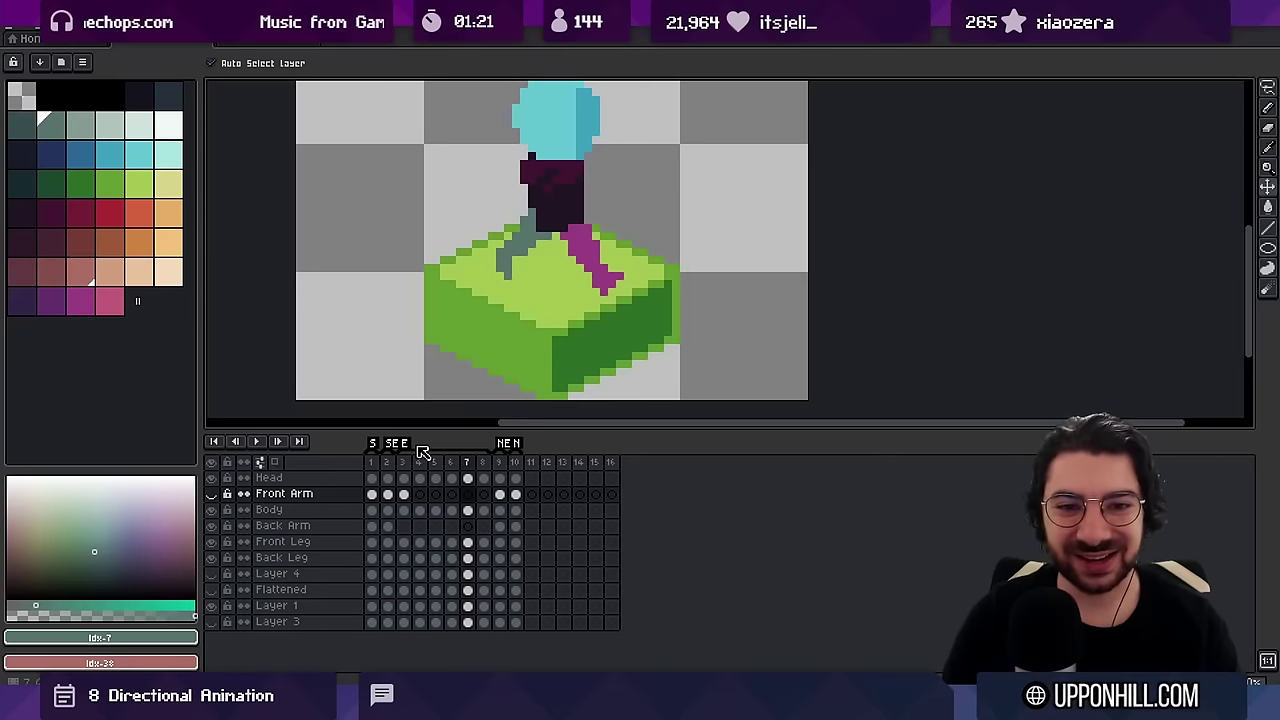
Clean up the torso shading on the Body layer across the walk frames, using dark maroon Idx-25 for the upper band
key(Left)
key(Left)
key(Left)
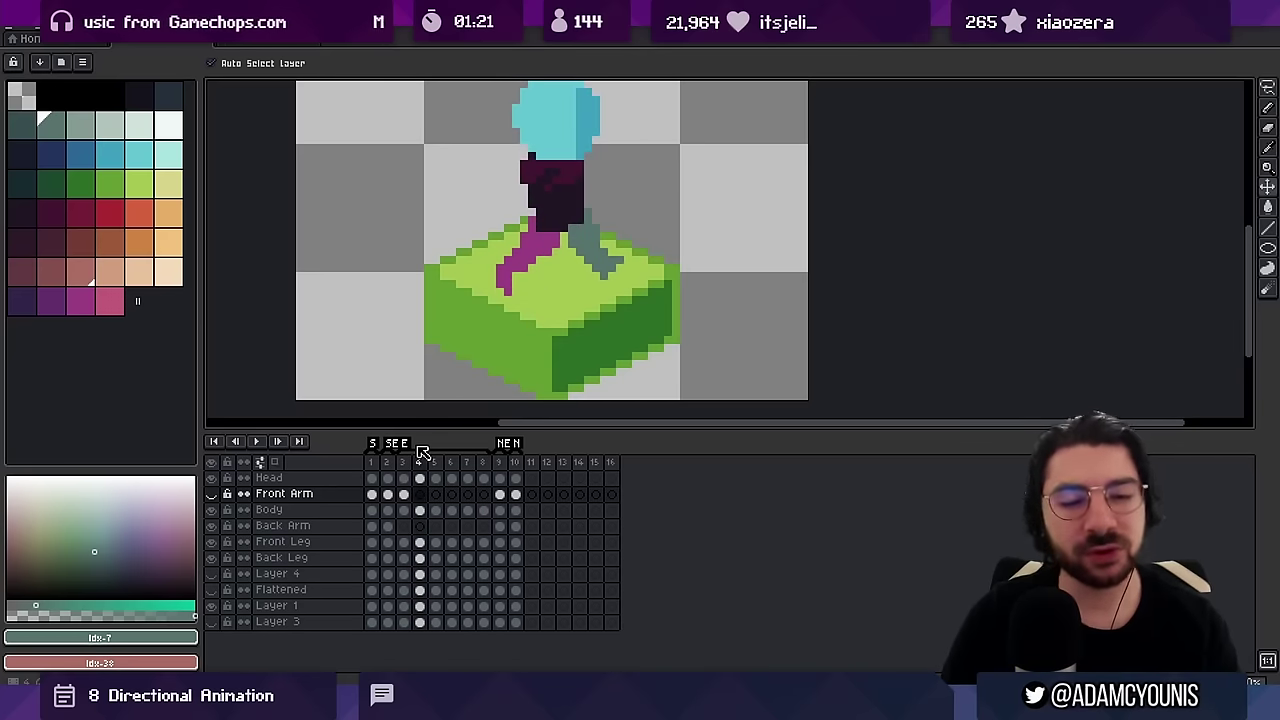
click(549, 234)
key(b)
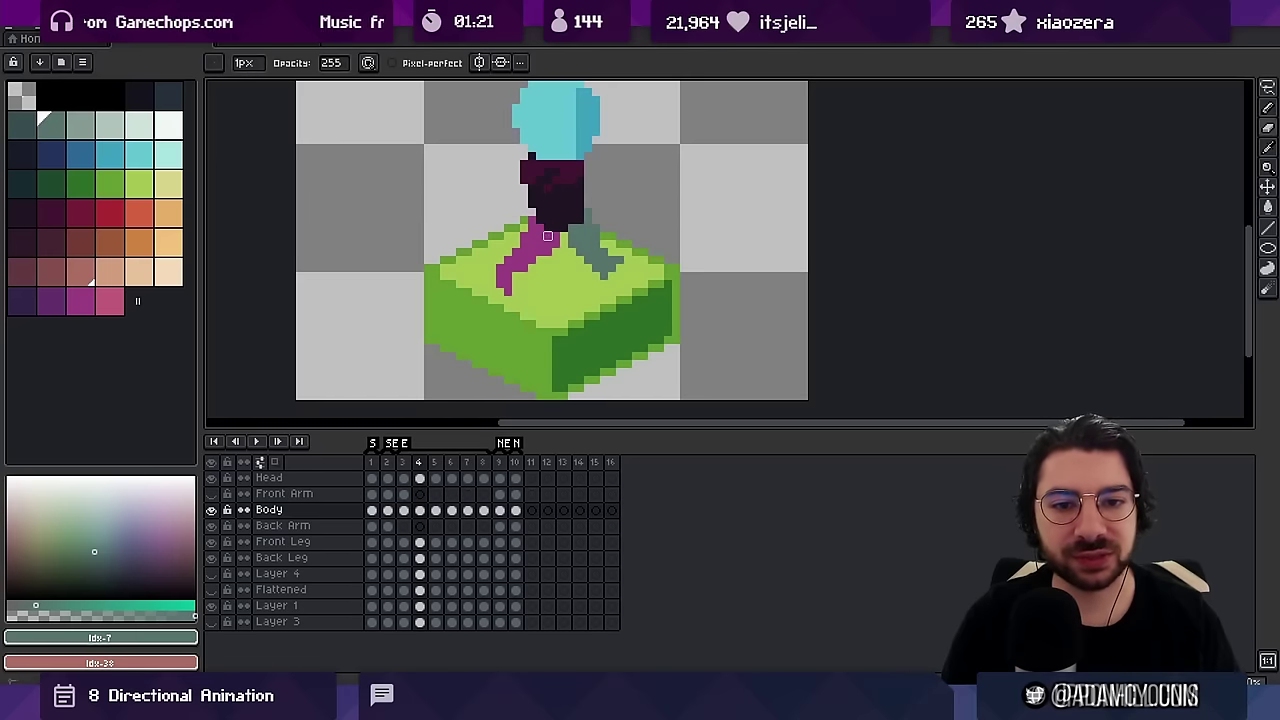
key(Right)
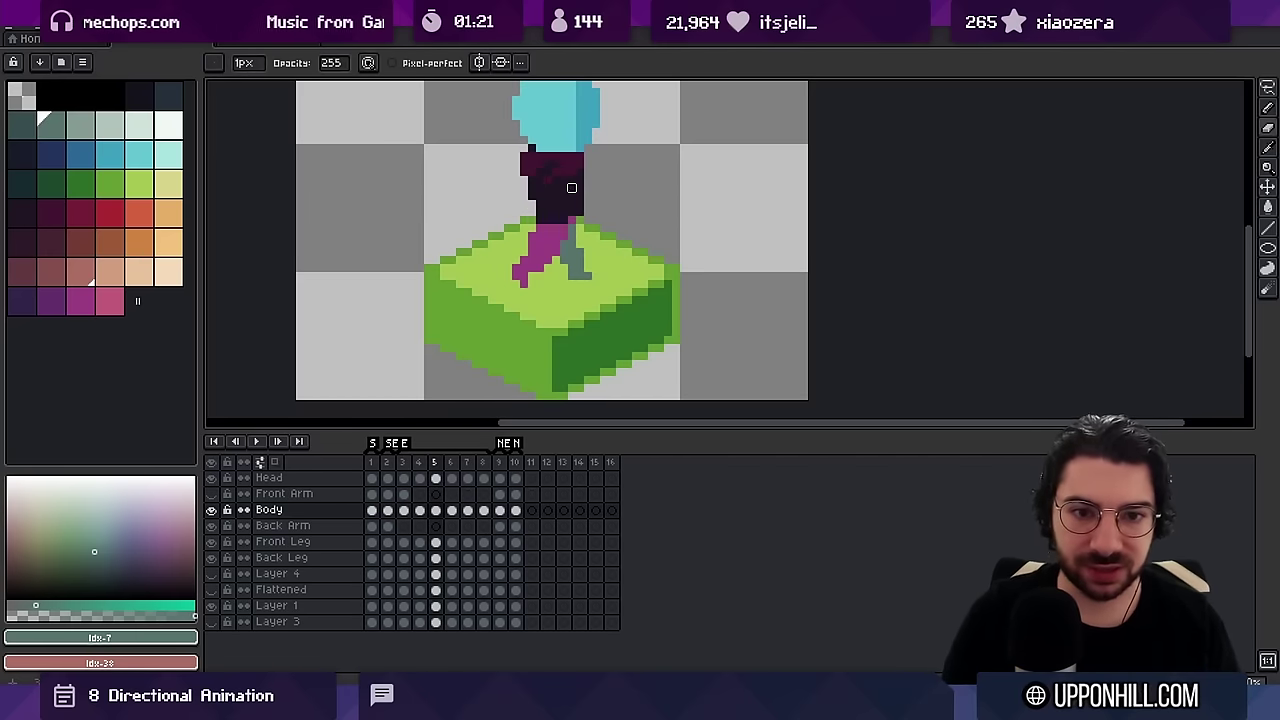
alt+click(571, 213)
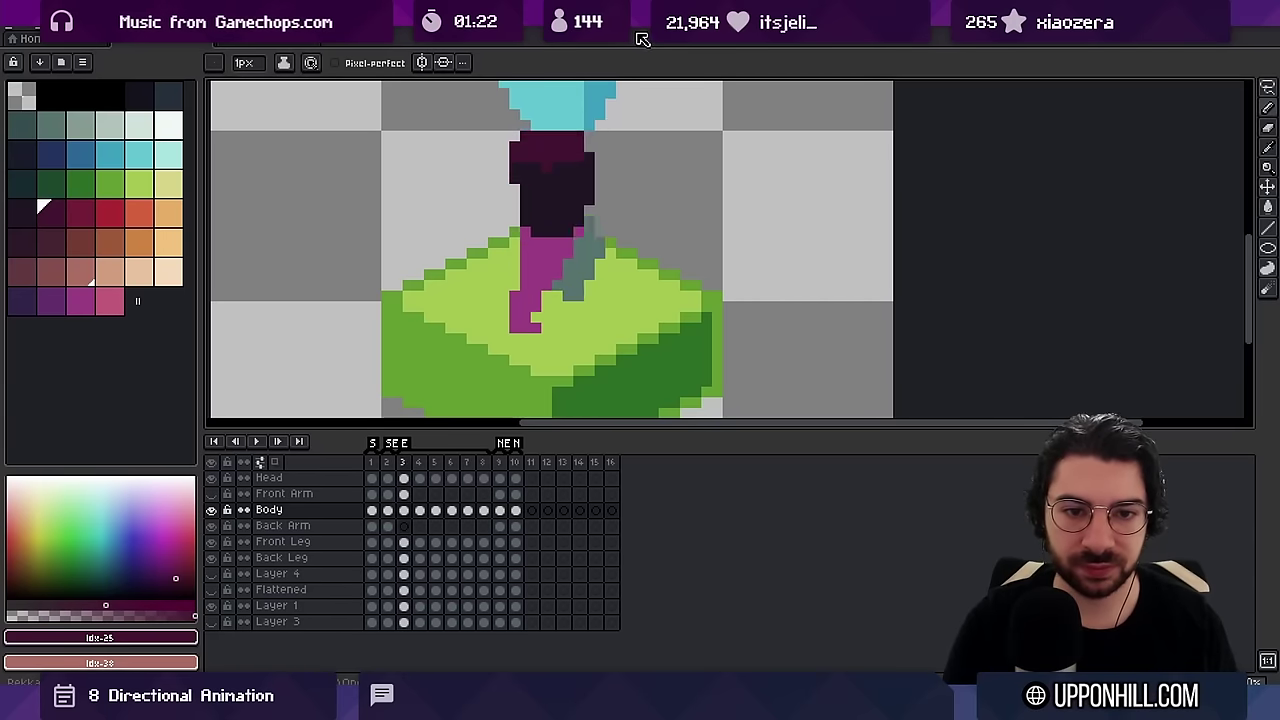
key(Right)
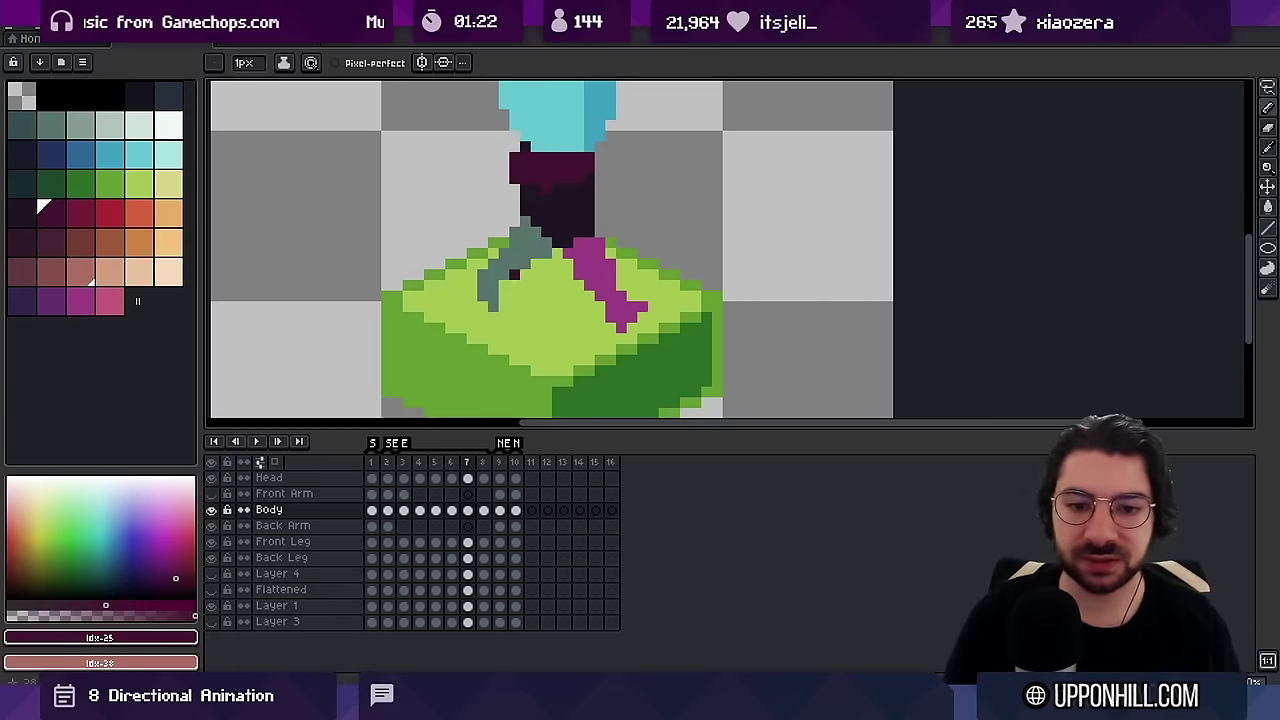
key(z)
right_click(574, 318)
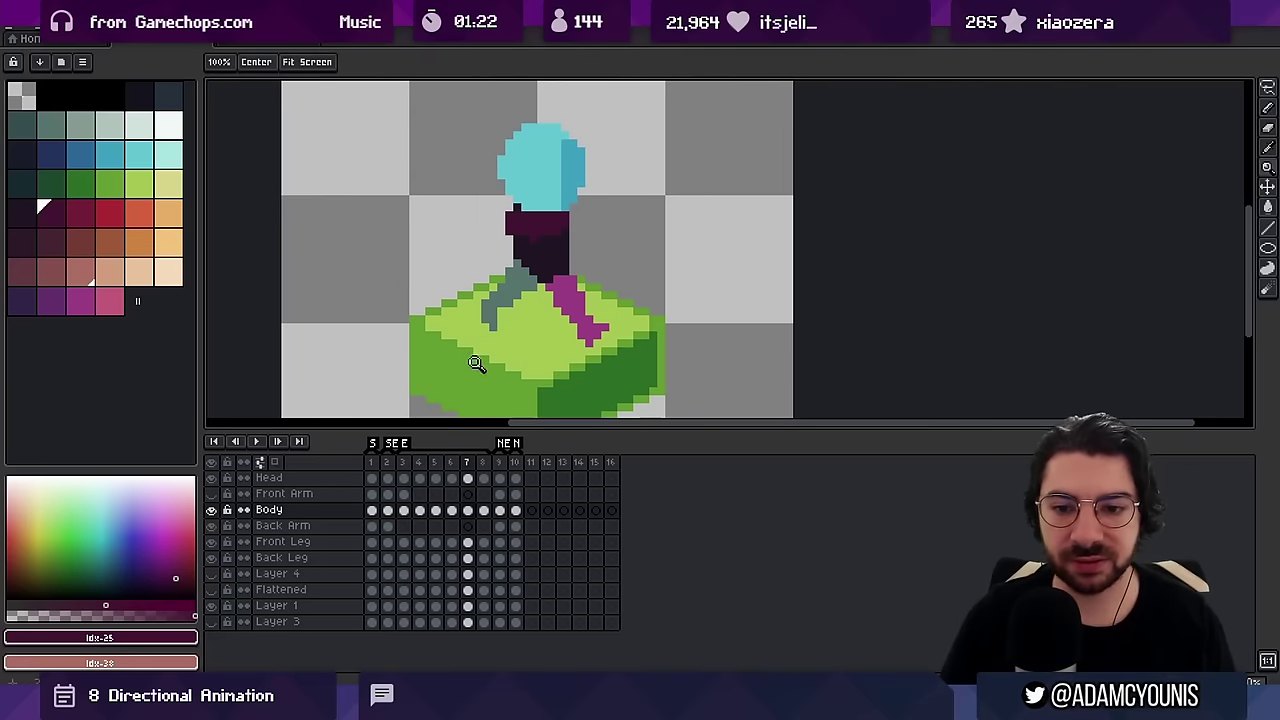
Show the Front Arm and Flattened layers, narrow the arm in frame 3 by one pixel, and paint its lower part with Idx-34
click(403, 494)
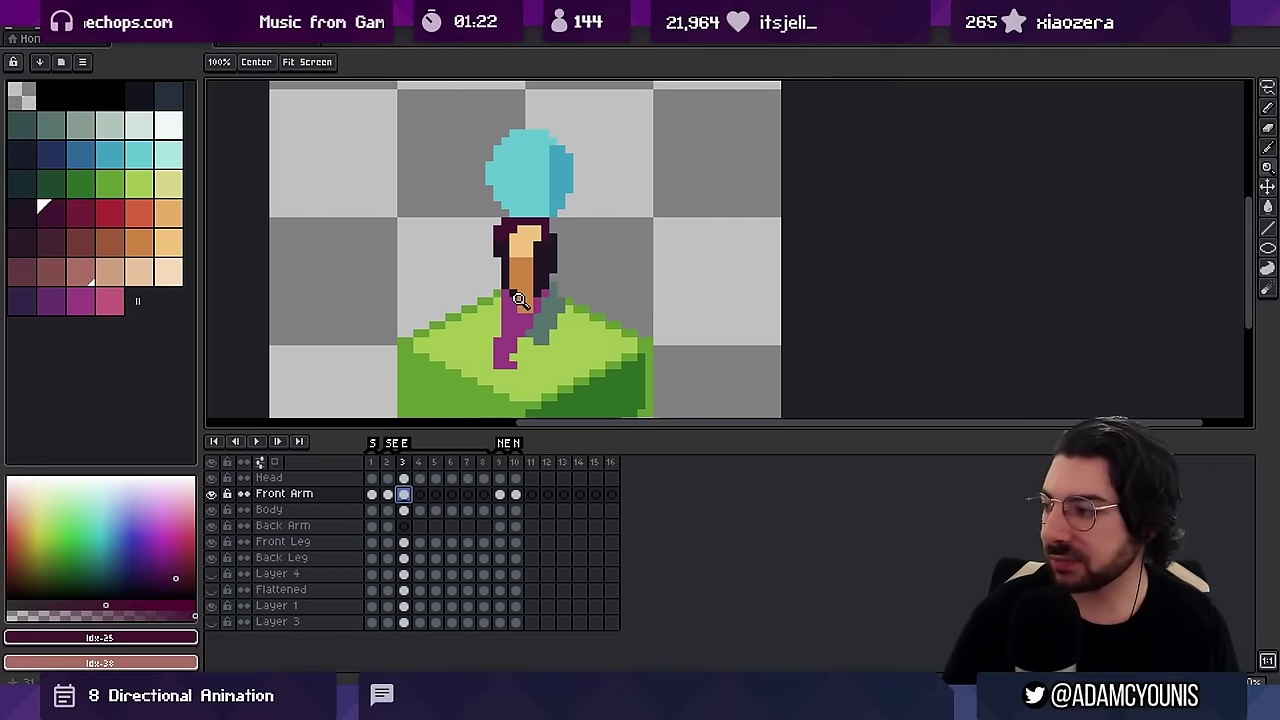
scroll(541, 283, up, 1)
key(b)
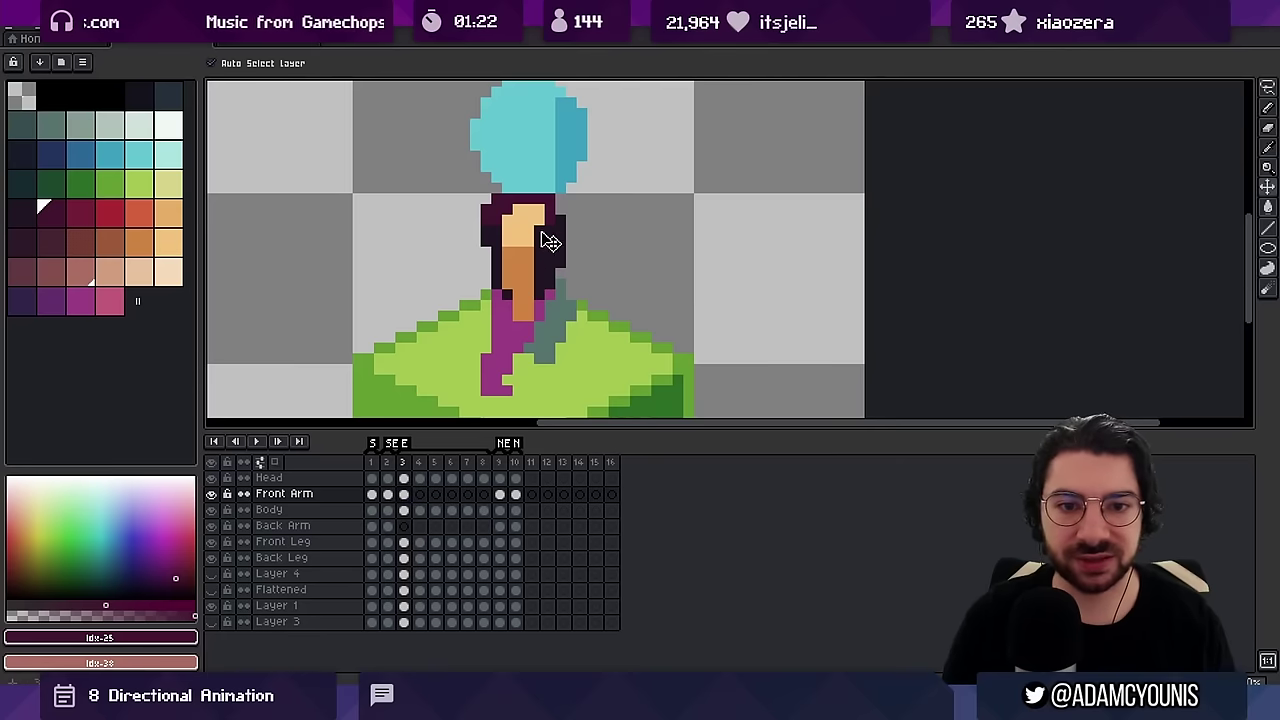
drag(539, 209, 540, 251)
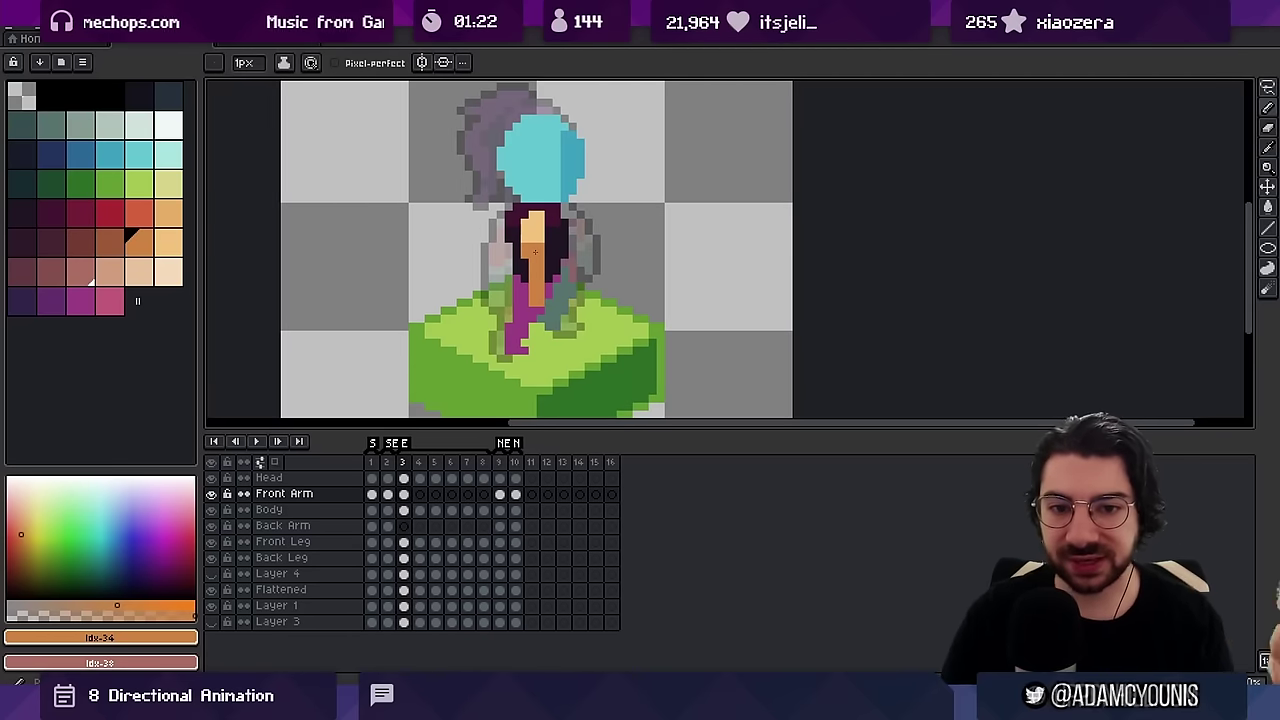
key(alt)
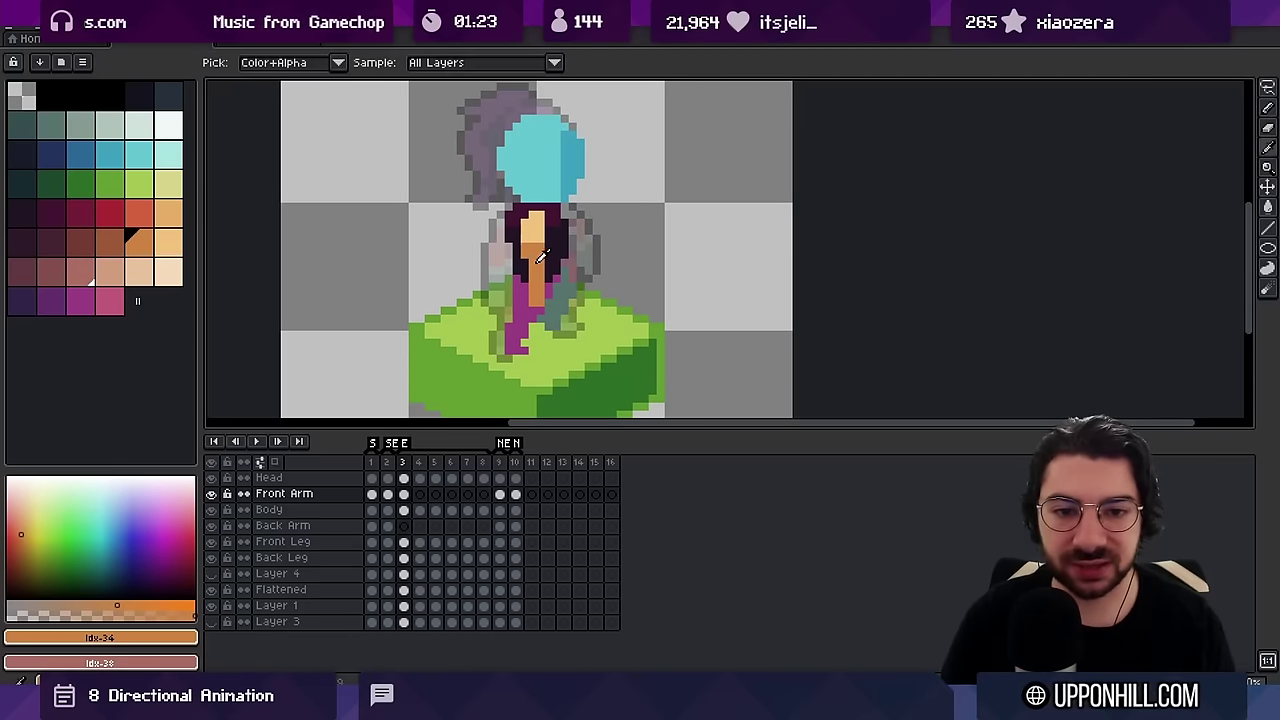
drag(525, 248, 522, 282)
key(alt)
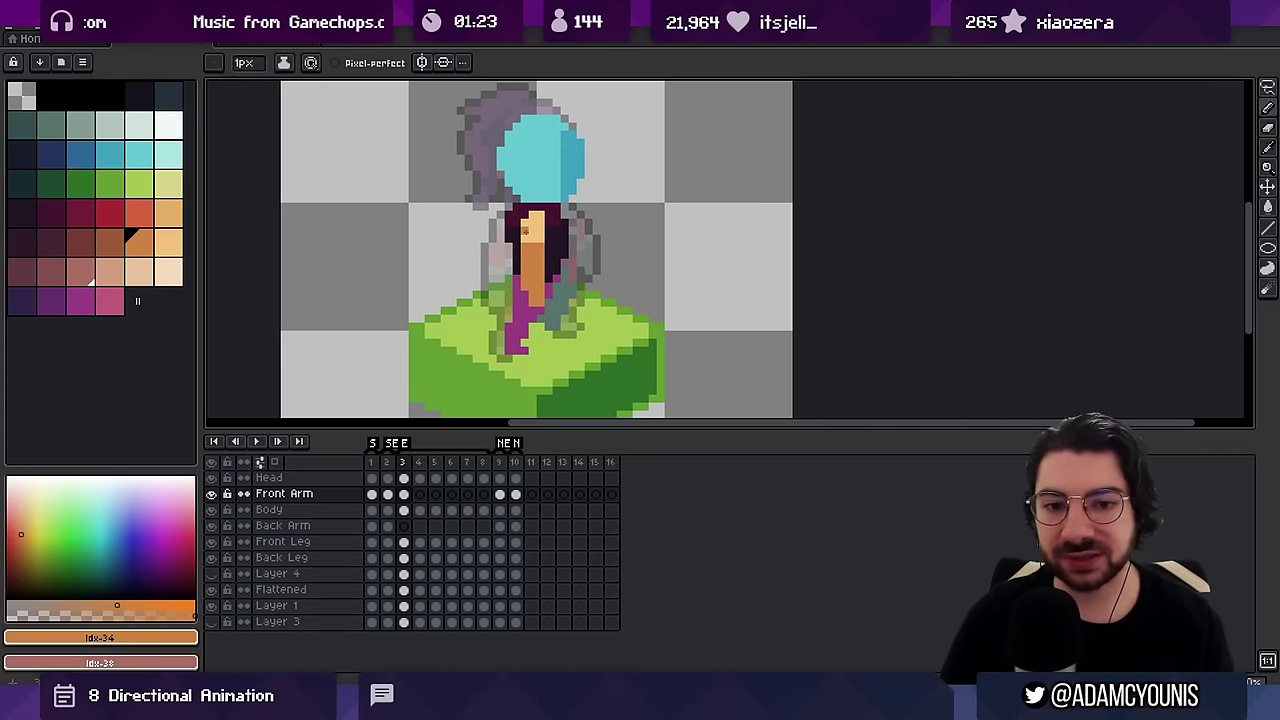
Touch up the hand's end and move the Front Arm in frame 3 down one pixel
key(e)
drag(541, 302, 537, 286)
key(v)
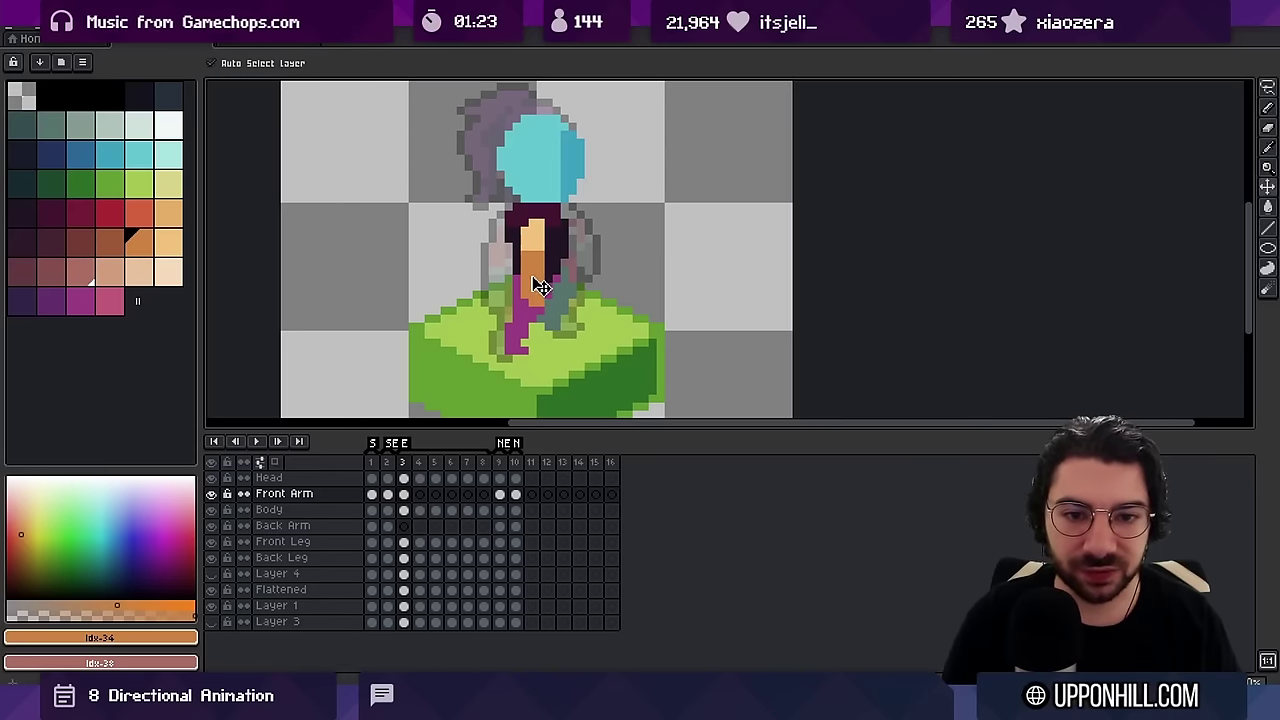
key(b)
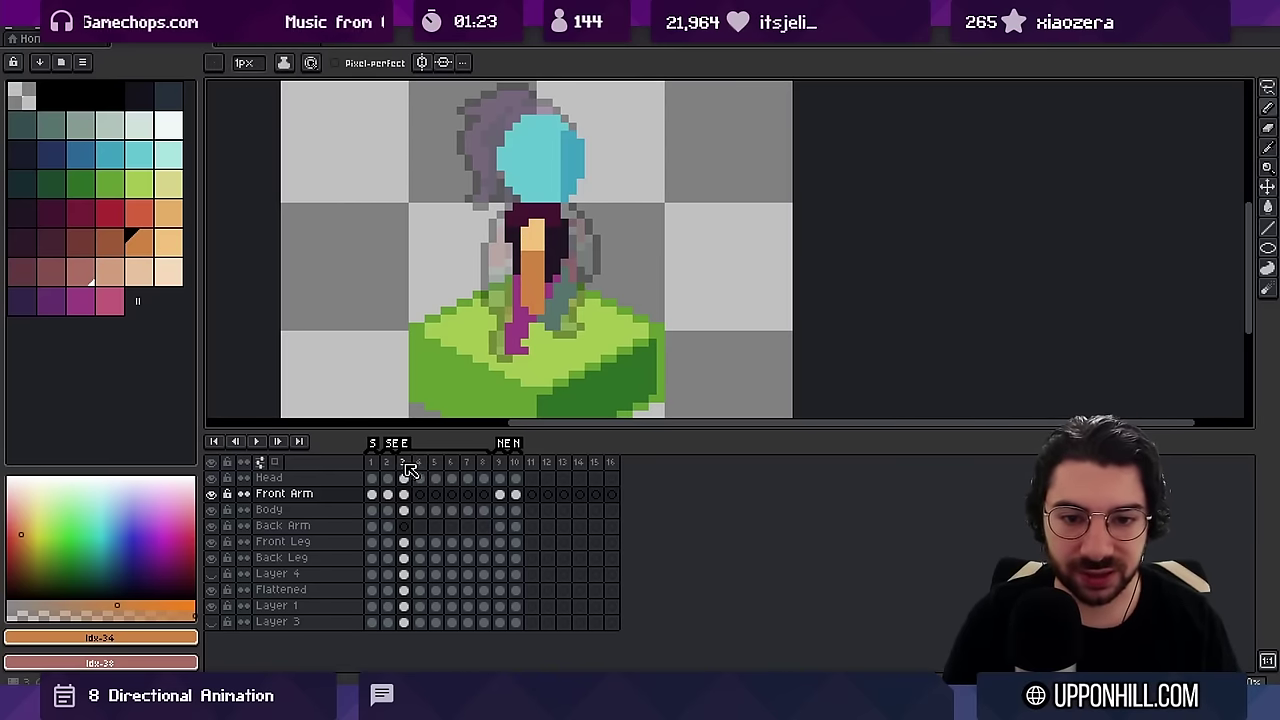
Move the Head through Back Leg cels of frames 3–8 down one pixel together and play the walk
drag(405, 464, 488, 472)
drag(402, 478, 484, 558)
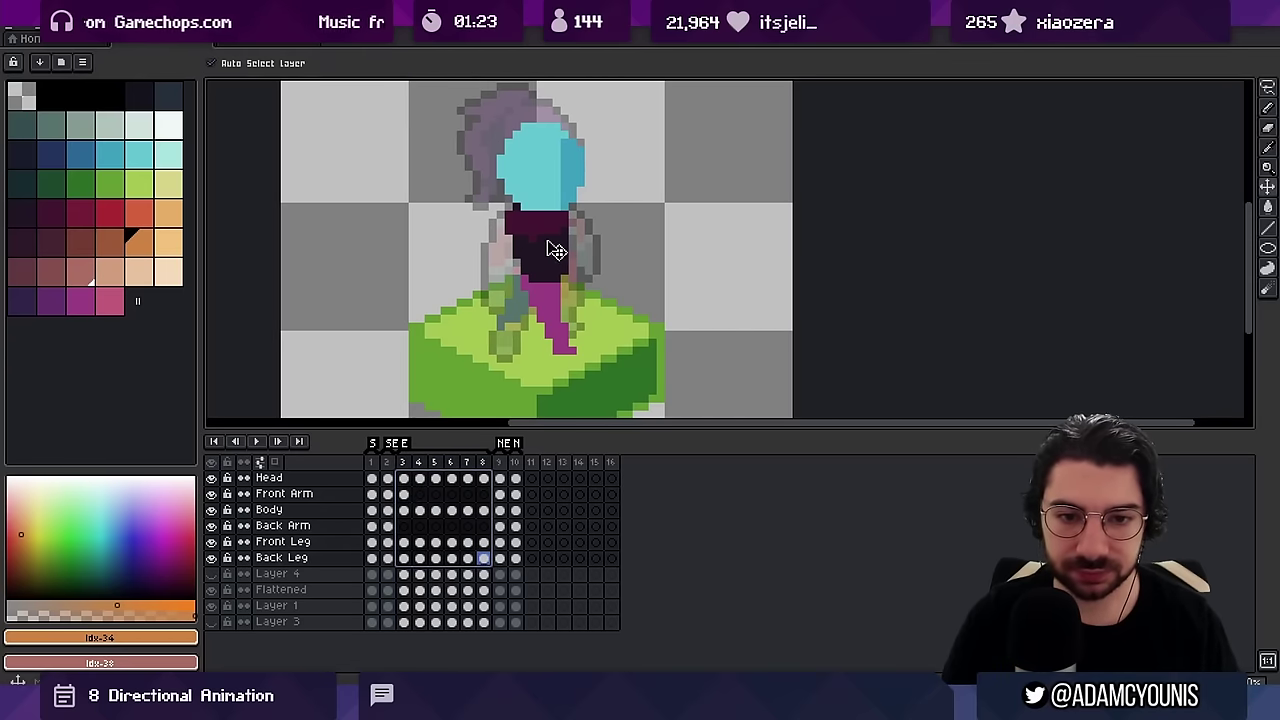
key(Return)
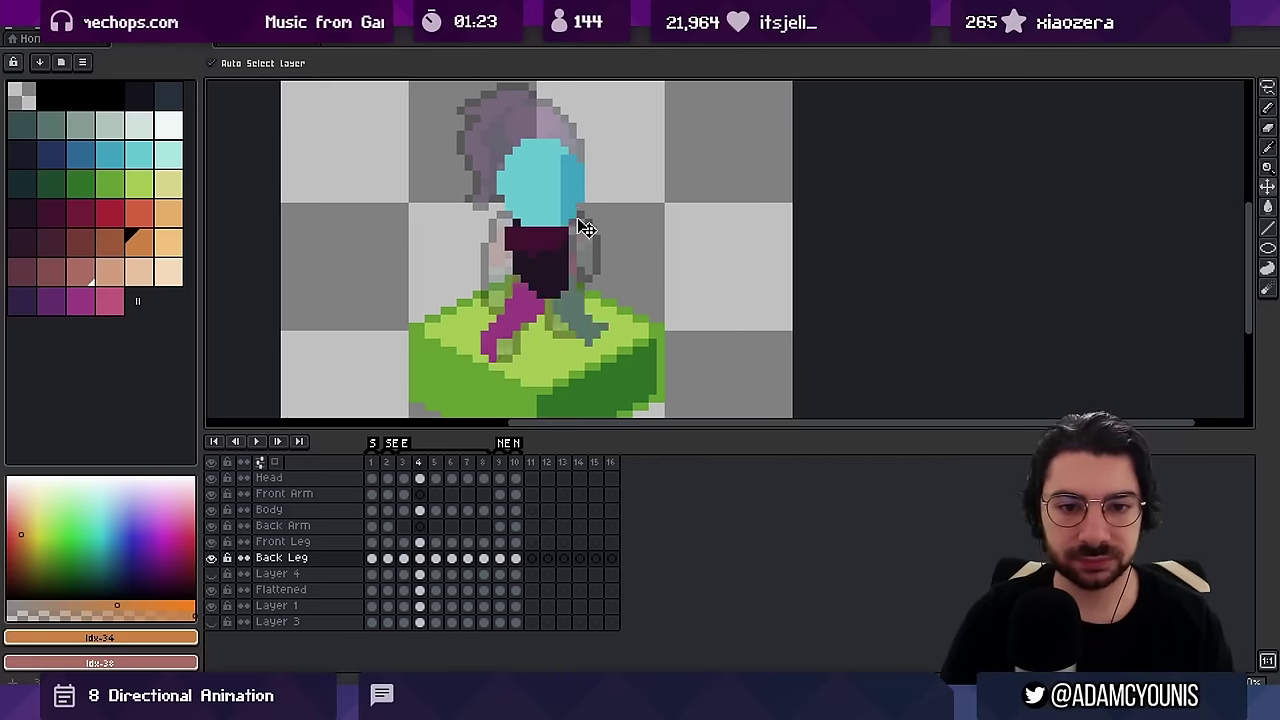
key(Return)
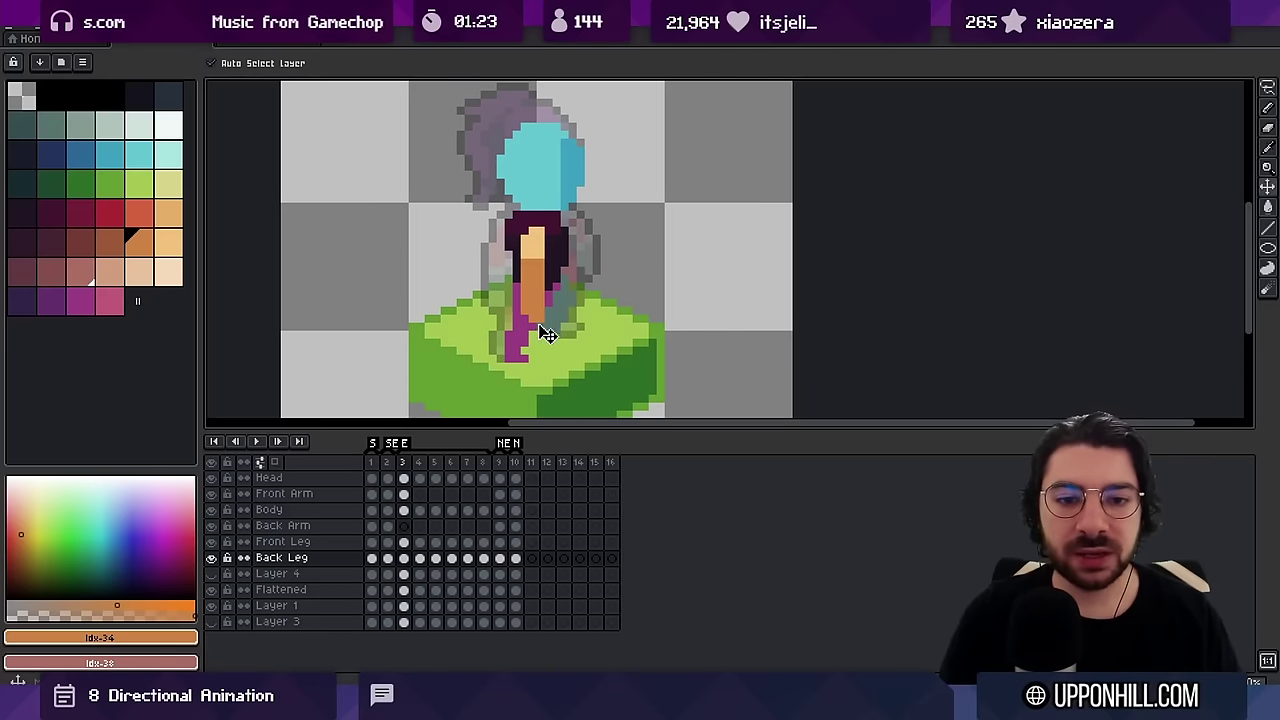
Replace purple Idx-44 with blue Idx-15 on the Front Leg layer across frames 1–10
click(529, 300)
key(z)
click(545, 318)
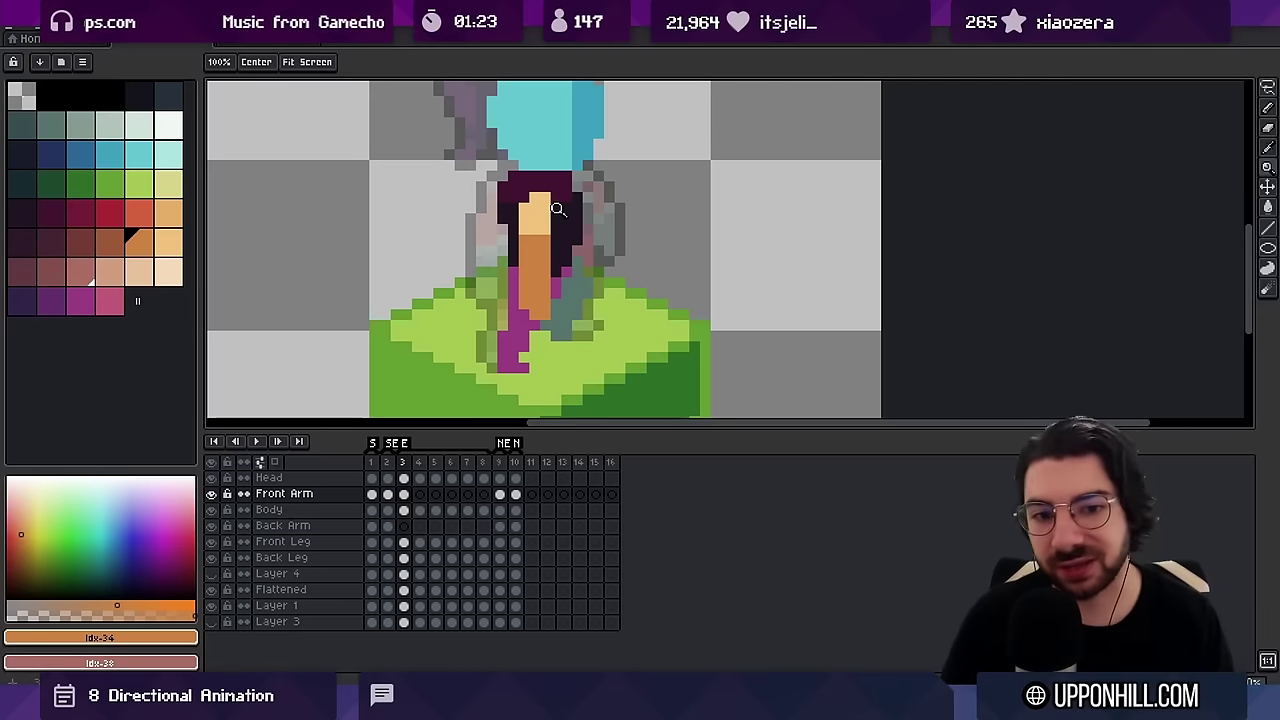
key(v)
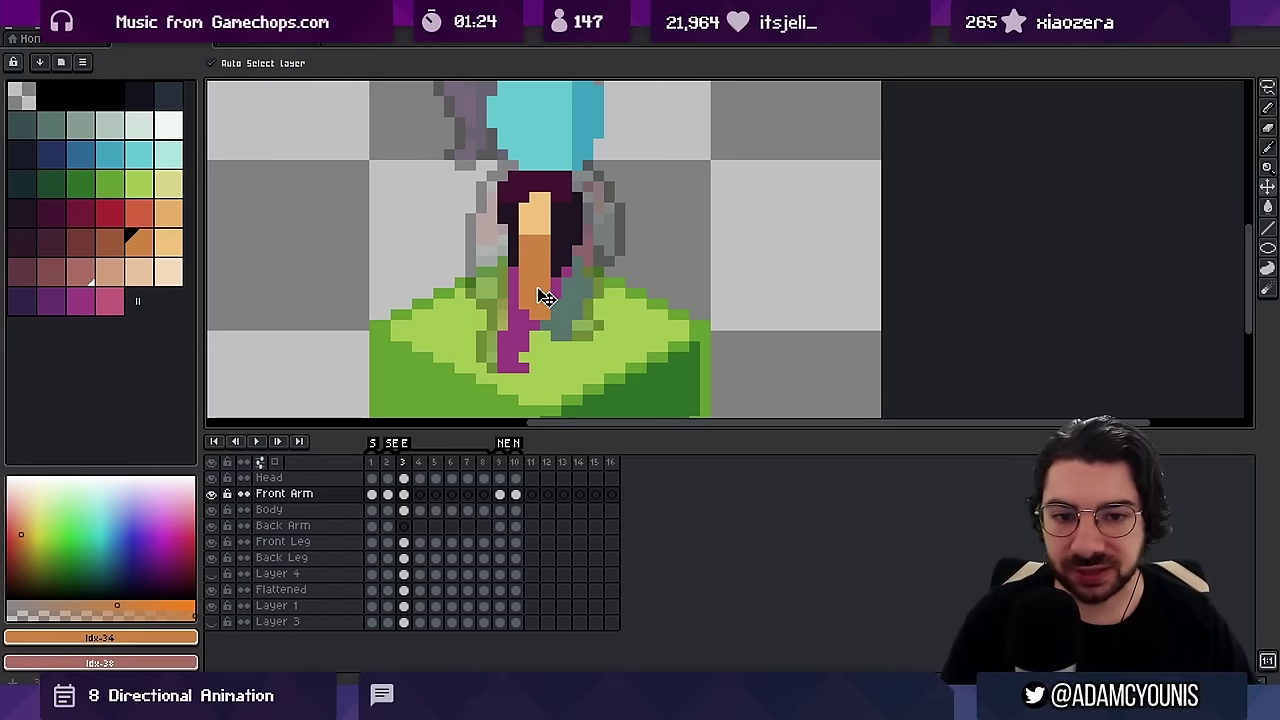
click(520, 351)
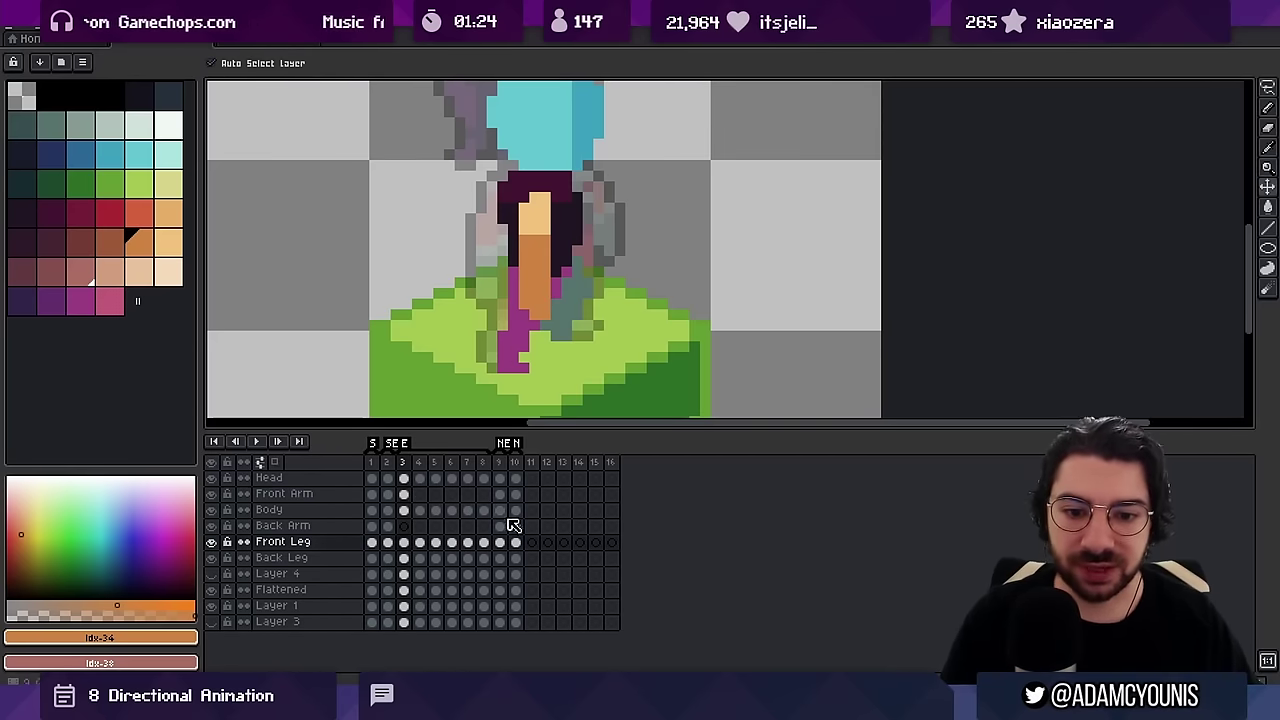
click(516, 546)
drag(516, 546, 372, 546)
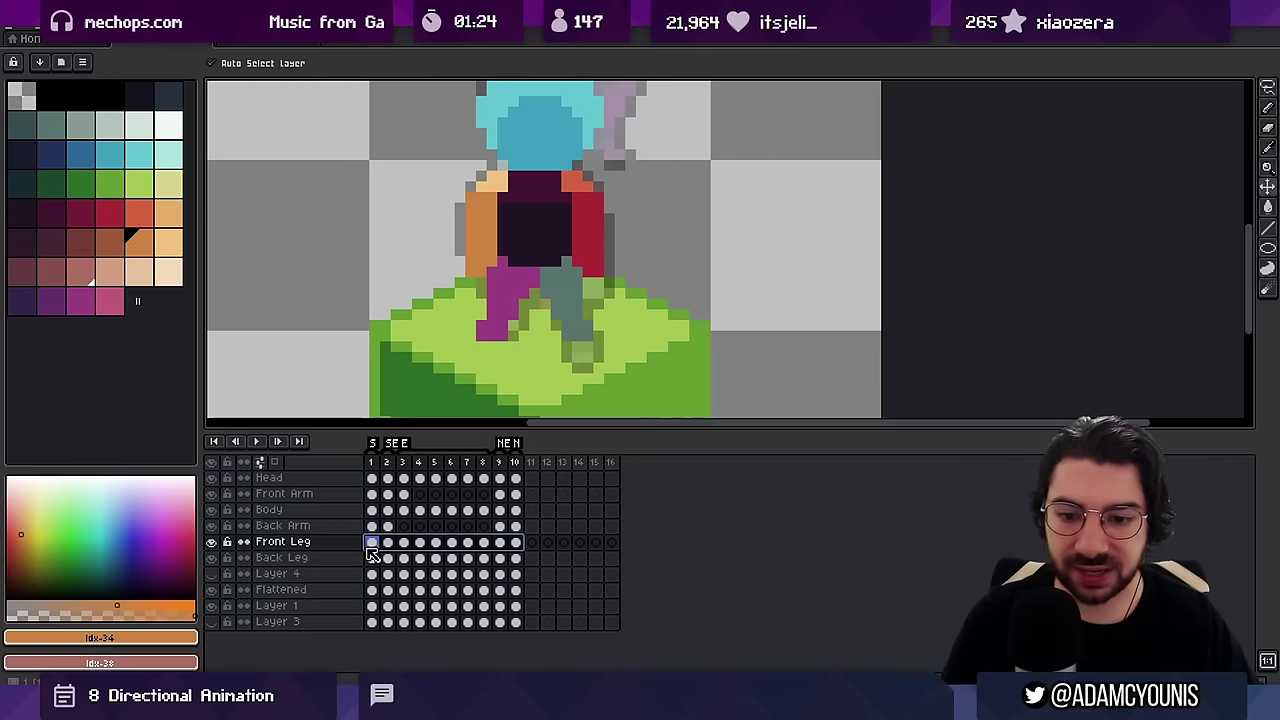
key(shift+r)
click(517, 275)
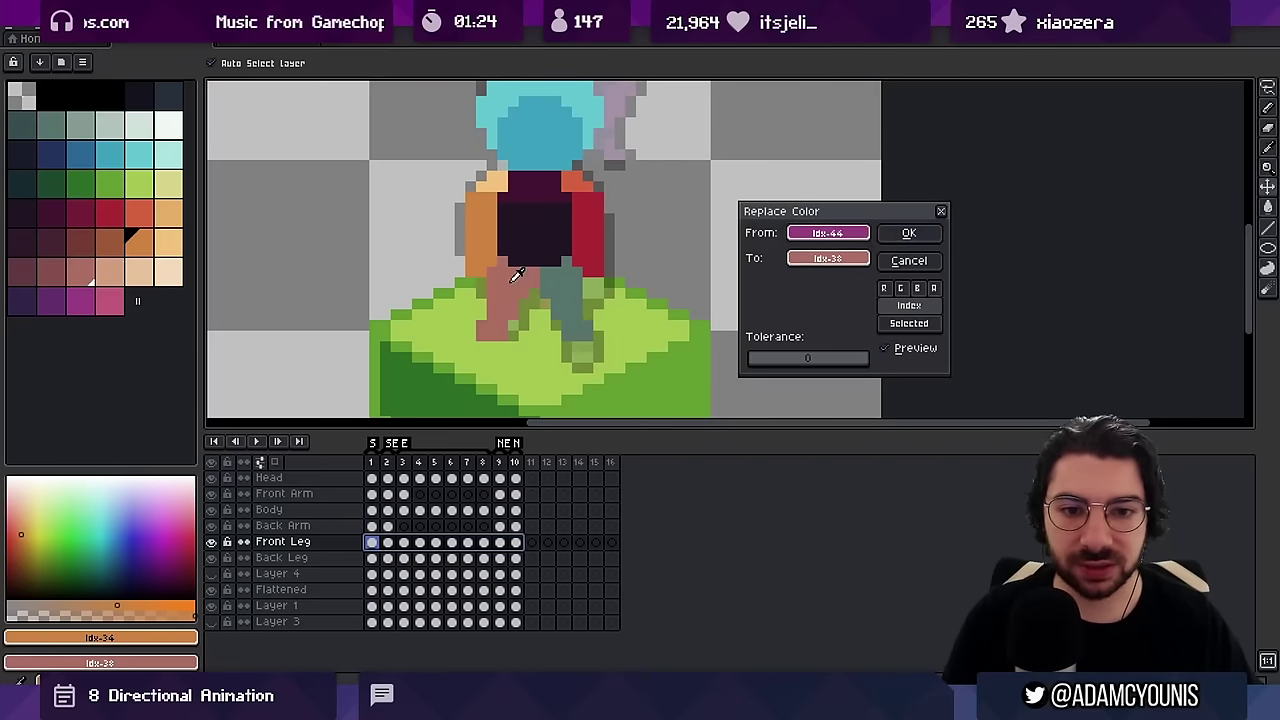
click(808, 258)
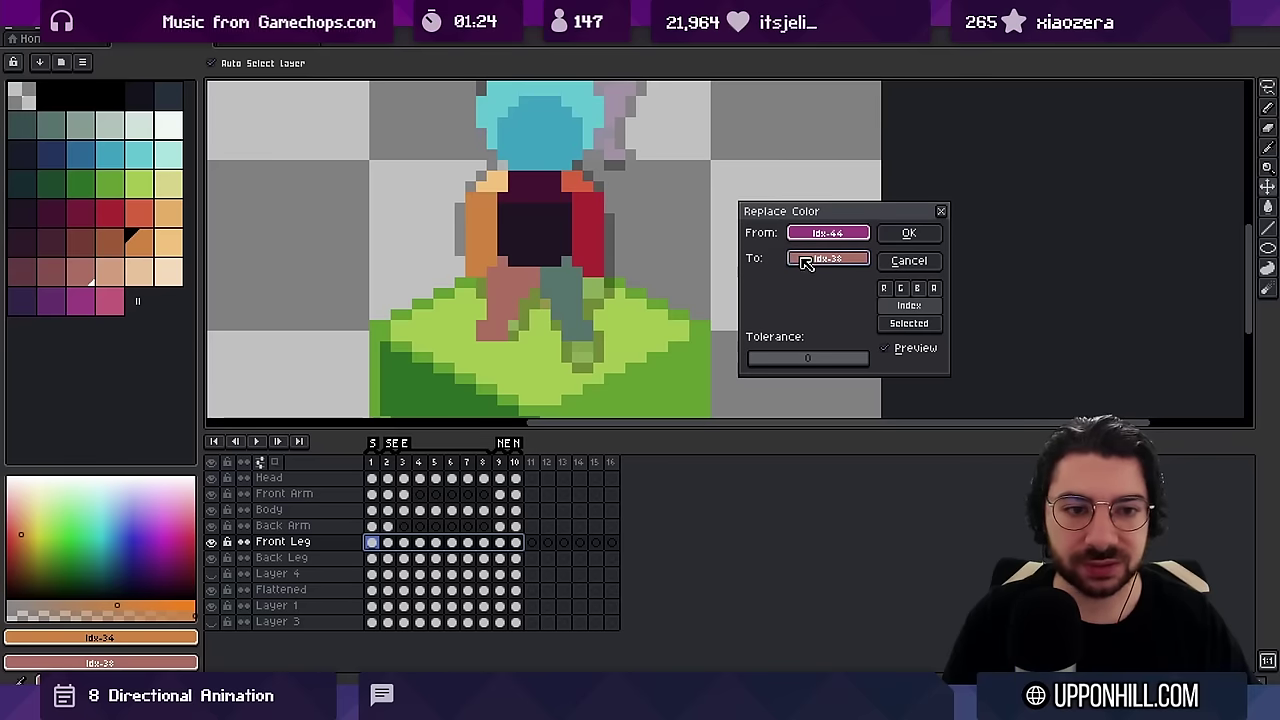
click(100, 168)
click(115, 154)
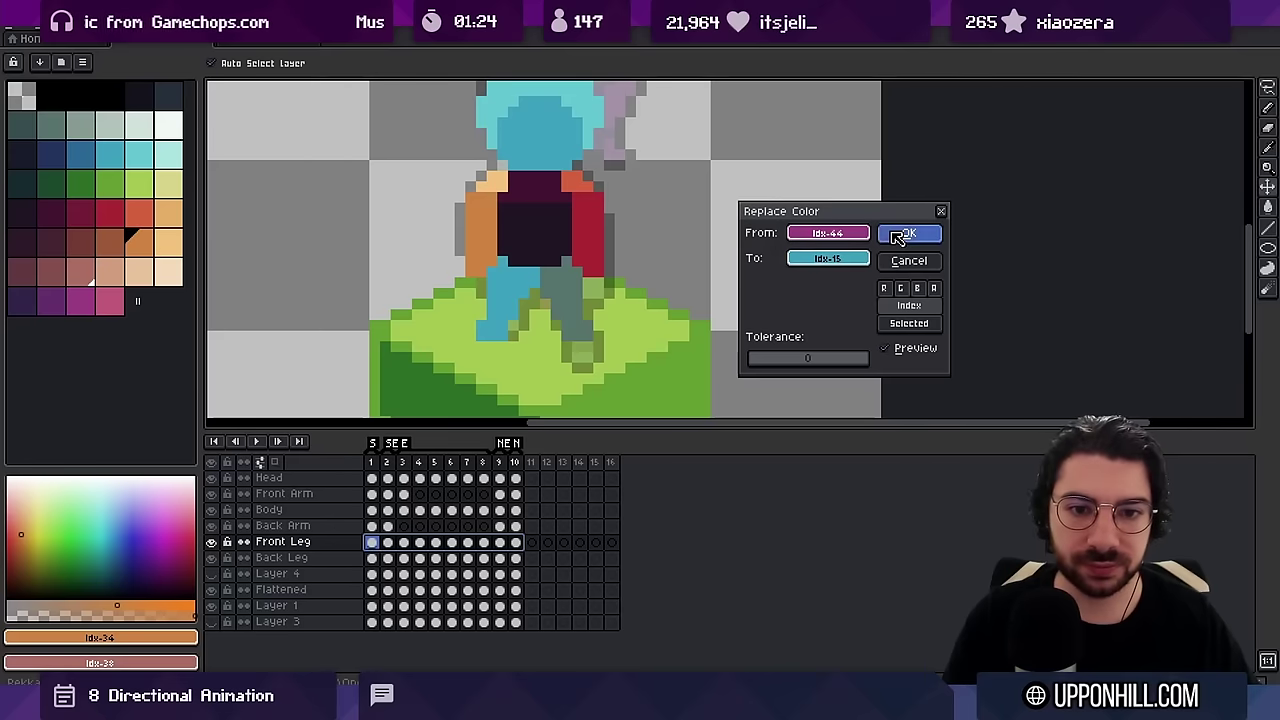
click(906, 233)
Replace grey-green Idx-7 with dark red Idx-26 on the Back Leg layer across frames 1–10
drag(517, 557, 373, 558)
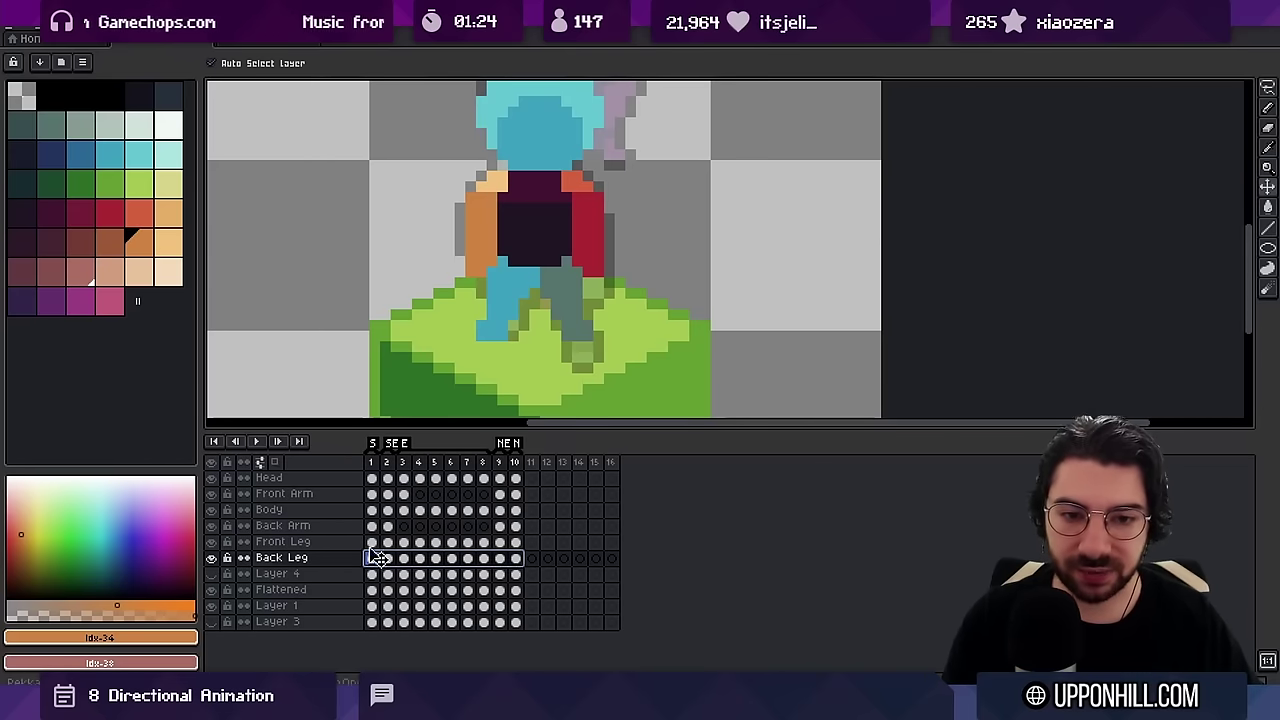
key(shift+r)
drag(803, 234, 575, 291)
drag(808, 257, 592, 218)
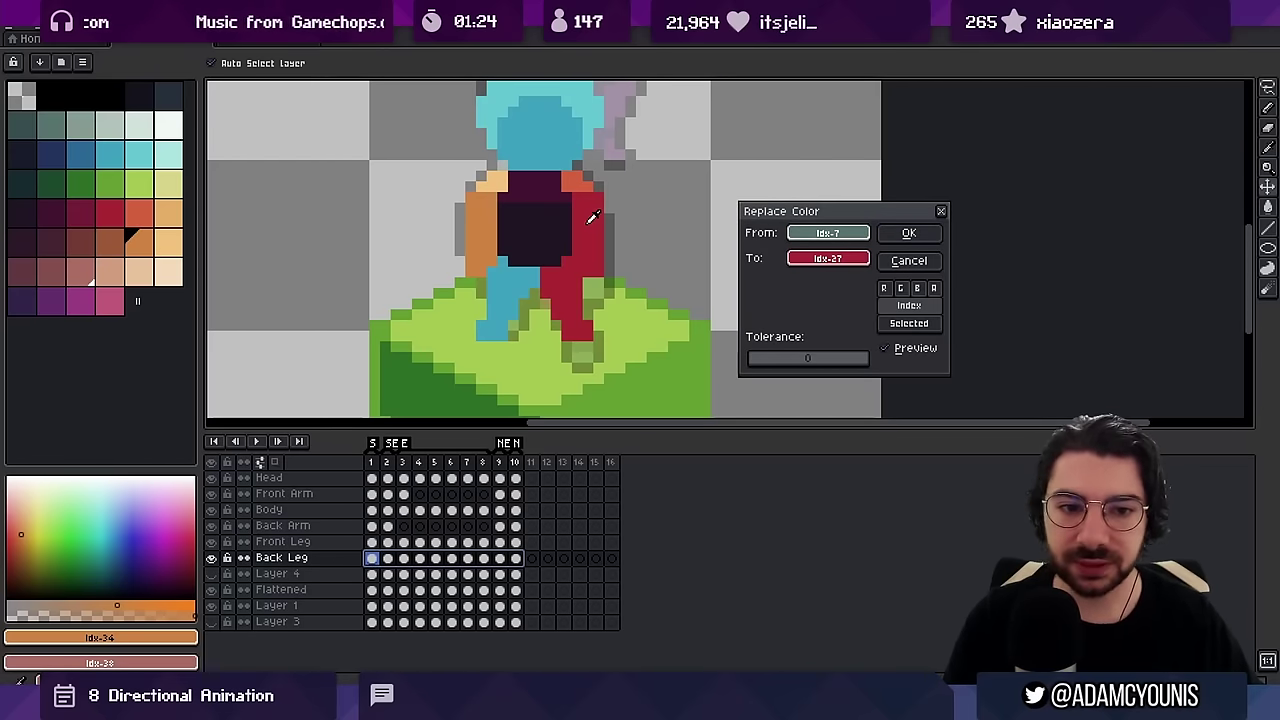
drag(592, 218, 76, 208)
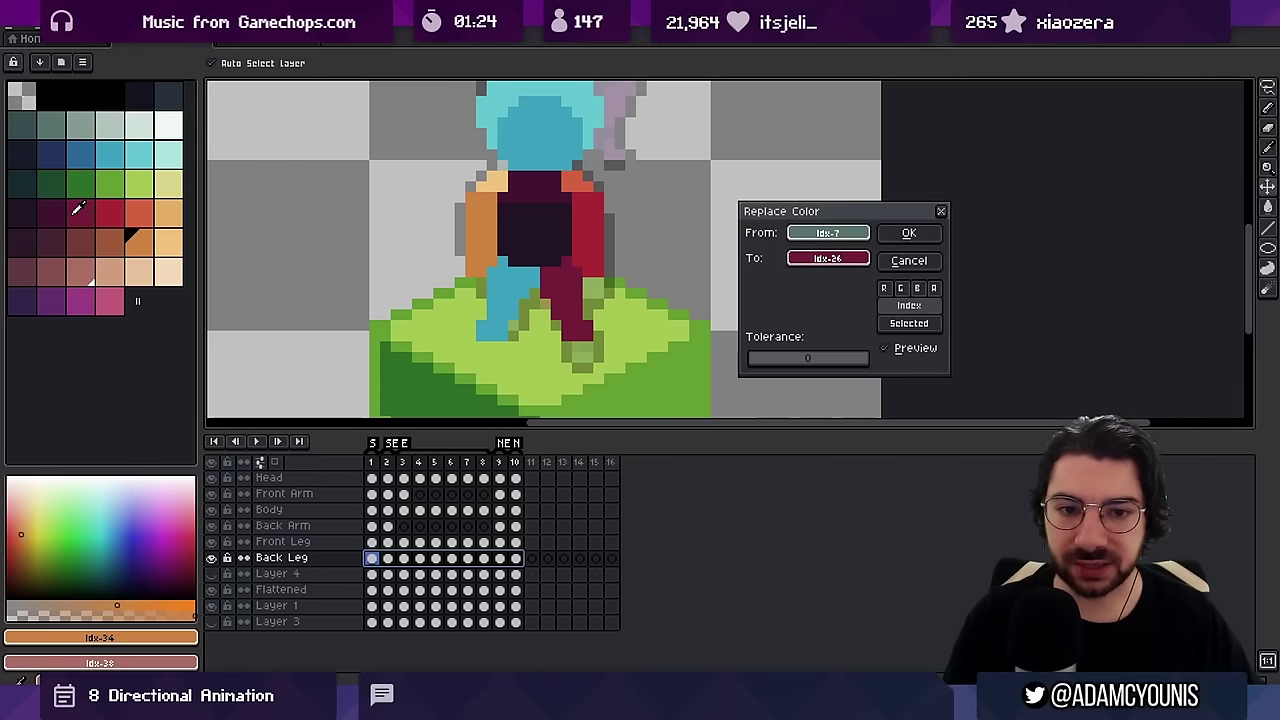
click(909, 232)
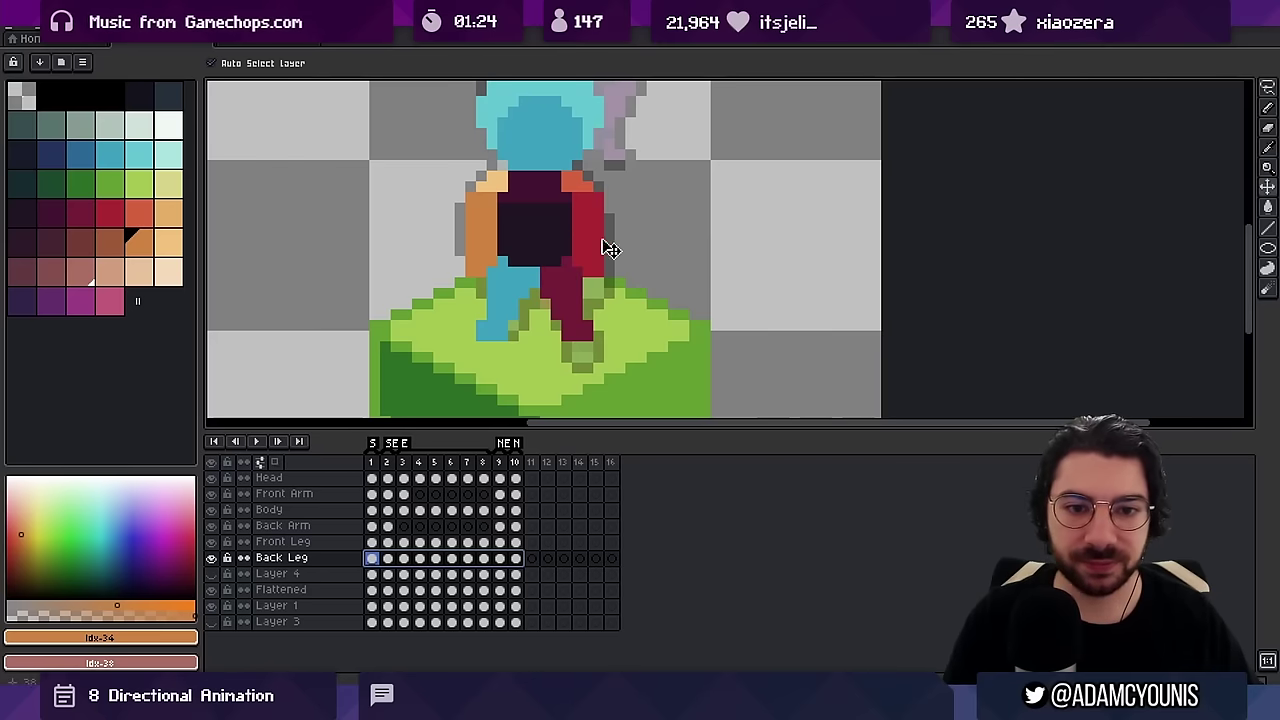
click(595, 247)
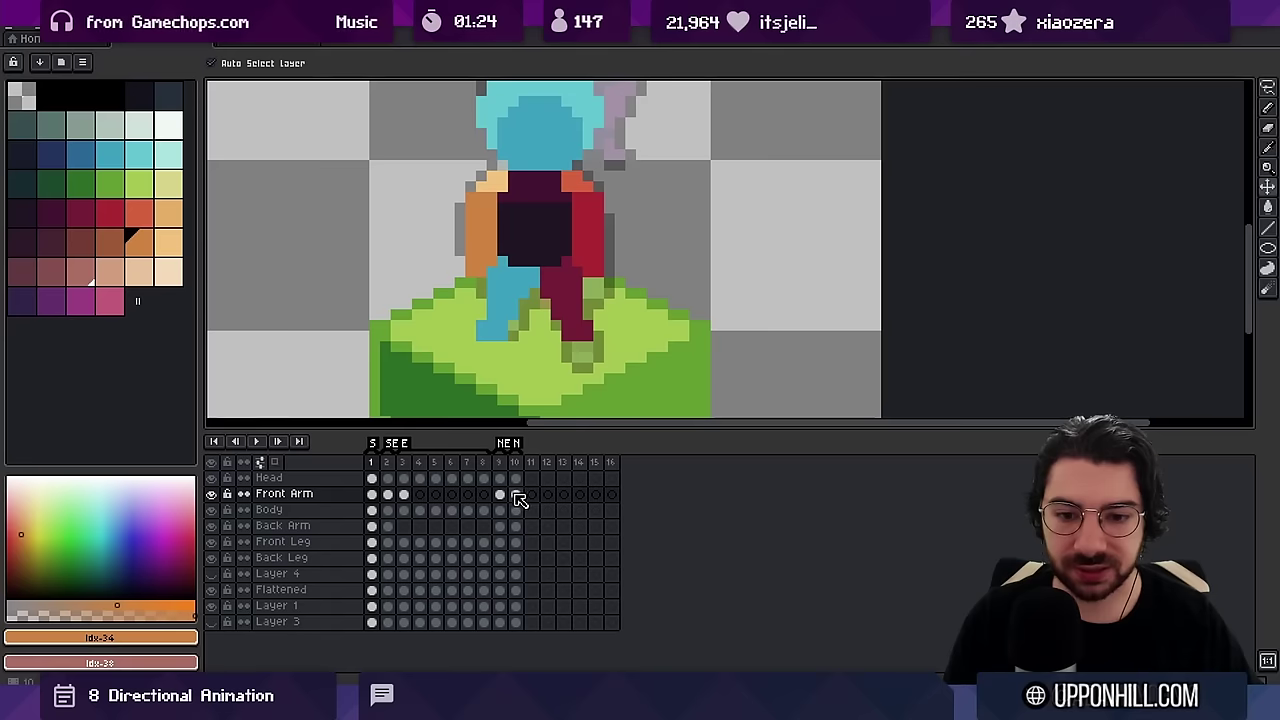
click(403, 478)
click(372, 494)
key(shift+r)
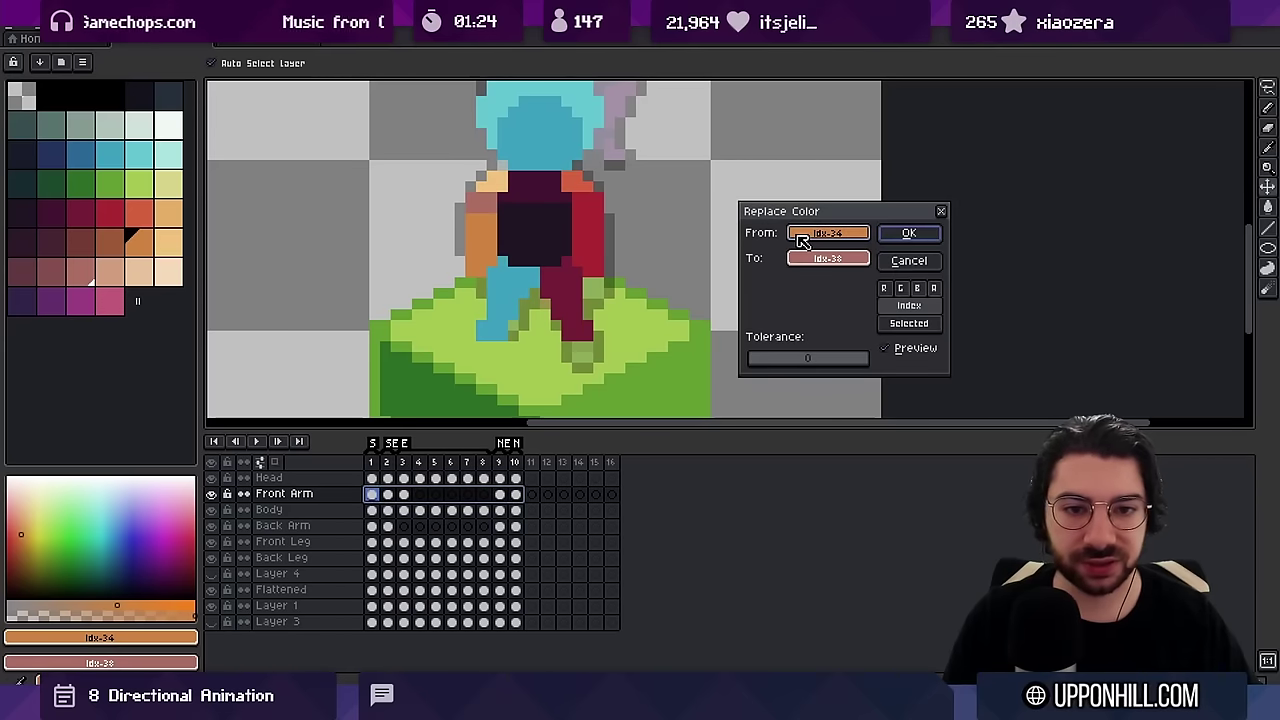
click(622, 212)
click(588, 211)
click(826, 258)
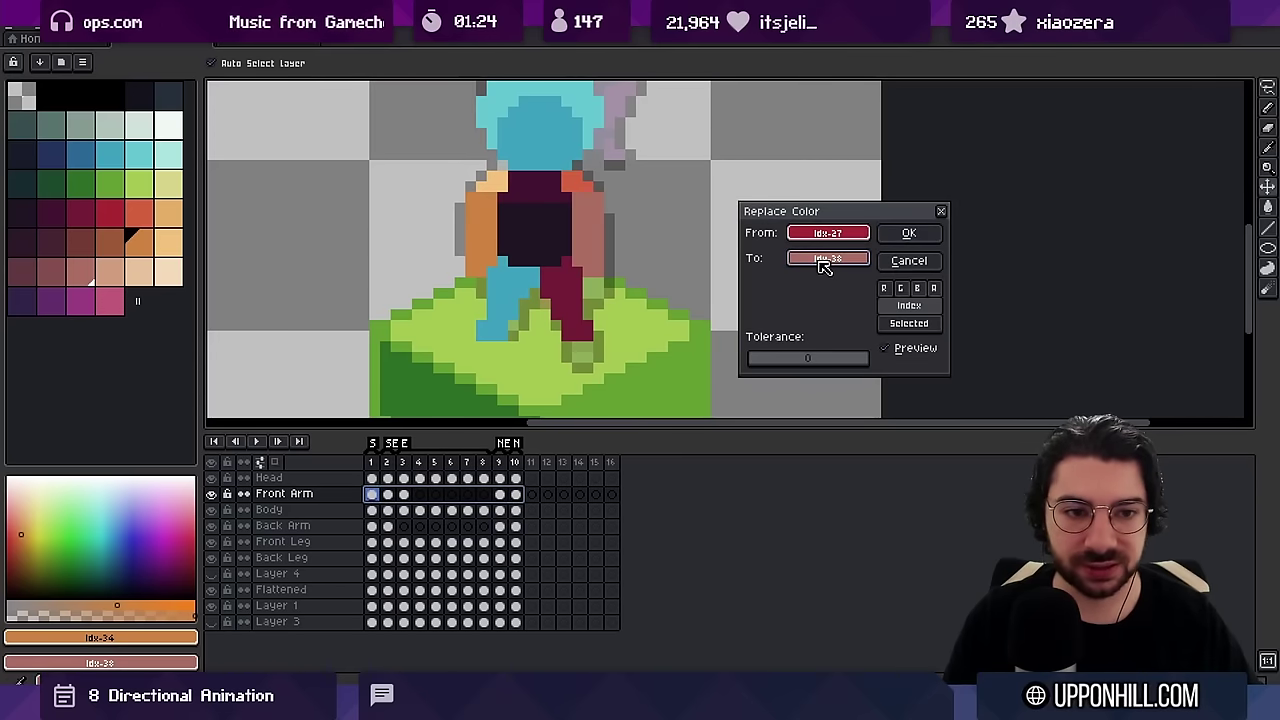
click(511, 276)
click(89, 148)
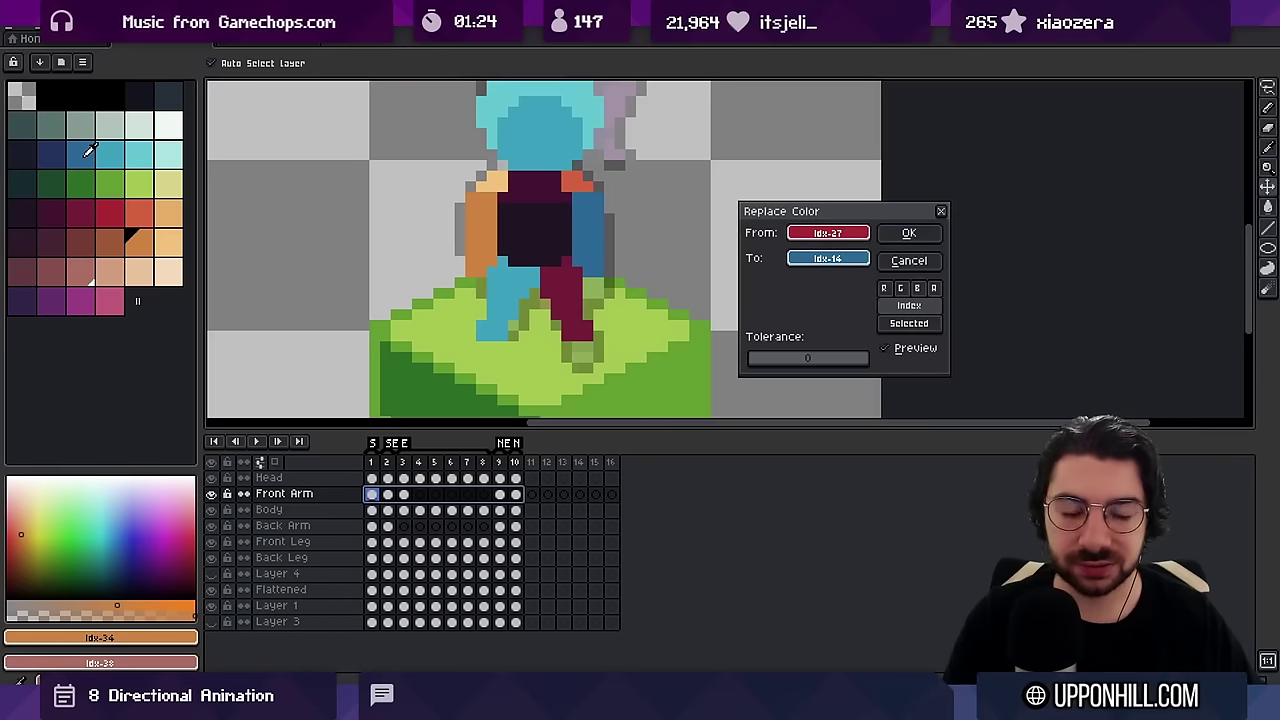
key(Escape)
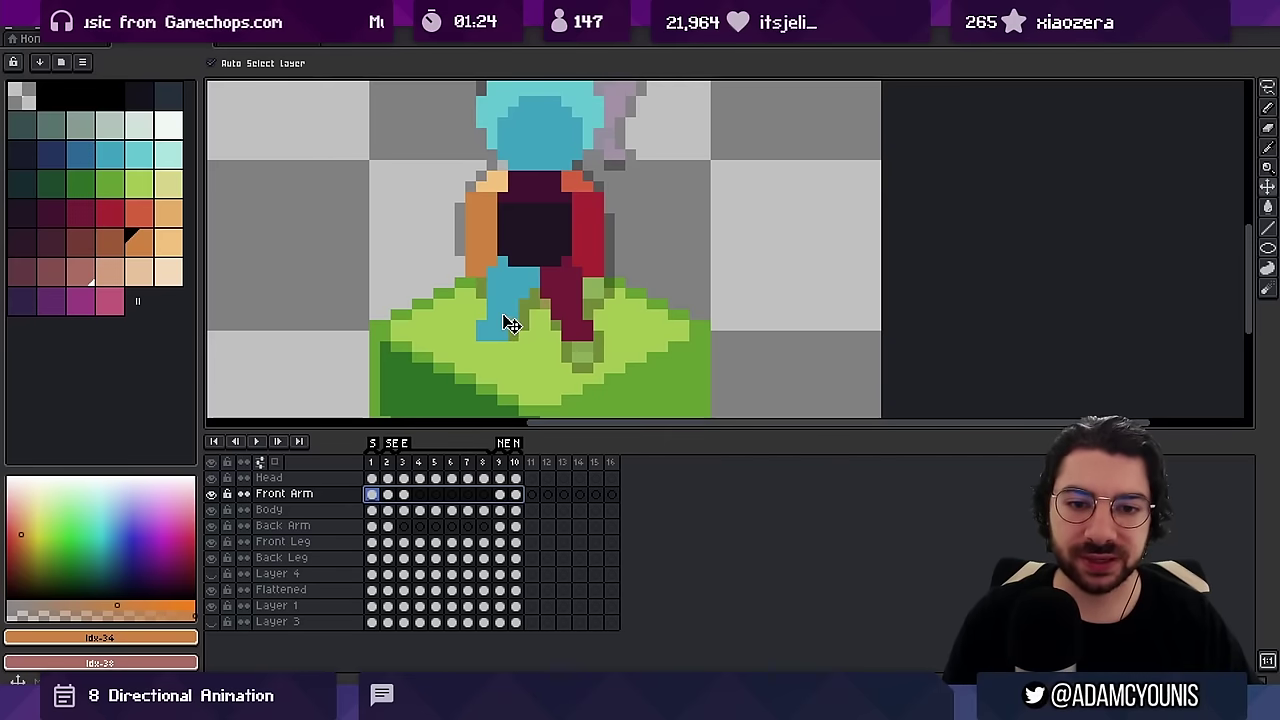
Recolour the Front Leg in a darker blue across frames 1–10
click(504, 317)
drag(514, 540, 396, 542)
drag(396, 542, 372, 542)
Recolour the Front Arm across frames 1–10, turning the red arm blue and its orange shoulder light cyan
click(596, 234)
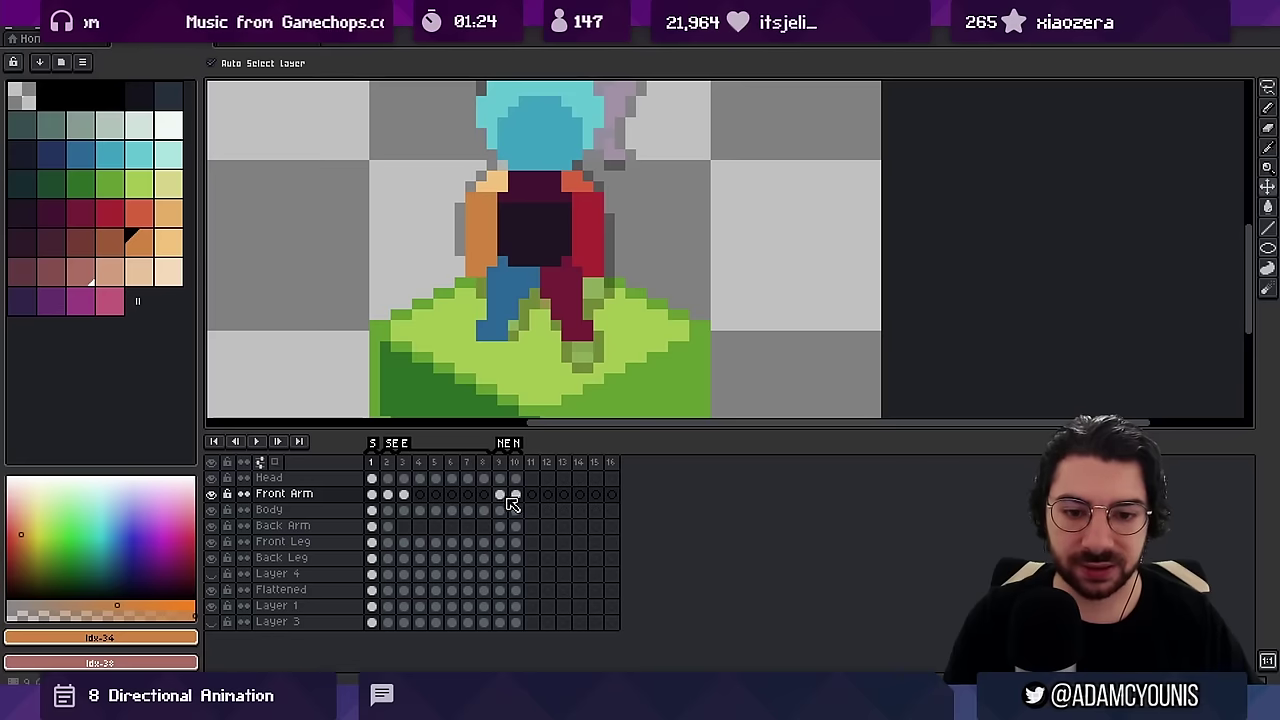
drag(514, 496, 372, 495)
key(shift+r)
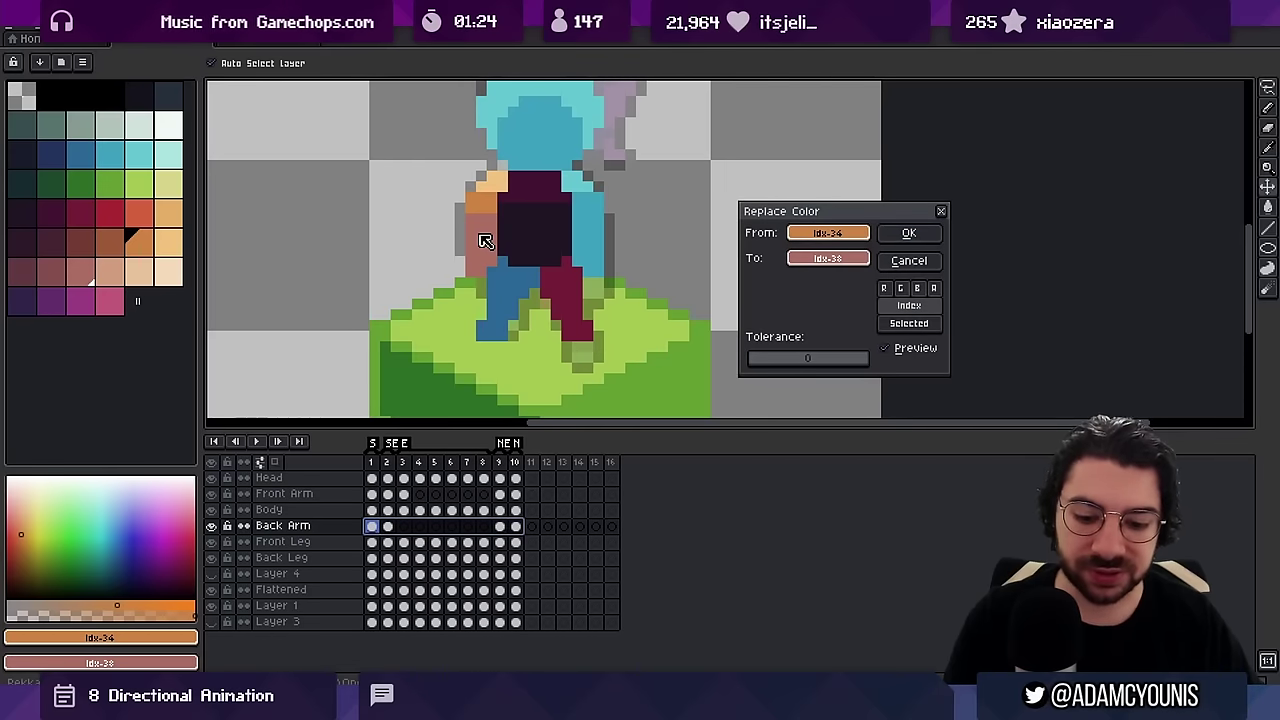
Replace orange Idx-34 with red Idx-27 on the lower part of the Back Arm across its frames
click(828, 258)
click(112, 213)
click(98, 211)
click(115, 211)
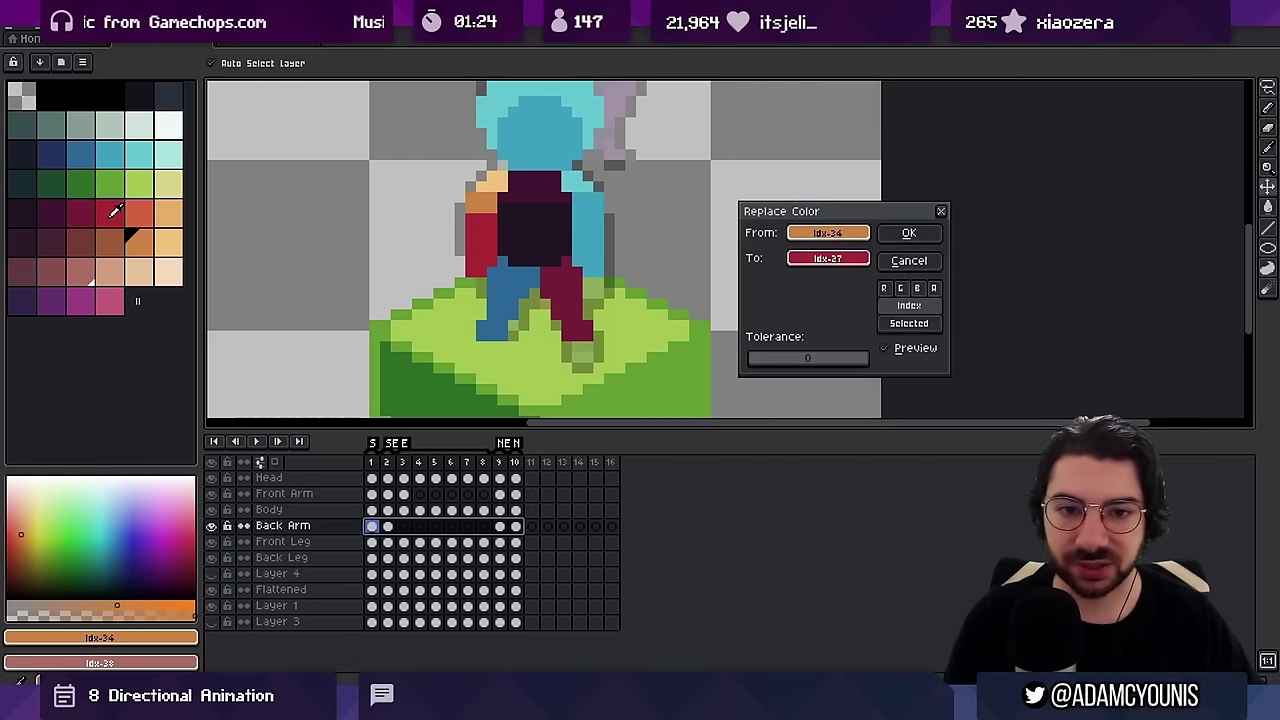
click(900, 232)
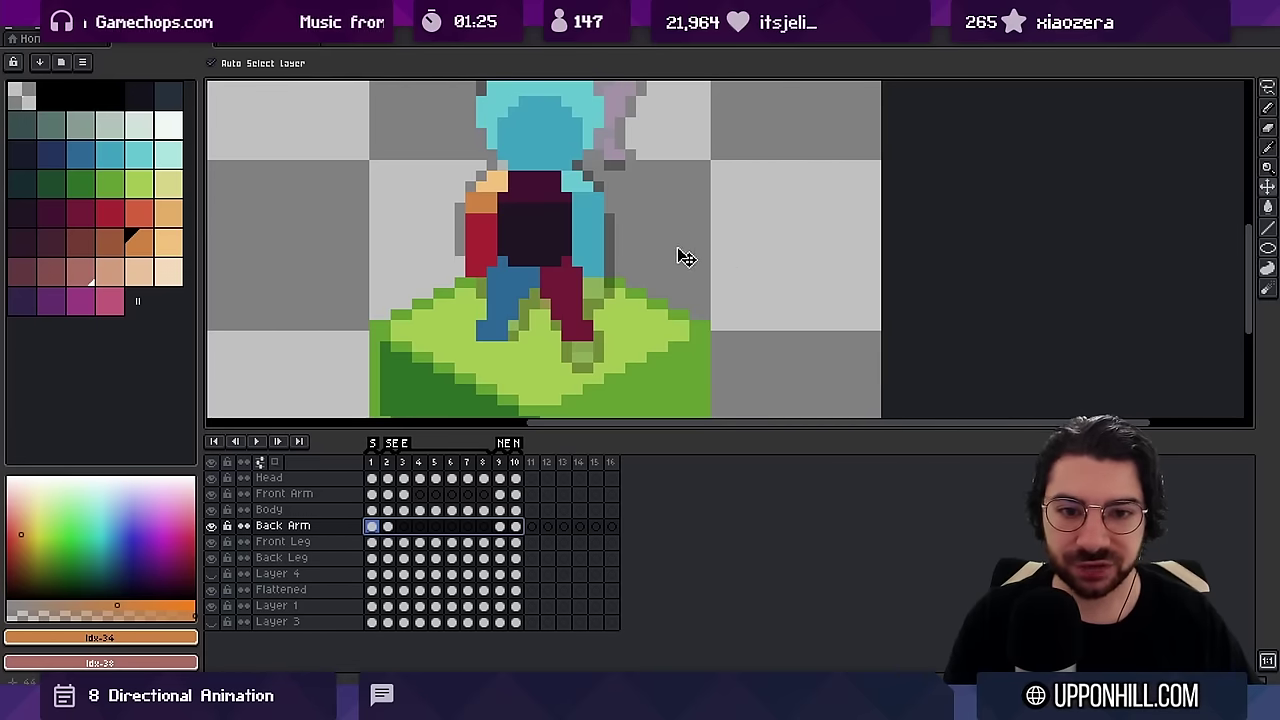
key(shift+r)
drag(515, 462, 357, 460)
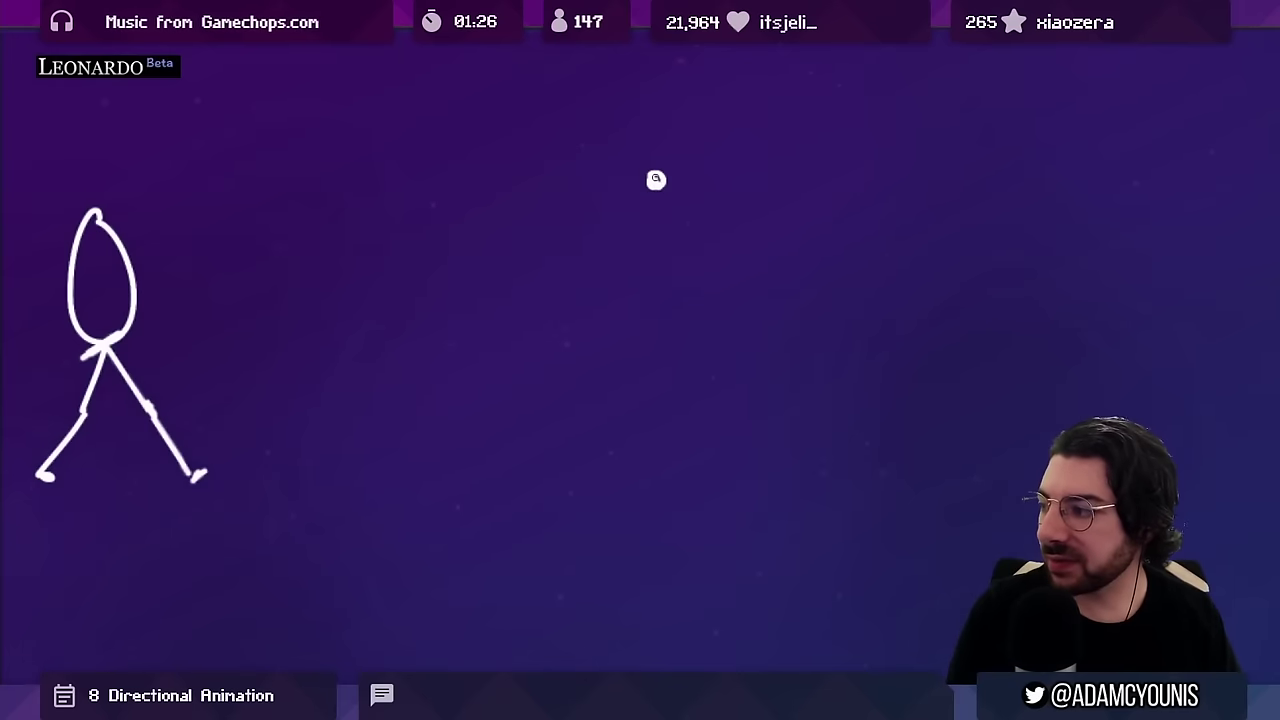
In Leonardo, sketch an arm bent at the elbow below a shoulder dot, a bent leg beneath it and a right-pointing arrow above
click(656, 179)
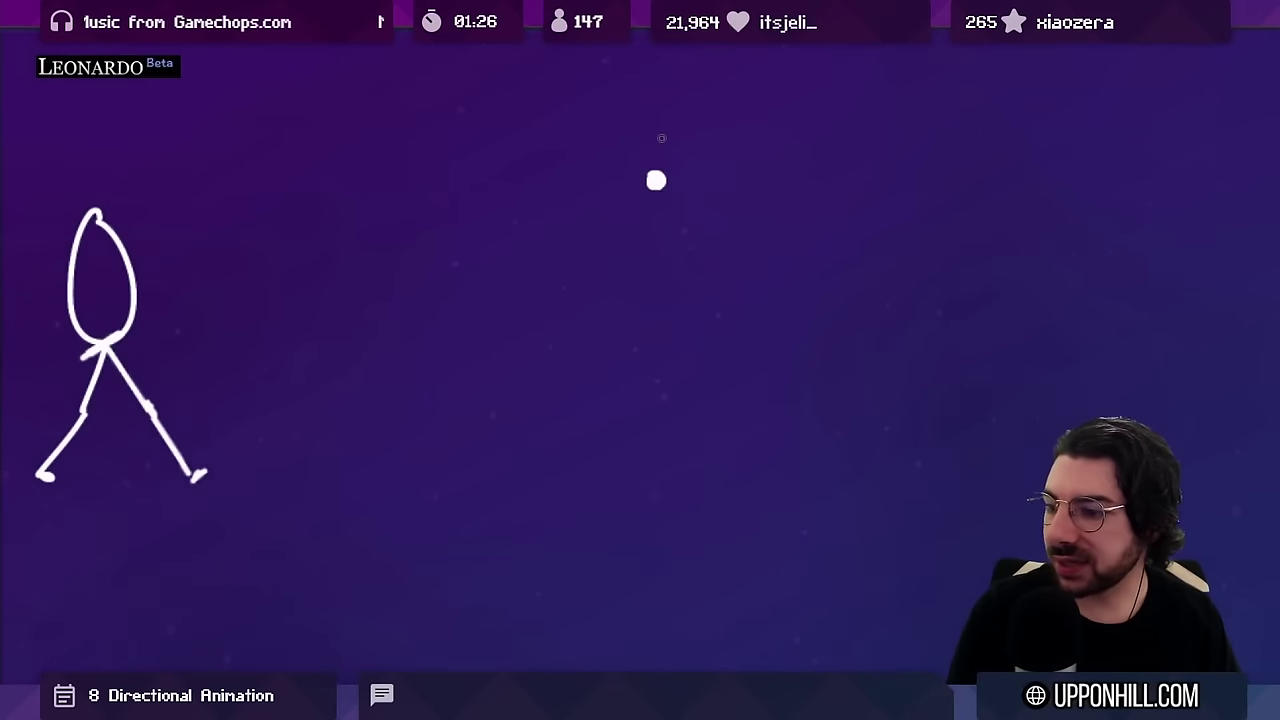
mouse_move(655, 182)
mouse_down()
mouse_move(615, 255)
mouse_move(642, 336)
mouse_up()
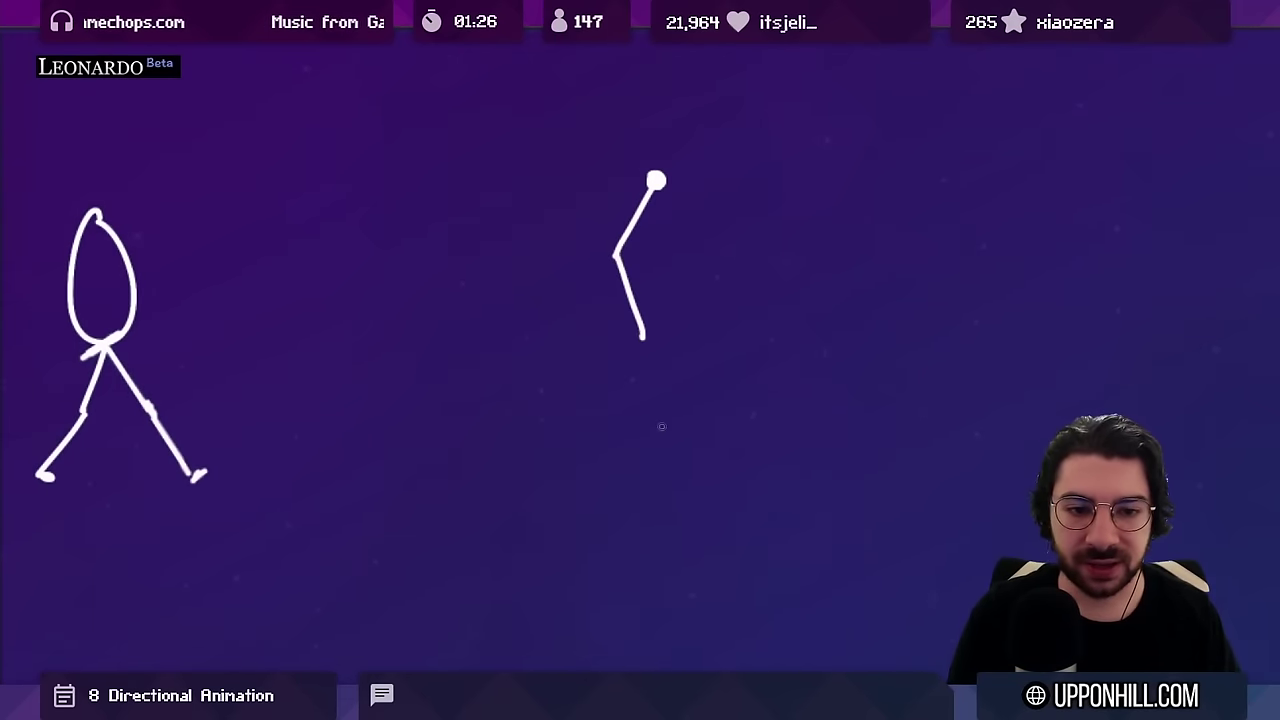
mouse_move(649, 408)
mouse_down()
mouse_move(659, 504)
mouse_move(608, 576)
mouse_up()
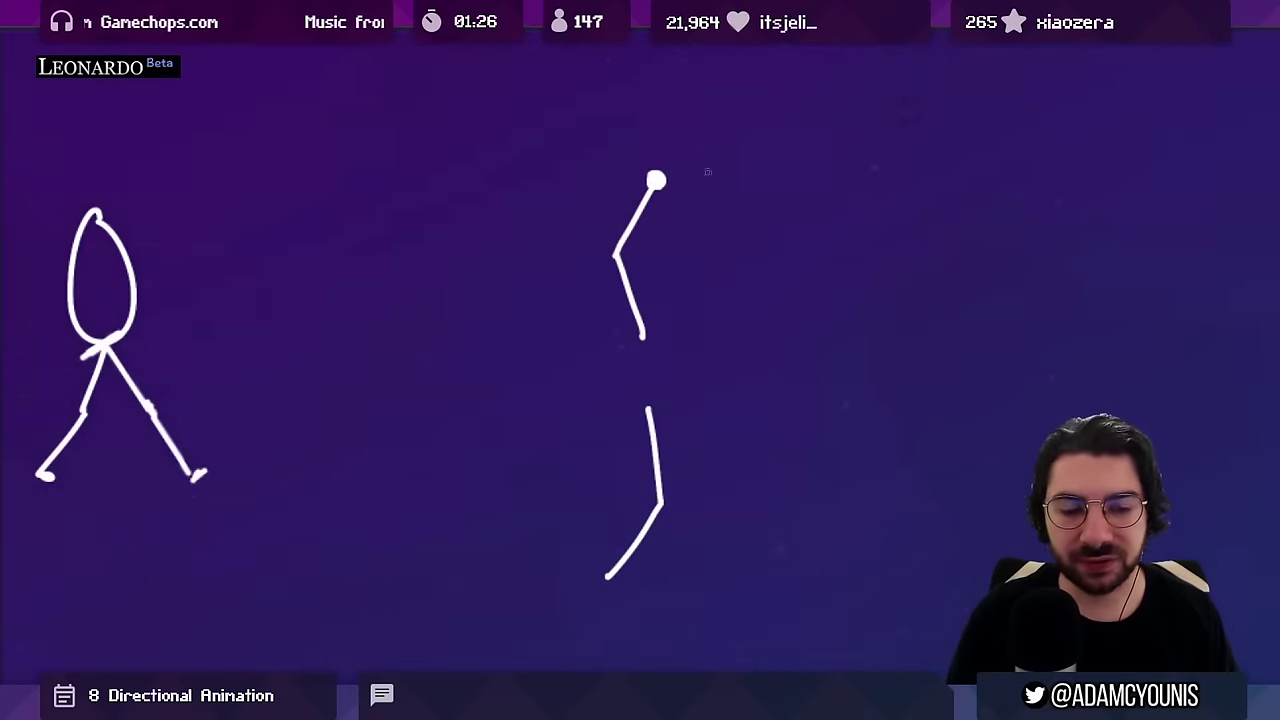
drag(623, 113, 741, 122)
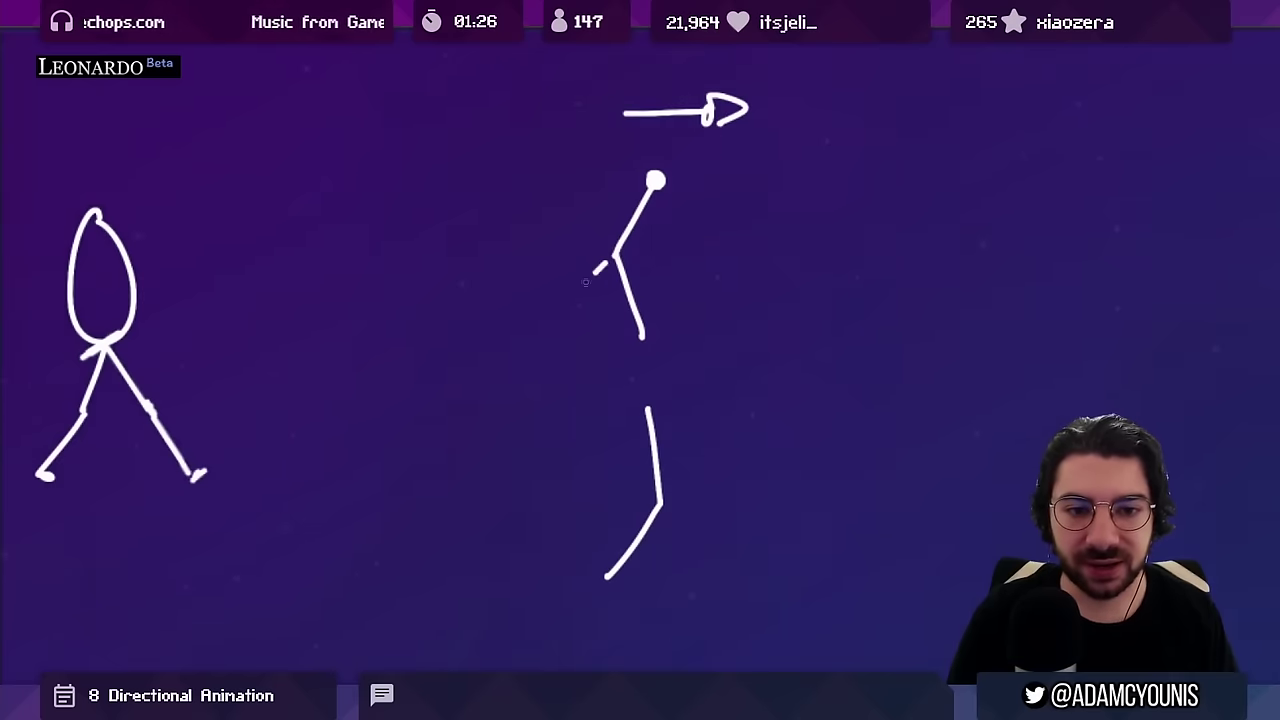
drag(586, 282, 552, 311)
key(ctrl+z)
drag(603, 261, 523, 272)
key(ctrl+z)
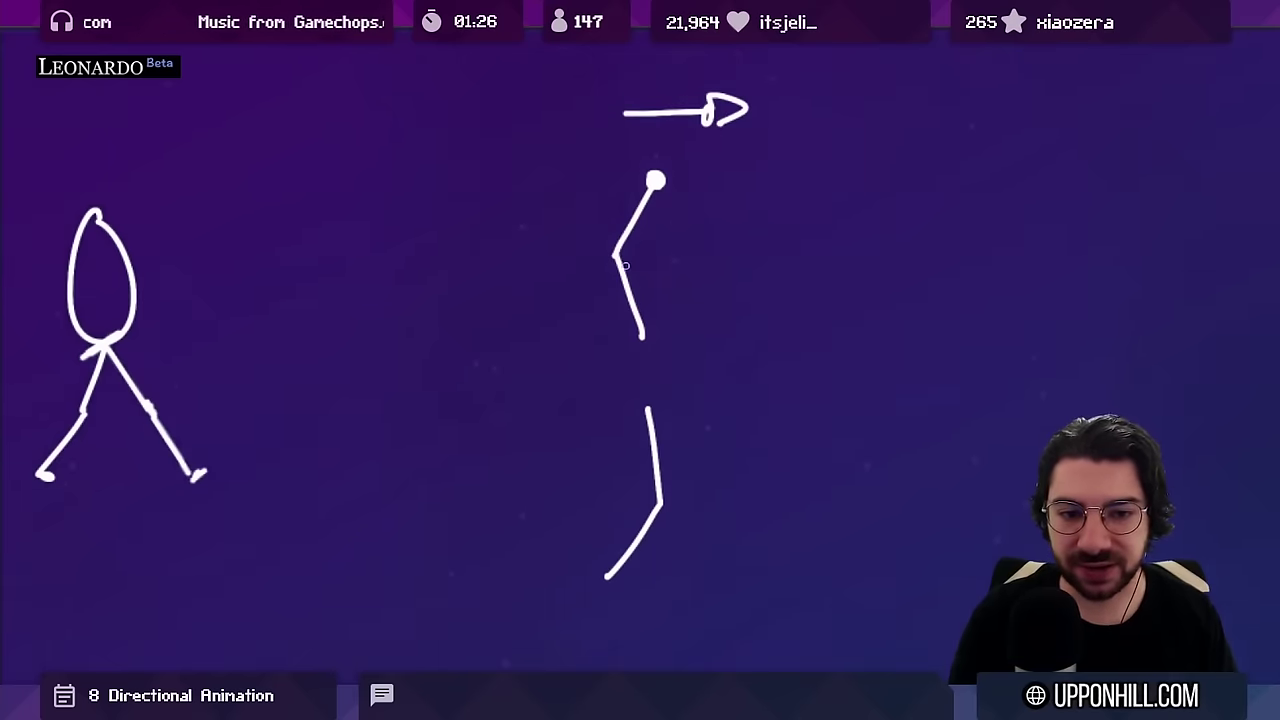
Erase the forearm and redraw it straight, in line with the upper arm
drag(635, 305, 640, 332)
key(bracketright)
key(bracketright)
key(bracketright)
drag(624, 275, 634, 300)
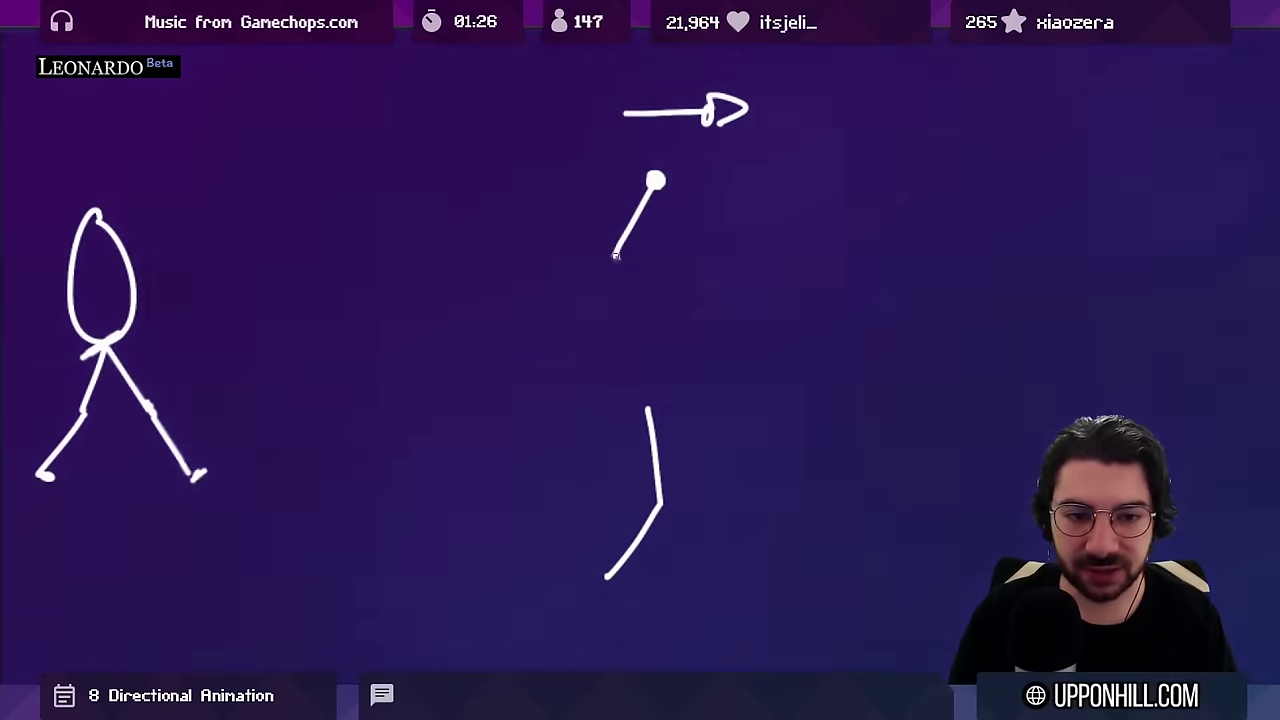
key(ctrl+z)
key(ctrl+shift+z)
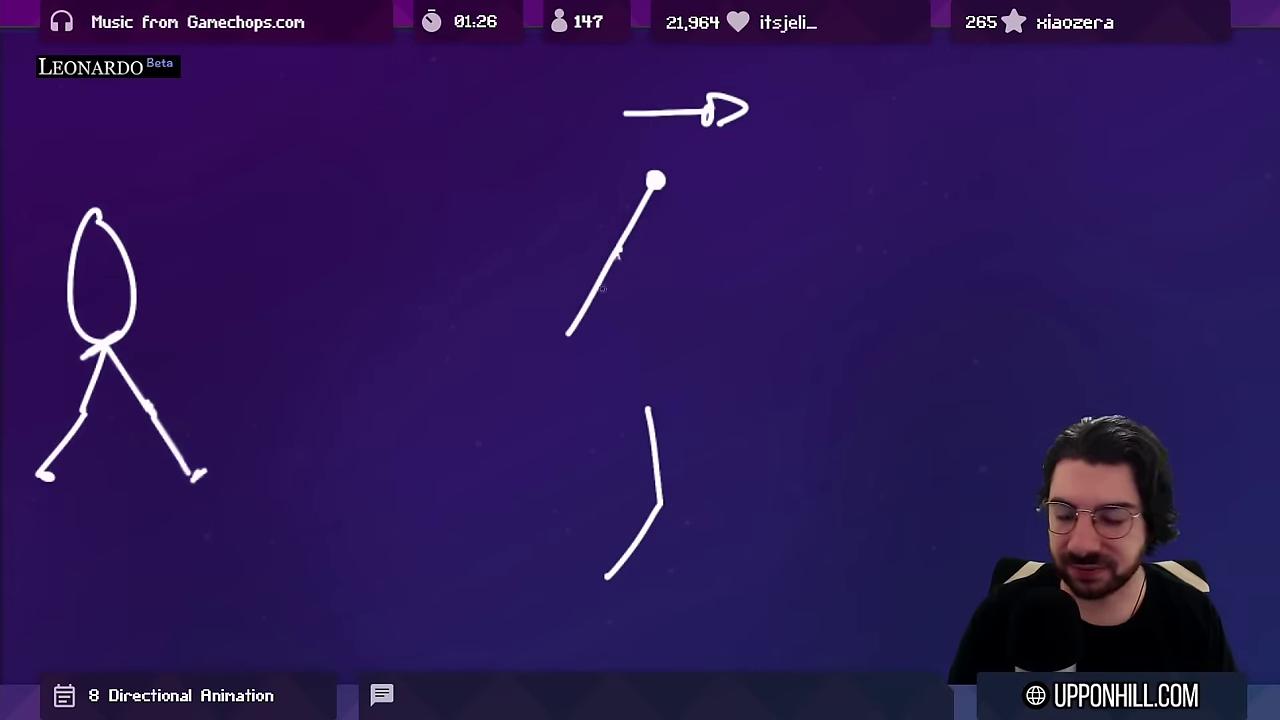
Undo the trial strokes around the straight arm and restore the forearm bent forward from the elbow
drag(580, 344, 659, 221)
key(ctrl+z)
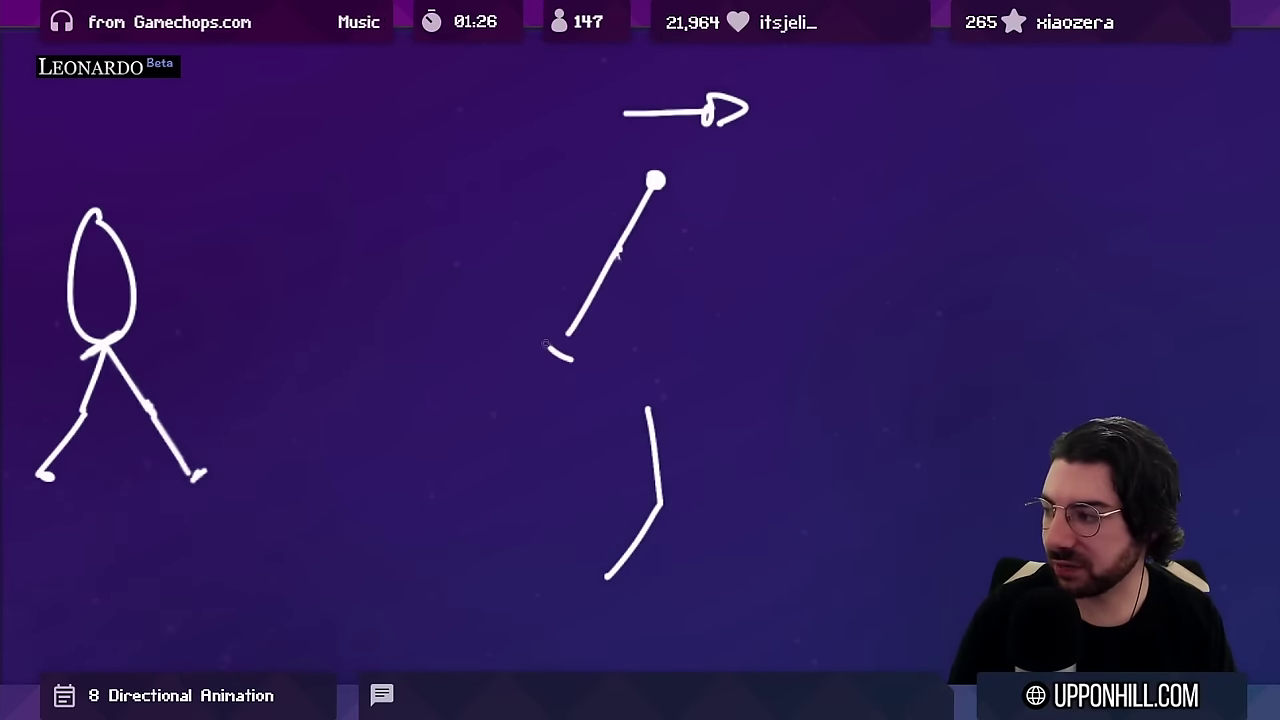
key(ctrl+z)
key(ctrl+z)
key(ctrl+z)
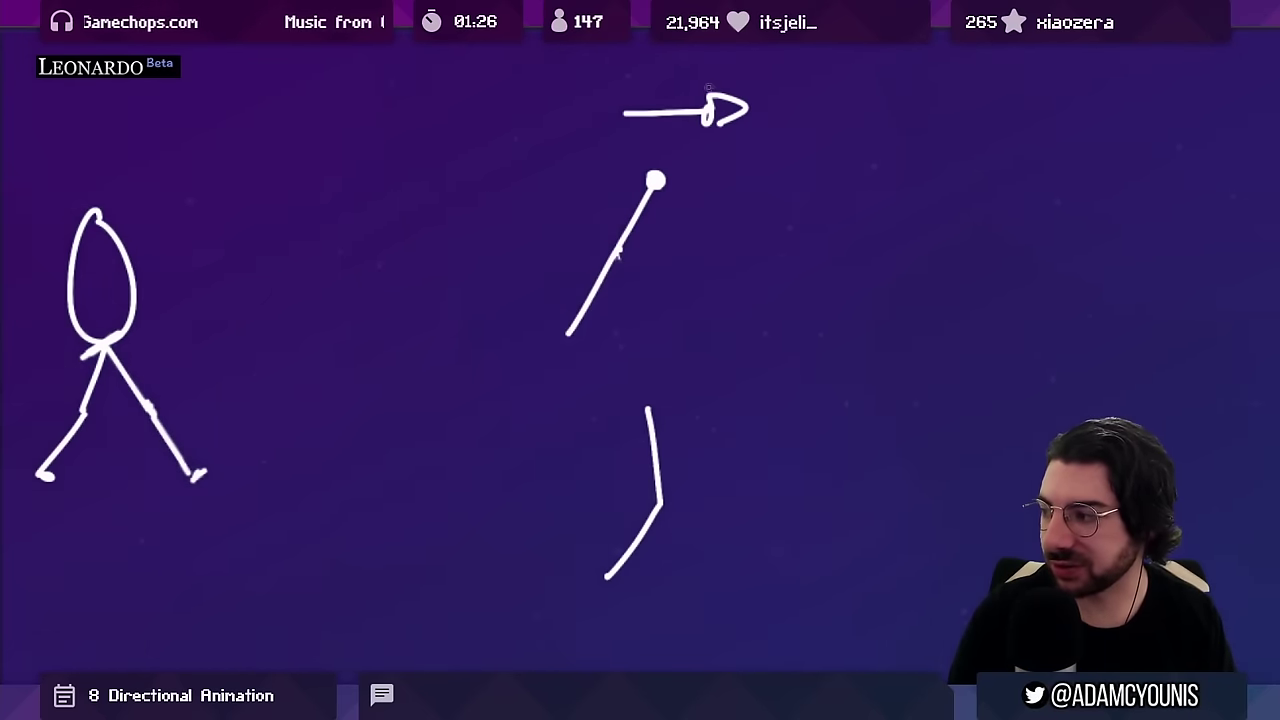
drag(616, 257, 642, 337)
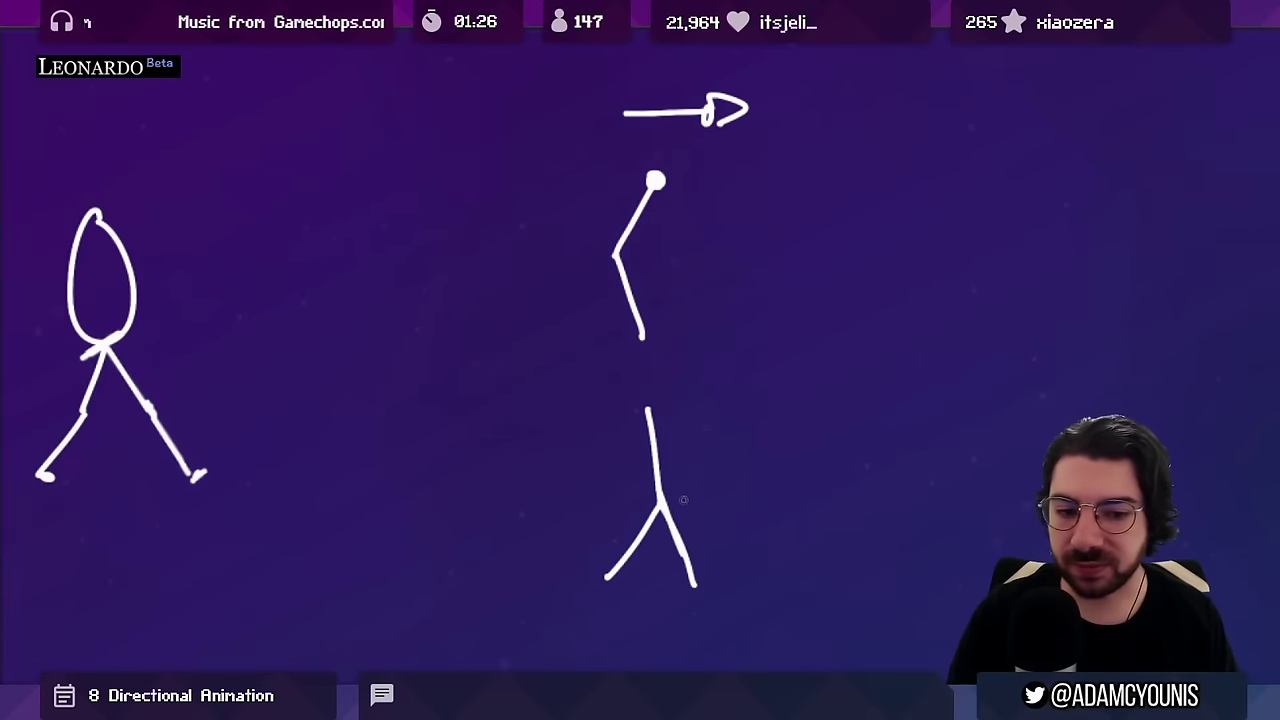
Try a lower leg angled forward from the knee, and undo the trial strokes on the leg
key(ctrl+z)
drag(645, 395, 682, 571)
key(ctrl+z)
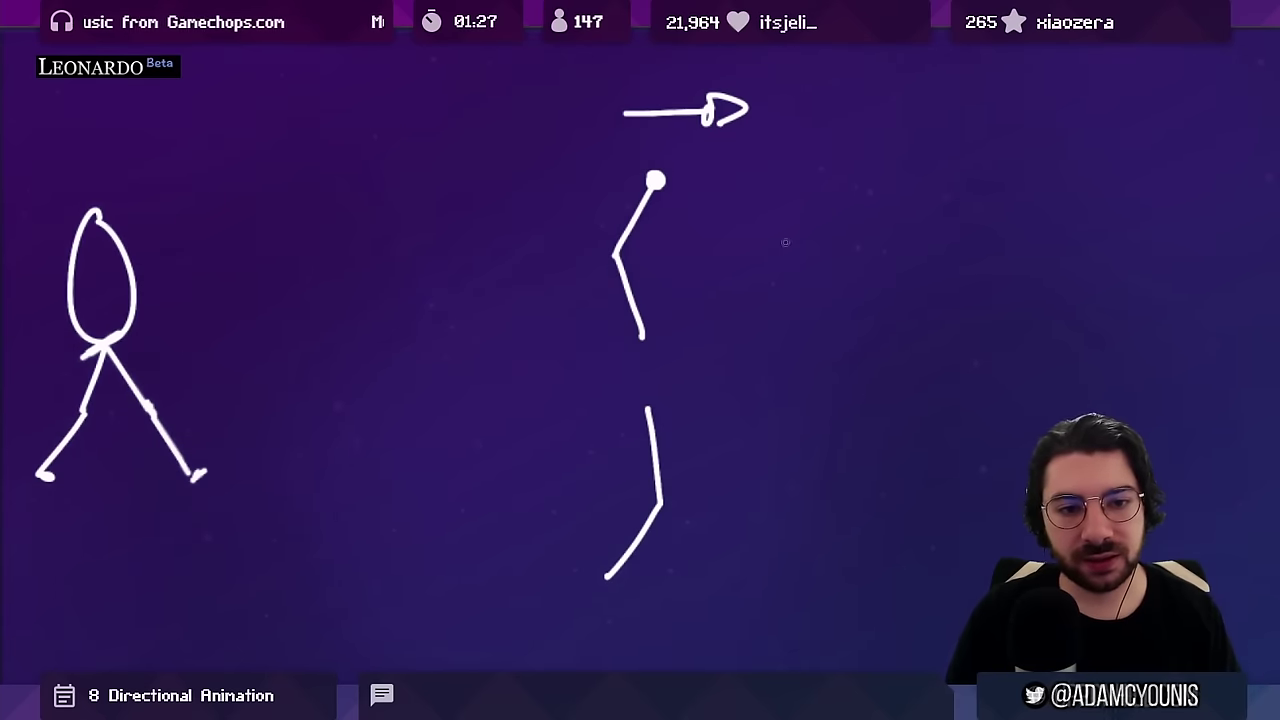
Sketch a second, nearly straight arm with a forward-curving arrow beneath it, and below that a leg bent backward at the knee
mouse_move(841, 182)
mouse_down()
mouse_move(775, 344)
mouse_move(890, 356)
mouse_up()
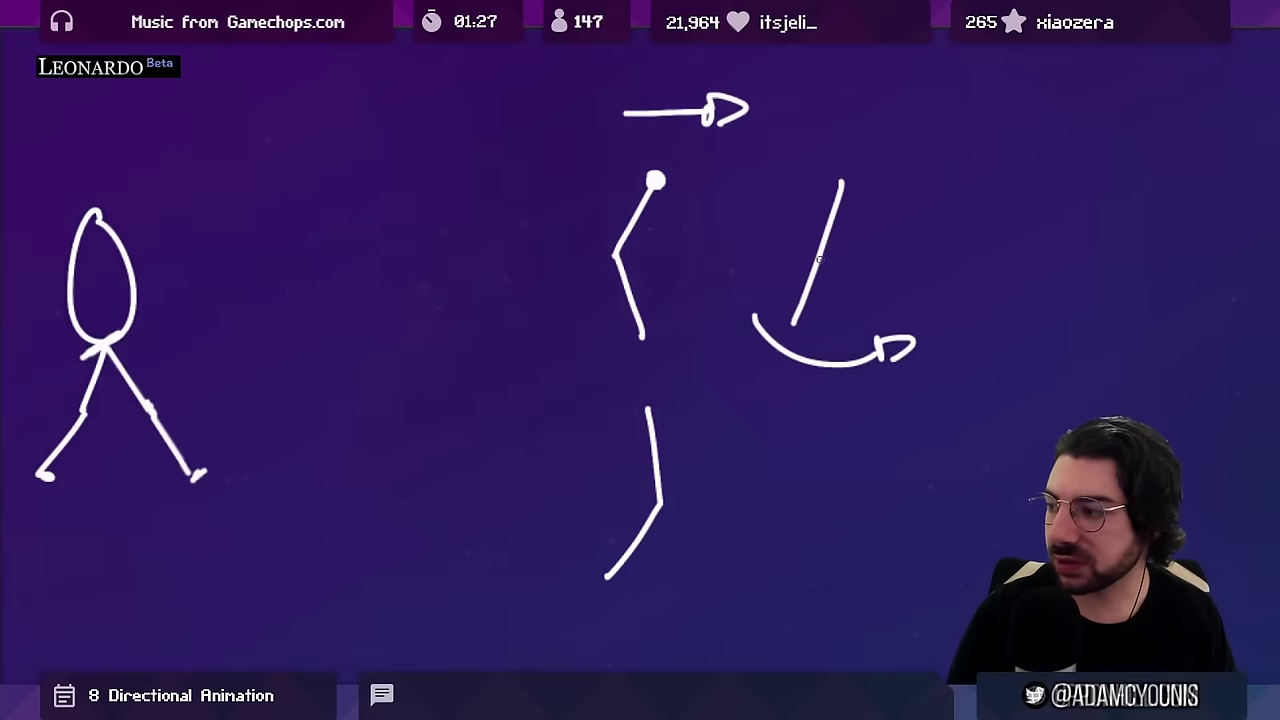
drag(826, 248, 806, 330)
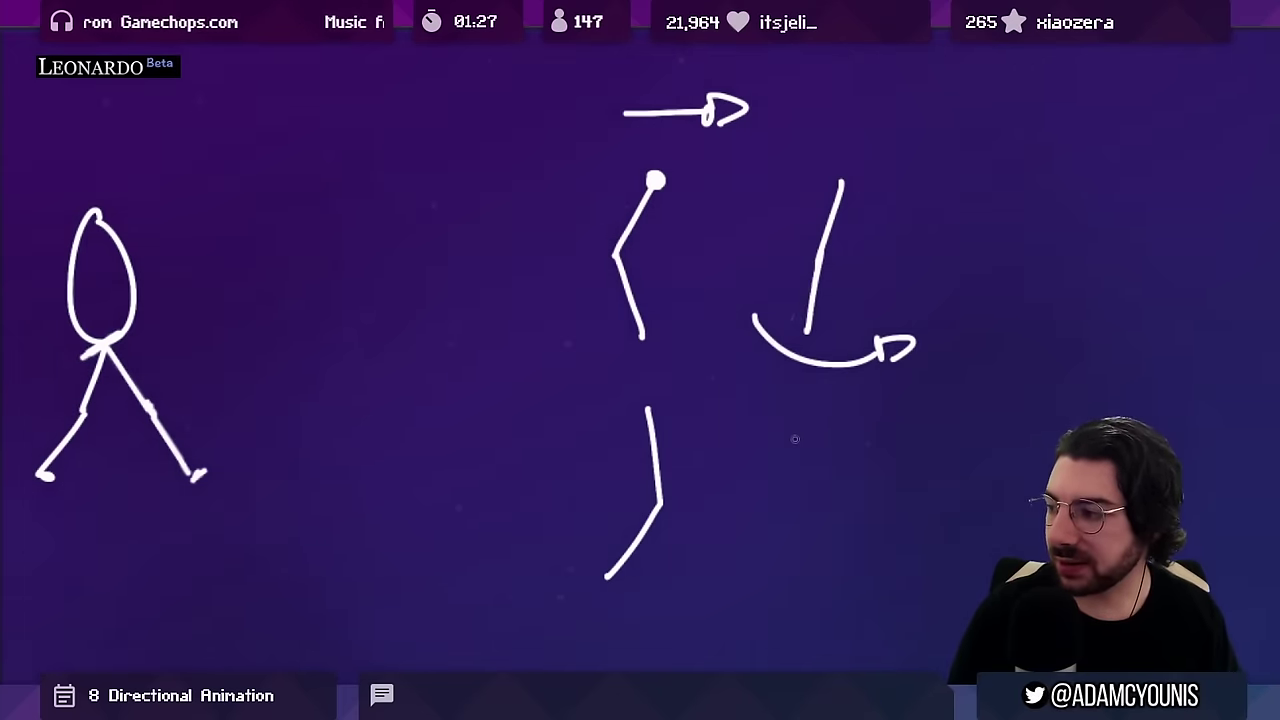
drag(797, 416, 790, 490)
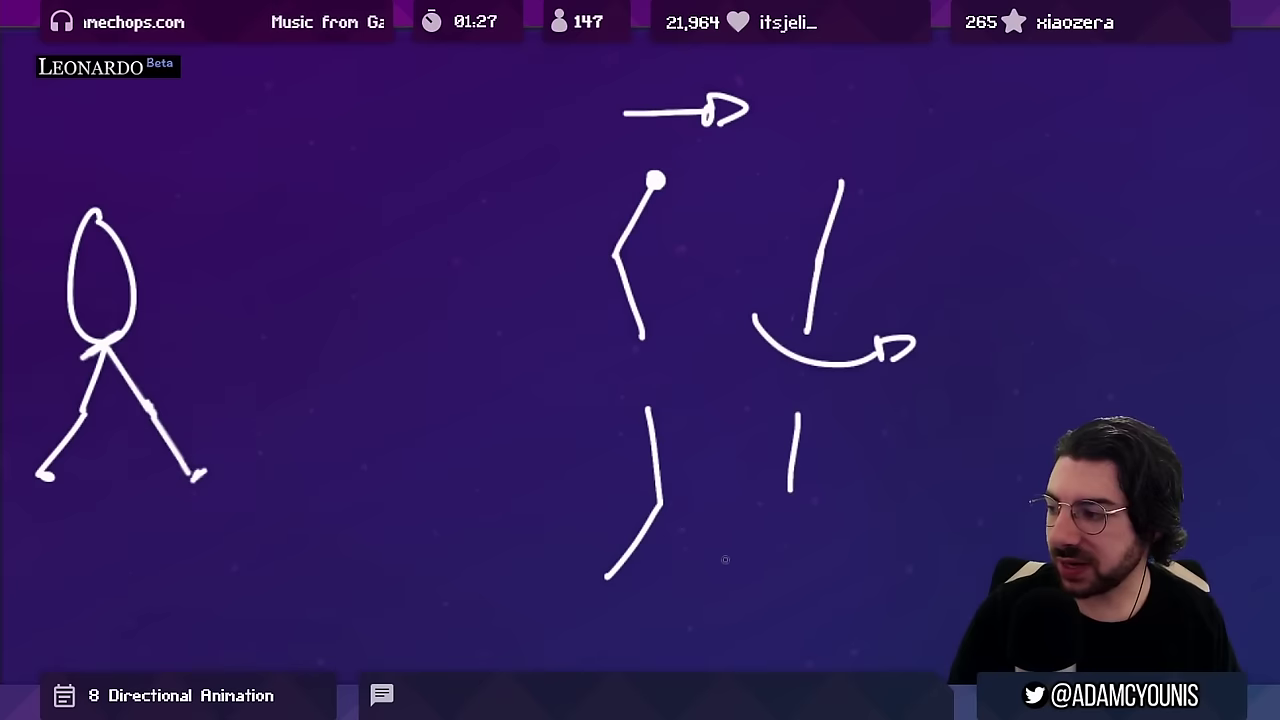
drag(725, 560, 790, 485)
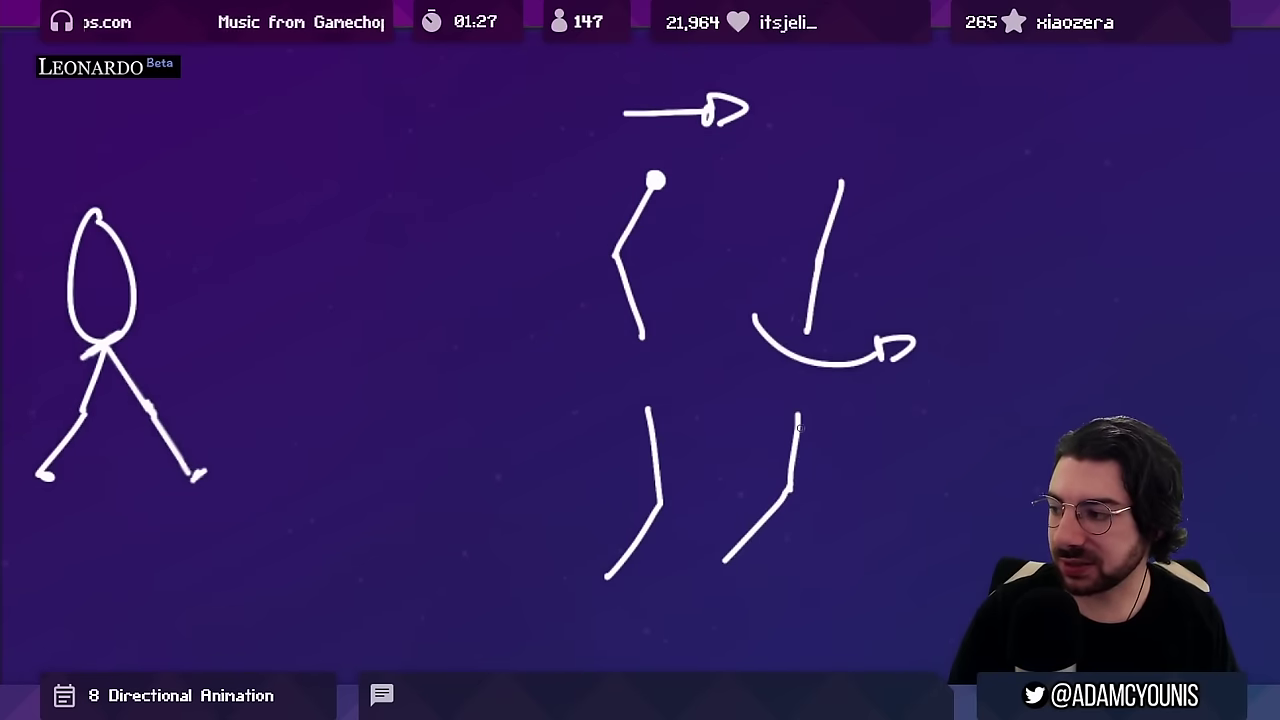
On blank canvas beside the sketches, try backward-pointing arrows with a straight leg and a wrongly bent leg beneath them
drag(1002, 408, 655, 404)
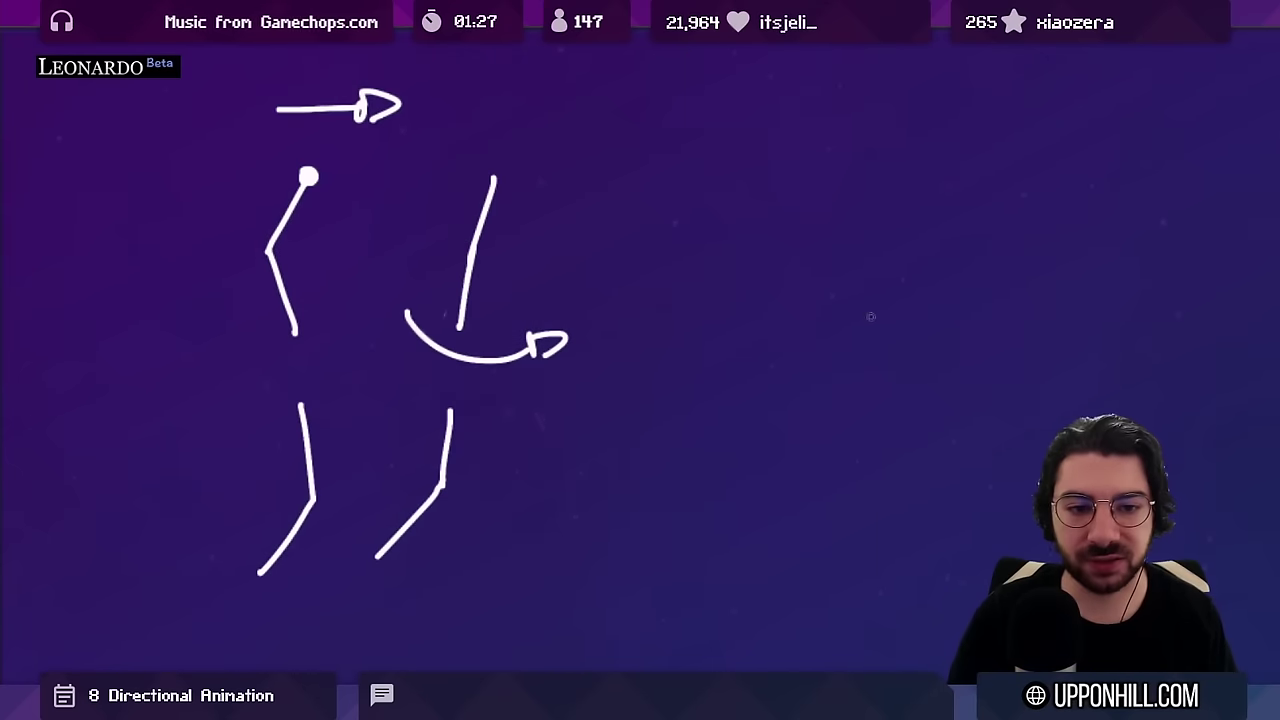
mouse_move(910, 304)
mouse_down()
mouse_move(830, 305)
mouse_move(829, 336)
mouse_up()
mouse_move(828, 304)
mouse_down()
mouse_move(811, 353)
mouse_move(817, 322)
mouse_move(846, 381)
mouse_move(813, 397)
mouse_move(812, 485)
mouse_up()
key(ctrl+z)
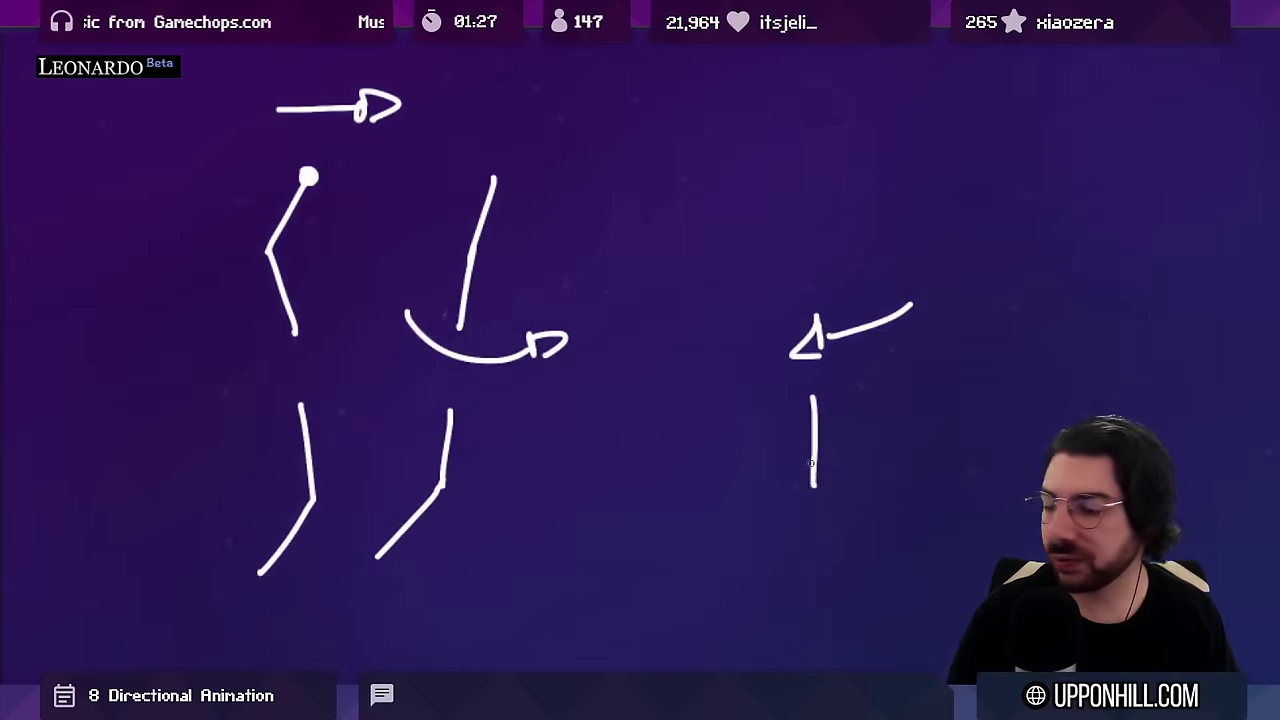
key(ctrl+z)
mouse_move(815, 408)
mouse_down()
mouse_move(809, 534)
mouse_move(829, 536)
mouse_move(750, 542)
mouse_up()
key(ctrl+z)
mouse_move(766, 518)
mouse_down()
mouse_move(745, 540)
mouse_move(766, 556)
mouse_up()
drag(776, 410, 720, 545)
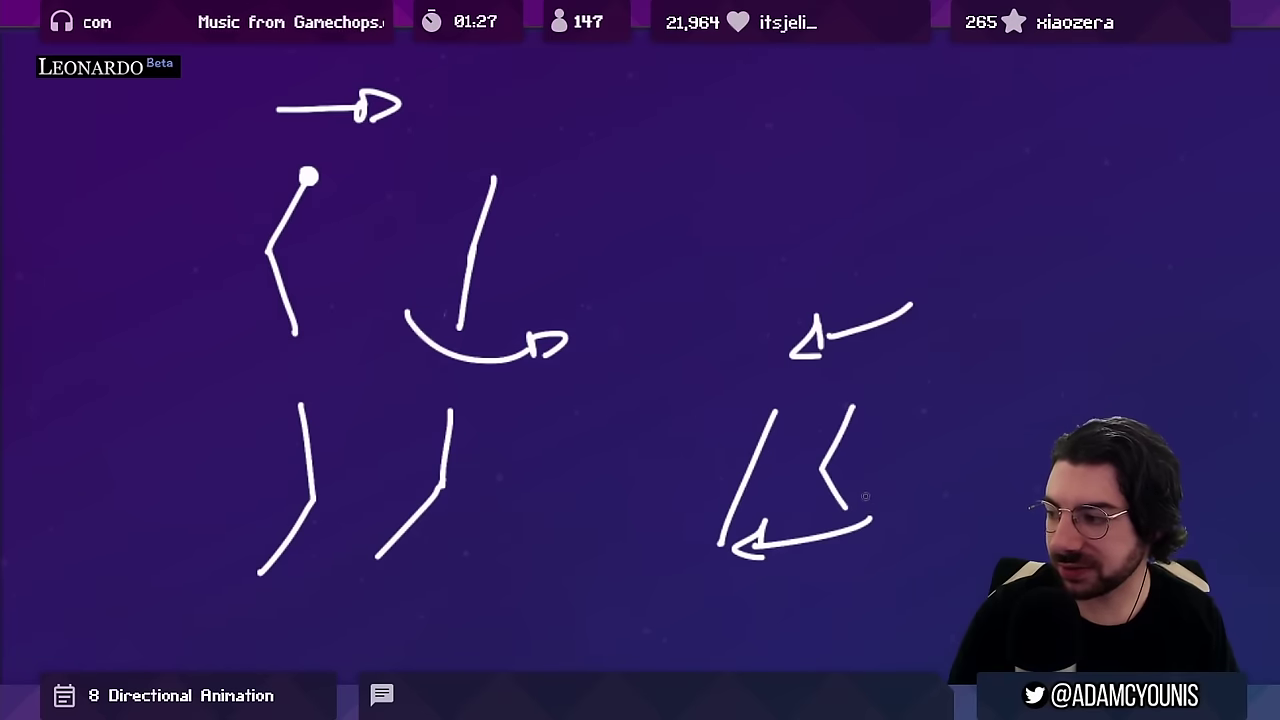
Undo the trial legs and backward-pointing arrows, leaving only the two arm and leg sketches
key(ctrl+z)
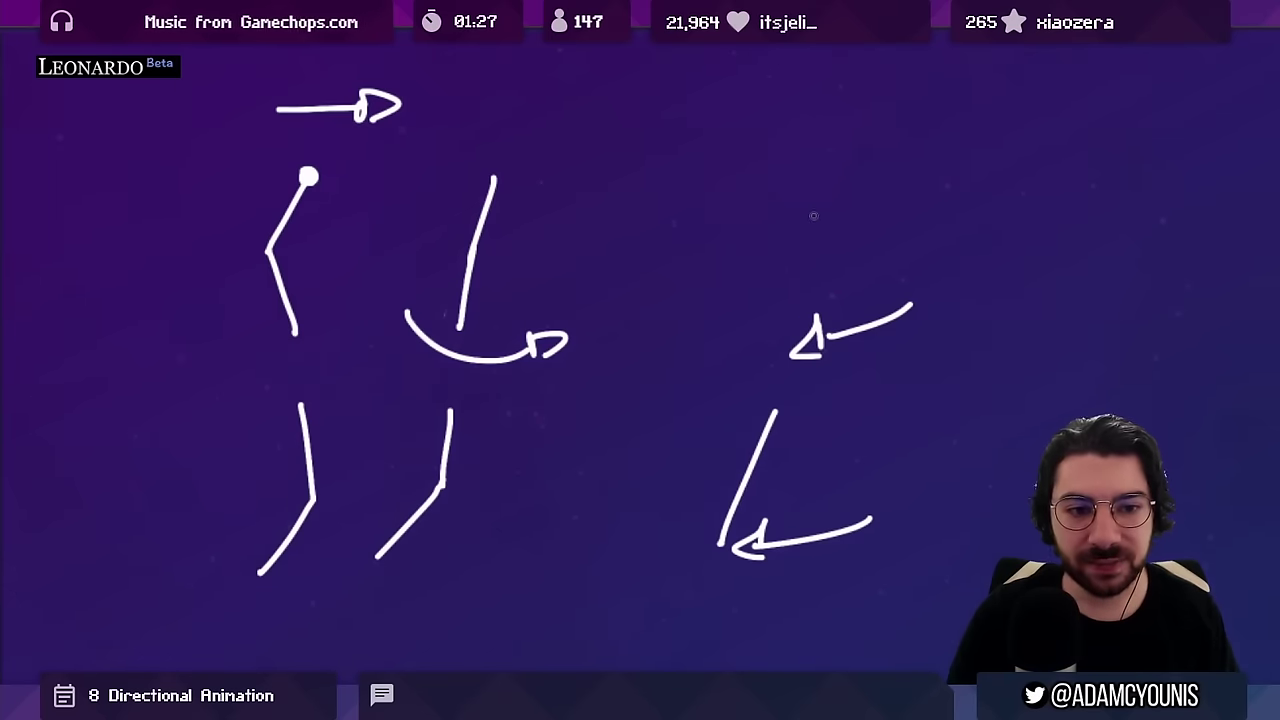
key(ctrl+z)
key(ctrl+z)
key(ctrl+z)
key(ctrl+z)
key(ctrl+z)
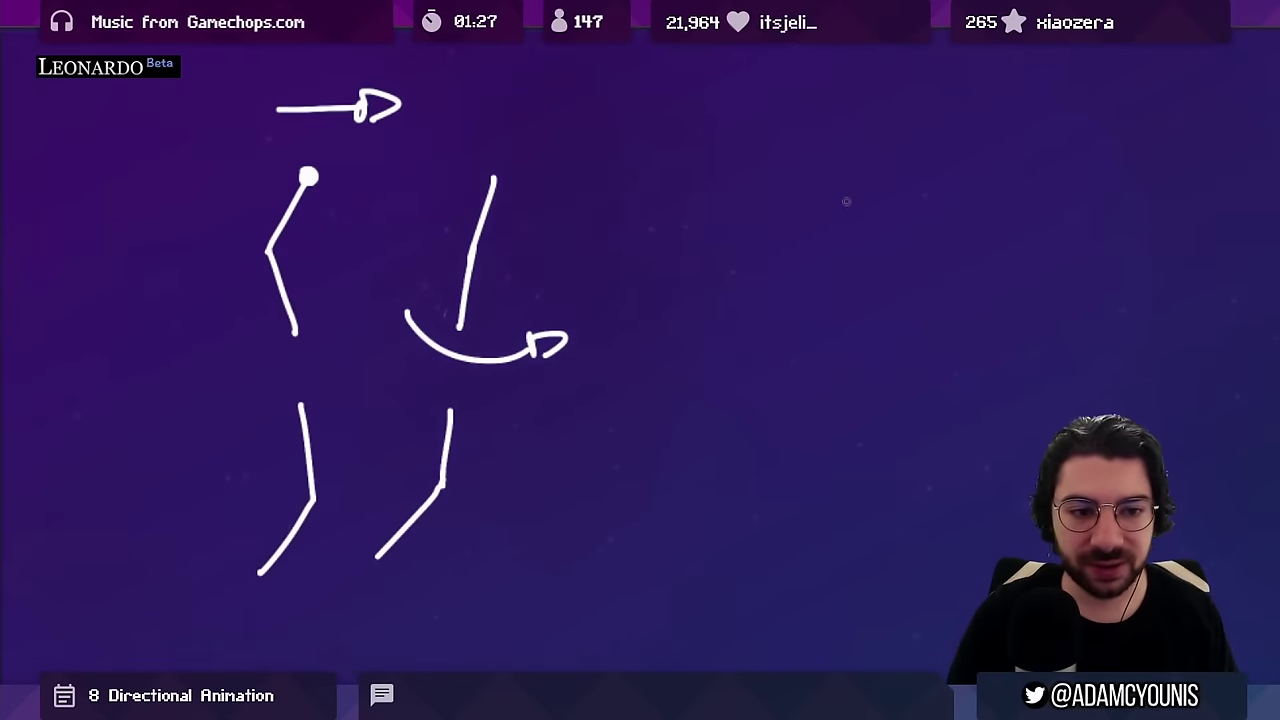
Sketch a limb with its lower part angled forward, a small circle at its end and a backward arrow at the joint
mouse_move(845, 189)
mouse_down()
mouse_move(844, 243)
mouse_move(880, 318)
mouse_up()
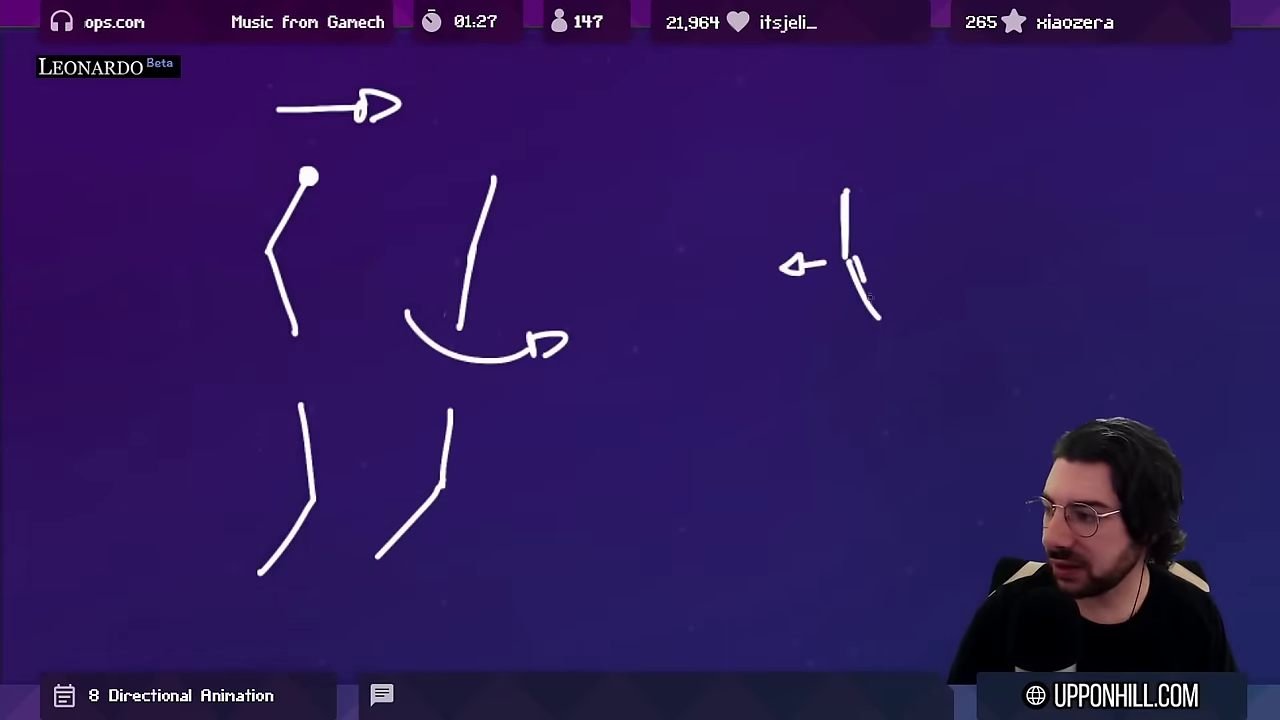
key(ctrl+z)
drag(891, 320, 892, 315)
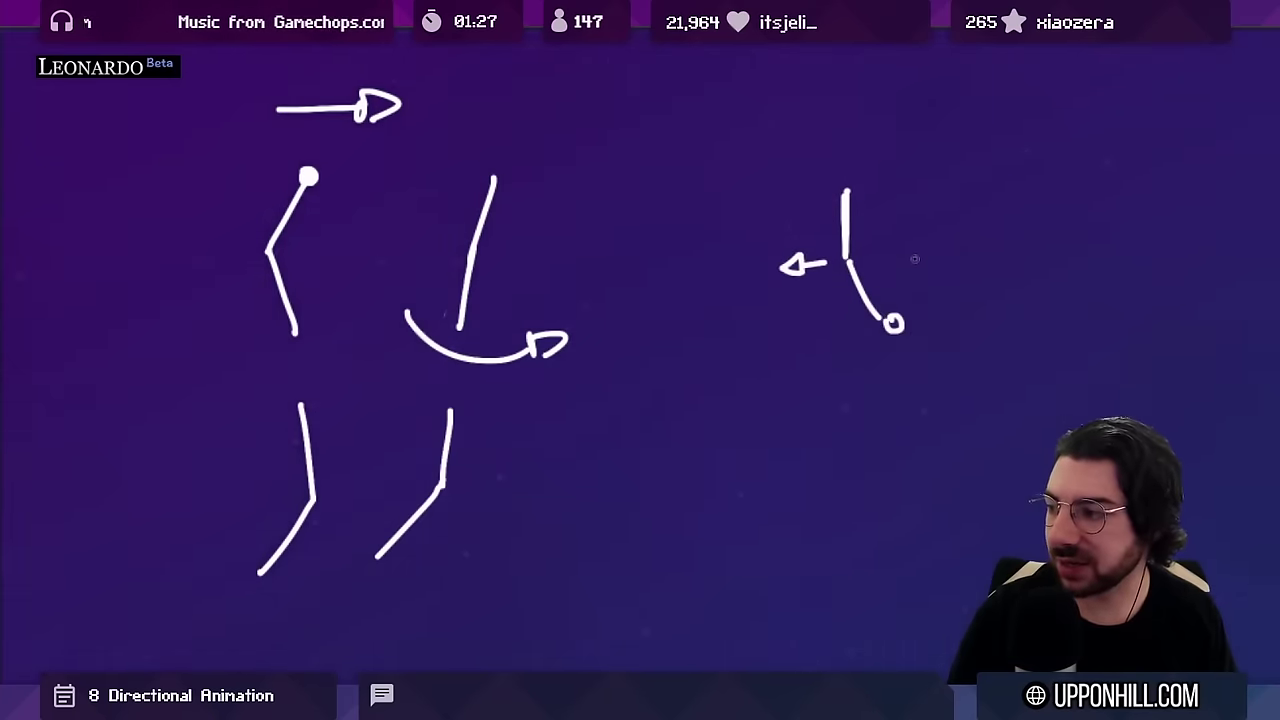
key(ctrl+z)
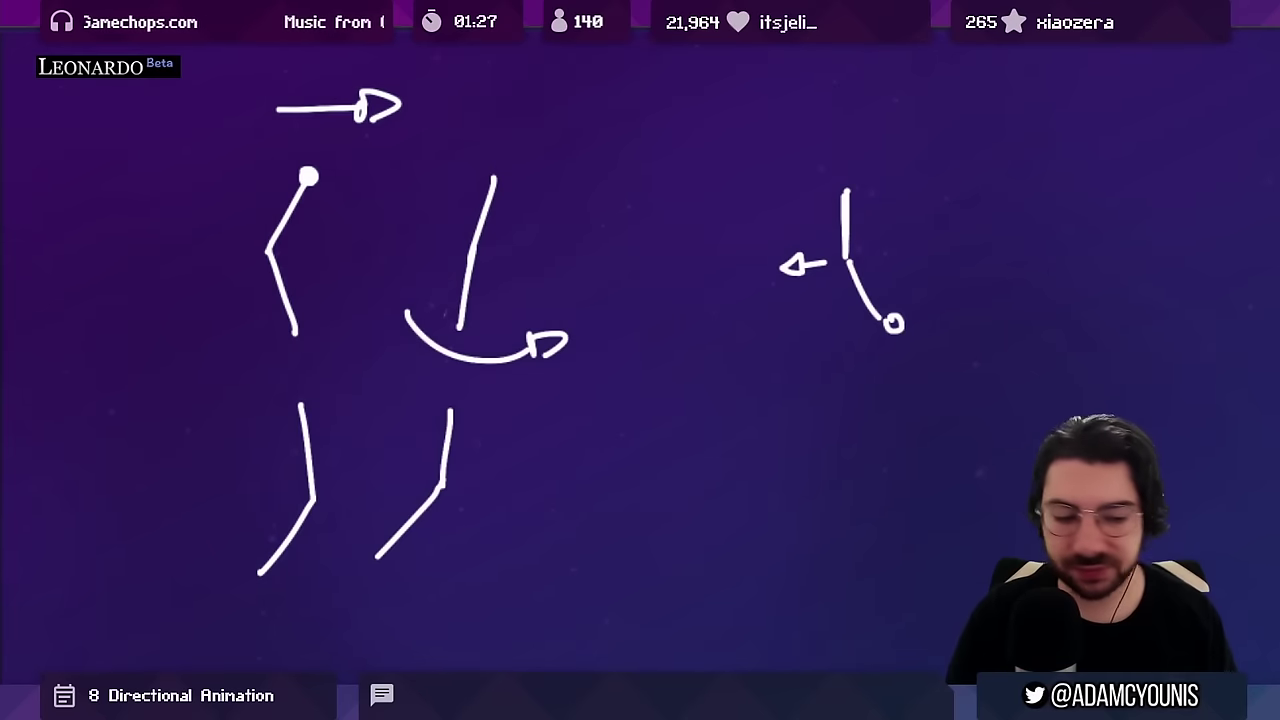
Switch to Aseprite and mark the front hand's position in red on the Front Arm layer in frames 4 to 8
key(alt+Tab)
key(v)
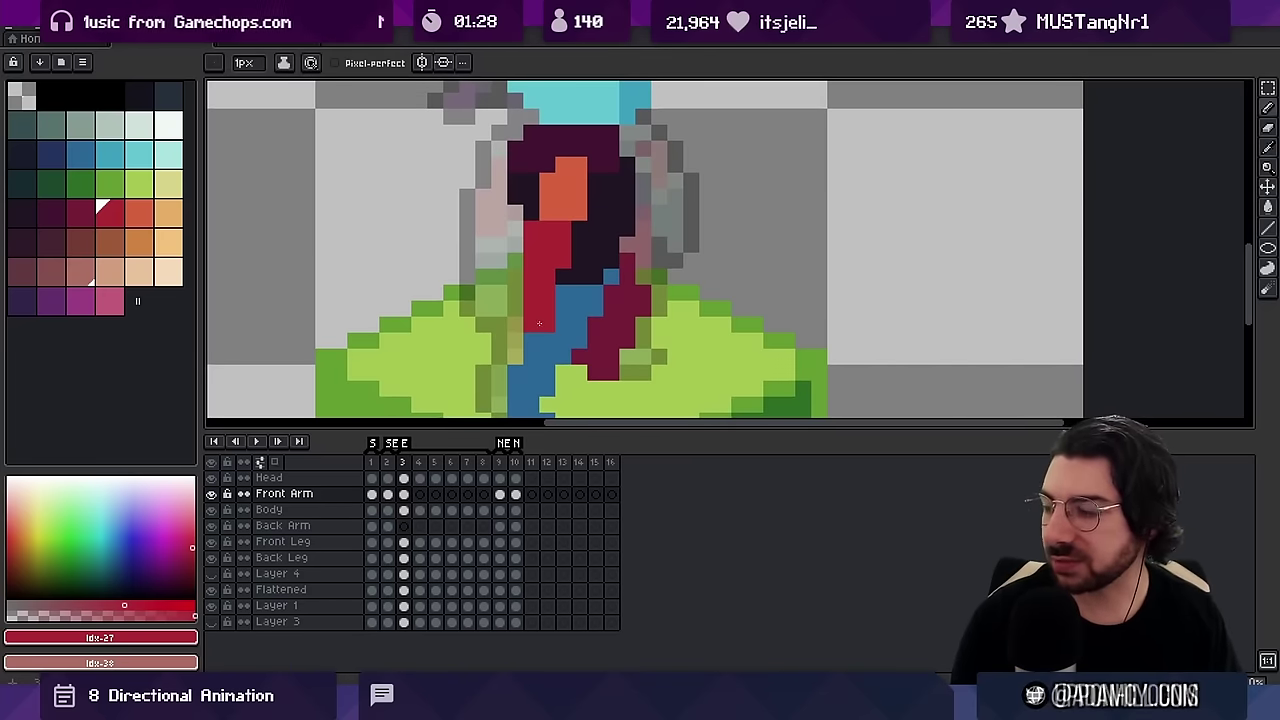
key(Right)
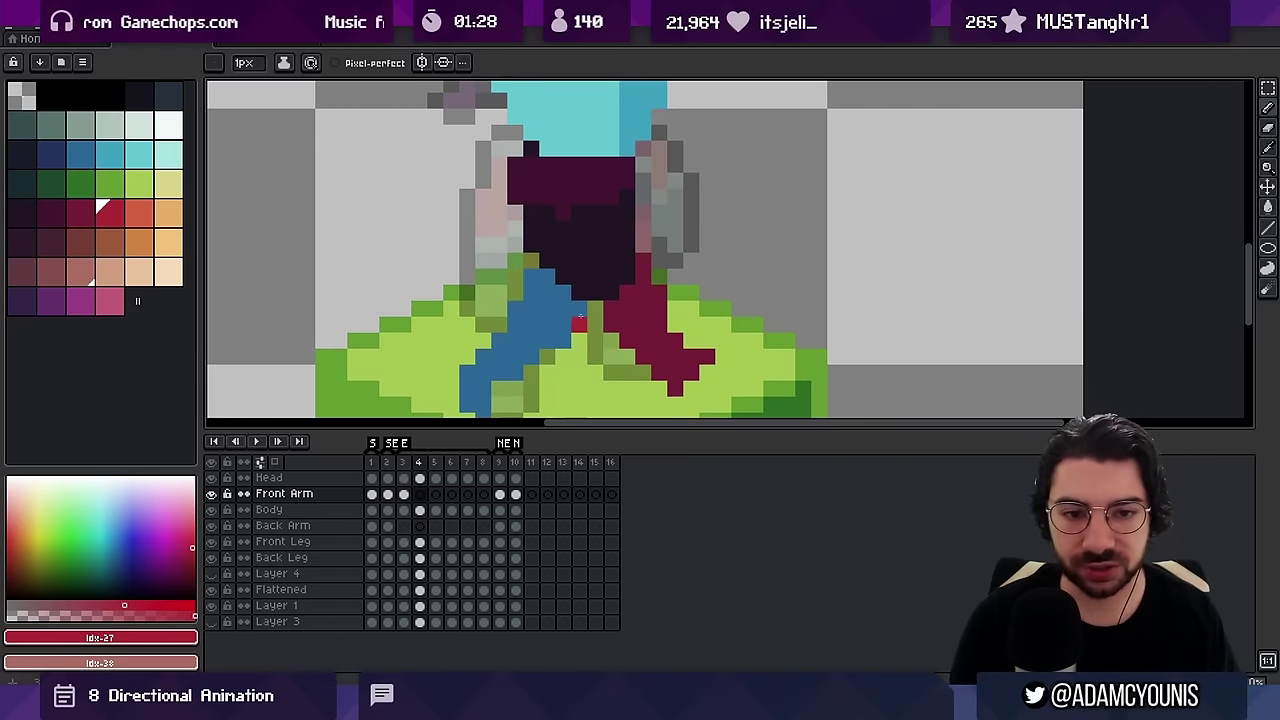
key(Left)
key(Right)
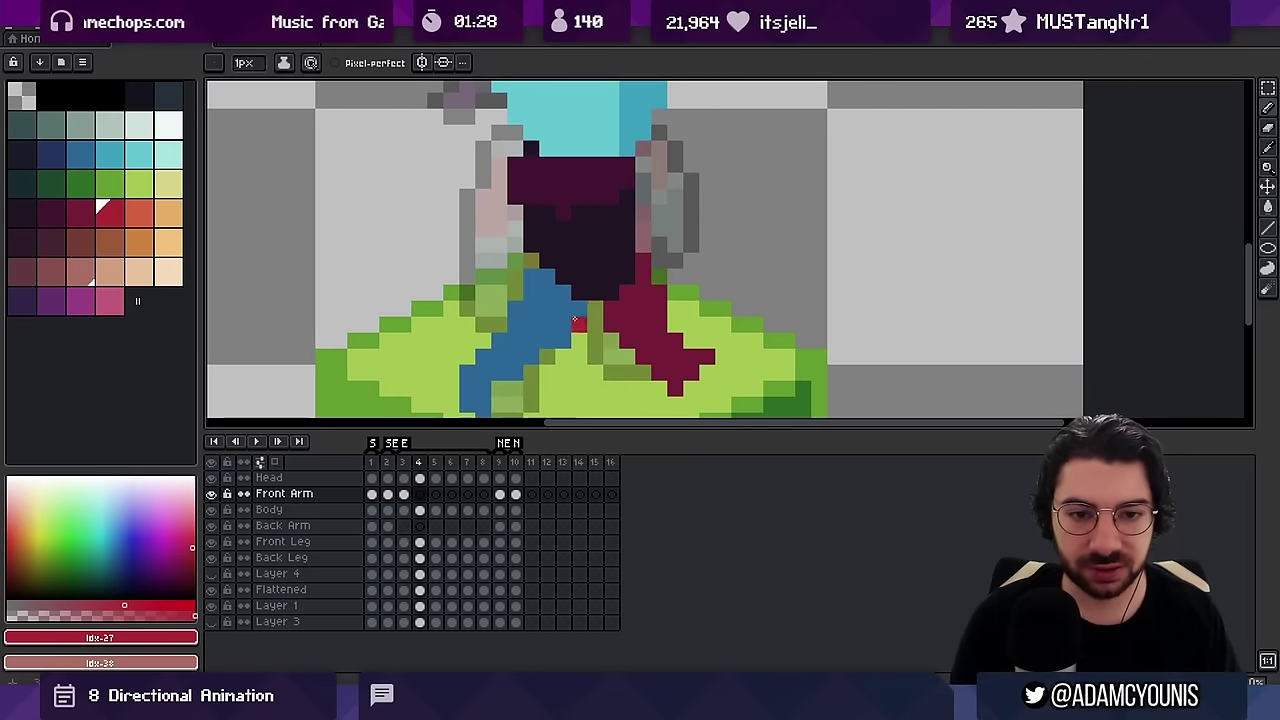
key(Right)
key(Right)
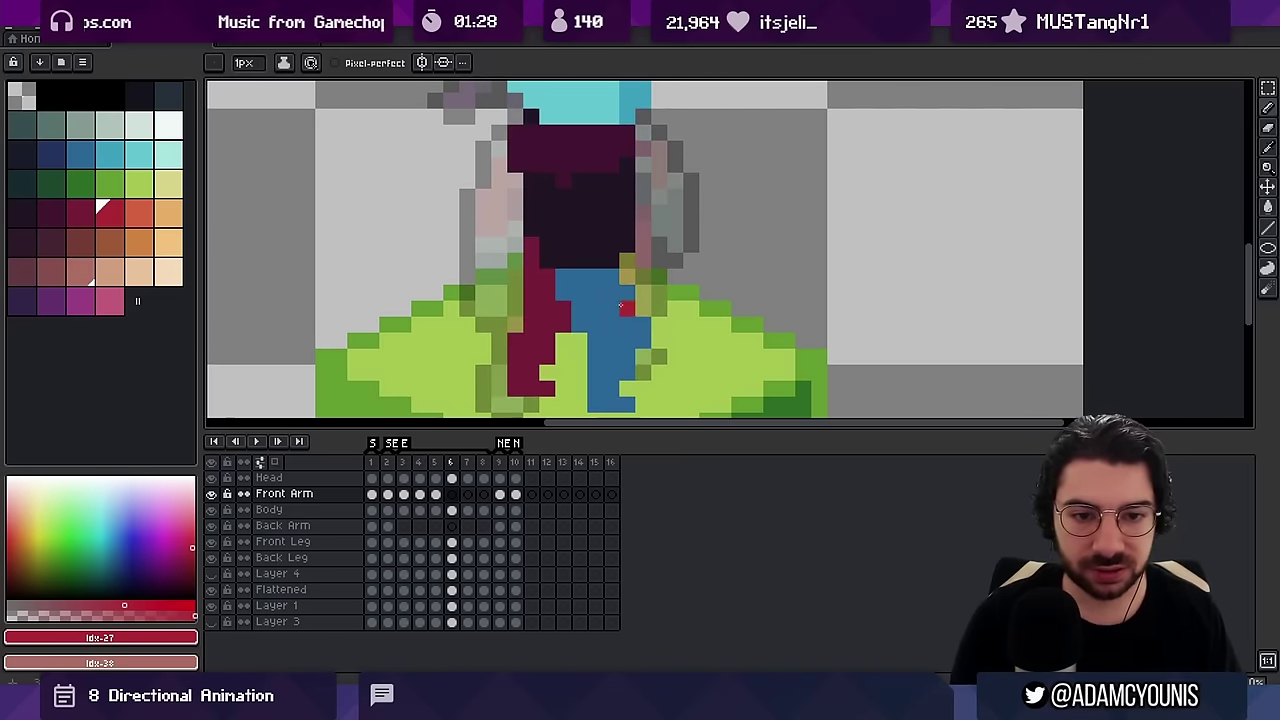
key(Right)
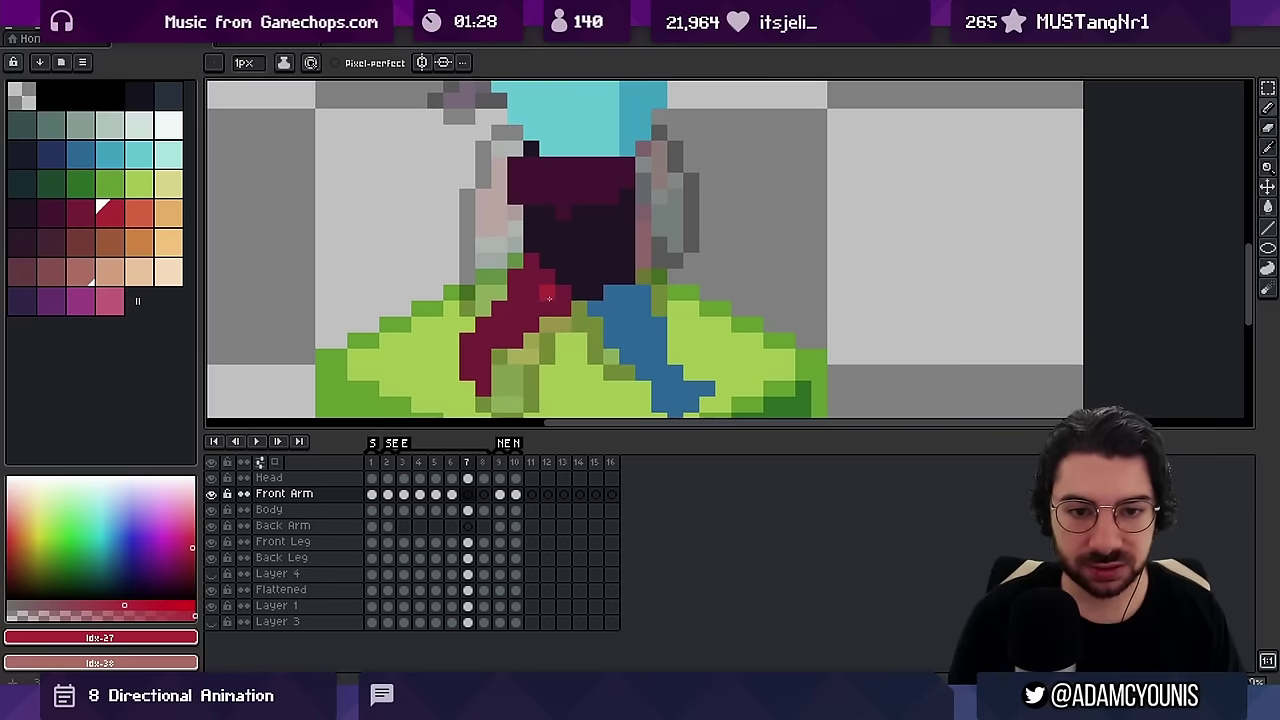
key(Right)
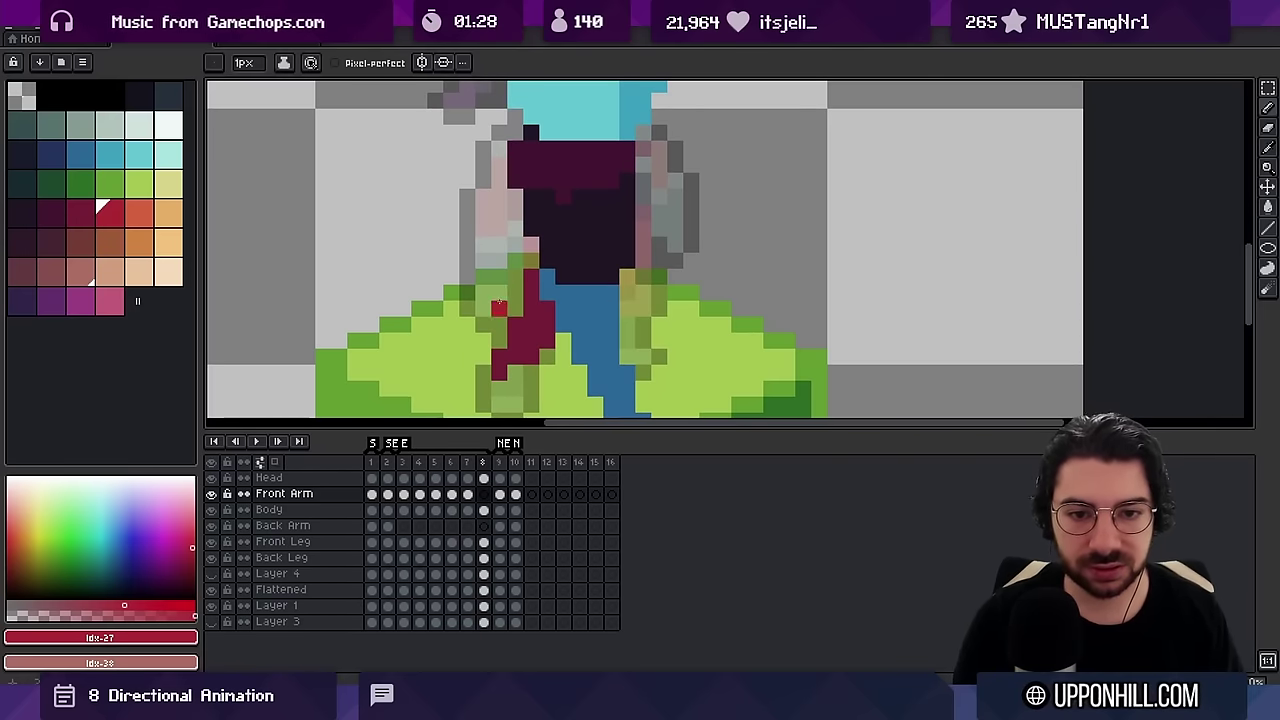
drag(500, 292, 520, 295)
Rework the hand mark in frame 4 into a small red block over the thigh of the dark red leg
key(Right)
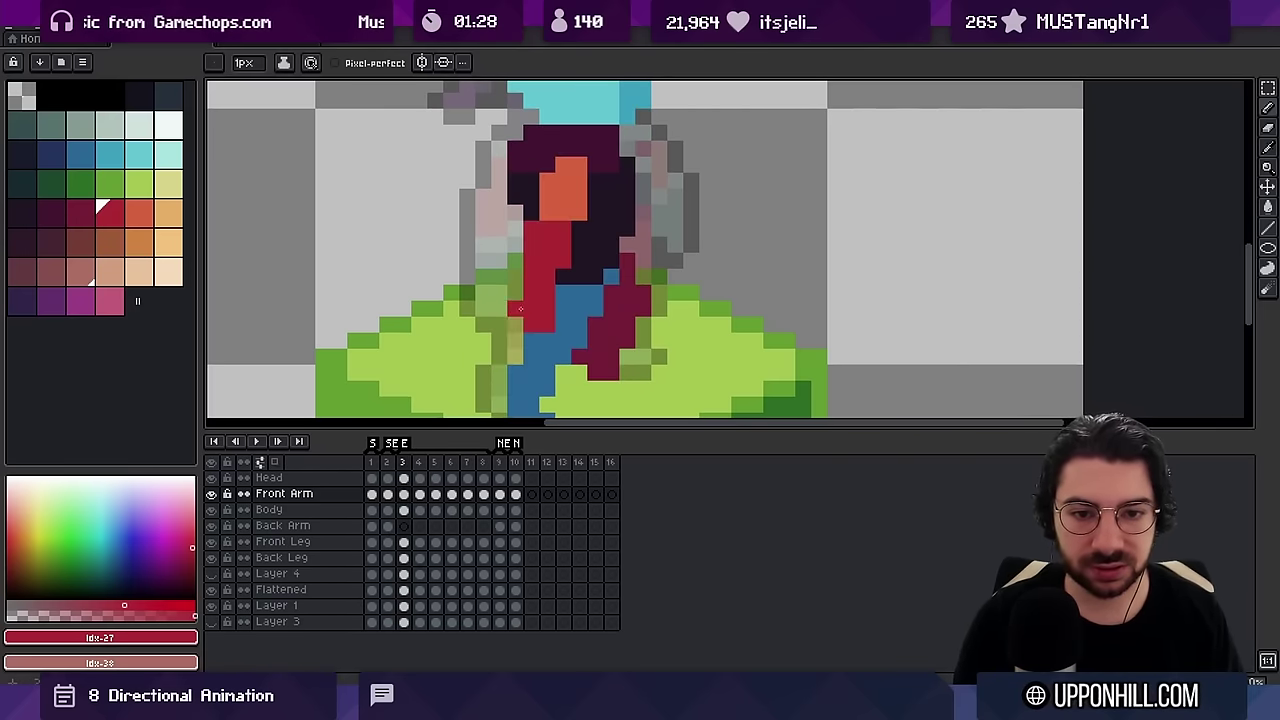
key(Right)
key(b)
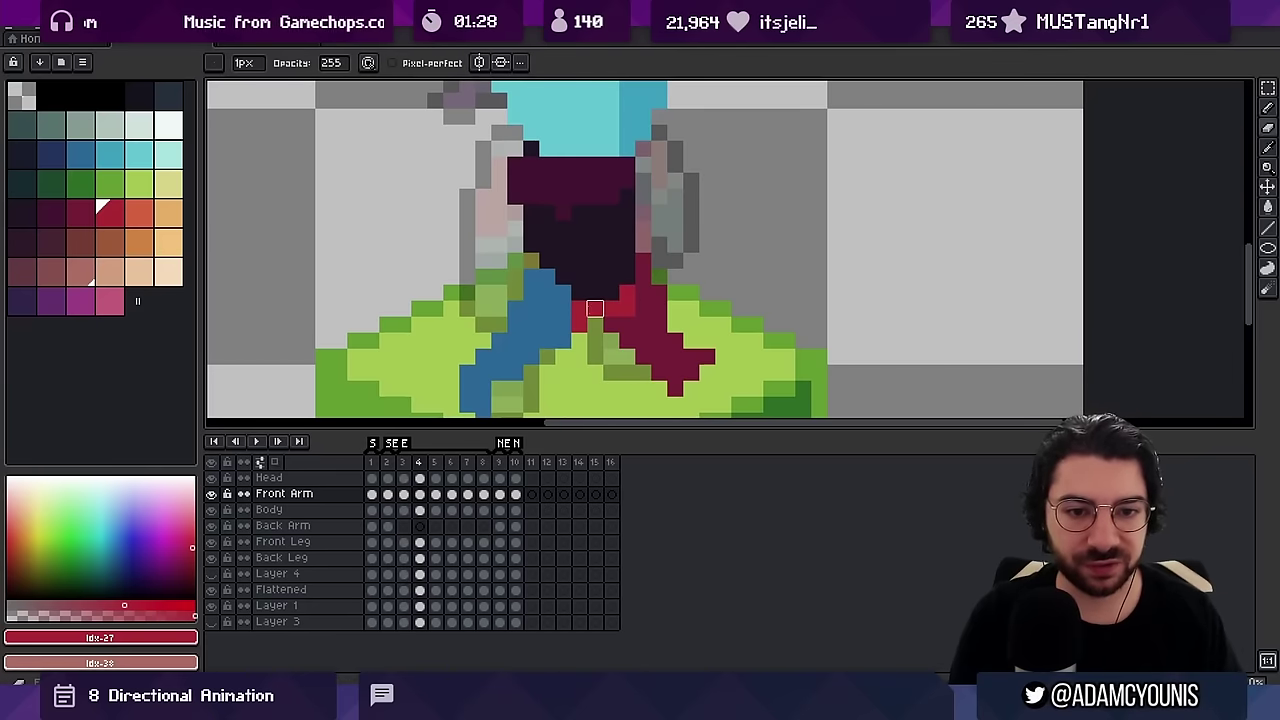
key(b)
drag(611, 277, 621, 285)
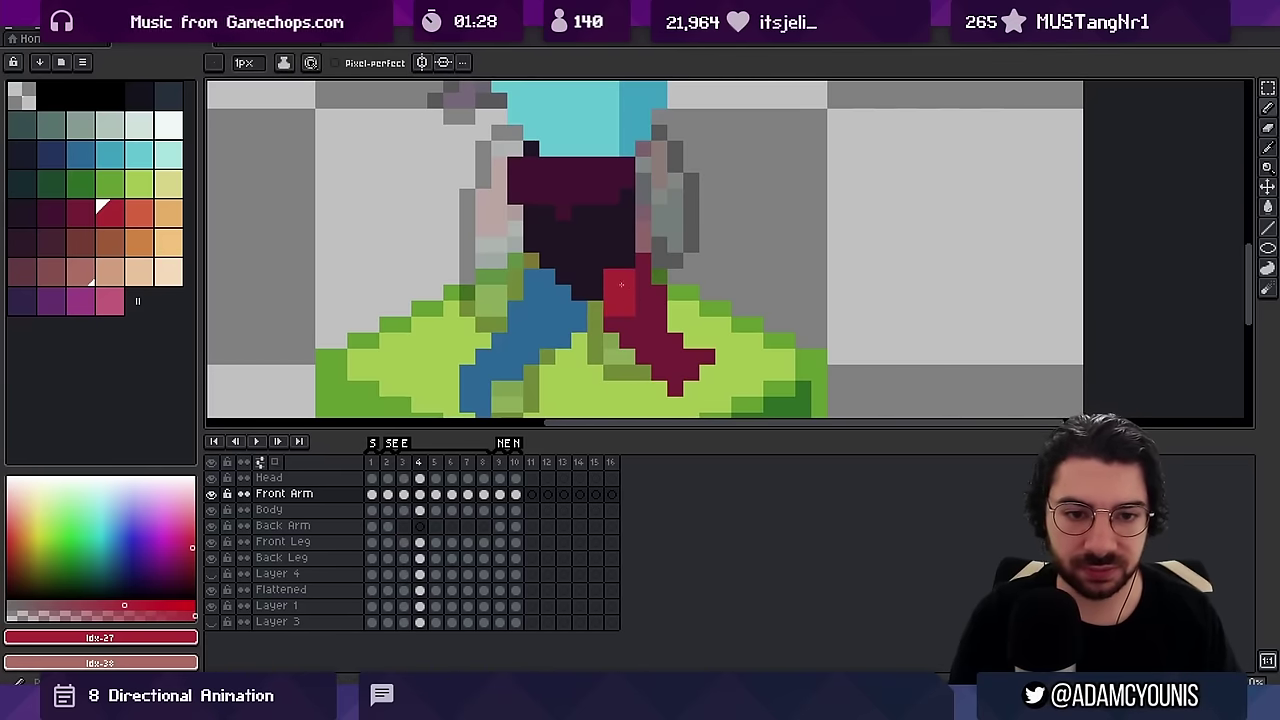
key(b)
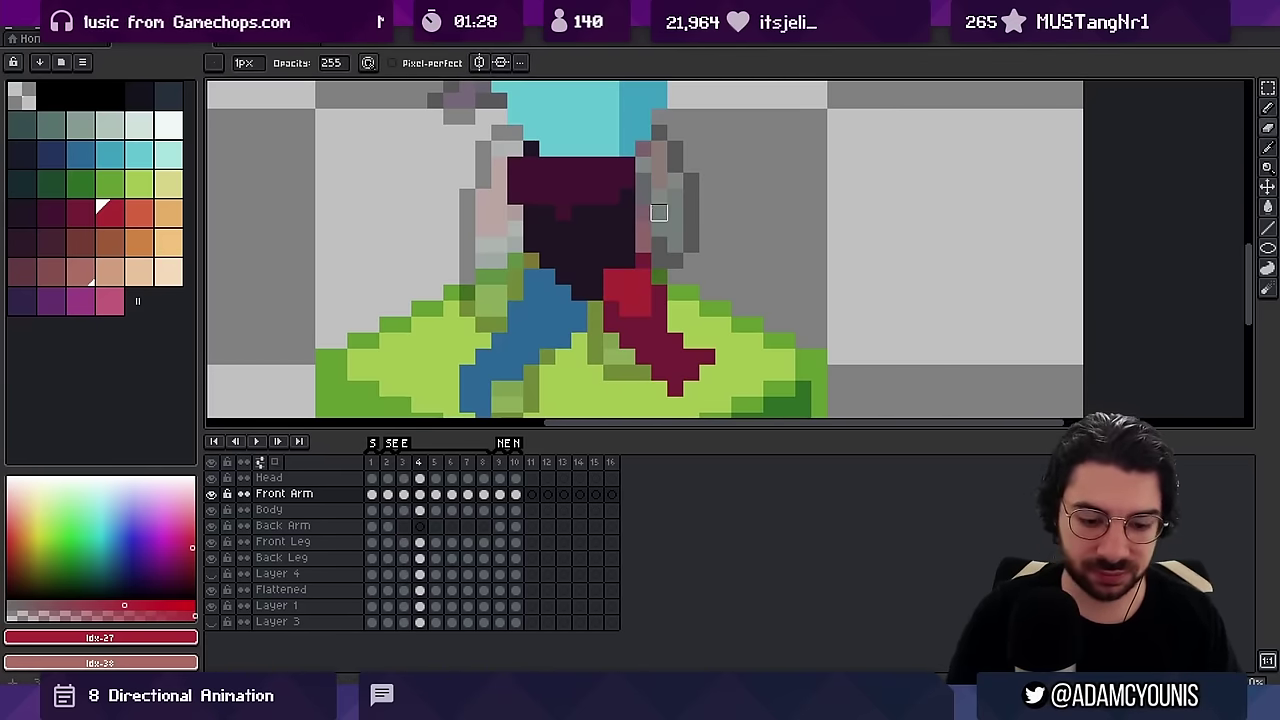
Compare neighbouring frames and build up the red hand blocks on the Front Arm layer in frames 5 to 8
key(Right)
key(Right)
key(Left)
key(Left)
key(Right)
key(Right)
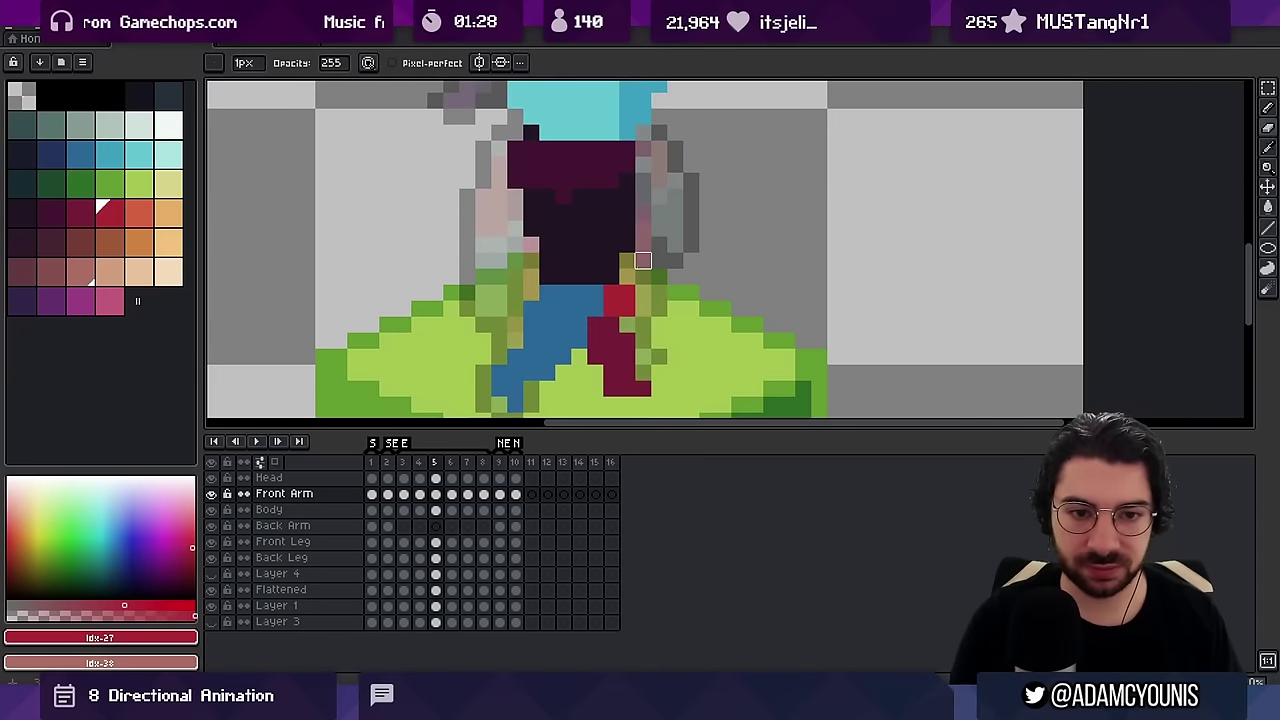
key(v)
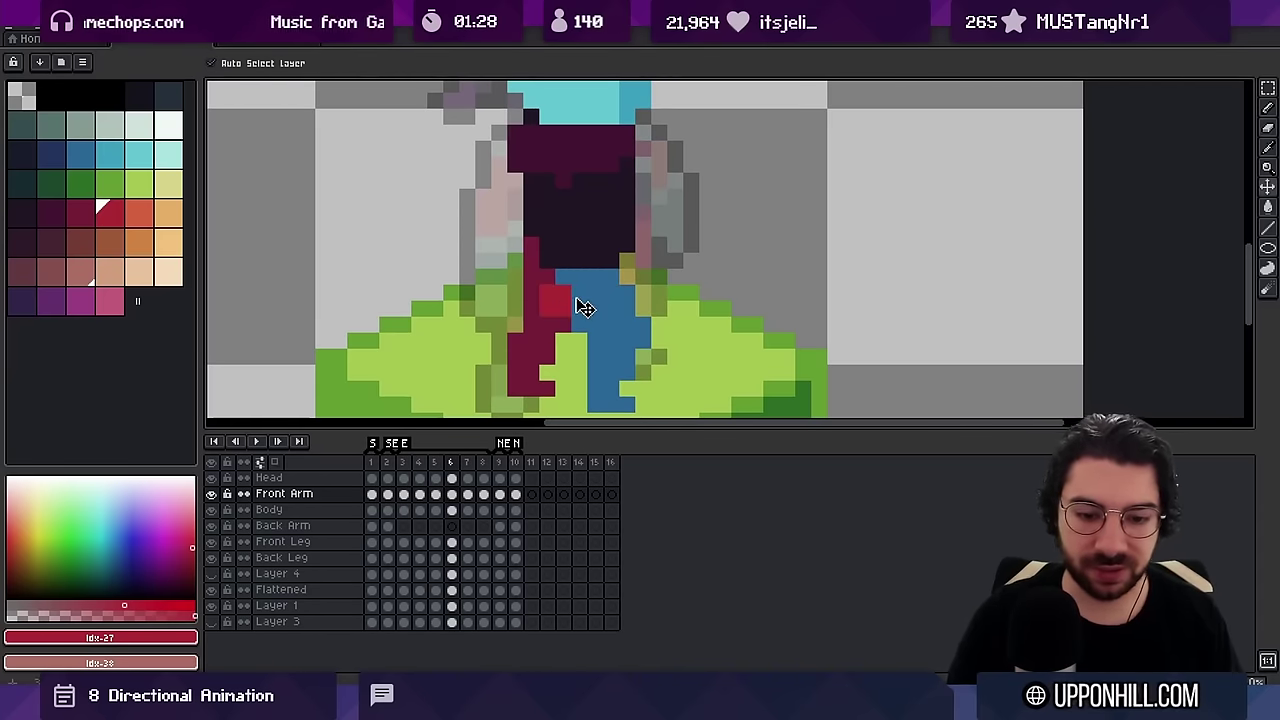
key(Right)
key(Right)
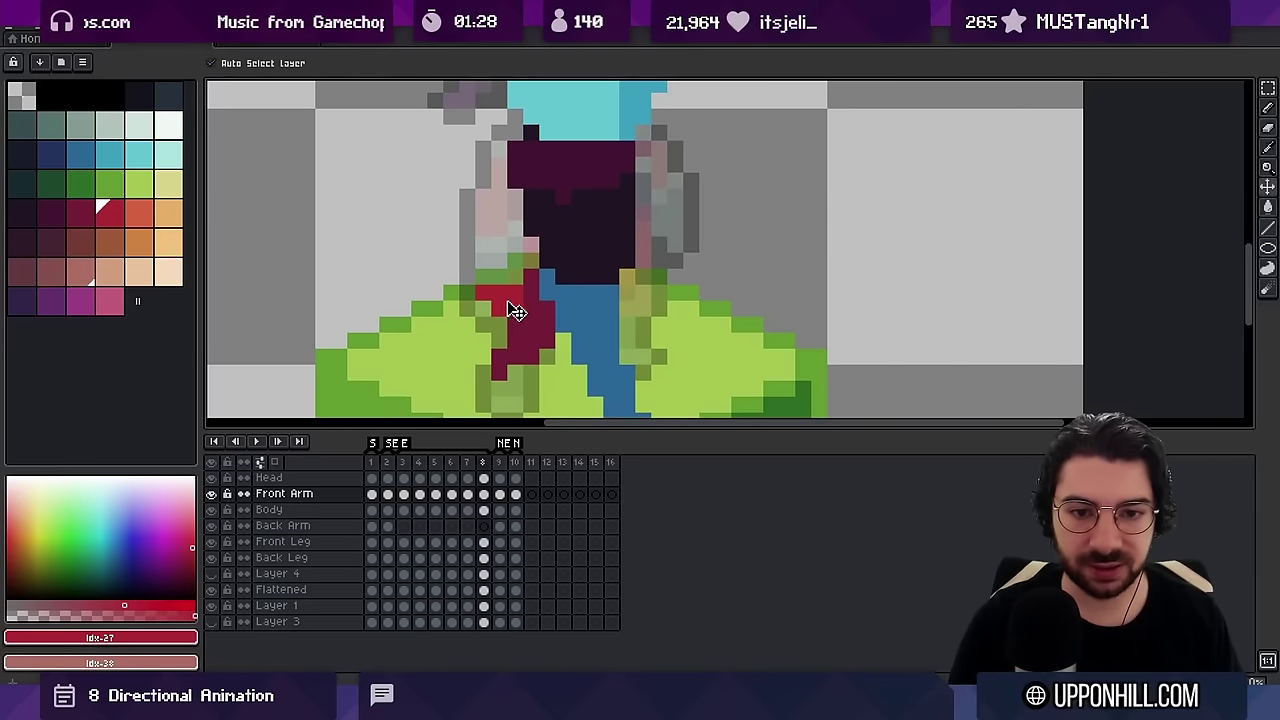
drag(507, 303, 515, 304)
Step through the walk cycle frames to check how the red hand block swings
key(Right)
key(Right)
key(Right)
key(Right)
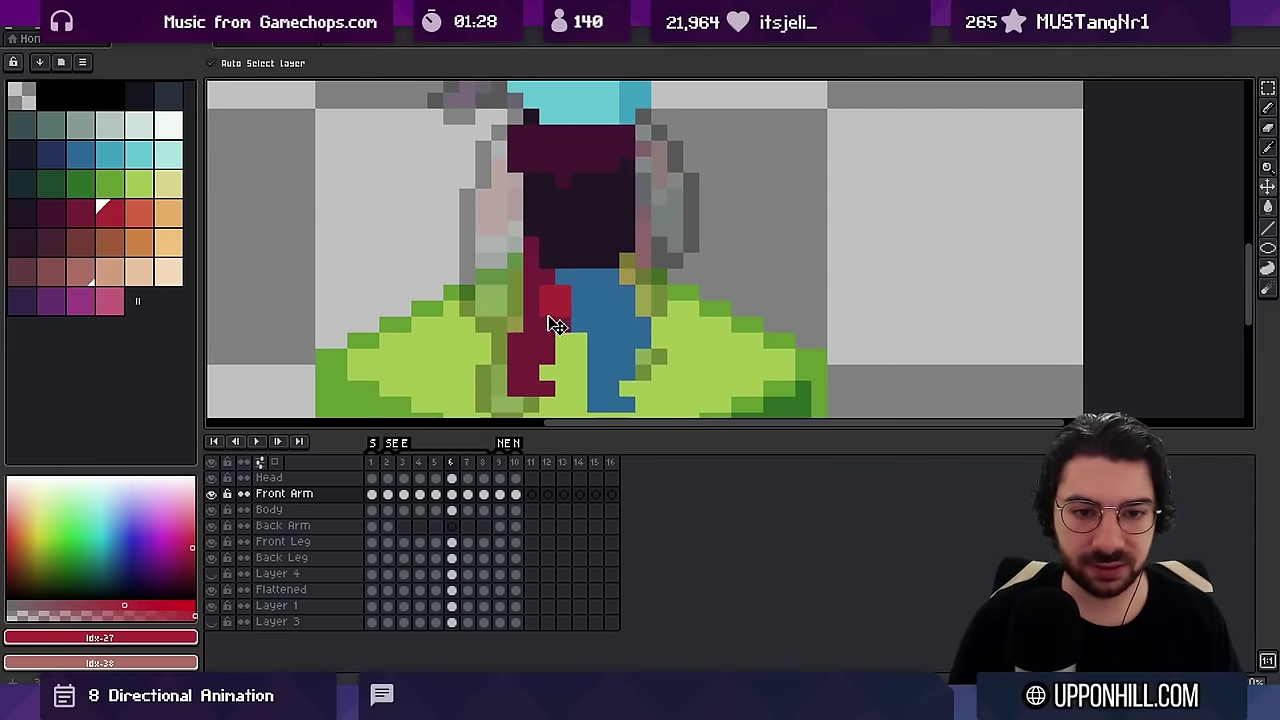
key(Right)
key(Right)
key(Right)
key(Right)
key(Right)
key(Right)
key(Right)
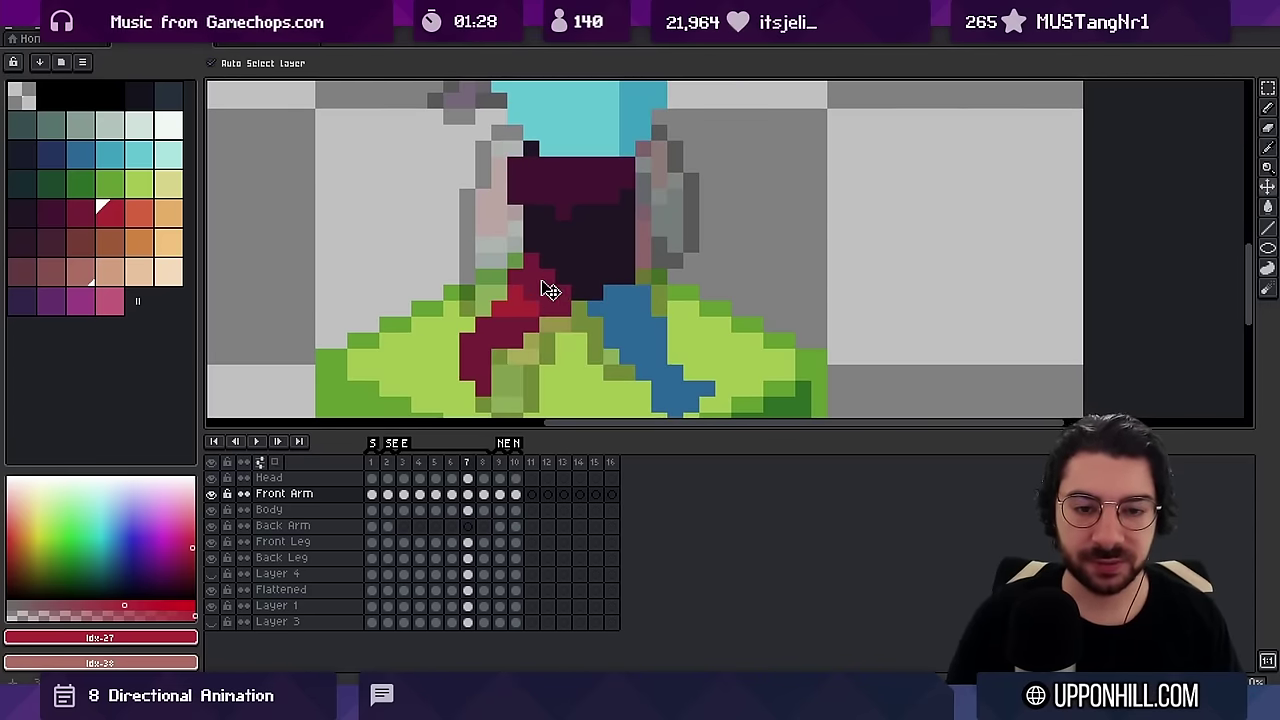
Paint the start of the red forearm above the hand in frame 4, comparing it with the arm in frame 3
key(b)
key(Left)
key(Left)
key(Left)
key(Left)
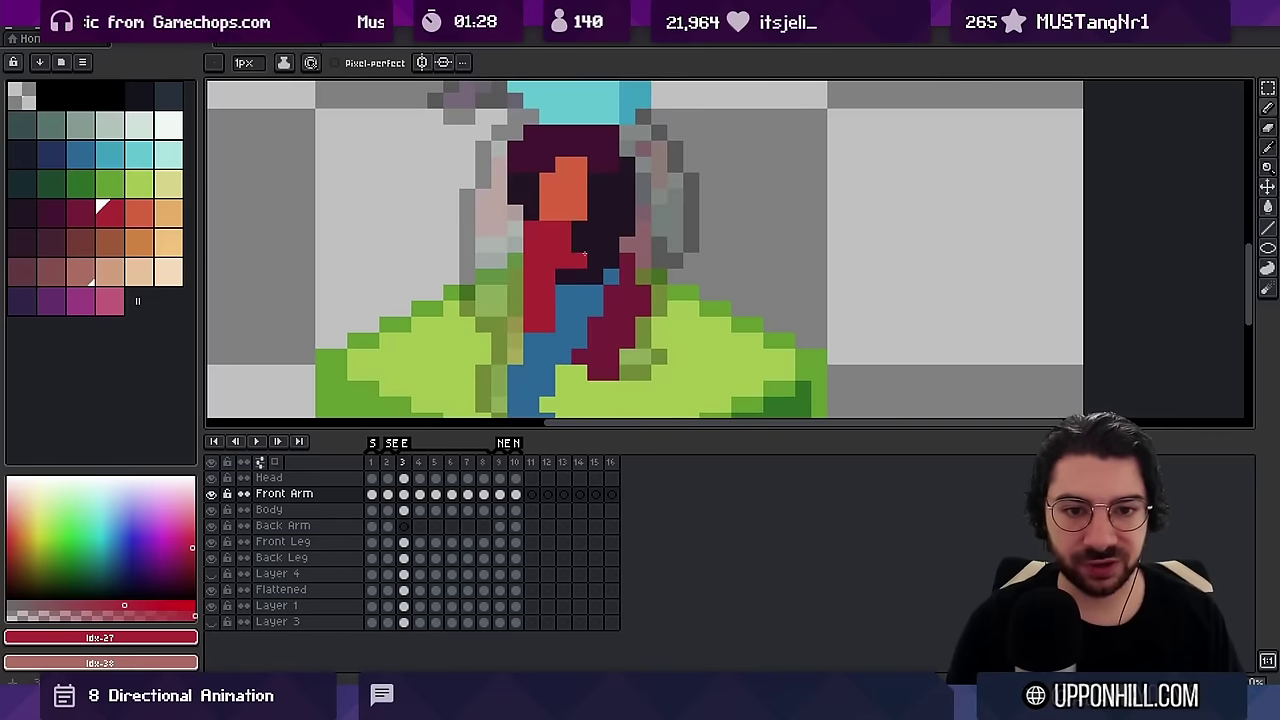
key(Right)
key(Left)
key(Right)
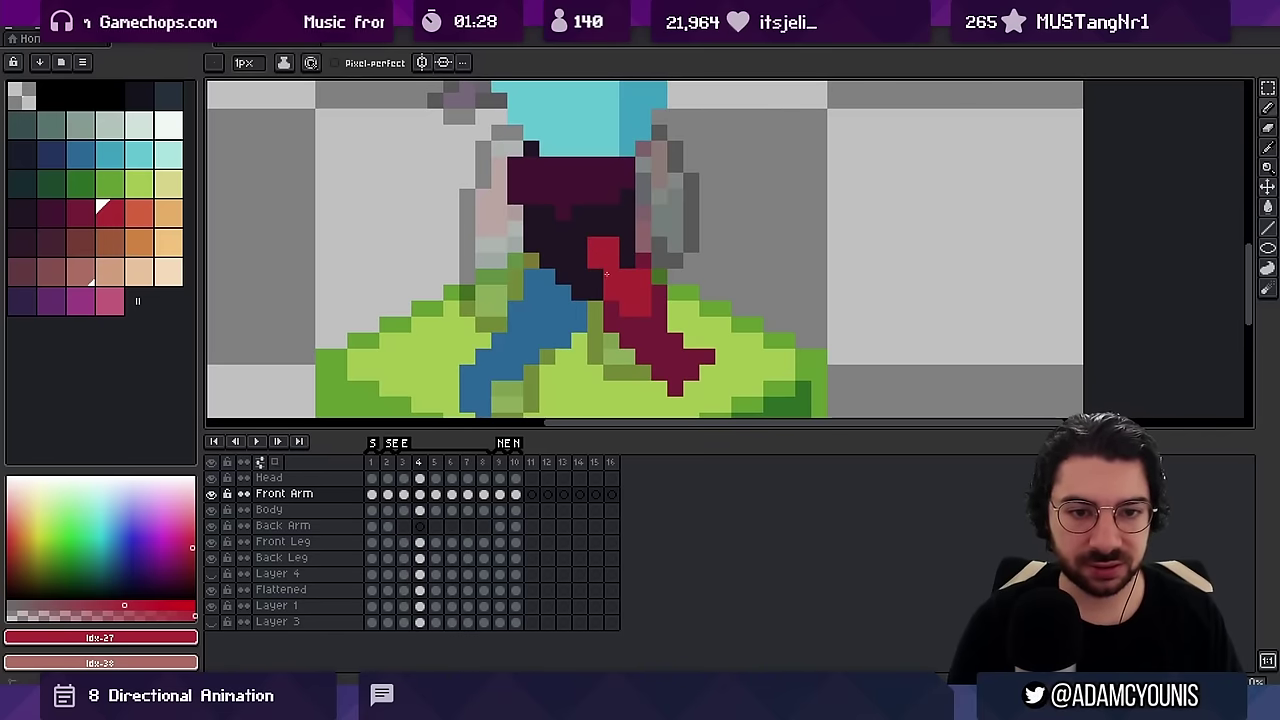
Paint the red forearm running up from the hand in frame 5, using frames 3 and 4 as reference
key(Right)
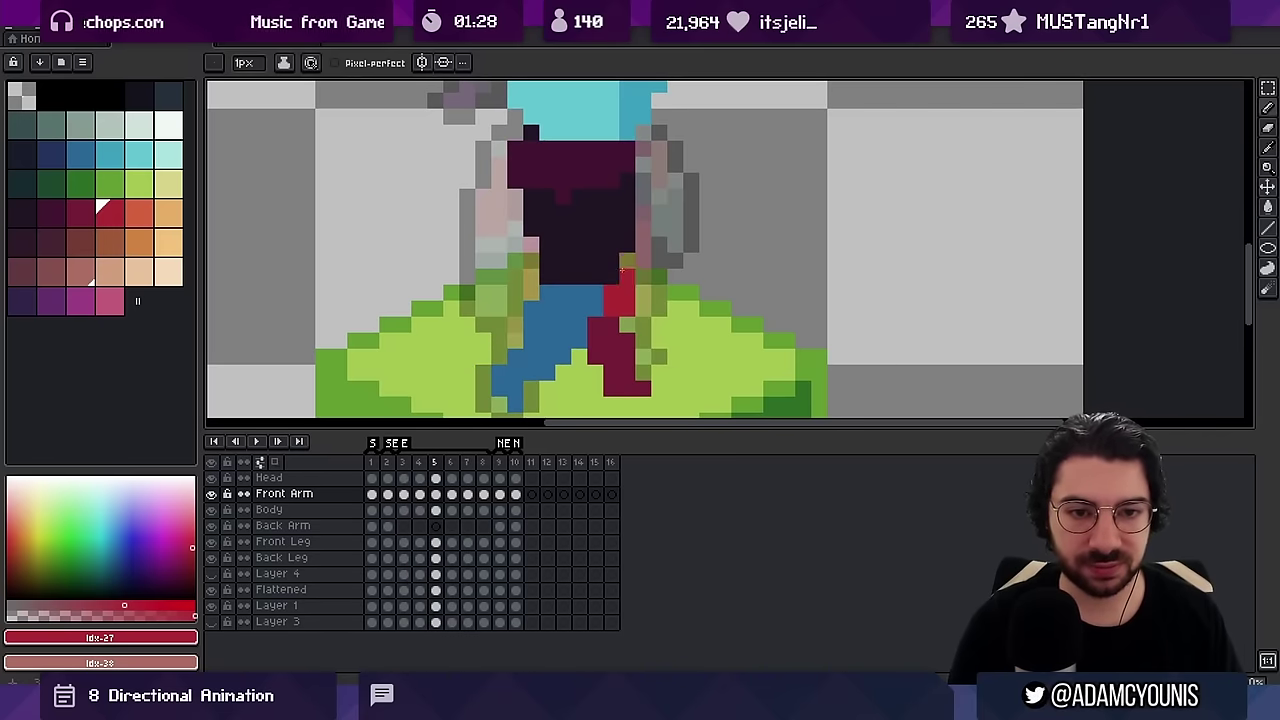
key(Left)
key(Left)
key(Right)
key(Right)
mouse_move(611, 245)
mouse_down()
mouse_move(611, 277)
mouse_move(603, 265)
mouse_up()
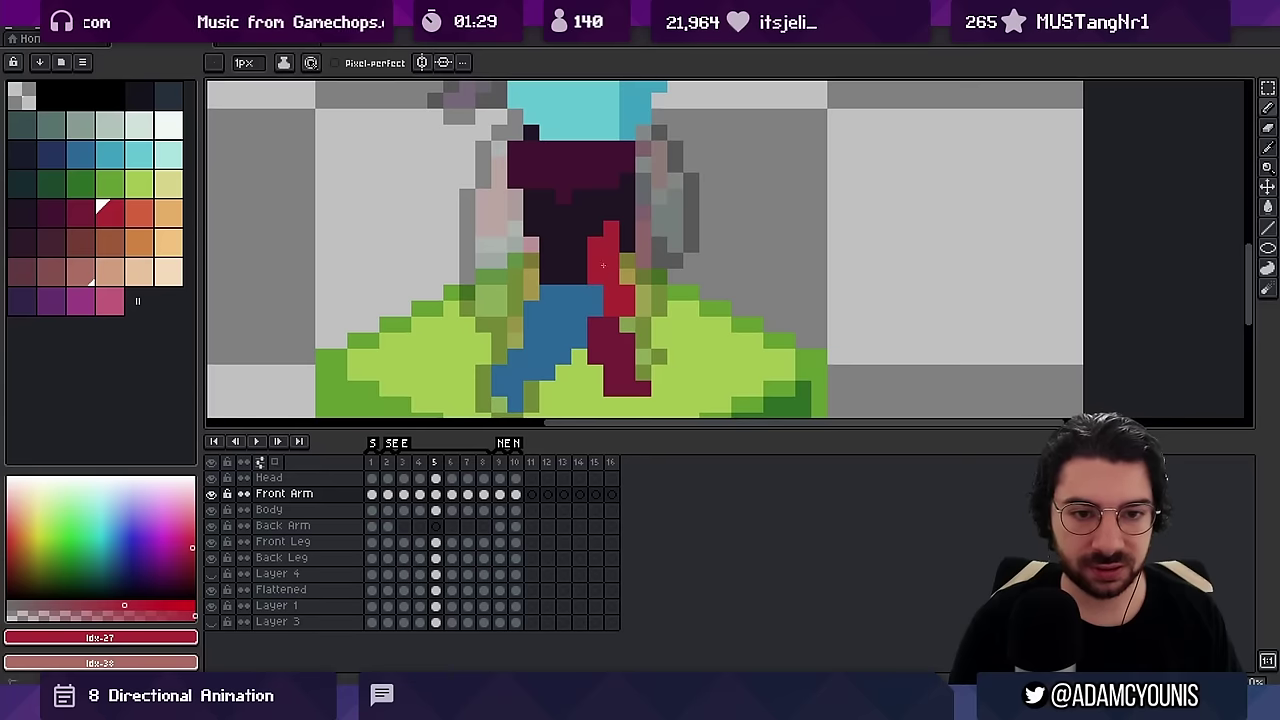
Extend the red forearm upward from the hand in frames 6, 7 and 8, and play the animation
key(Right)
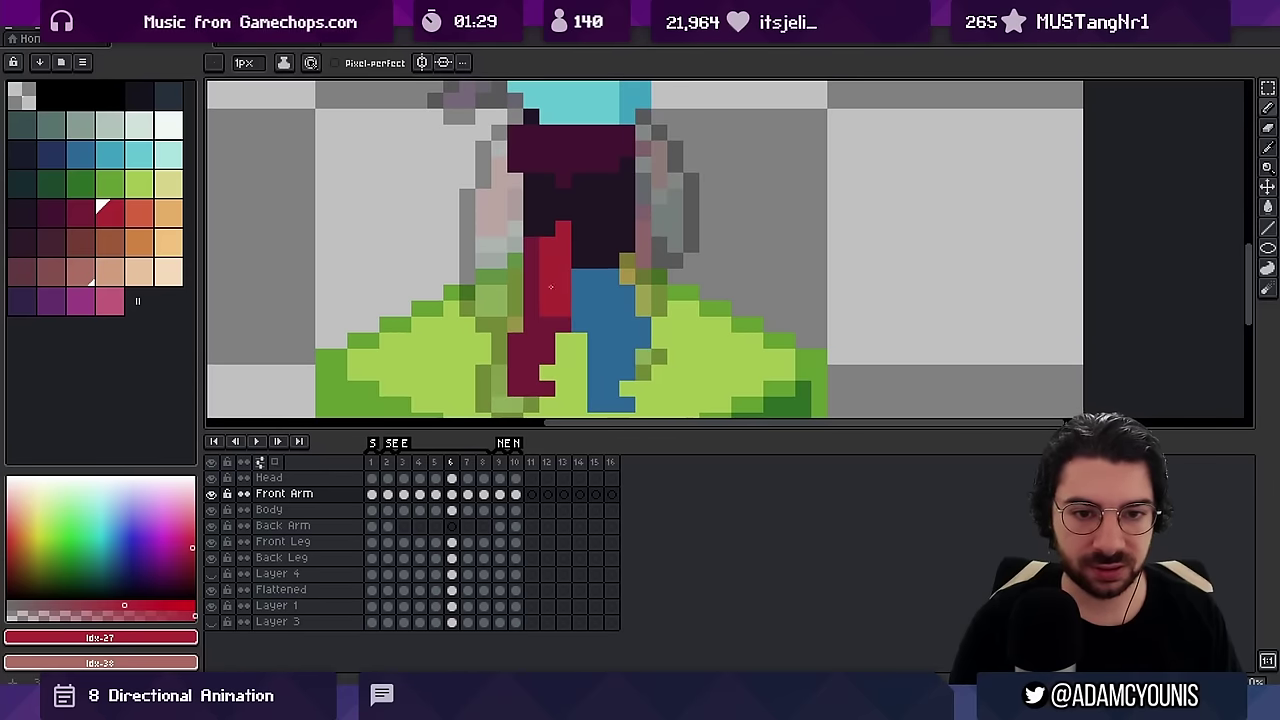
key(Right)
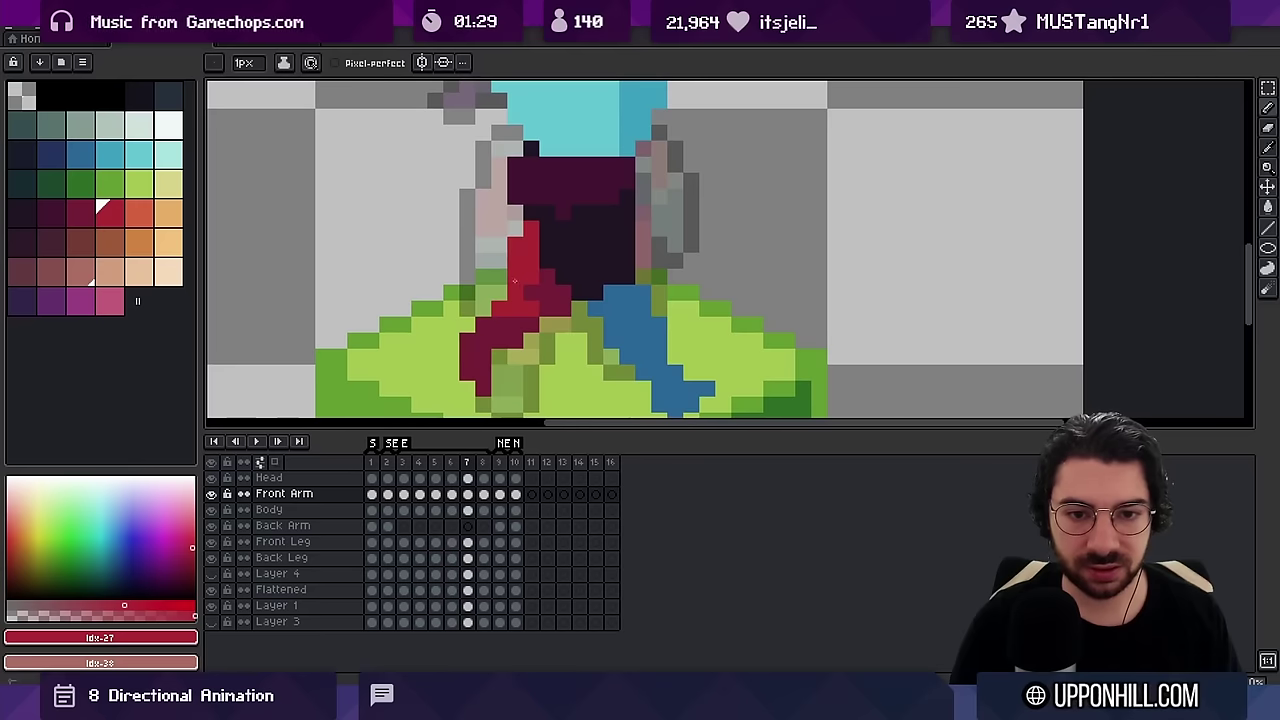
key(Right)
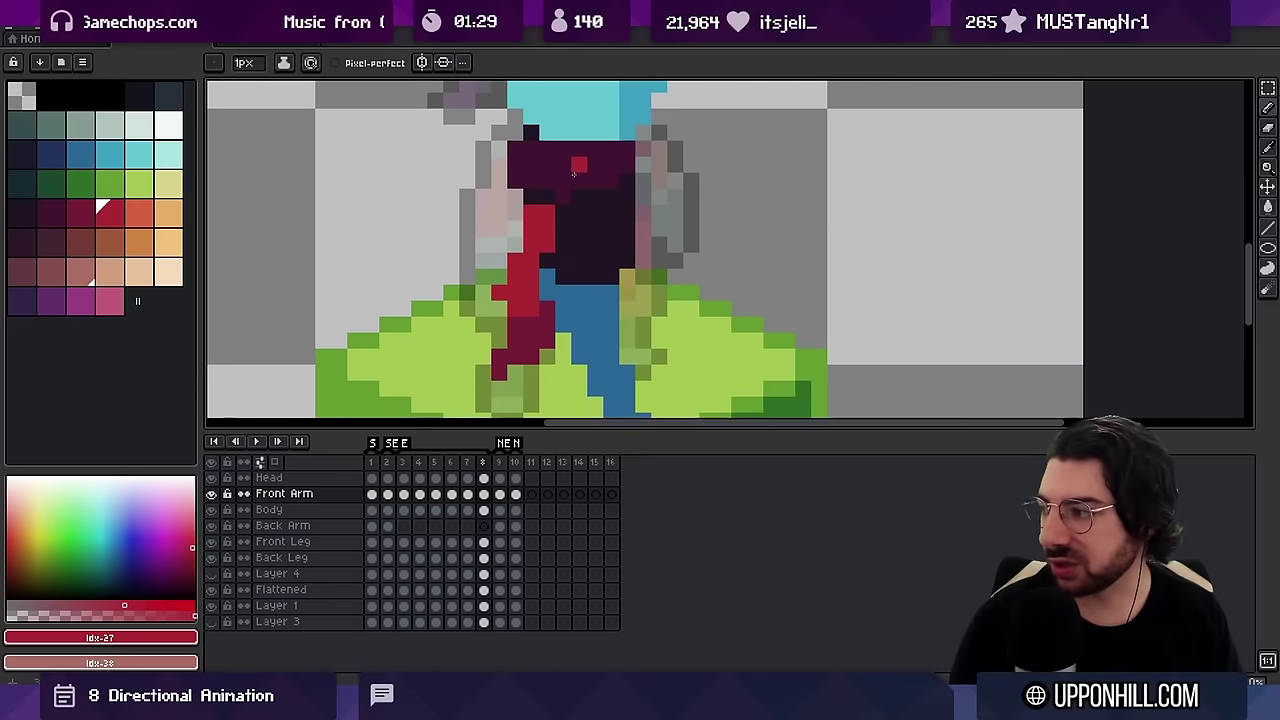
key(Return)
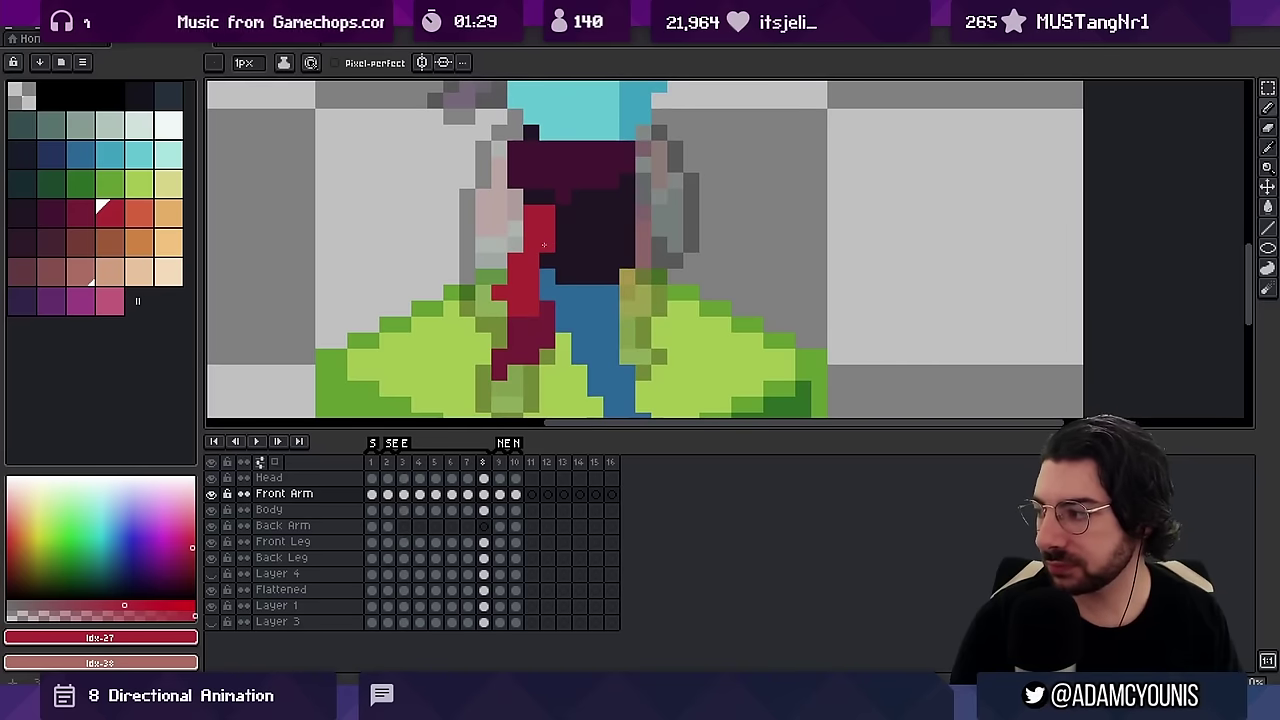
Touch up the red forearm in frame 7 and extend it up towards the shoulder, testing and undoing bent-arm strokes beside the character
key(Left)
mouse_move(500, 294)
mouse_down()
mouse_move(531, 292)
mouse_move(531, 276)
mouse_move(531, 308)
mouse_up()
key(e)
key(b)
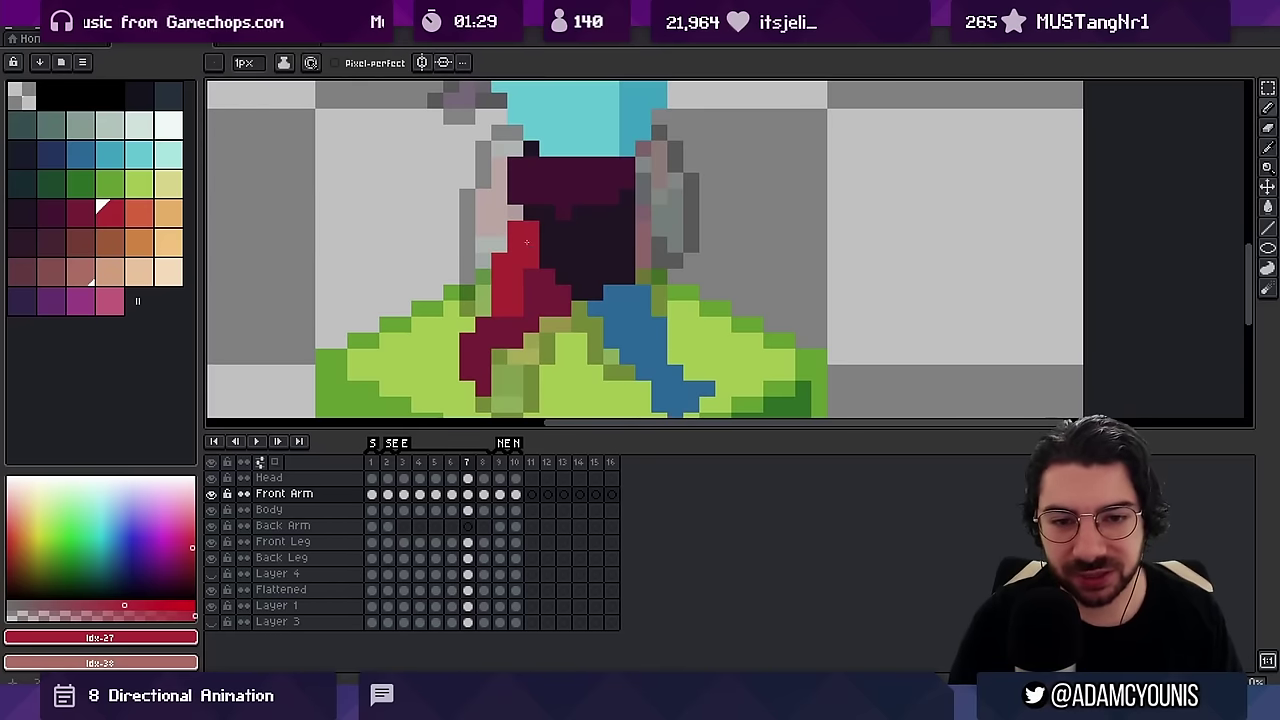
mouse_move(868, 146)
mouse_down()
mouse_move(871, 214)
mouse_move(808, 263)
mouse_up()
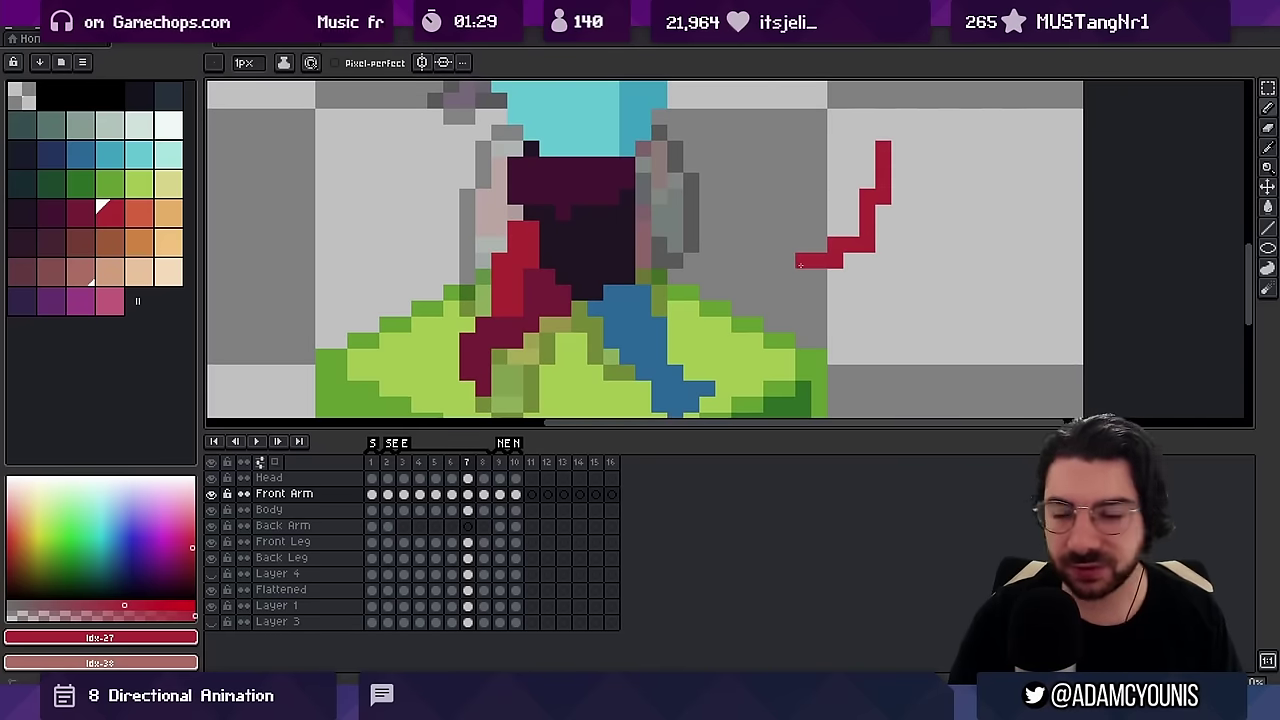
key(ctrl+z)
mouse_move(897, 148)
mouse_down()
mouse_move(841, 196)
mouse_move(835, 284)
mouse_up()
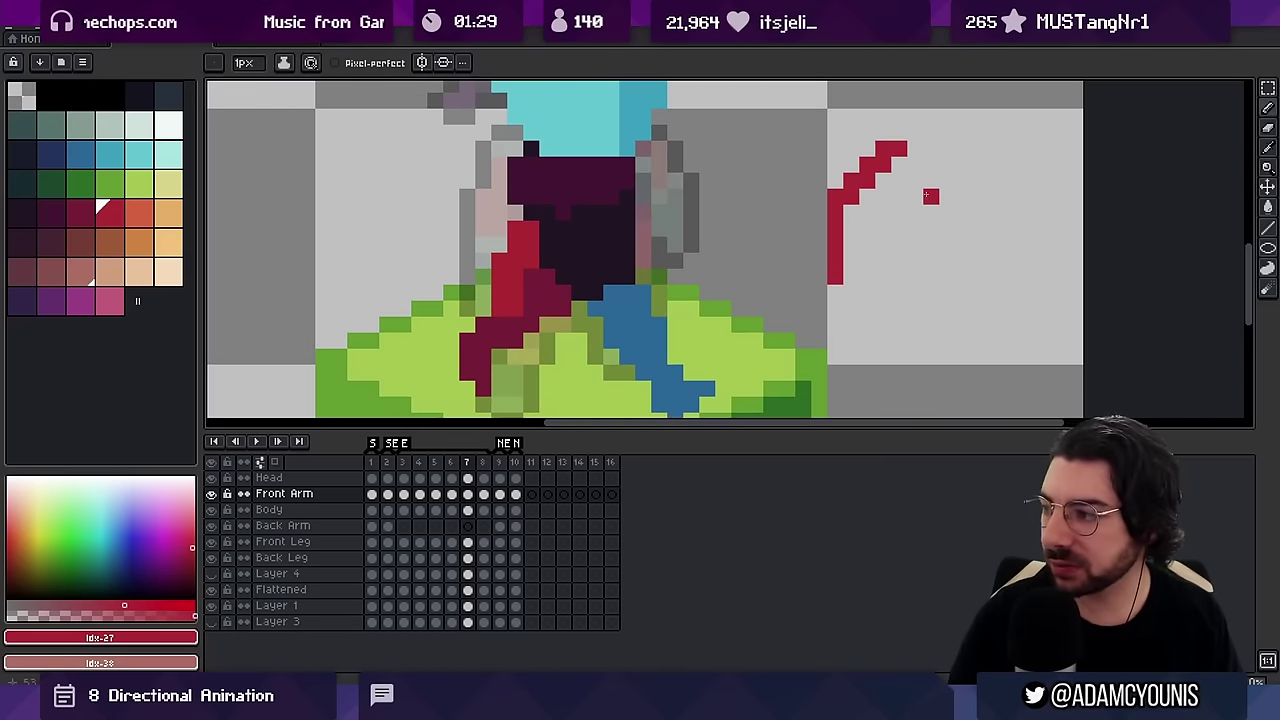
key(ctrl)
key(ctrl+z)
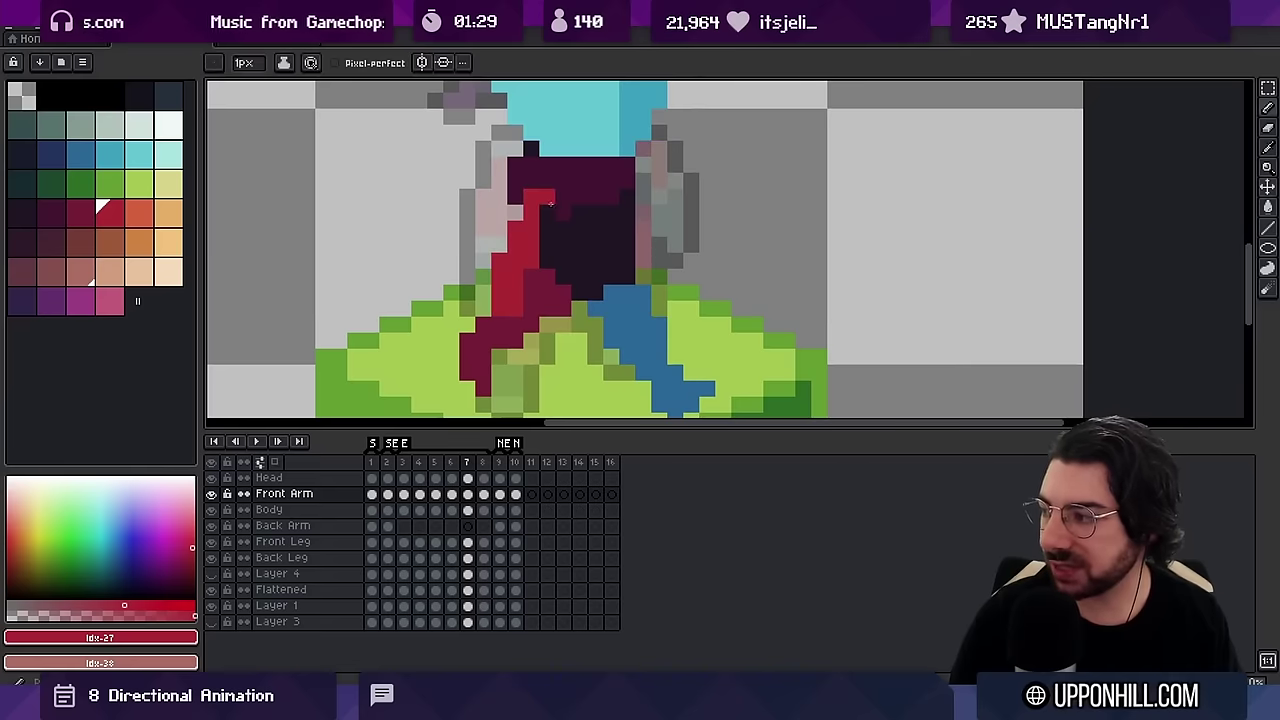
drag(550, 204, 546, 218)
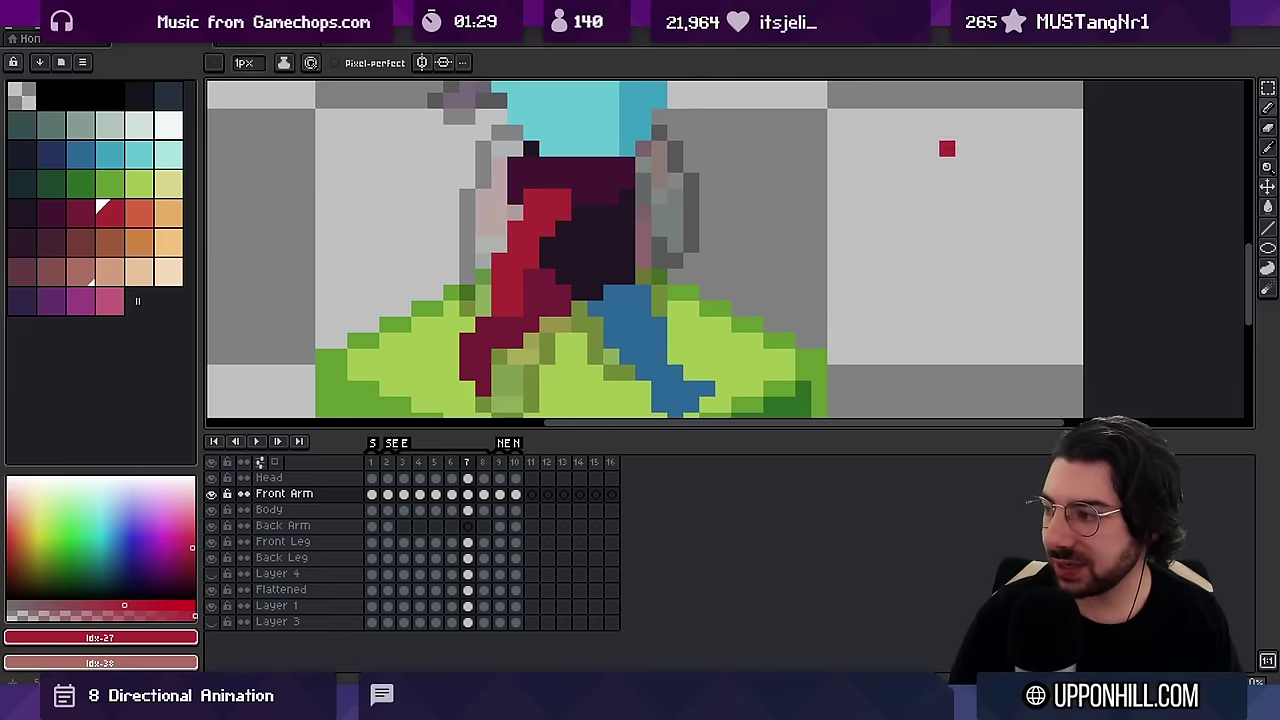
Try sketching a curved arm line beside the character in frame 7, undoing each attempt
mouse_move(947, 148)
mouse_down()
mouse_move(931, 180)
mouse_move(895, 293)
mouse_up()
key(ctrl+z)
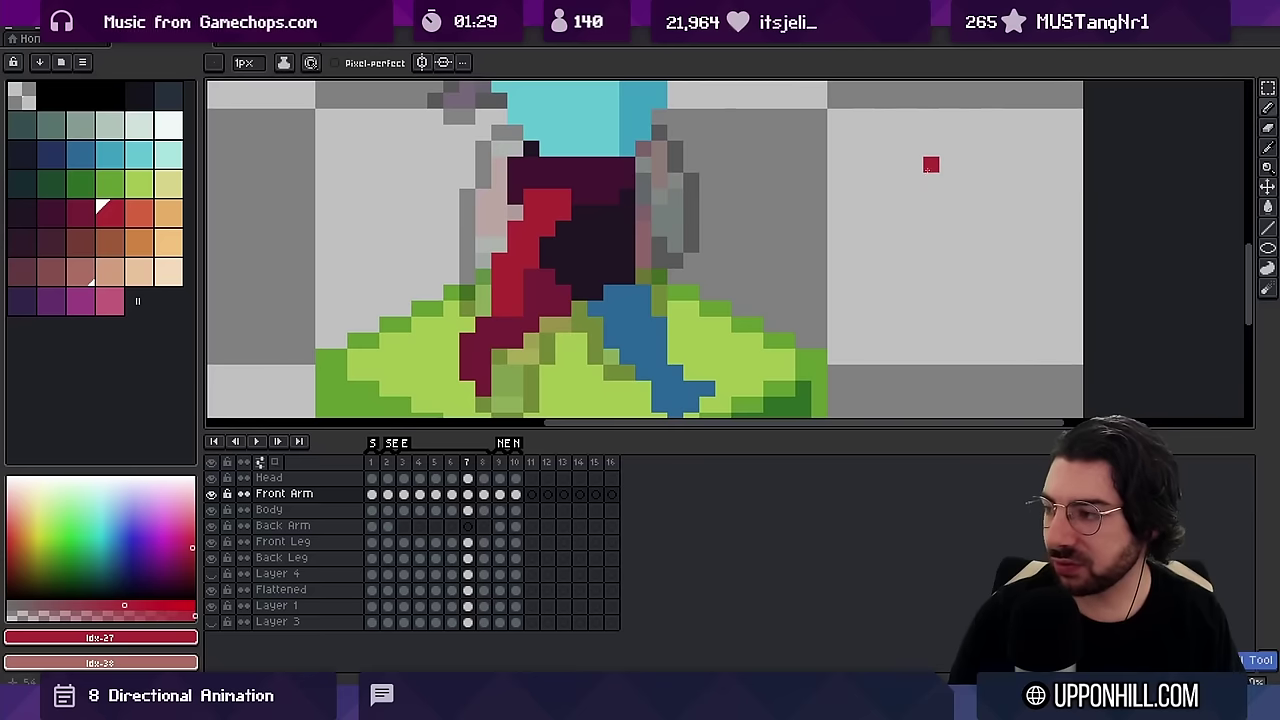
drag(947, 148, 895, 292)
key(ctrl+z)
mouse_move(962, 148)
mouse_down()
mouse_move(922, 204)
mouse_move(899, 298)
mouse_up()
key(v)
key(ctrl+z)
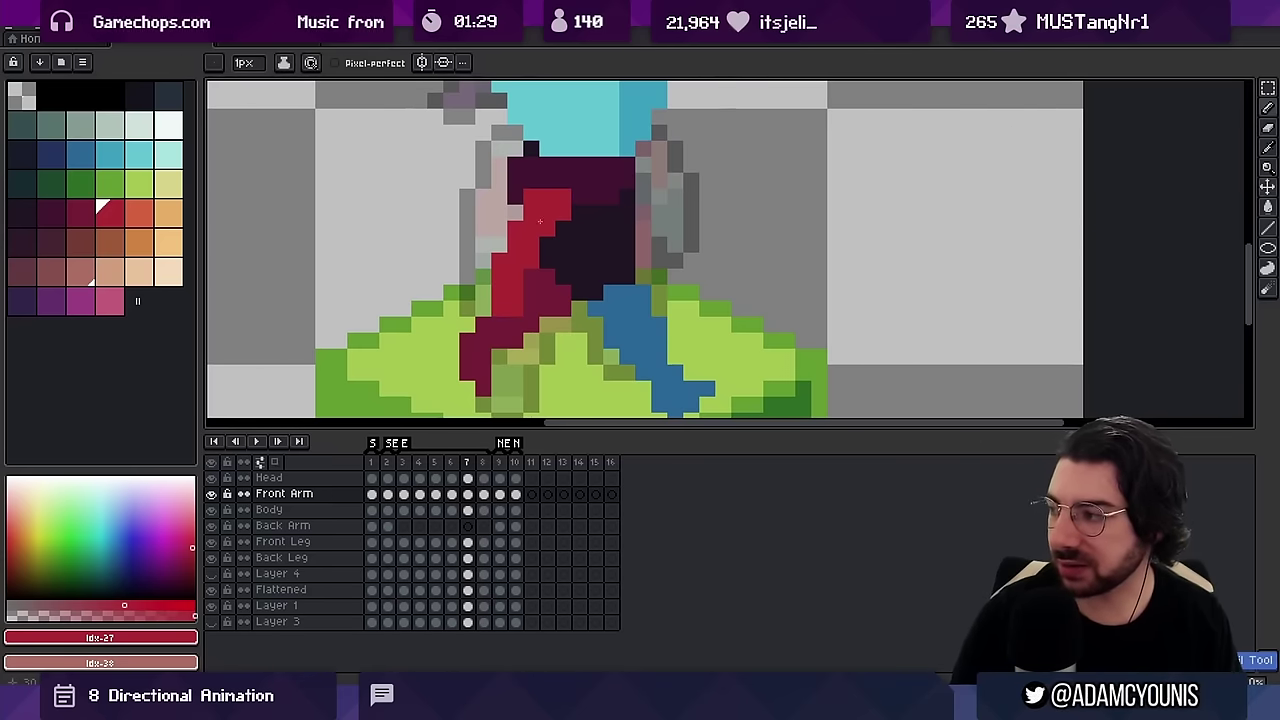
Sample the orange of the upper arm in frame 3 and block in the upper arm in frames 4 to 8
scroll(540, 270, down, 2)
key(Return)
key(Return)
key(Left)
scroll(555, 236, up, 2)
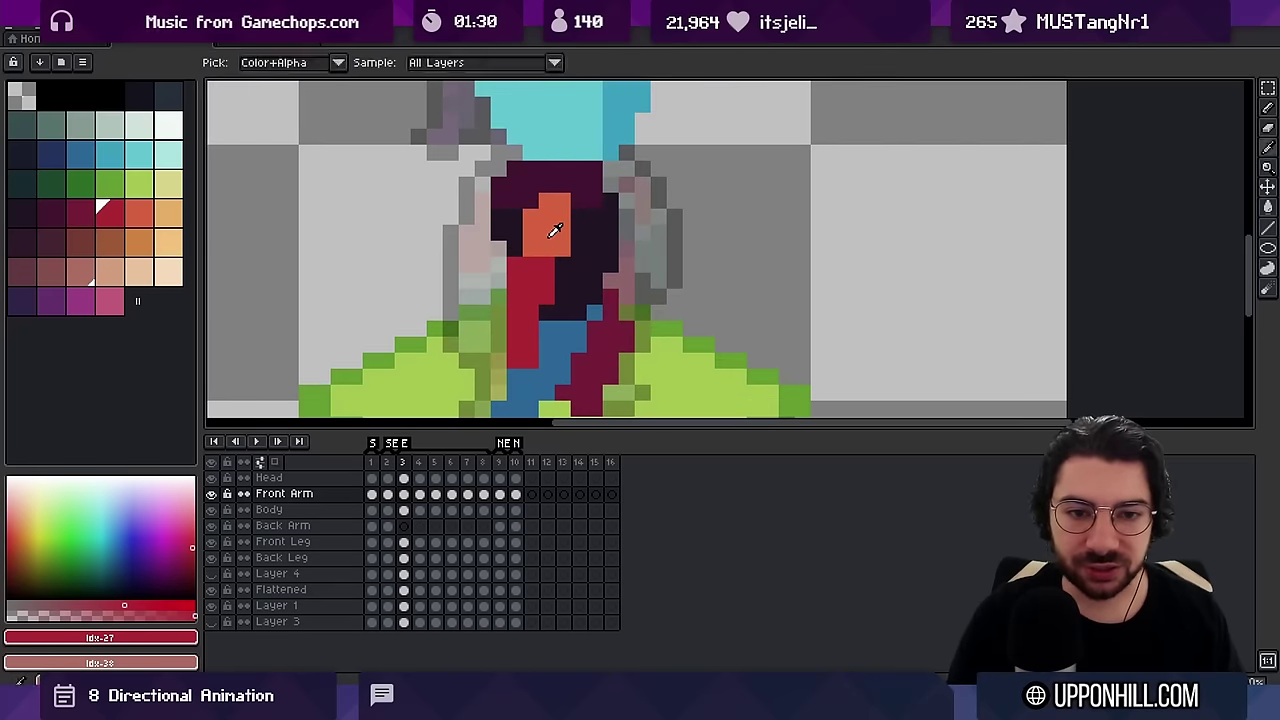
alt+click(555, 232)
key(period)
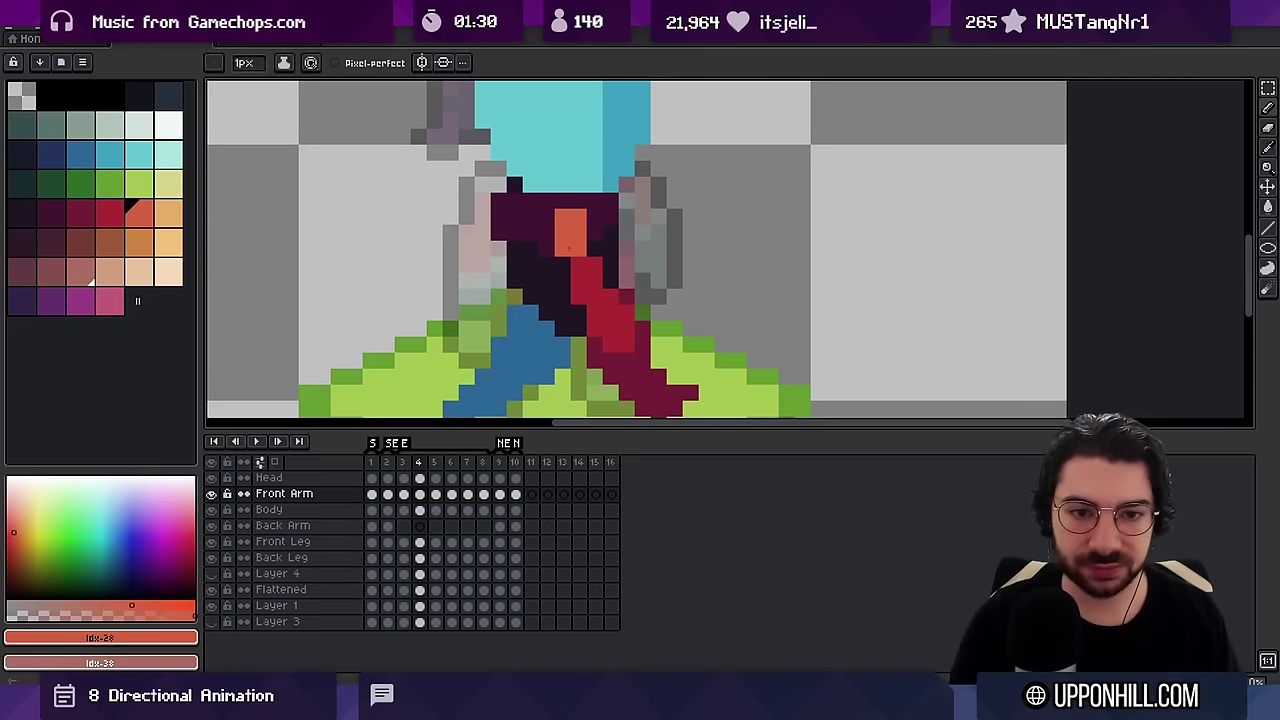
key(period)
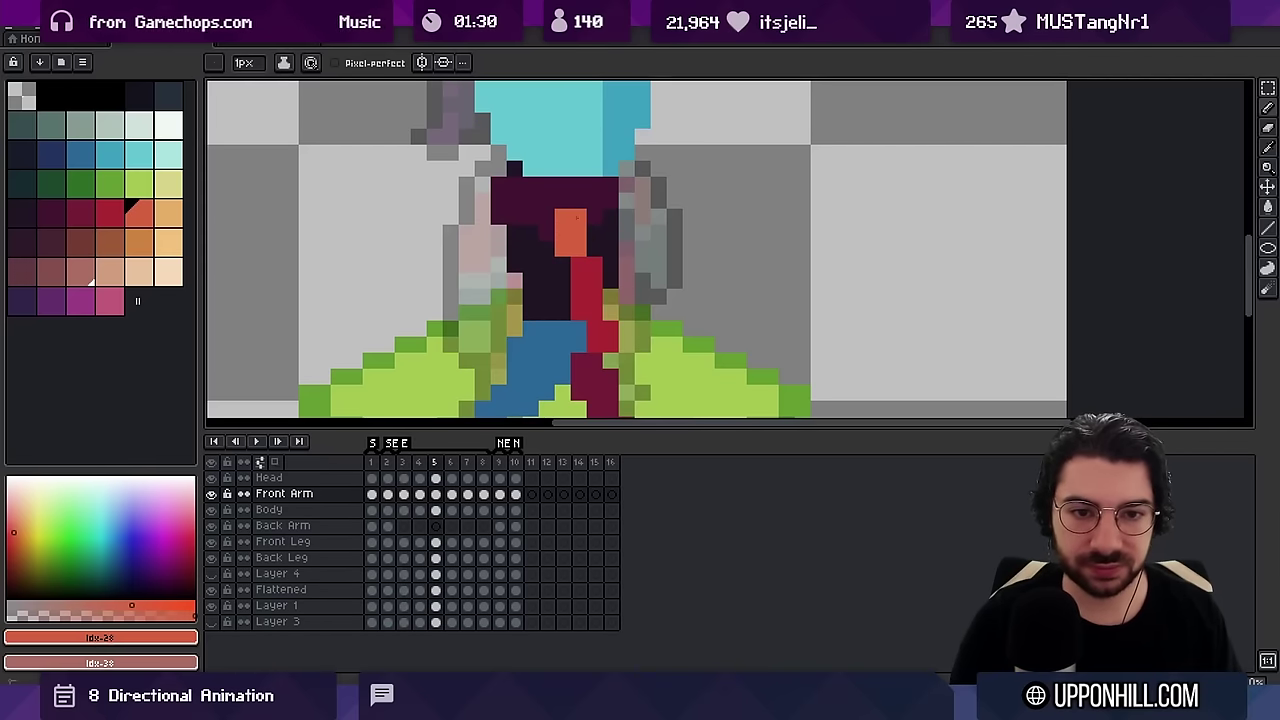
key(period)
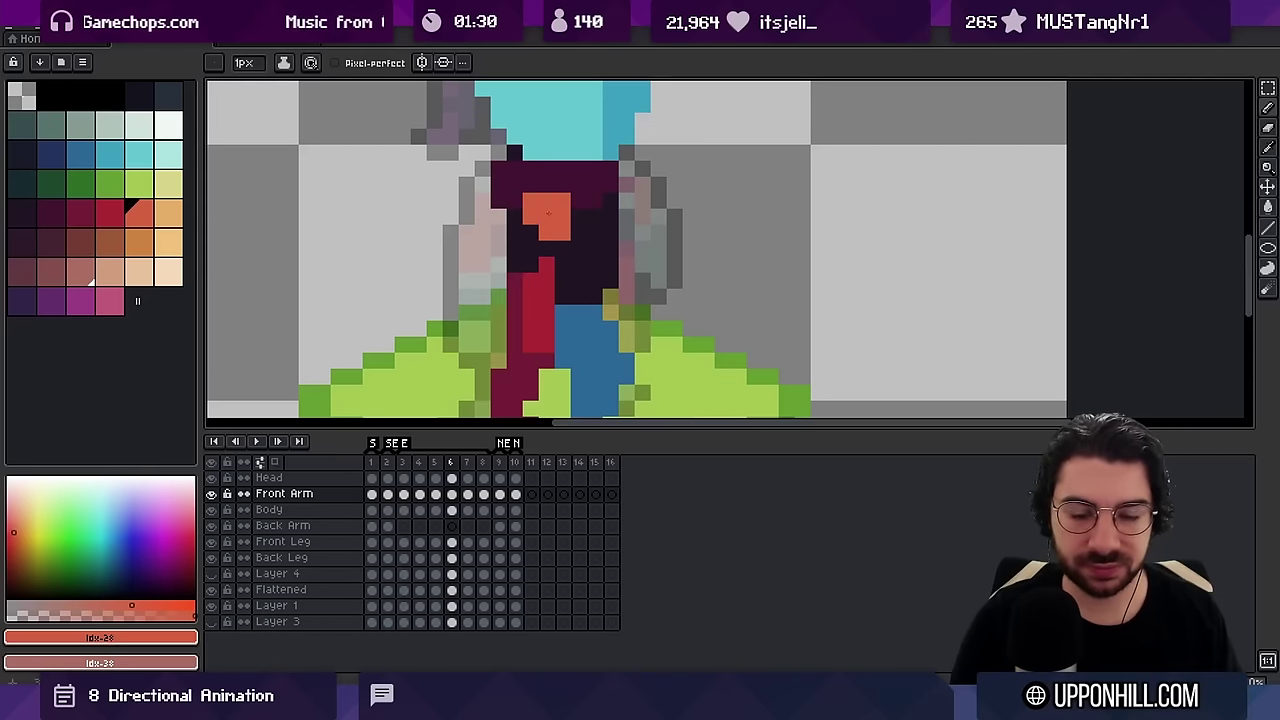
key(period)
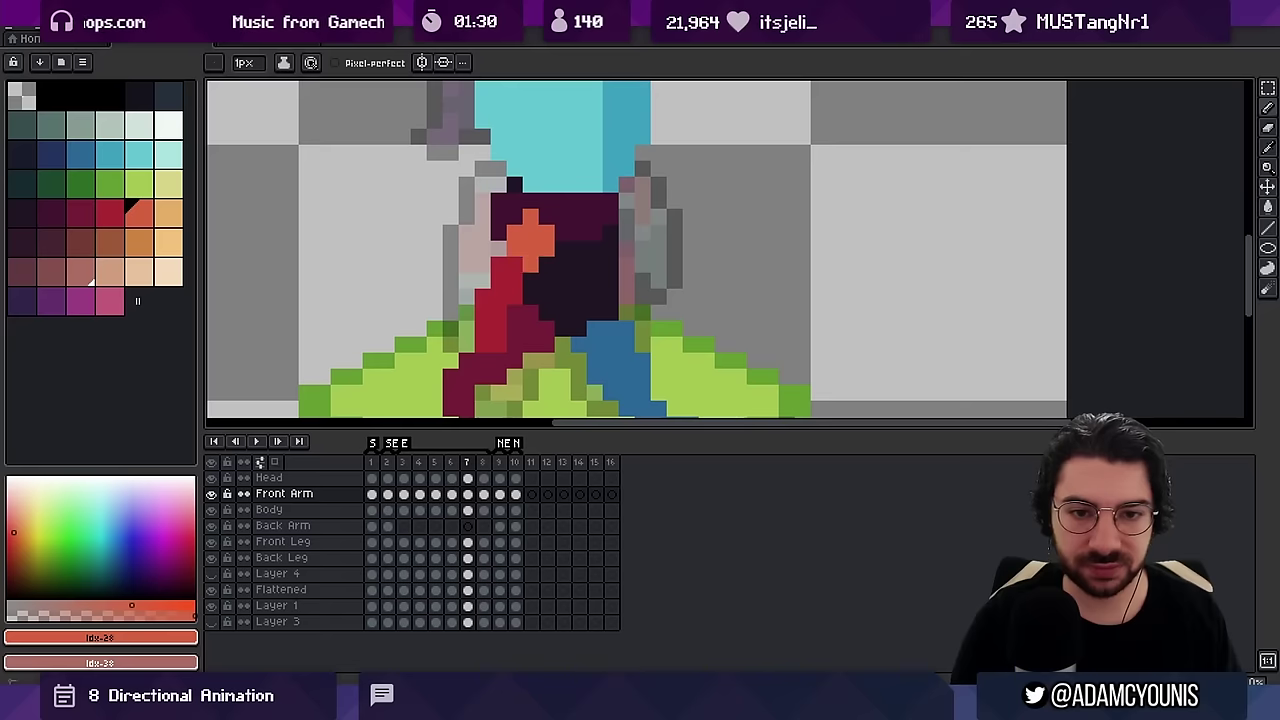
key(period)
Reshape the orange upper arm in frame 4 into a compact block above the forearm, comparing it with neighbouring frames
key(comma)
key(comma)
key(comma)
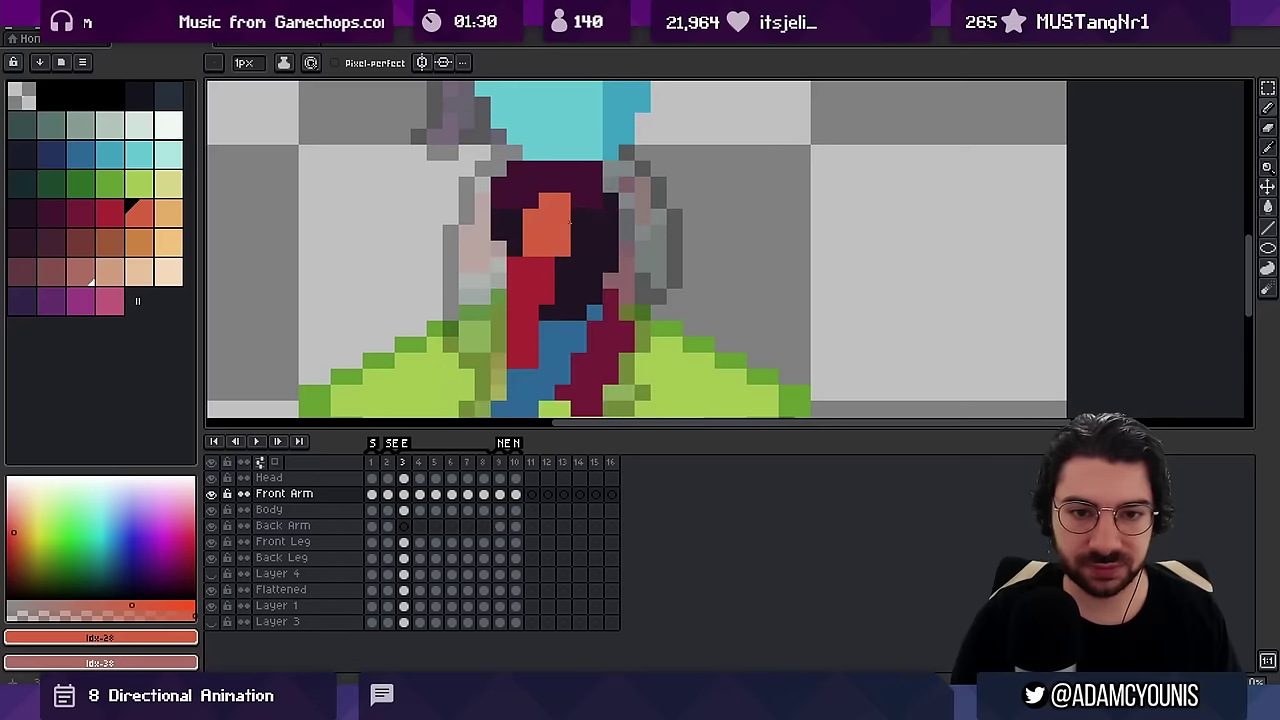
key(comma)
key(comma)
key(period)
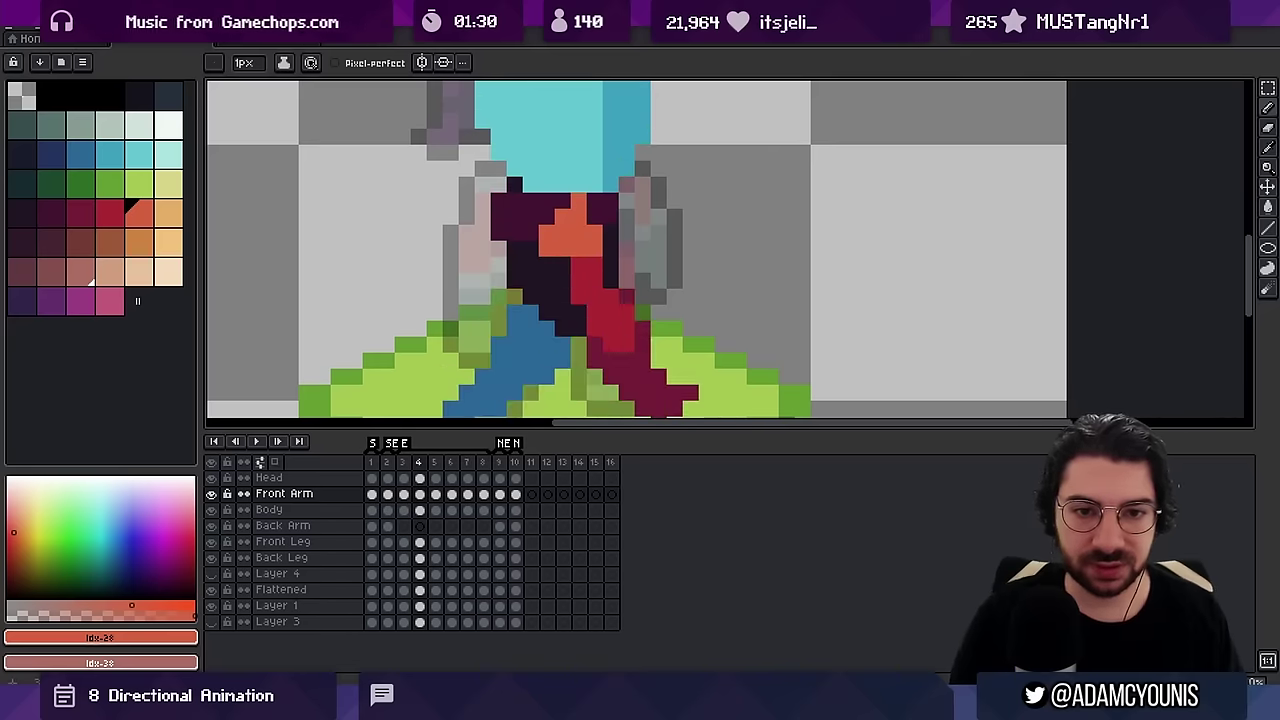
key(e)
click(576, 214)
key(e)
drag(546, 231, 546, 248)
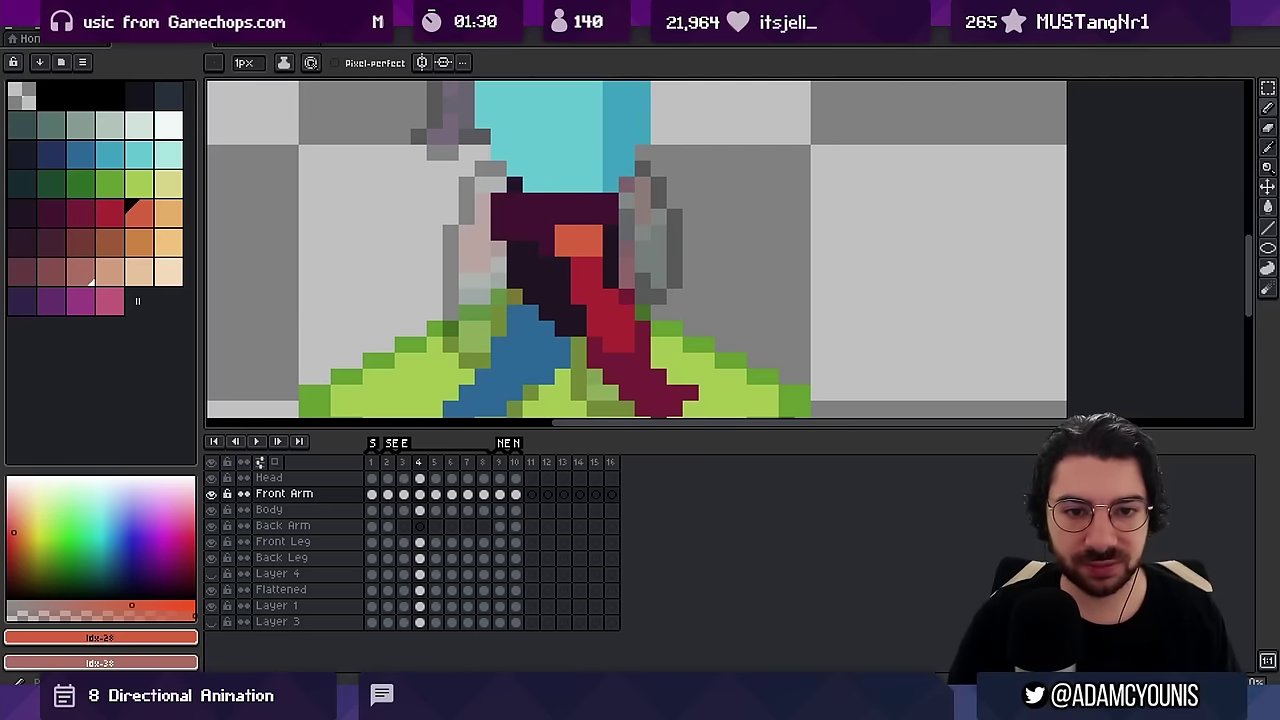
Sample the forearm red and paint the forearm up to meet the orange upper arm in frame 6
key(period)
key(period)
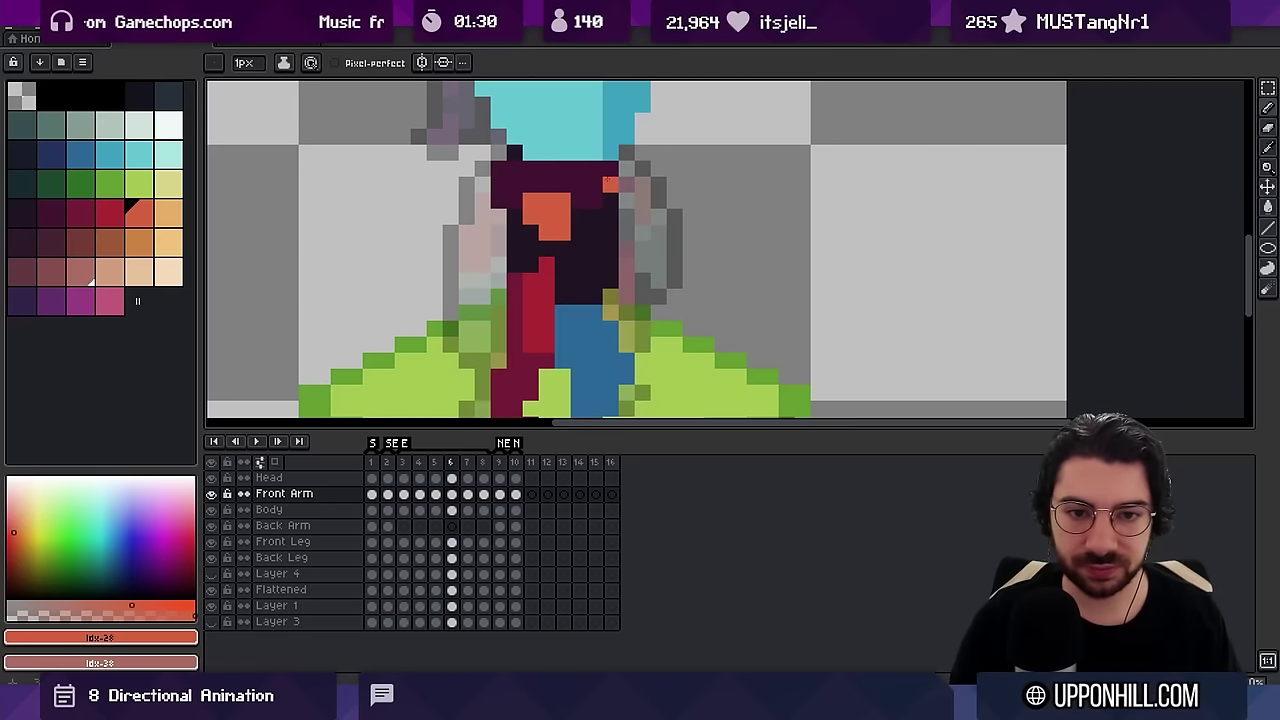
alt+click(543, 289)
drag(531, 233, 532, 268)
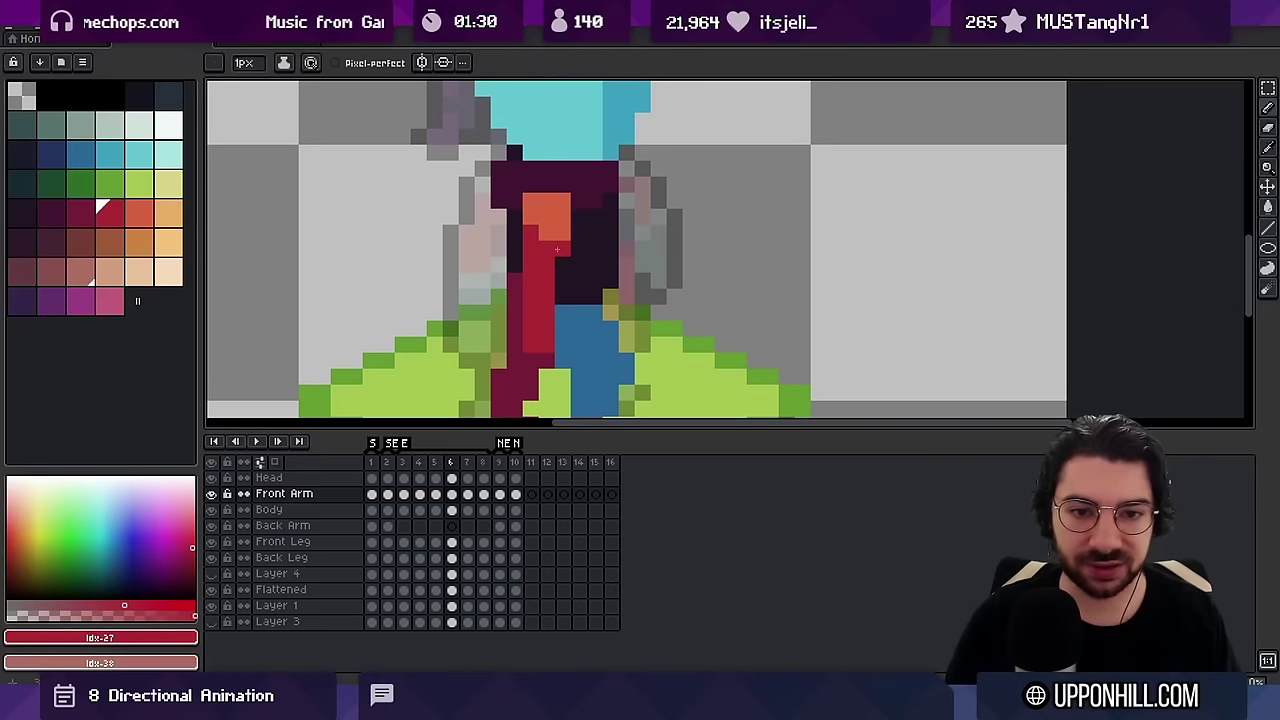
Step back and forth through the walk cycle frames to compare how the upper arm and forearm connect
key(period)
key(period)
key(period)
key(period)
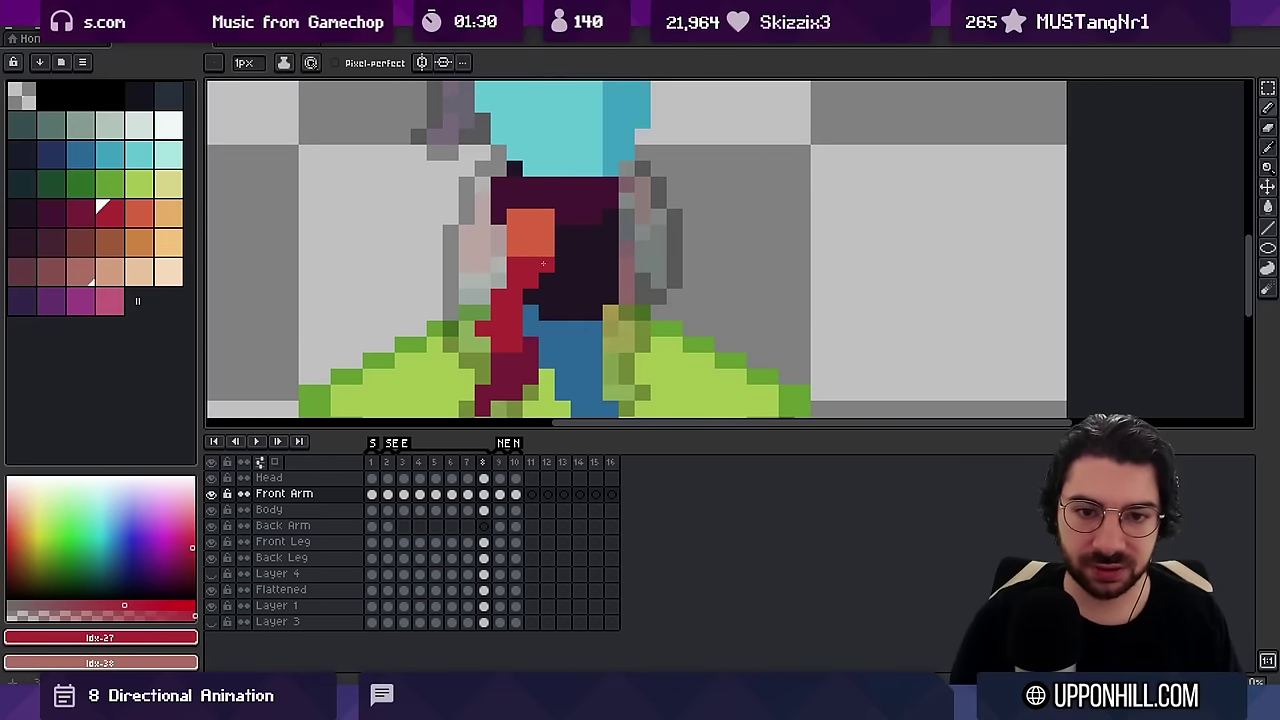
key(comma)
key(comma)
key(period)
key(period)
key(period)
key(period)
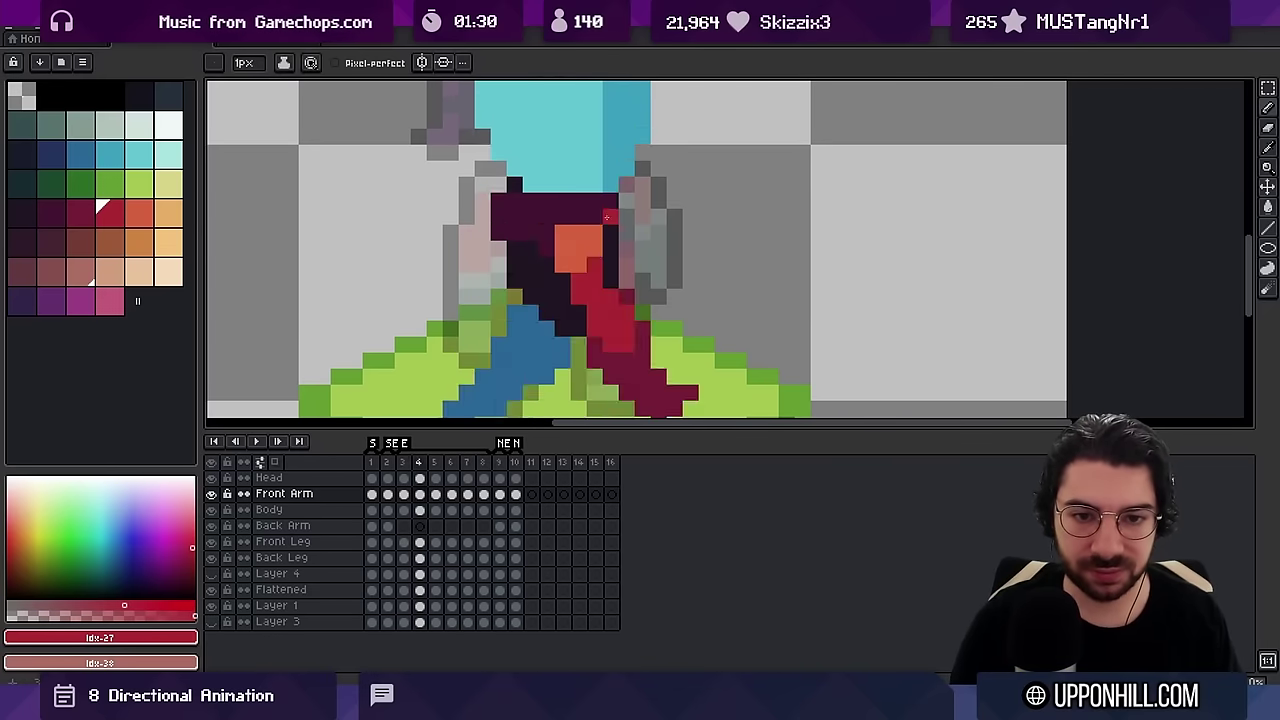
key(comma)
key(period)
key(period)
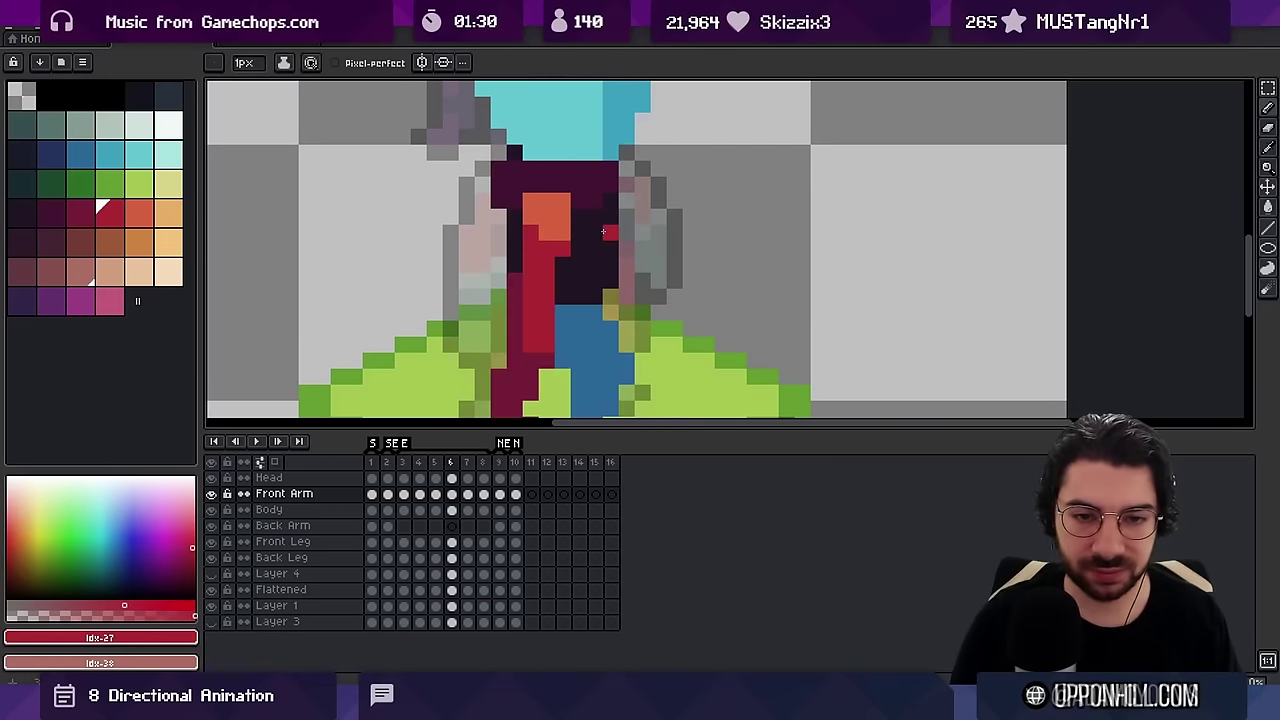
key(comma)
key(comma)
key(period)
Reshape the lower part of the red forearm and hand in frame 6
key(e)
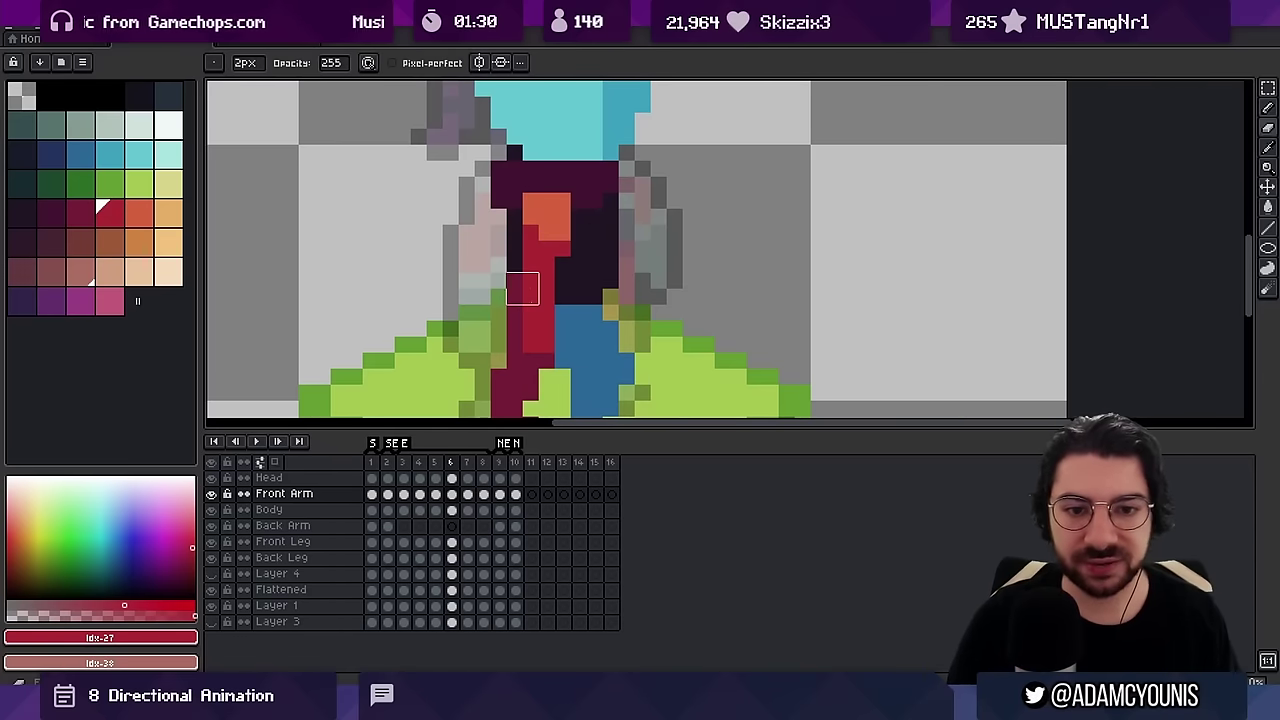
mouse_move(523, 287)
mouse_down()
mouse_move(523, 337)
mouse_move(557, 338)
mouse_up()
key(b)
key(z)
drag(569, 262, 526, 256)
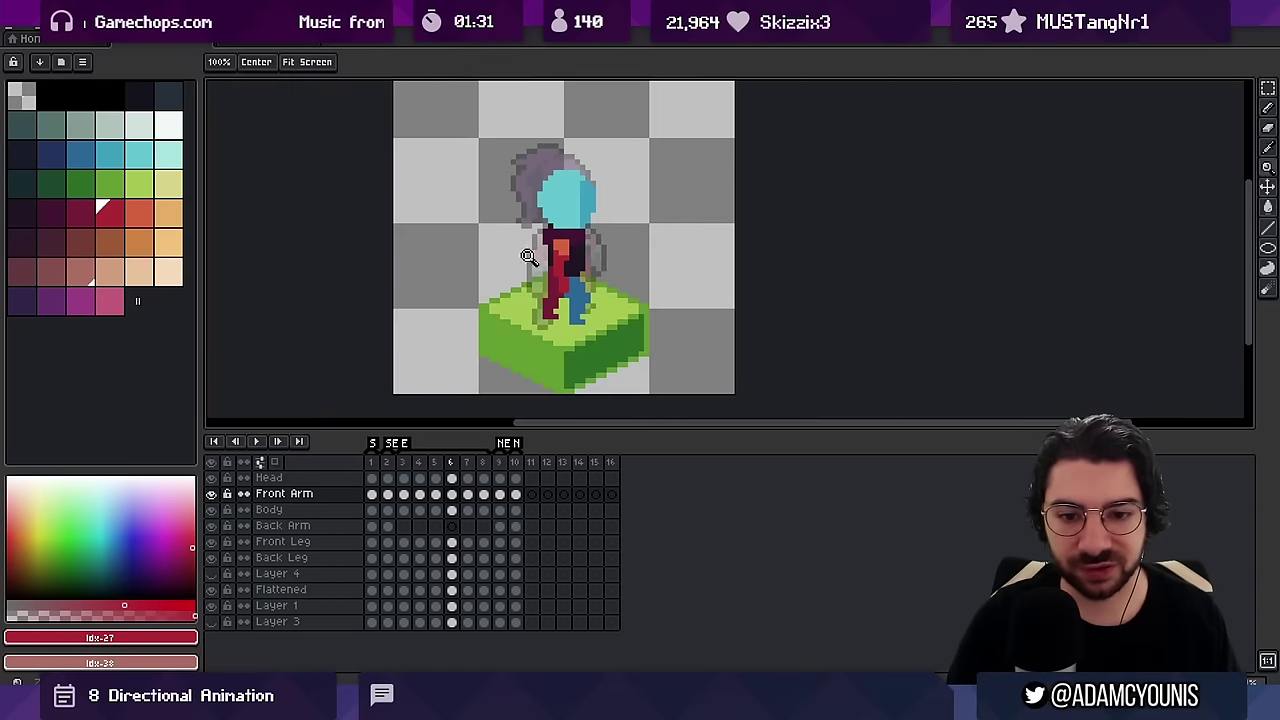
Play the walk cycle at a reduced view size and step through frames 3 to 7 to check the arm's swing
scroll(604, 247, down, 1)
key(Return)
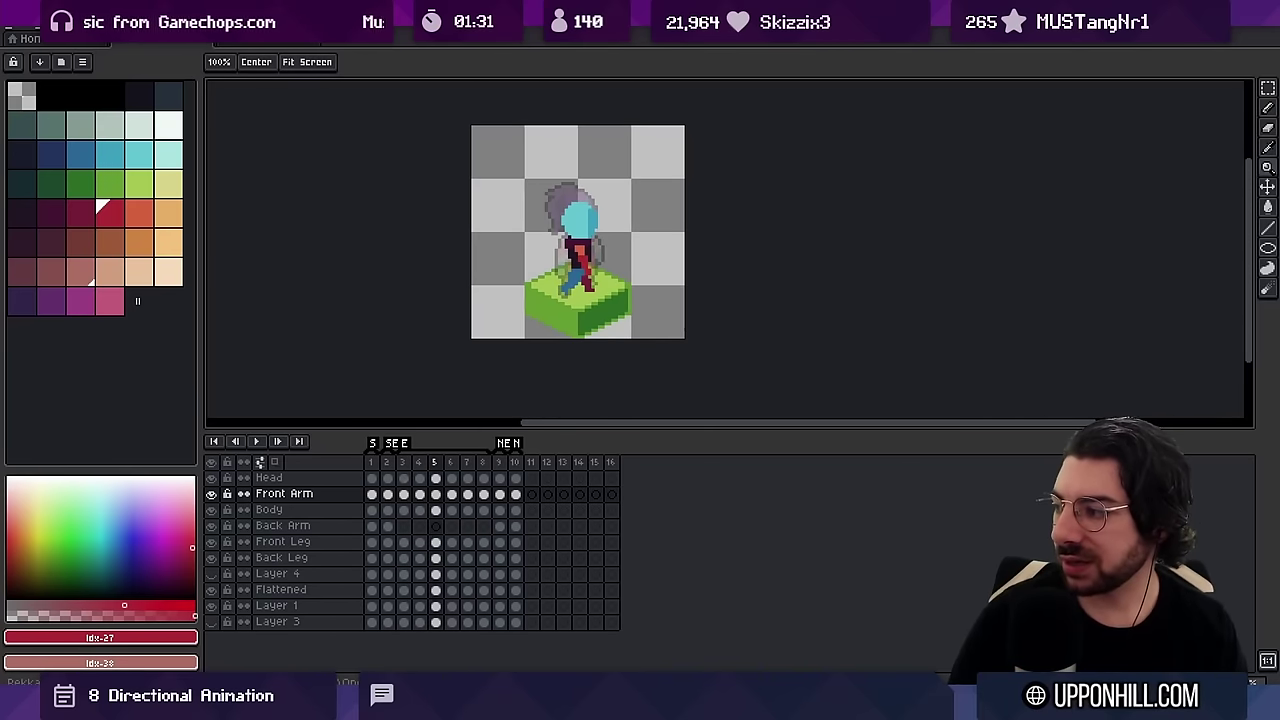
key(Return)
key(Left)
key(Left)
key(Left)
key(Left)
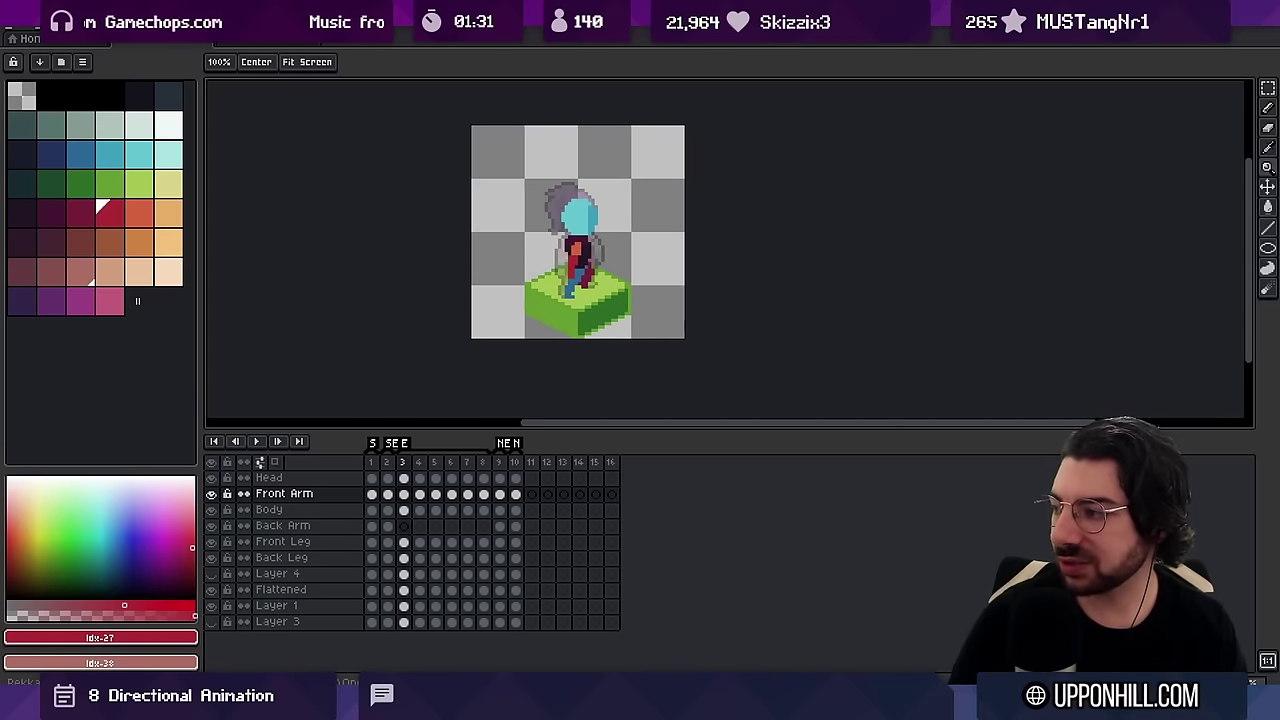
key(Right)
key(Right)
key(Right)
key(Right)
scroll(555, 191, up, 2)
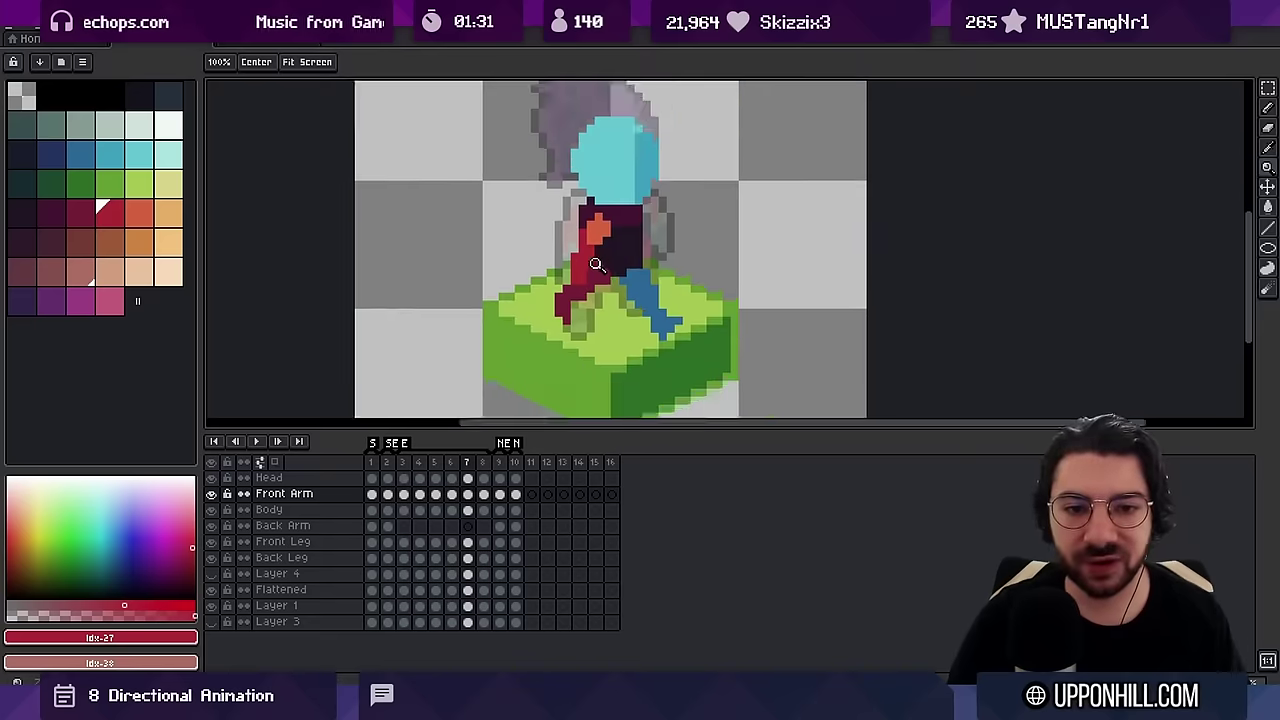
Step through the east walk cycle close up from frame 3 to examine the arm pose in each frame
click(408, 478)
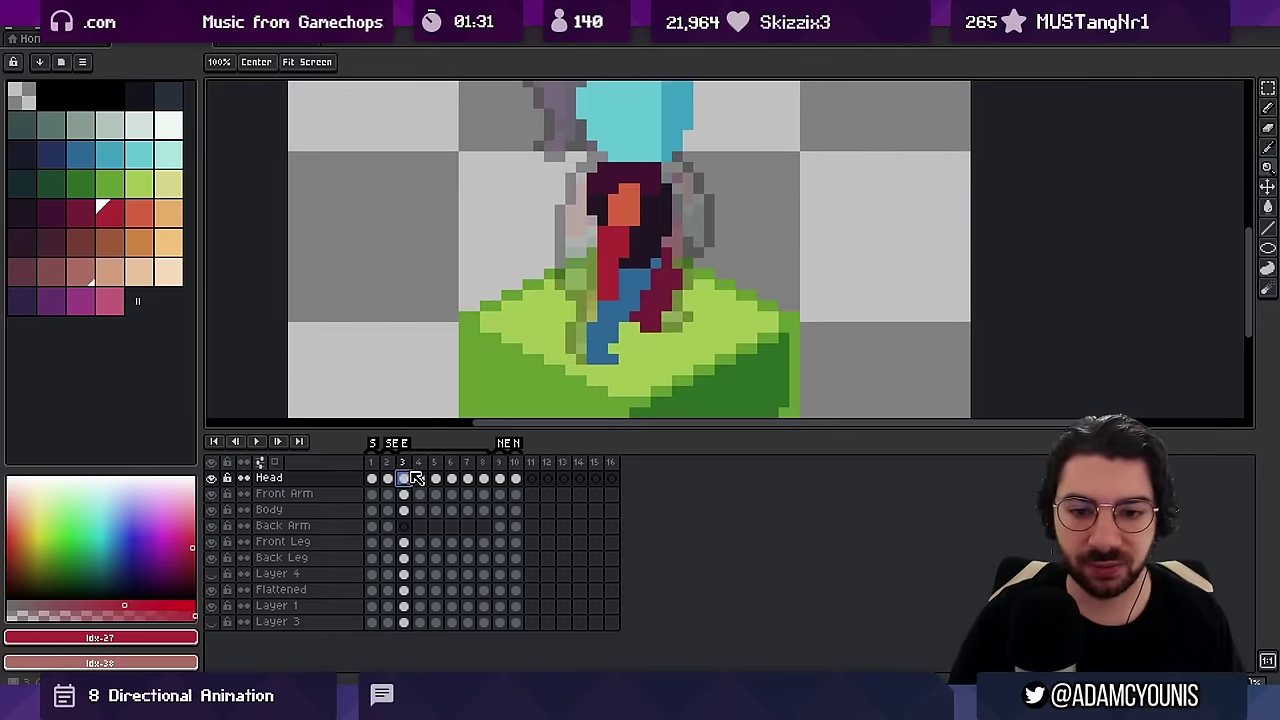
click(443, 466)
key(Right)
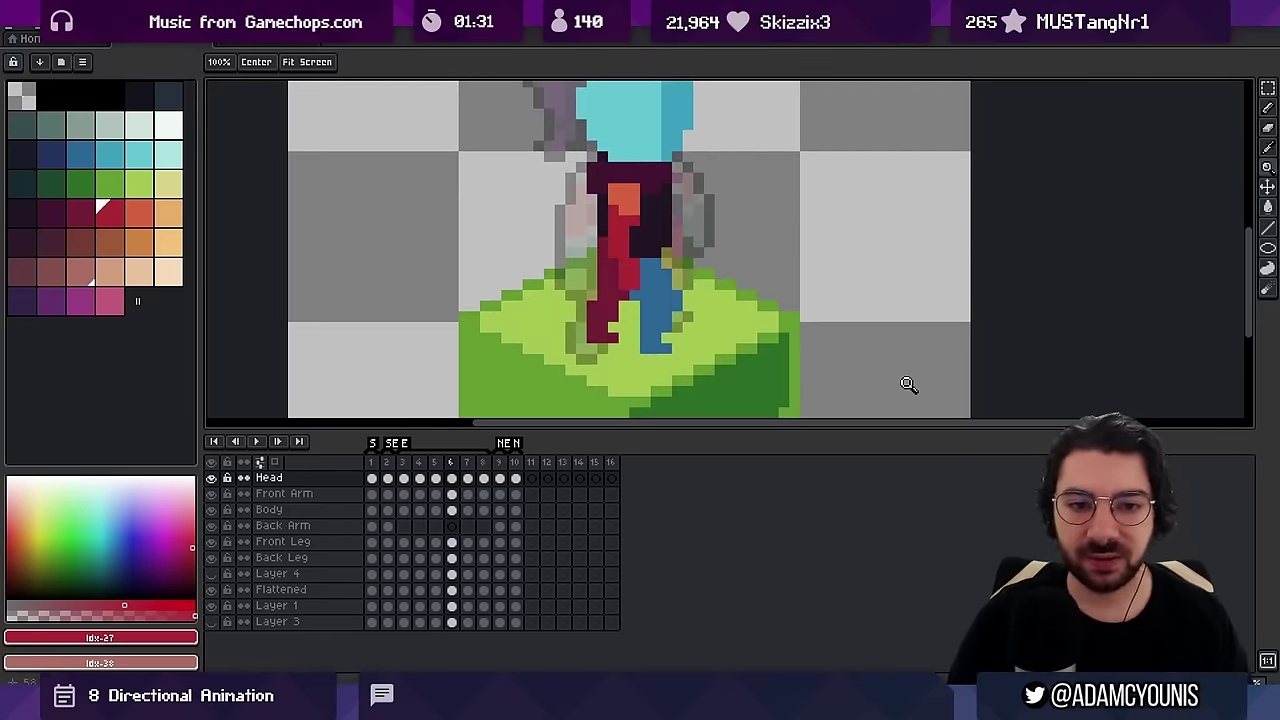
key(Right)
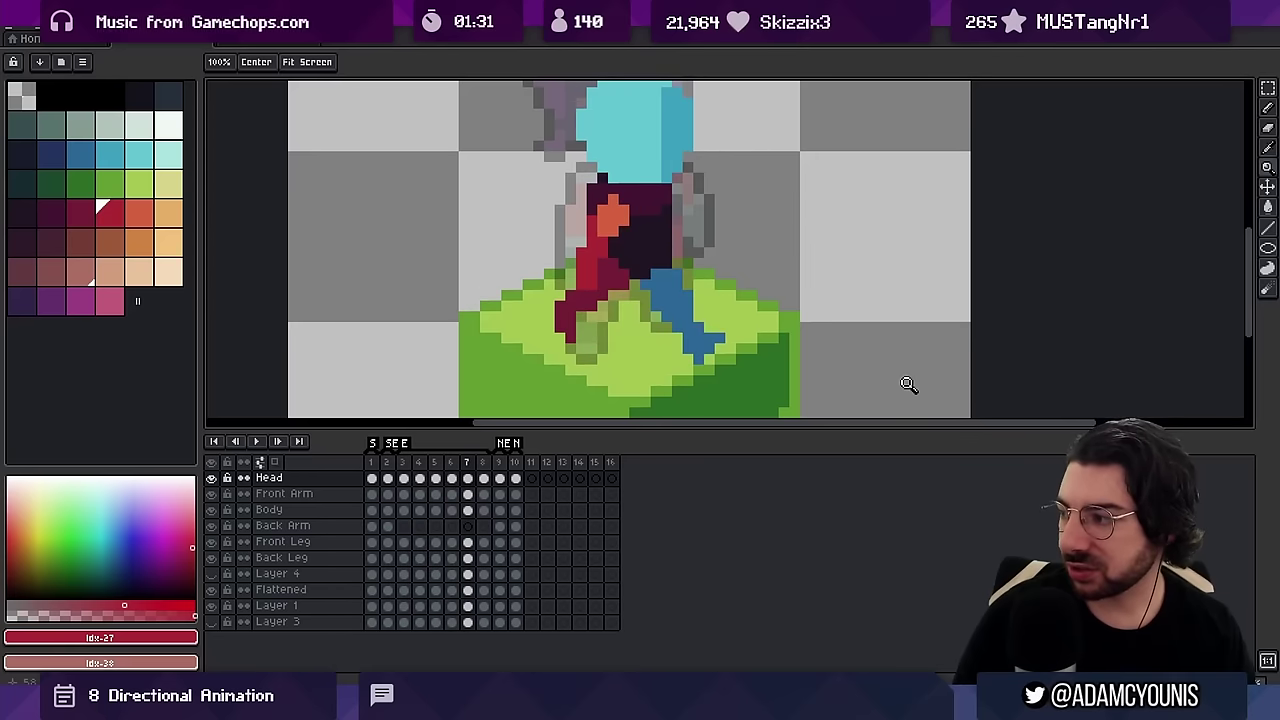
key(Right)
key(Right)
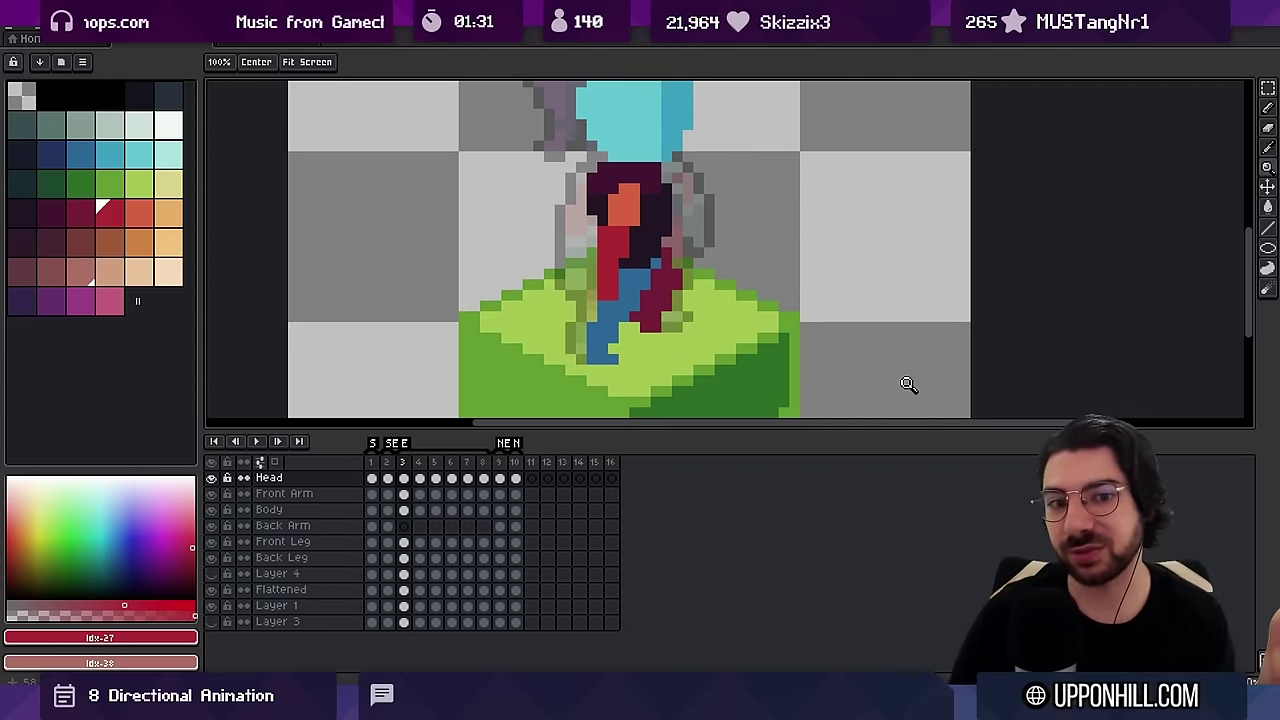
key(Right)
key(Right)
key(Right)
key(Right)
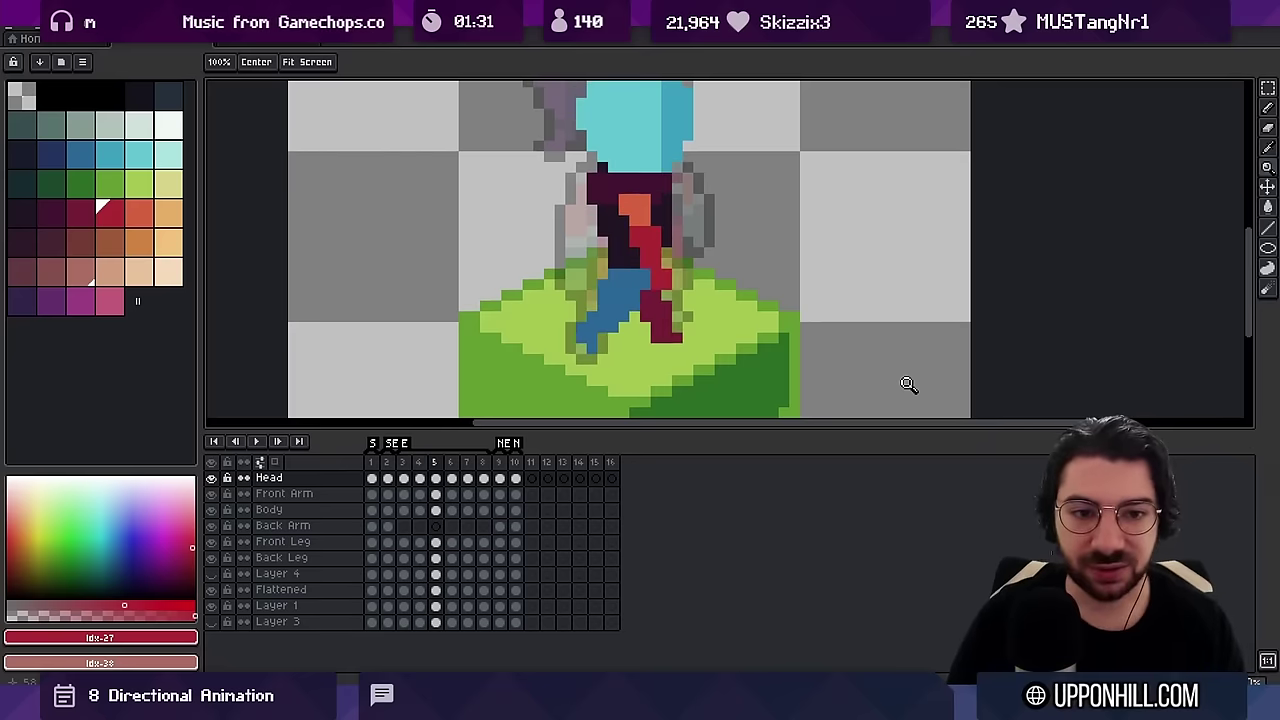
Widen the lower red forearm towards the front of the body in frame 3, checking it against frame 4
key(Left)
key(Left)
key(Left)
key(Left)
key(b)
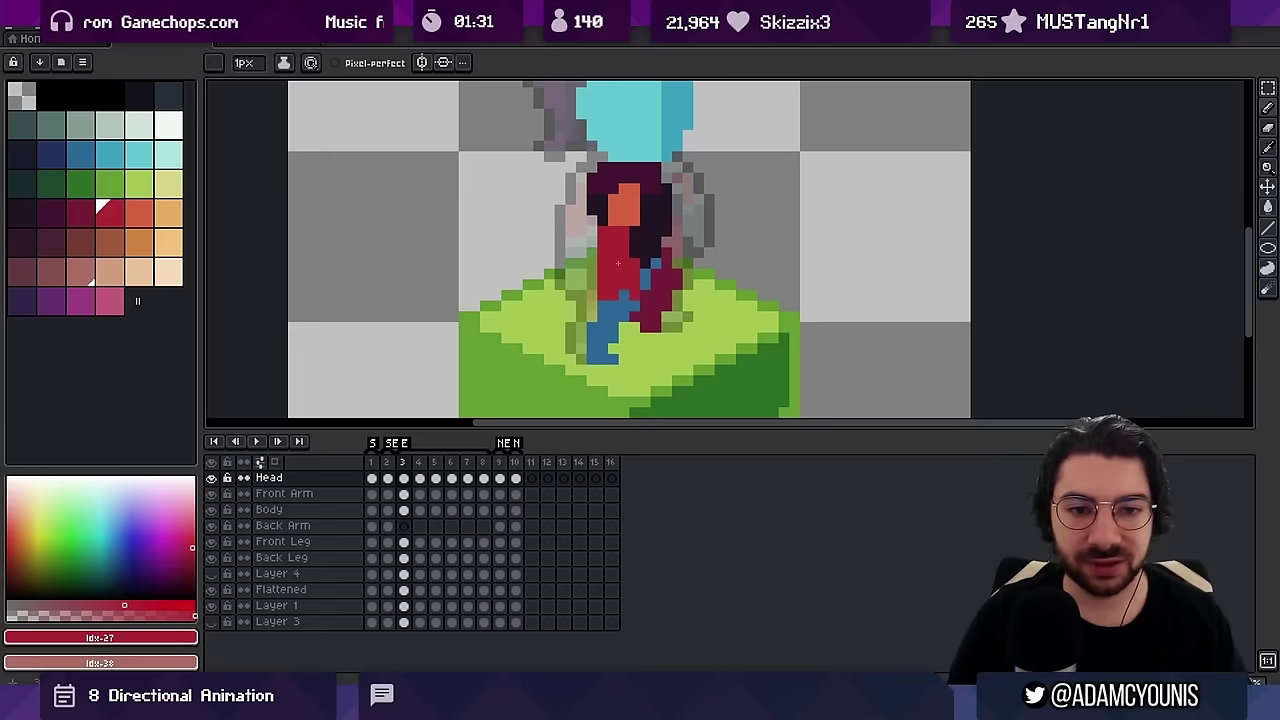
key(Right)
key(Left)
key(e)
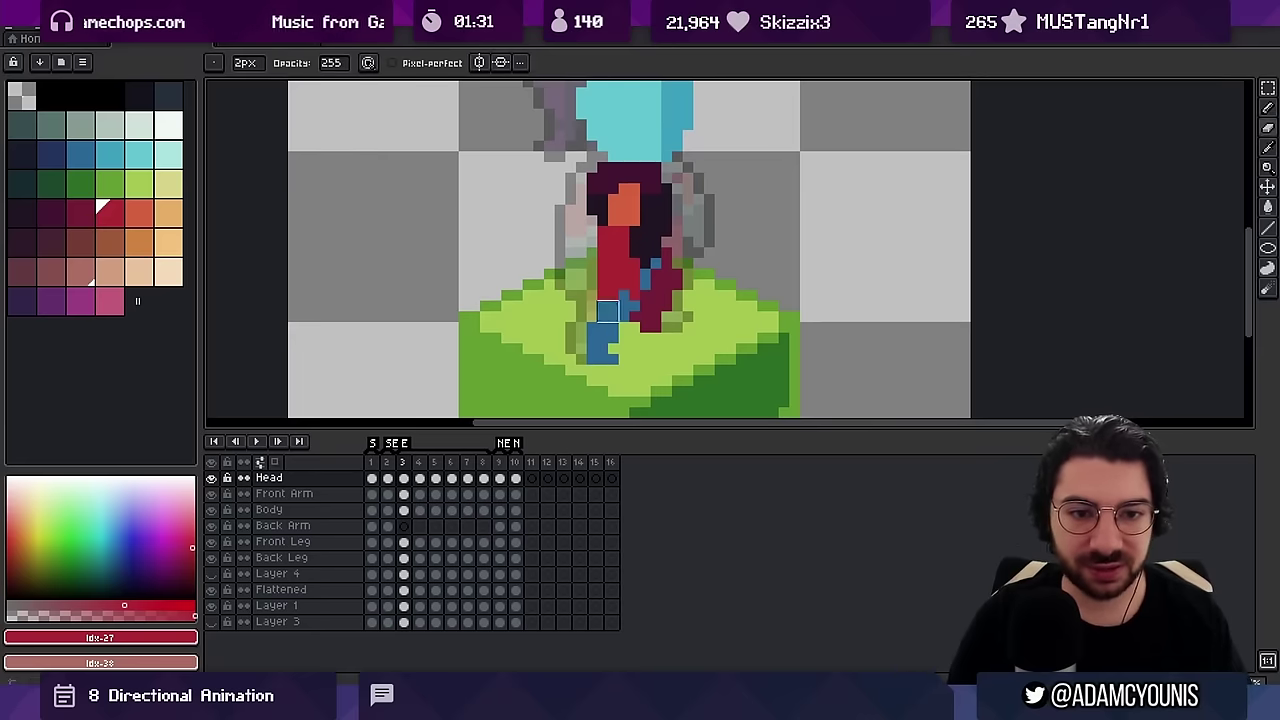
Switch to the Front Arm layer, erase the back edge of the lower forearm in frame 3 and touch up its red
key(Down)
alt+click(621, 274)
mouse_move(598, 258)
mouse_down()
mouse_move(597, 289)
mouse_move(634, 295)
mouse_up()
key(b)
key(e)
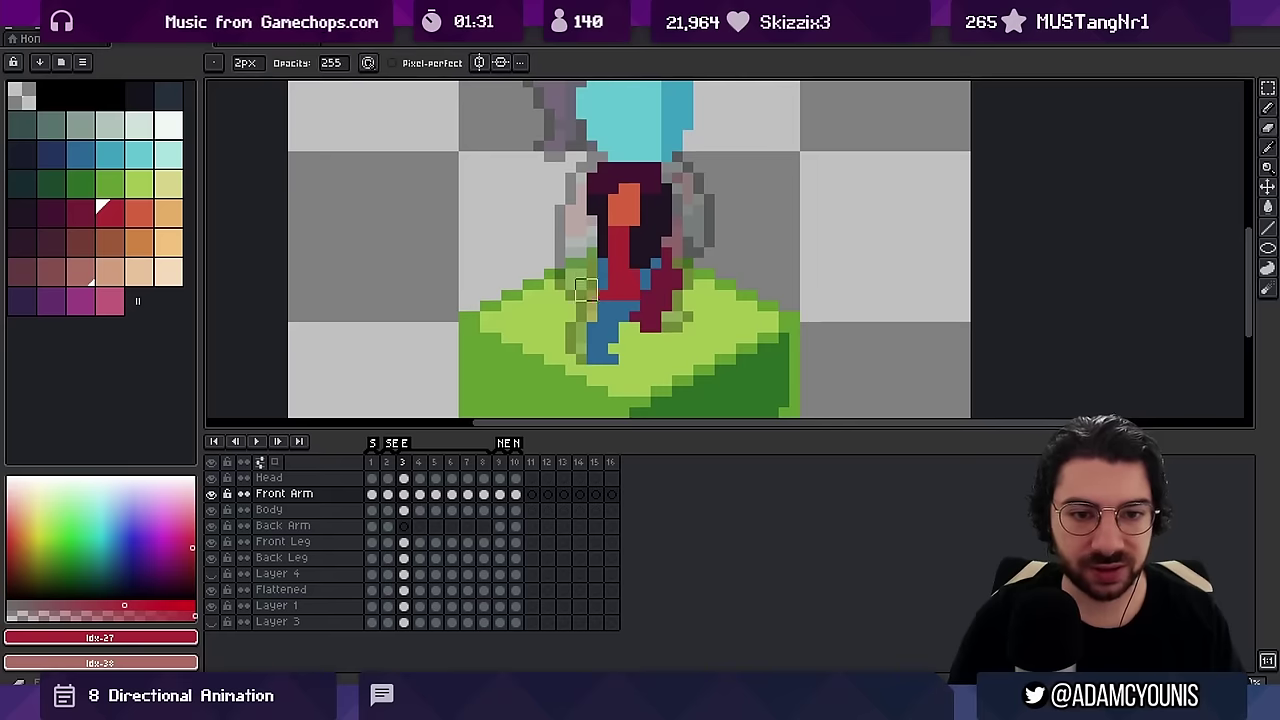
click(598, 290)
alt+click(626, 266)
key(b)
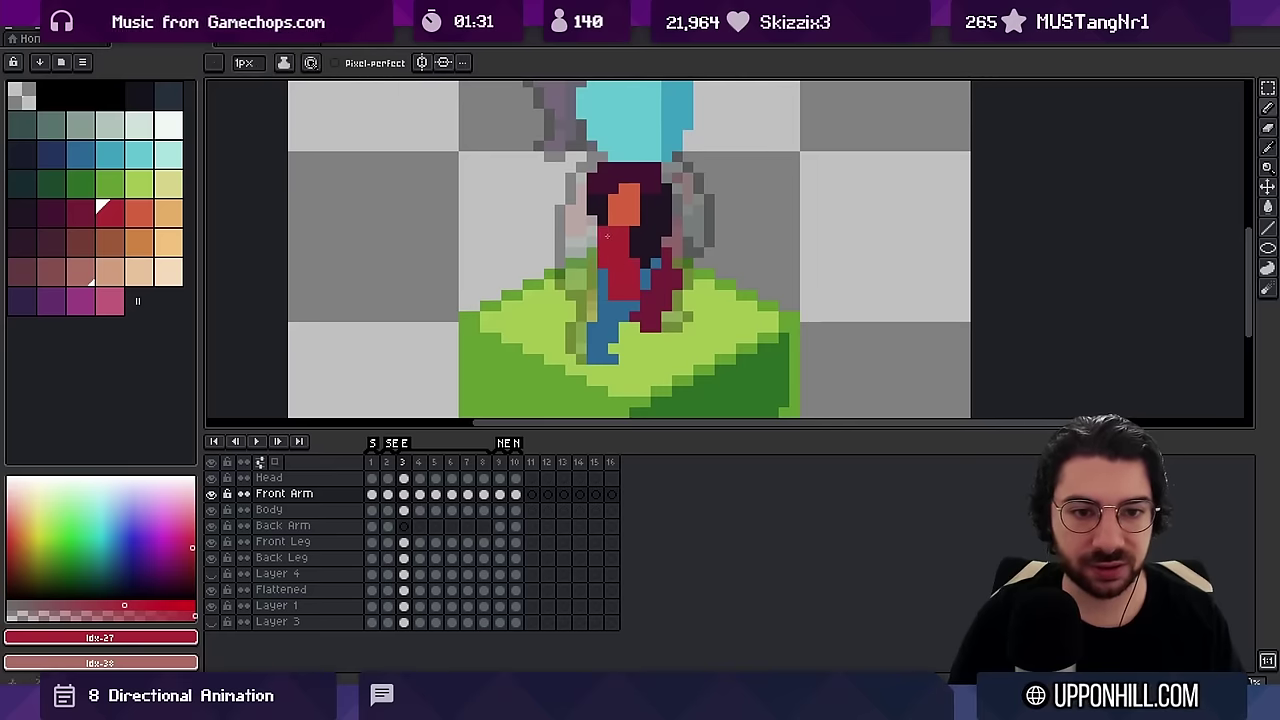
Erase the back edge of the red forearm in frame 3 on the Front Arm layer with a 1px eraser
key(z)
drag(650, 235, 580, 232)
key(Right)
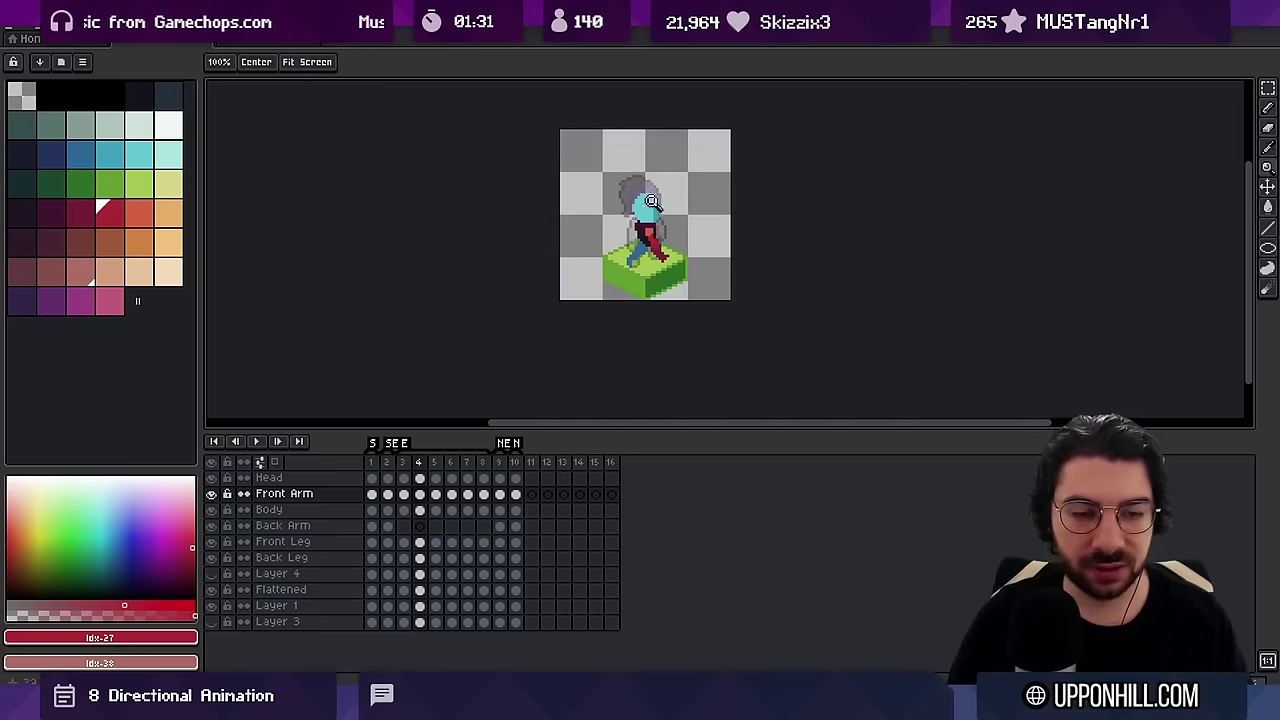
key(Return)
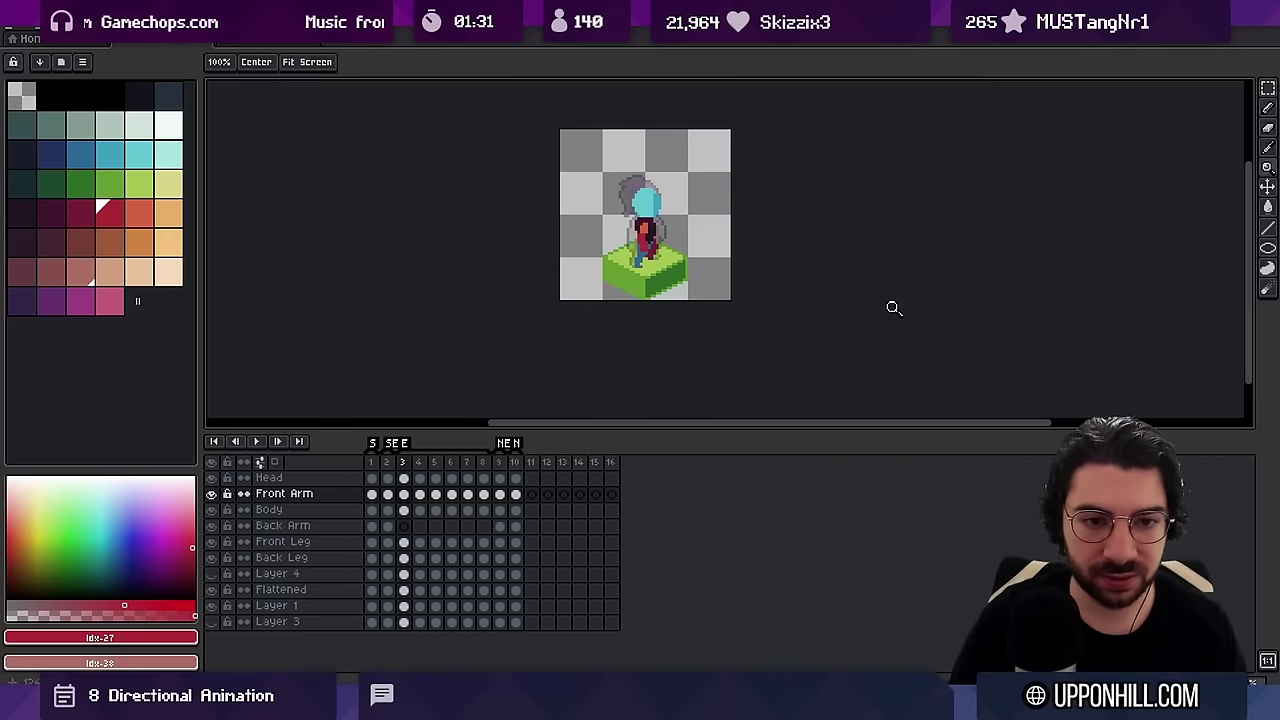
scroll(651, 230, up, 7)
ctrl+click(590, 242)
key(e)
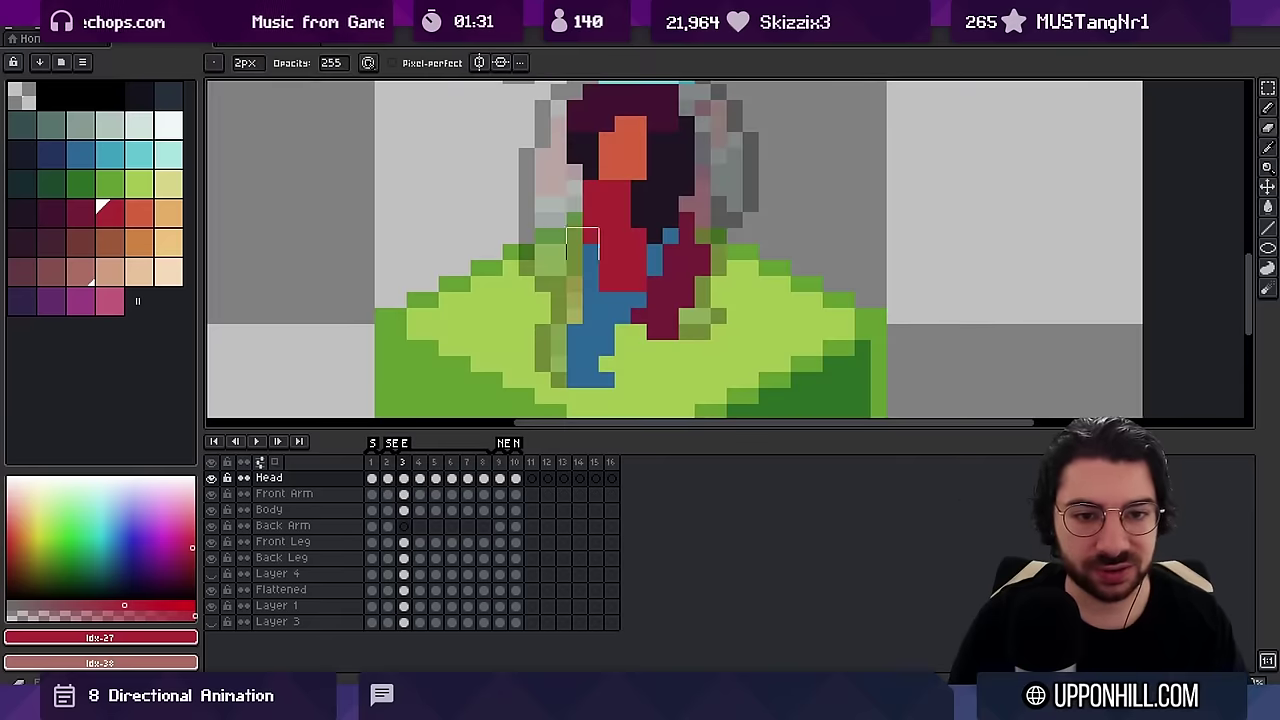
key(minus)
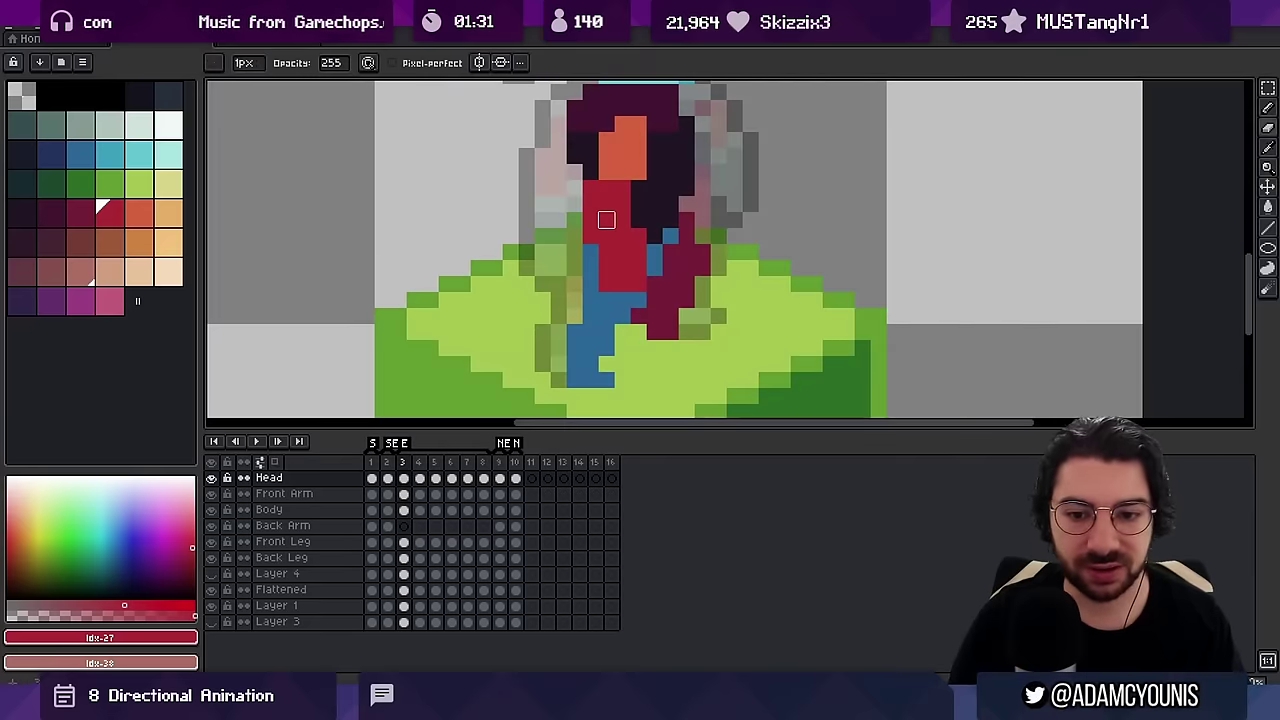
ctrl+click(591, 204)
mouse_move(591, 188)
mouse_down()
mouse_move(590, 268)
mouse_move(606, 235)
mouse_move(622, 268)
mouse_move(638, 251)
mouse_move(655, 284)
mouse_up()
key(b)
key(e)
click(622, 284)
Repaint the red forearm in frame 3 so it runs forward from beneath the orange upper arm
alt+click(639, 244)
key(b)
drag(639, 222, 634, 186)
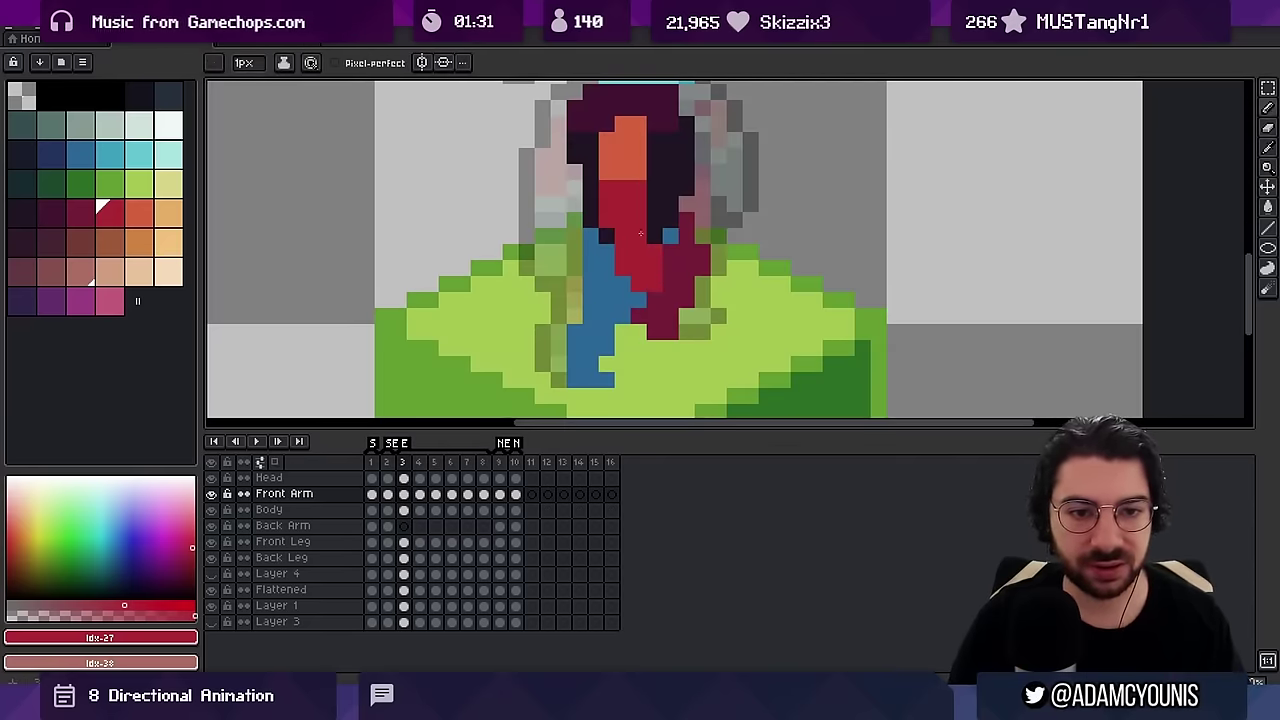
Step through frames 4 to 7 of the east walk cycle to examine the front arm's pose and shape
key(z)
scroll(640, 240, down, 5)
scroll(637, 257, up, 3)
key(Right)
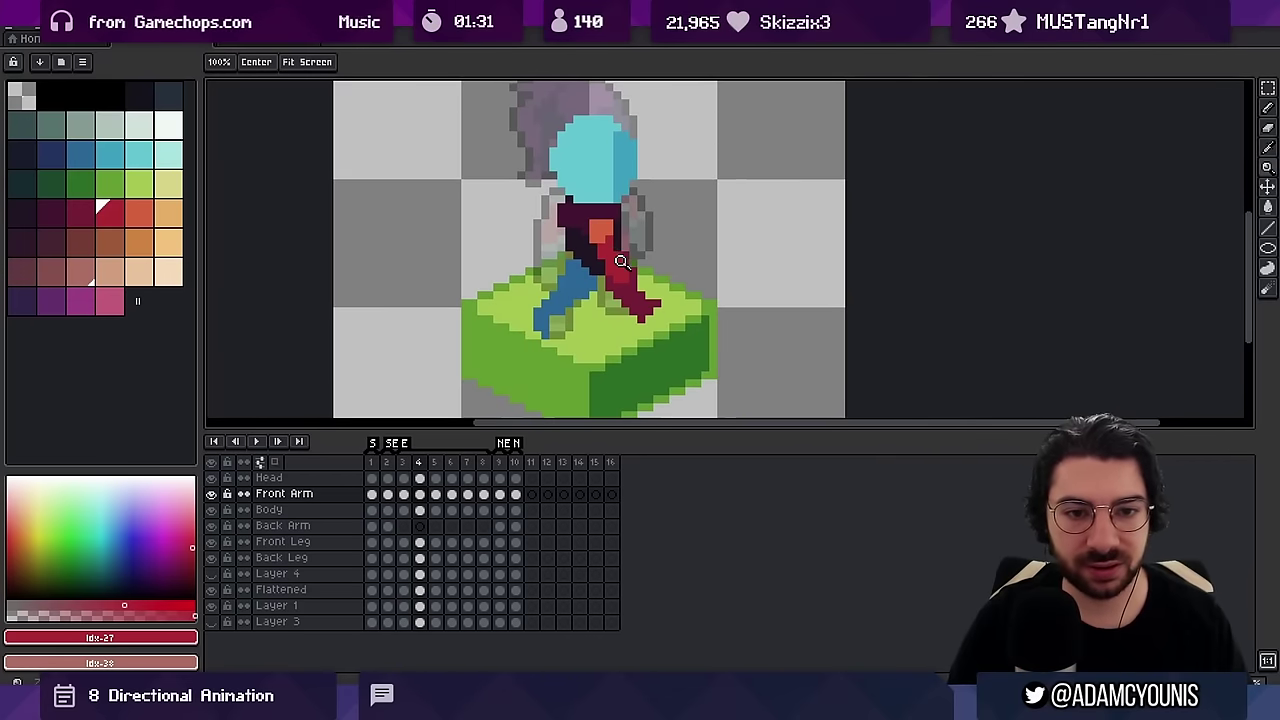
scroll(621, 261, up, 1)
key(b)
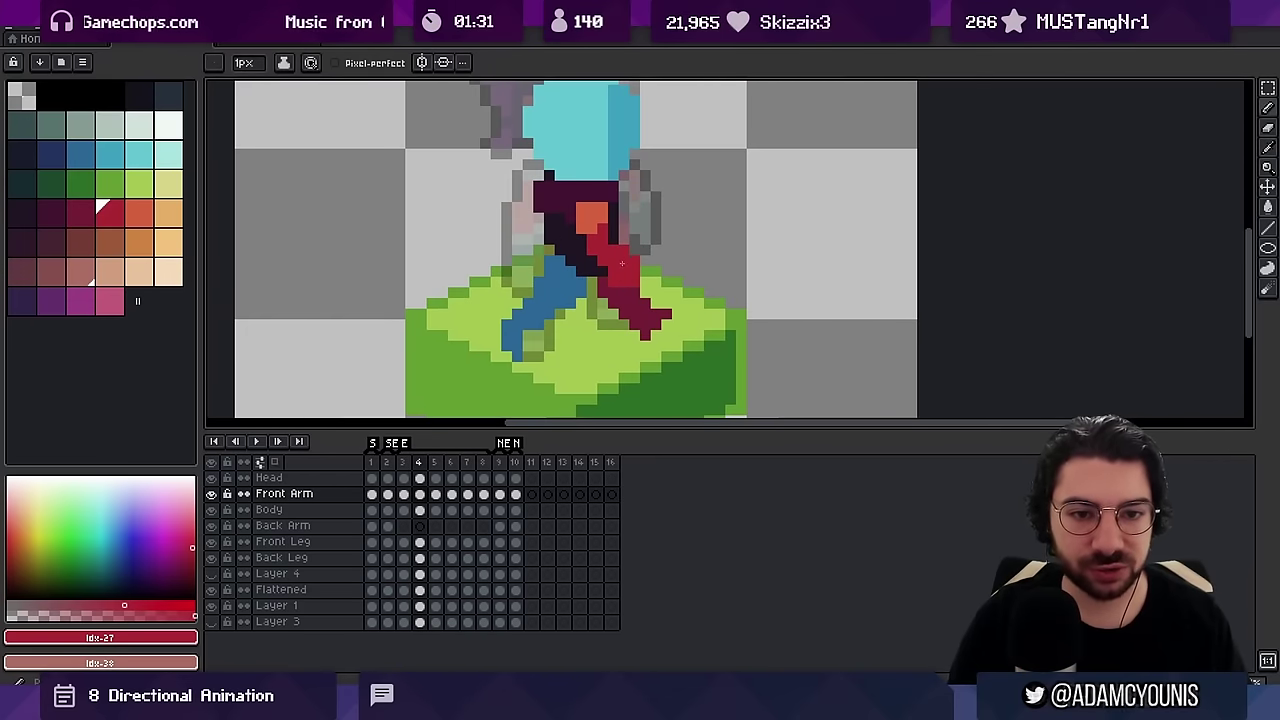
key(b)
key(Right)
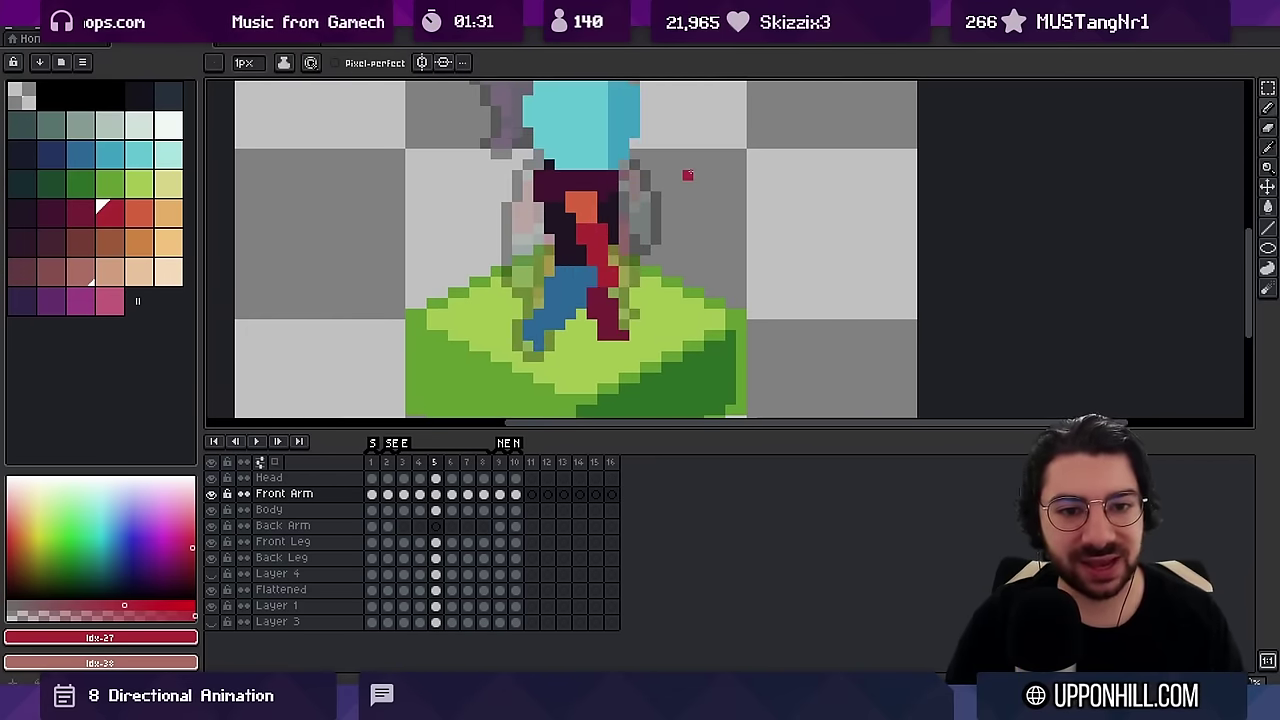
key(alt)
key(b)
key(e)
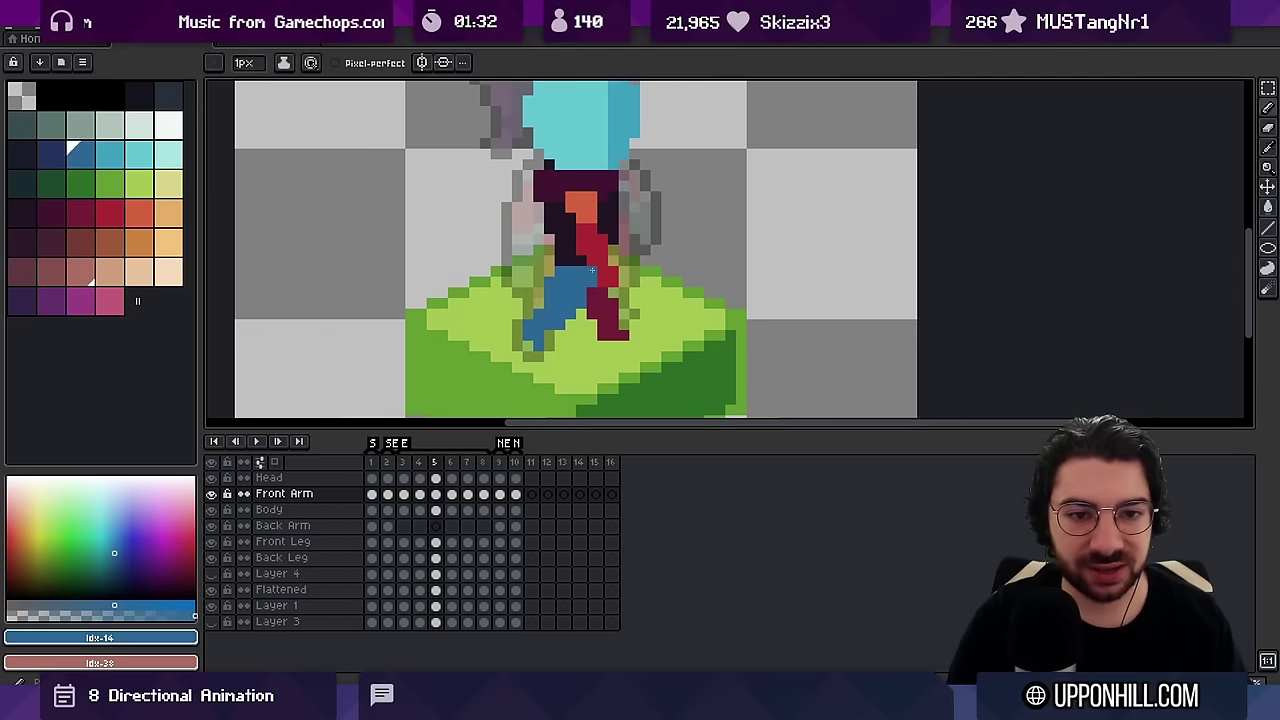
key(Right)
key(Right)
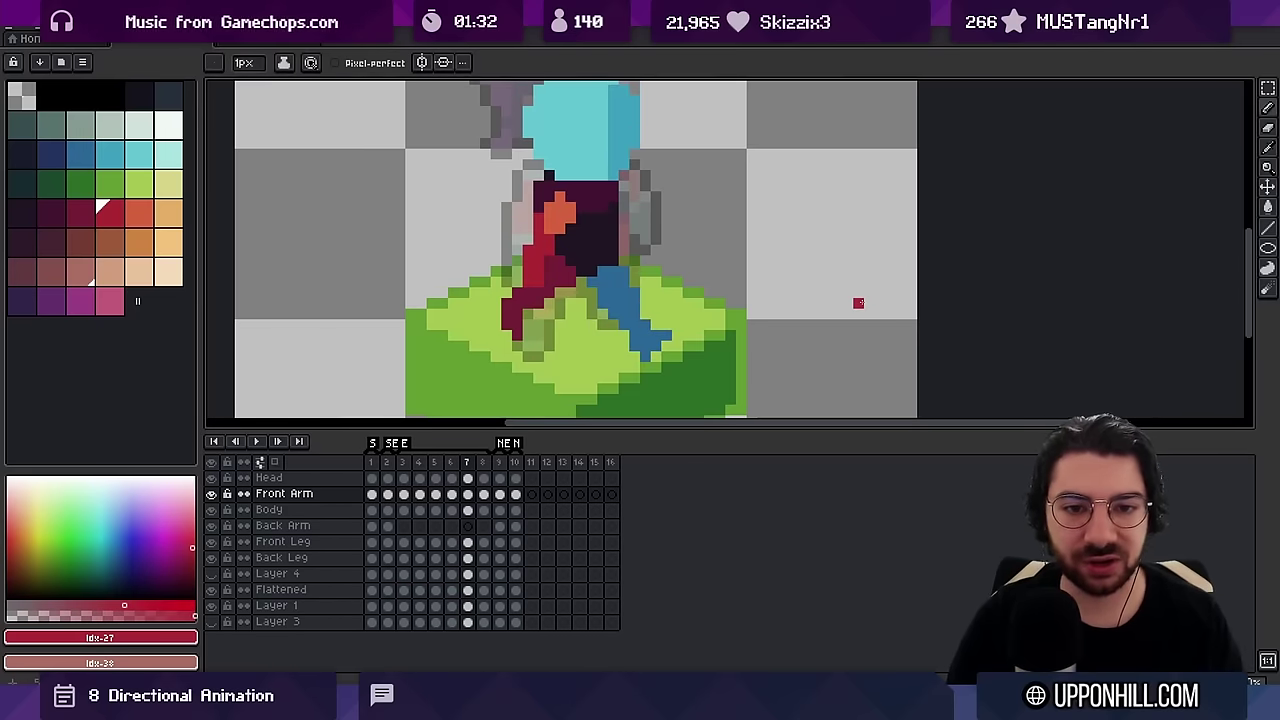
key(Left)
key(Left)
key(Right)
key(Right)
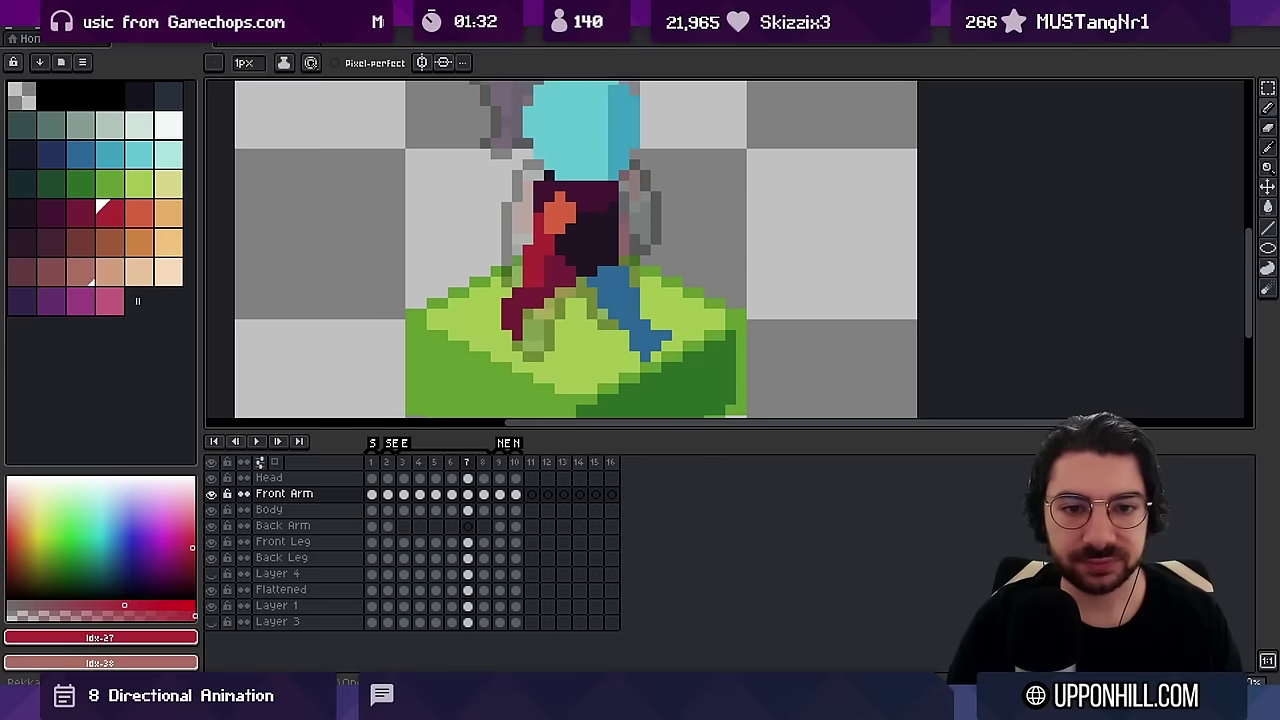
Widen the red forearm in frame 7 and touch up the edges of the orange upper arm
alt+click(542, 258)
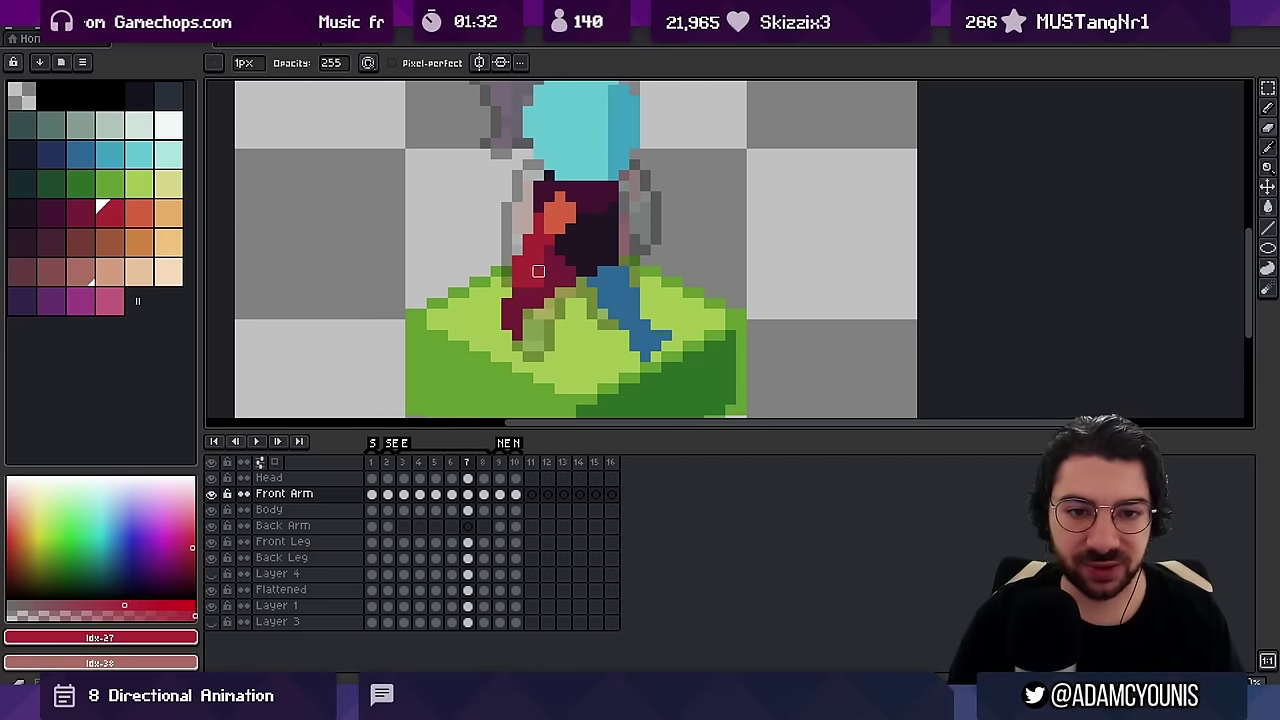
alt+click(555, 201)
key(e)
mouse_move(570, 207)
mouse_down()
mouse_move(570, 239)
mouse_move(531, 192)
mouse_up()
key(b)
Play the east walk cycle at a reduced view size to check the front arm's swing
key(z)
key(Return)
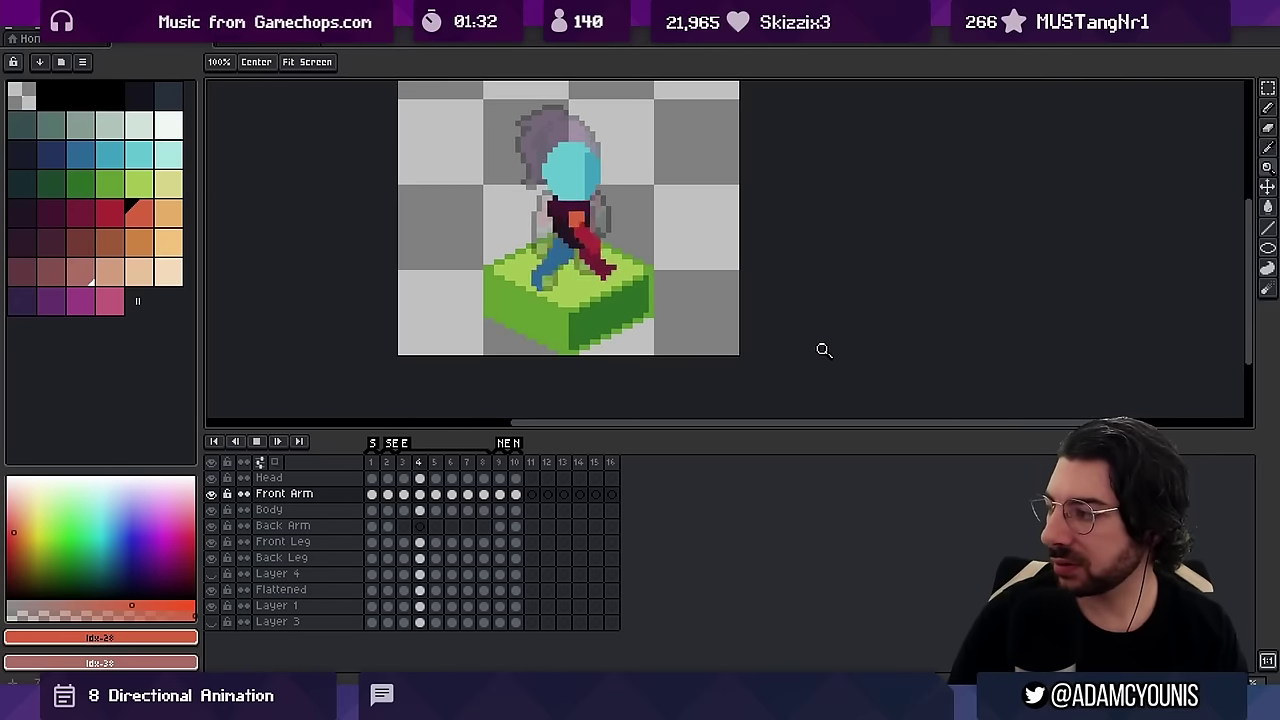
key(Return)
key(Right)
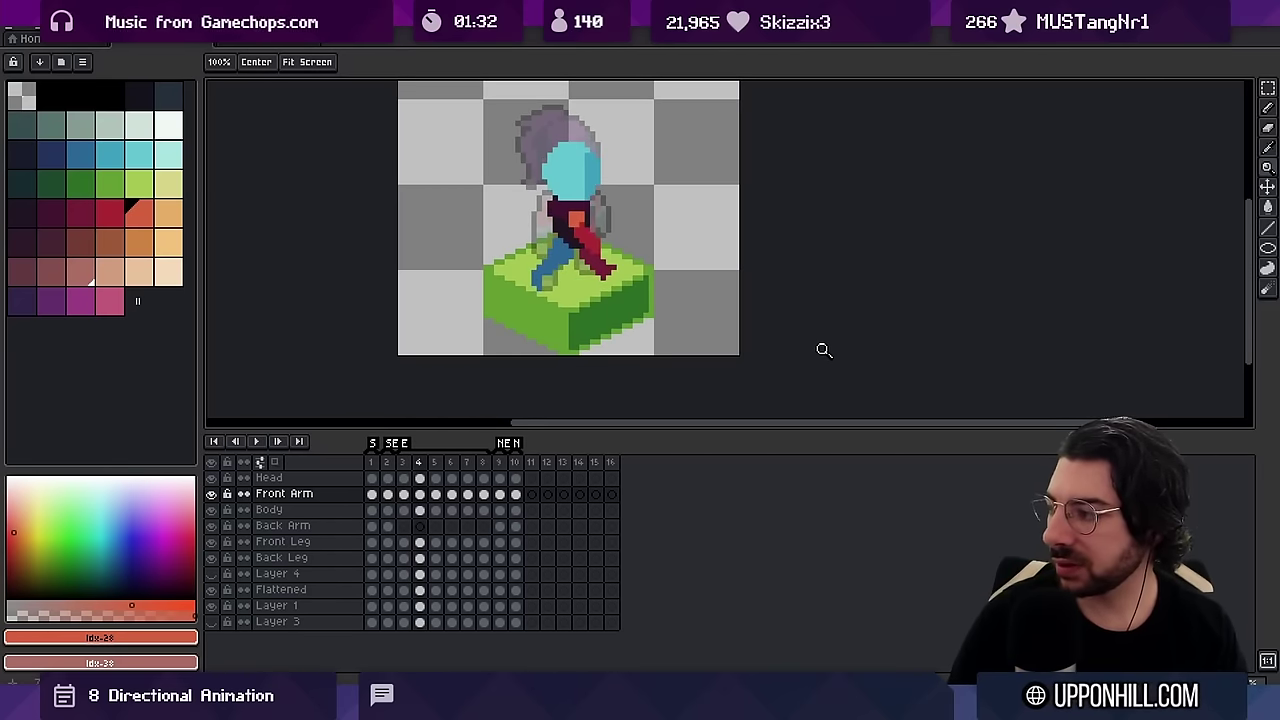
scroll(606, 218, up, 2)
scroll(617, 217, down, 3)
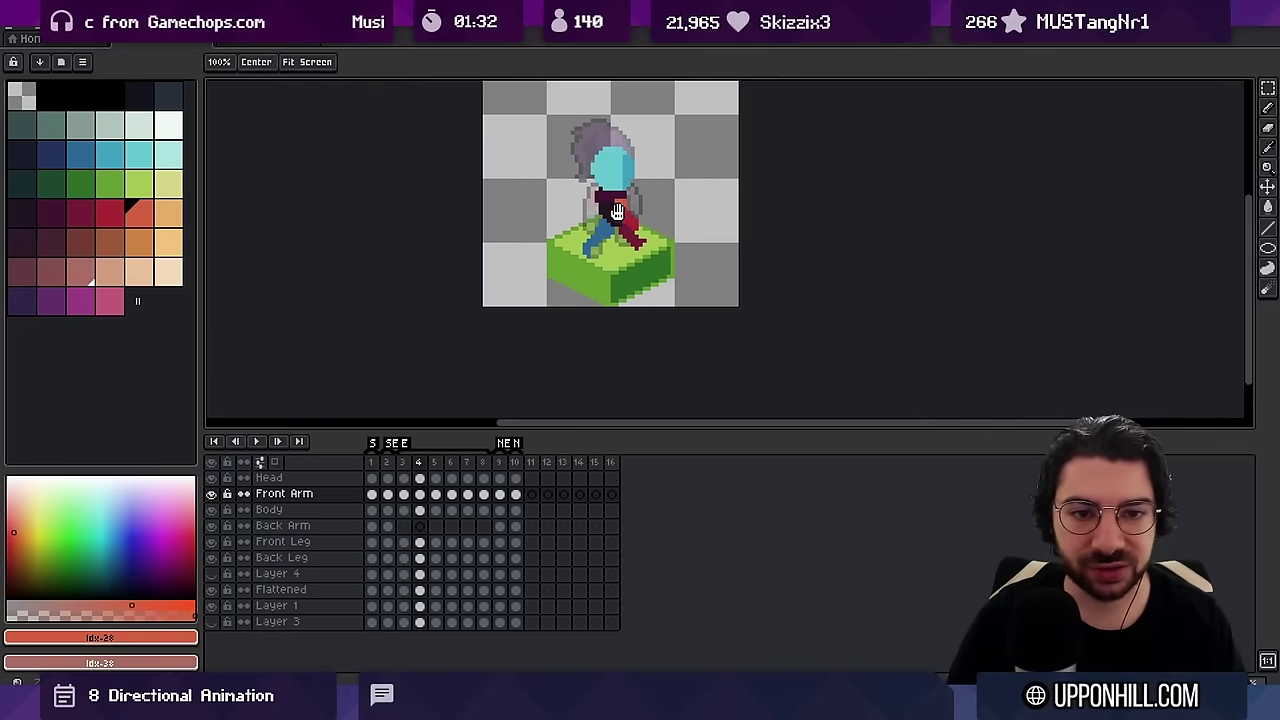
key(Return)
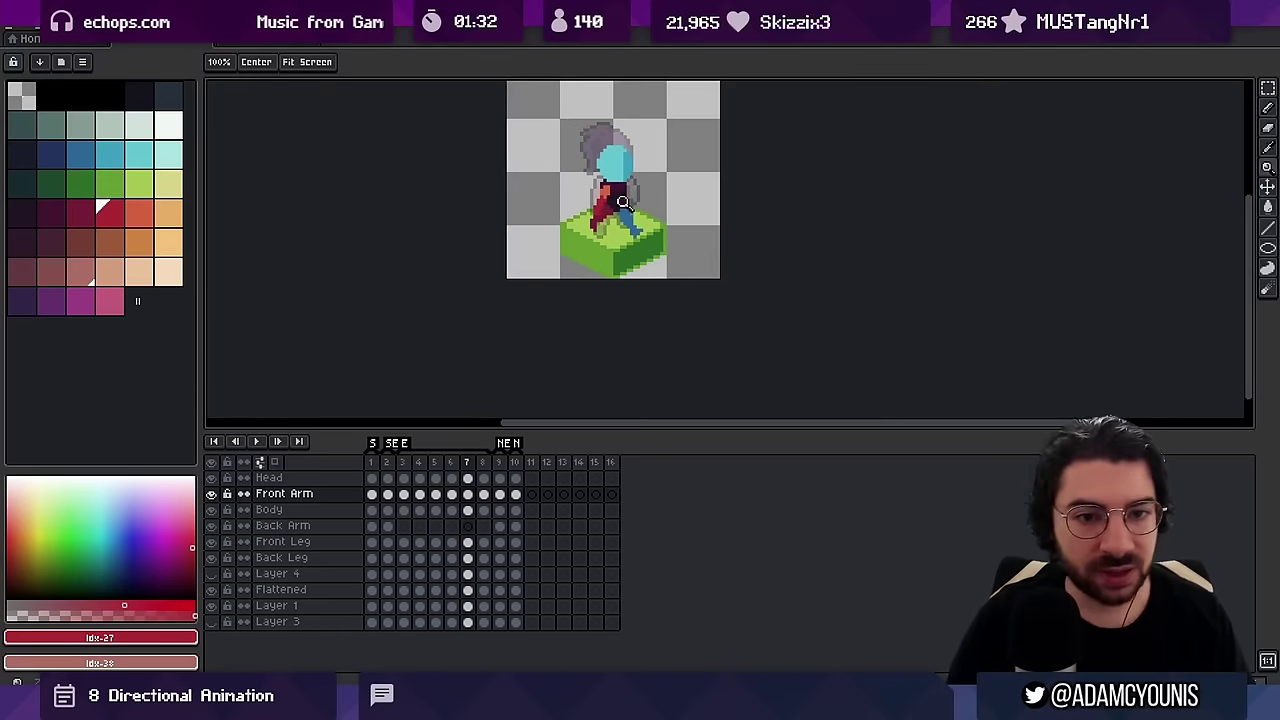
Extend the orange upper arm in frame 7 towards the front of the torso
scroll(609, 200, up, 4)
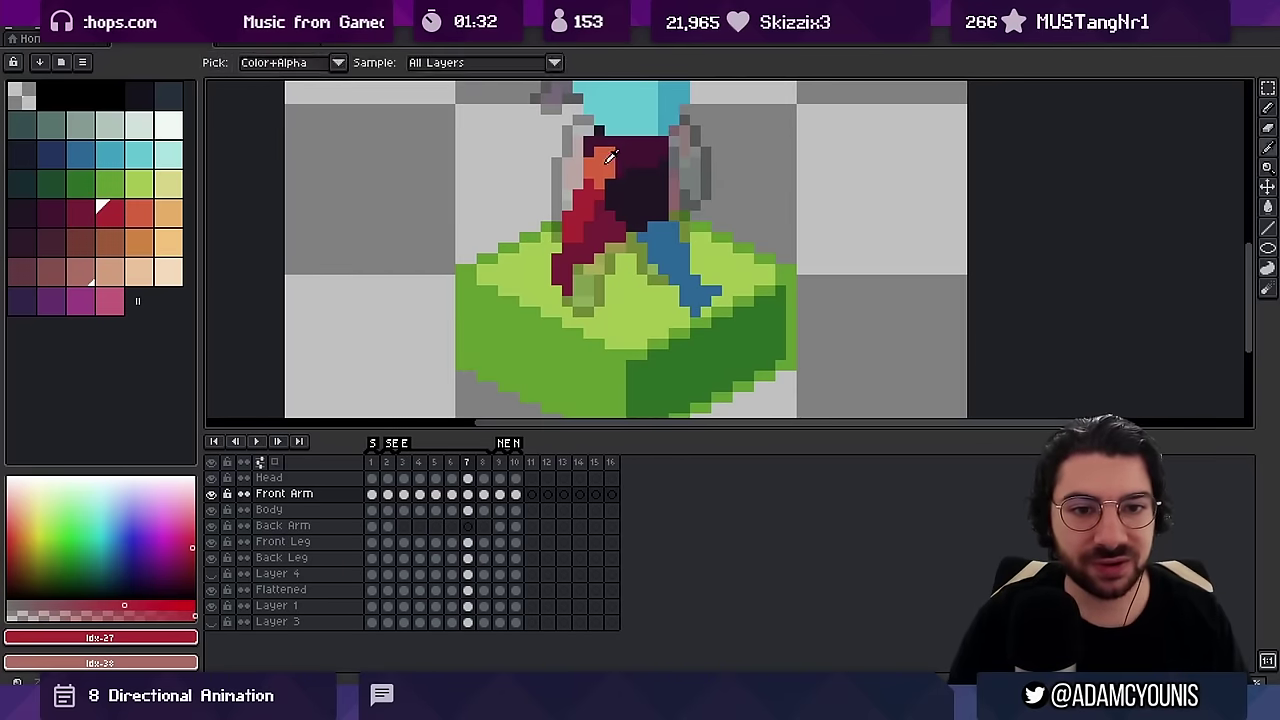
alt+click(605, 155)
alt+click(577, 216)
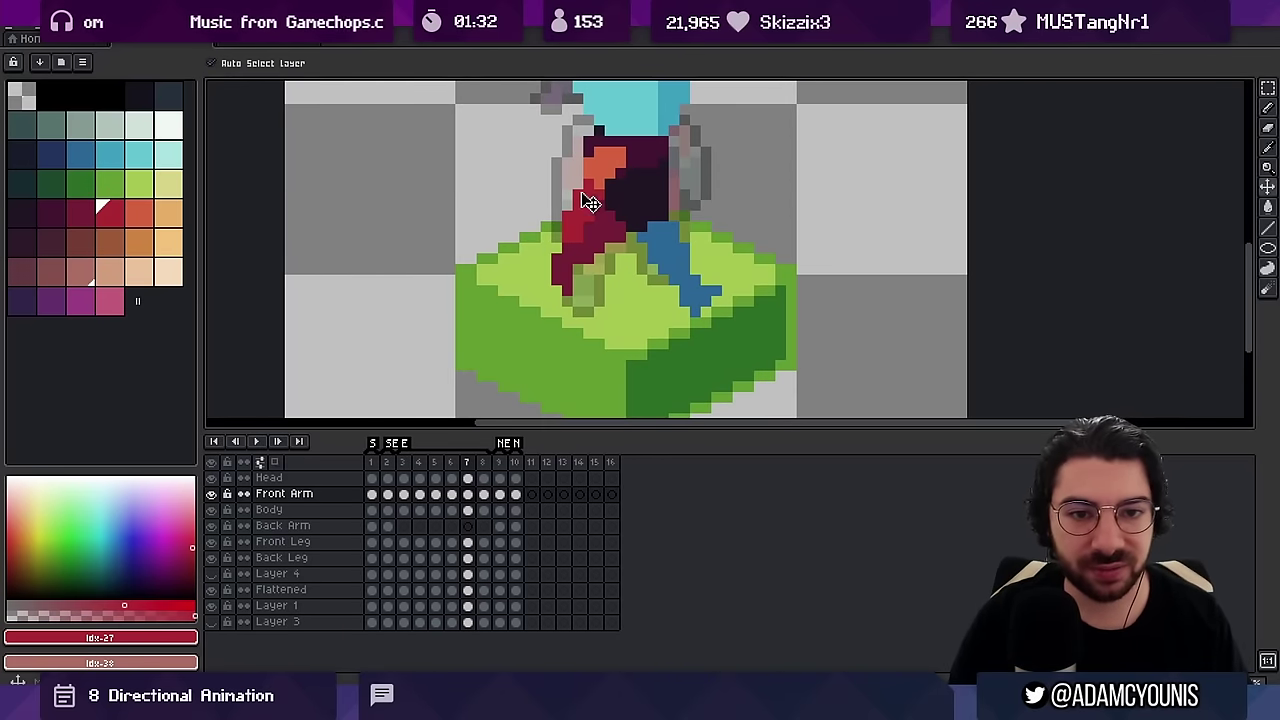
Step through and play the east walk cycle to compare the arm's backward swing in frames 7 and 8 with the other frames
scroll(610, 205, down, 4)
drag(612, 206, 574, 219)
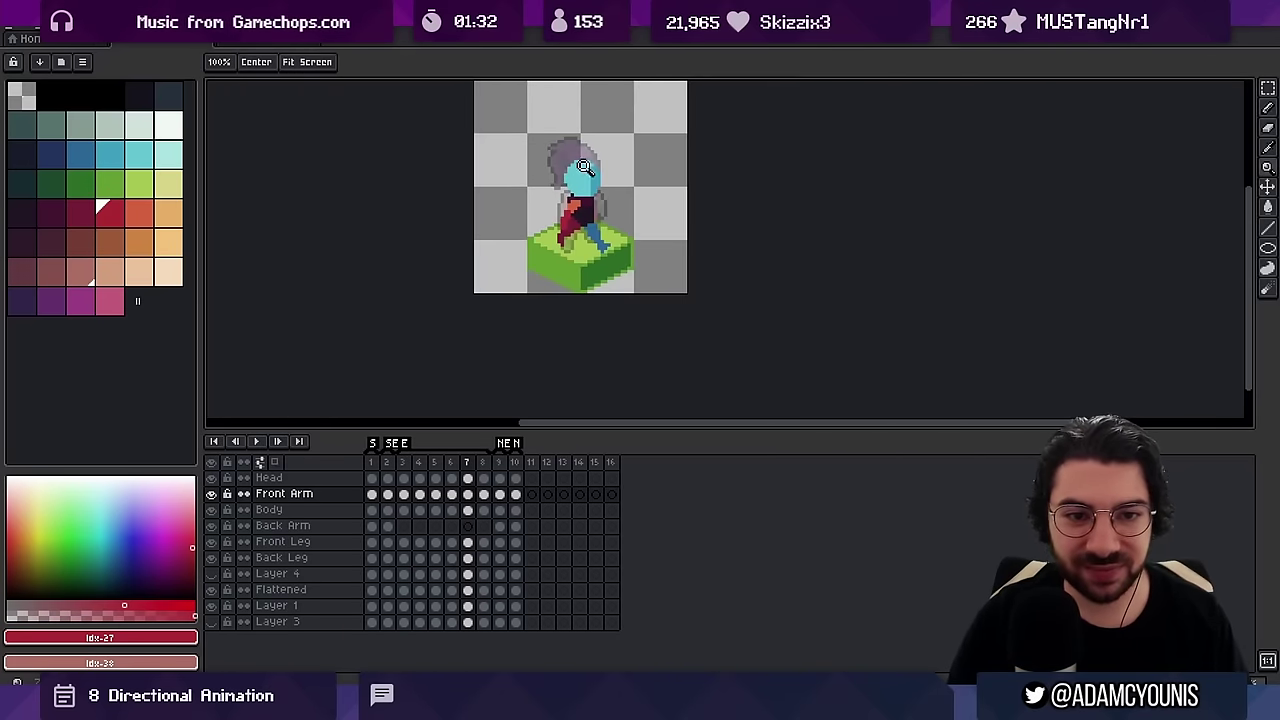
key(Right)
scroll(593, 146, up, 4)
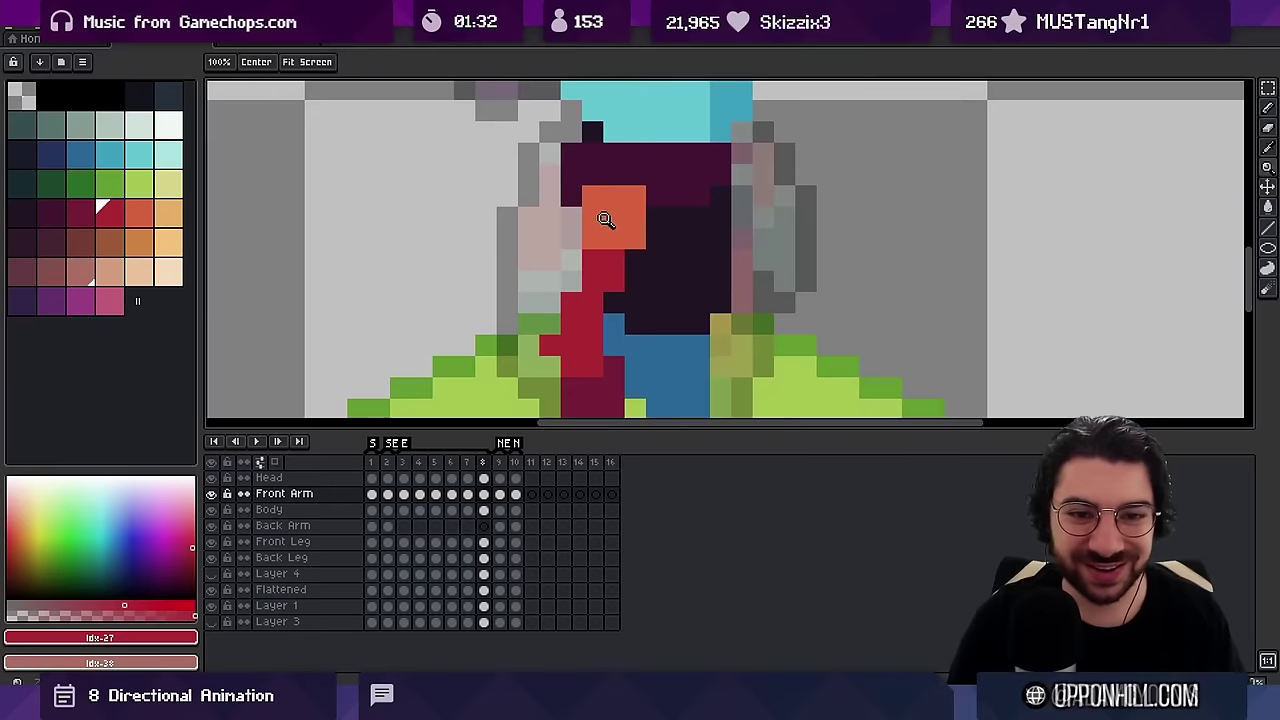
scroll(568, 228, down, 5)
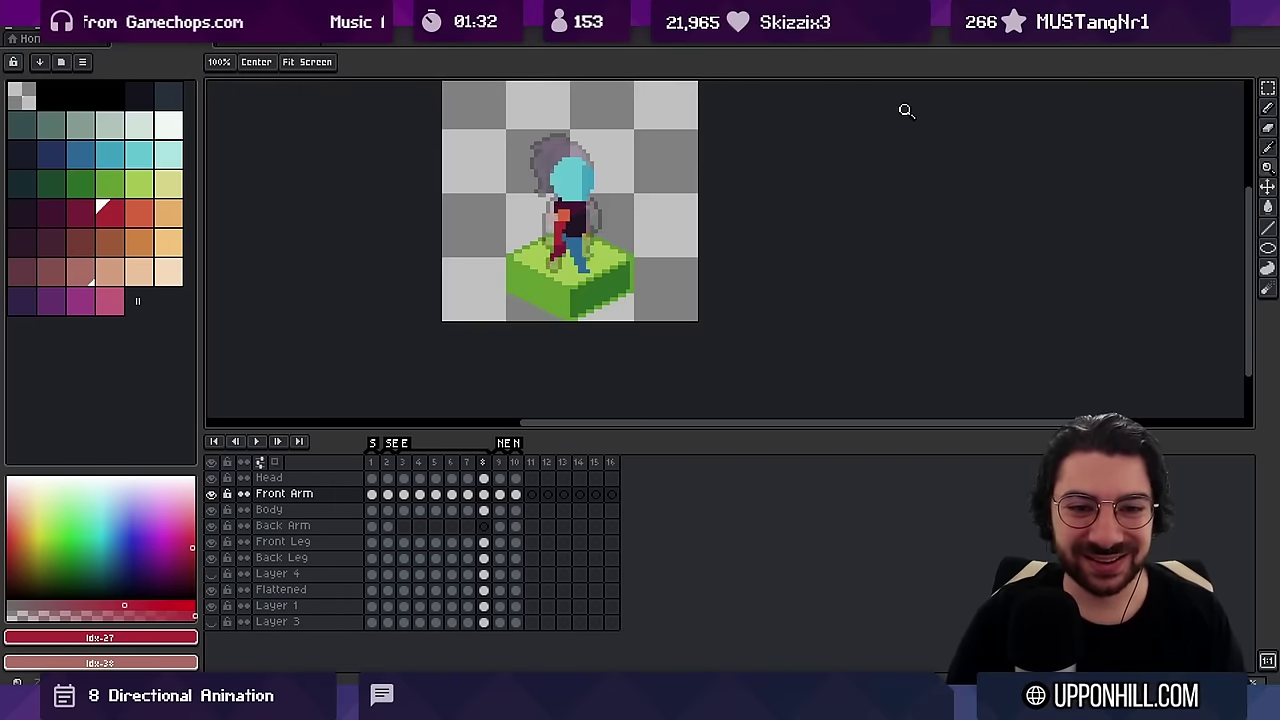
key(Left)
key(Right)
key(Right)
key(Right)
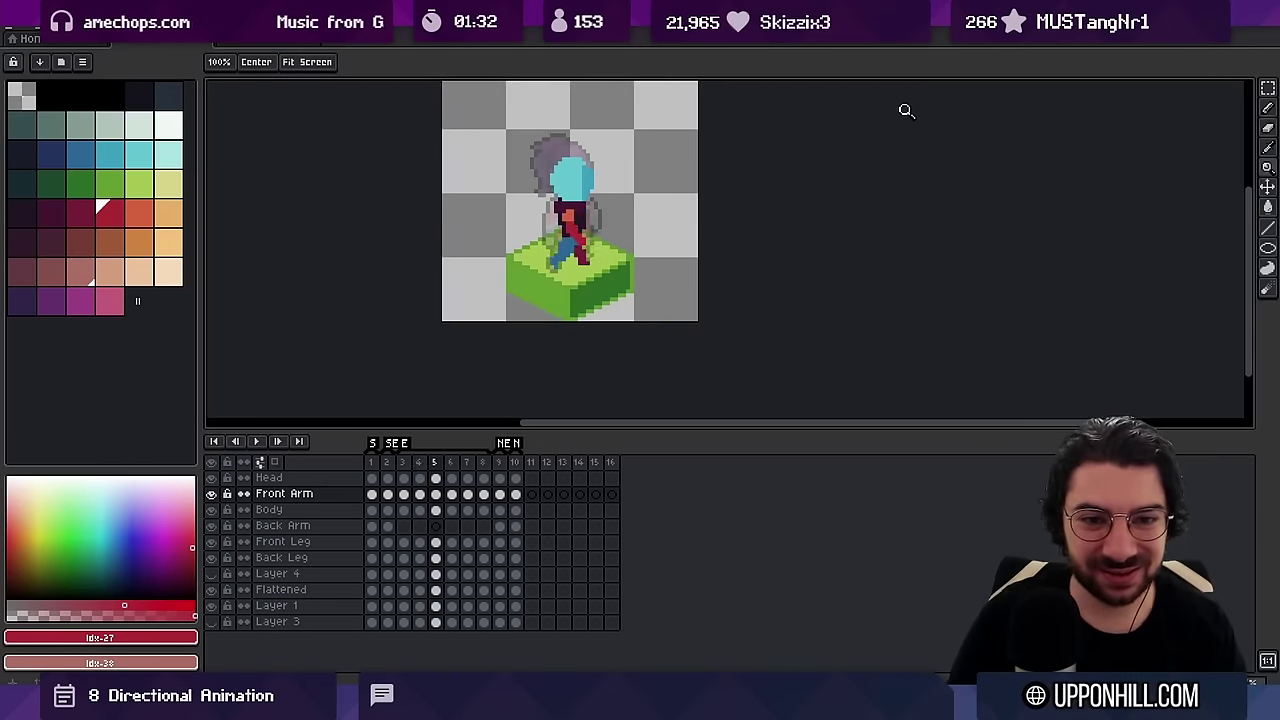
scroll(575, 165, up, 2)
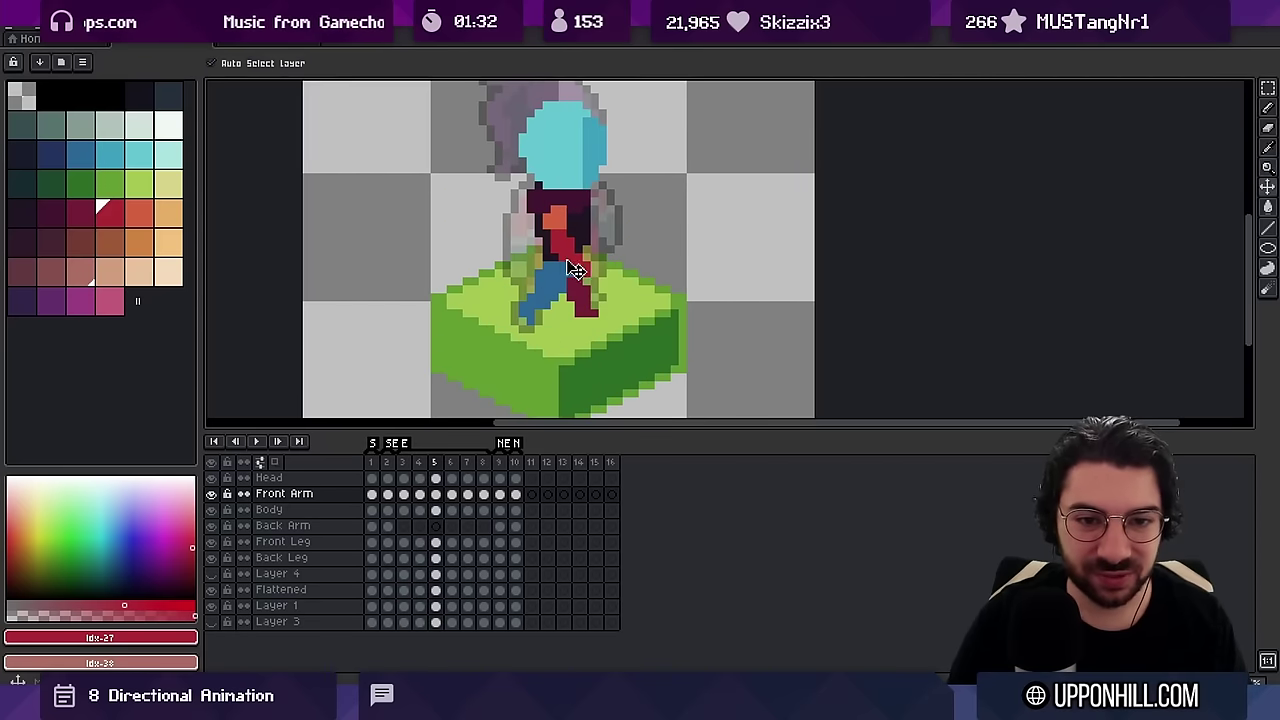
scroll(986, 197, down, 3)
key(Return)
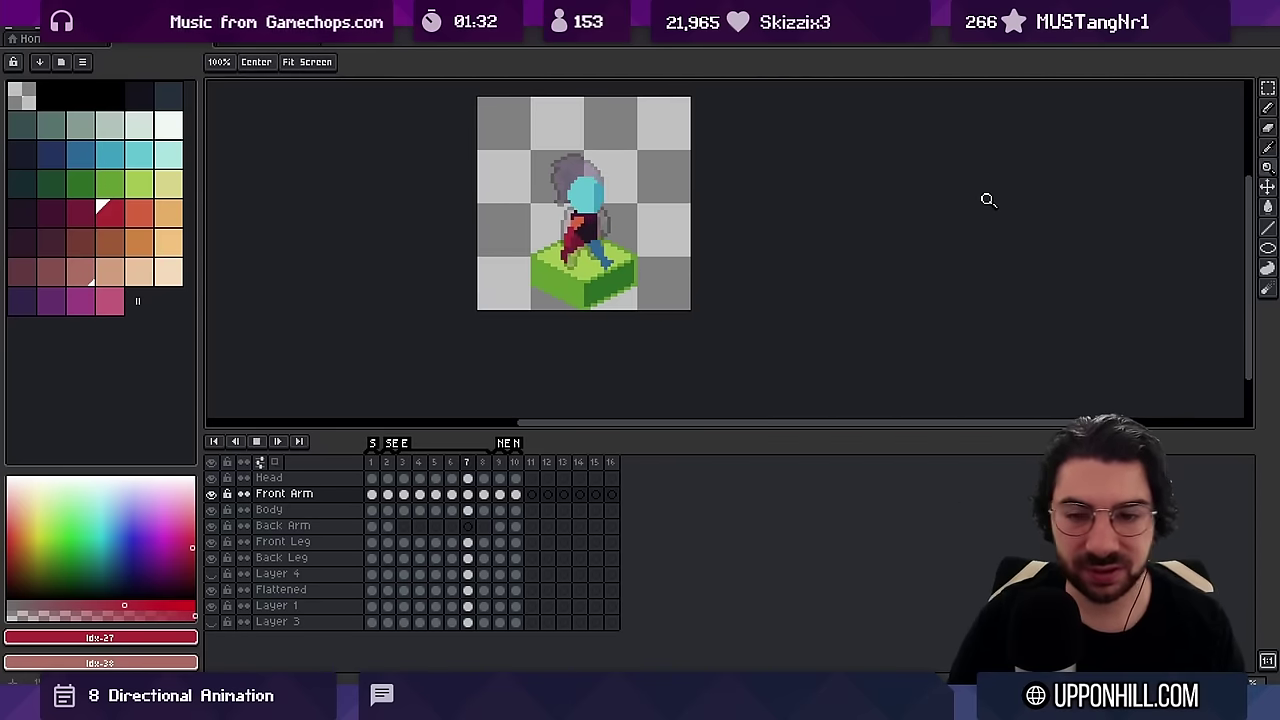
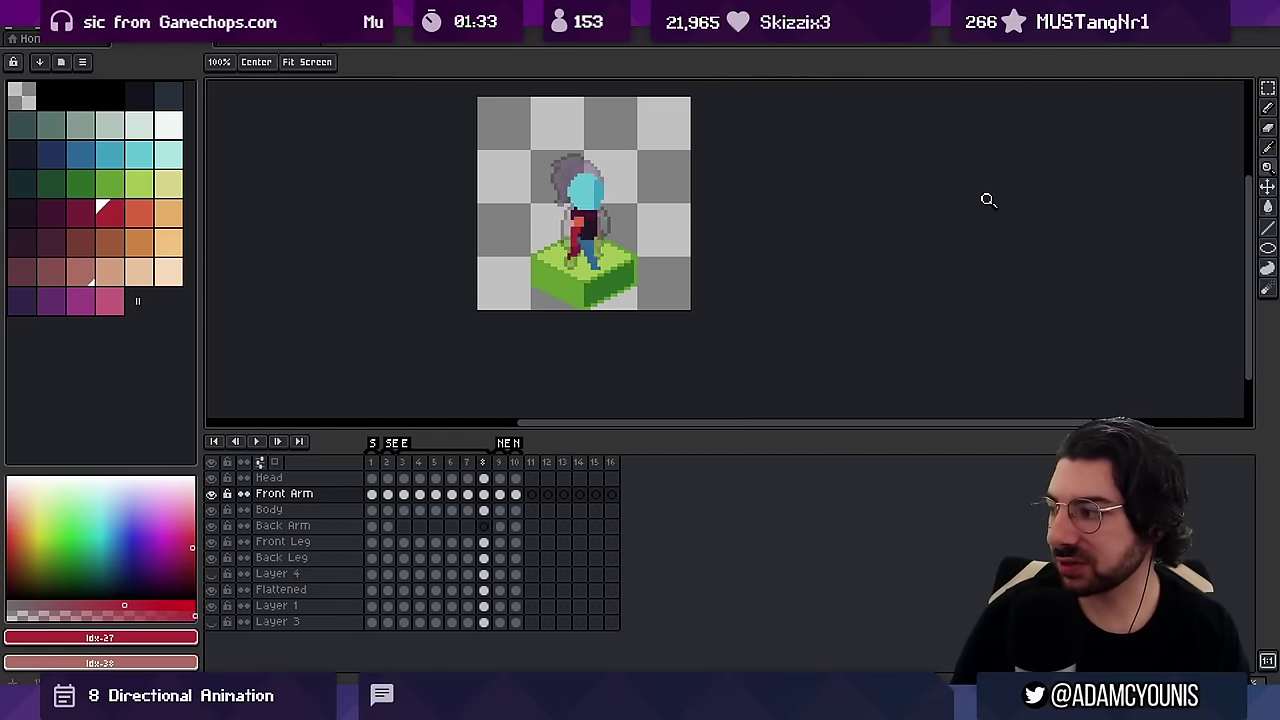
key(Return)
Shift the arm in frame 7 further behind the body and fill out the orange upper arm towards the torso
ctrl+click(569, 243)
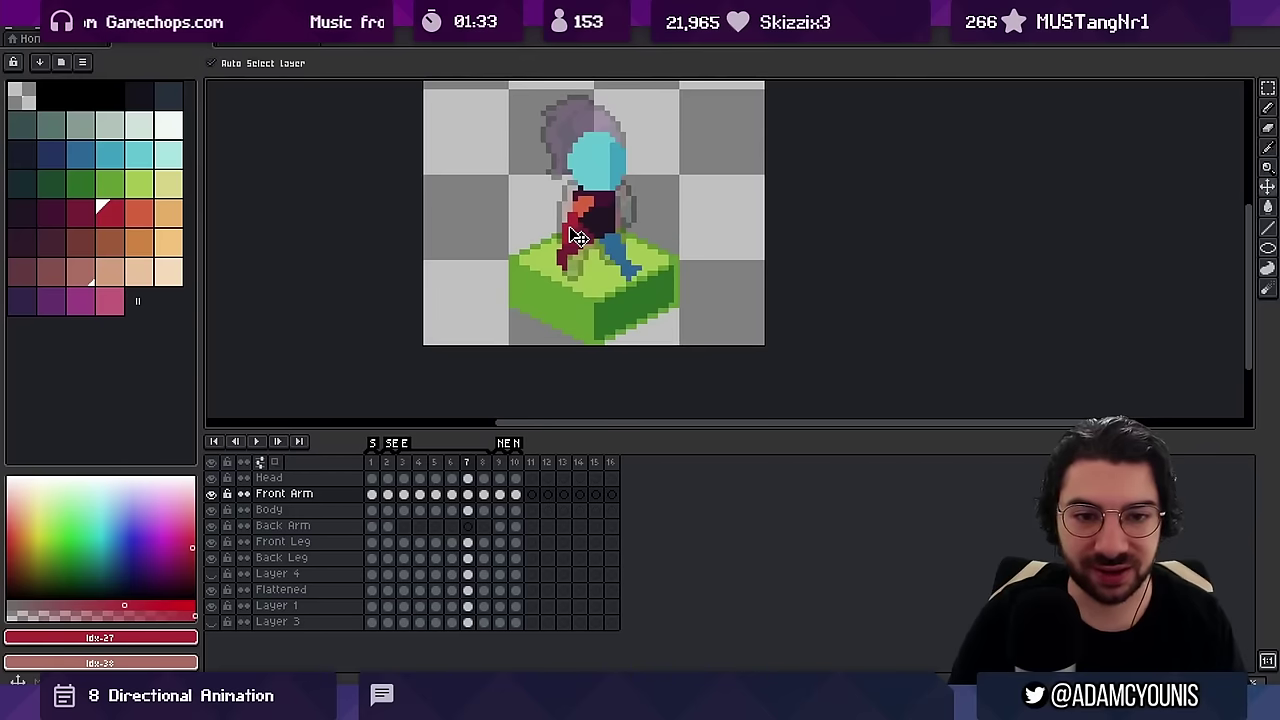
ctrl+double_click(561, 229)
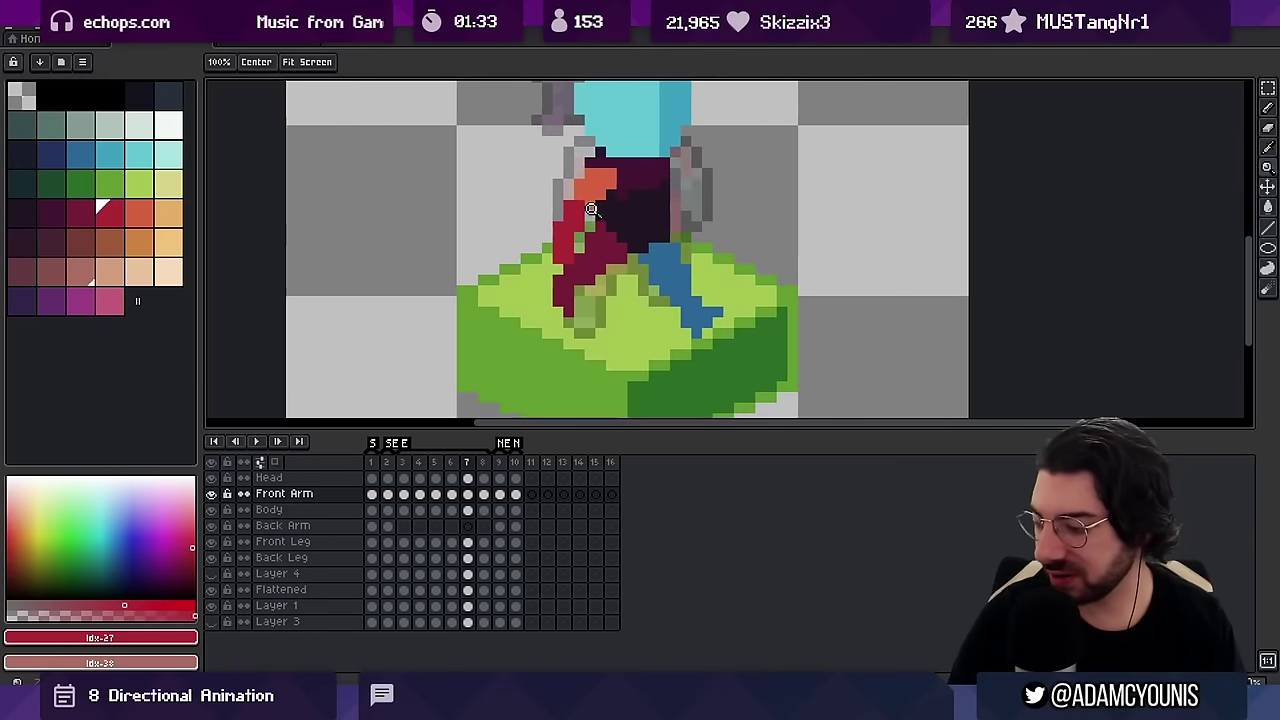
key(b)
alt+click(612, 195)
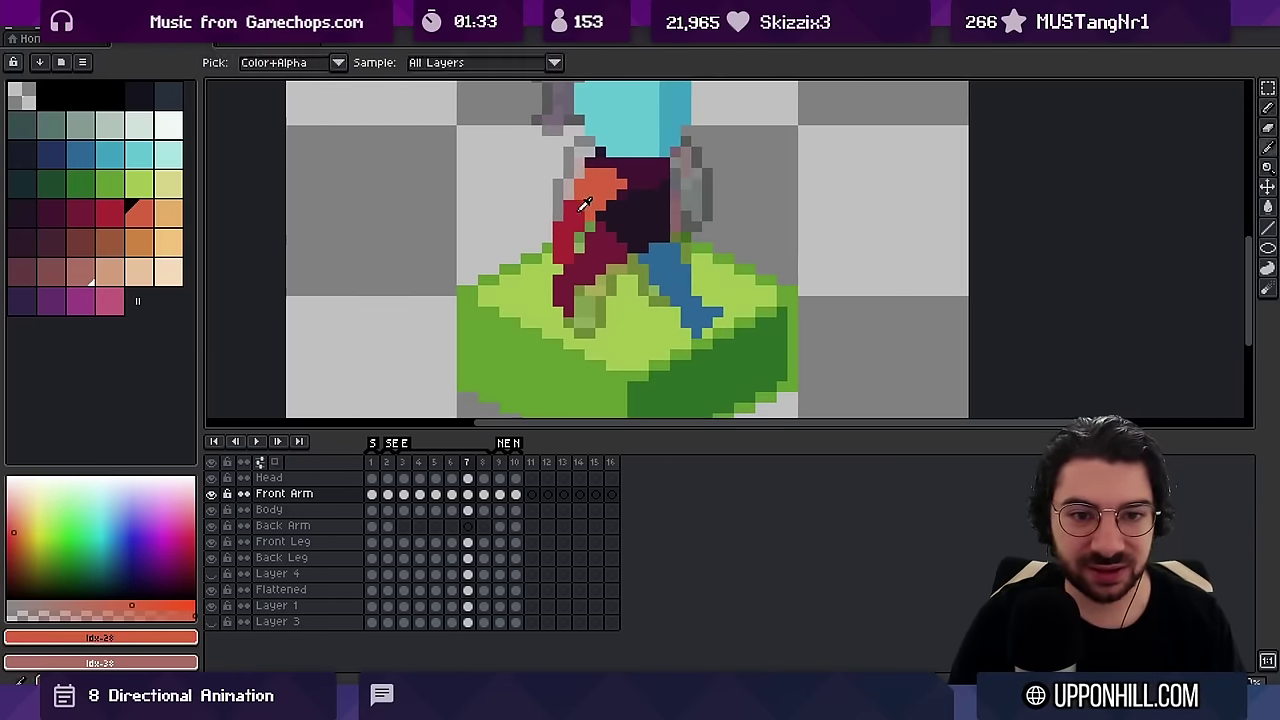
alt+click(578, 193)
Check the swing in playback, reshape the edge of the red forearm in frame 4 and save the sprite
drag(613, 203, 545, 203)
key(Left)
key(Left)
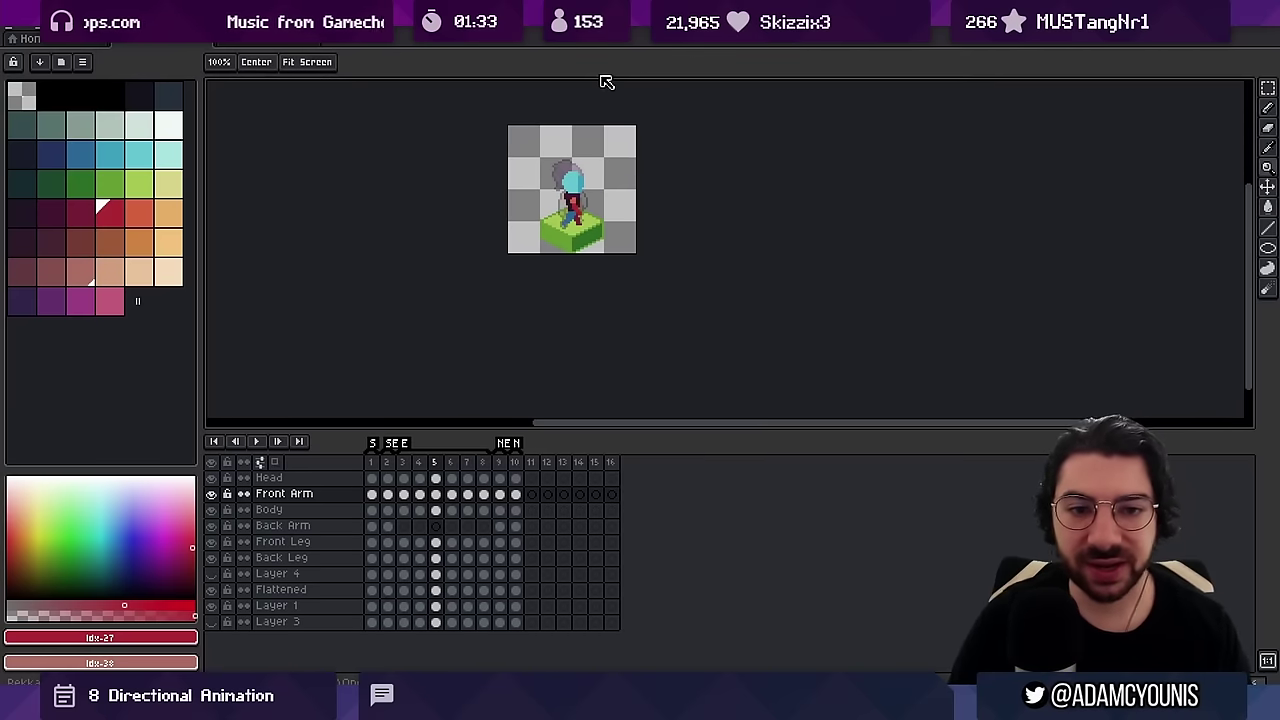
key(Return)
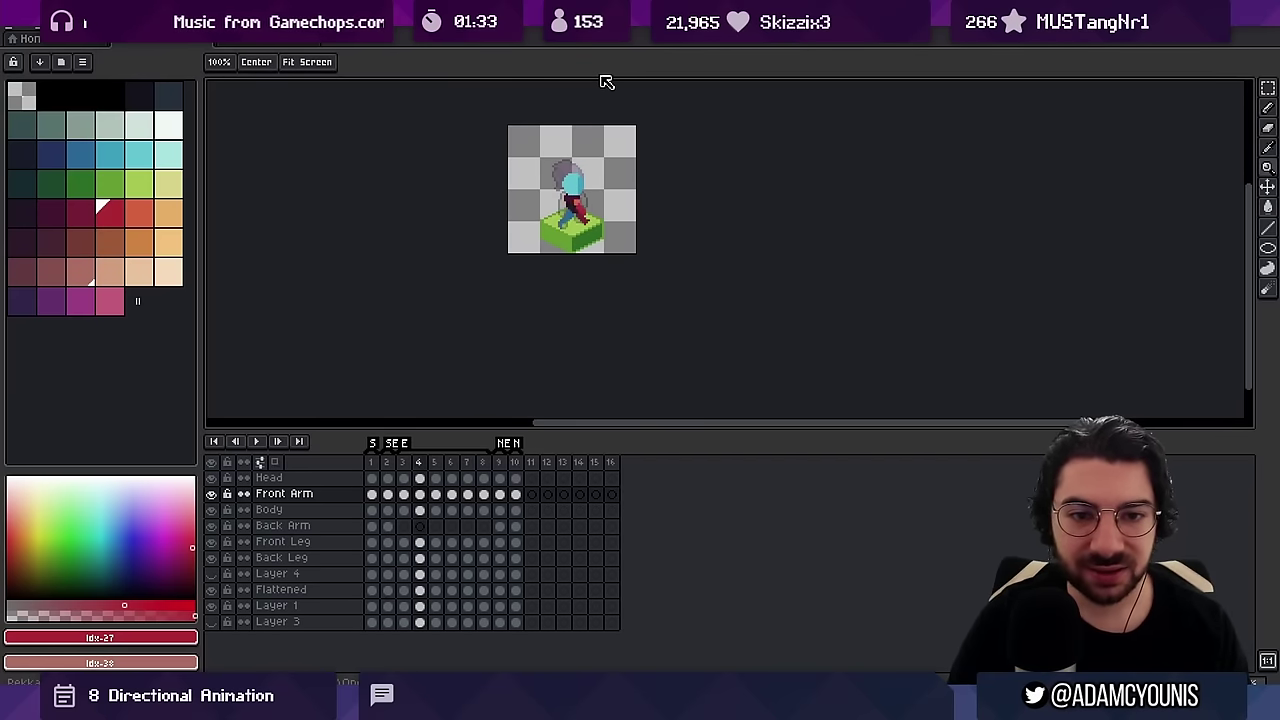
scroll(589, 191, up, 5)
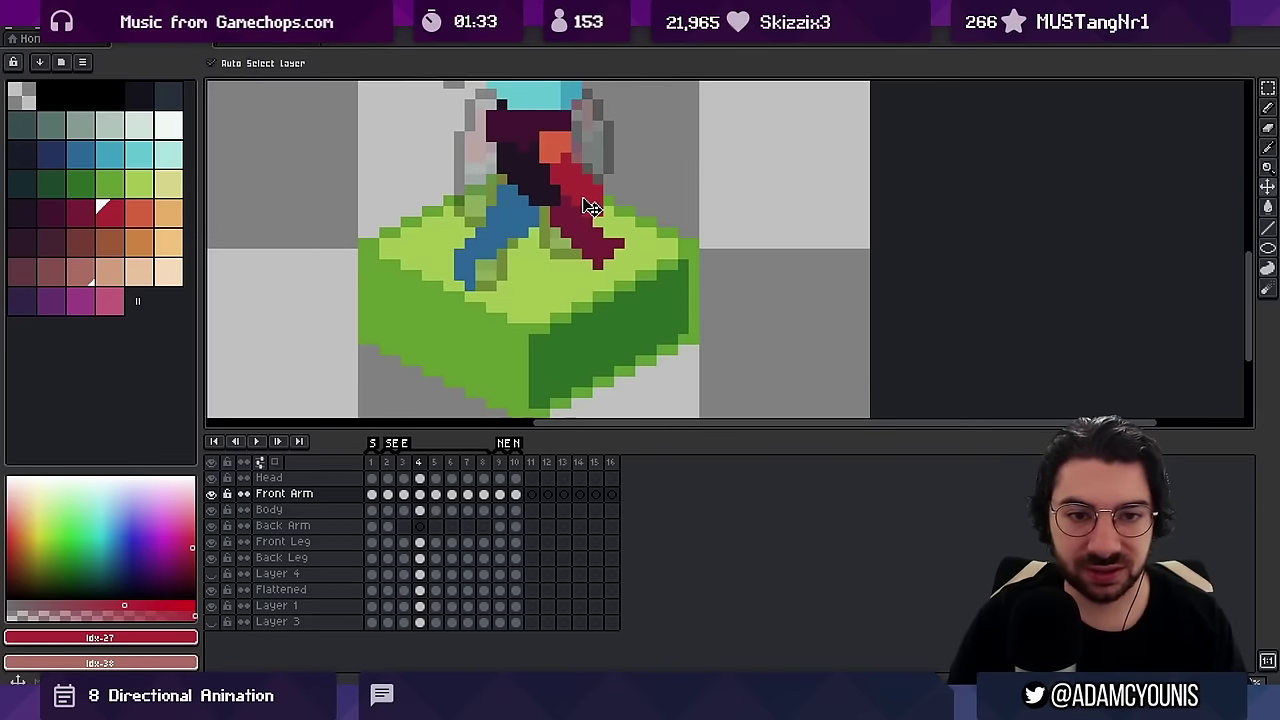
key(b)
key(e)
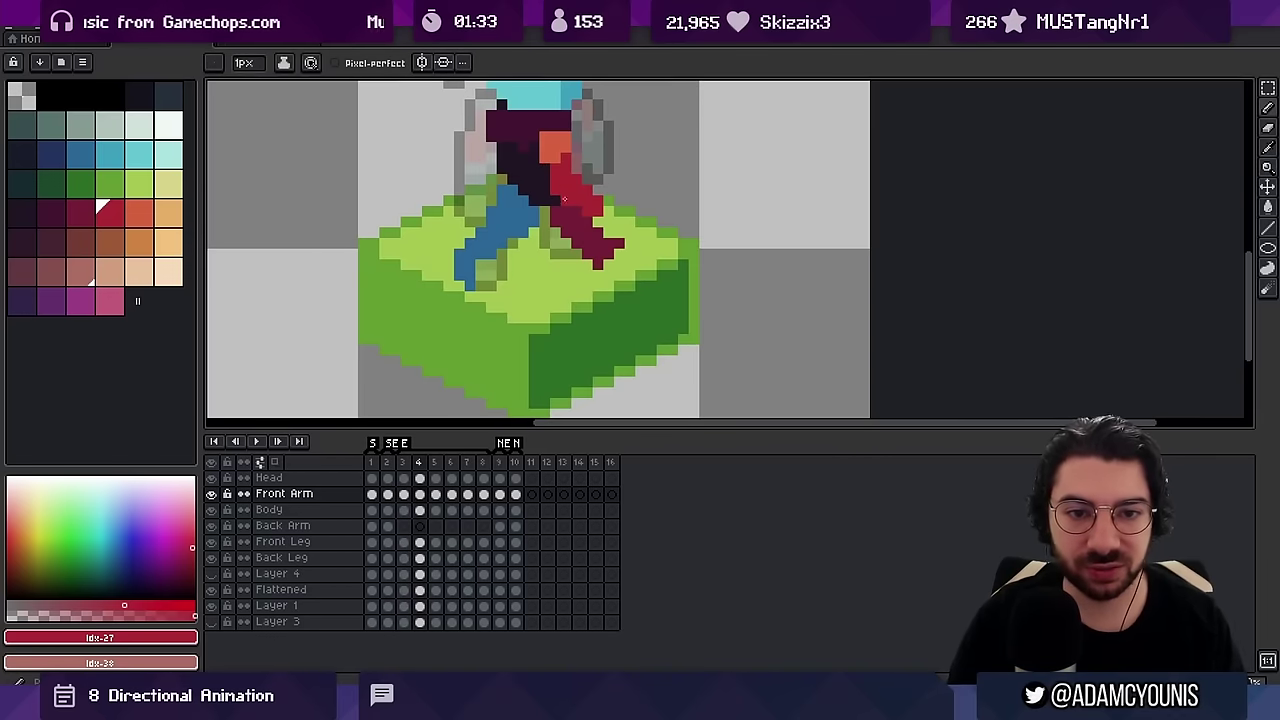
key(ctrl+s)
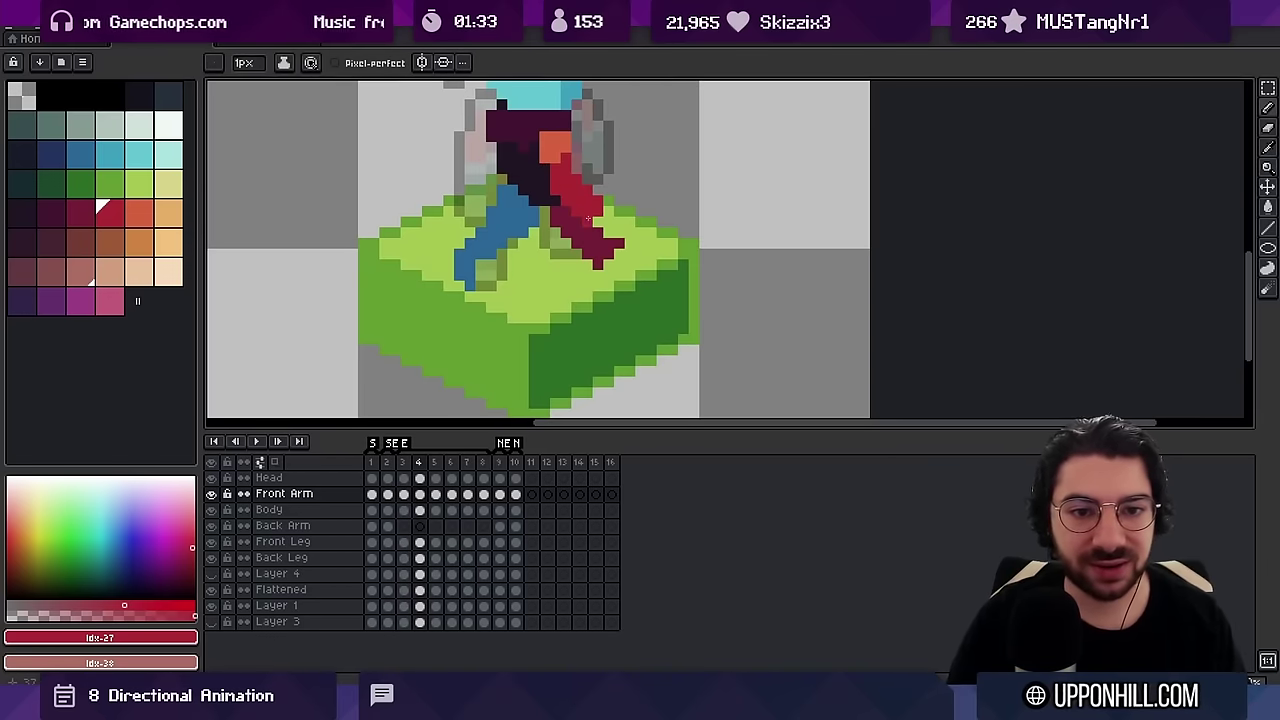
Step through the whole east walk cycle from frame 4 at a reduced view size to review the revised arm swing
key(z)
scroll(620, 195, down, 5)
key(Right)
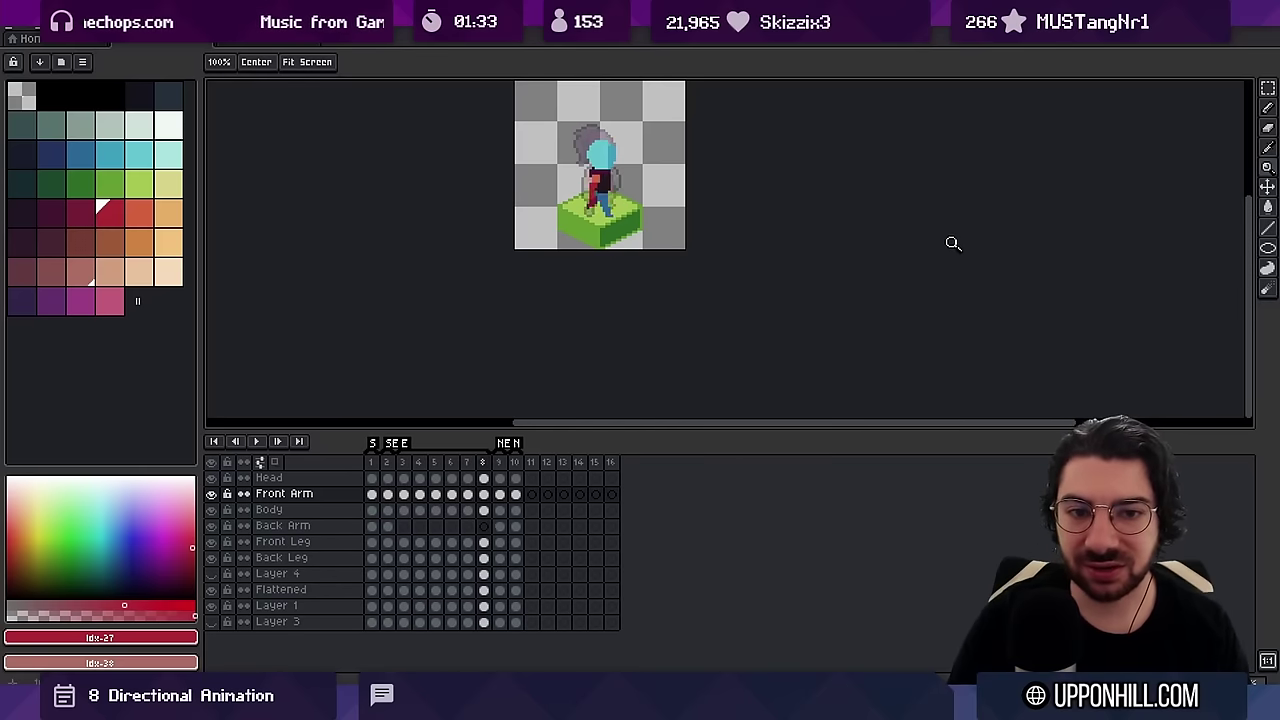
key(Right)
key(Right)
key(Right)
key(Right)
key(Right)
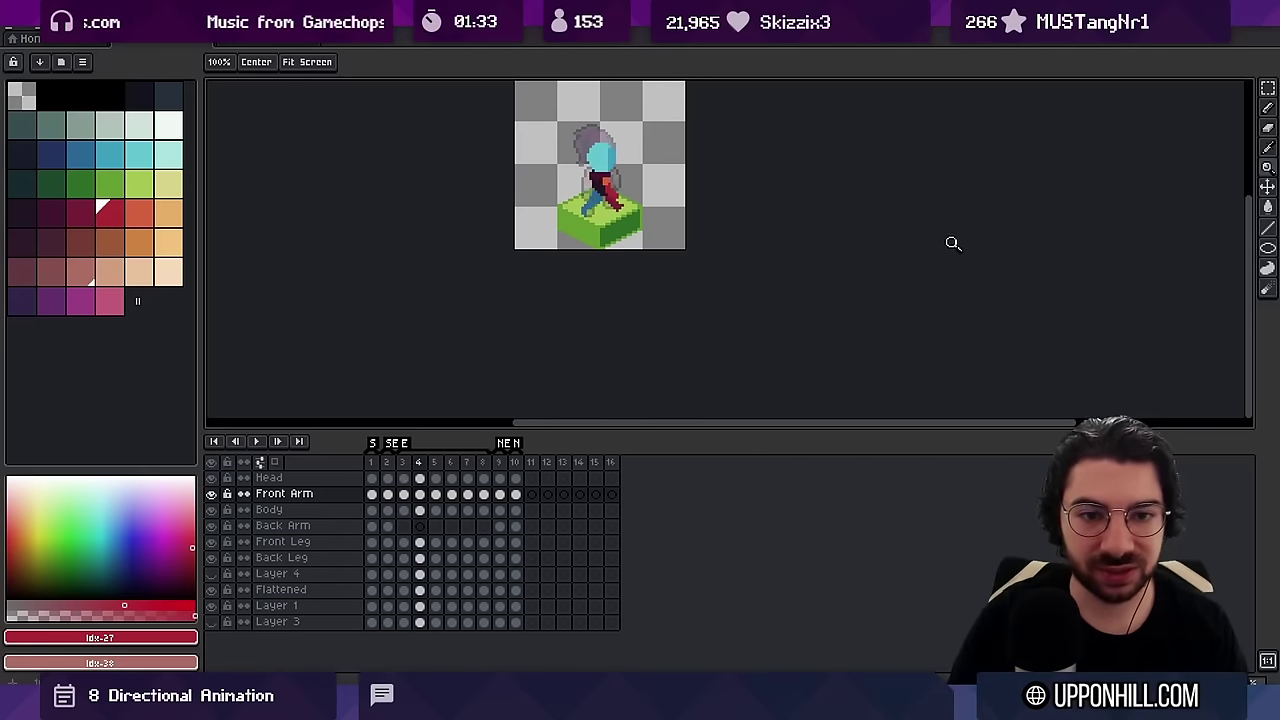
Reshape the red forearm in frame 3 on the Front Arm layer, tapering its lower end diagonally
key(Left)
key(Left)
key(Right)
scroll(652, 177, up, 3)
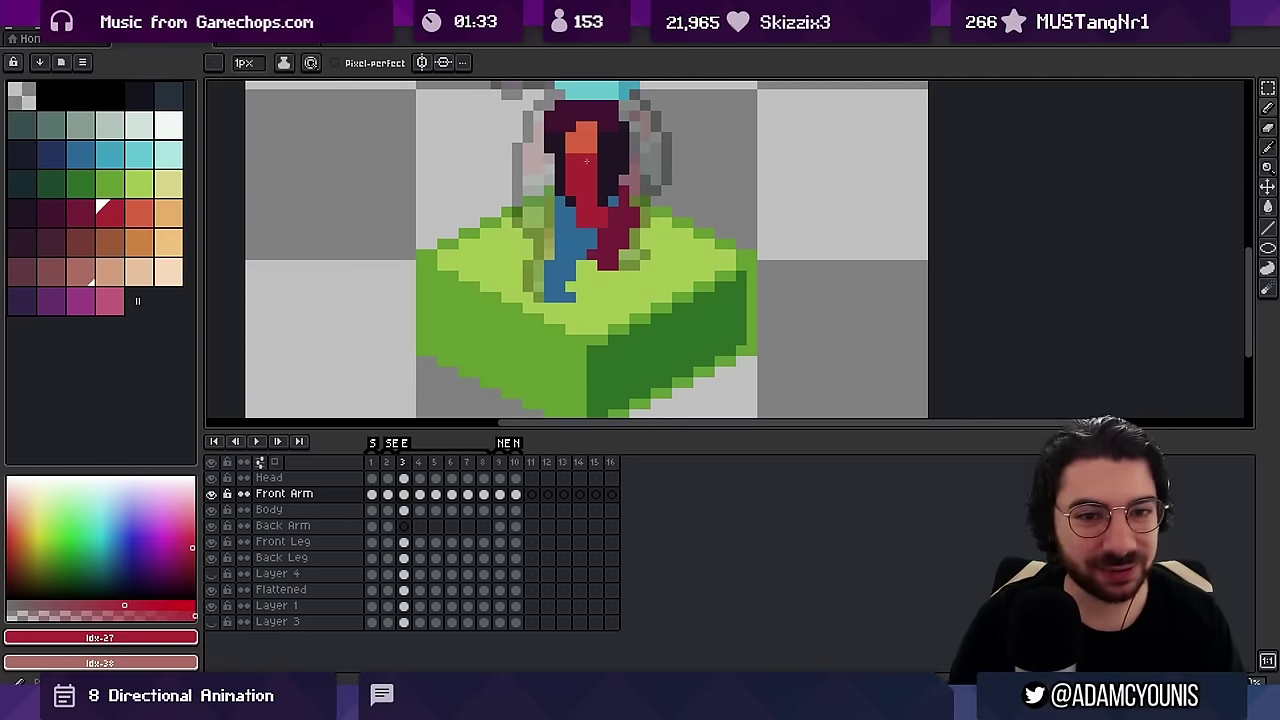
drag(589, 167, 583, 167)
scroll(588, 177, down, 1)
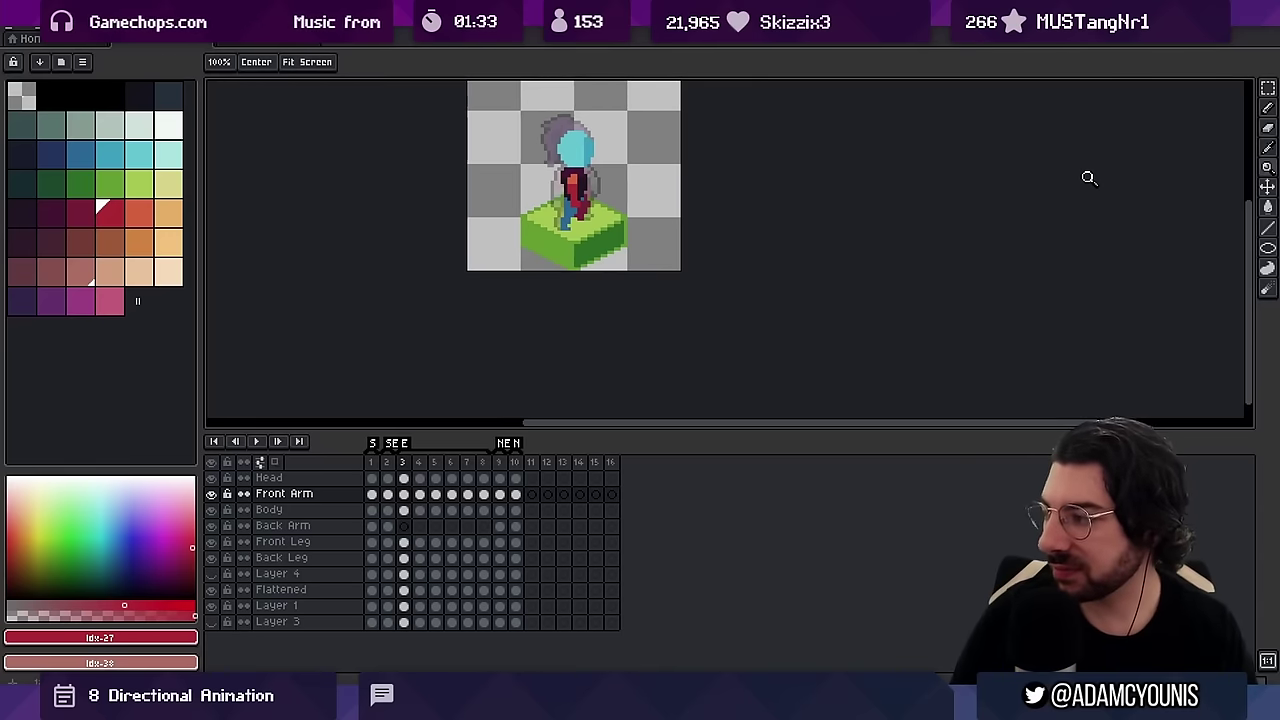
scroll(554, 184, up, 5)
key(b)
alt+click(632, 215)
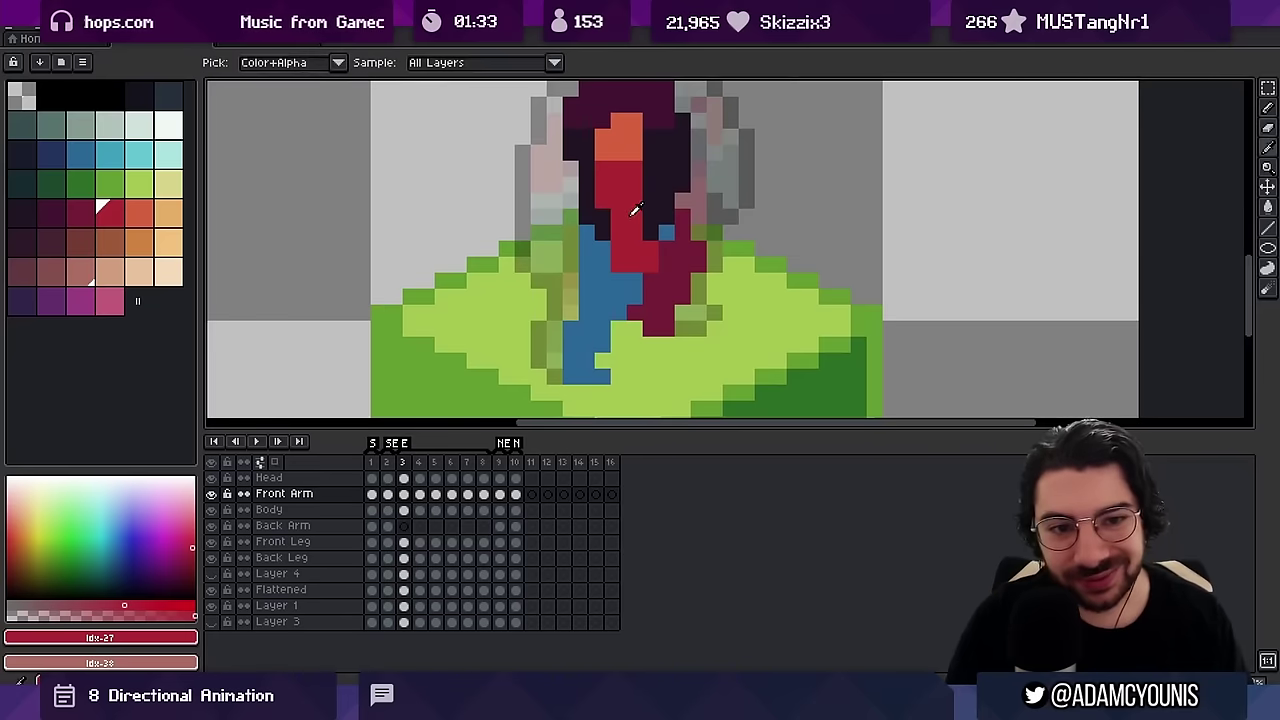
scroll(618, 280, down, 2)
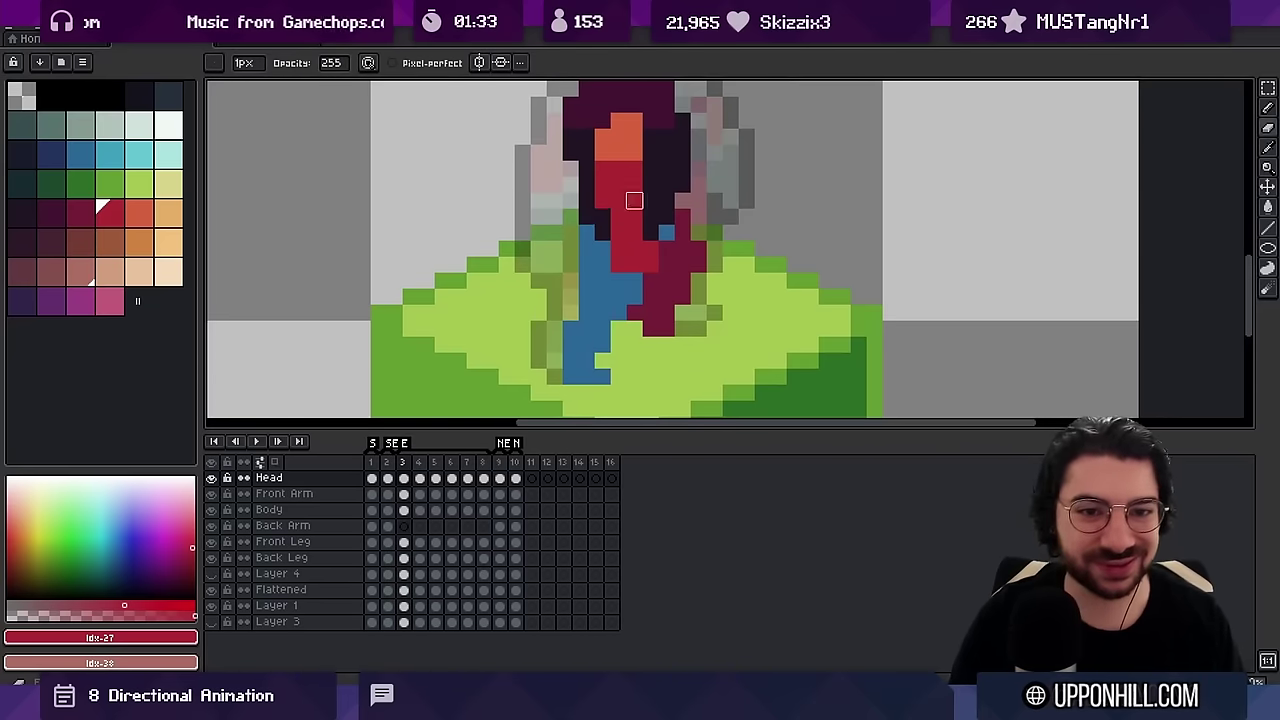
alt+click(625, 212)
alt+click(630, 223)
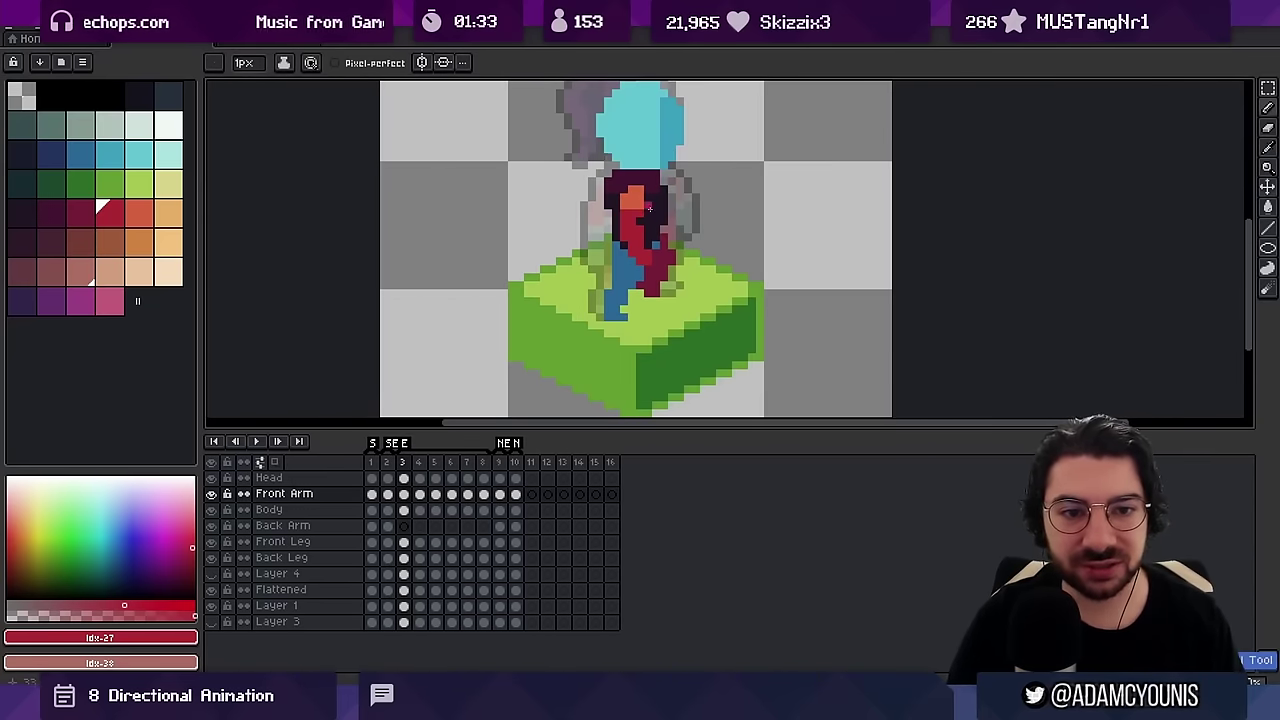
Touch up the orange upper arm and the adjoining red edge of the front arm in frame 3
key(e)
alt+click(639, 212)
key(z)
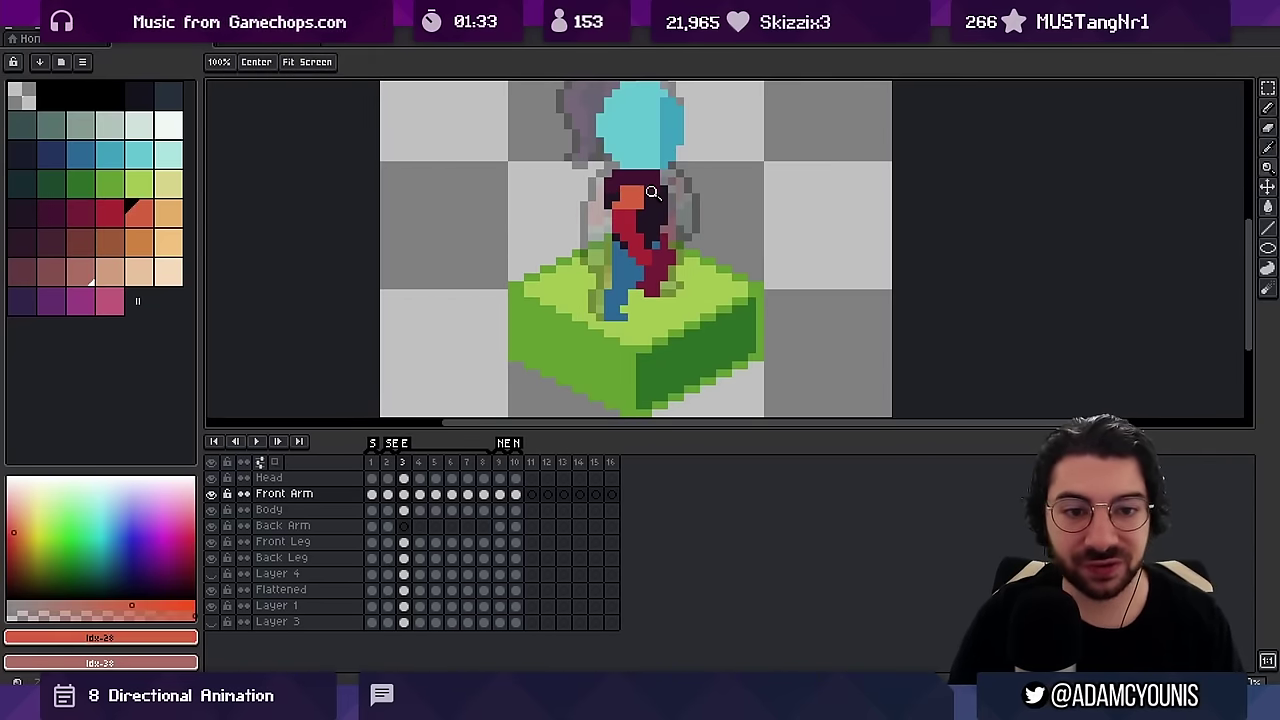
scroll(650, 216, down, 2)
scroll(648, 216, up, 2)
alt+click(647, 201)
key(b)
click(658, 199)
key(z)
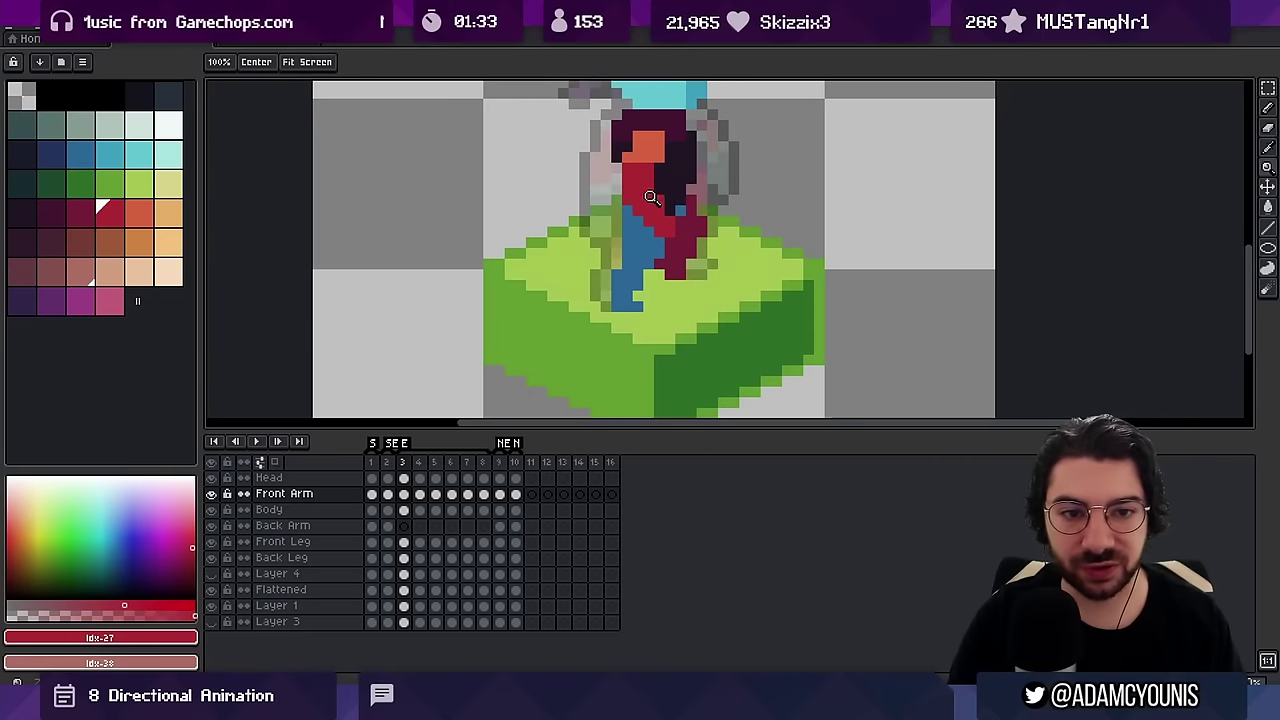
Play the east walk cycle at a reduced view size to check the front arm's swing
scroll(662, 196, down, 2)
key(Return)
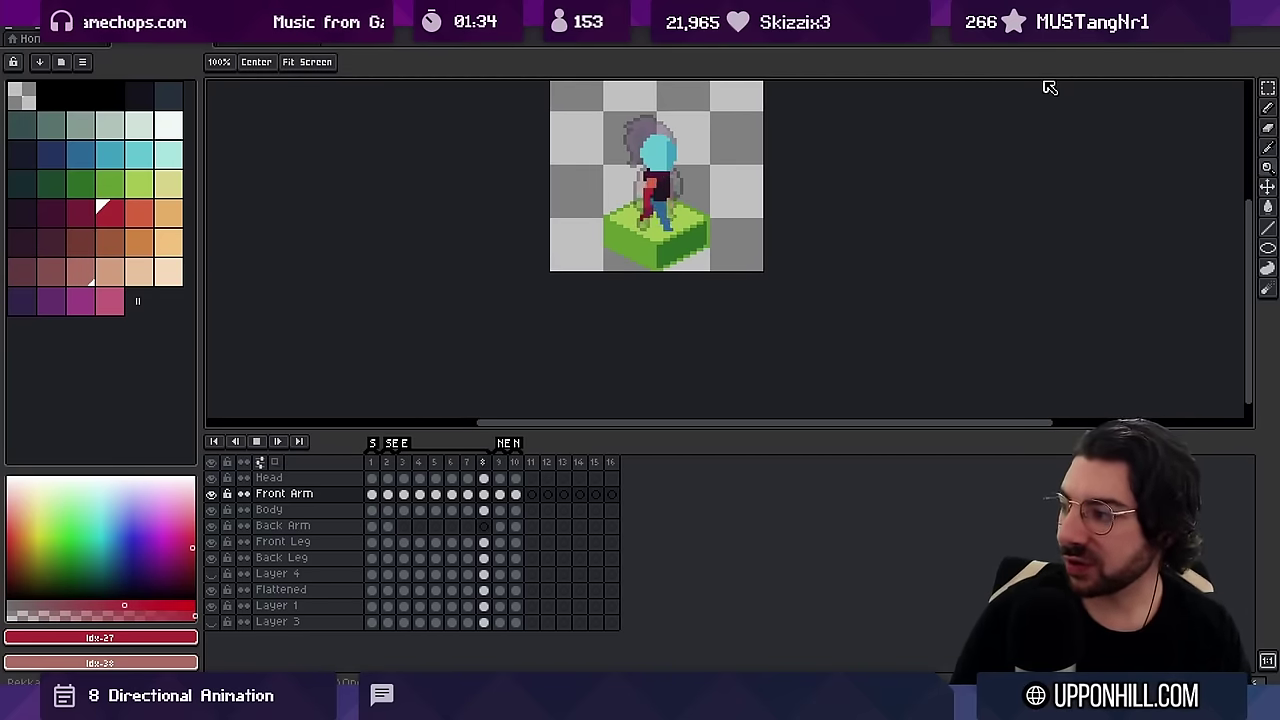
scroll(930, 162, down, 1)
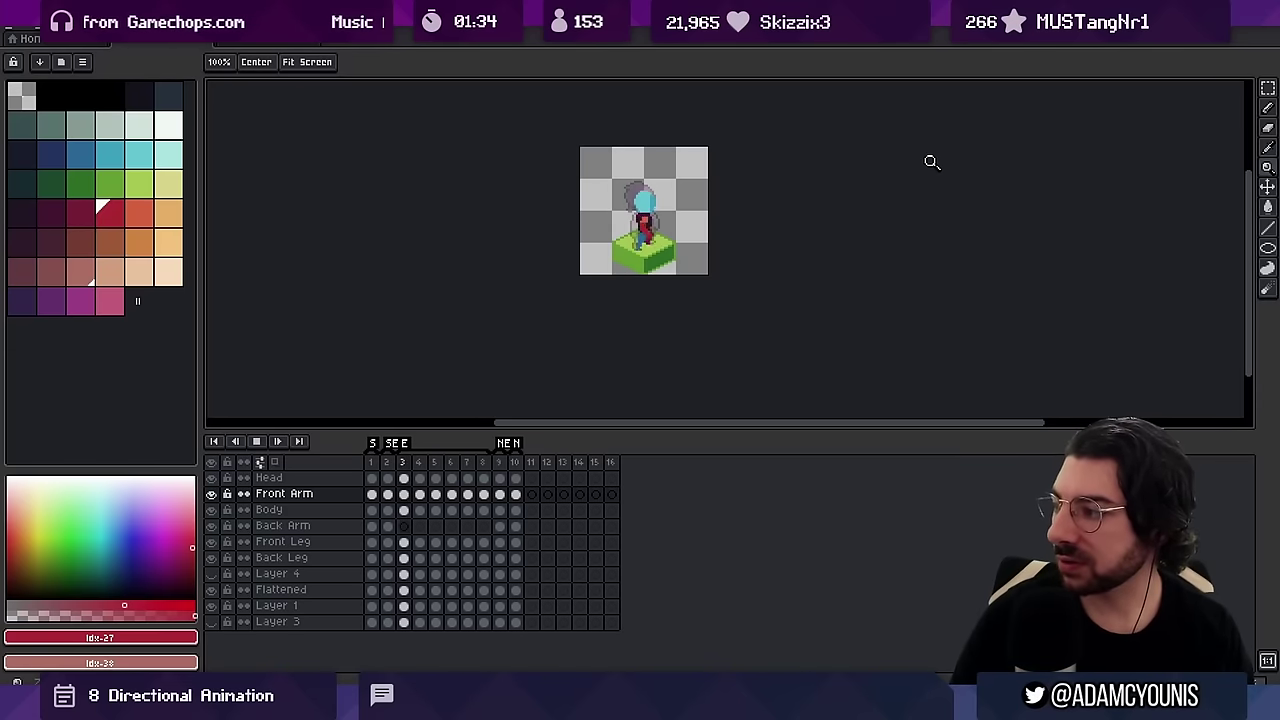
key(Right)
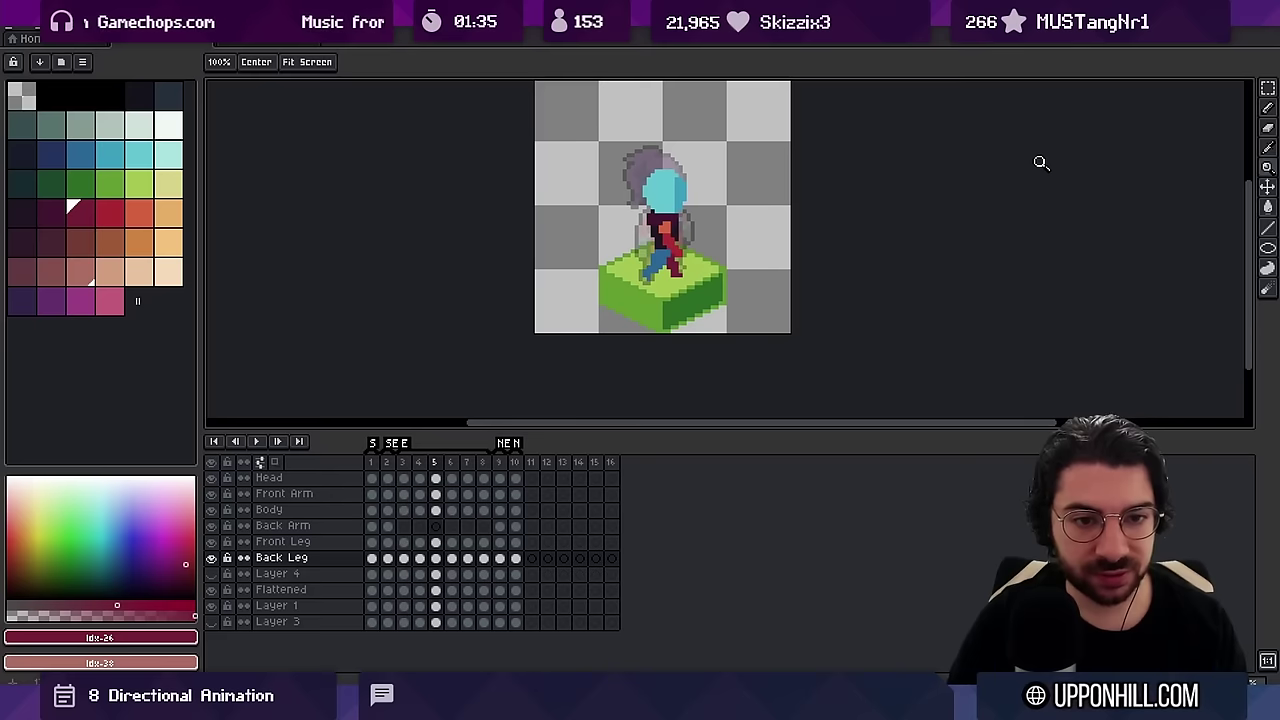
Copy the Front Arm cels of frames 3 to 8 and paste them into the Back Arm layer from frame 11
key(Left)
key(v)
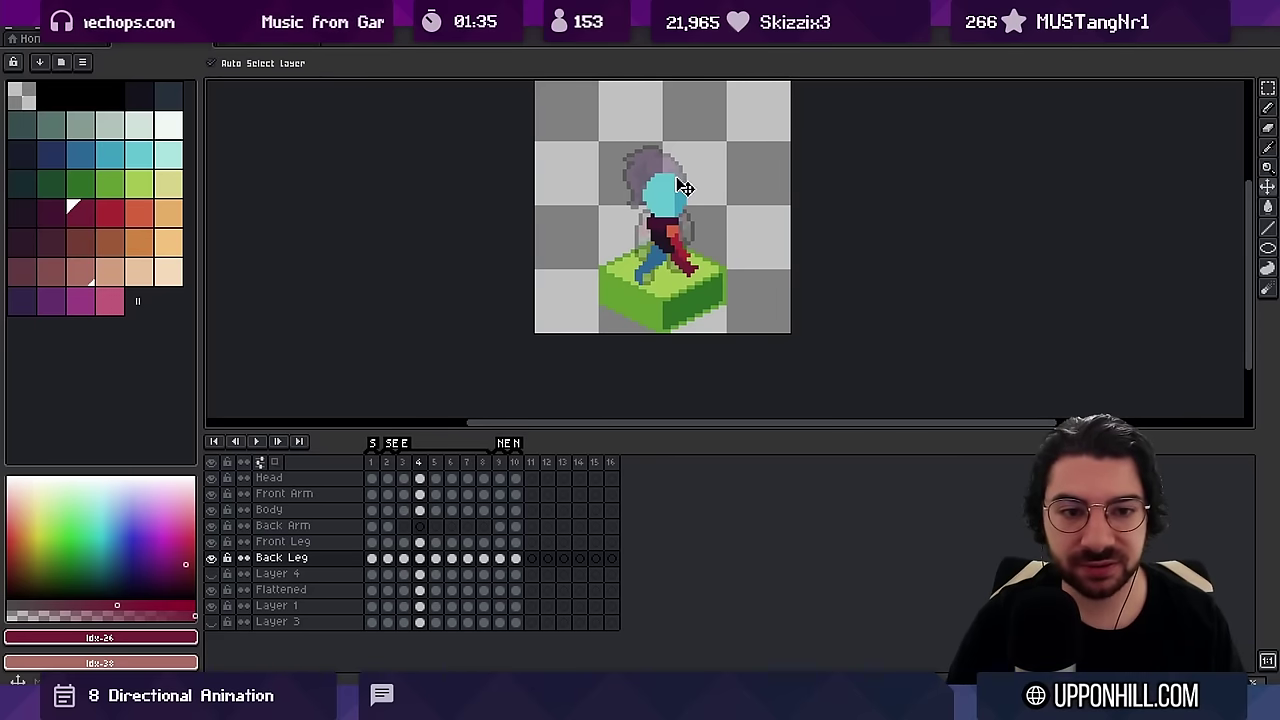
click(668, 262)
drag(485, 494, 405, 494)
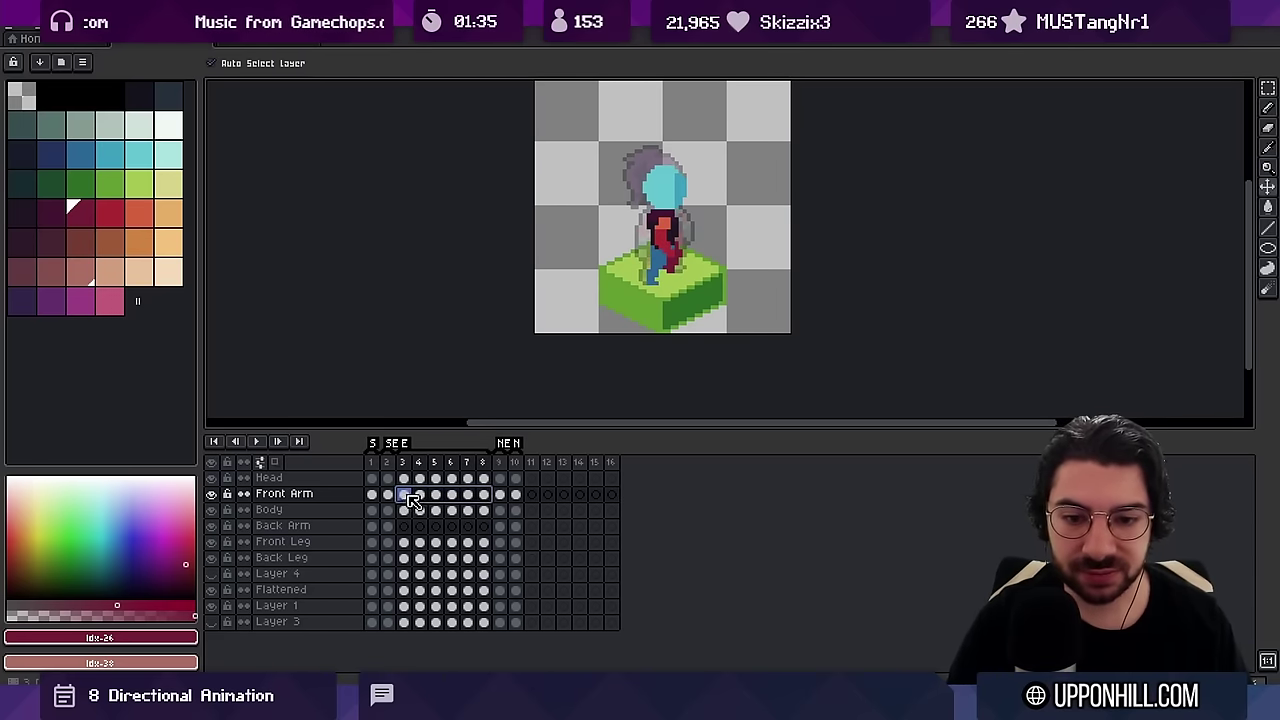
key(ctrl+c)
click(531, 526)
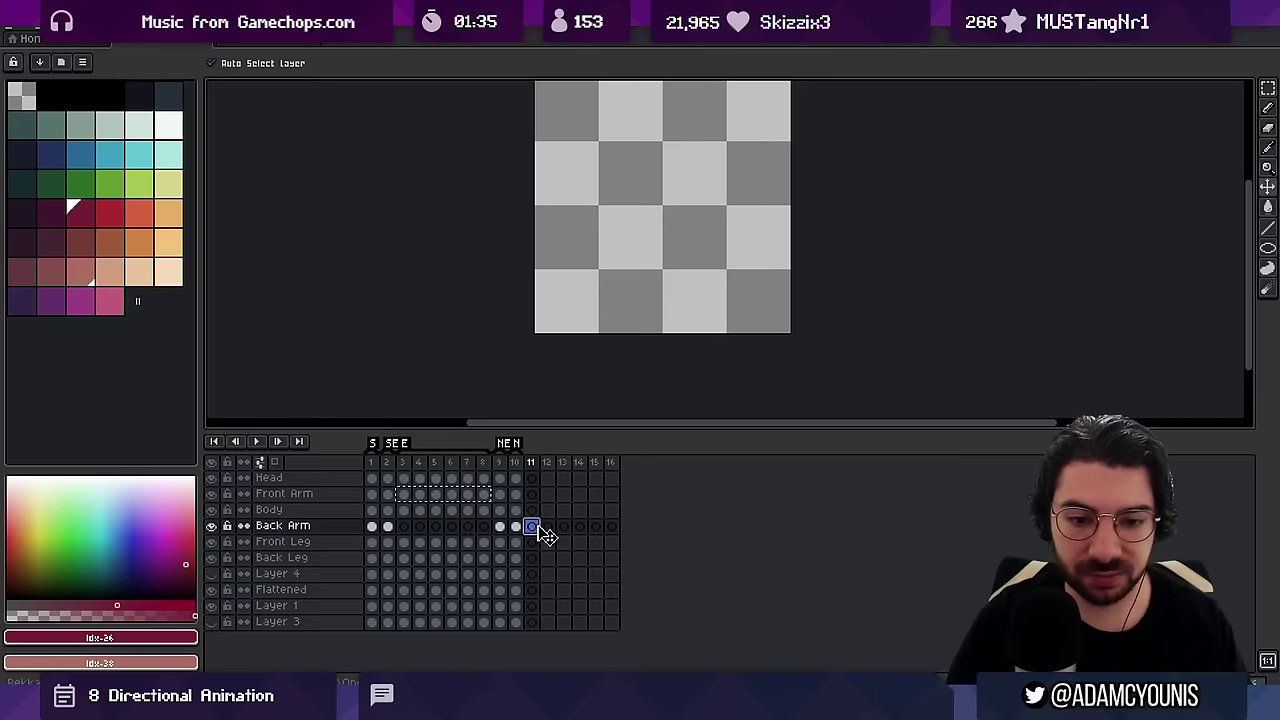
Move the pasted Back Arm cels 14–16 to frames 3–5 and 11–13 to frames 6–8, checking frames 4 and 7
click(580, 527)
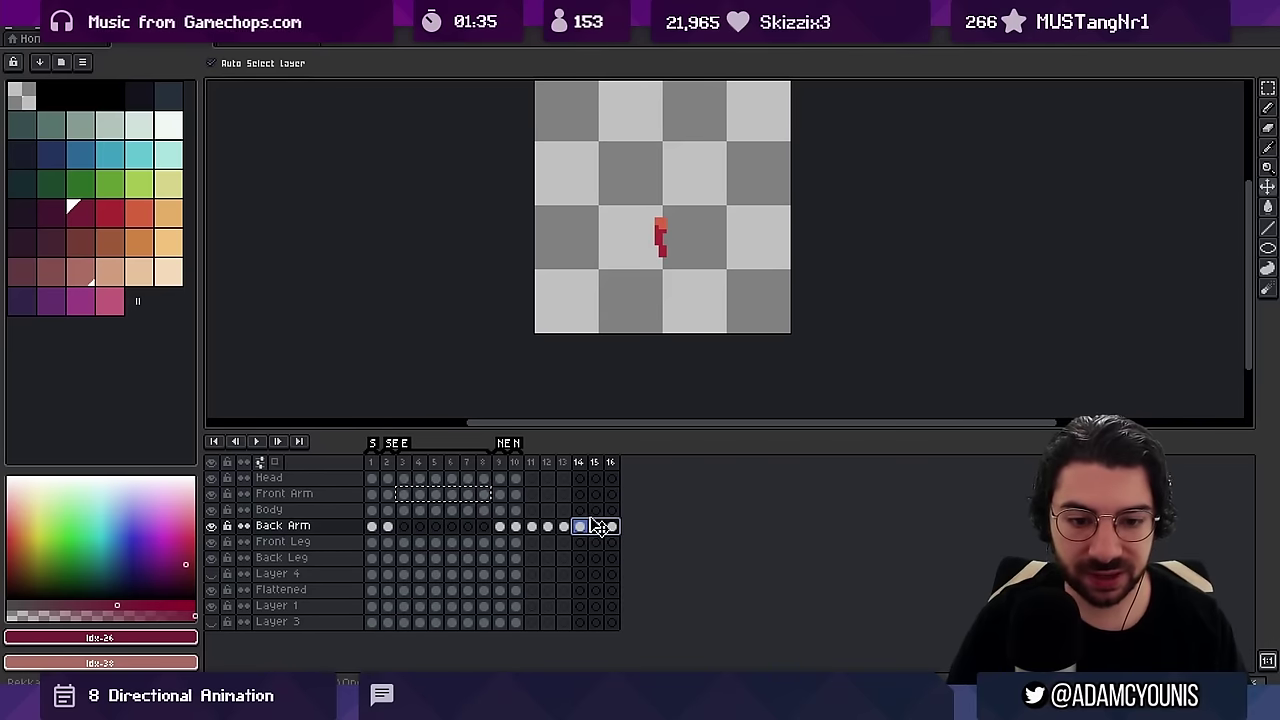
drag(580, 527, 470, 526)
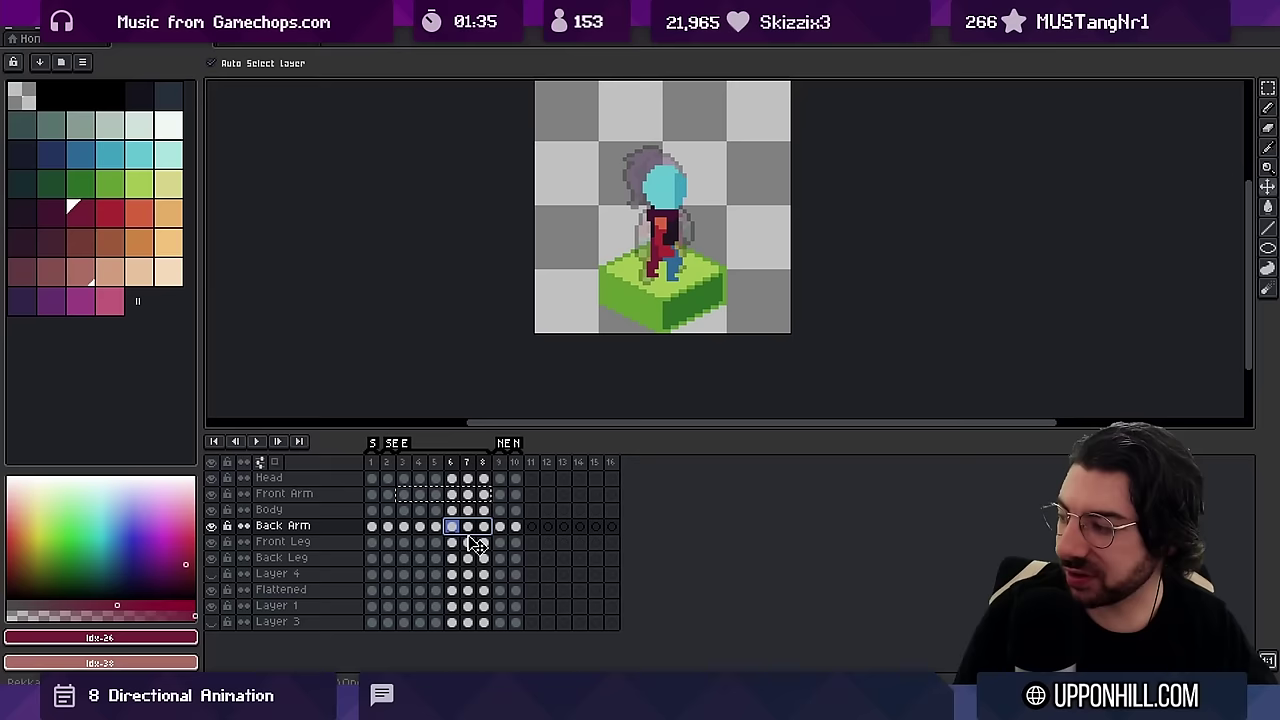
drag(470, 529, 480, 528)
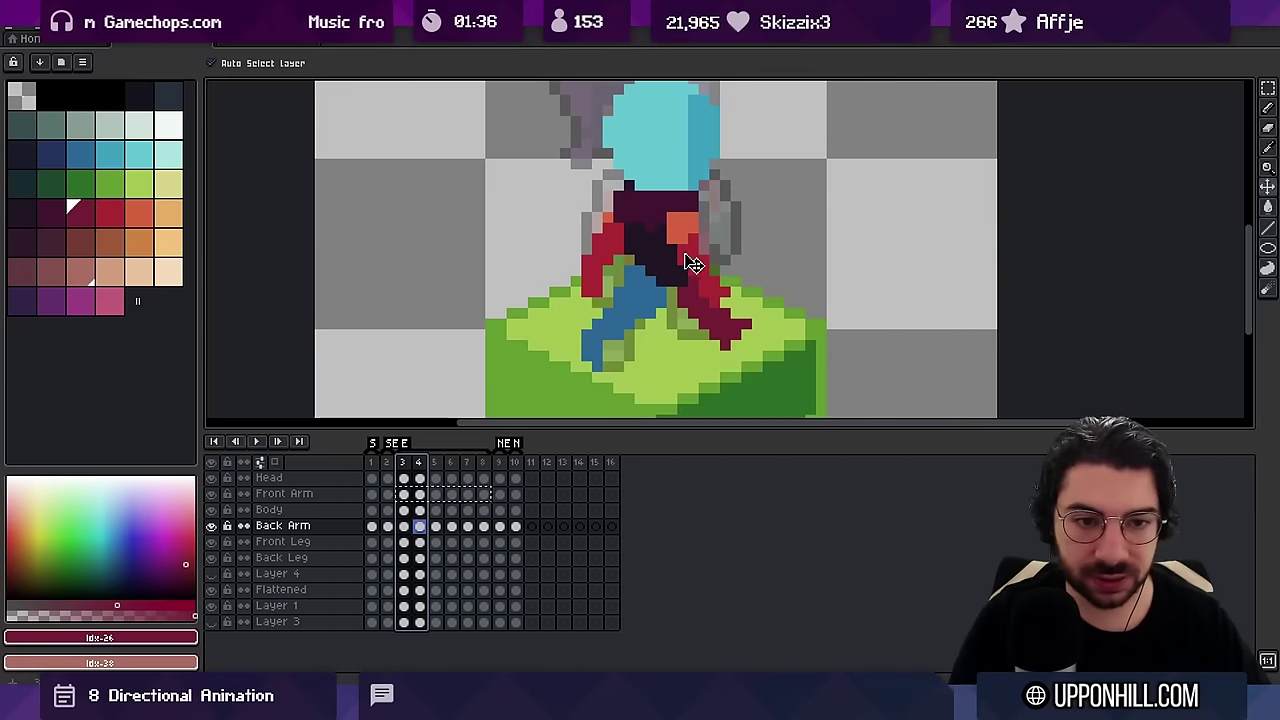
click(686, 256)
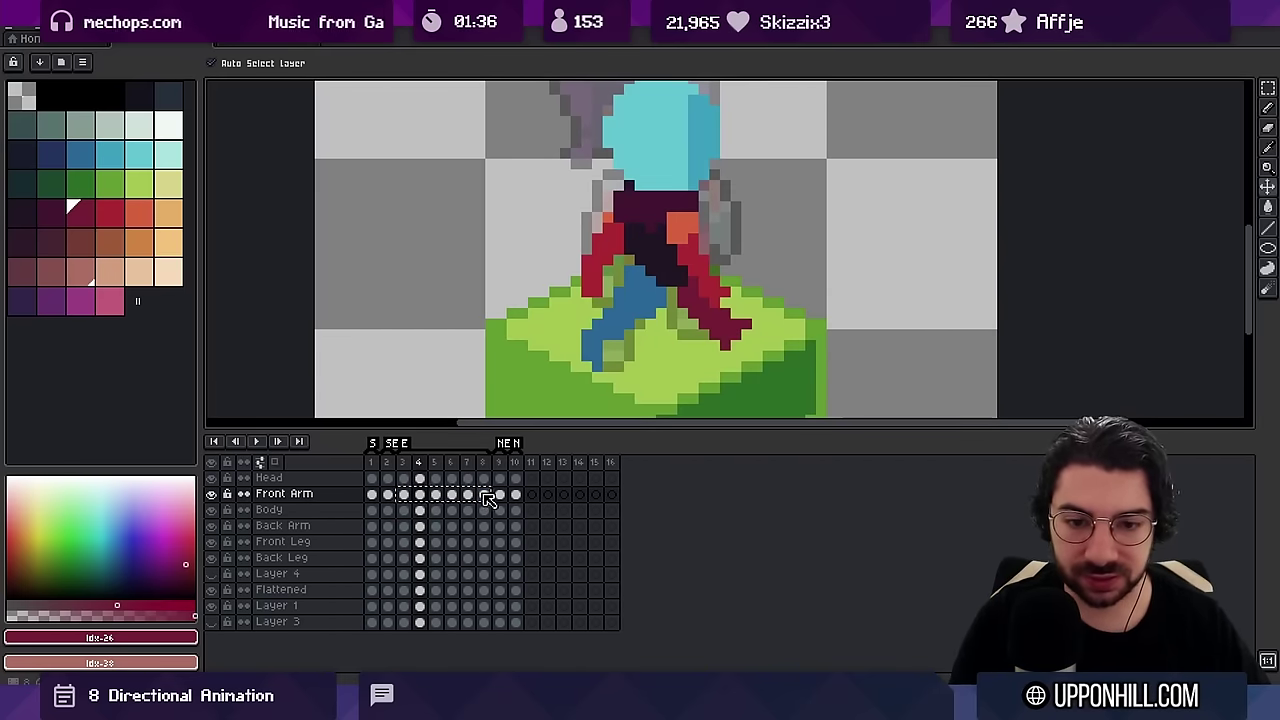
click(477, 494)
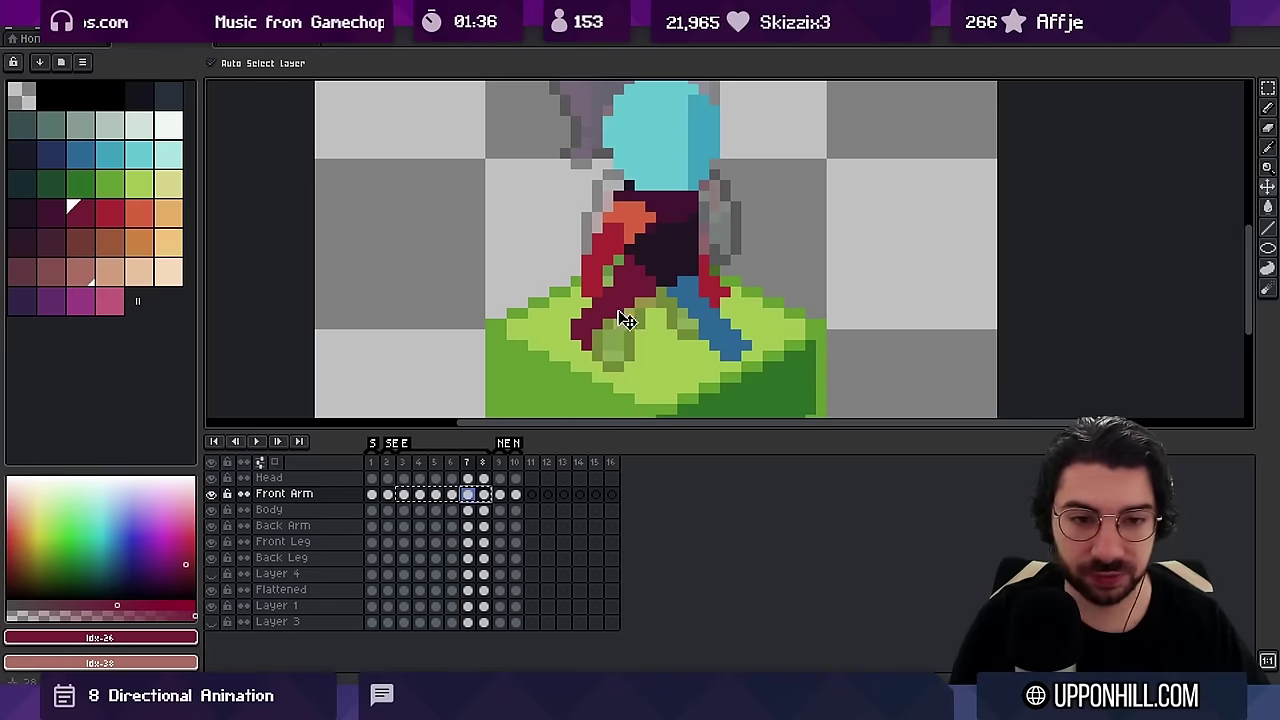
click(405, 468)
click(419, 494)
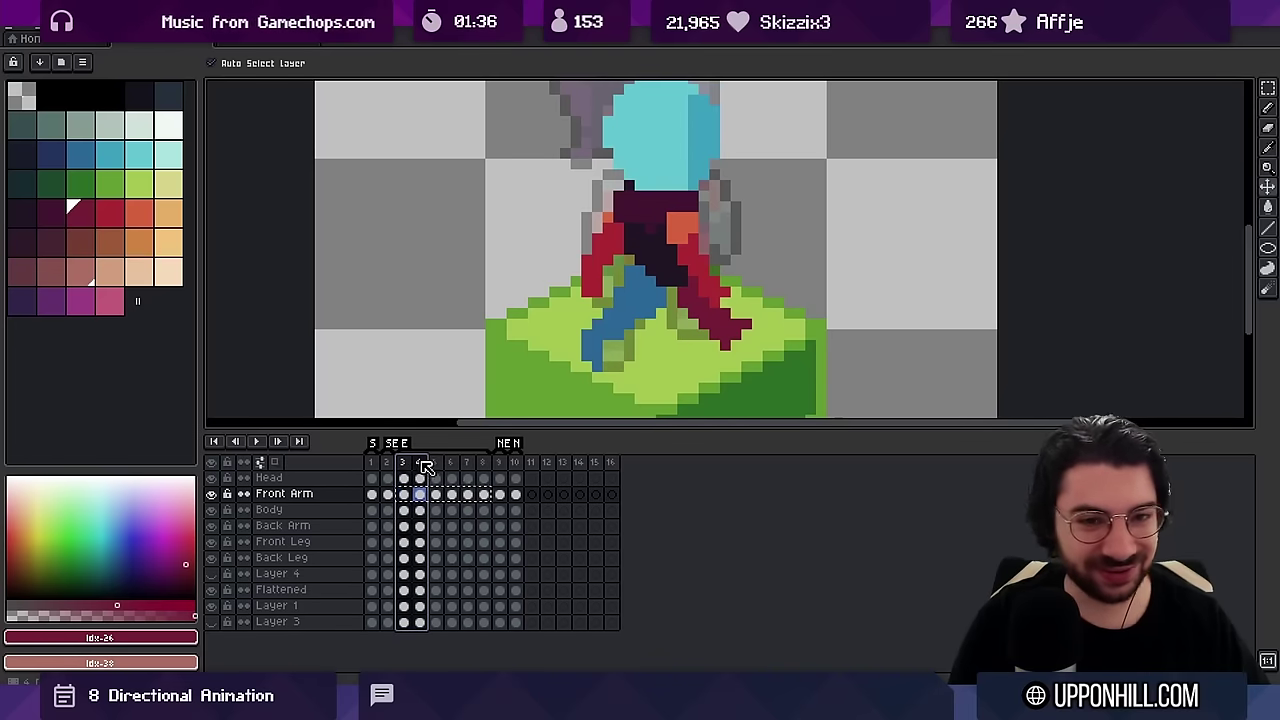
Replace the red in the Back Arm cels of frames 3 to 8 with the head's darker blue and place the layer below Back Leg
click(605, 240)
drag(484, 528, 431, 528)
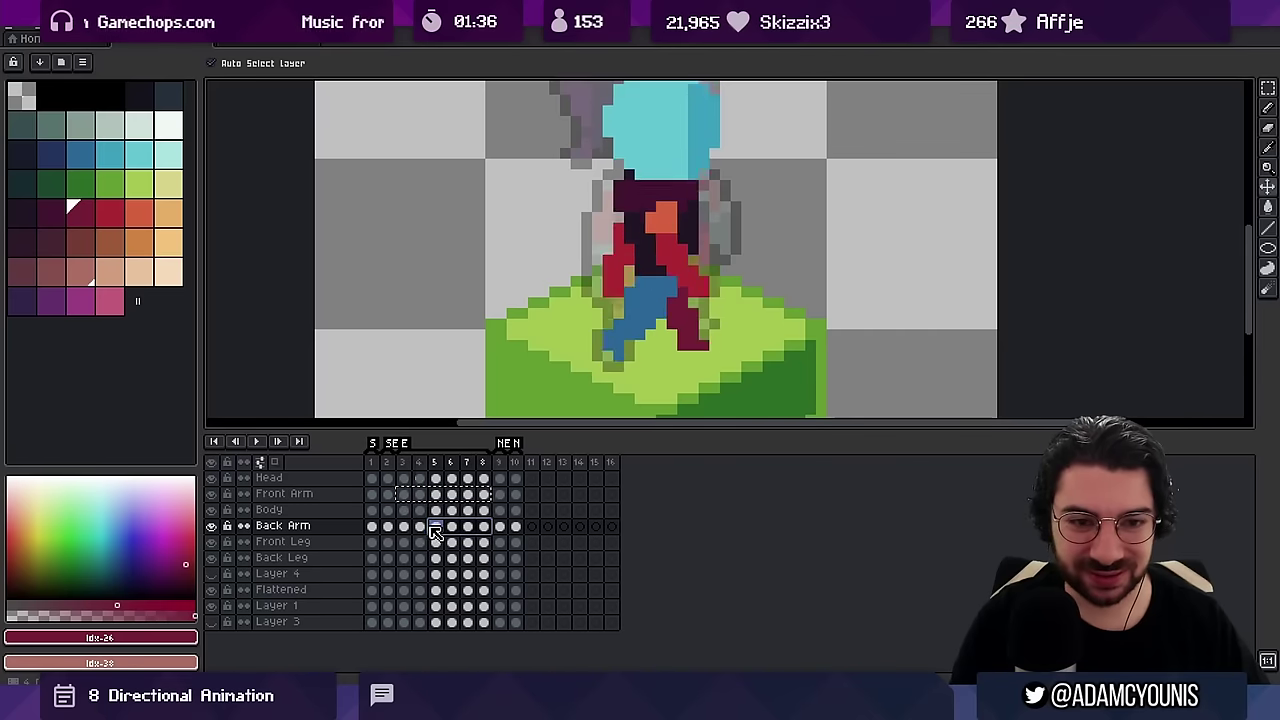
click(404, 527)
click(437, 528)
click(456, 528)
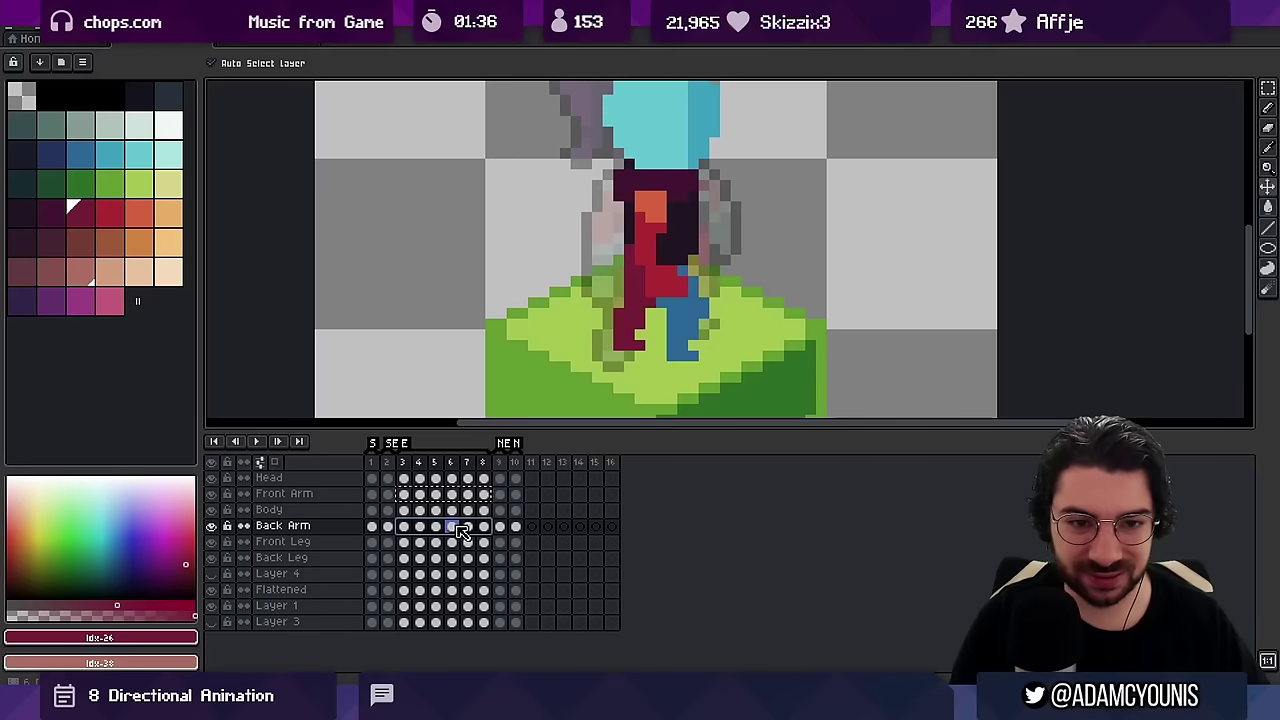
click(434, 527)
key(shift+r)
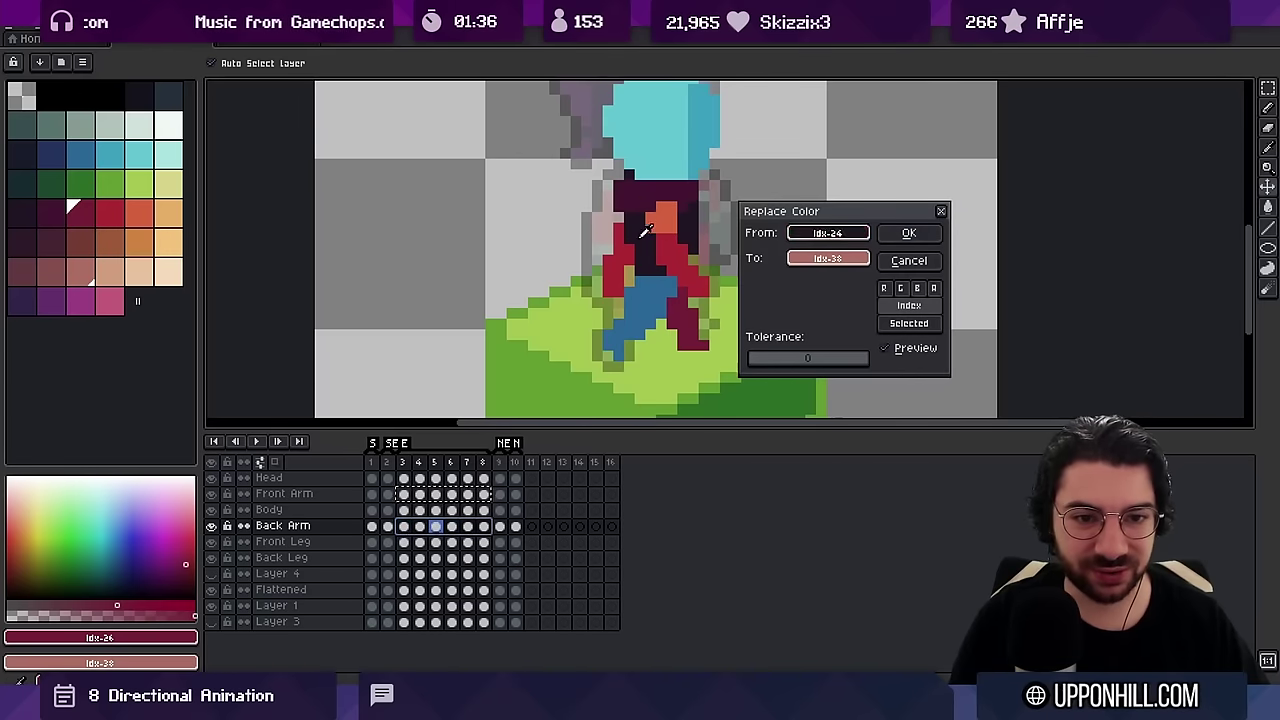
click(719, 125)
click(905, 236)
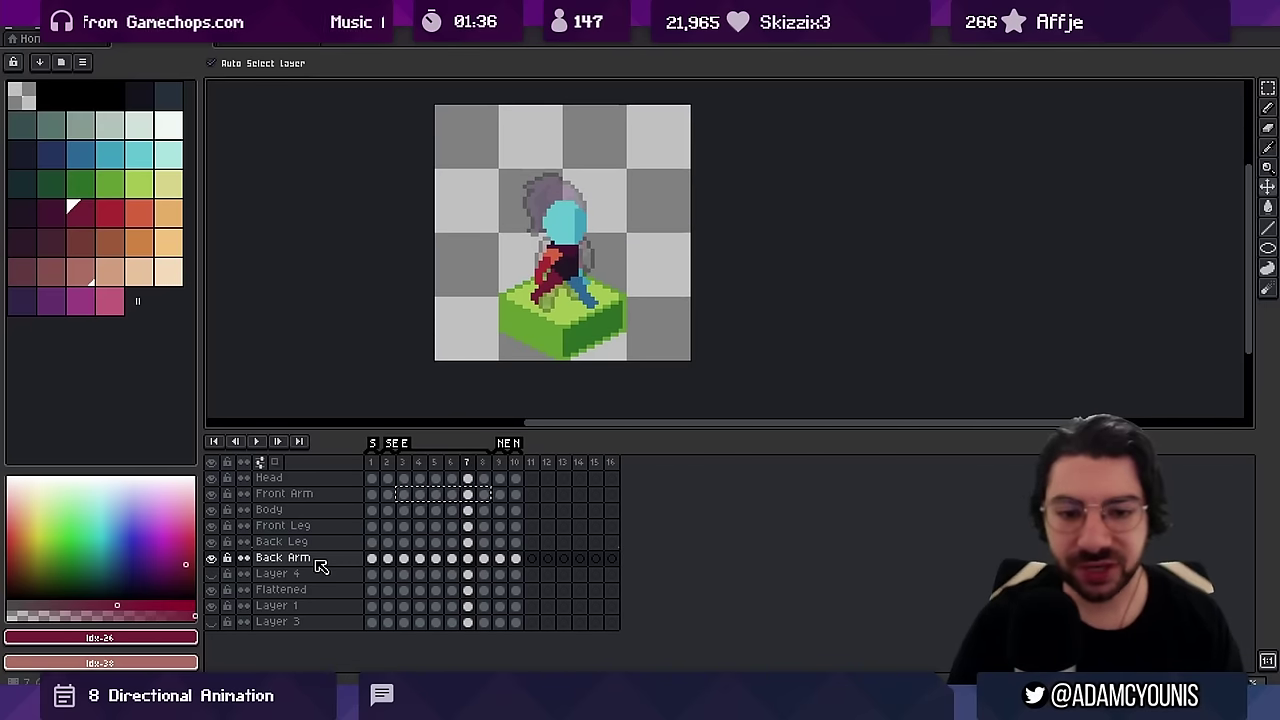
Select the Back Arm cels of frames 3 to 8 and nudge the blue back arm into place behind the torso in frame 7
key(ctrl+space)
drag(544, 275, 601, 242)
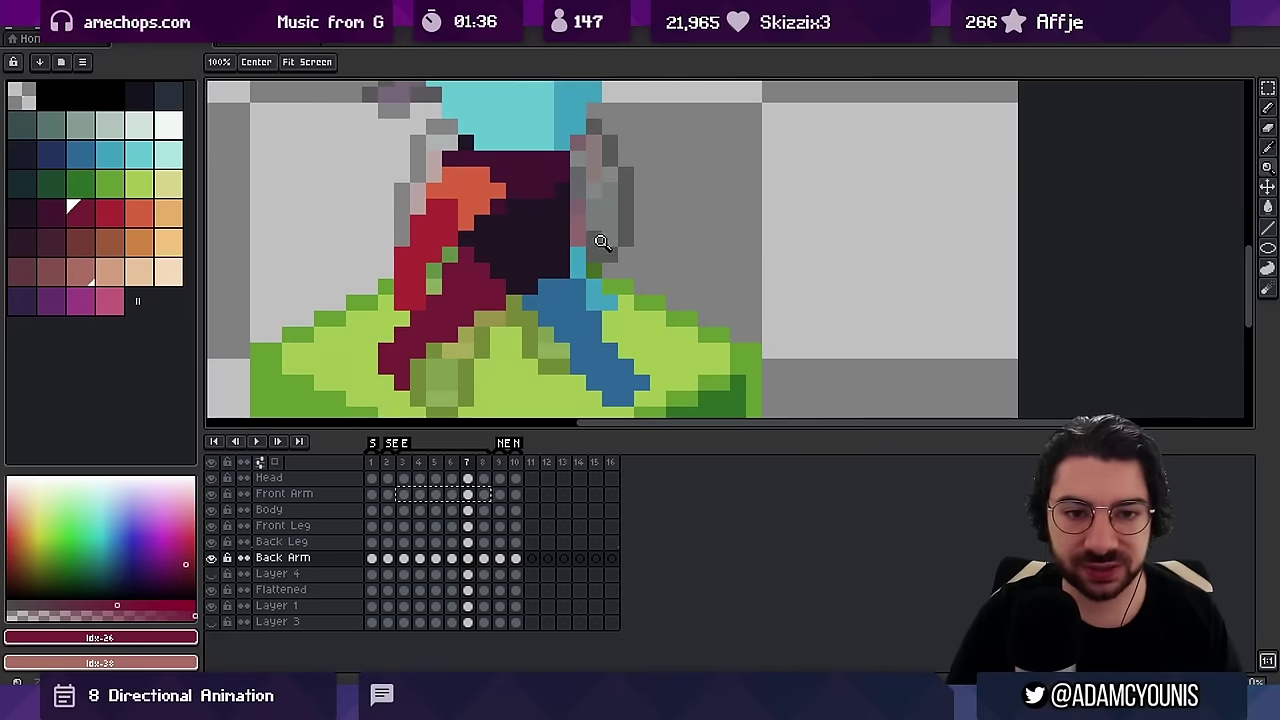
right_click(600, 250)
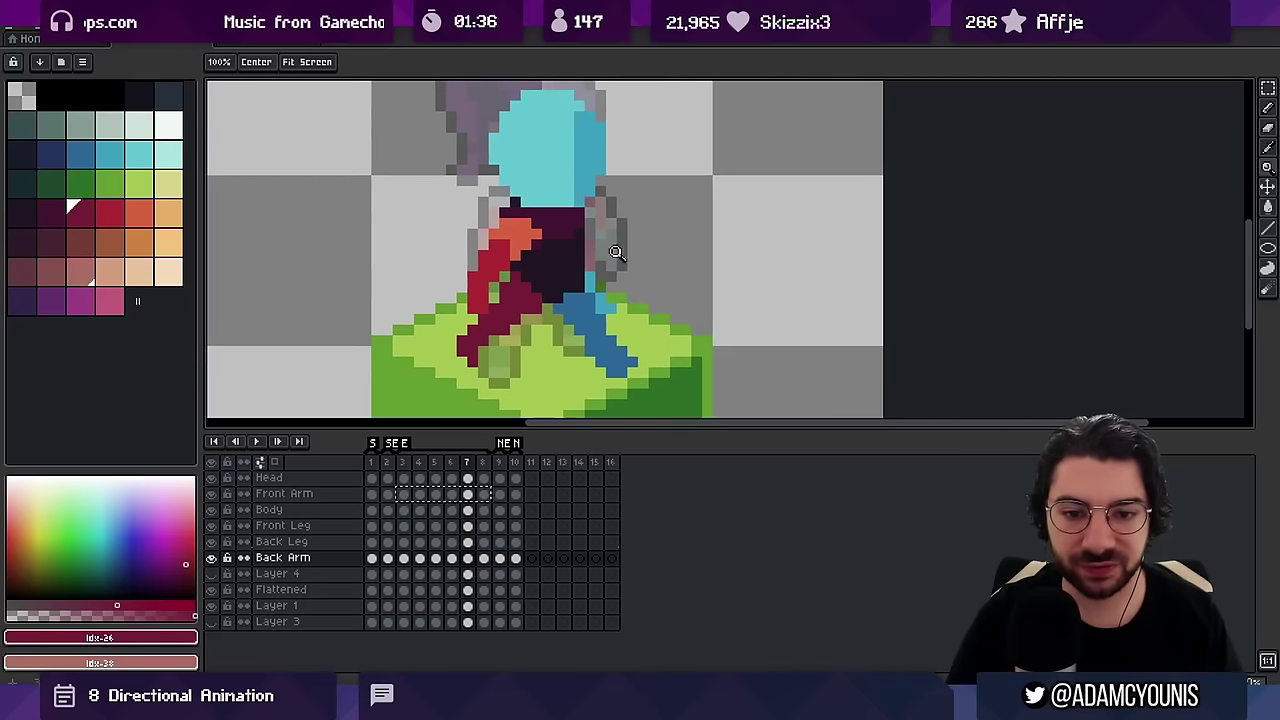
drag(416, 465, 477, 466)
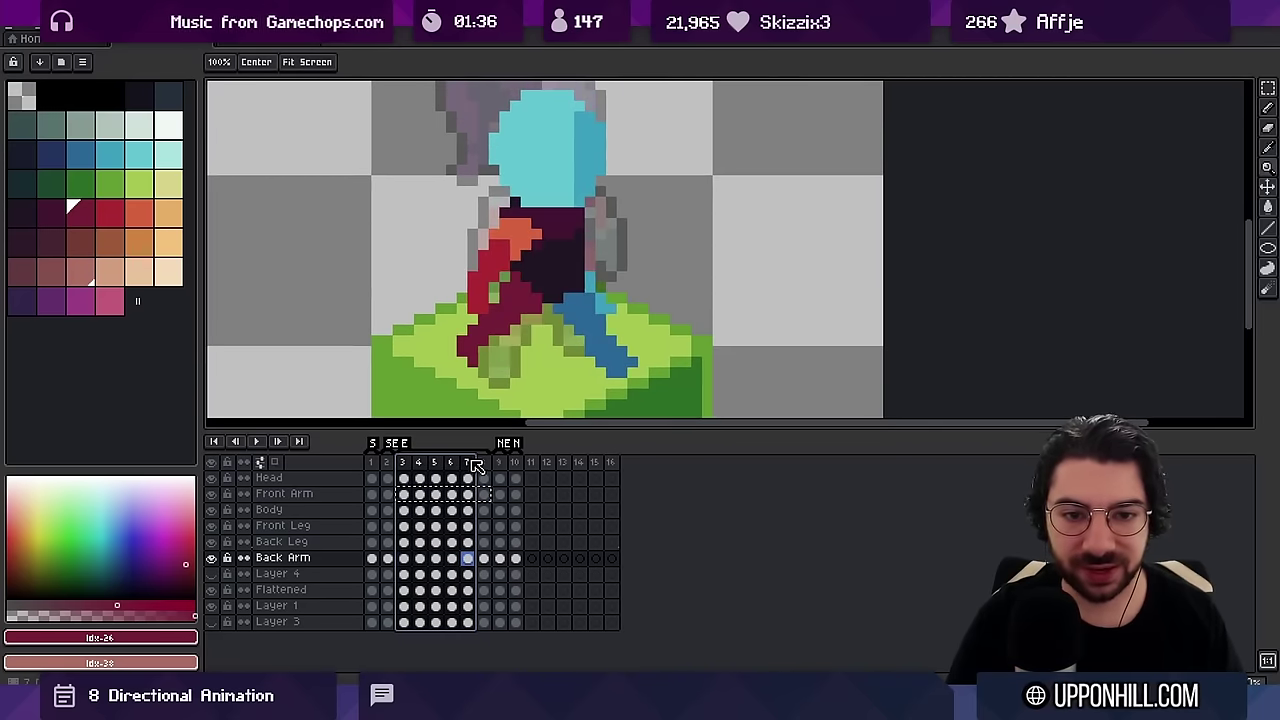
key(Escape)
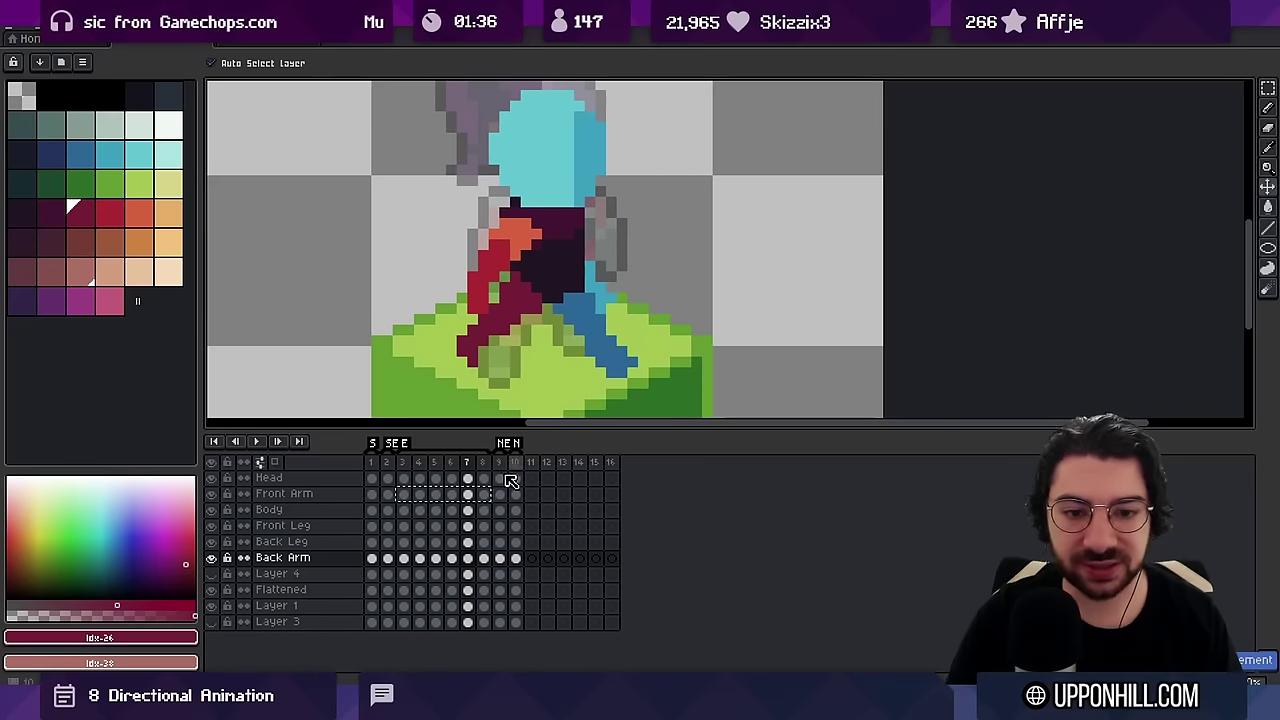
drag(484, 565, 403, 558)
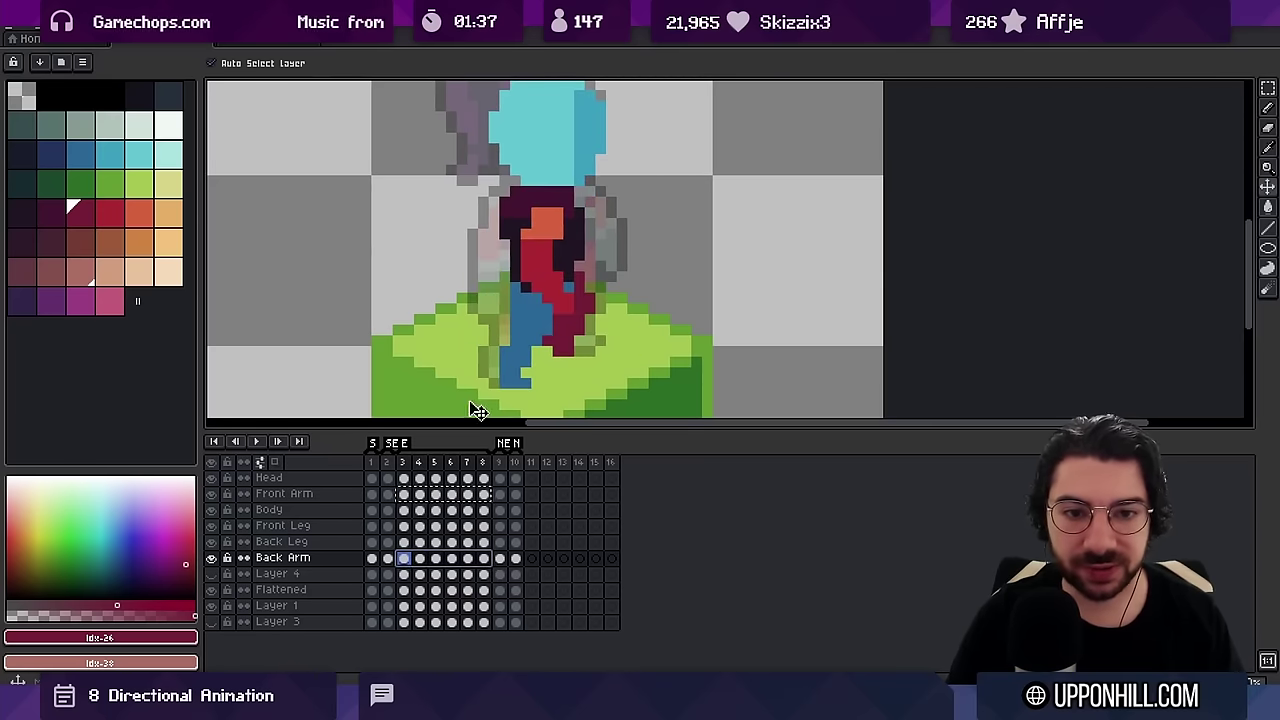
click(467, 558)
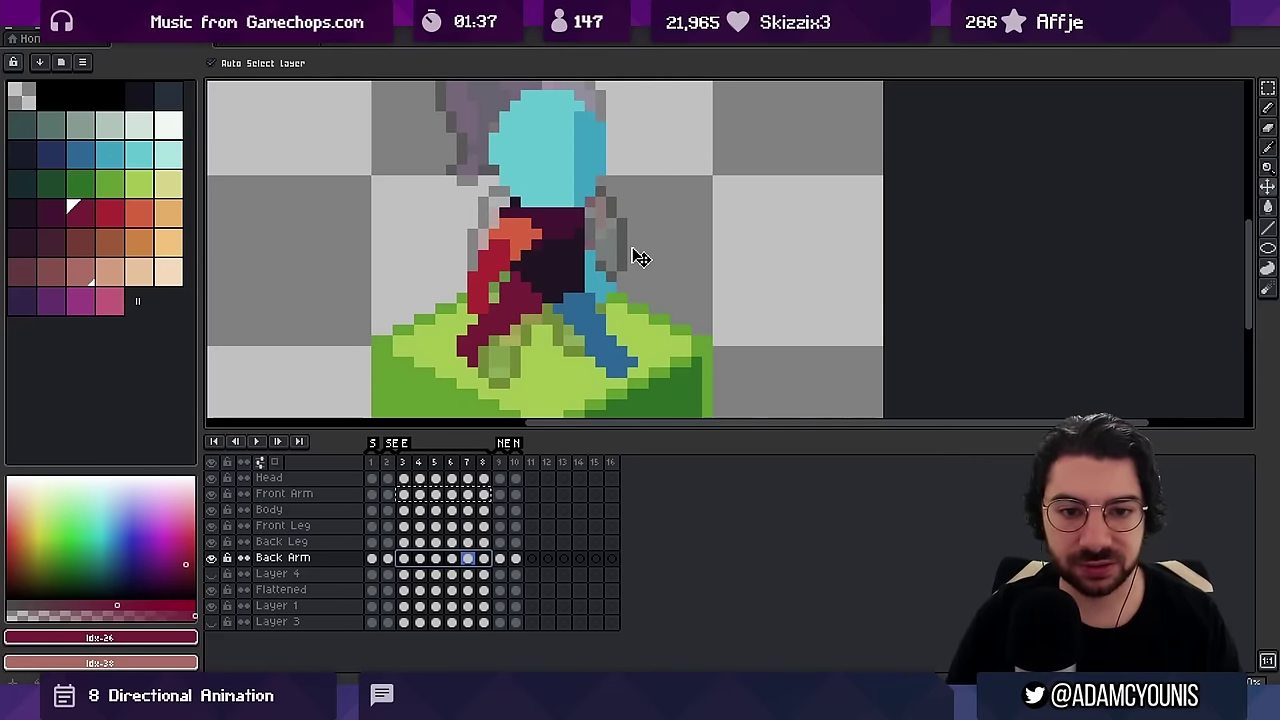
Check the back arm's swing in frames 4 and 7, and sample the arm's blue Idx-15 for the pencil
key(Return)
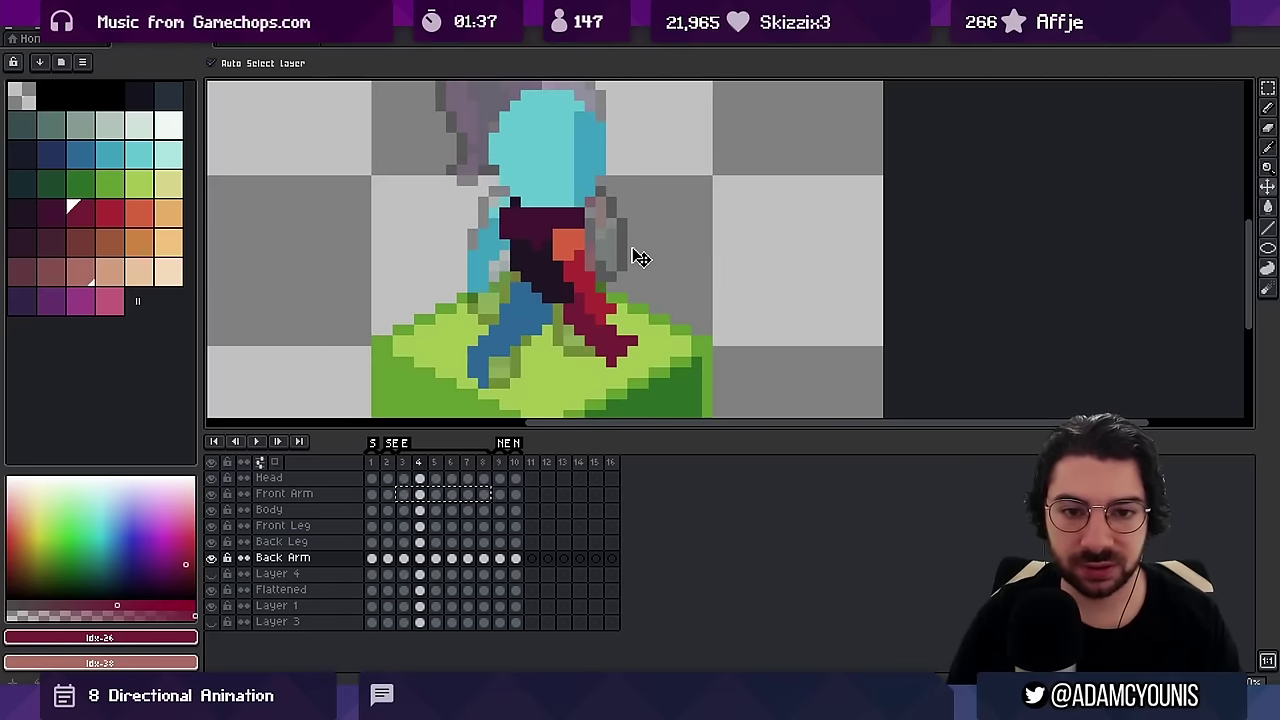
scroll(692, 217, down, 3)
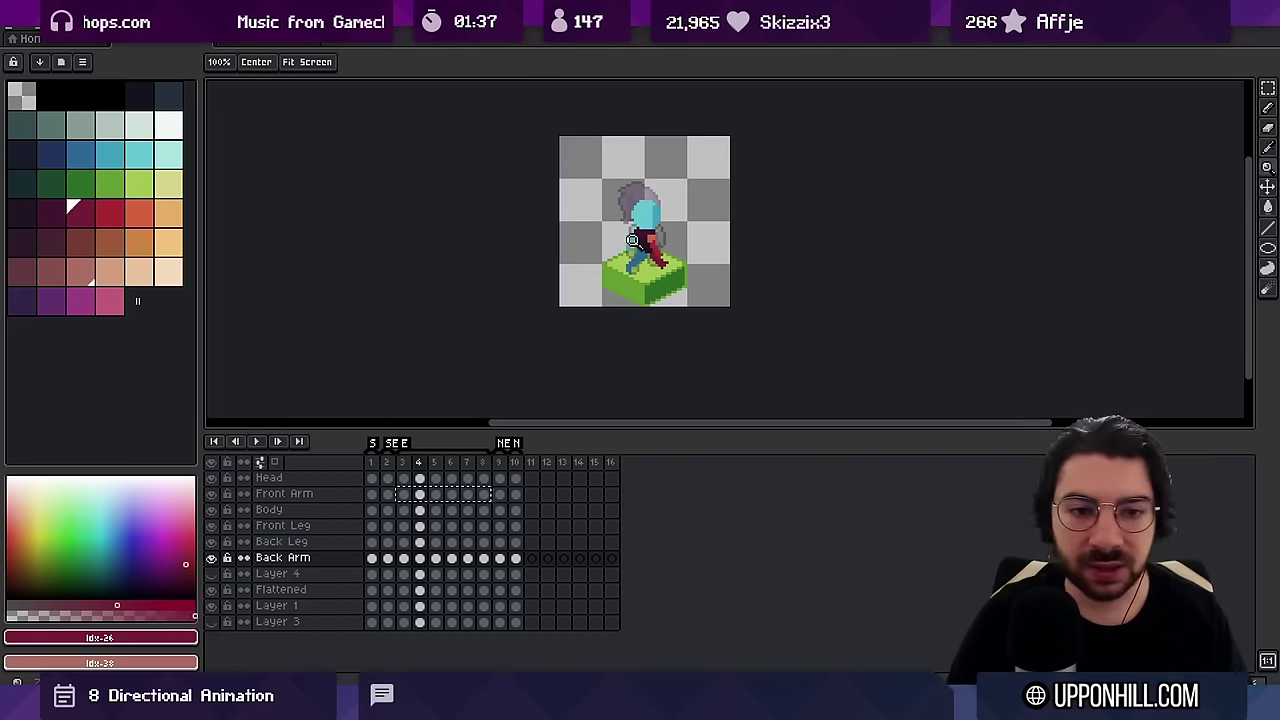
scroll(632, 240, up, 3)
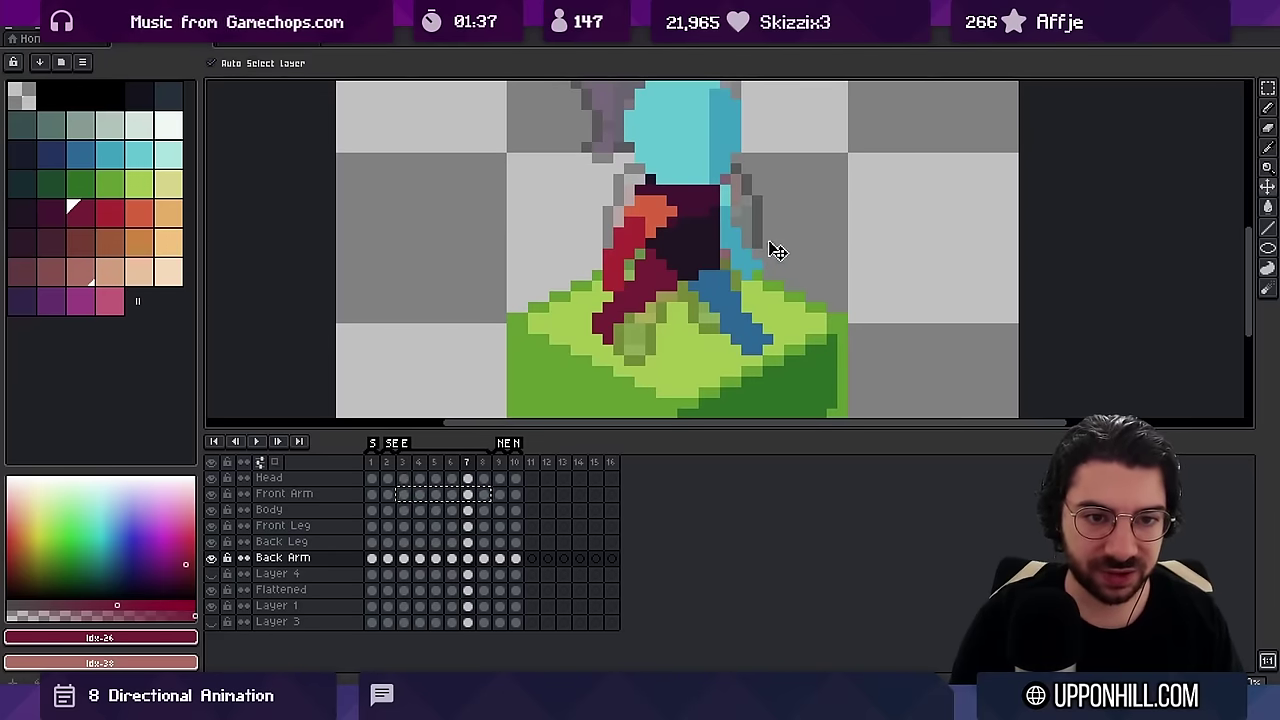
key(z)
scroll(705, 200, down, 3)
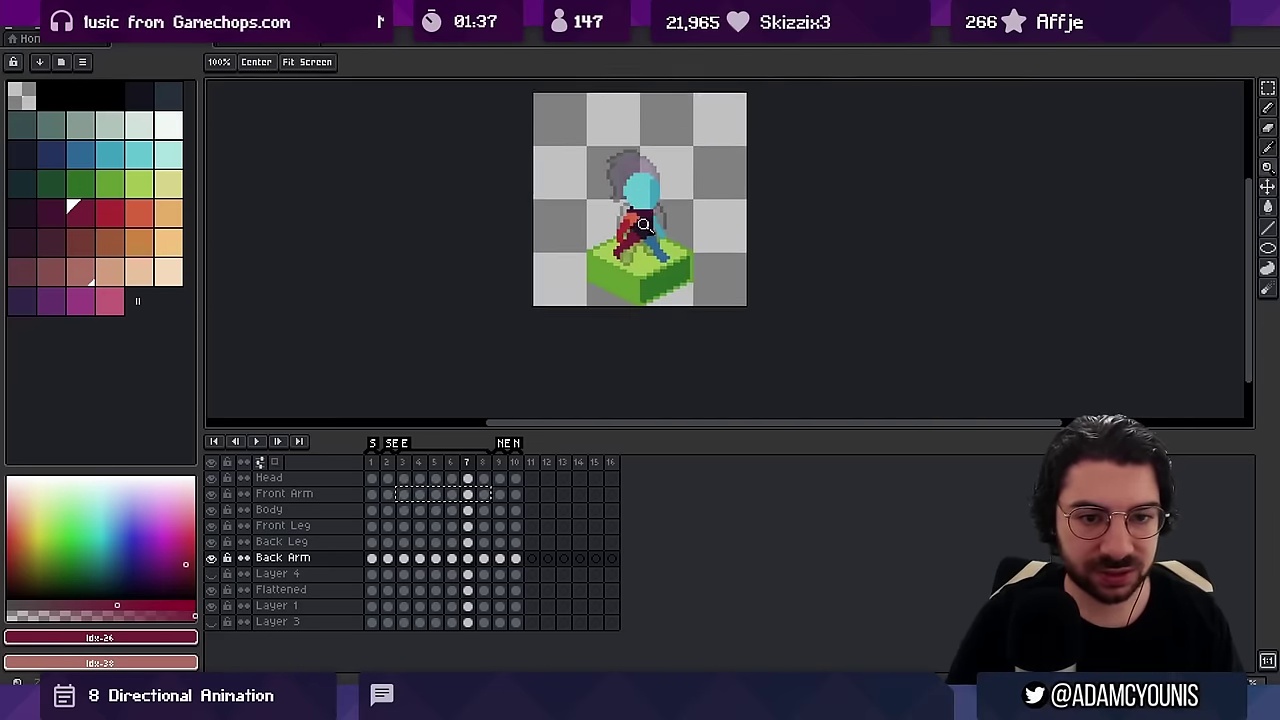
scroll(705, 200, up, 2)
alt+click(651, 231)
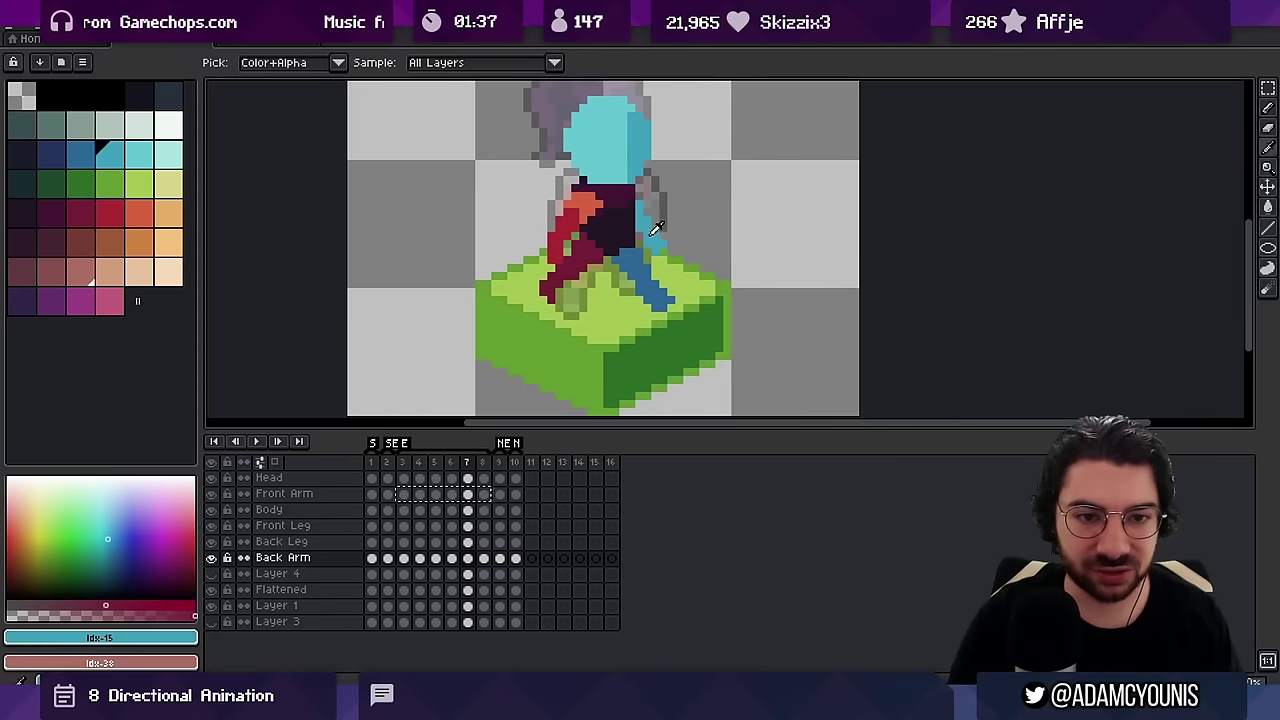
key(b)
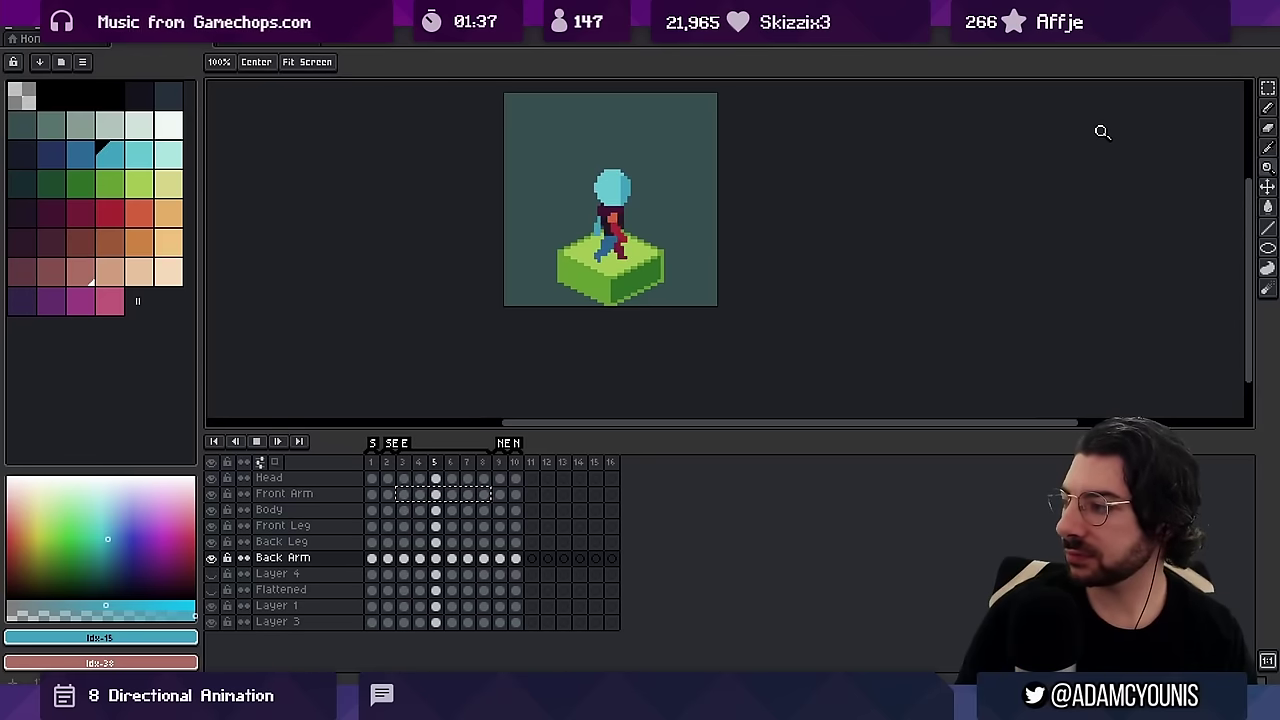
Examine the back arm's swing by comparing frames 6 to 8 up close and playing the east walk loop
key(Return)
key(Left)
key(Right)
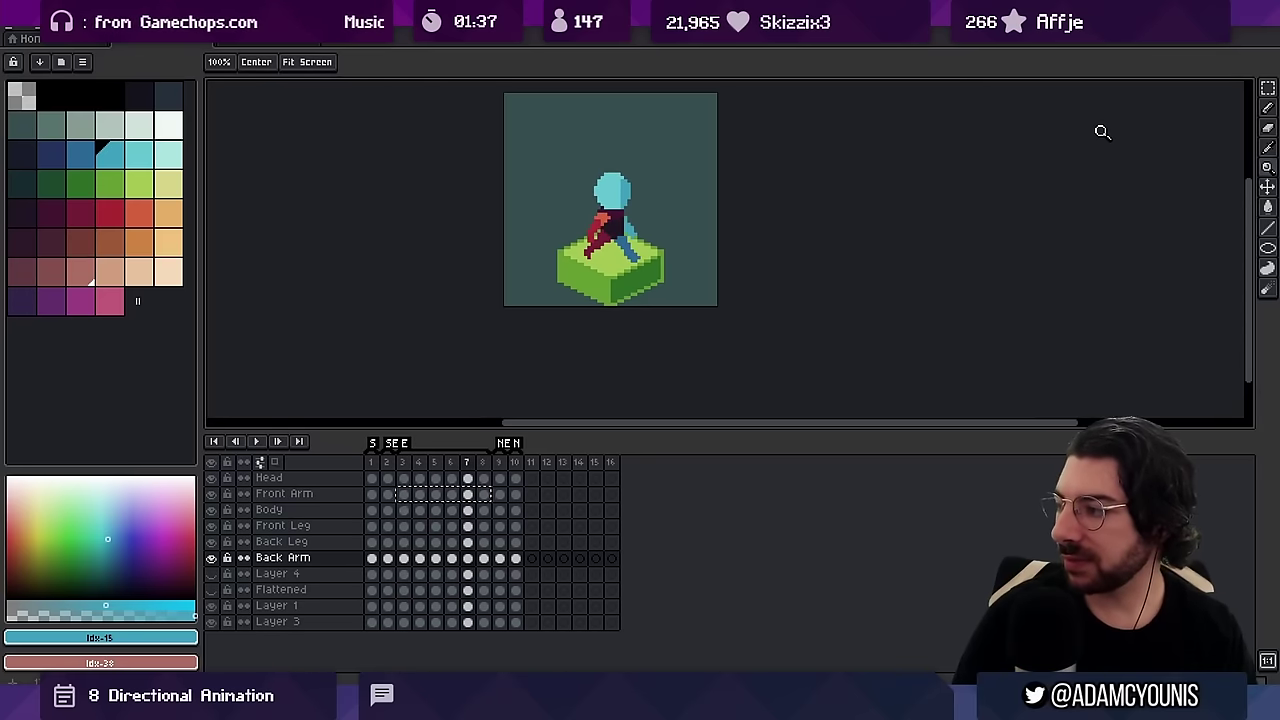
key(Left)
key(Right)
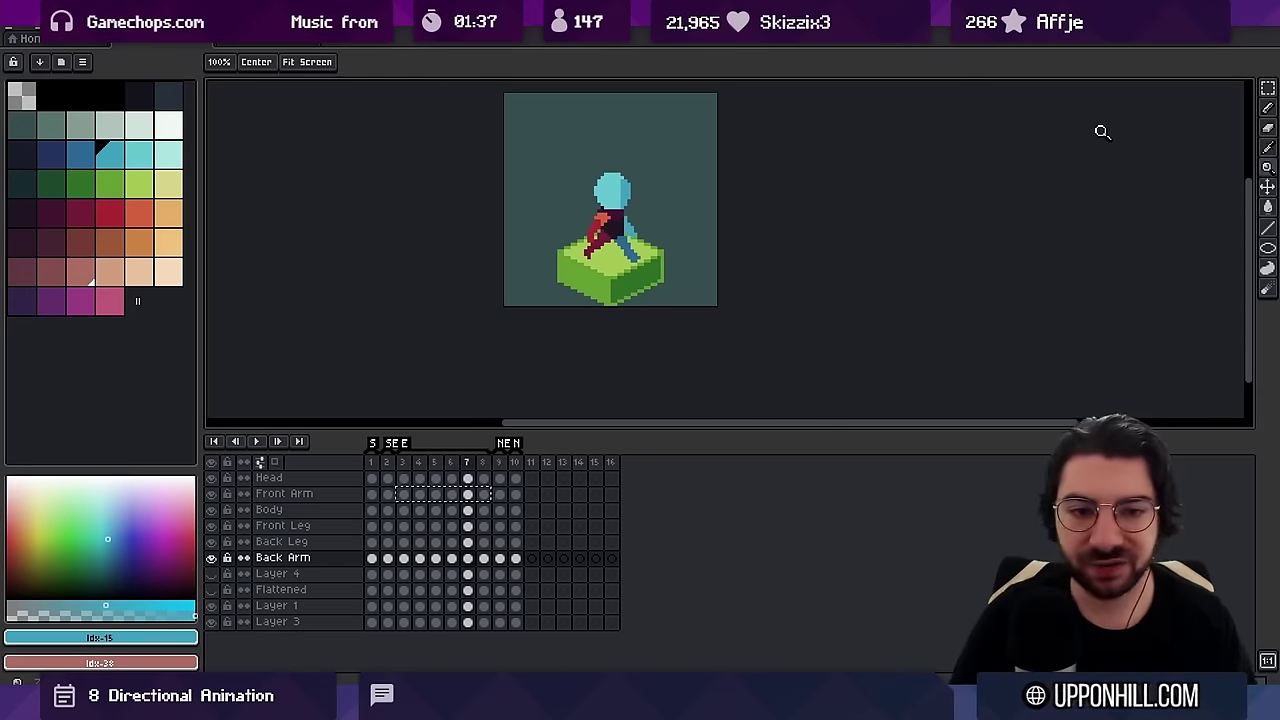
click(646, 207)
drag(484, 467, 468, 461)
ctrl+click(641, 249)
key(b)
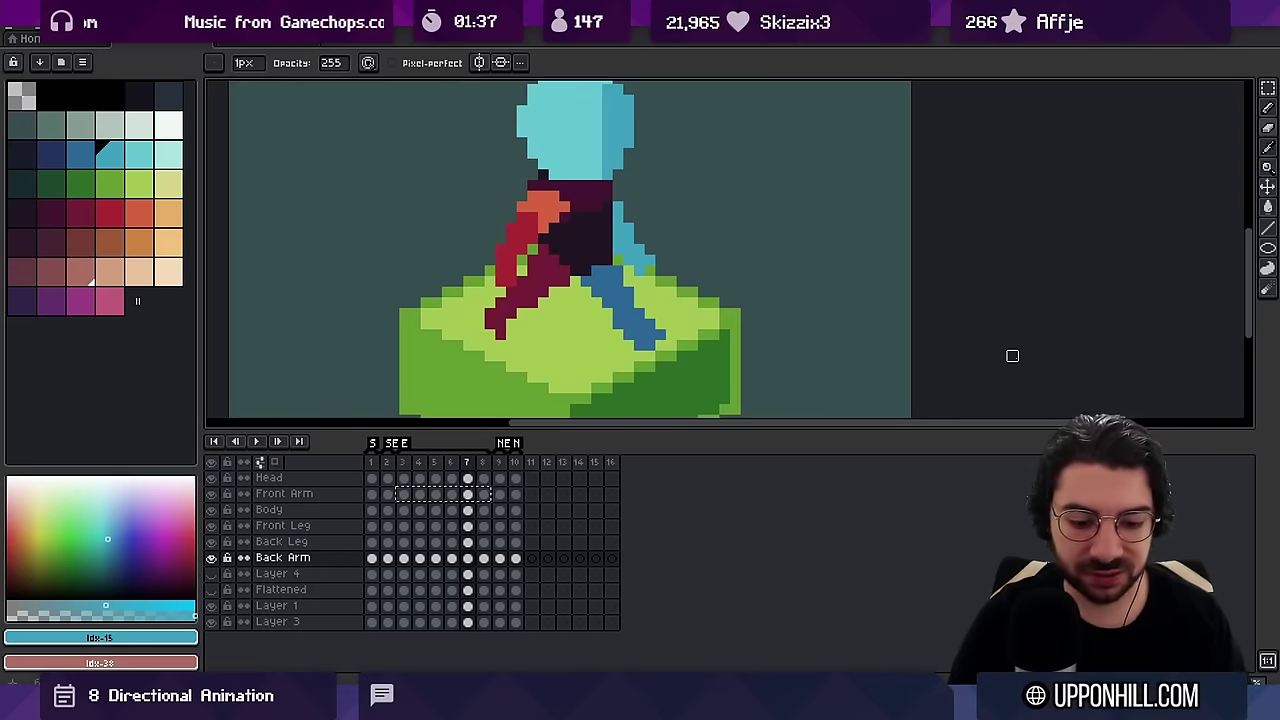
key(Right)
key(Left)
key(Left)
key(e)
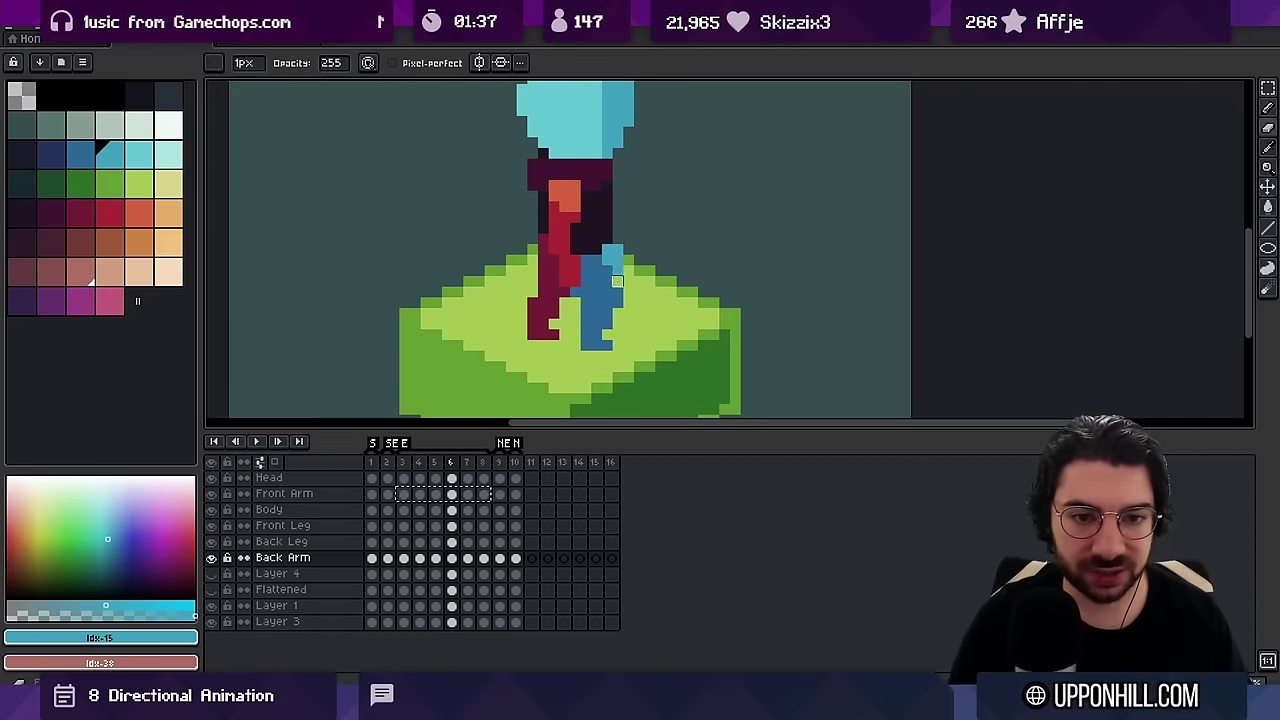
key(Right)
key(Return)
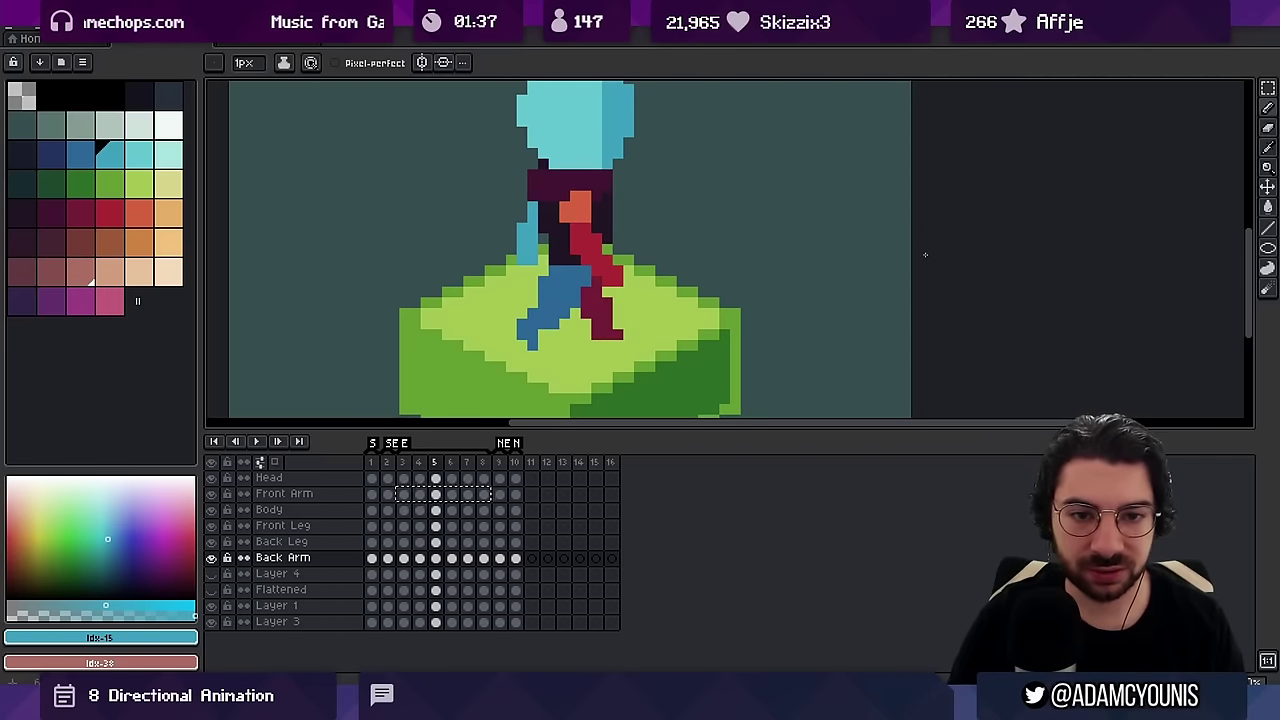
key(Return)
Move frame 5's back arm one pixel toward the torso and redraw its hand slightly farther back in Idx-15
key(v)
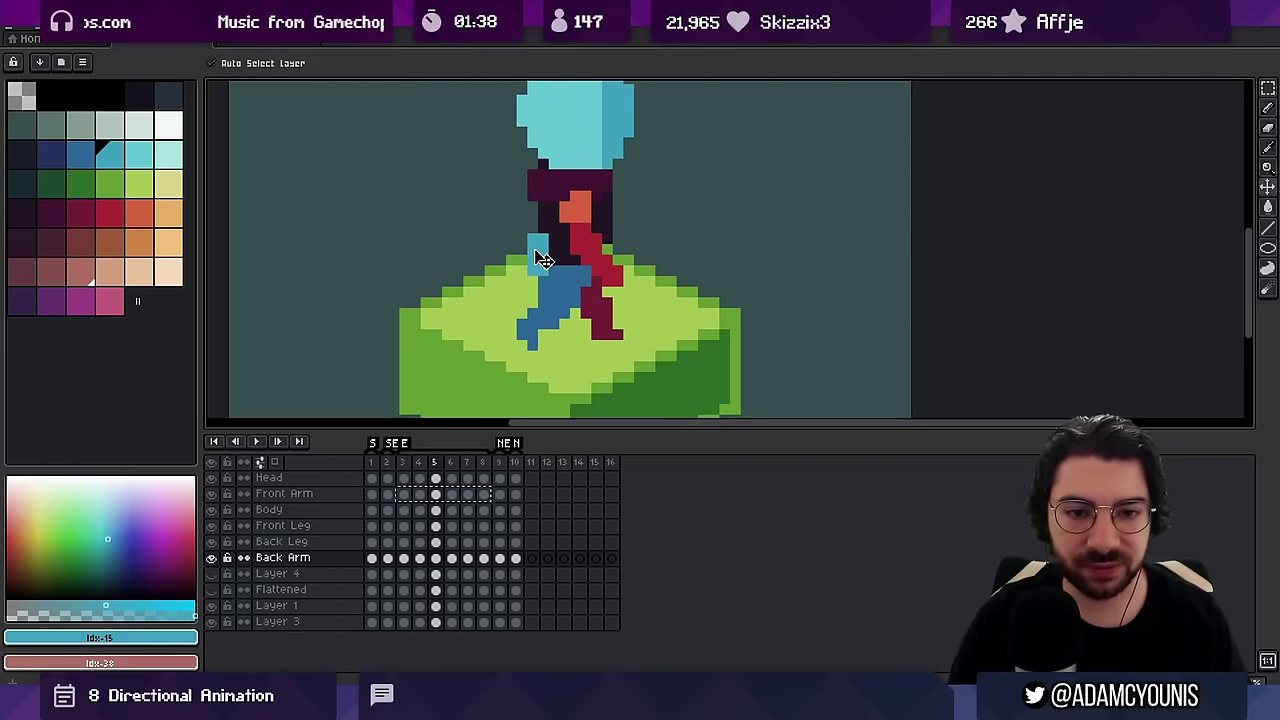
key(b)
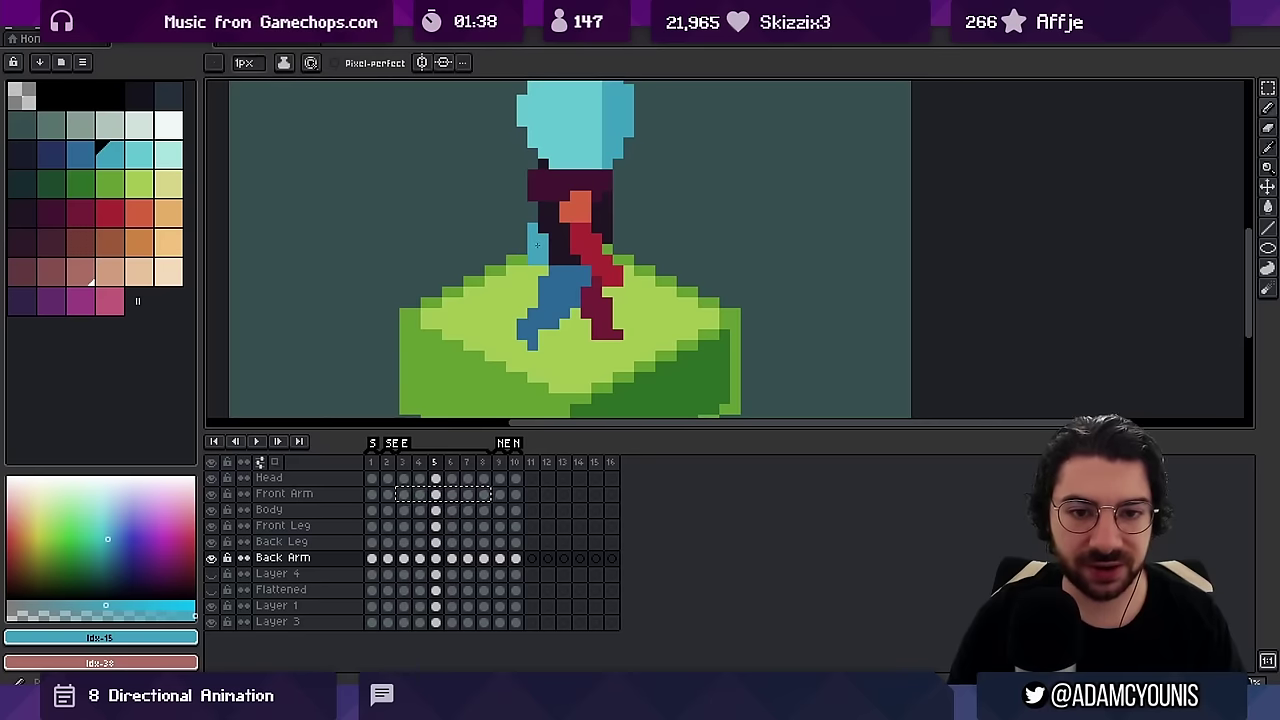
drag(522, 259, 522, 249)
key(e)
click(543, 260)
click(543, 249)
key(i)
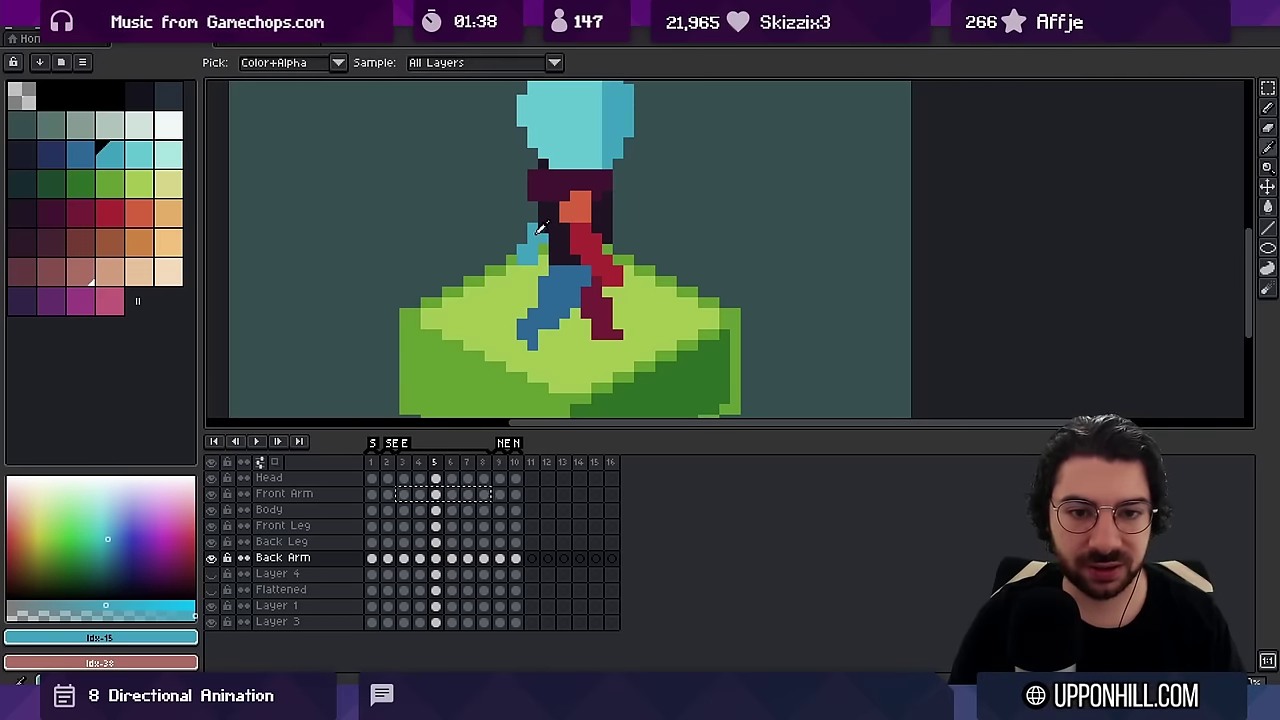
key(b)
click(532, 217)
key(z)
key(1)
key(Return)
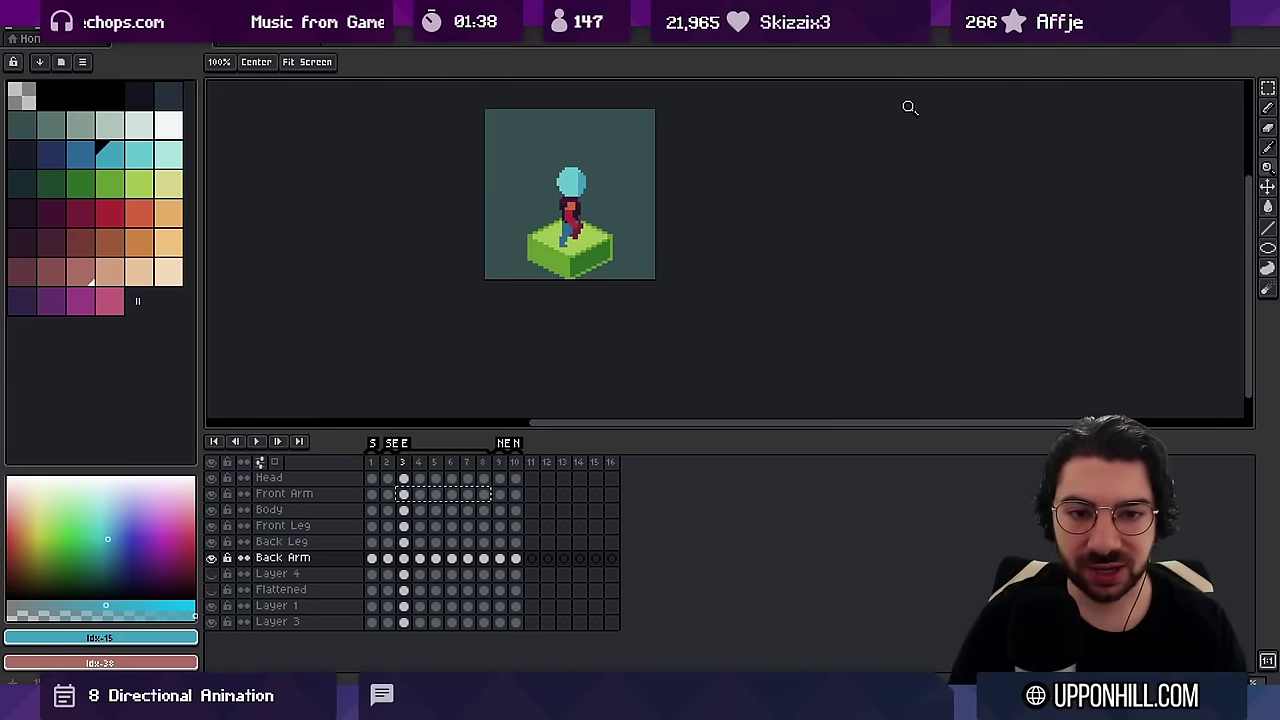
Erase the blue hand pixels that jut out behind the back arm in frame 5, leaving the arm straight
key(Return)
key(Right)
scroll(561, 205, up, 5)
key(e)
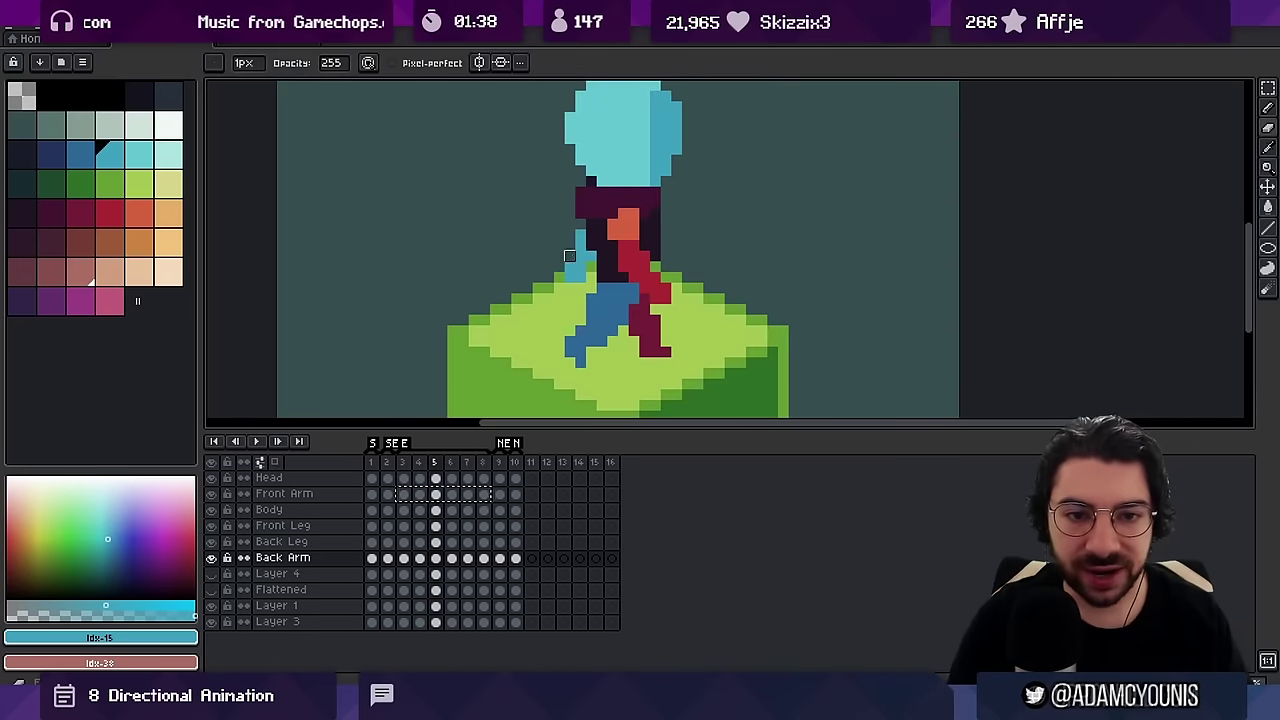
drag(571, 256, 571, 269)
key(i)
key(b)
key(z)
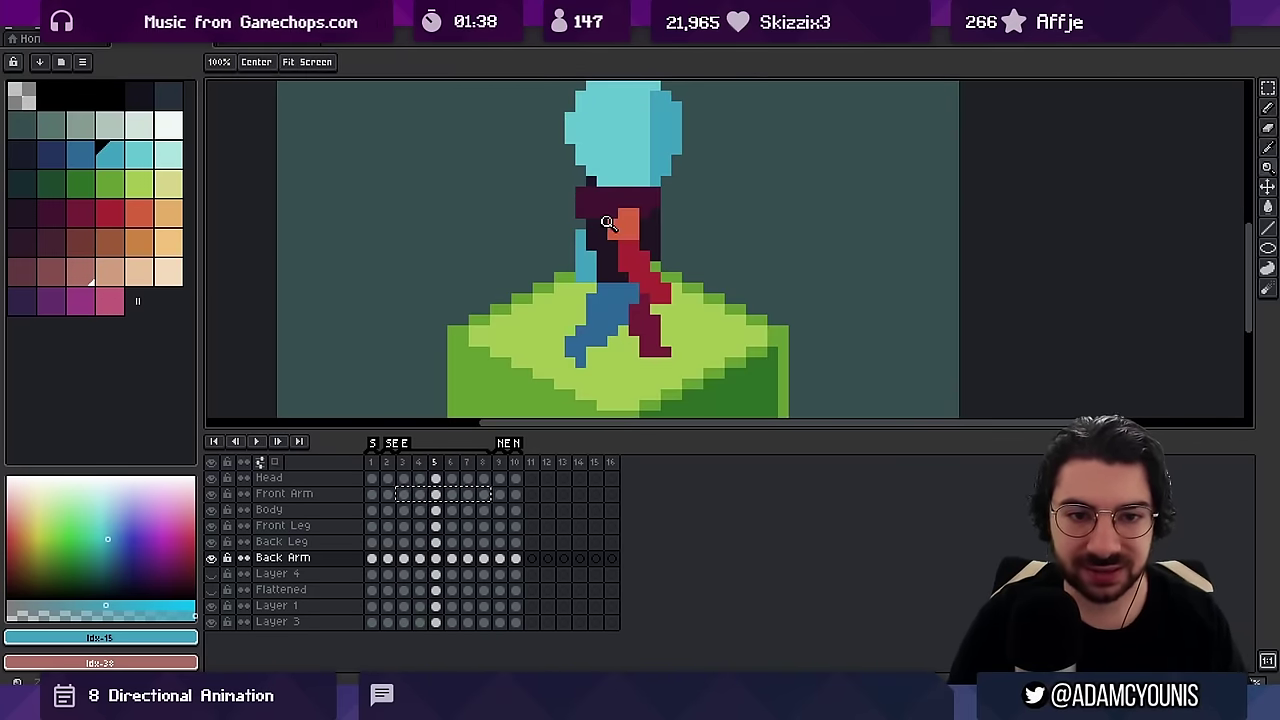
scroll(605, 221, down, 5)
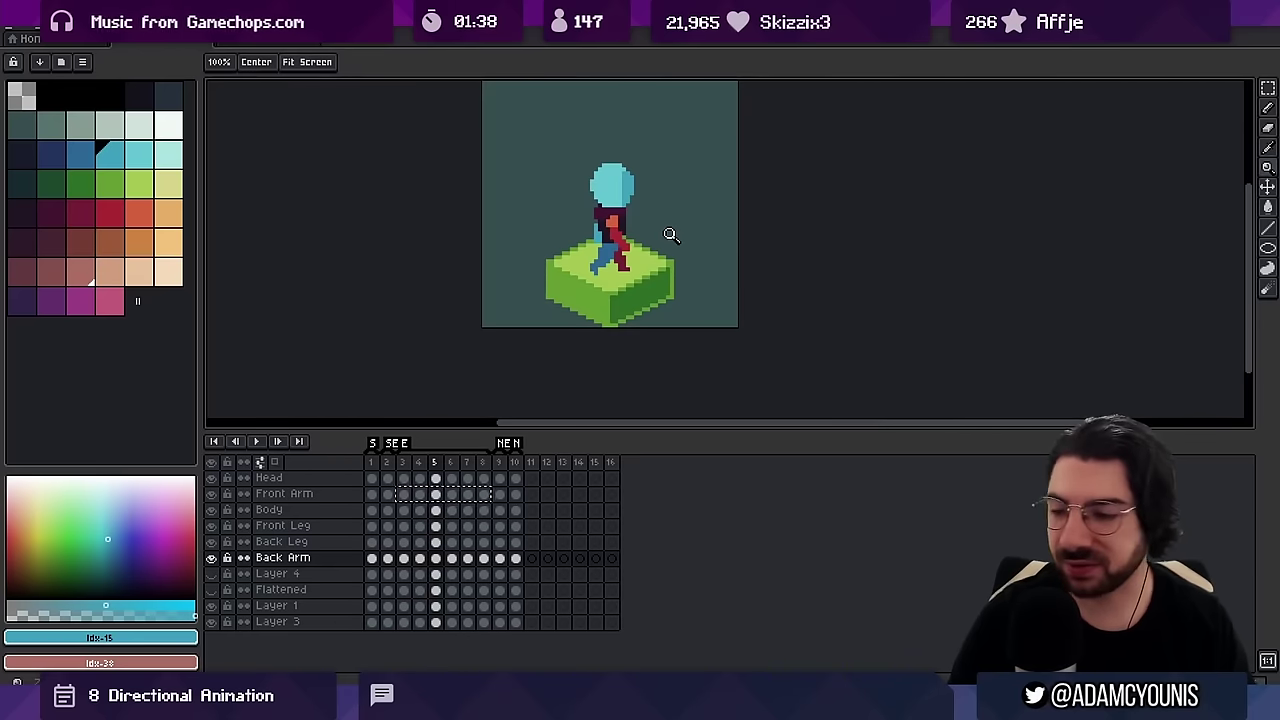
Flip through frames 3 to 8 to check how the back arm swings against the front arm
key(Right)
key(Right)
key(Right)
key(Right)
key(Right)
key(Right)
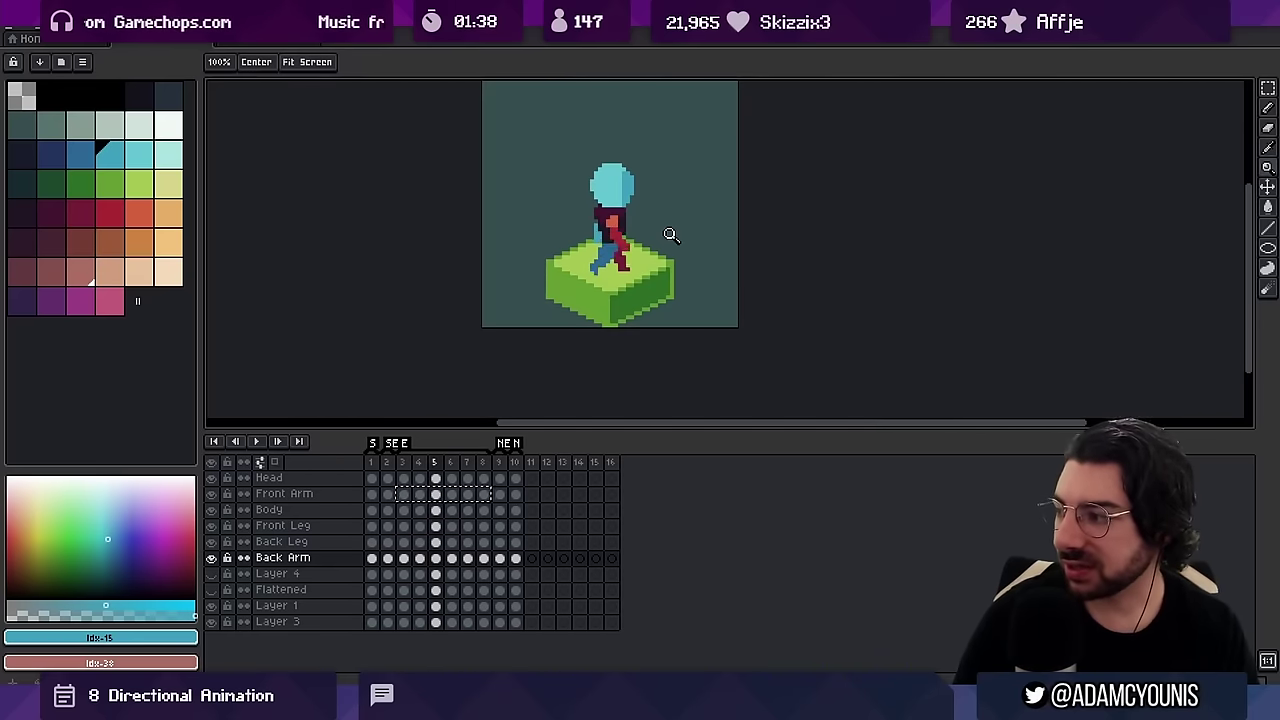
key(Right)
key(Right)
key(Right)
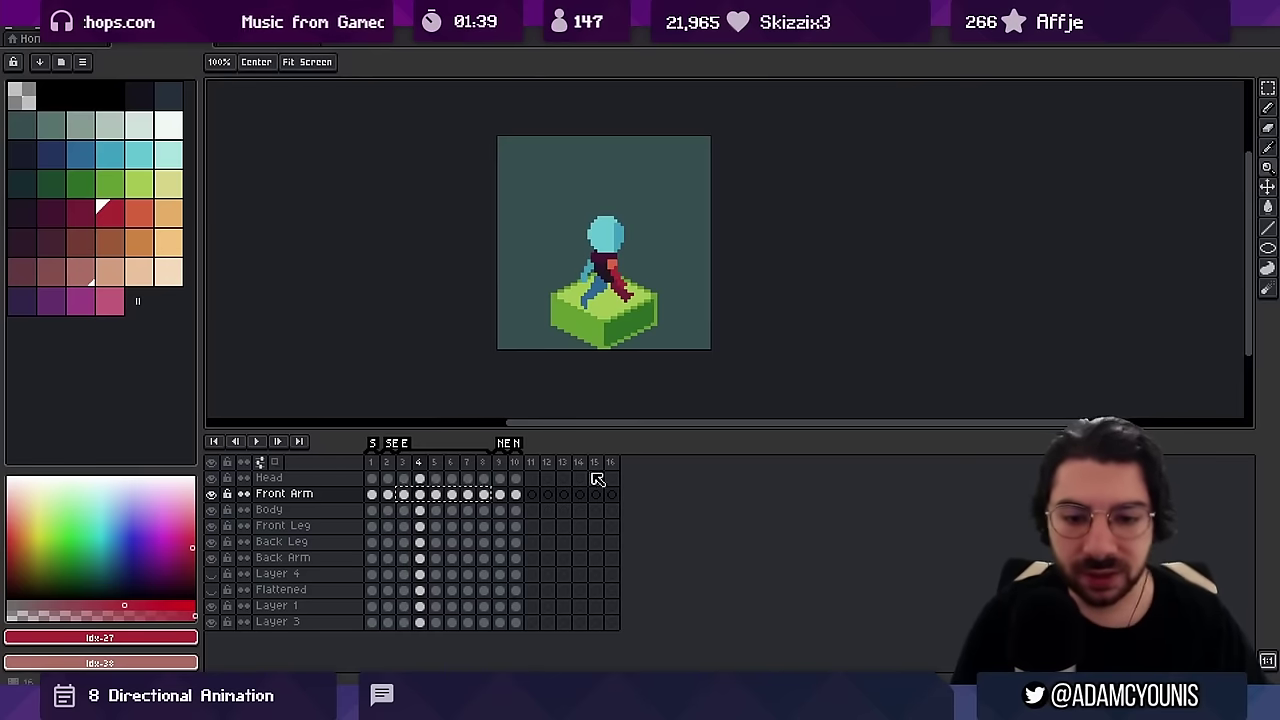
Set the duration of frames 1 to 10 to 100 milliseconds
drag(518, 467, 370, 462)
right_click(421, 461)
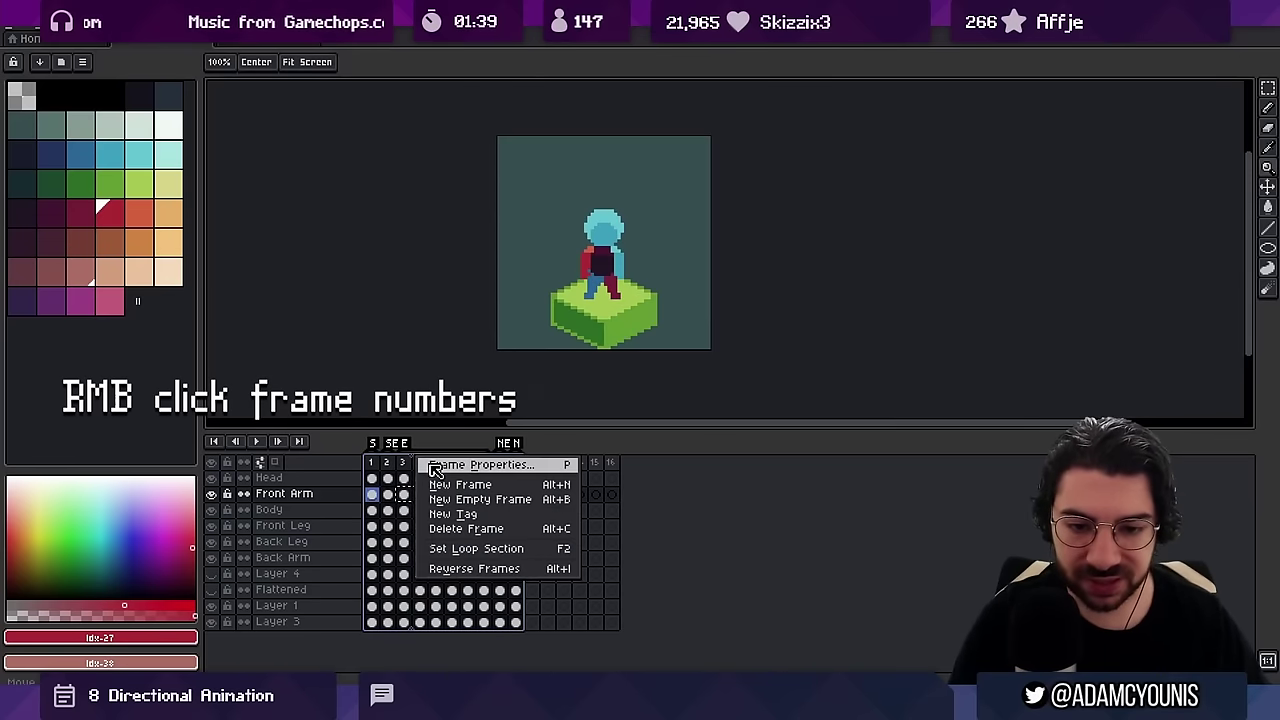
click(480, 466)
text(1)
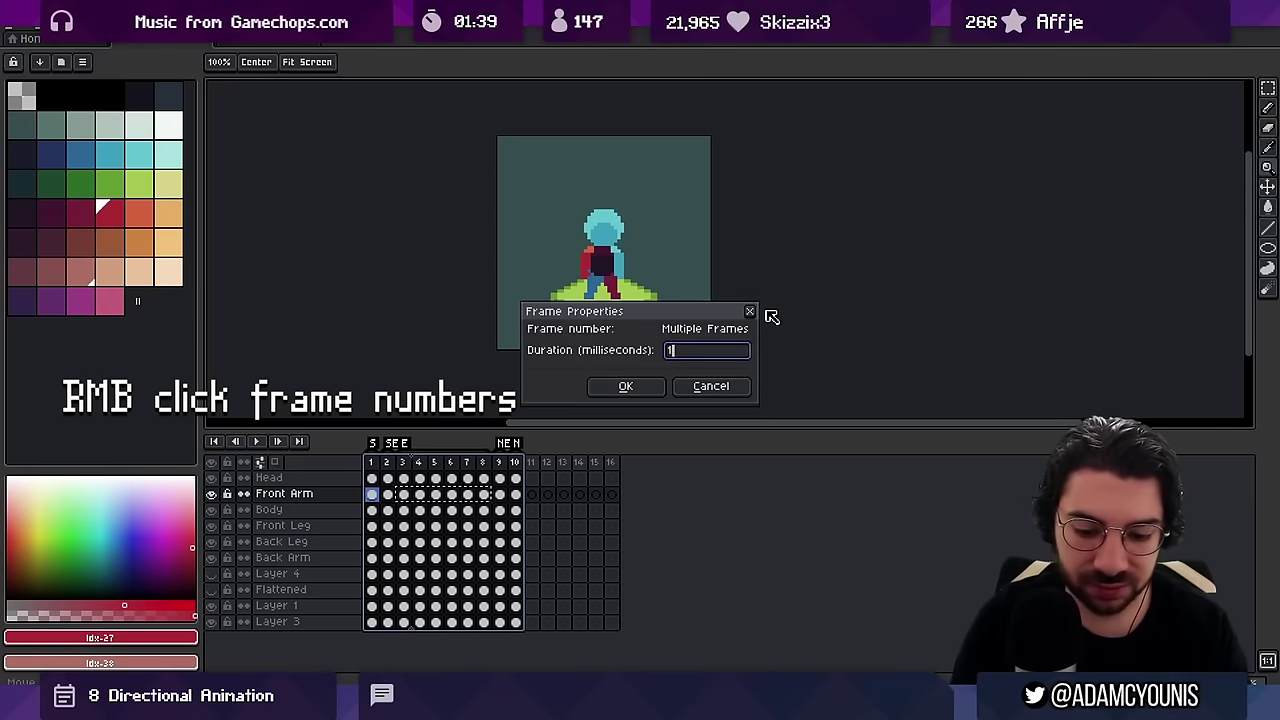
text(00)
key(Return)
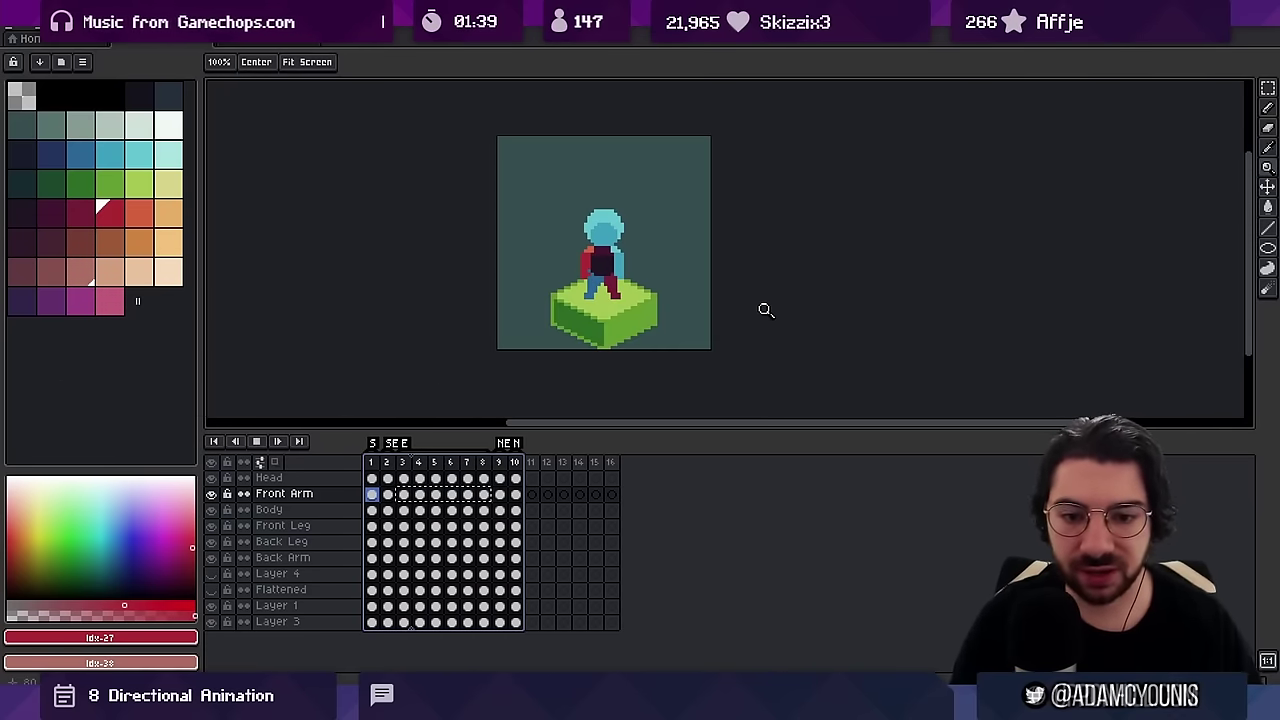
Review the limb motion across frames 4 to 8 of the east walk cycle
click(403, 463)
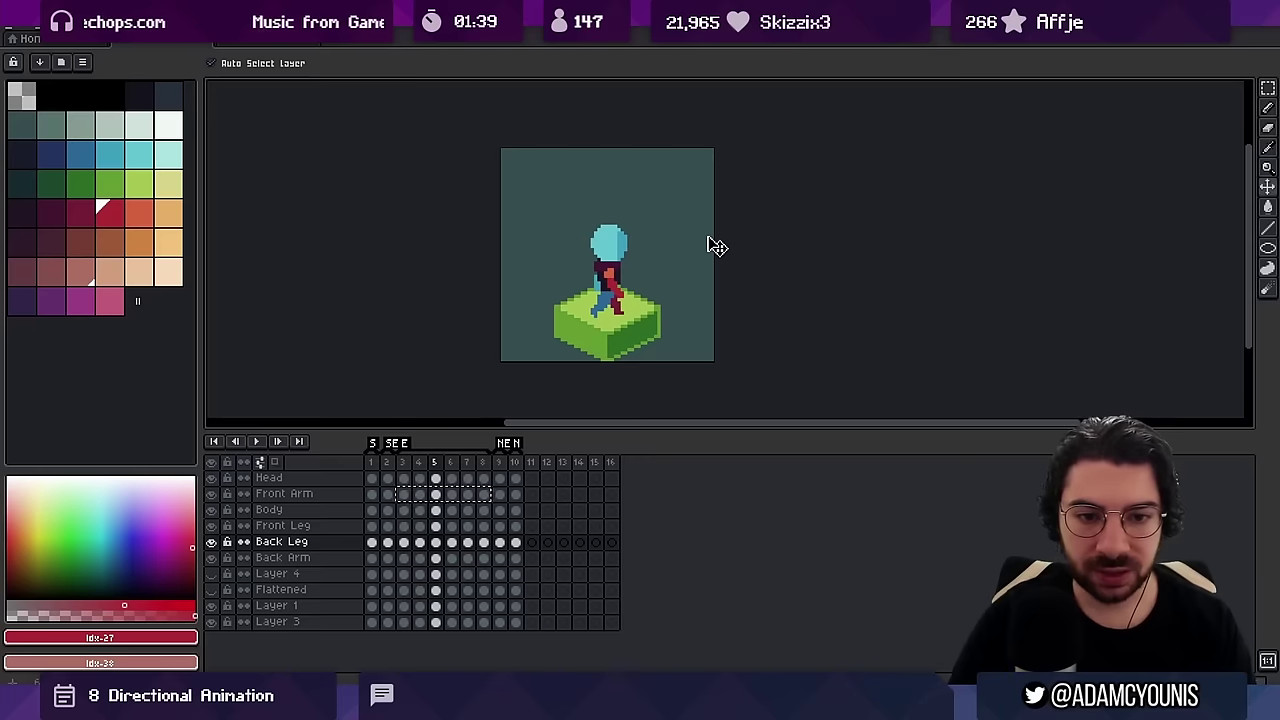
key(Right)
key(Left)
key(Left)
key(Right)
key(Right)
key(Right)
key(Right)
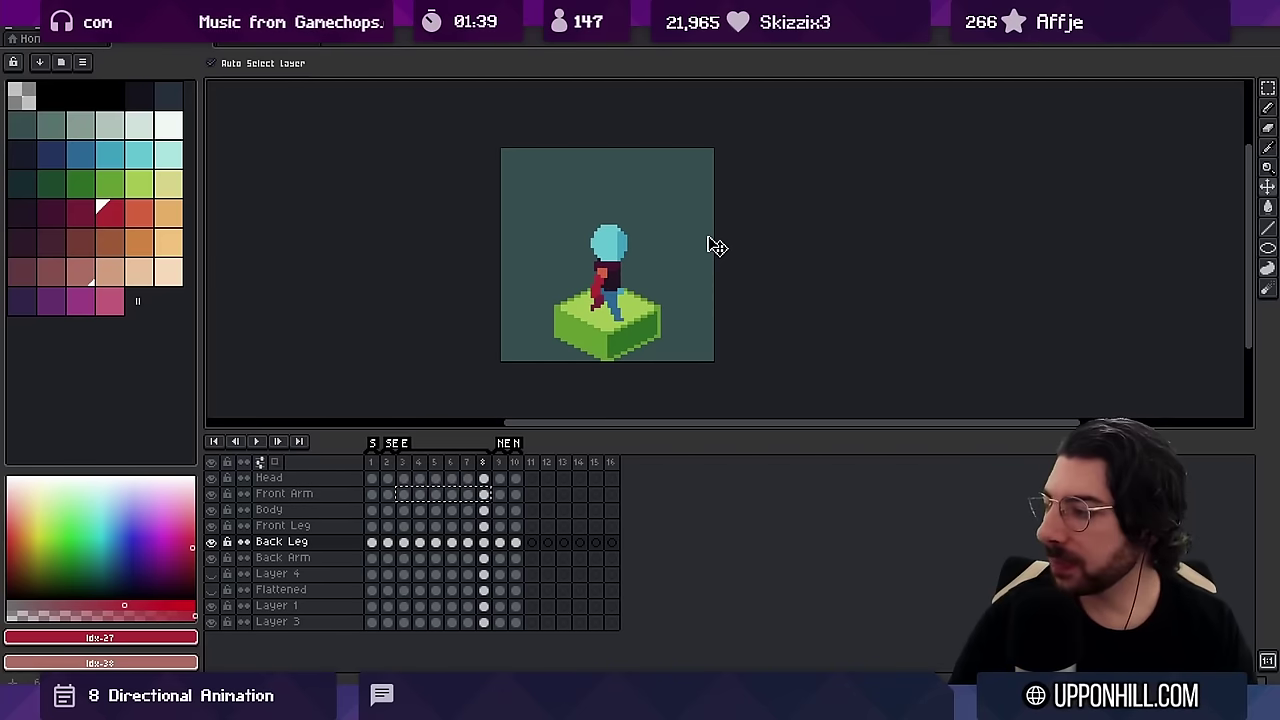
Examine both legs' poses up close in frames 3 to 6
scroll(625, 333, up, 3)
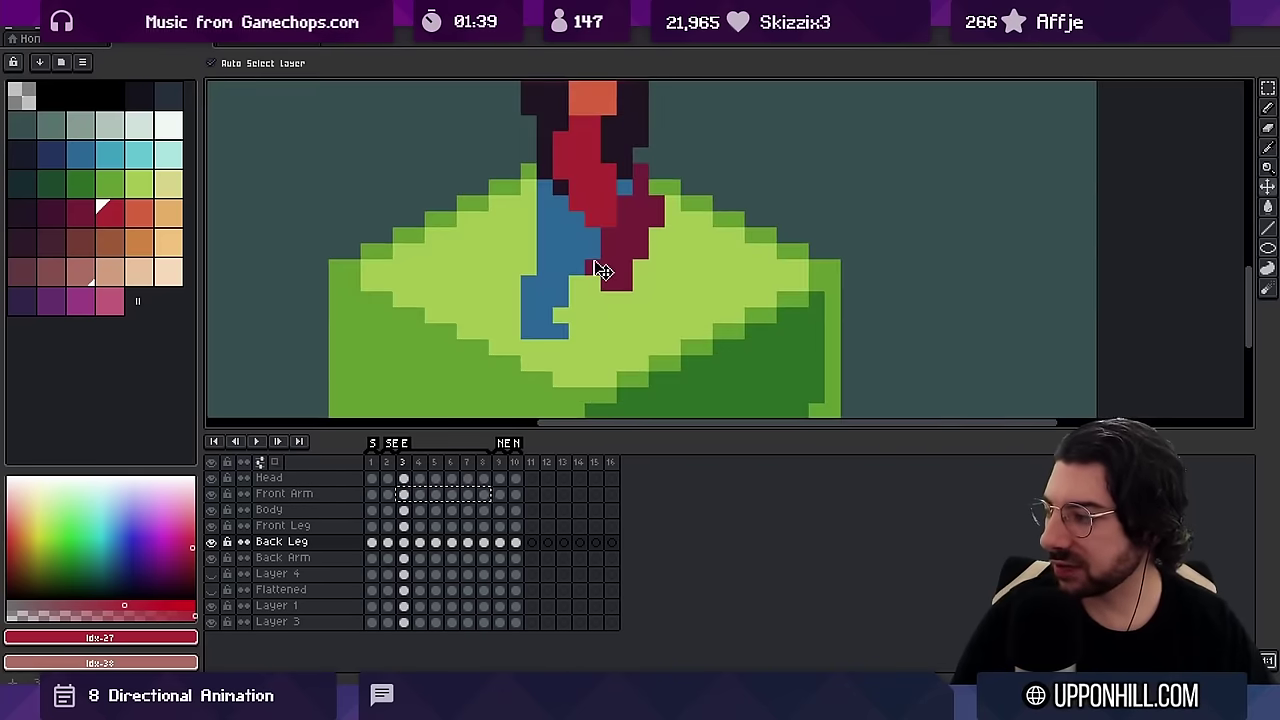
key(b)
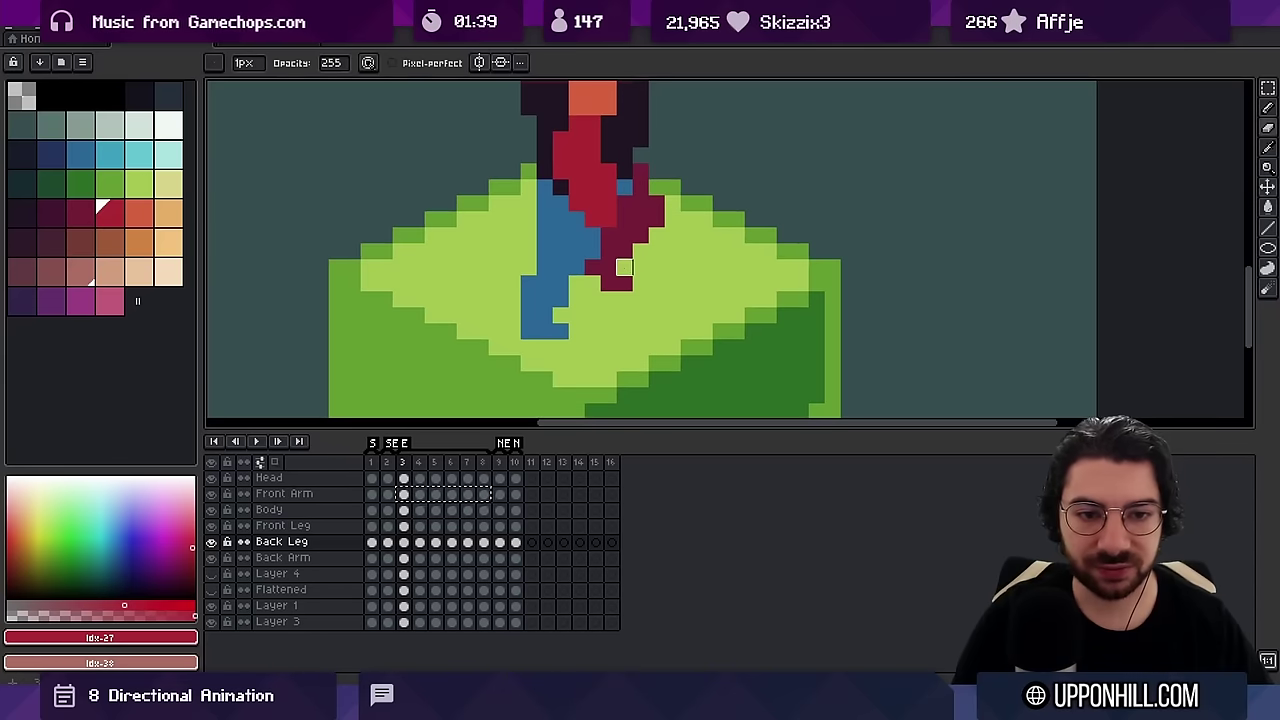
scroll(675, 272, down, 3)
scroll(679, 269, up, 2)
key(v)
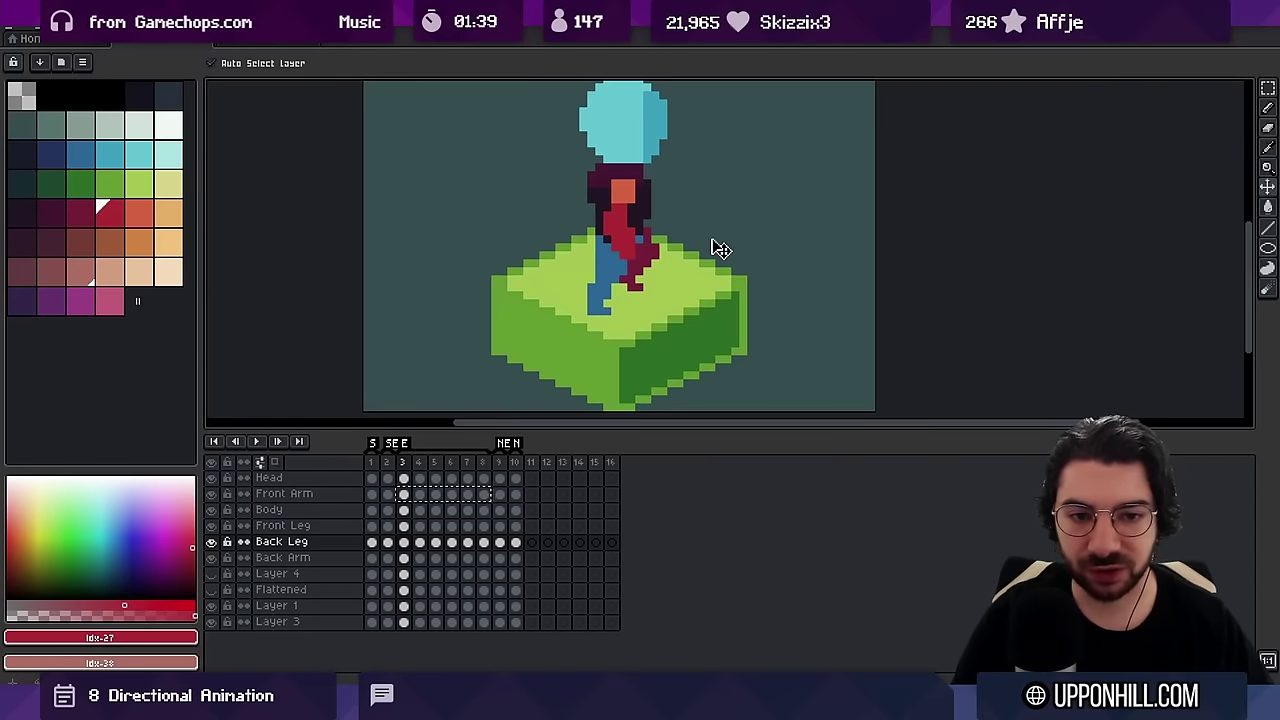
key(Right)
key(Right)
key(Right)
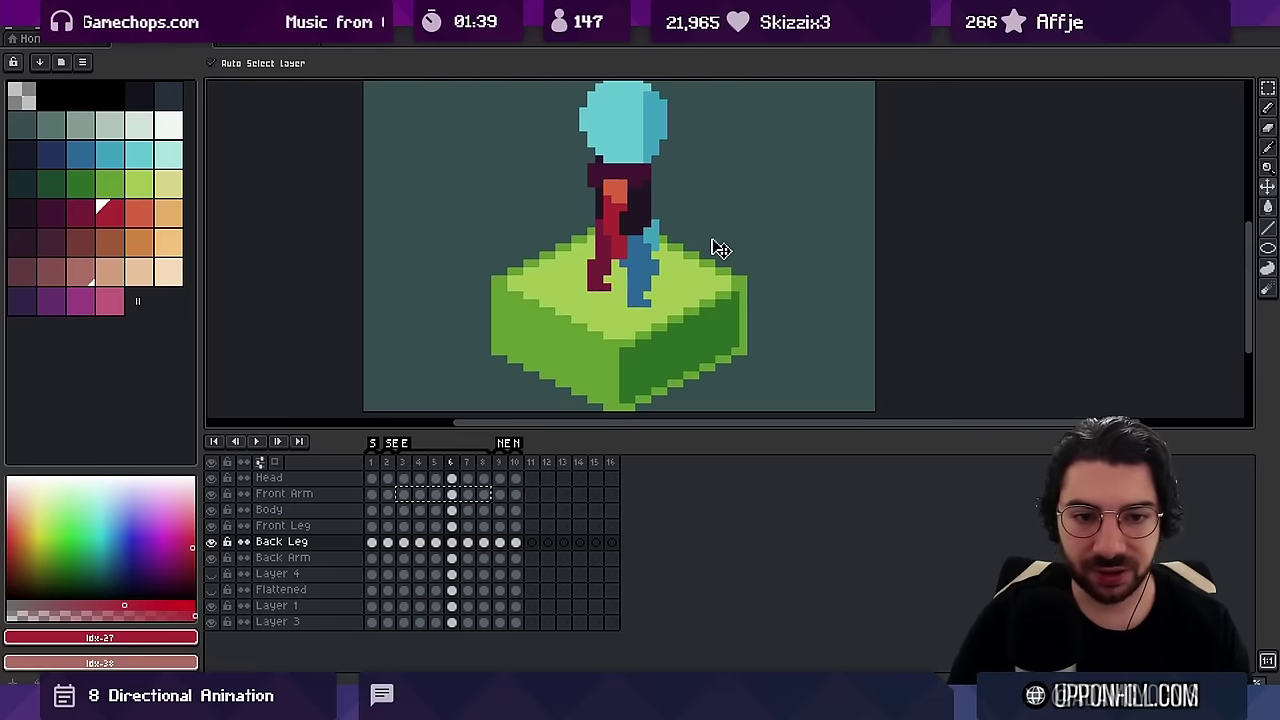
key(Left)
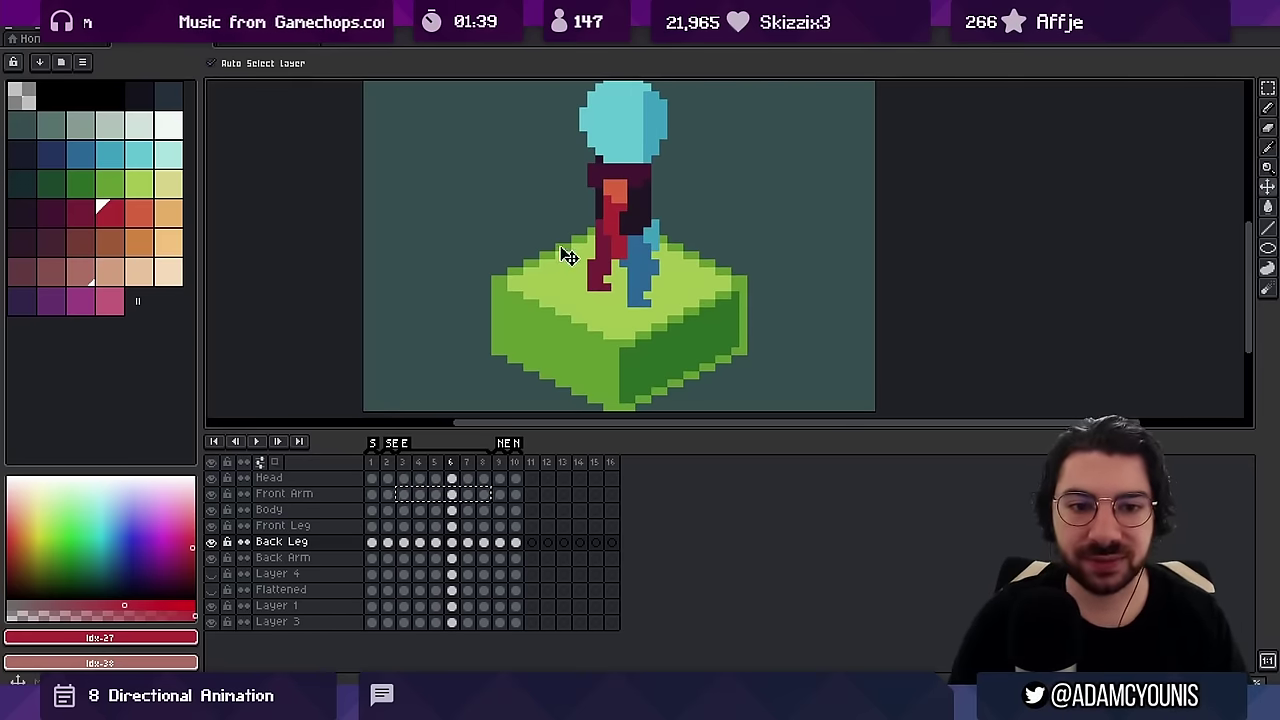
Extend the back leg's foot one pixel lower in frame 6 using its maroon Idx-26
key(b)
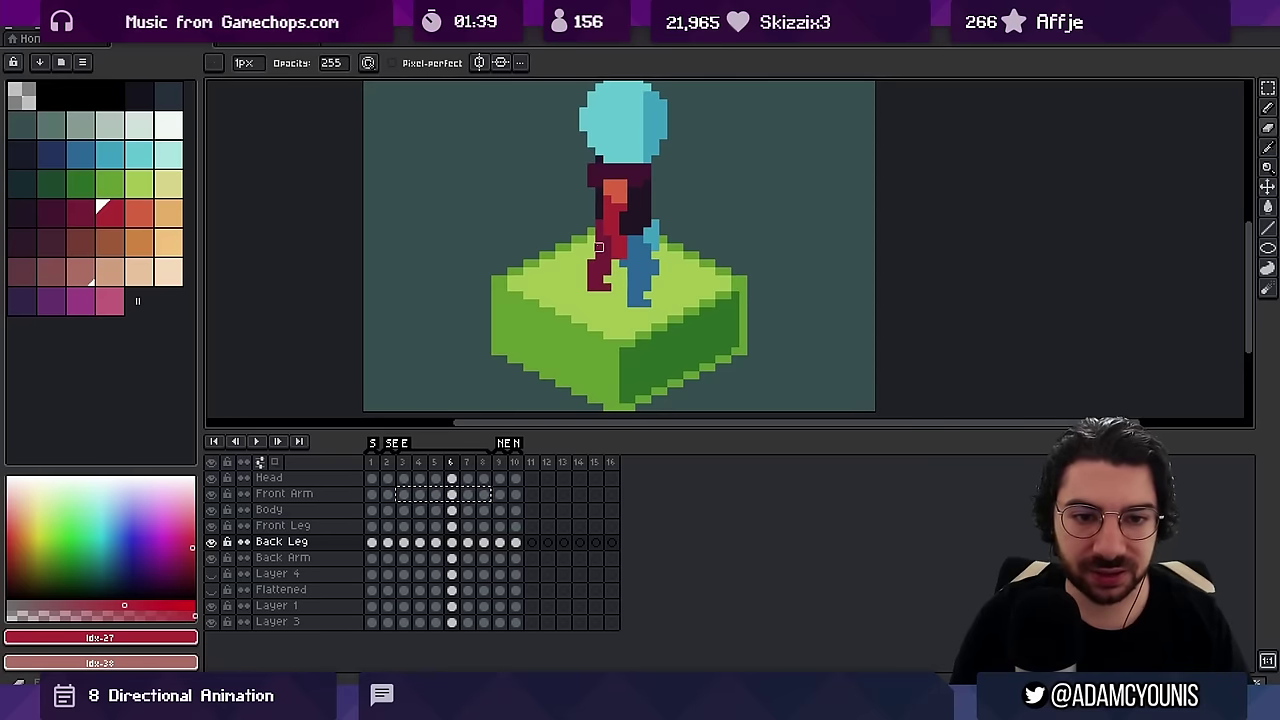
alt+click(612, 260)
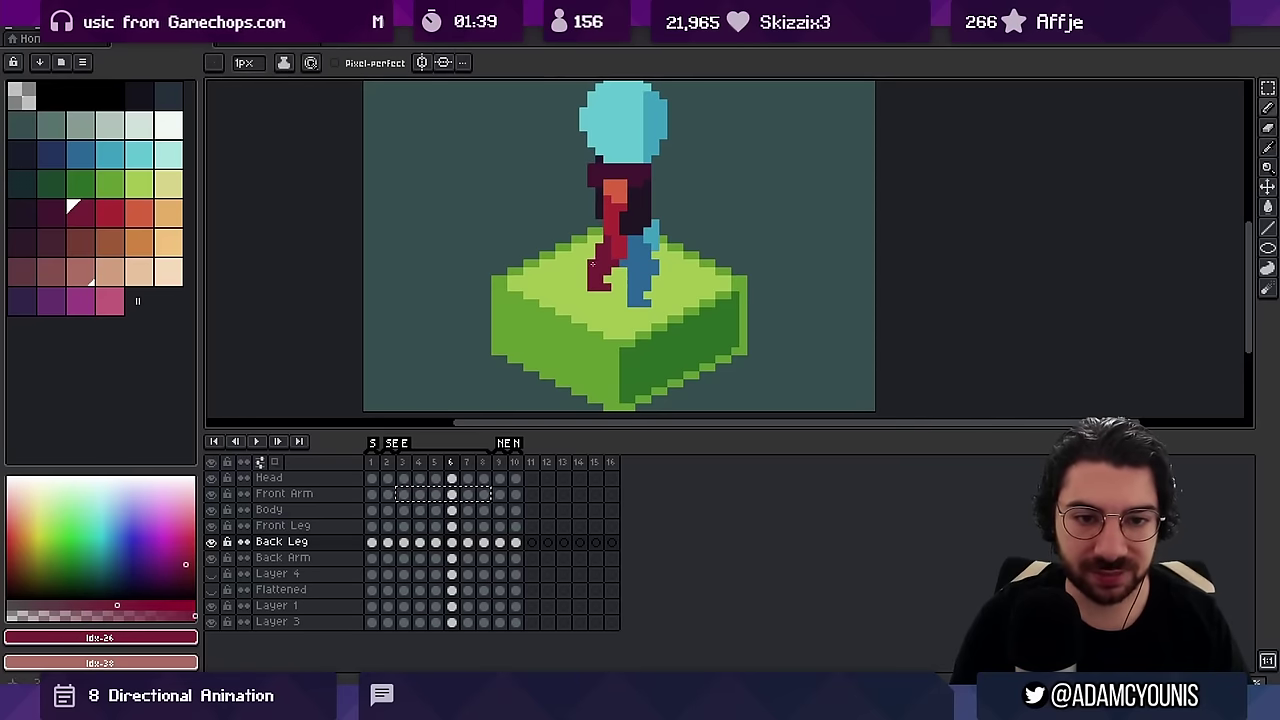
click(604, 289)
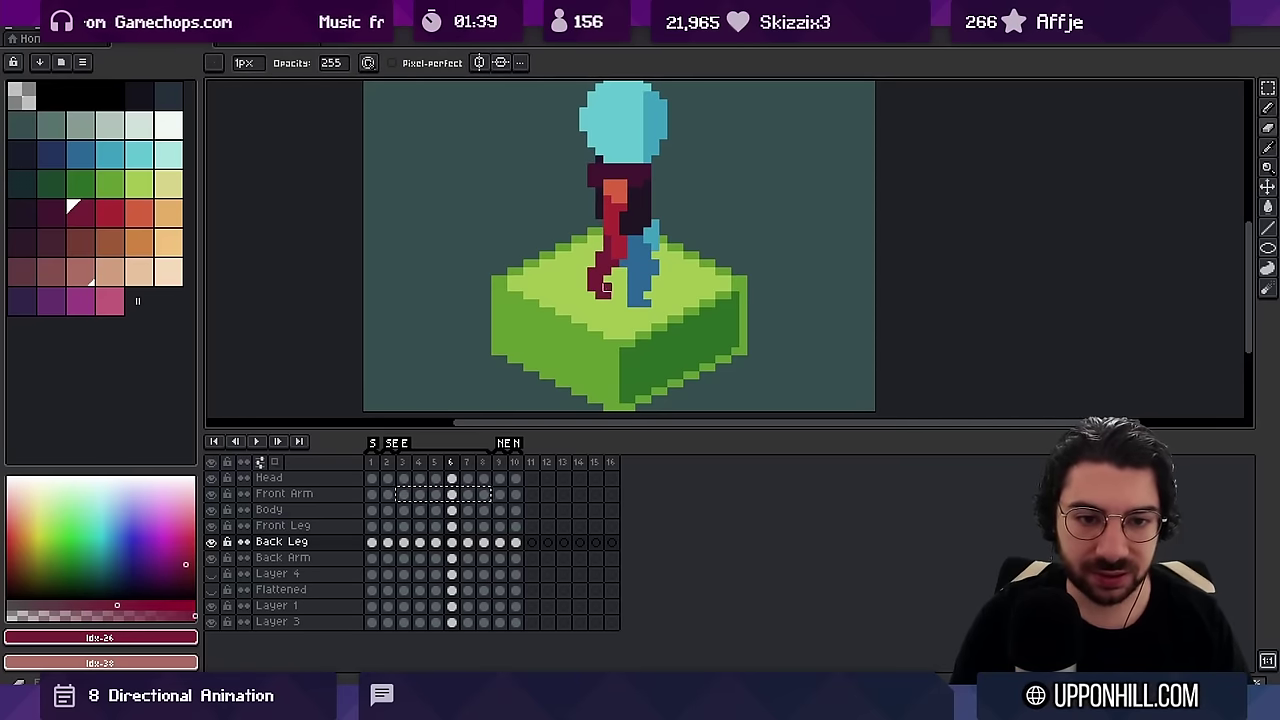
Reshape the Front Leg's lower leg and foot in frame 6 with its blue Idx-14 so the foot trails farther back
ctrl+click(643, 280)
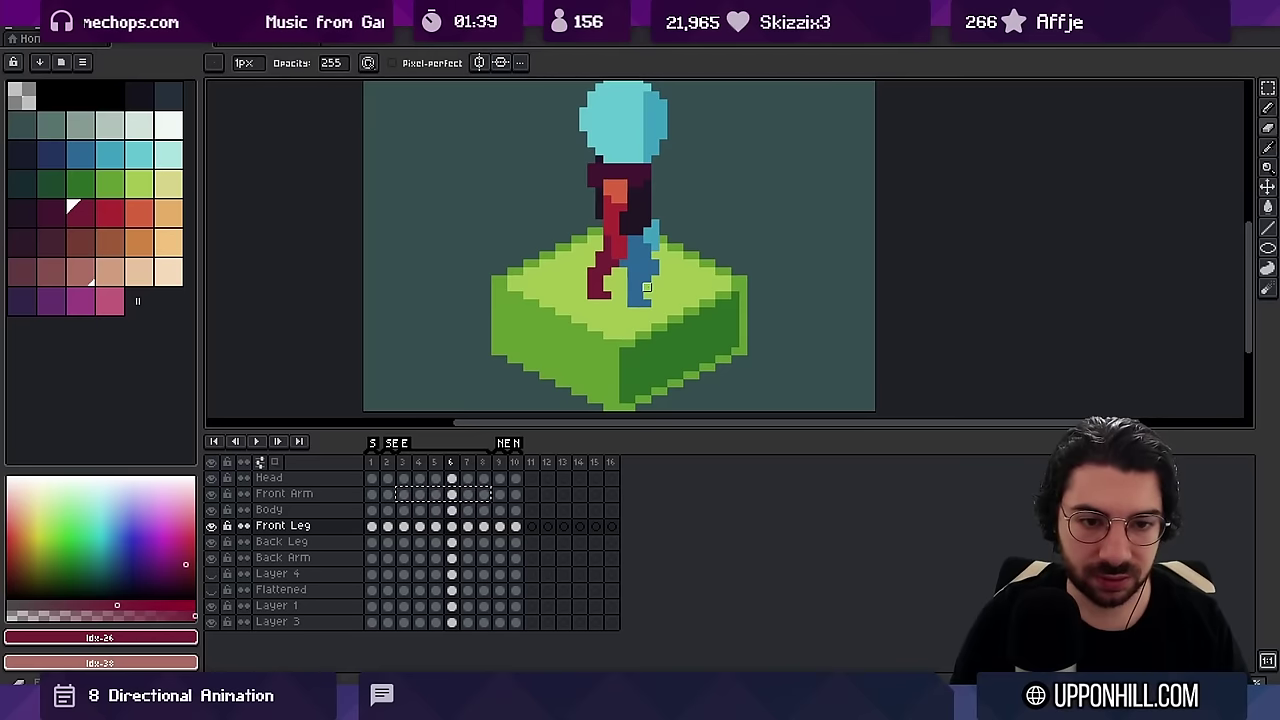
alt+click(643, 299)
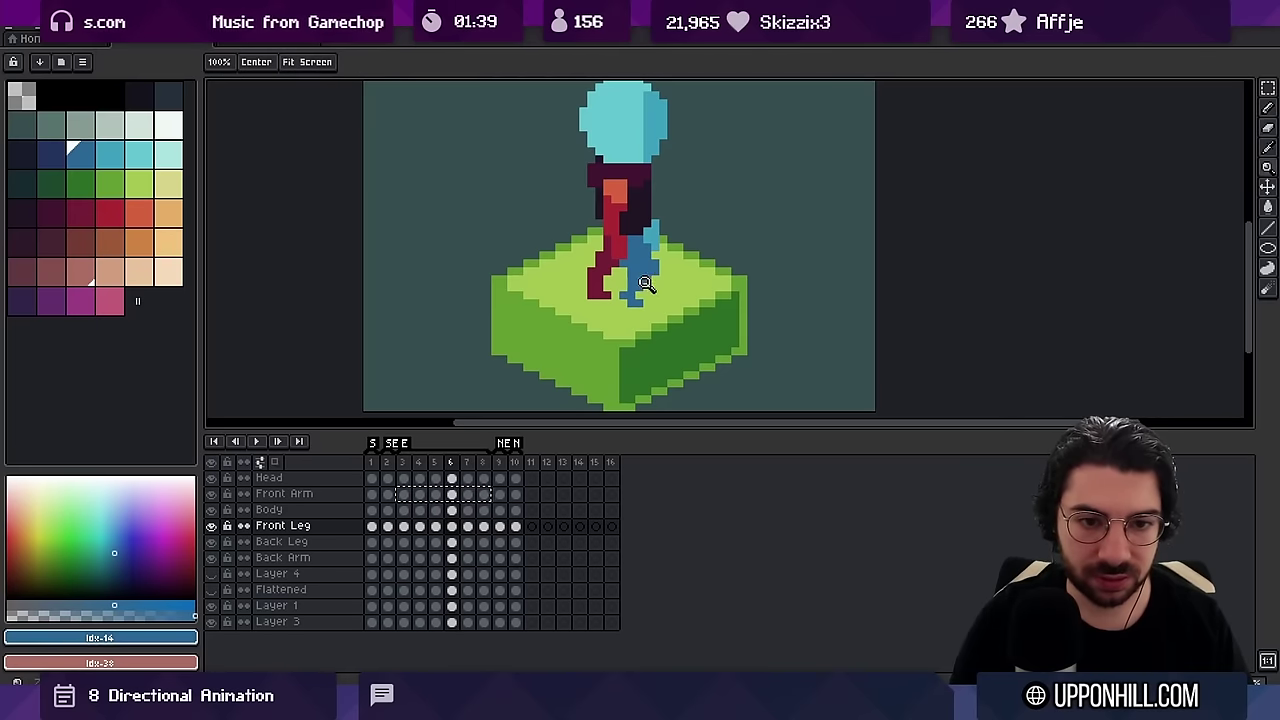
key(z)
scroll(648, 221, down, 4)
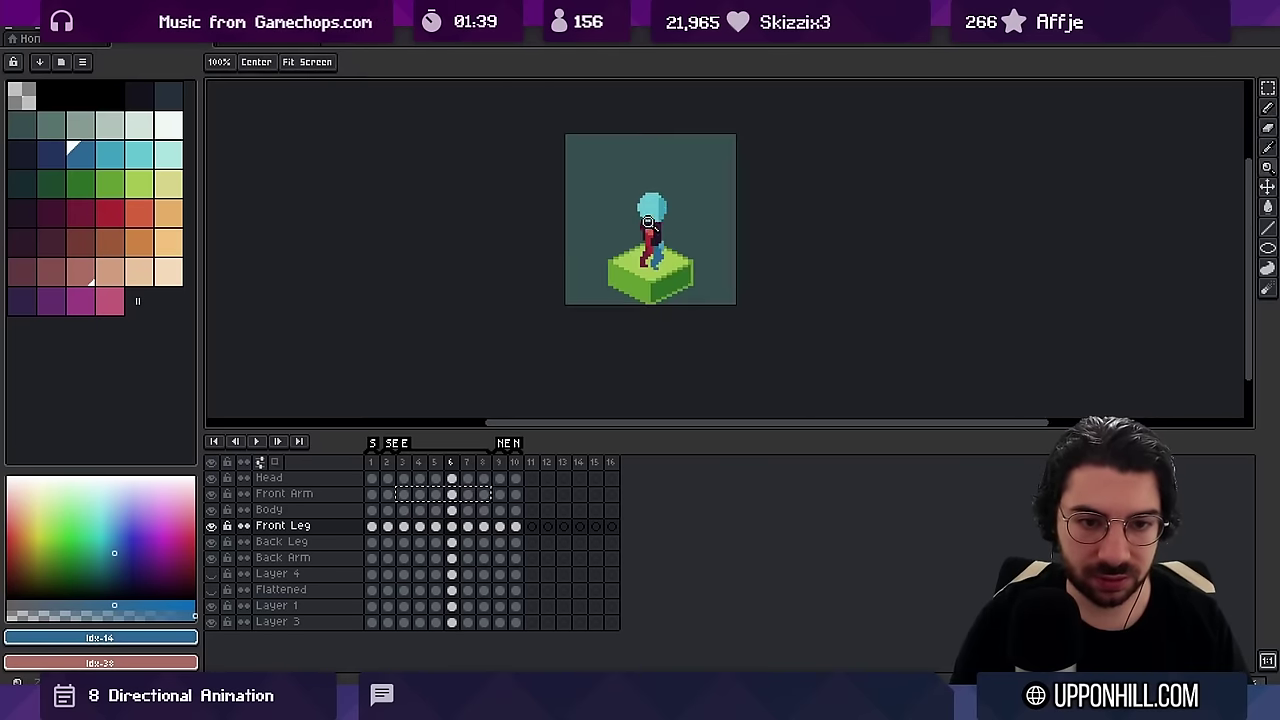
scroll(660, 238, up, 3)
key(b)
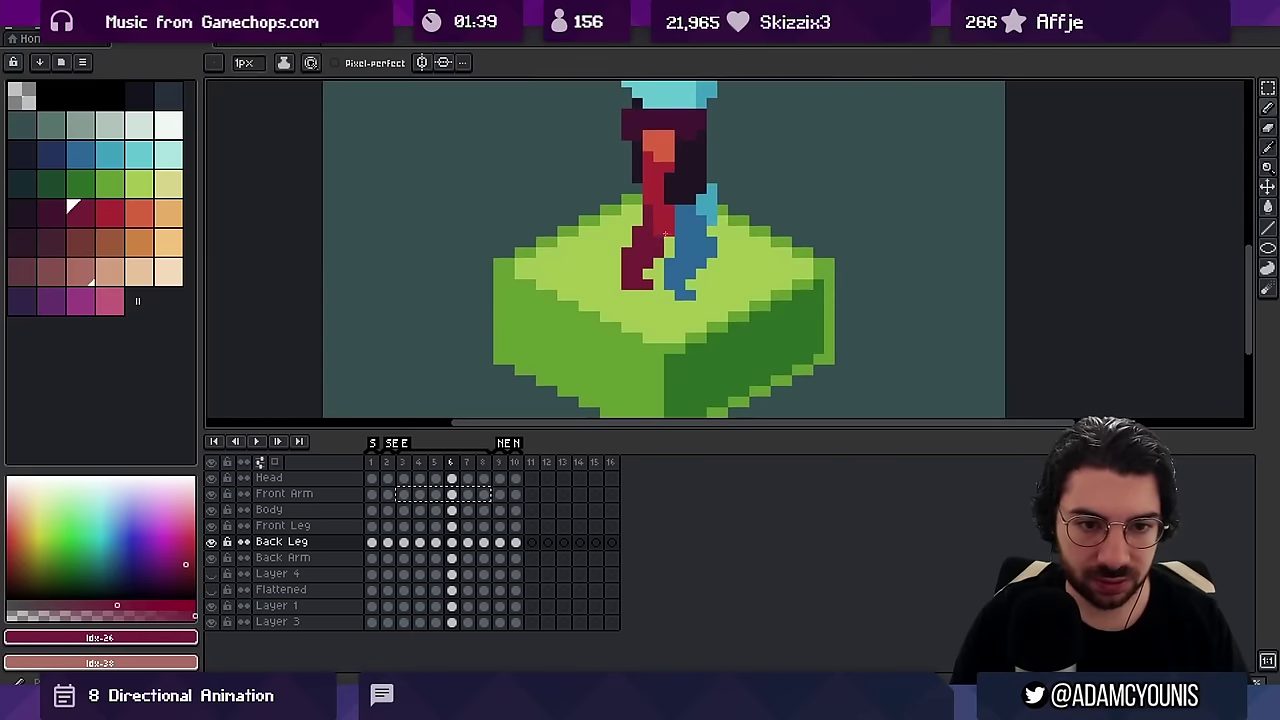
Compare frames 5 to 7 and play the east walk loop to check the reshaped legs
key(z)
drag(681, 232, 615, 218)
drag(656, 194, 614, 206)
key(Left)
key(Left)
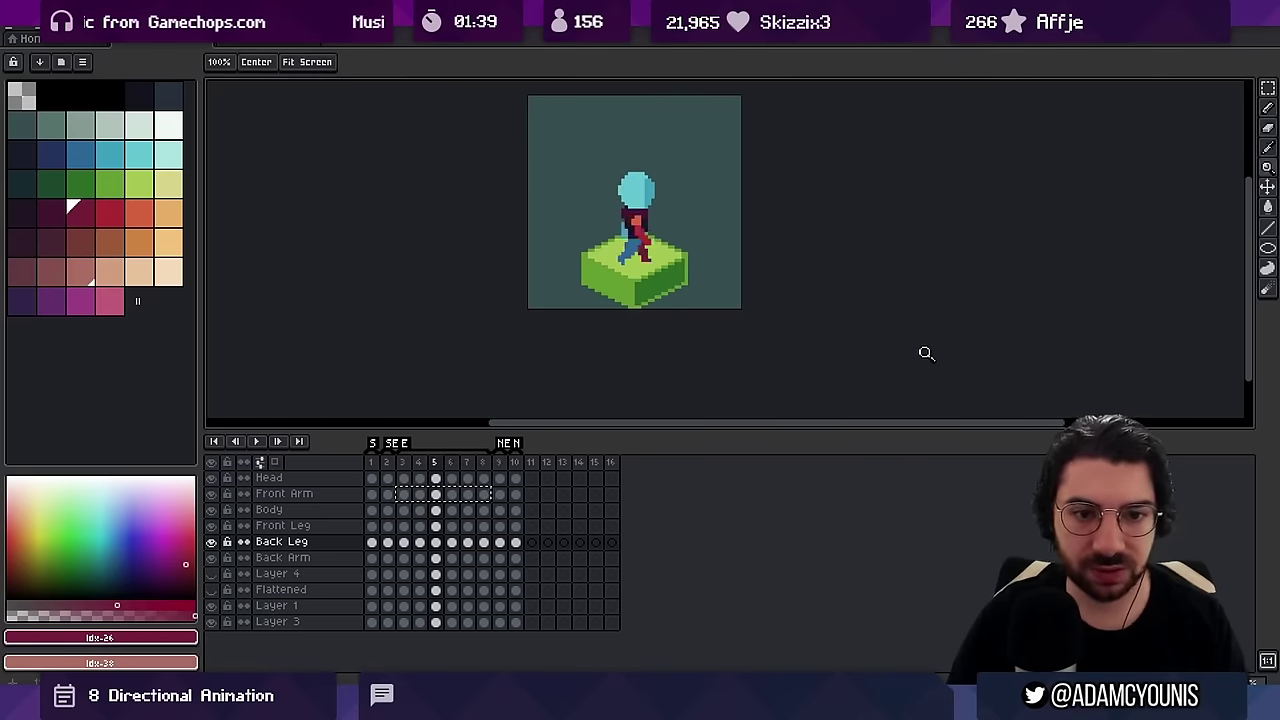
key(Right)
key(Right)
key(Return)
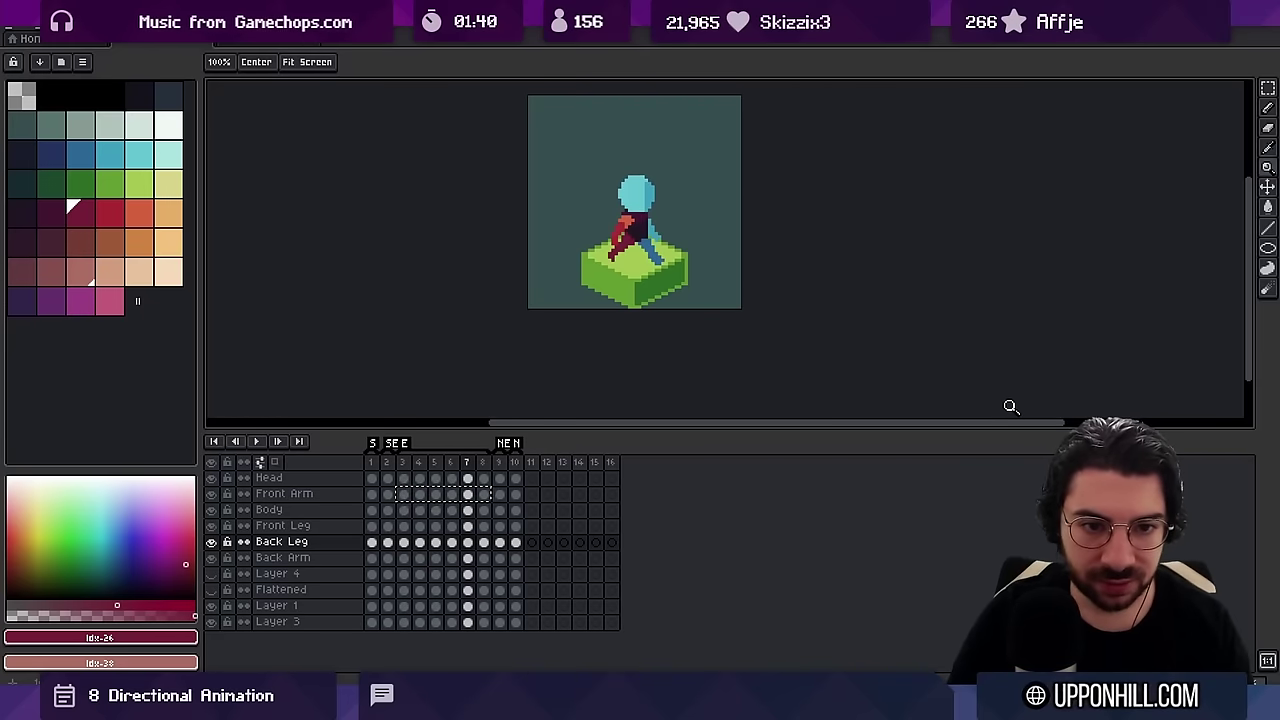
key(Return)
key(Left)
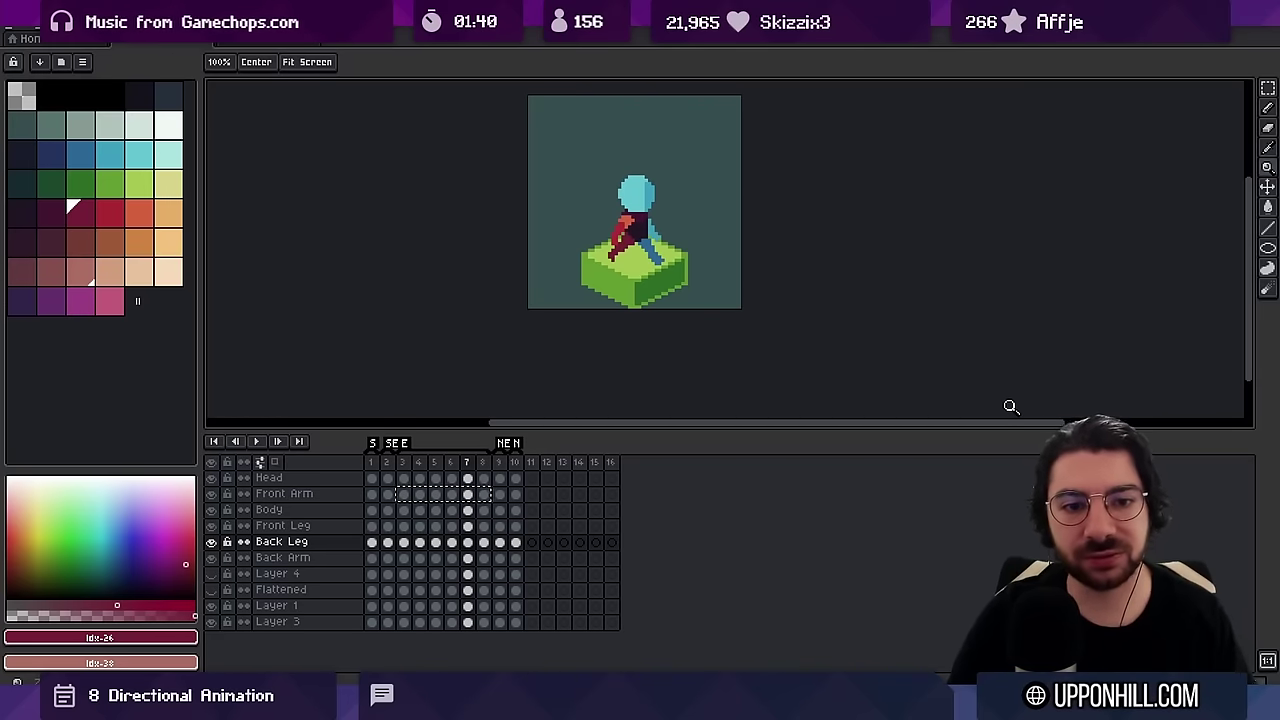
Make the Front Leg layer active in frame 7 and pick up the leg's blue Idx-14 as the foreground colour
mouse_move(610, 265)
mouse_down()
mouse_move(726, 210)
mouse_move(698, 206)
mouse_move(720, 238)
mouse_up()
ctrl+click(726, 210)
alt+click(727, 198)
ctrl+click(698, 201)
key(e)
ctrl+click(701, 278)
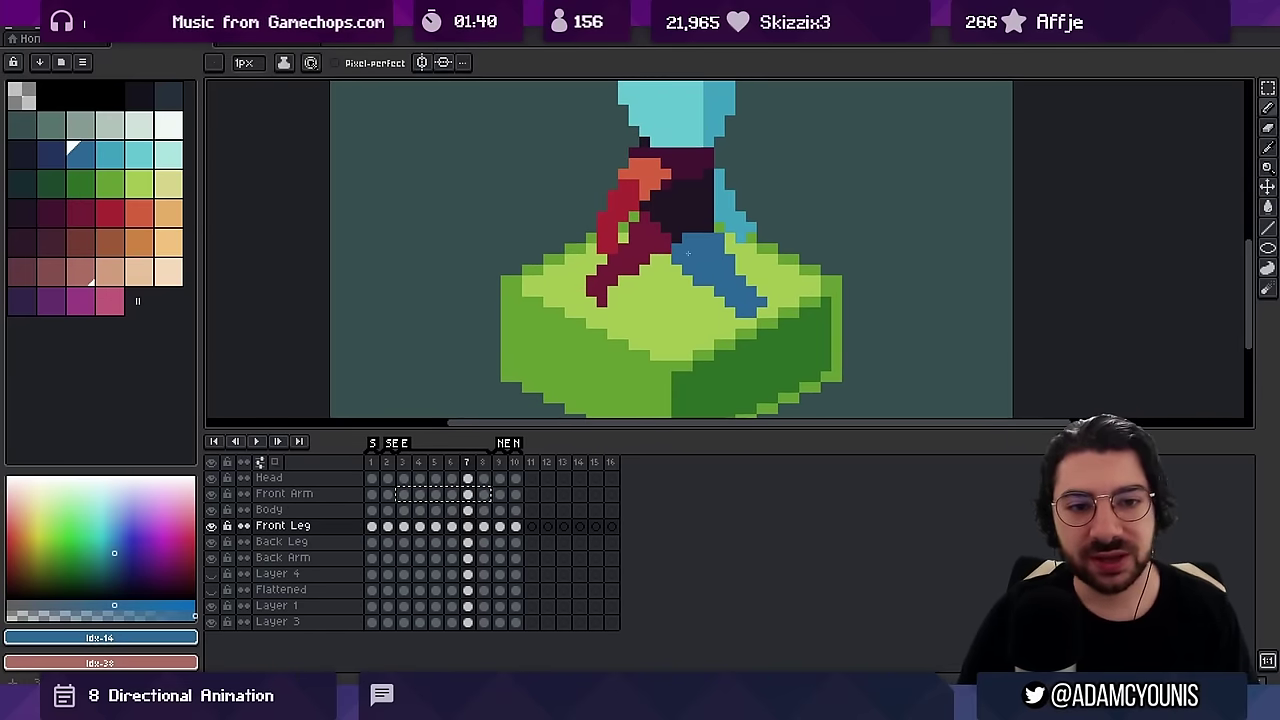
Compare the leg poses across the east walk frames, including 6 and 8, and play the loop to judge the leg motion
key(period)
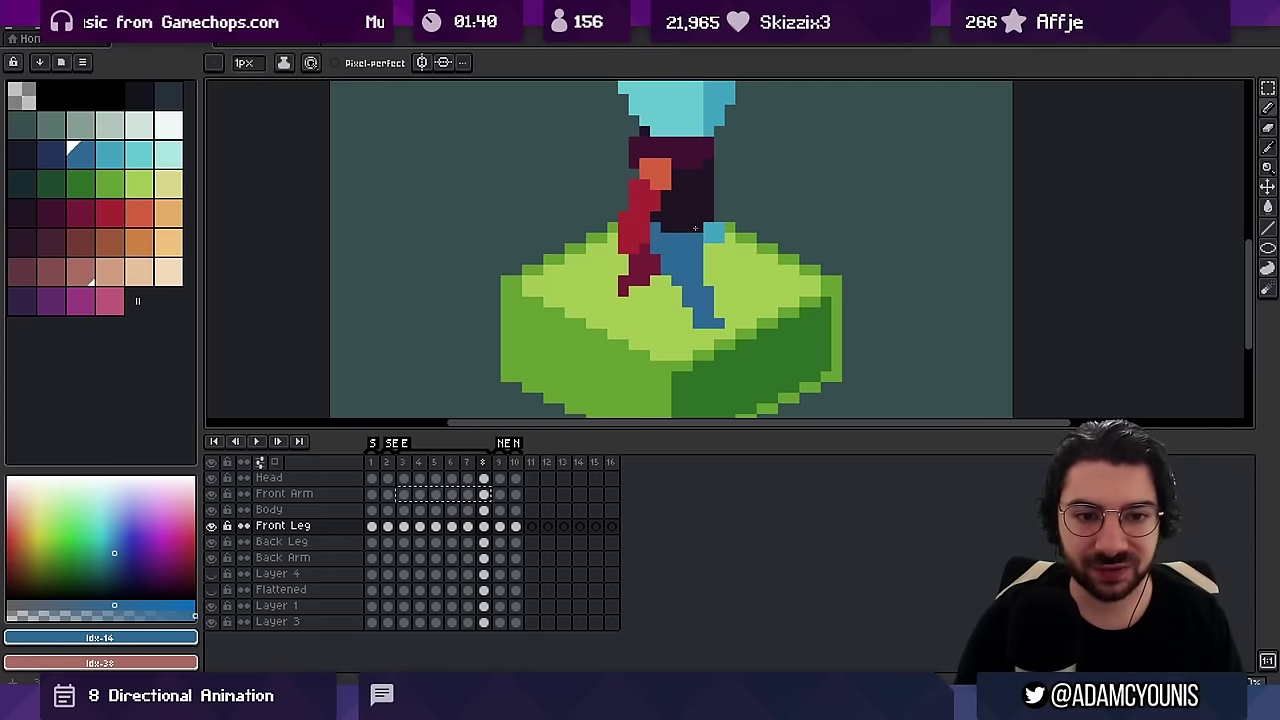
key(period)
key(period)
key(comma)
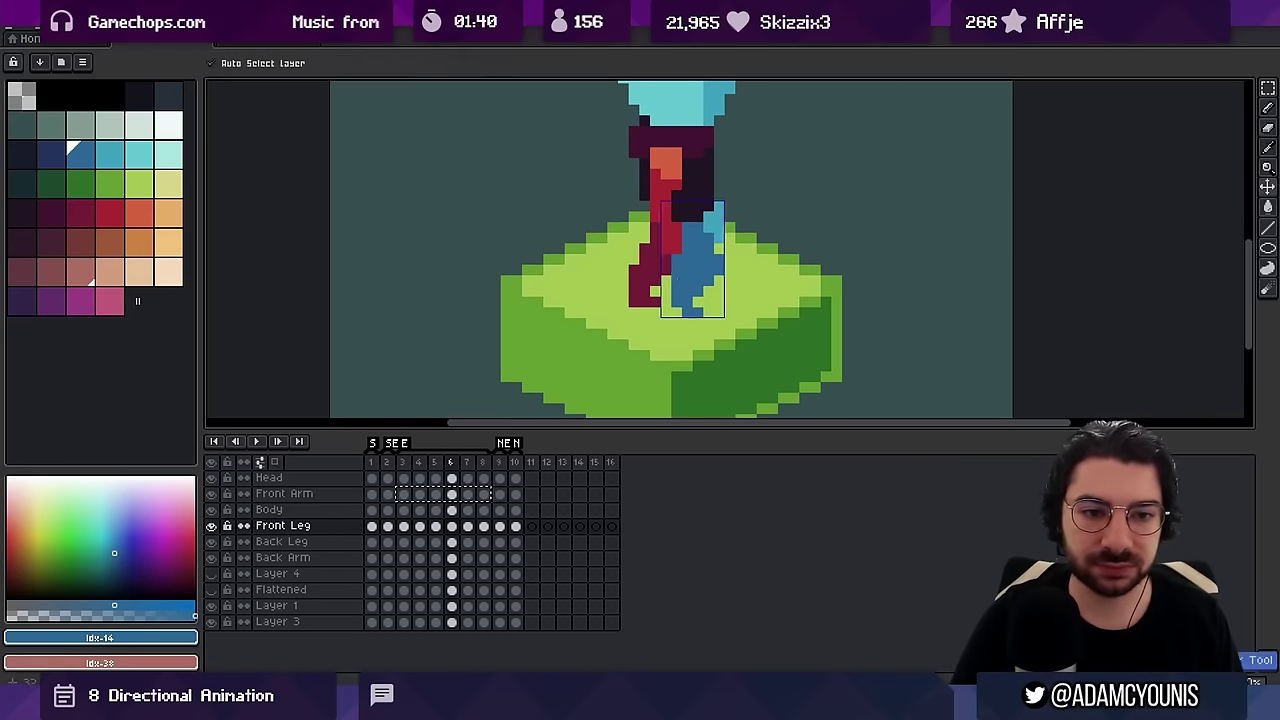
key(z)
scroll(722, 241, down, 6)
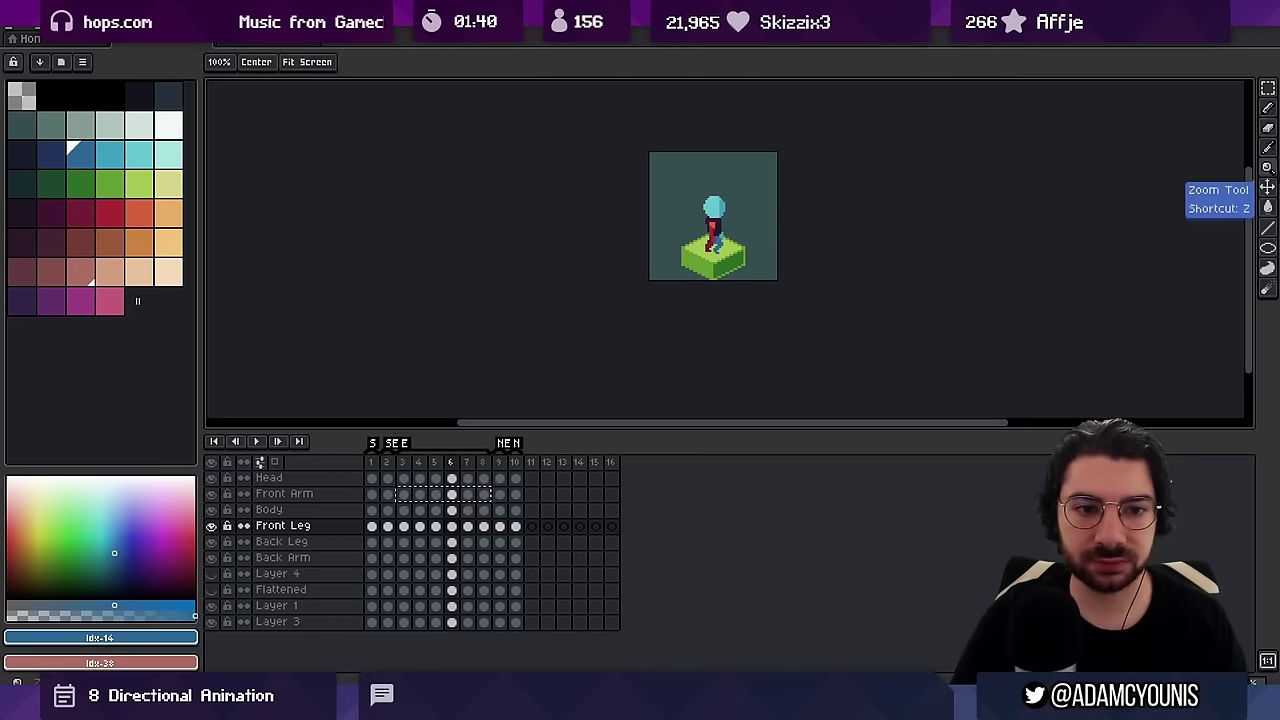
key(Return)
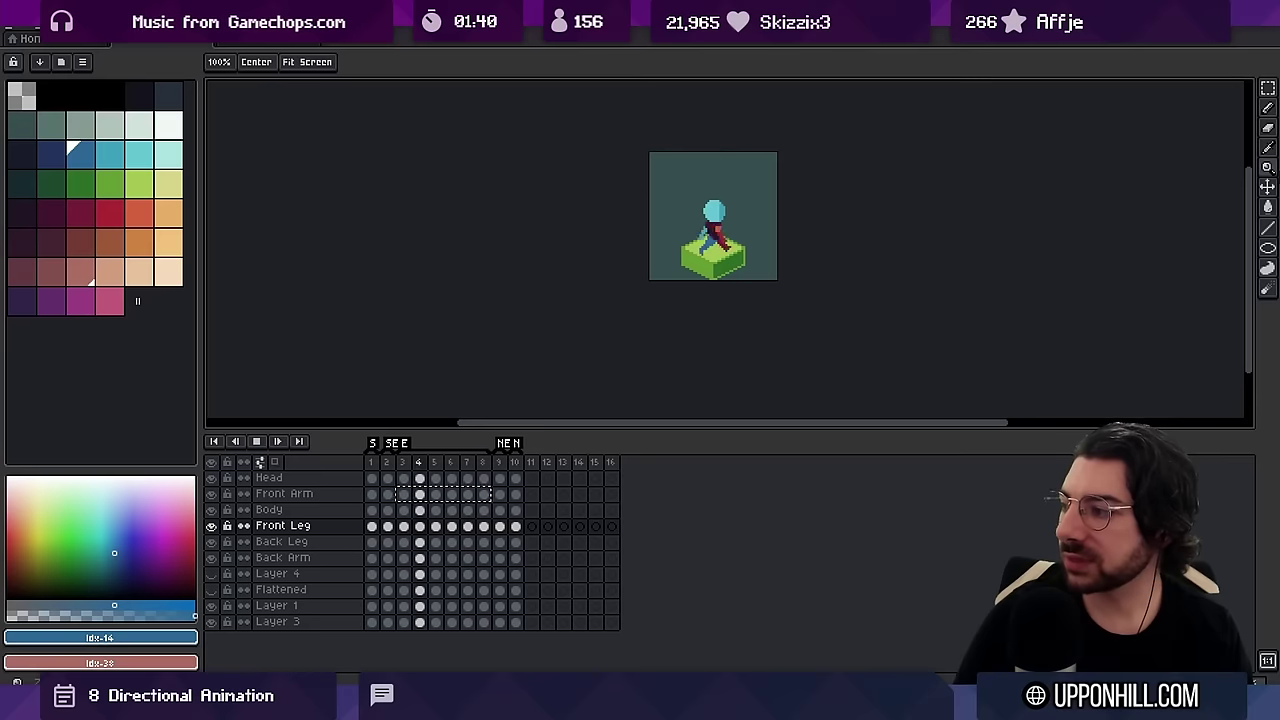
click(740, 232)
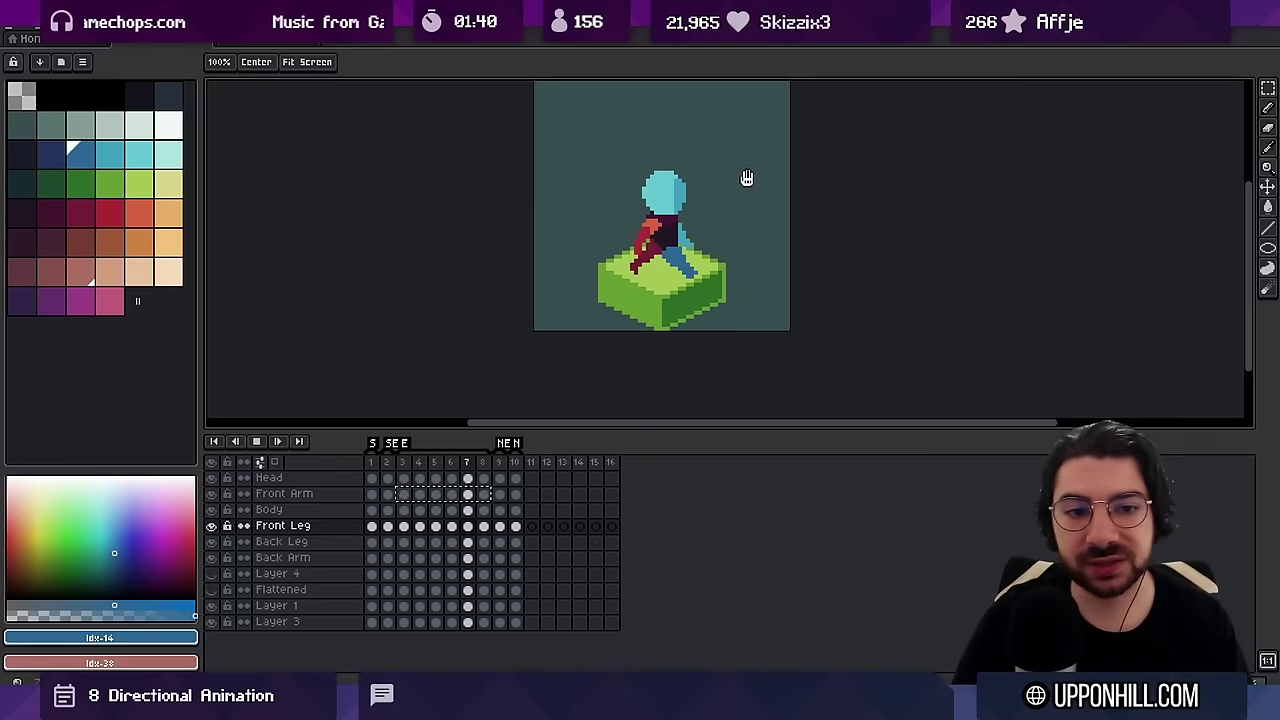
click(738, 200)
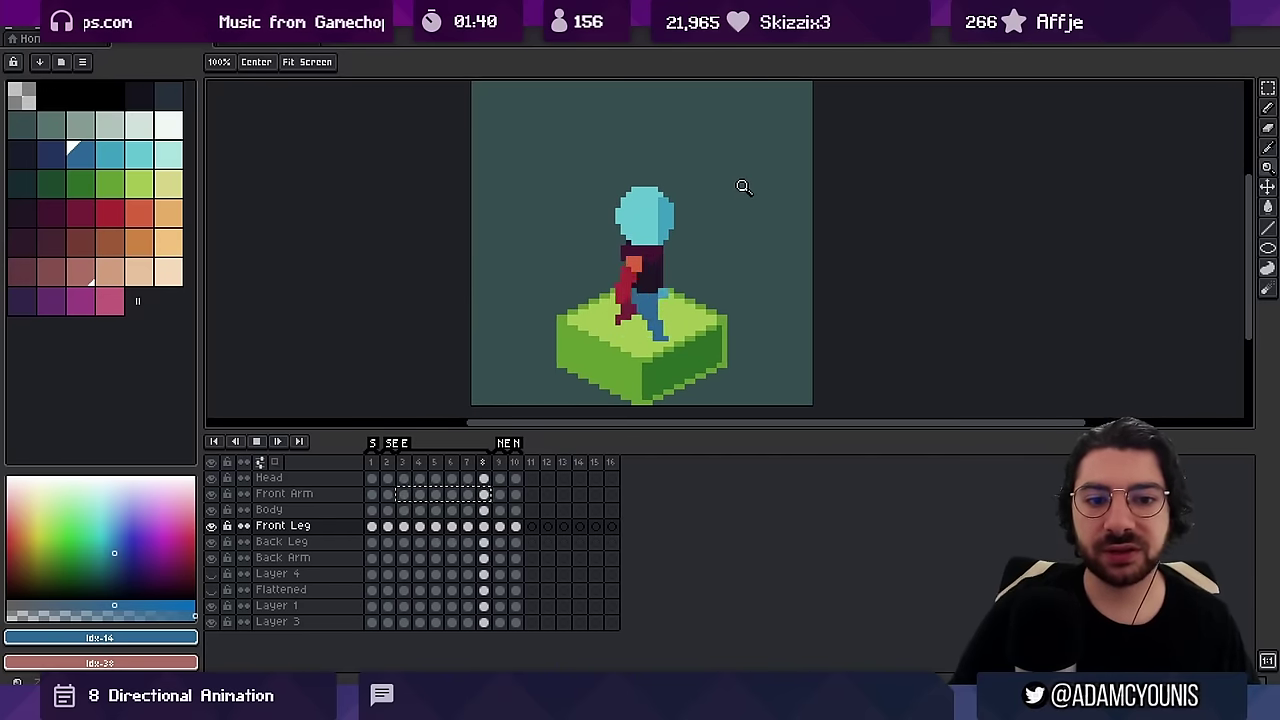